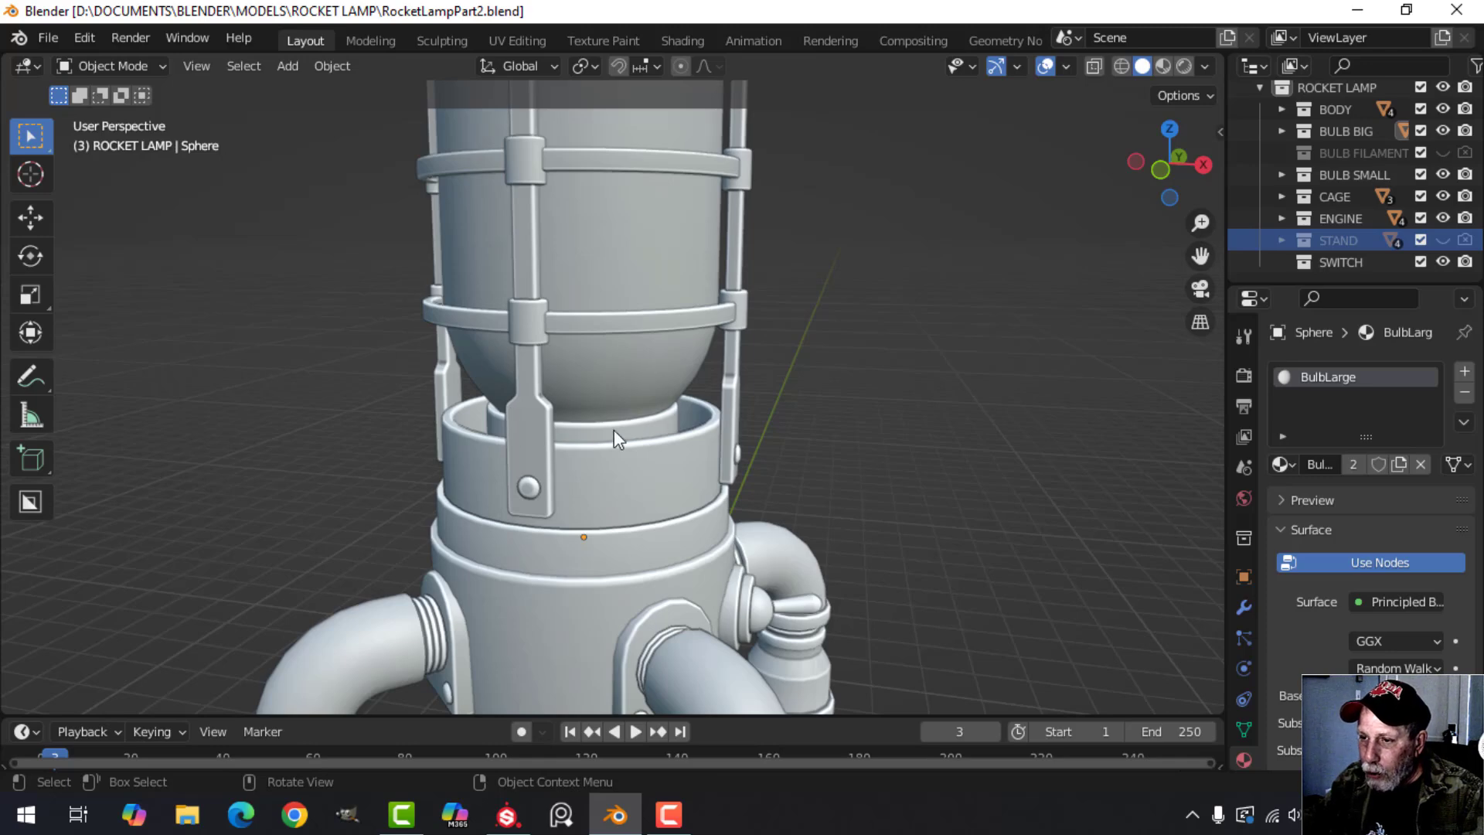
Show the STAND collection in the viewport and enable it for rendering.
middle_drag(619, 434, 579, 449)
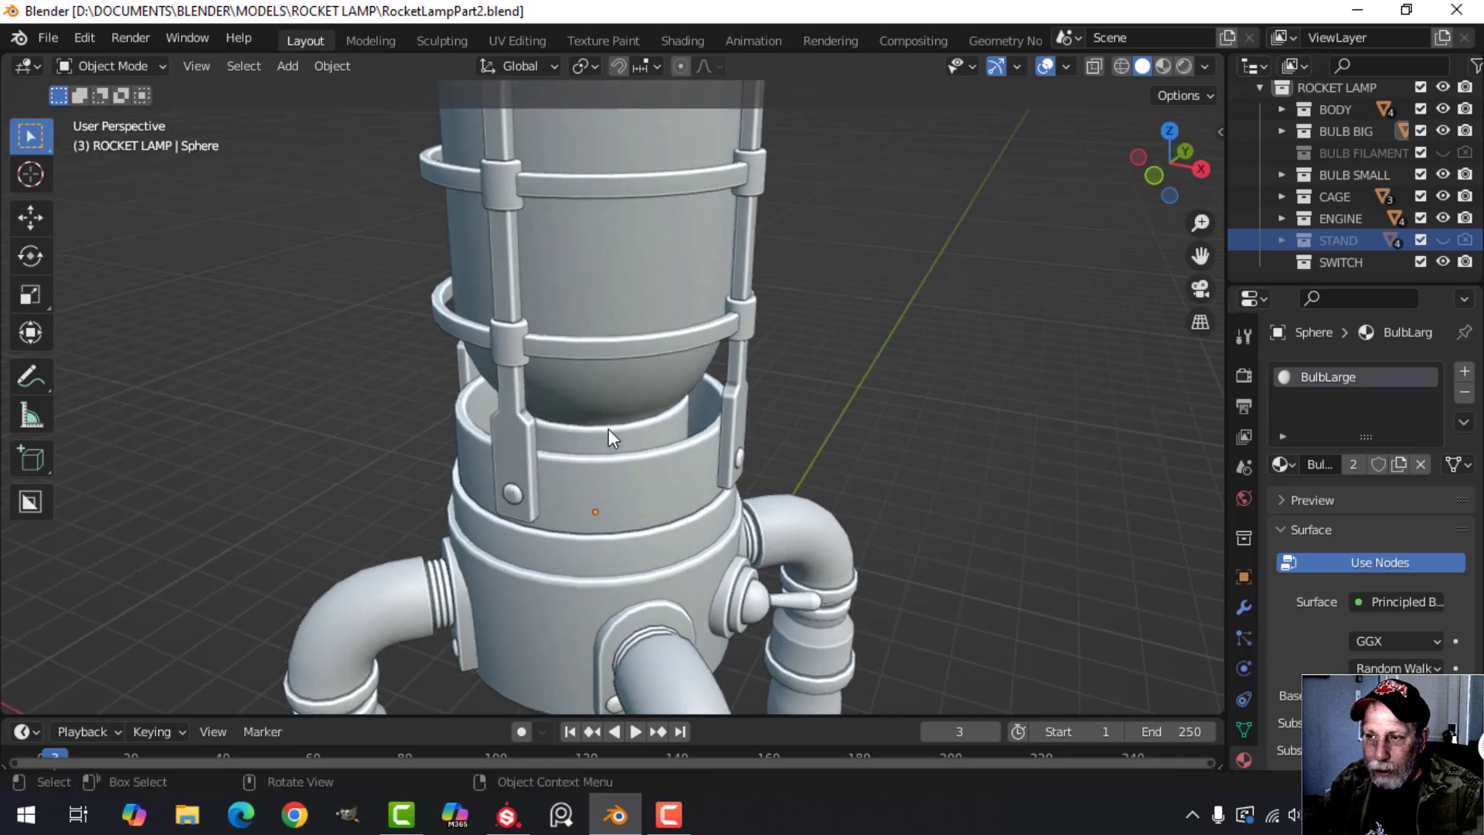
scroll(617, 433, down, 5)
middle_drag(650, 399, 646, 442)
middle_drag(640, 467, 603, 318)
scroll(628, 460, up, 2)
scroll(606, 357, down, 5)
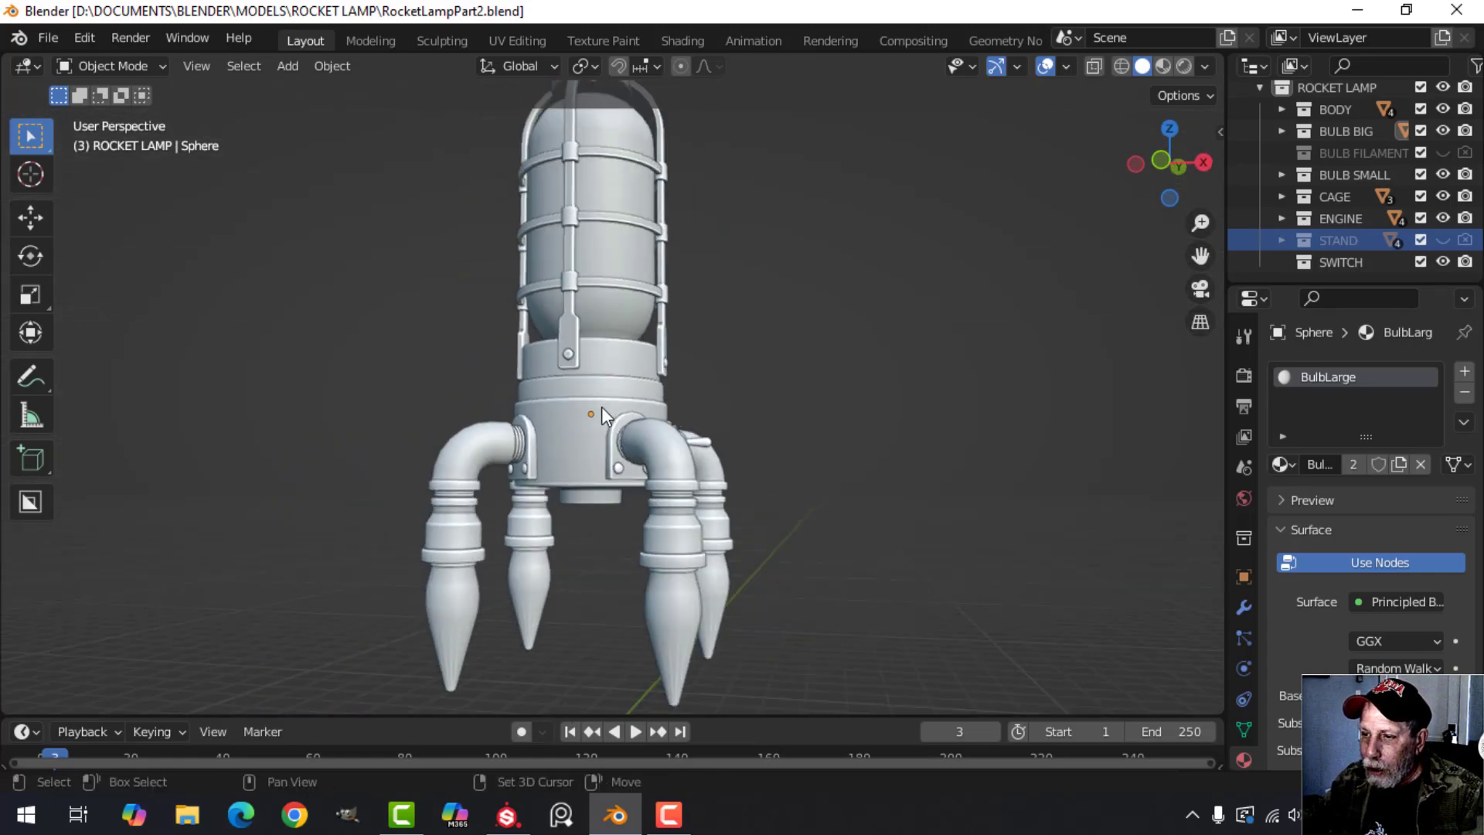
click(1443, 240)
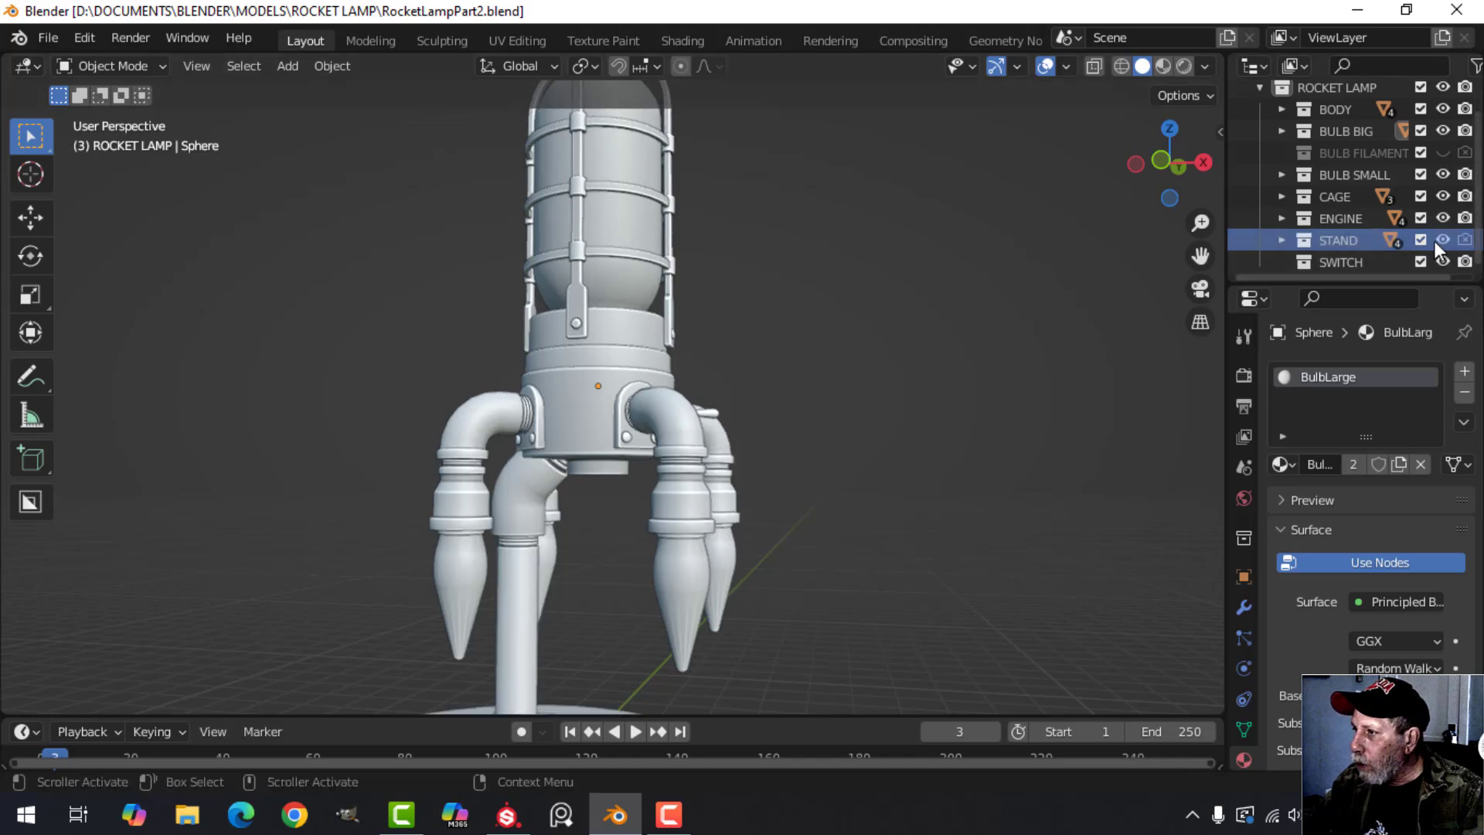
click(1464, 241)
Inspect the lamp's round base and hide the STAND collection in the viewport.
shift+middle_drag(803, 525, 744, 386)
scroll(702, 481, up, 3)
middle_drag(743, 386, 757, 432)
scroll(721, 460, down, 1)
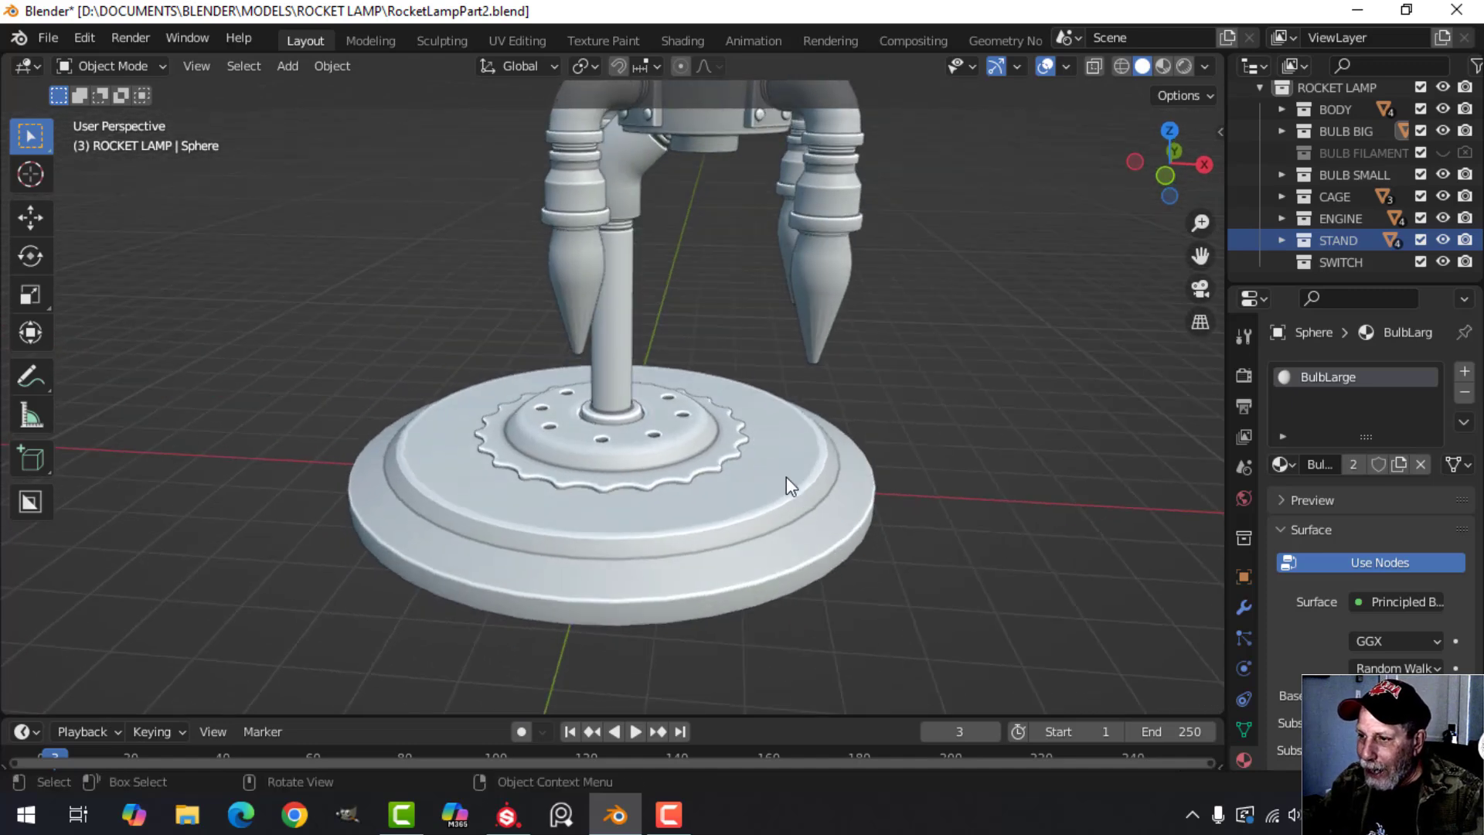
scroll(788, 456, down, 2)
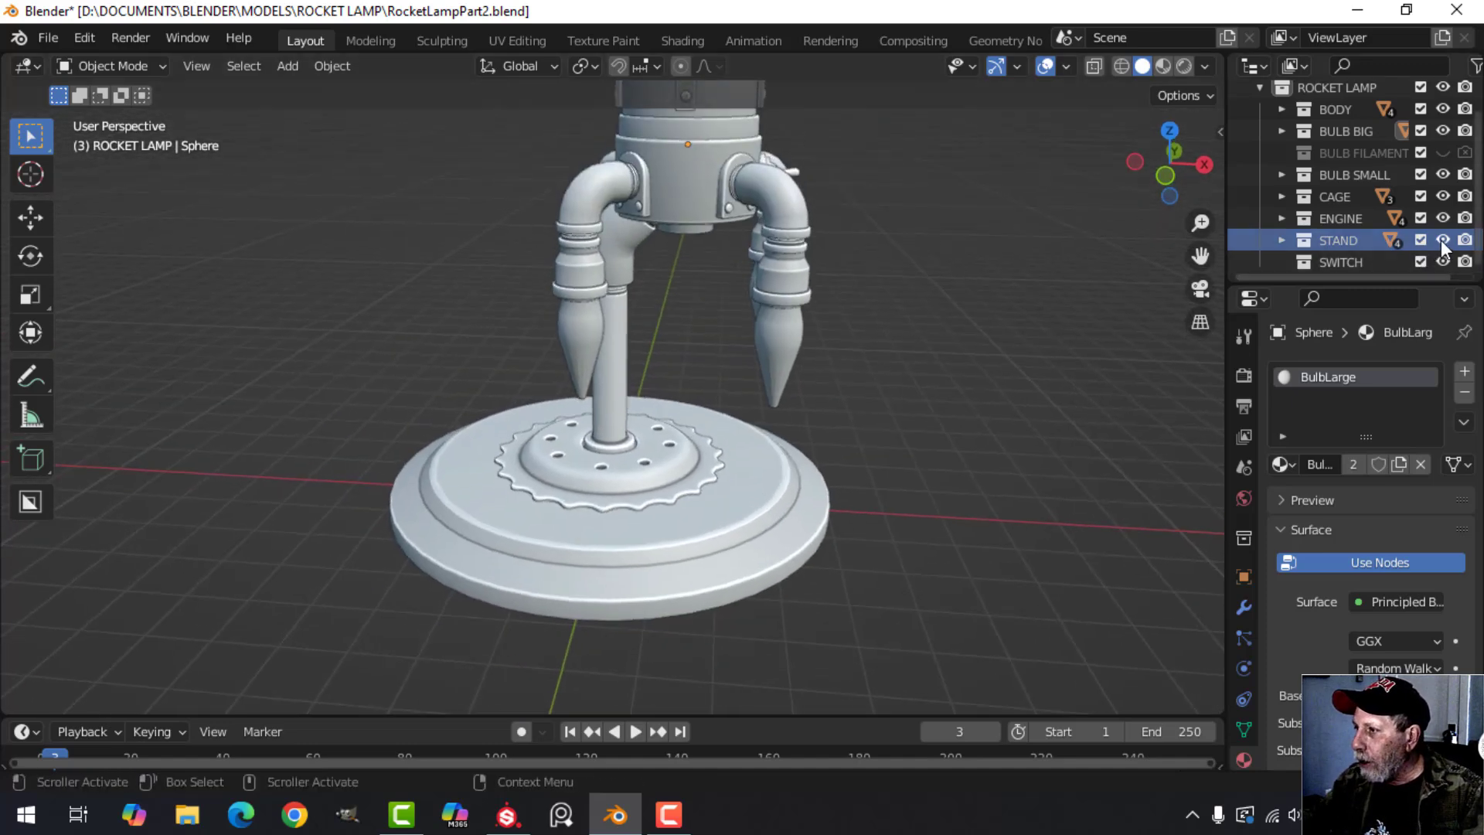
click(1442, 243)
Examine the lamp without its stand in front view, from the engine legs up to the pointed top cap.
shift+middle_drag(967, 356, 856, 515)
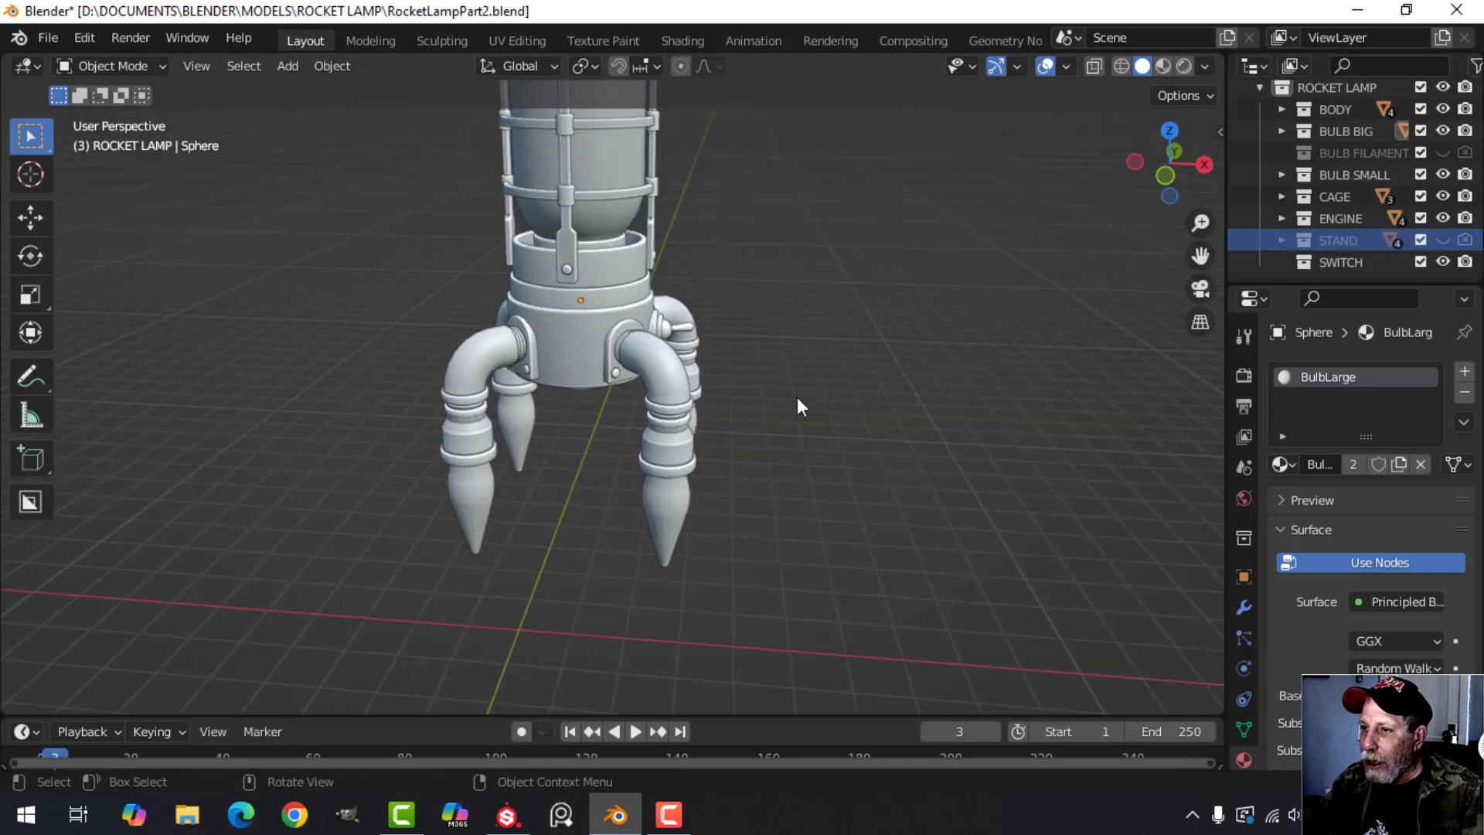
shift+middle_drag(796, 396, 890, 433)
middle_drag(884, 431, 880, 417)
key(KP_1)
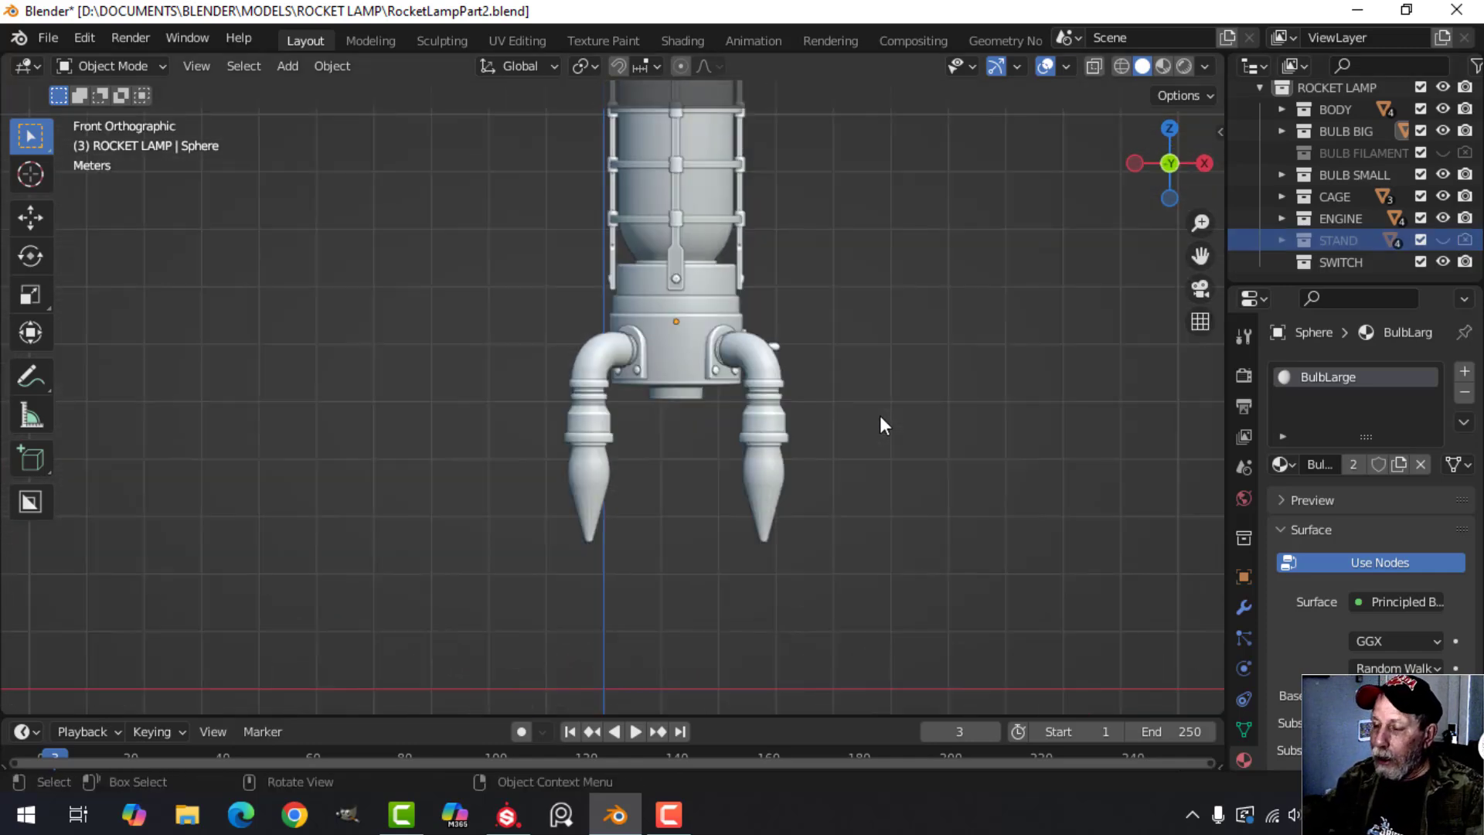
scroll(872, 408, down, 3)
scroll(779, 392, up, 2)
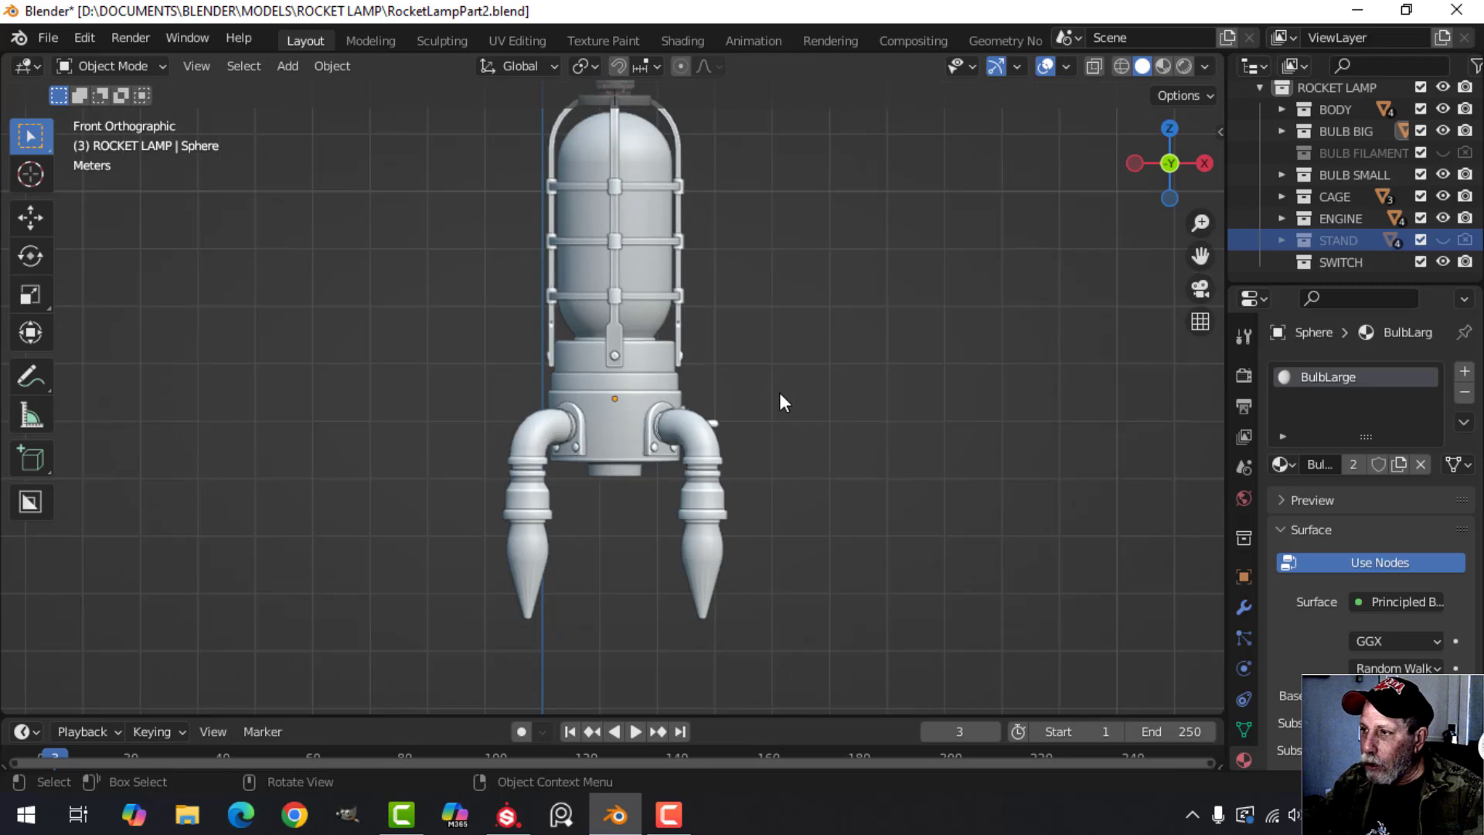
shift+middle_drag(823, 391, 810, 433)
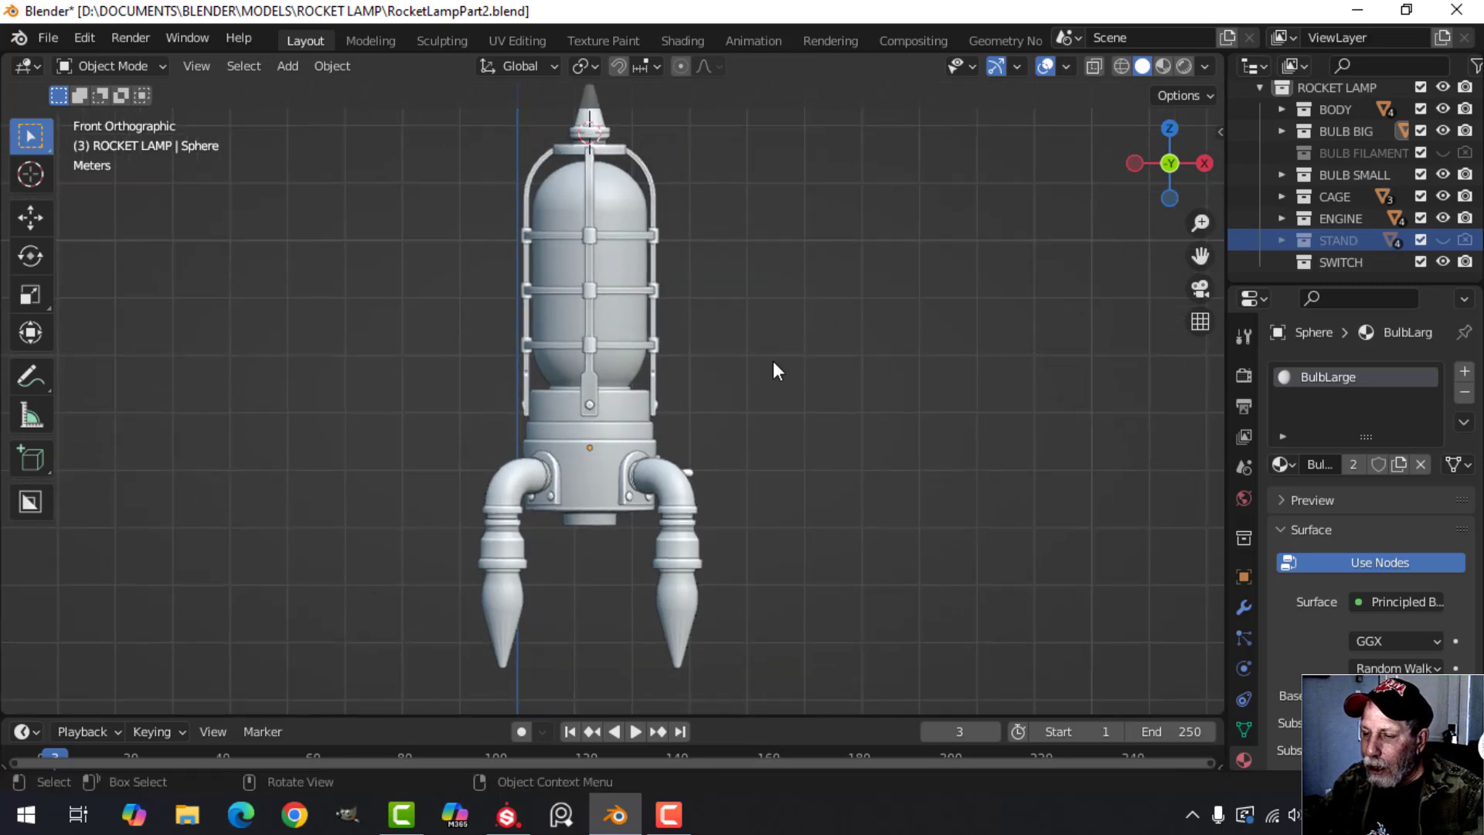
scroll(773, 360, up, 2)
scroll(758, 396, down, 1)
shift+middle_drag(770, 300, 818, 401)
scroll(789, 337, up, 2)
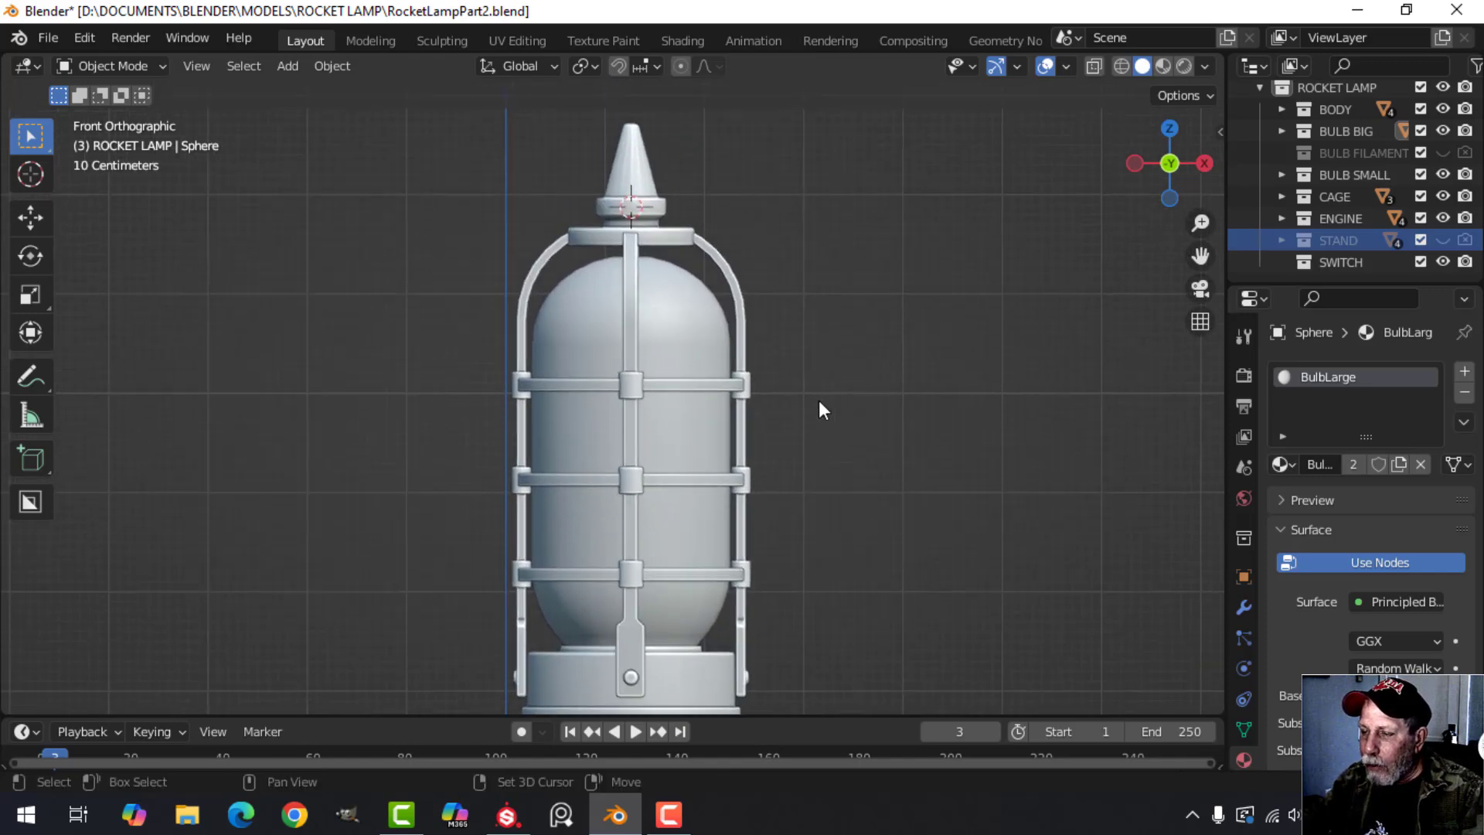
Select the cage's pointed top cap and inspect the cage around the large bulb.
click(646, 179)
scroll(835, 301, down, 1)
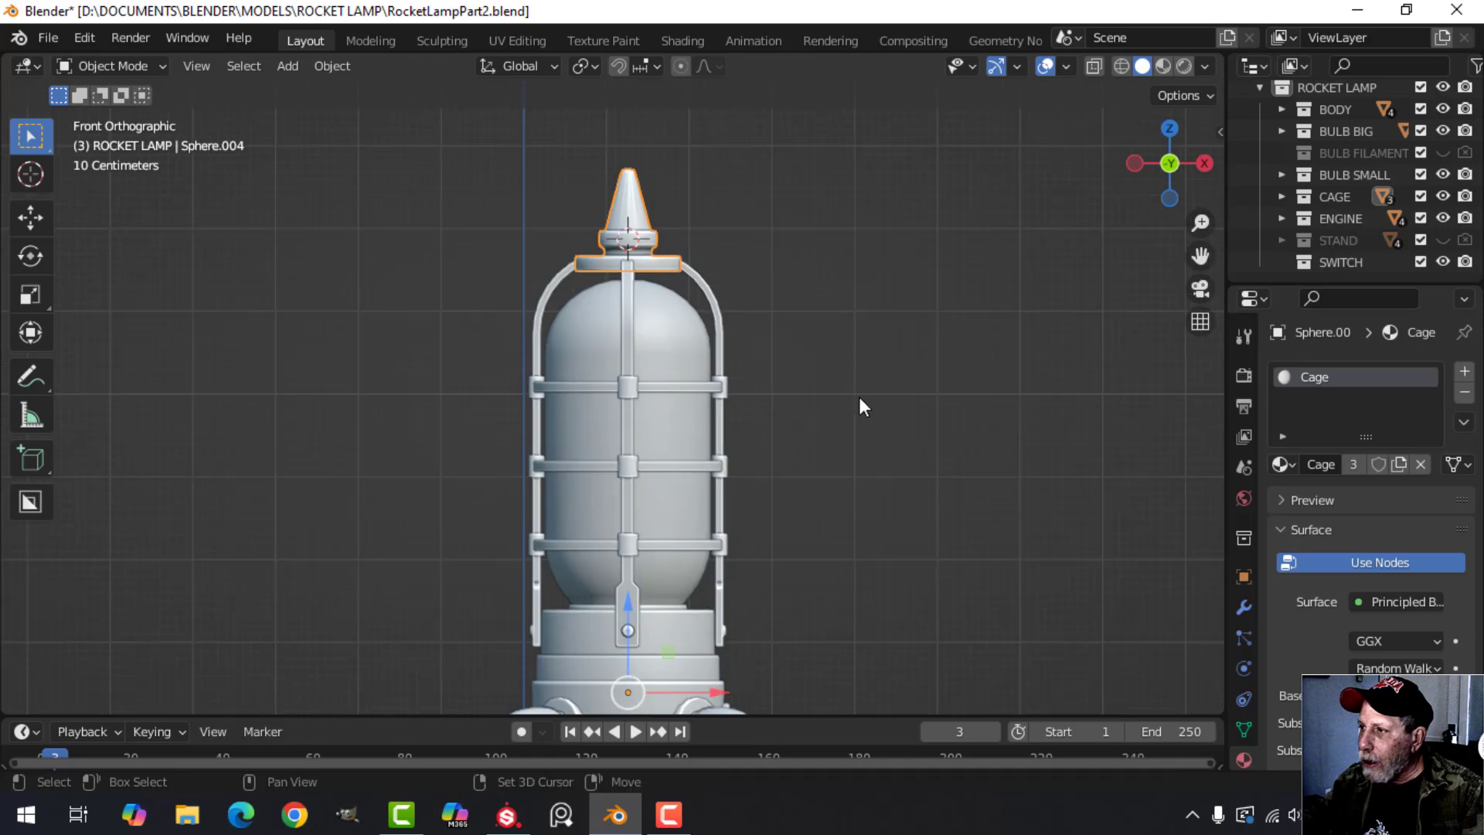
shift+middle_drag(860, 396, 834, 332)
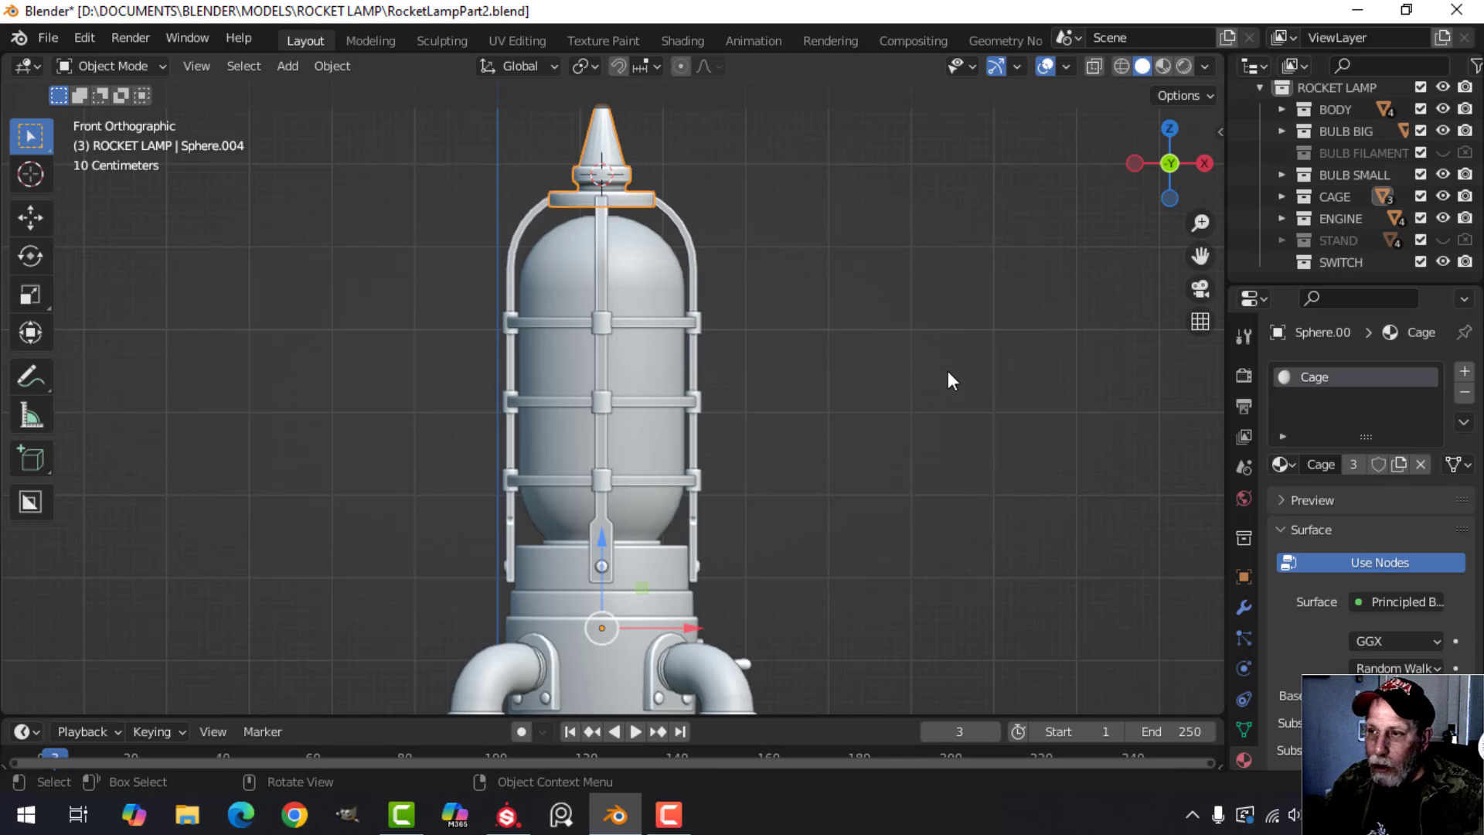
mouse_move(888, 360)
middle_down()
mouse_move(871, 344)
mouse_move(858, 363)
mouse_move(838, 341)
mouse_move(841, 294)
mouse_move(879, 359)
middle_up()
scroll(856, 360, down, 5)
scroll(864, 350, up, 2)
scroll(845, 372, down, 2)
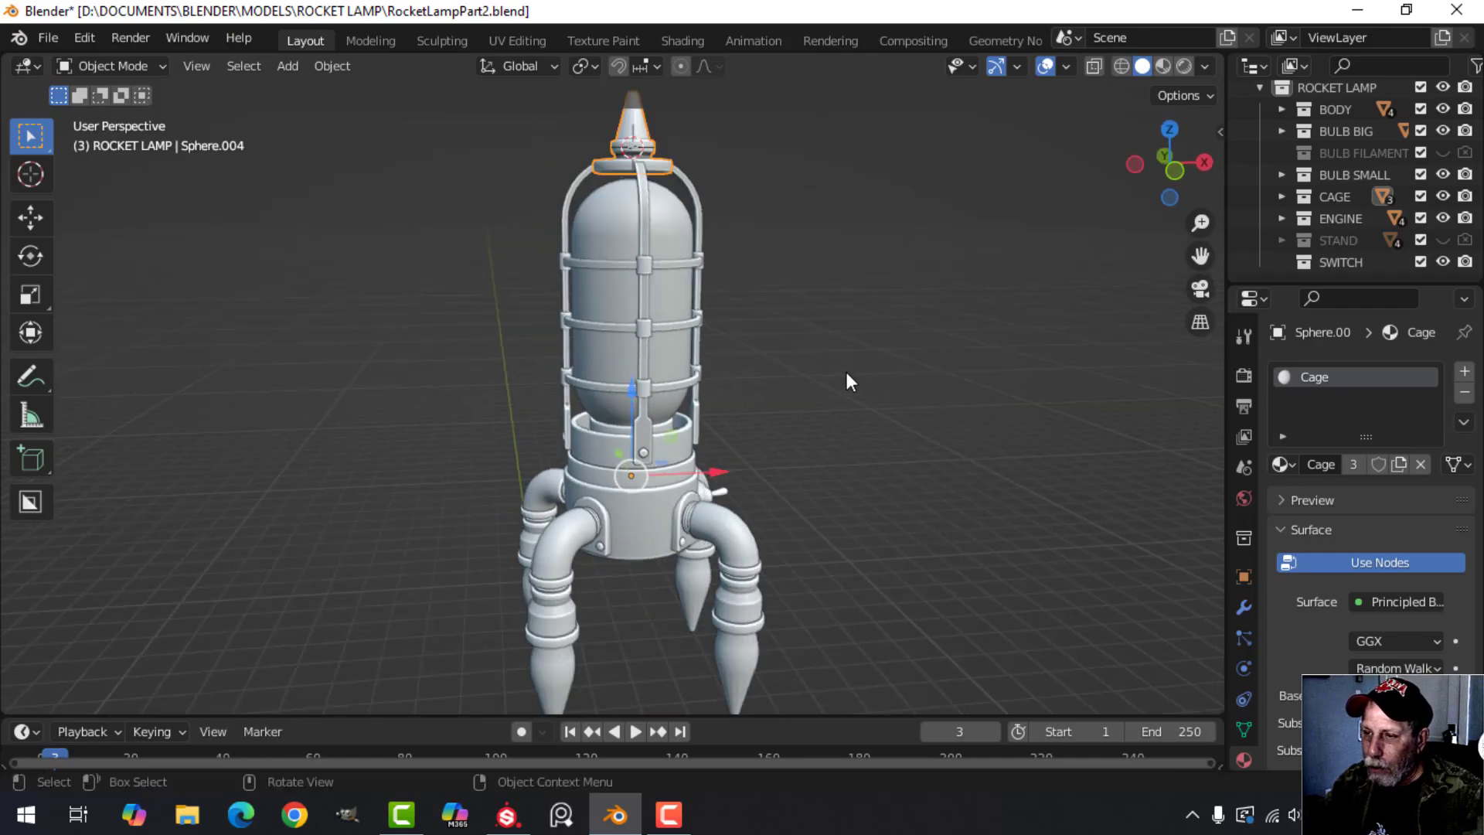
scroll(807, 309, up, 5)
mouse_move(801, 396)
middle_down()
mouse_move(787, 355)
mouse_move(801, 374)
middle_up()
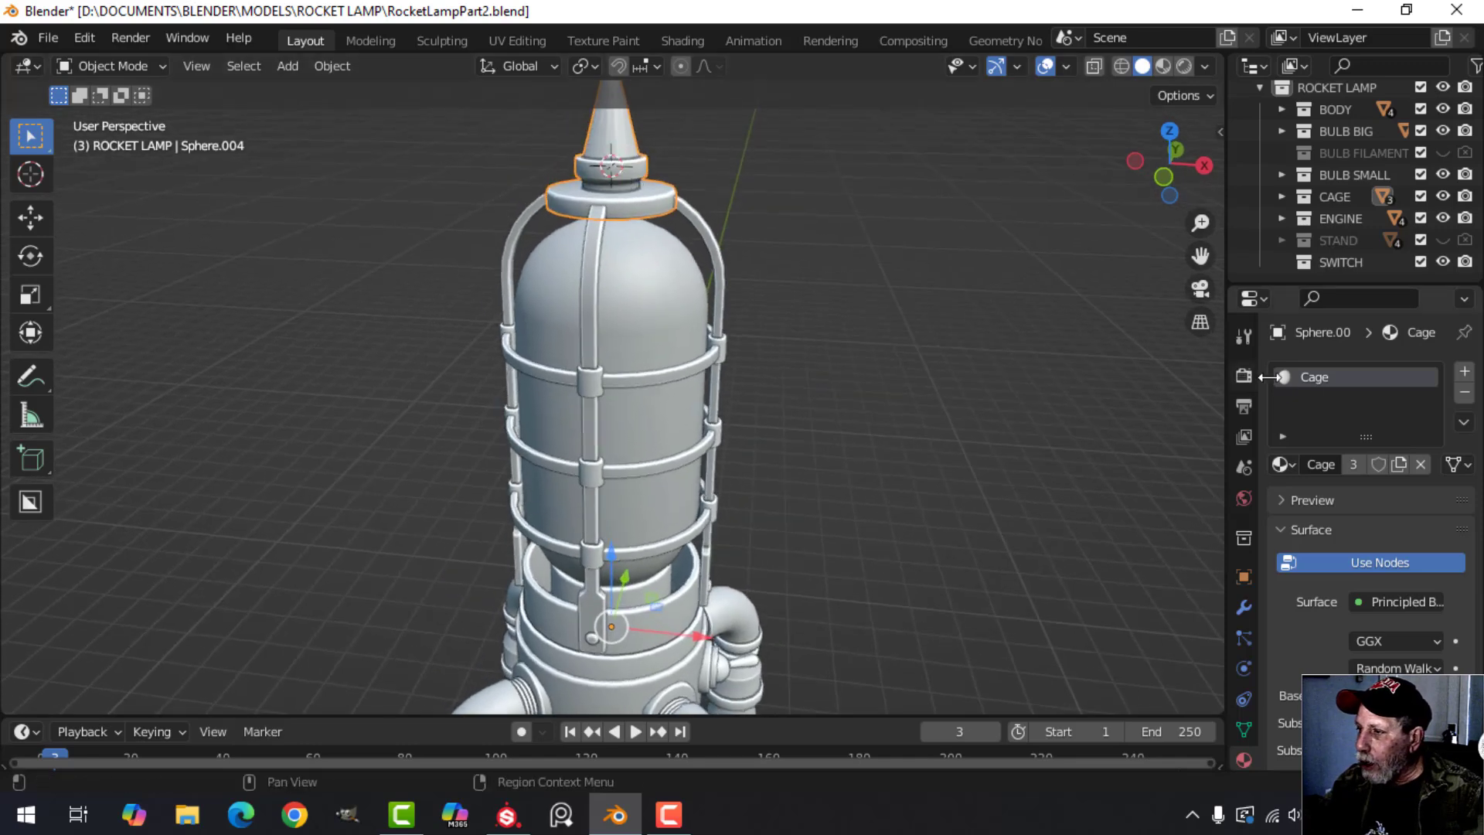
Select the cage's vertical bars together with the top cap and isolate them in the UV Editing workspace to show their UV layout.
click(712, 232)
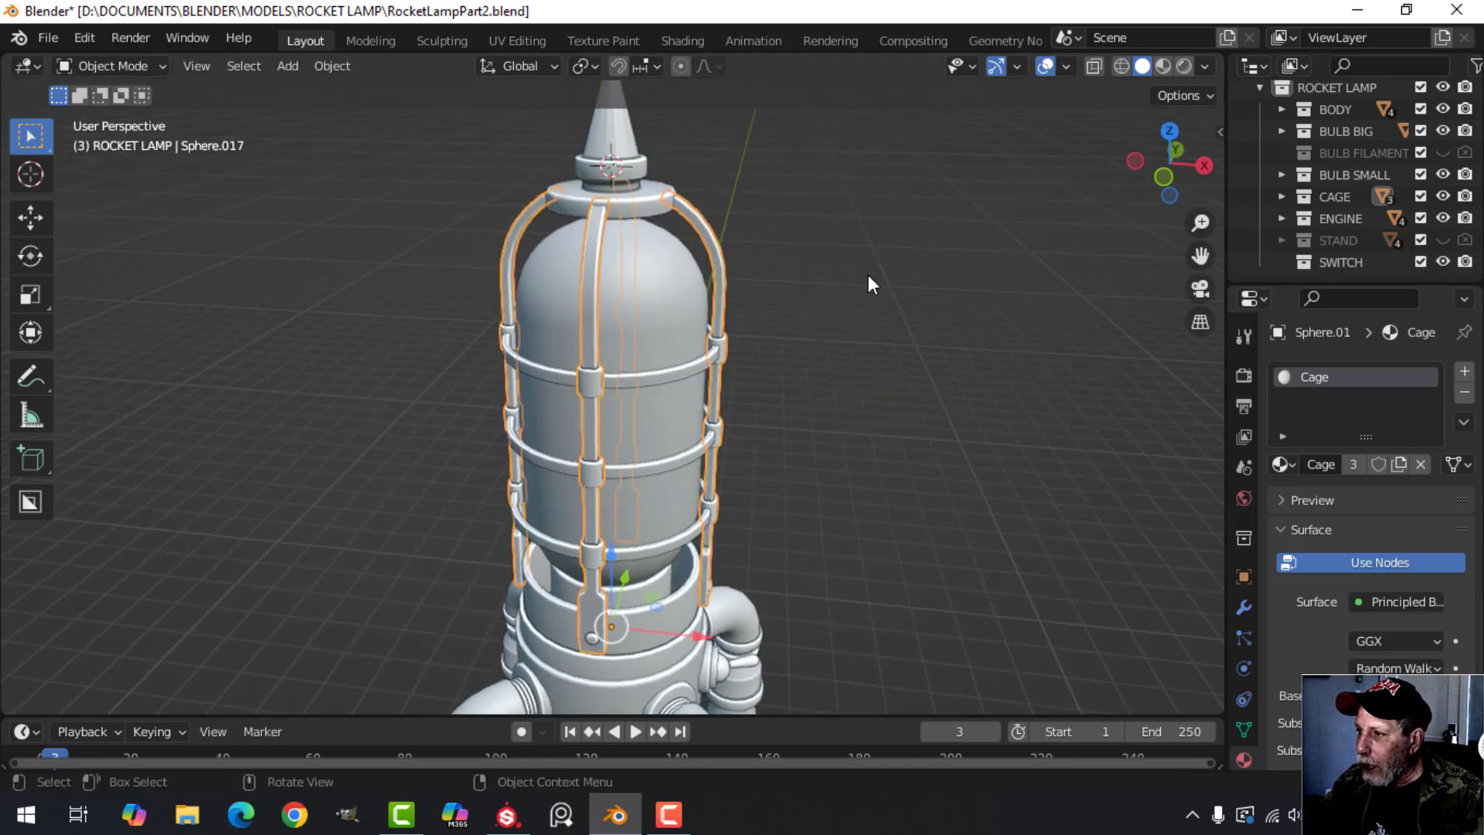
shift+click(636, 159)
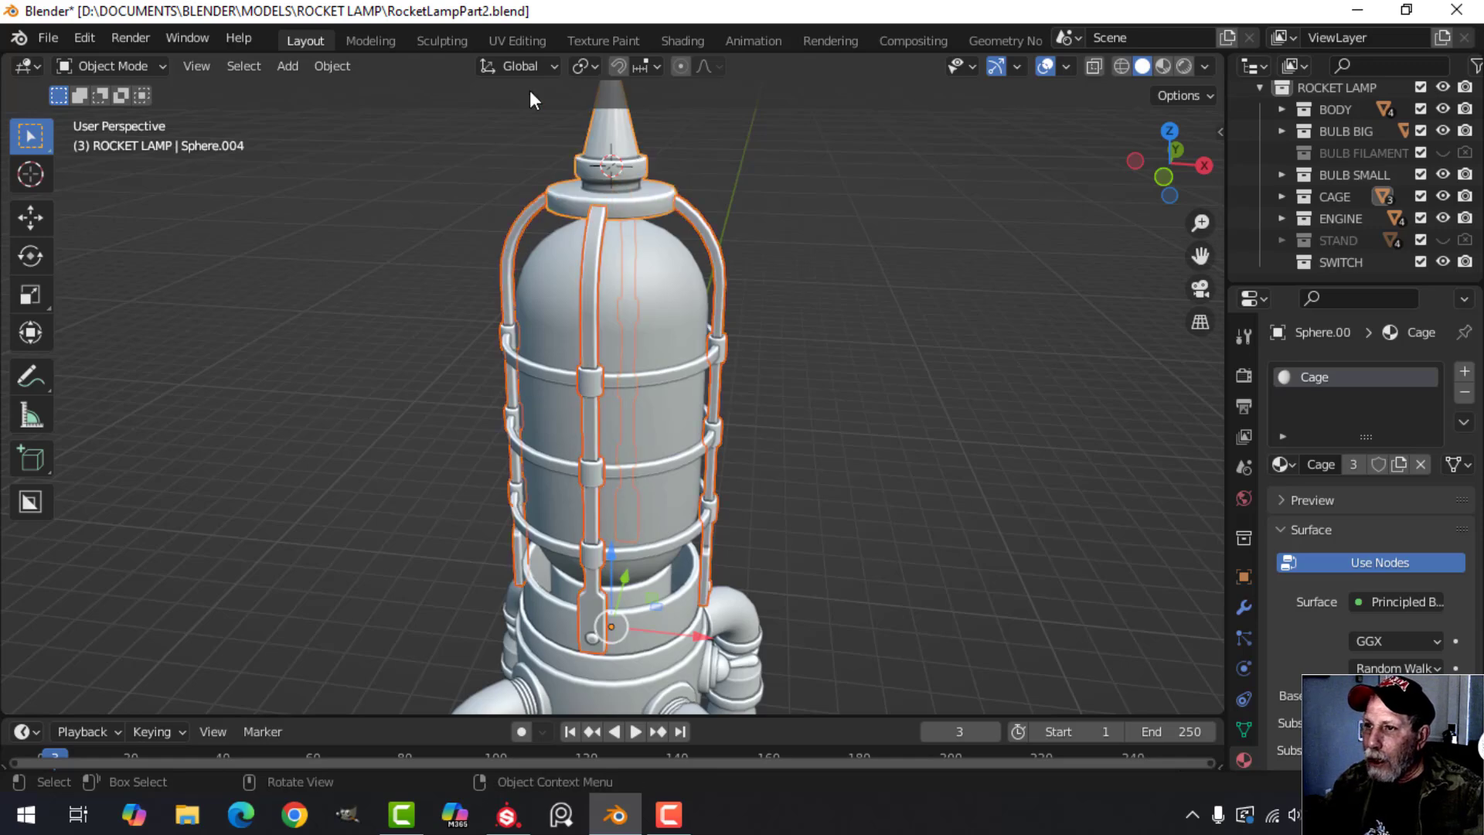
click(514, 42)
key(KP_Divide)
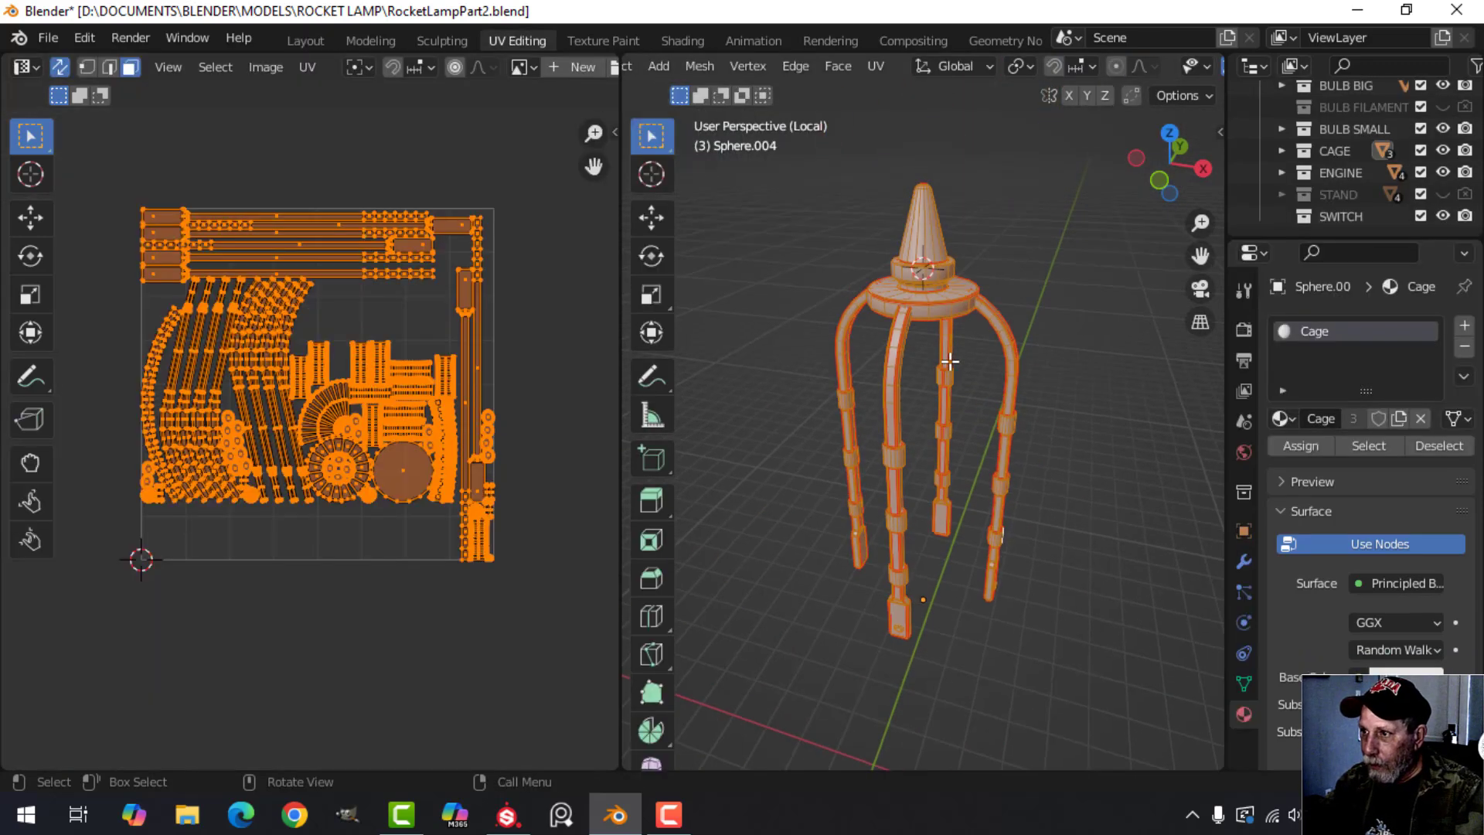
scroll(402, 468, up, 2)
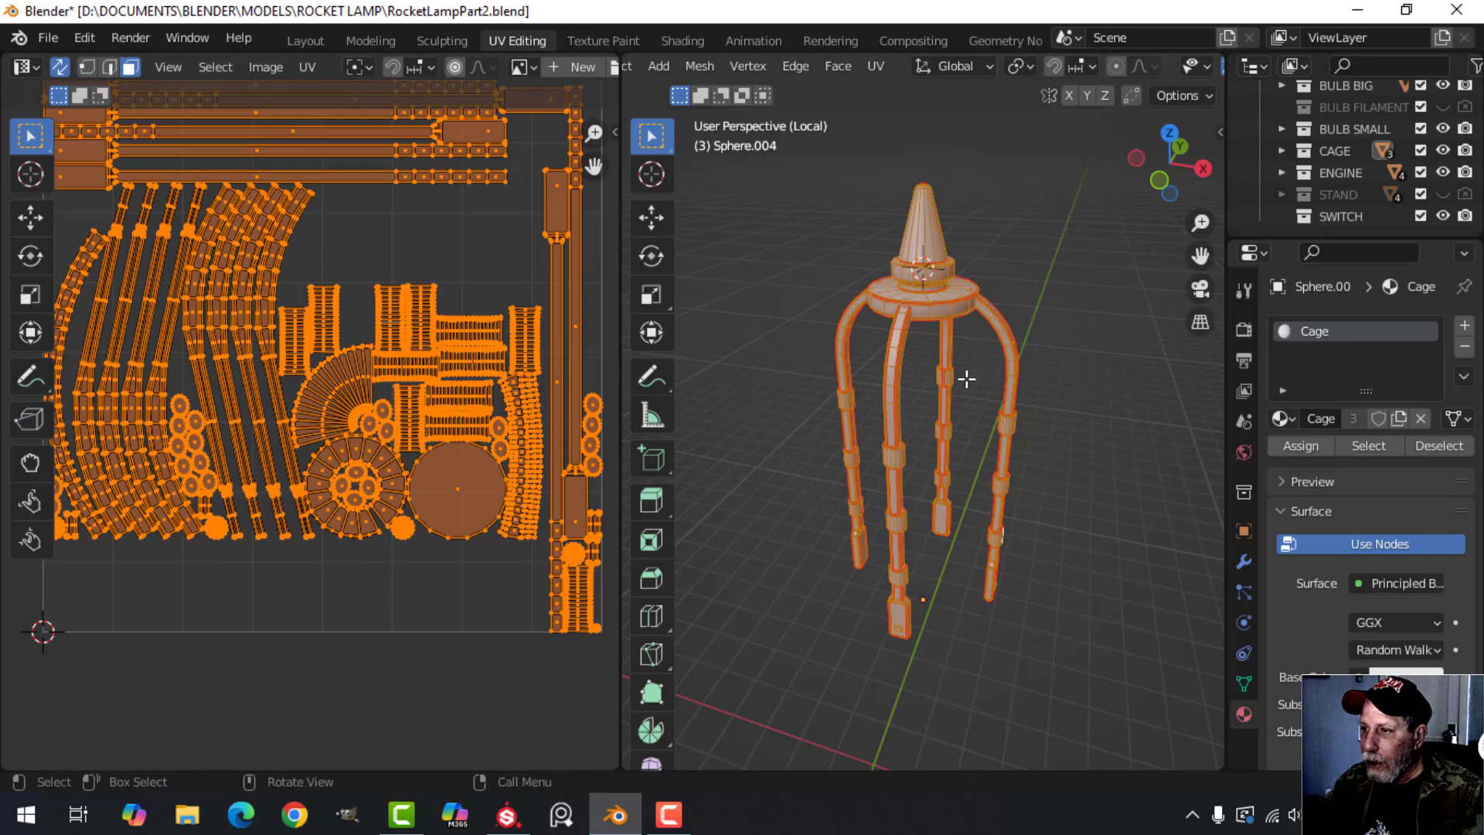
Deselect all faces and examine the seams along the vertical bars, their collars, end plates and the top cap.
mouse_move(967, 374)
middle_down()
mouse_move(1004, 387)
mouse_move(912, 381)
mouse_move(1095, 345)
mouse_move(1129, 374)
mouse_move(980, 374)
mouse_move(1004, 388)
mouse_move(1053, 373)
mouse_move(1074, 314)
mouse_move(1027, 285)
mouse_move(1138, 323)
mouse_move(993, 175)
middle_up()
scroll(974, 394, up, 3)
key(alt+a)
scroll(912, 380, up, 4)
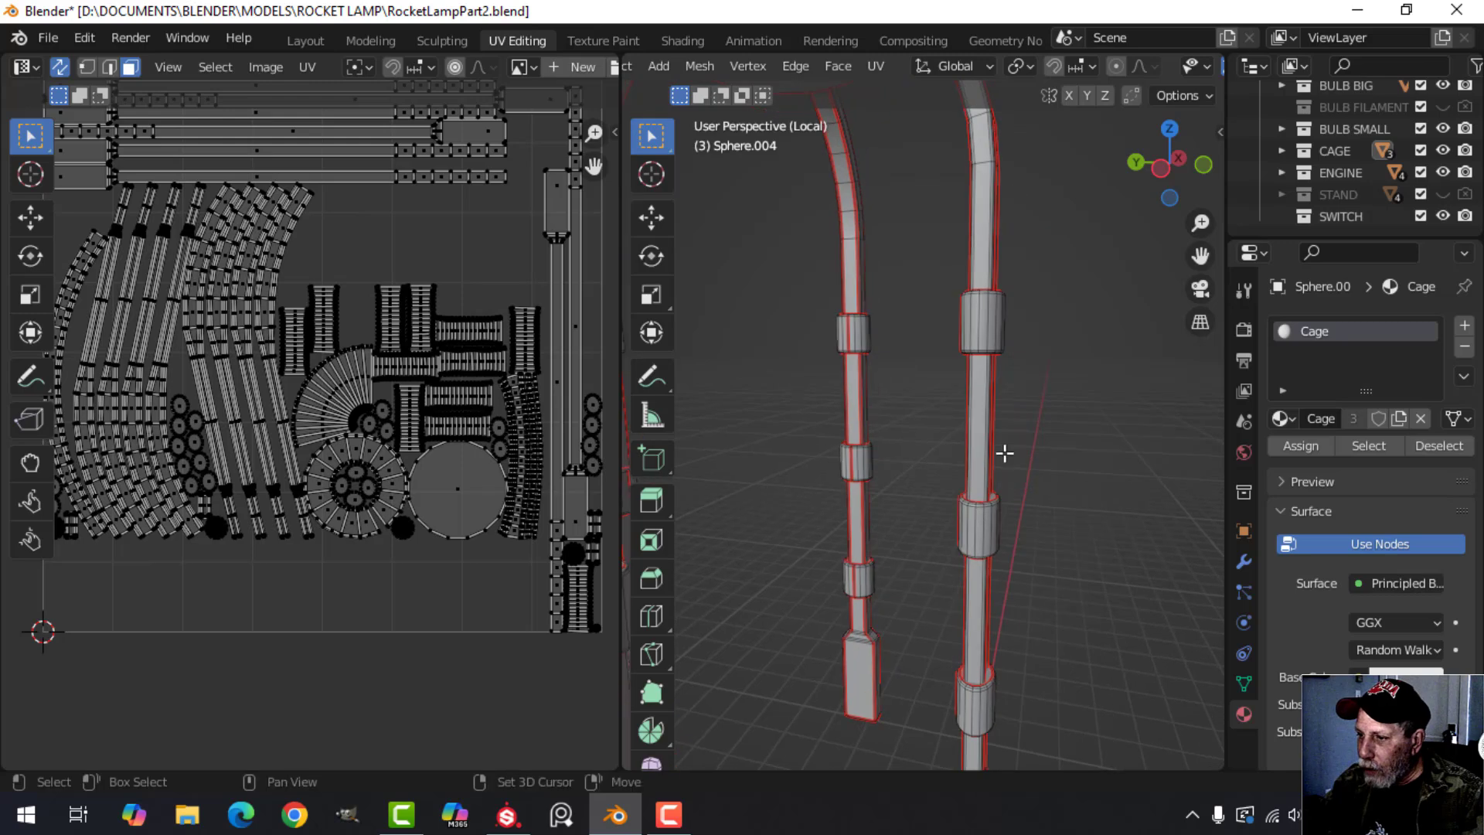
mouse_move(1007, 453)
shift+middle_down()
mouse_move(939, 328)
mouse_move(949, 356)
shift+middle_up()
shift+middle_drag(961, 438, 954, 494)
scroll(964, 347, up, 1)
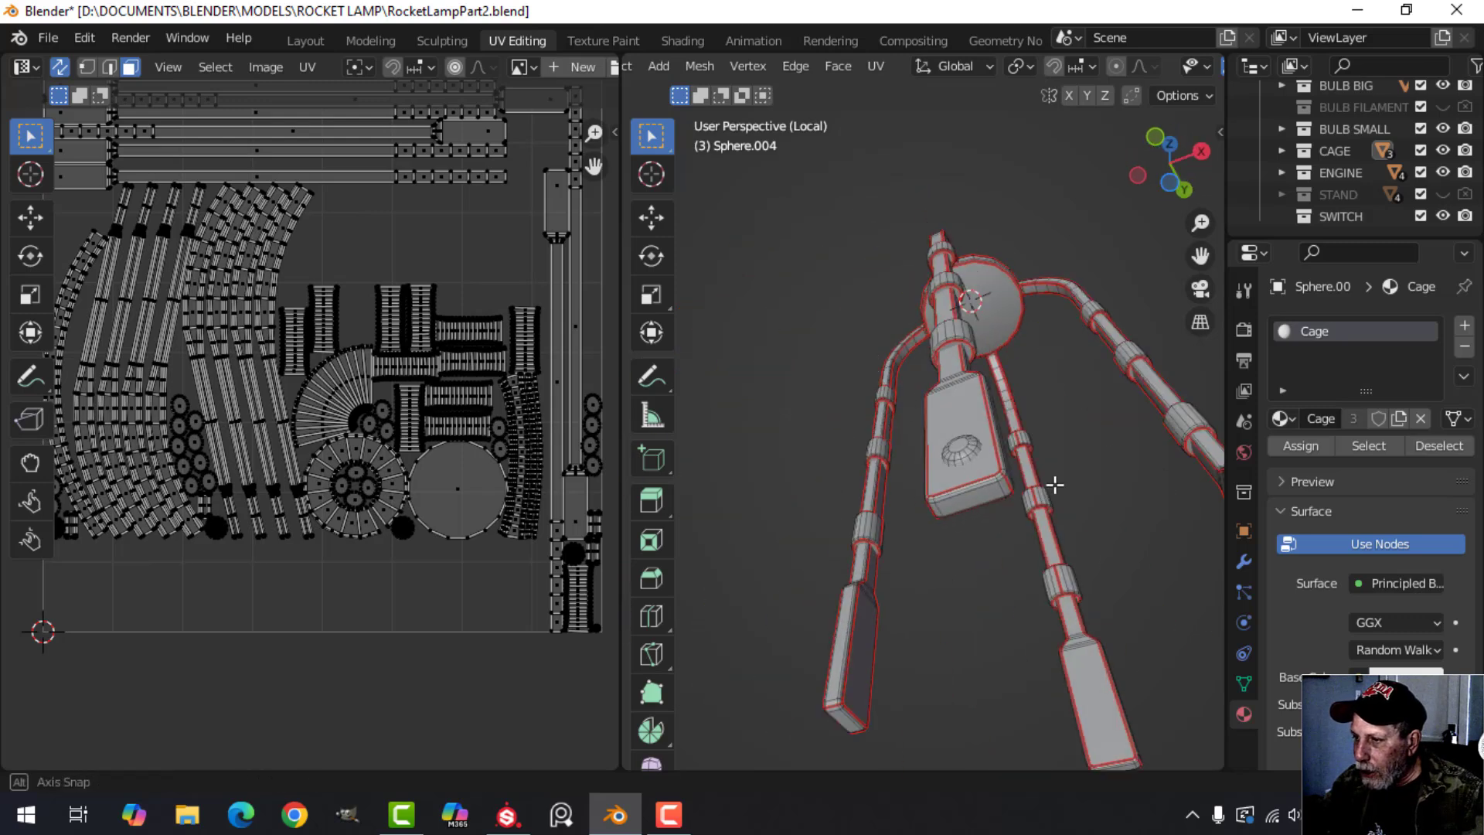
middle_drag(1053, 487, 997, 449)
scroll(988, 508, up, 2)
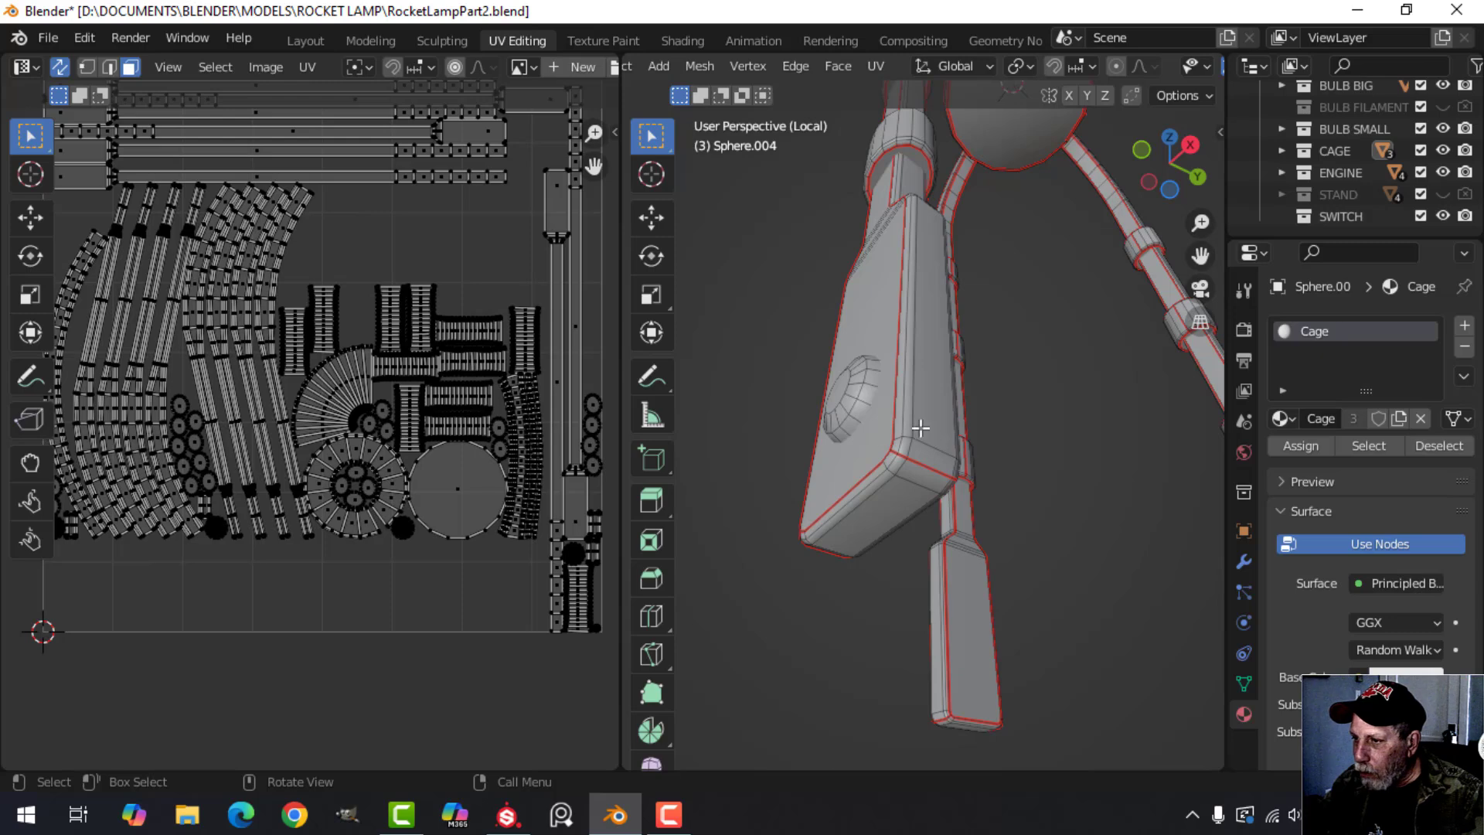
scroll(958, 473, down, 2)
shift+middle_drag(968, 463, 990, 521)
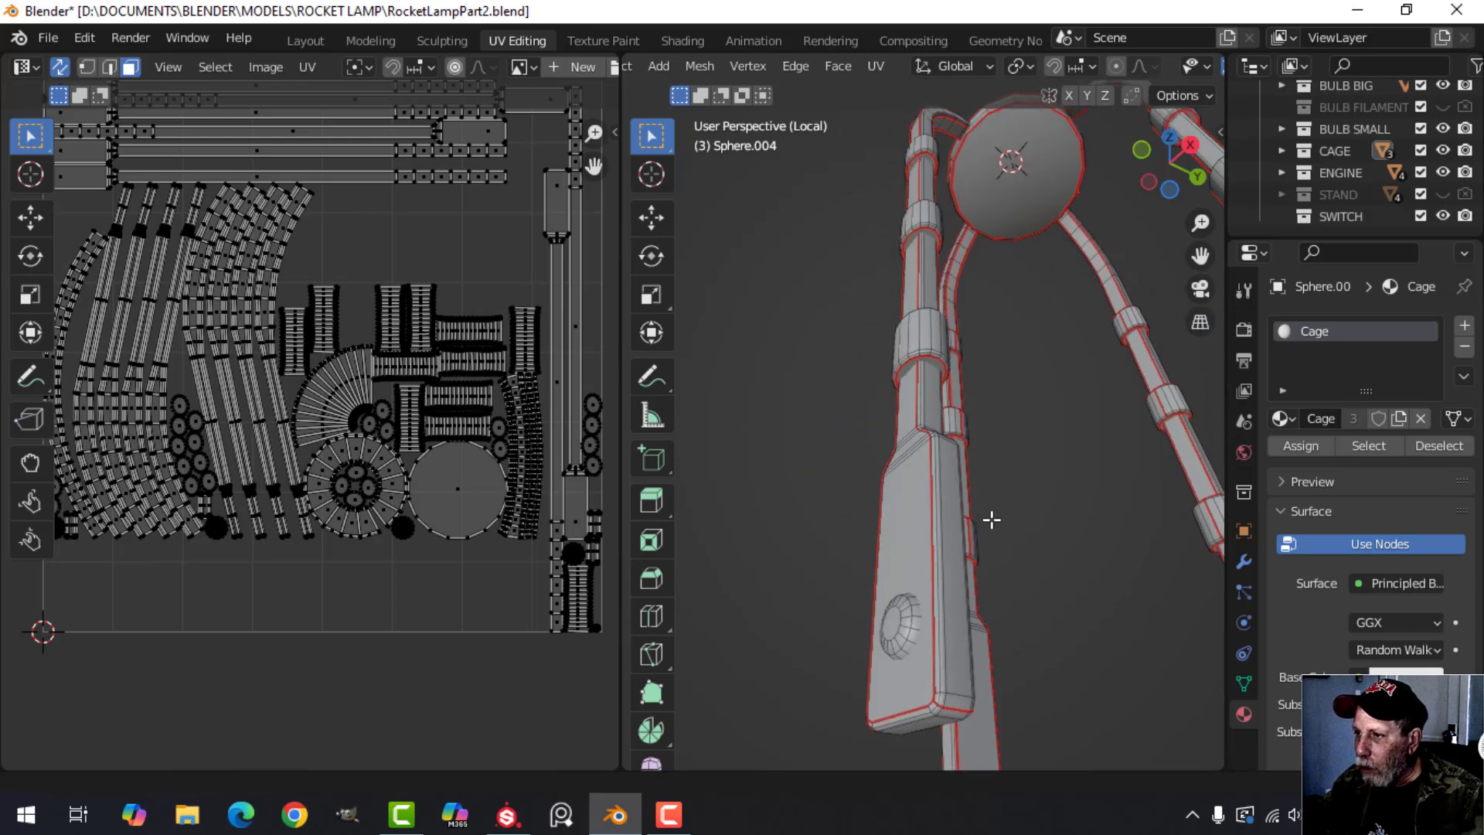
scroll(1000, 407, down, 2)
shift+middle_drag(1000, 407, 989, 561)
scroll(1007, 452, up, 3)
middle_drag(956, 372, 967, 487)
Leave Edit Mode and the isolated view, select all objects of the CAGE collection and isolate them in local view.
key(Tab)
scroll(991, 465, down, 4)
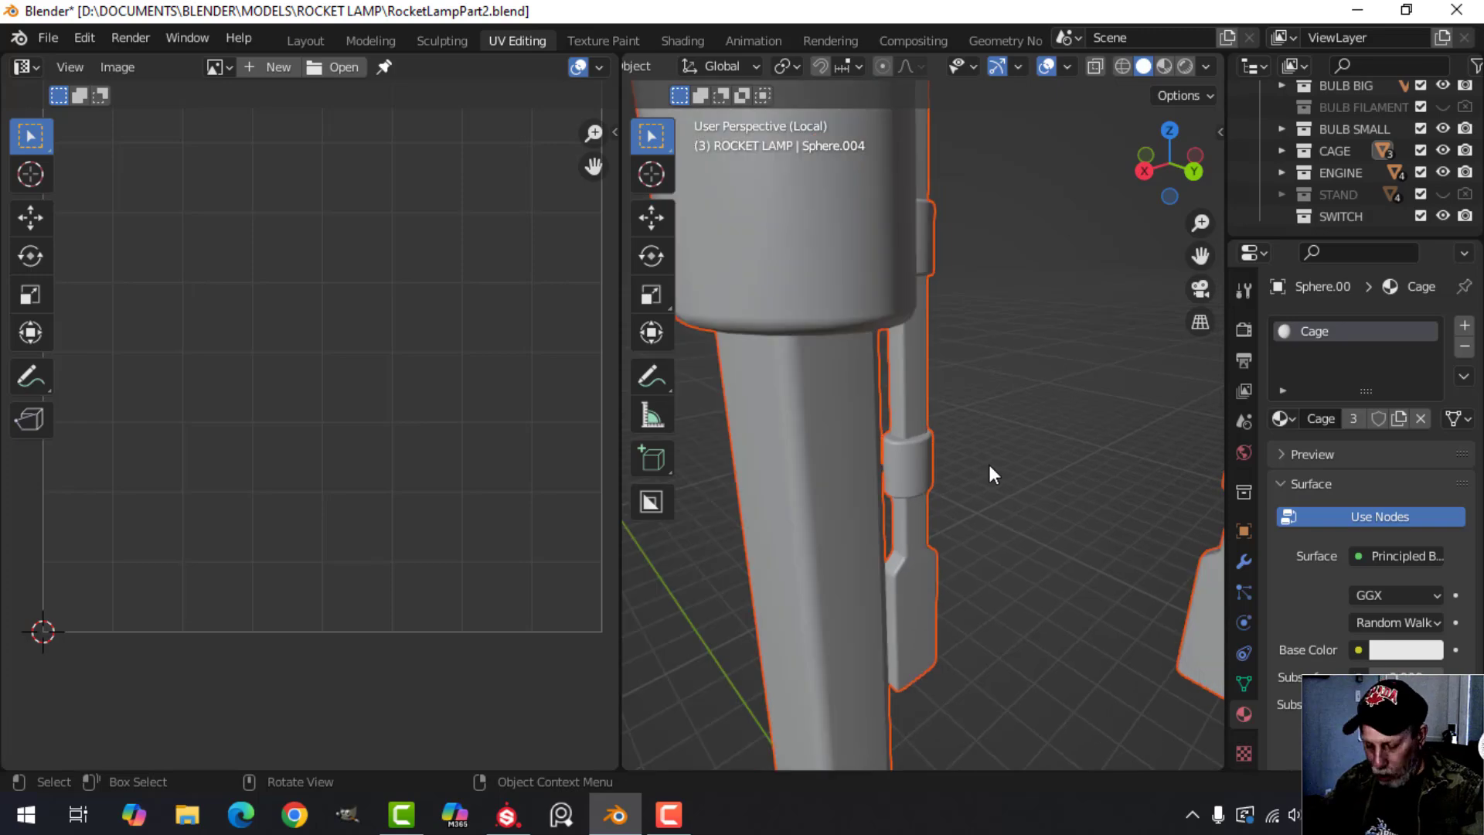
key(KP_Divide)
right_click(1351, 151)
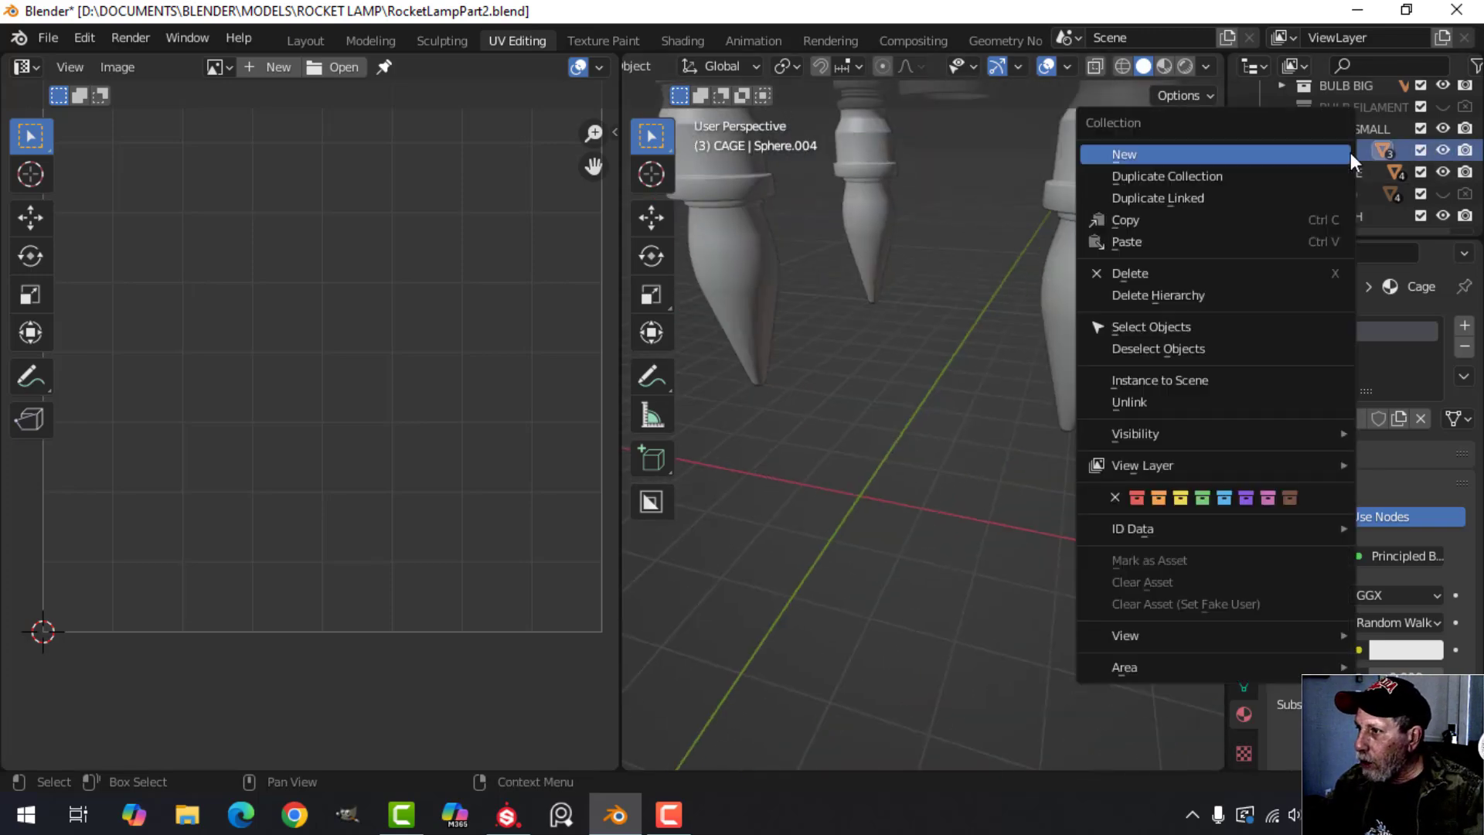
click(1162, 324)
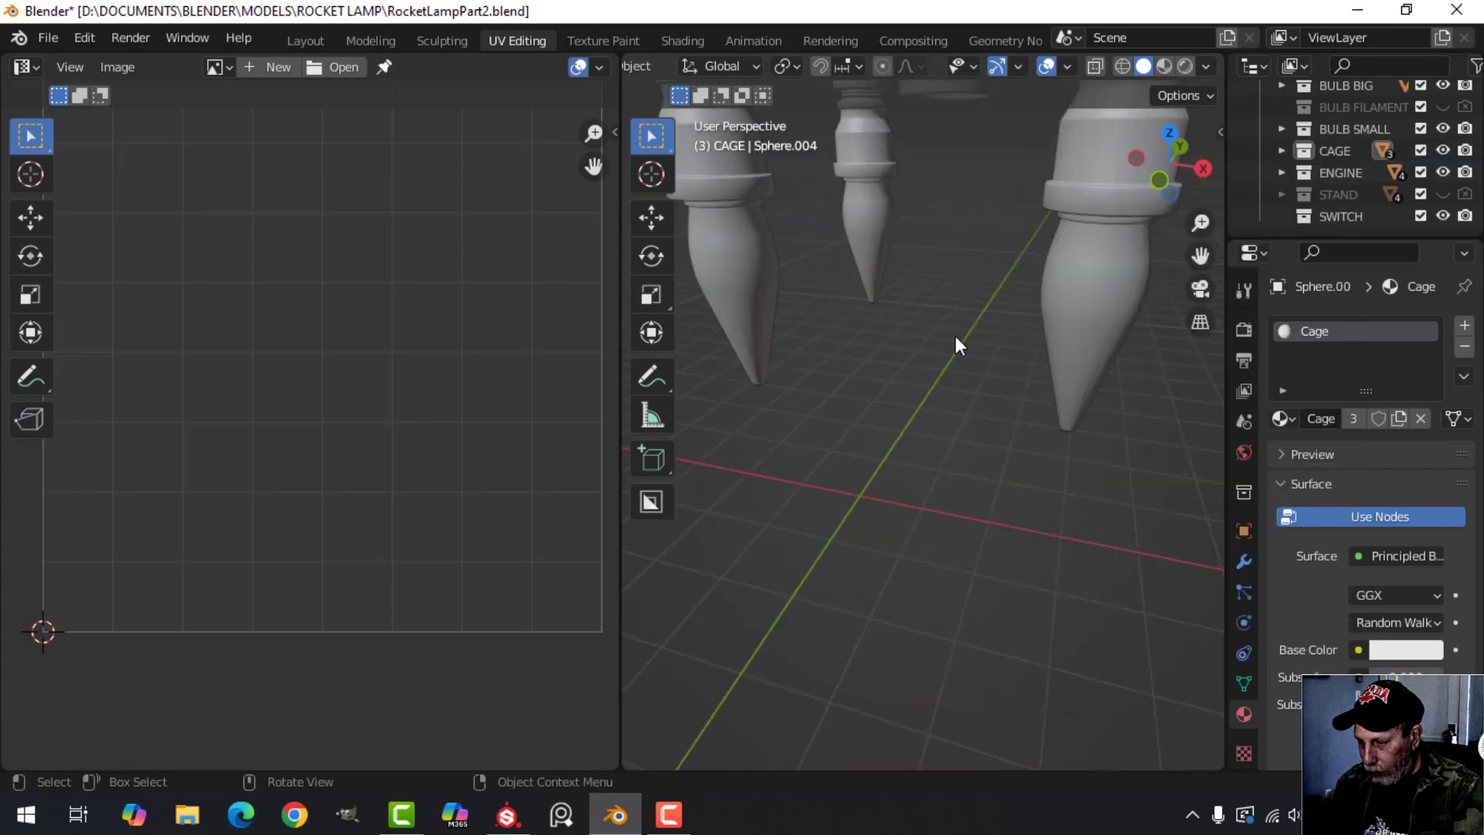
key(KP_Divide)
Put all the cage parts, including the horizontal rings, into Edit Mode together and deselect their faces.
key(alt+a)
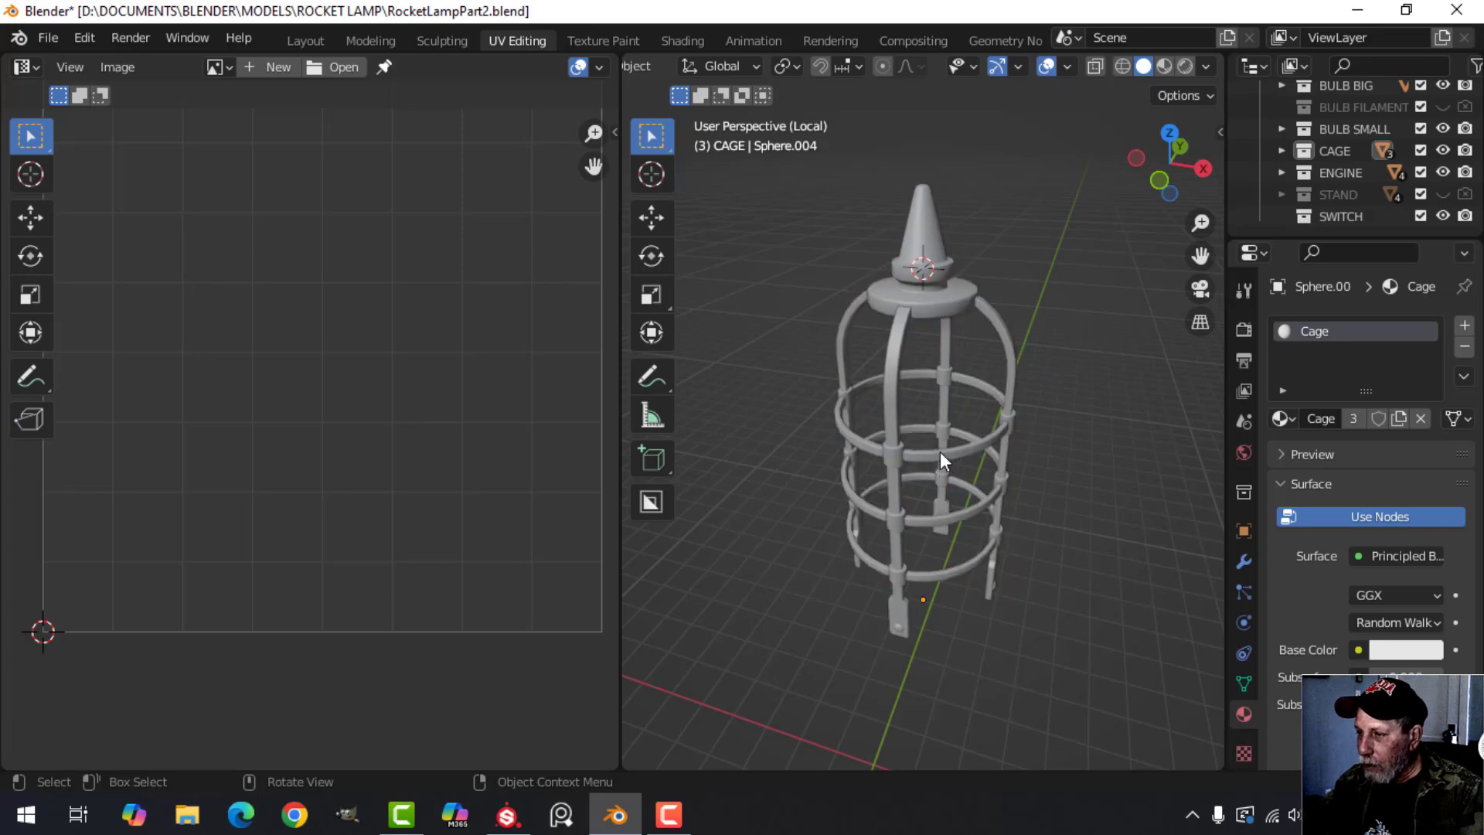
click(940, 451)
key(a)
key(Tab)
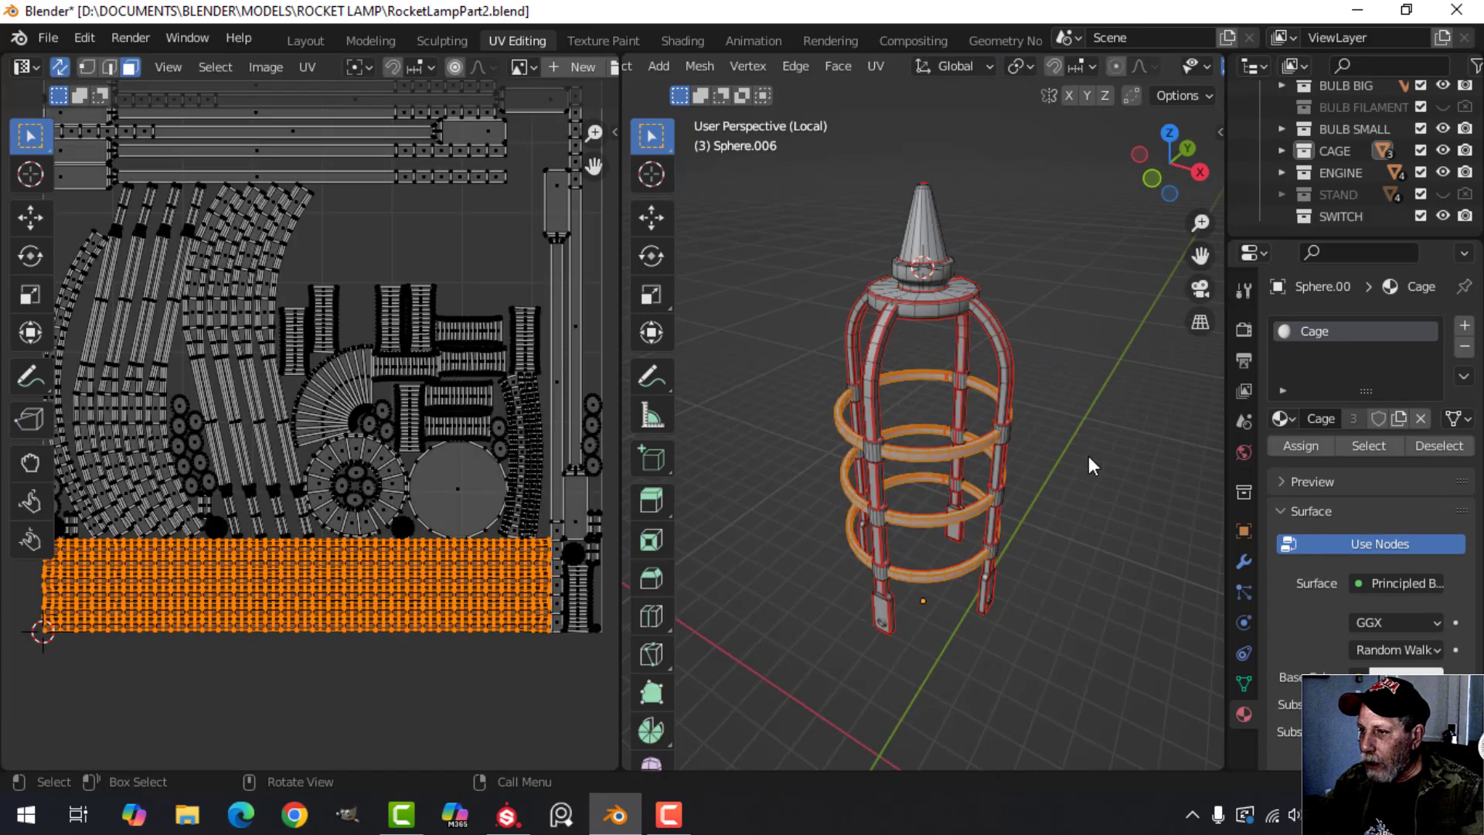
scroll(1067, 454, up, 5)
middle_drag(1055, 414, 947, 424)
scroll(947, 424, up, 3)
key(alt+a)
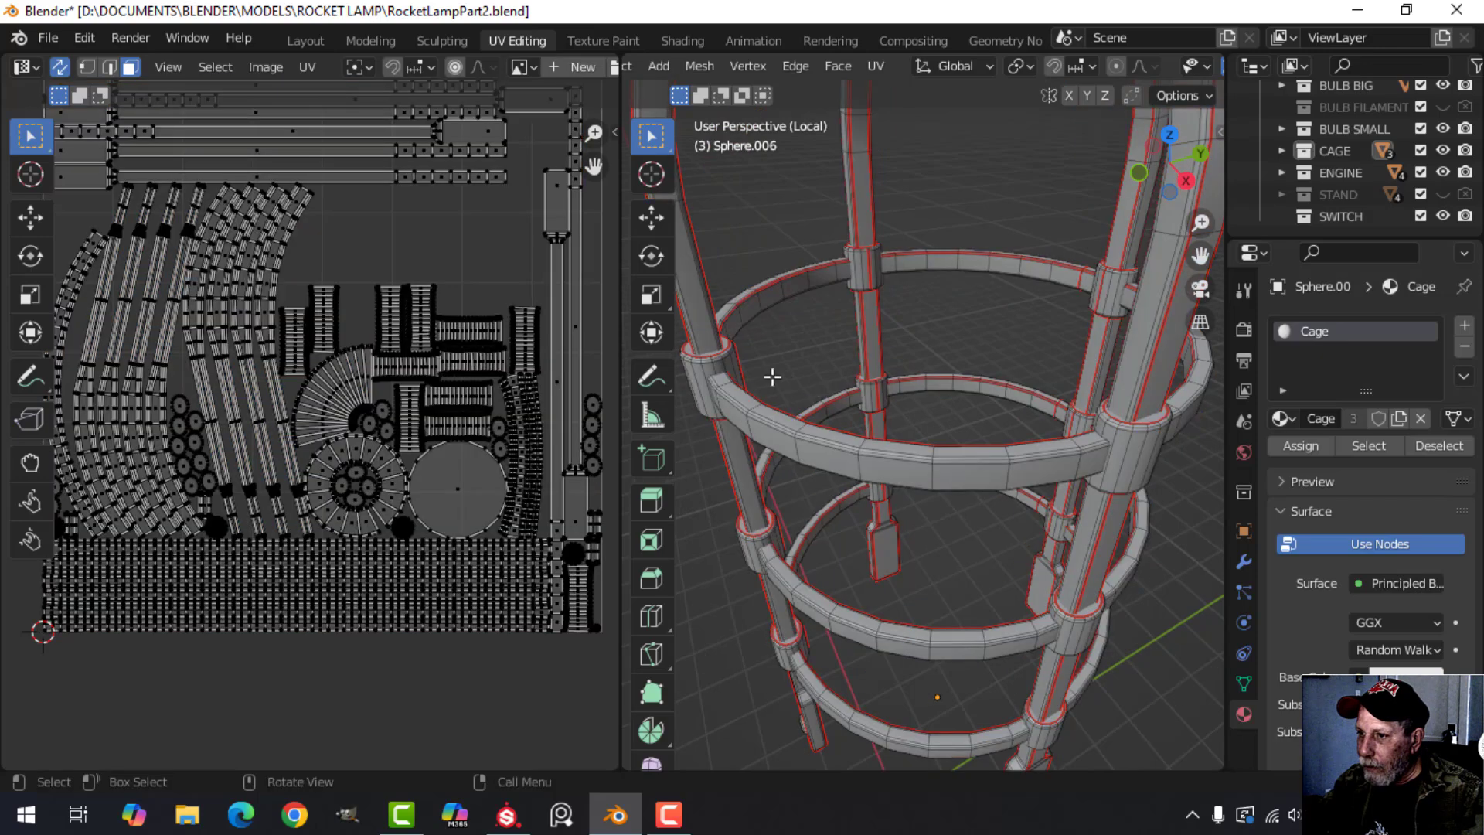
Examine how the seams run along the horizontal rings and where the rings meet the bar collars.
middle_drag(772, 374, 743, 342)
scroll(865, 394, up, 3)
scroll(910, 412, up, 2)
scroll(769, 451, down, 5)
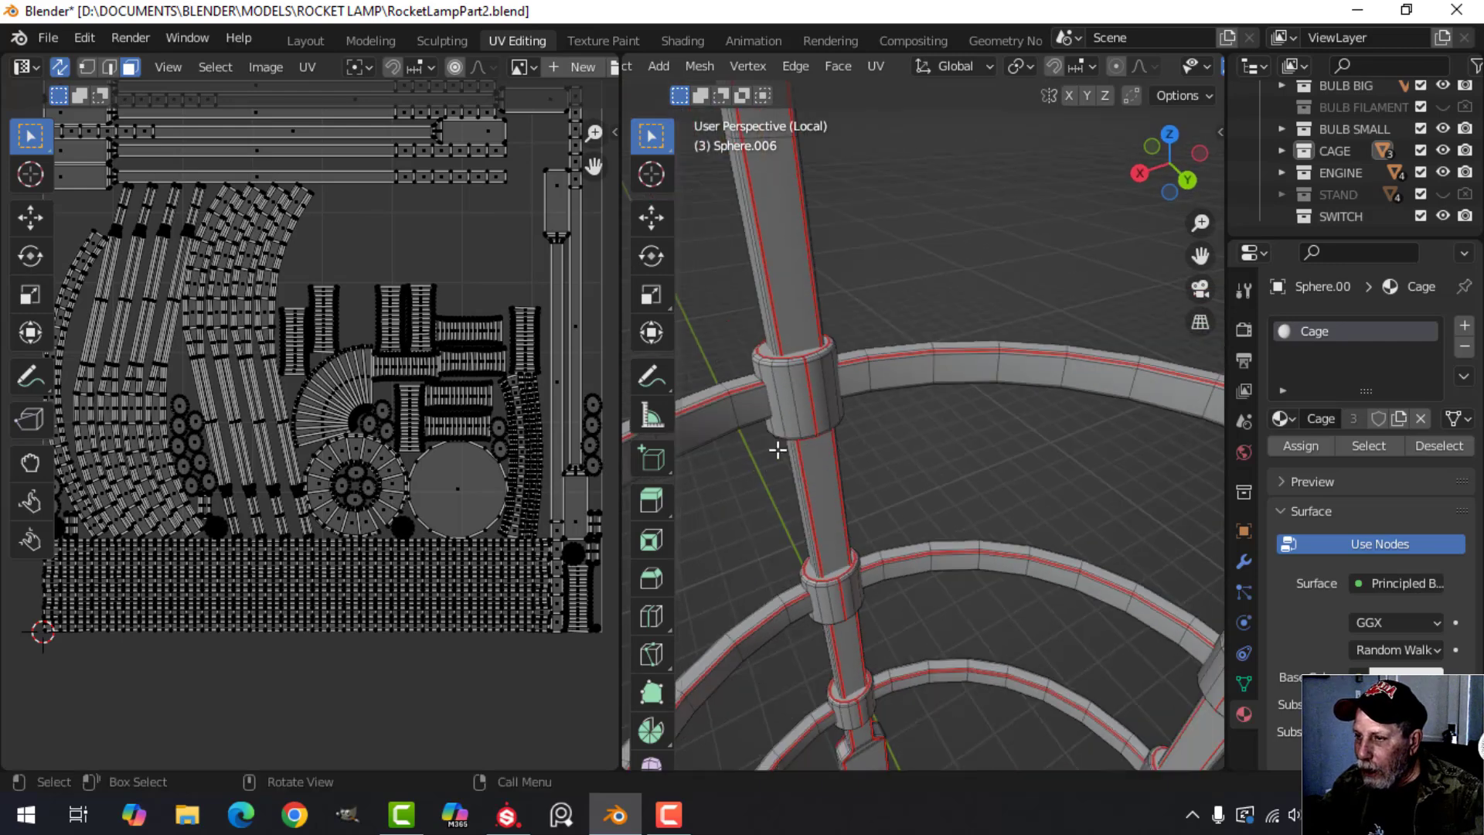
scroll(853, 436, down, 2)
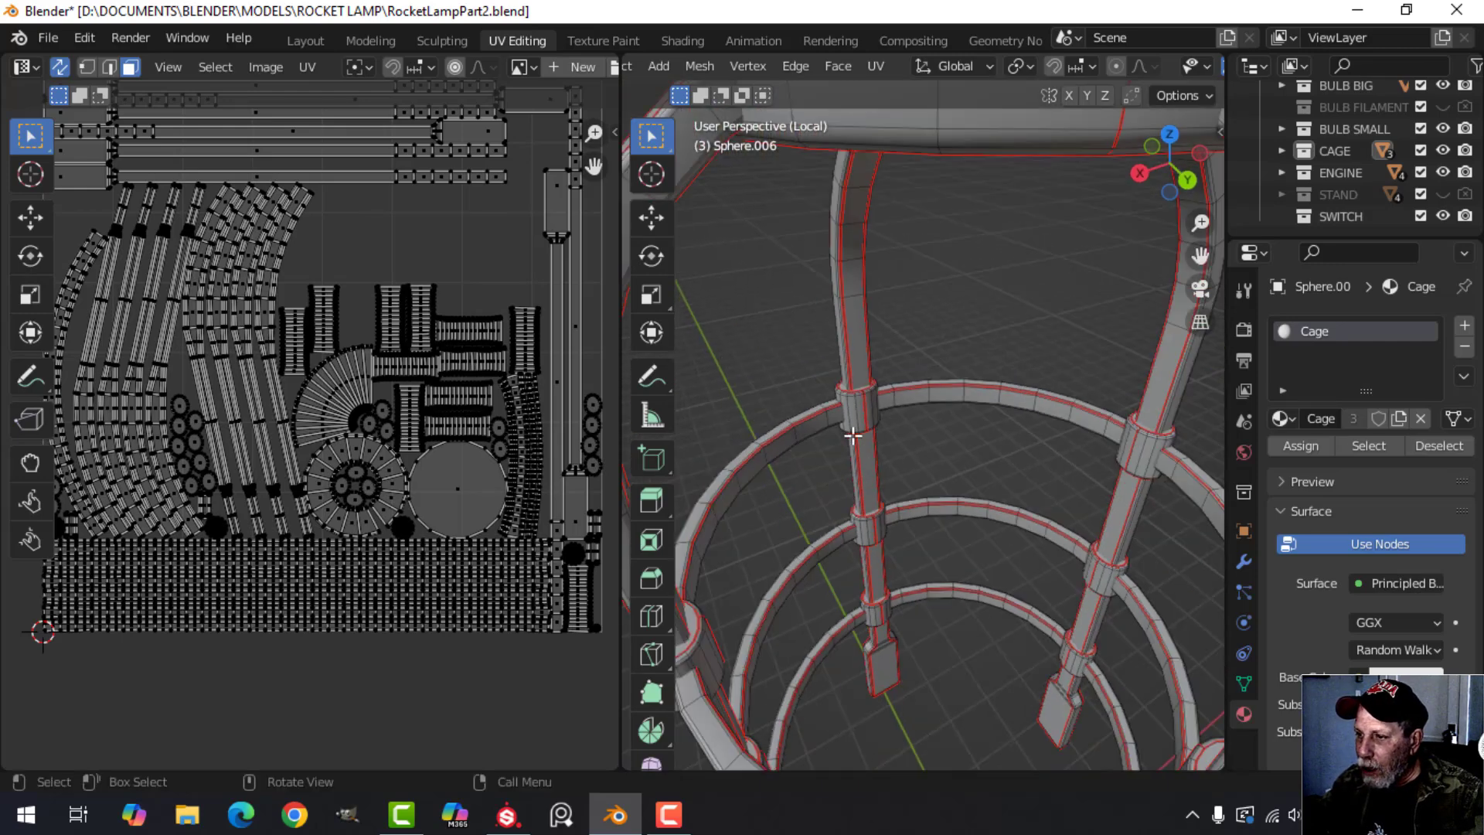
scroll(862, 483, down, 3)
scroll(878, 438, up, 3)
shift+middle_drag(851, 497, 1070, 533)
scroll(940, 429, up, 4)
scroll(874, 459, down, 5)
scroll(1067, 495, up, 3)
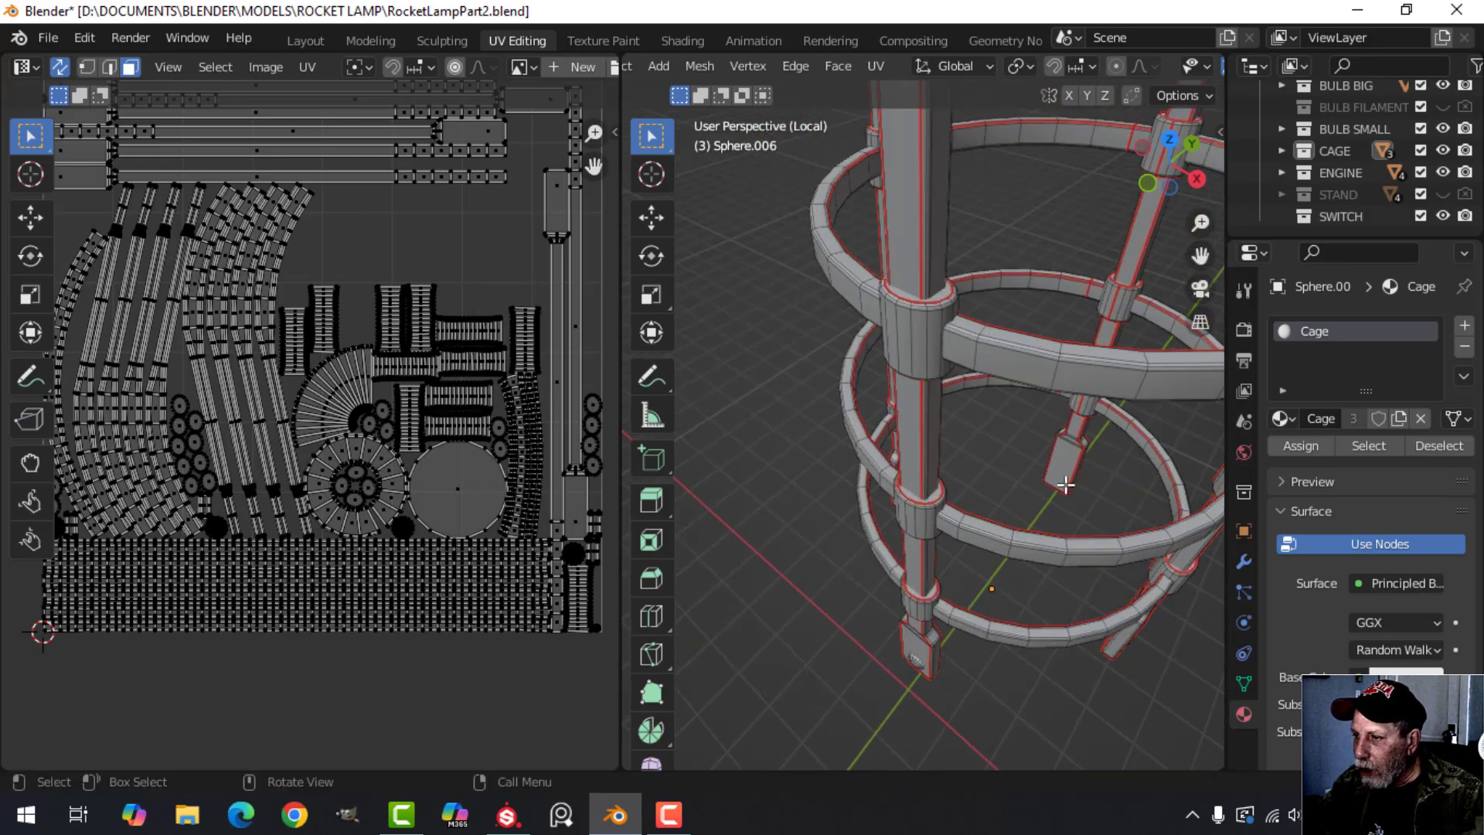
scroll(1048, 274, up, 4)
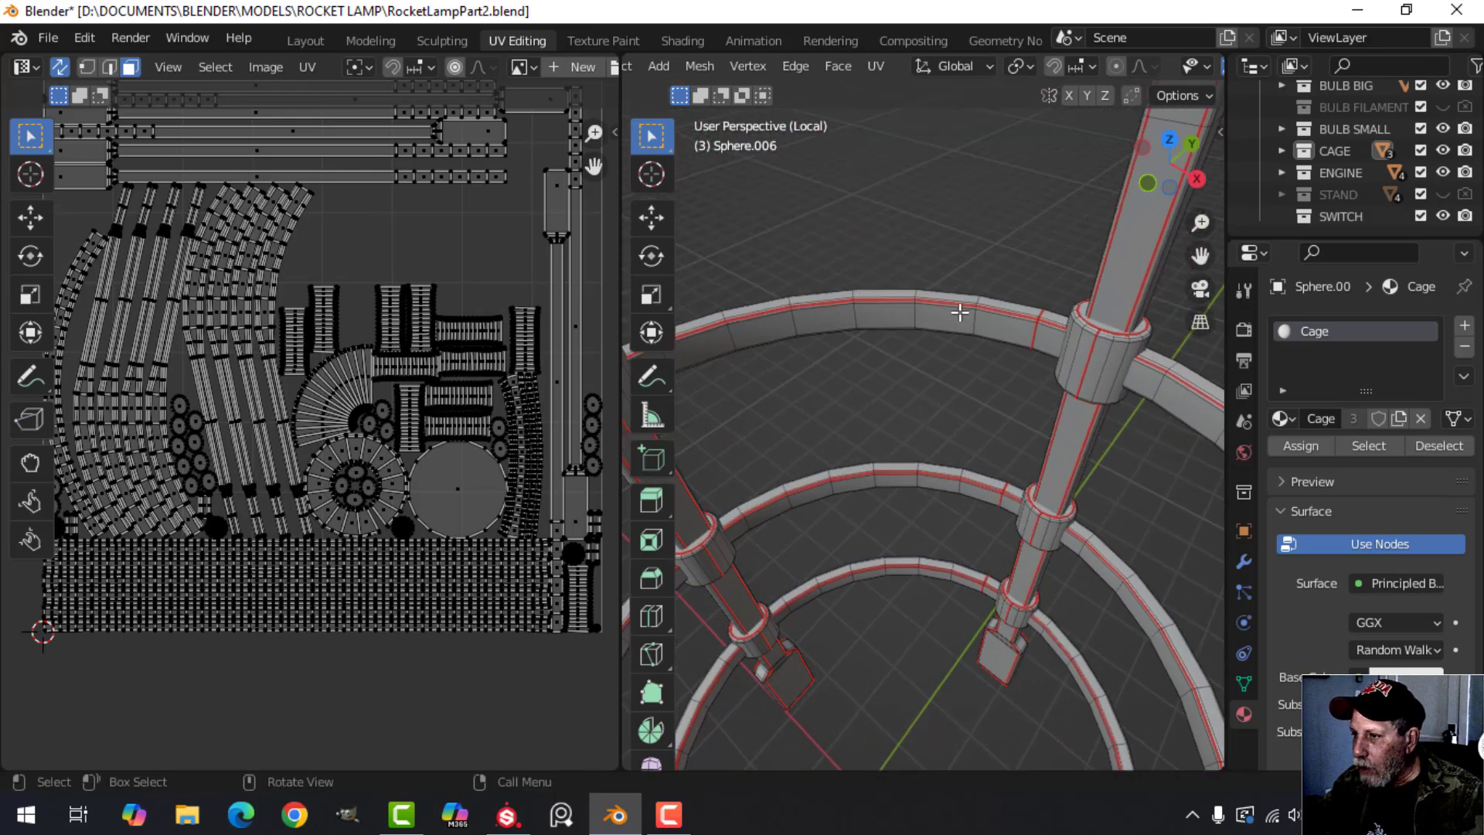
scroll(959, 312, up, 4)
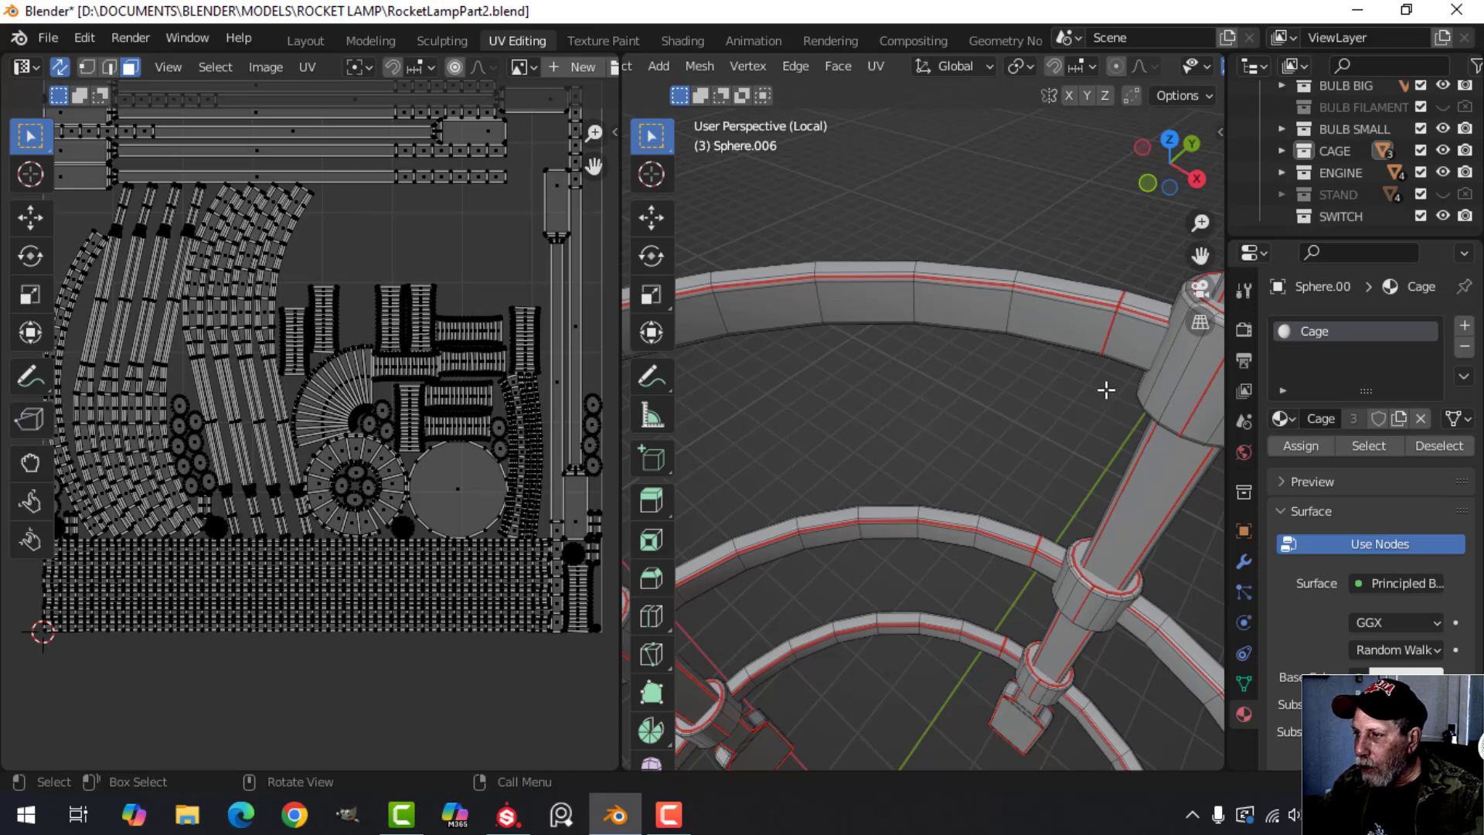
Examine the seams around the cage's top disc, its underside and rim, and the collar above it.
scroll(1060, 407, down, 8)
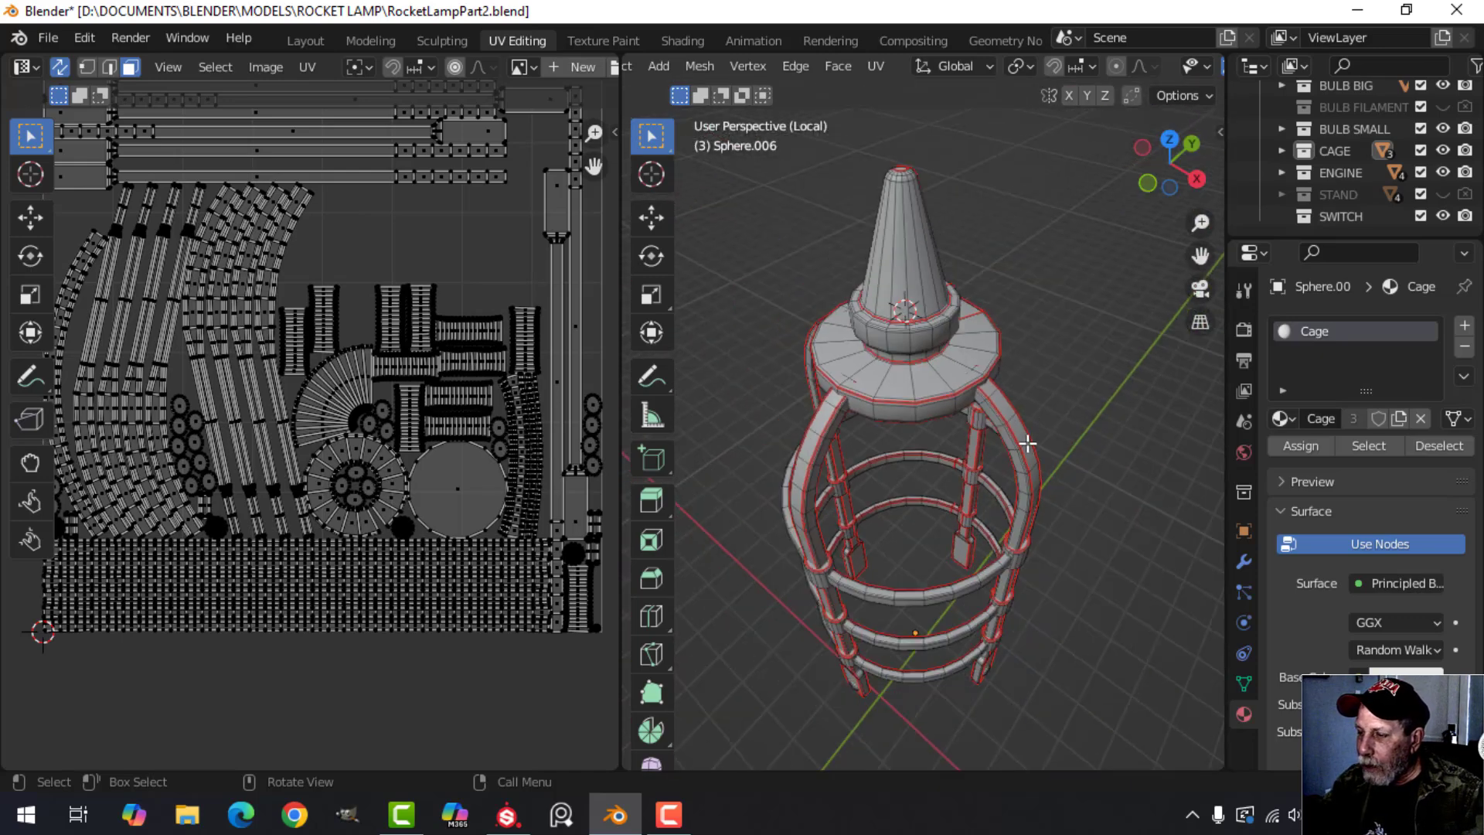
middle_drag(1028, 444, 970, 444)
scroll(982, 487, up, 5)
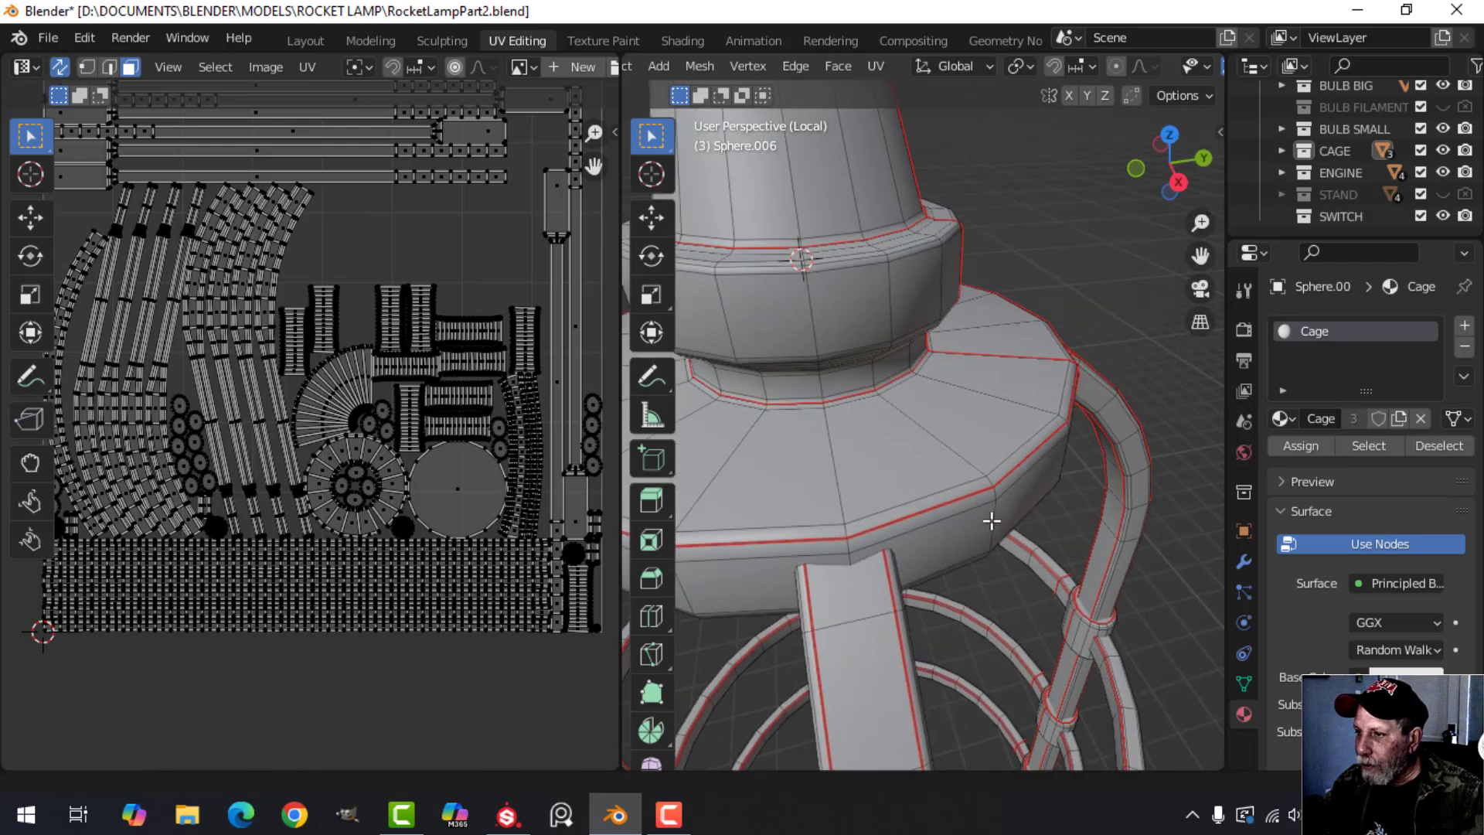
middle_drag(992, 521, 1027, 513)
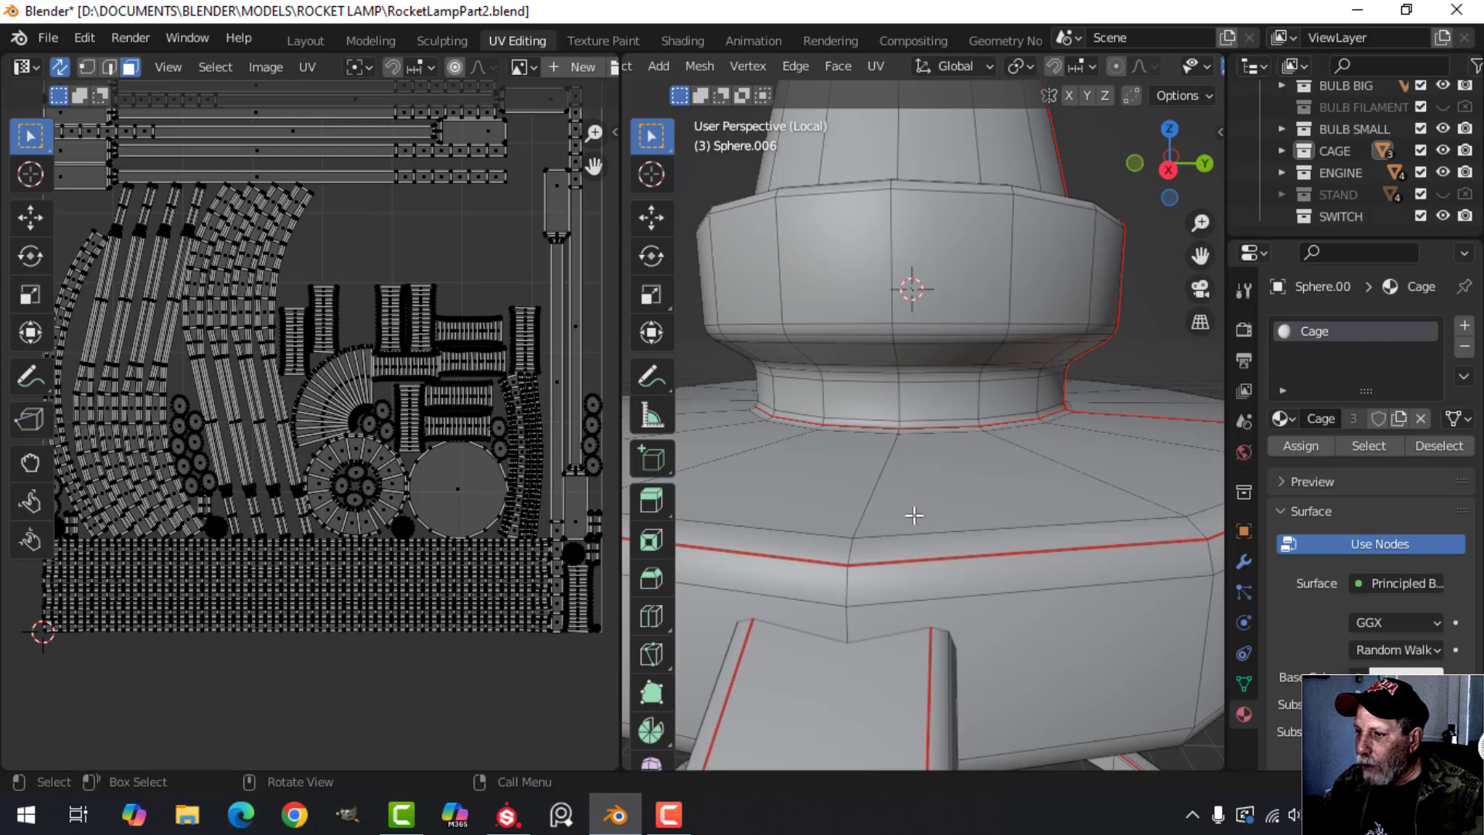
middle_drag(915, 516, 793, 415)
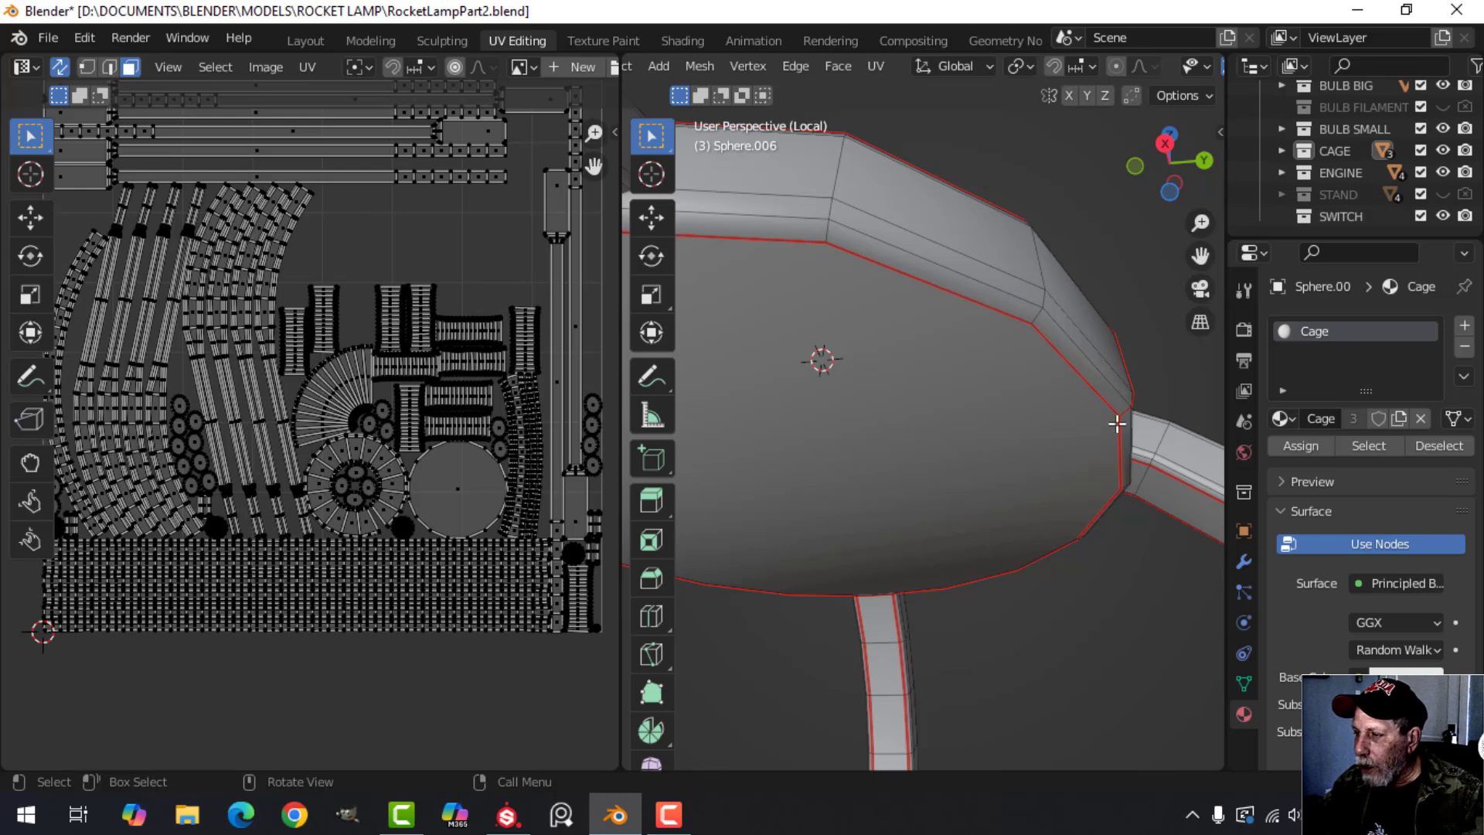
middle_drag(1117, 422, 1005, 372)
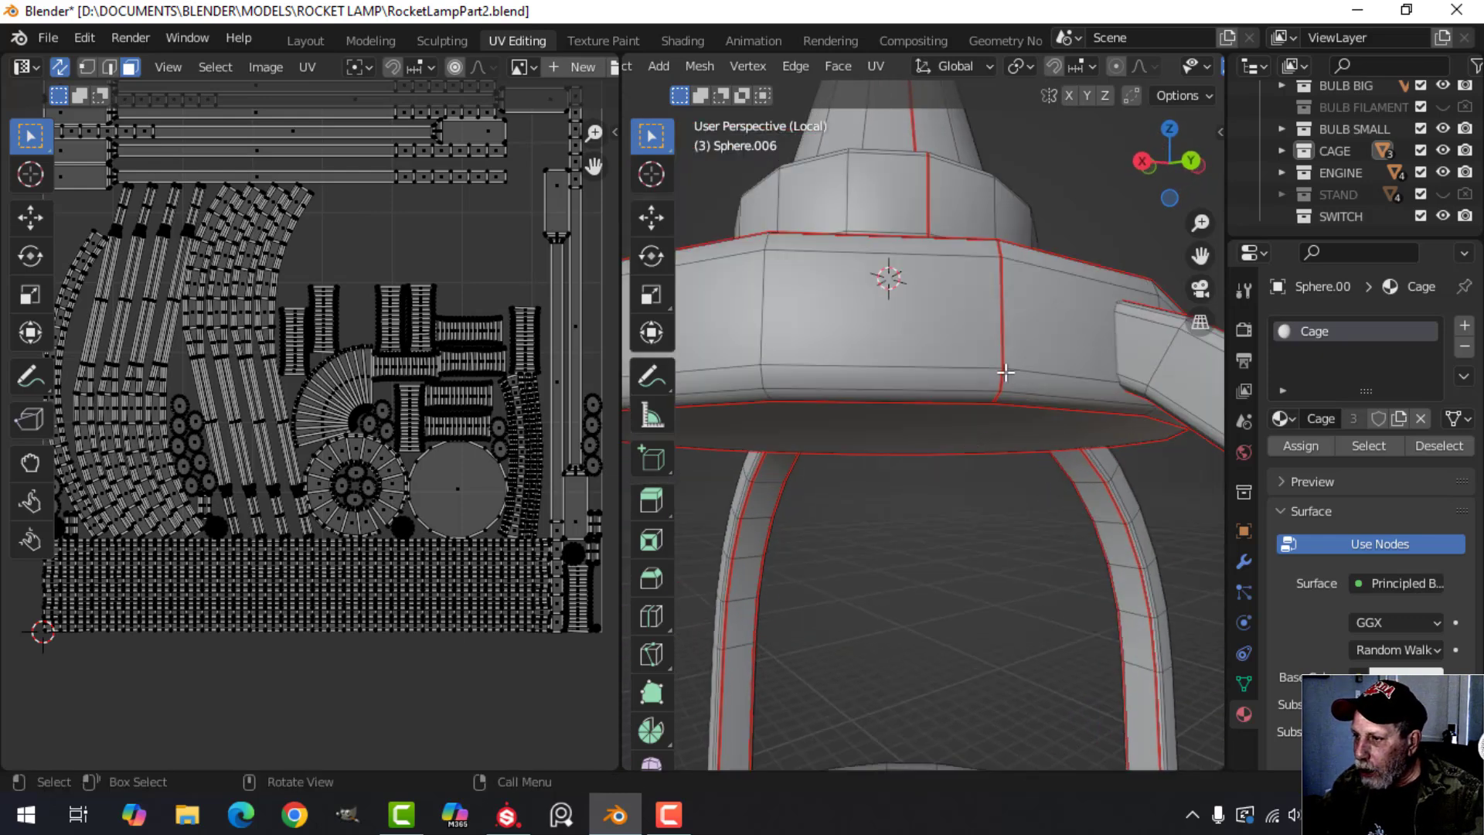
middle_drag(1011, 249, 956, 467)
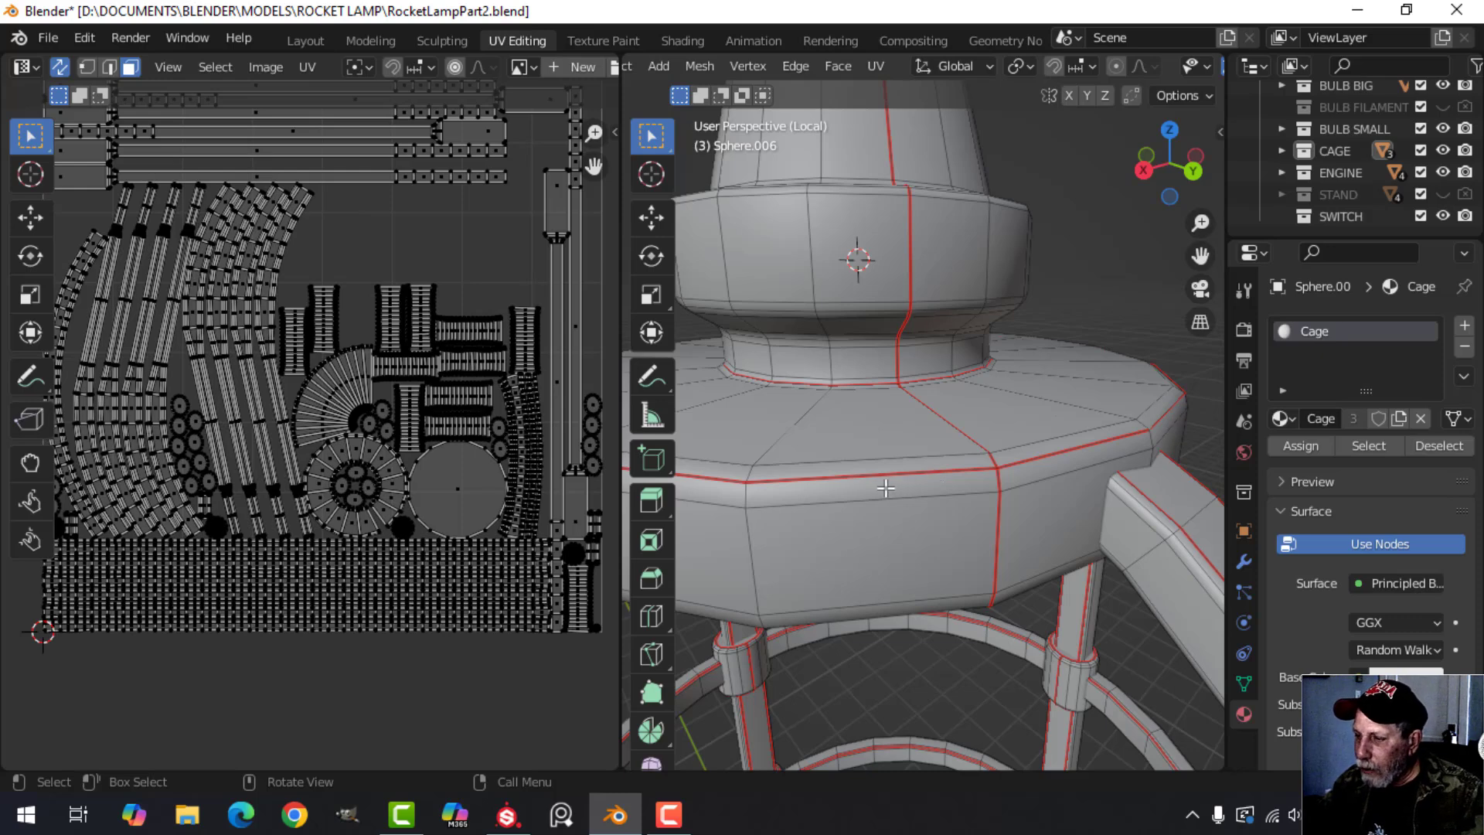
middle_drag(860, 404, 949, 494)
middle_drag(949, 495, 910, 489)
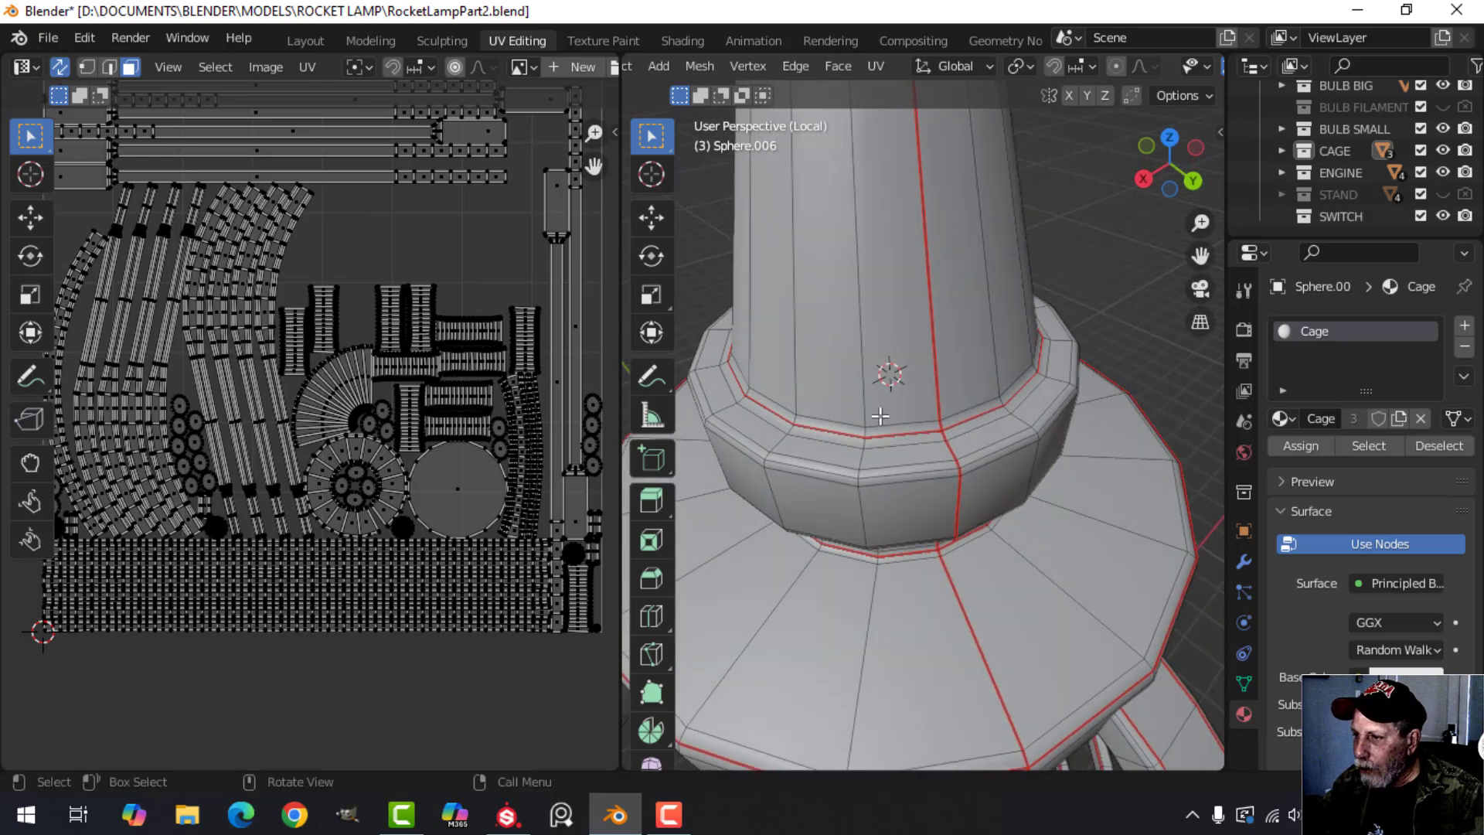
Examine the seam running up the nose cone and the circular seam at its rounded tip.
scroll(1020, 377, down, 2)
shift+middle_drag(972, 303, 990, 501)
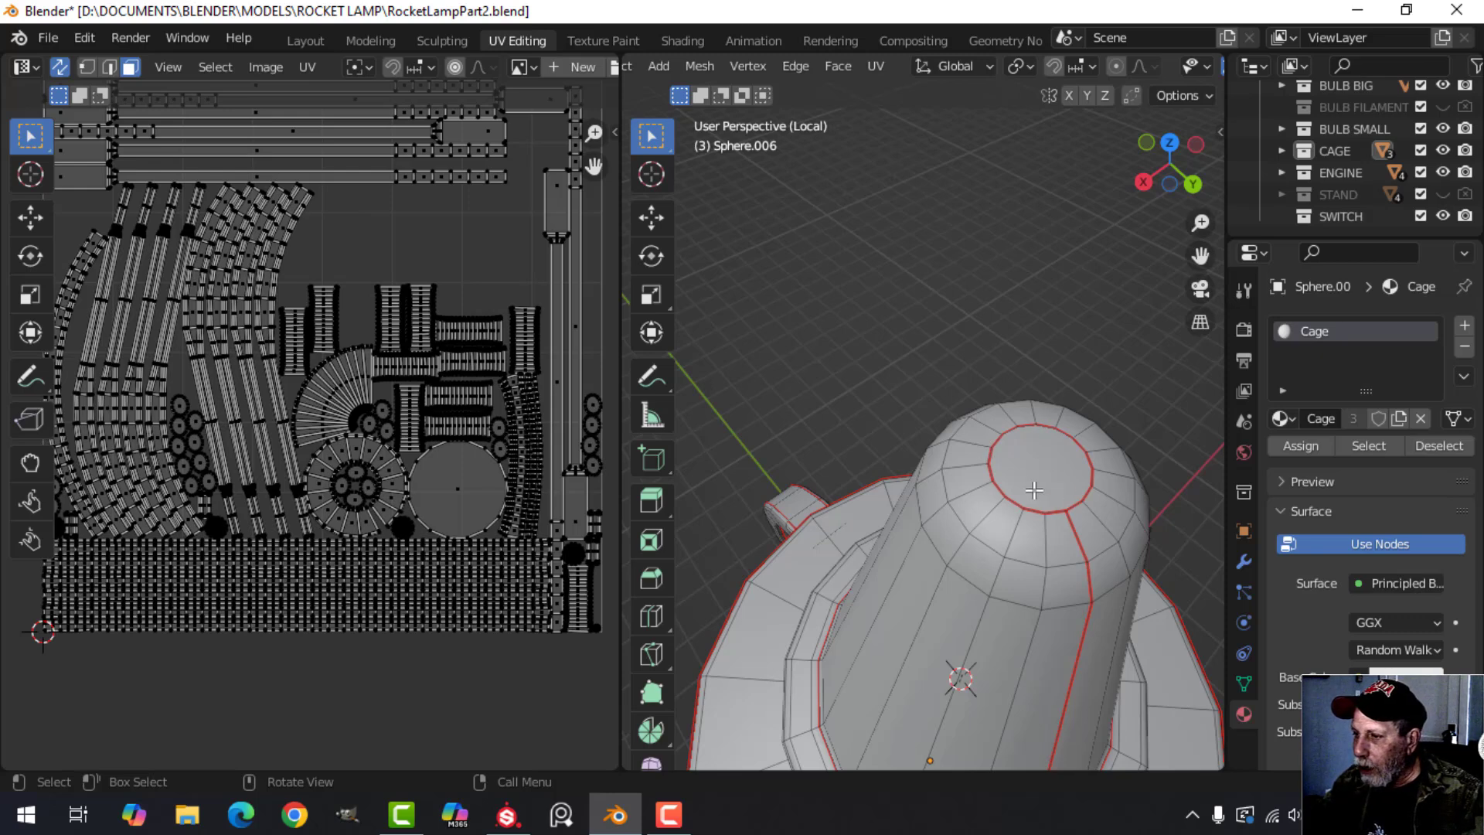
middle_drag(1034, 490, 928, 382)
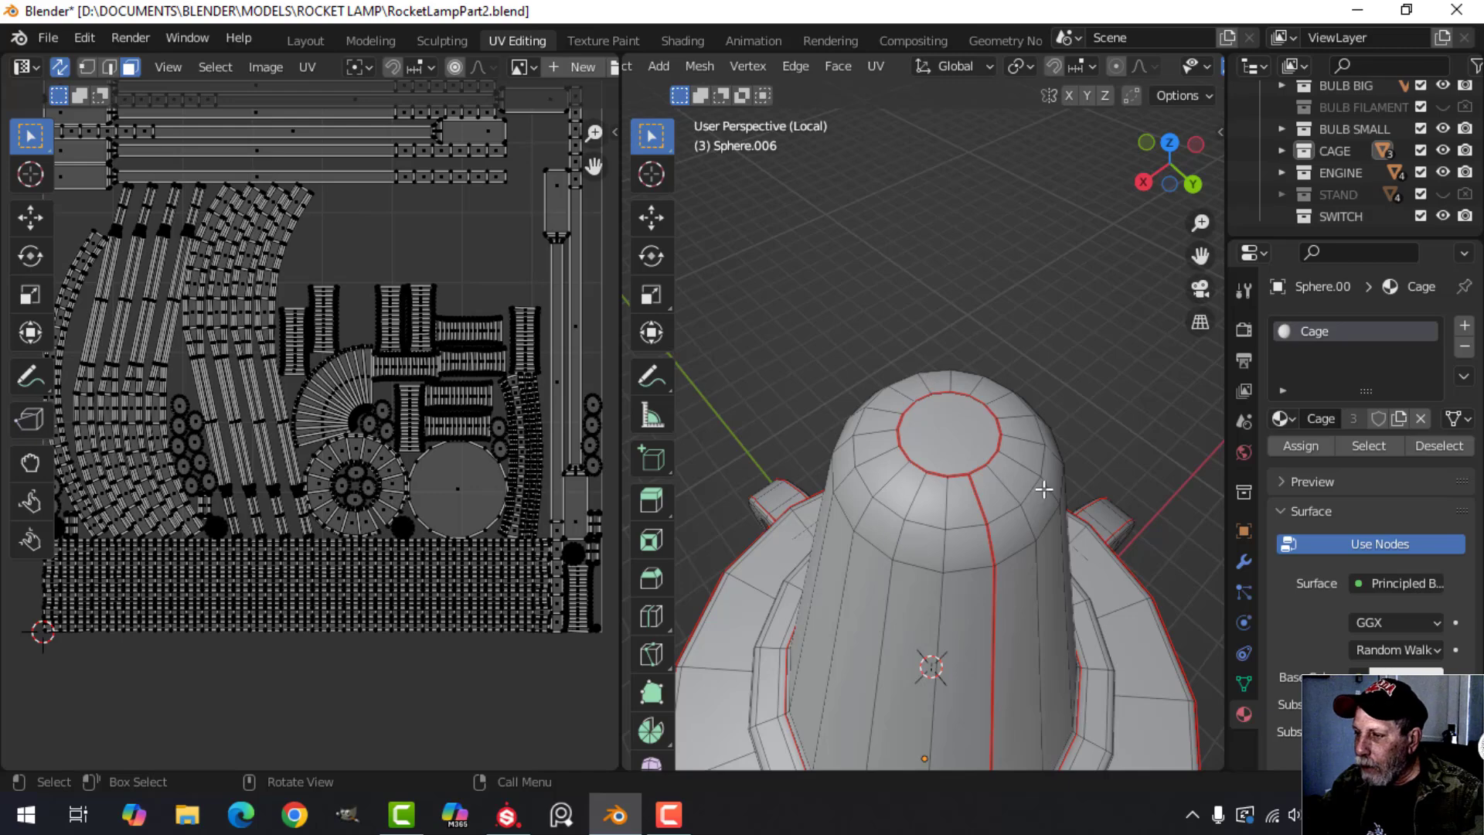
scroll(1044, 489, down, 4)
middle_drag(1044, 489, 1023, 411)
scroll(1023, 411, down, 2)
shift+middle_drag(1009, 560, 970, 340)
scroll(987, 411, down, 2)
Leave Edit Mode and the isolated view of the cage parts, and deselect all objects.
key(Tab)
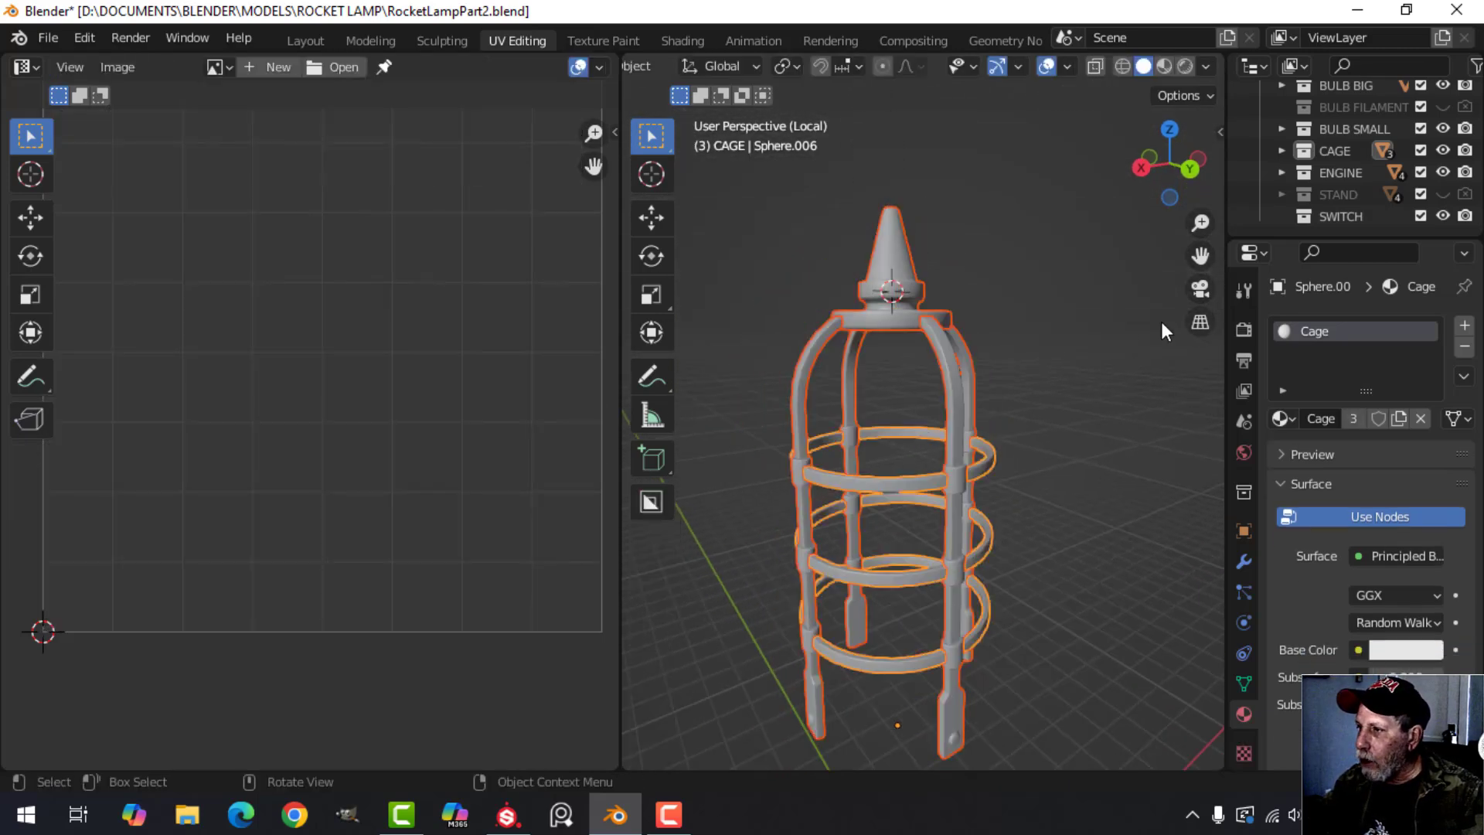
key(slash)
middle_drag(1025, 343, 996, 425)
scroll(1035, 339, down, 5)
scroll(997, 418, up, 1)
key(alt+a)
shift+middle_drag(1005, 356, 958, 477)
Isolate the large glass bulb in local view and enter Edit Mode with its faces deselected.
click(917, 290)
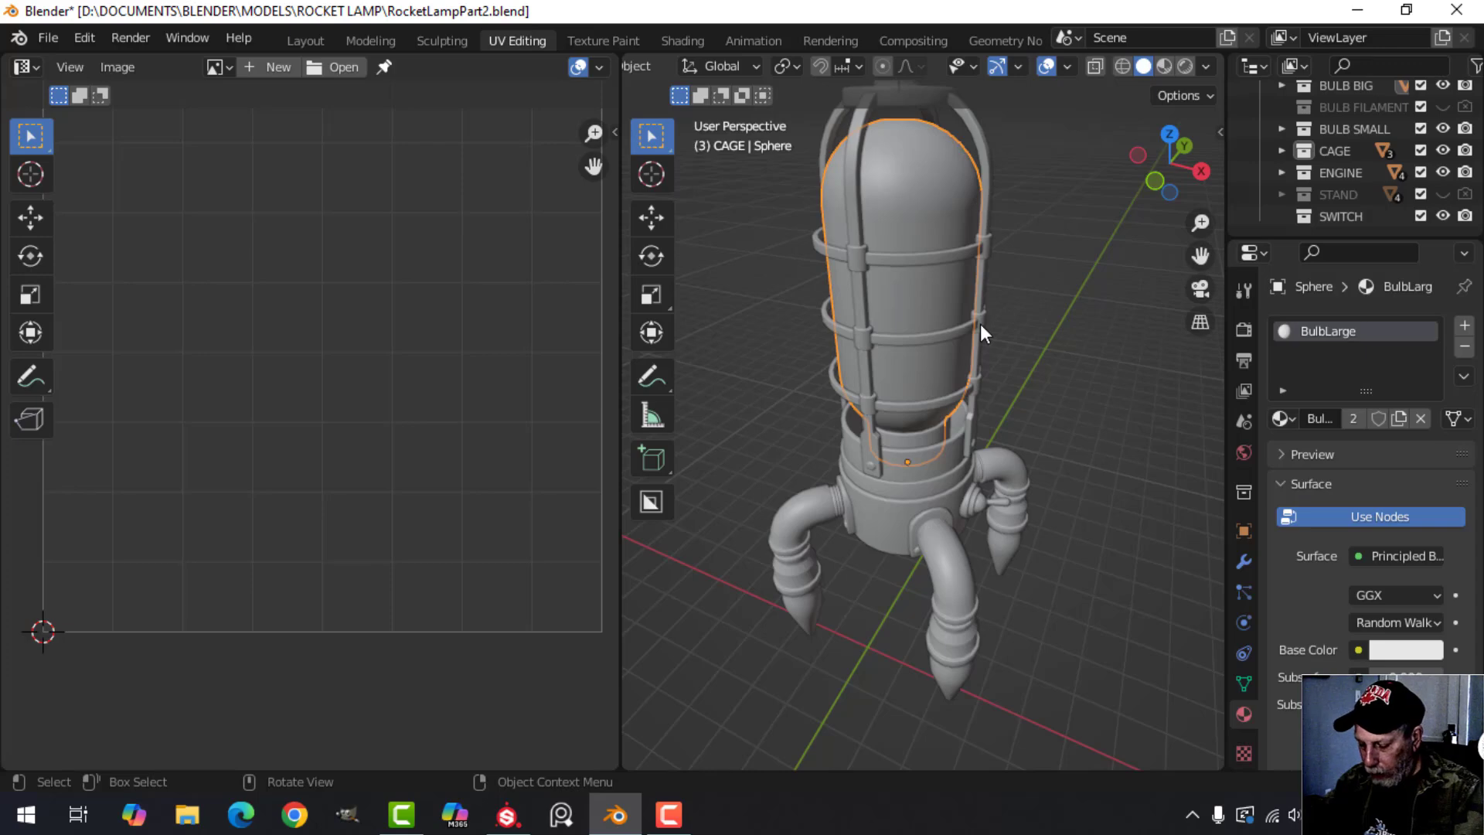
key(slash)
key(Tab)
middle_drag(980, 381, 934, 402)
key(alt+a)
Examine the large bulb's circular top seam and lengthwise seam, and select all its faces to view the UV layout.
scroll(945, 465, up, 3)
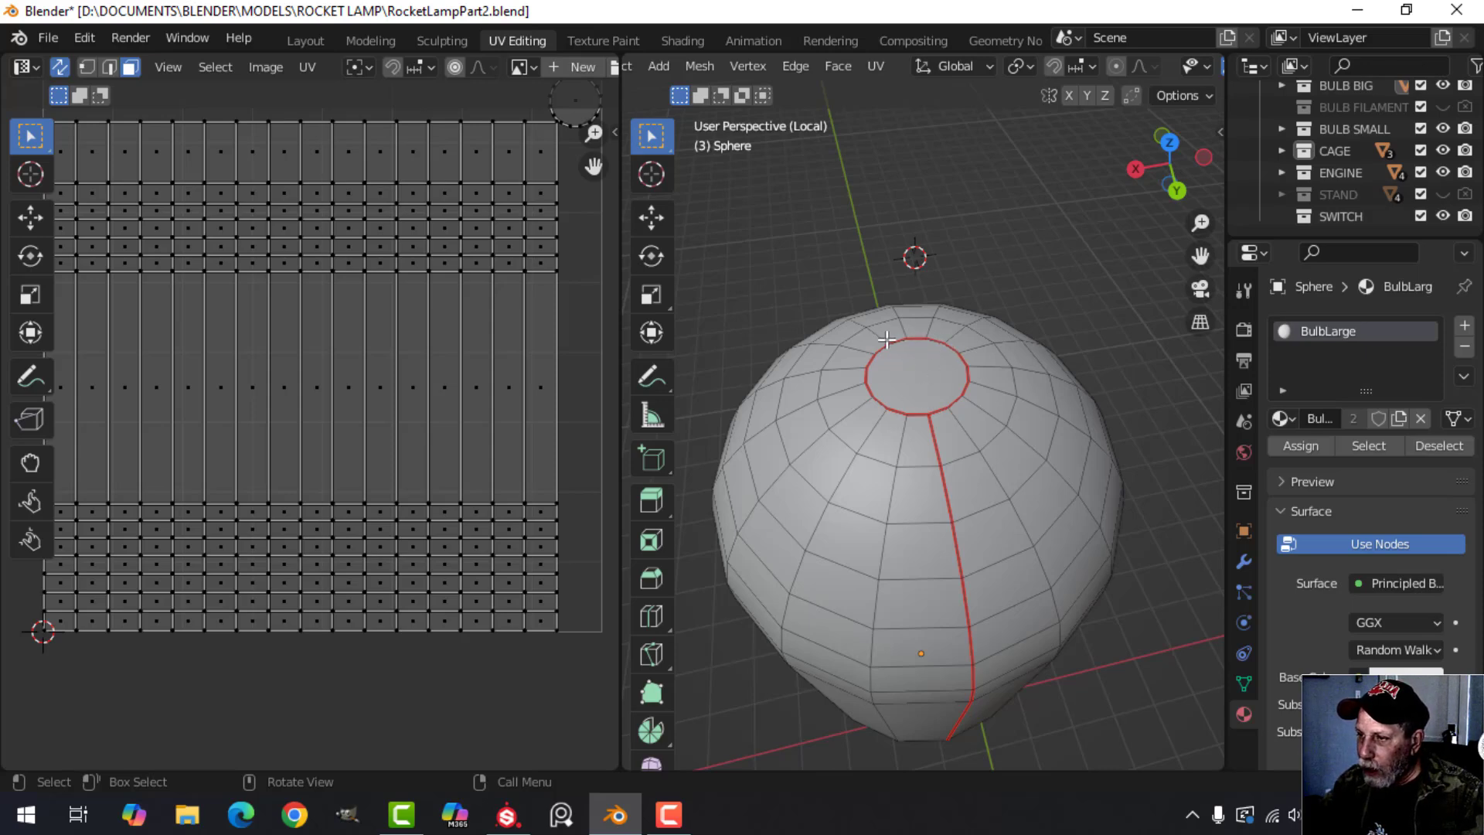
middle_drag(977, 378, 941, 385)
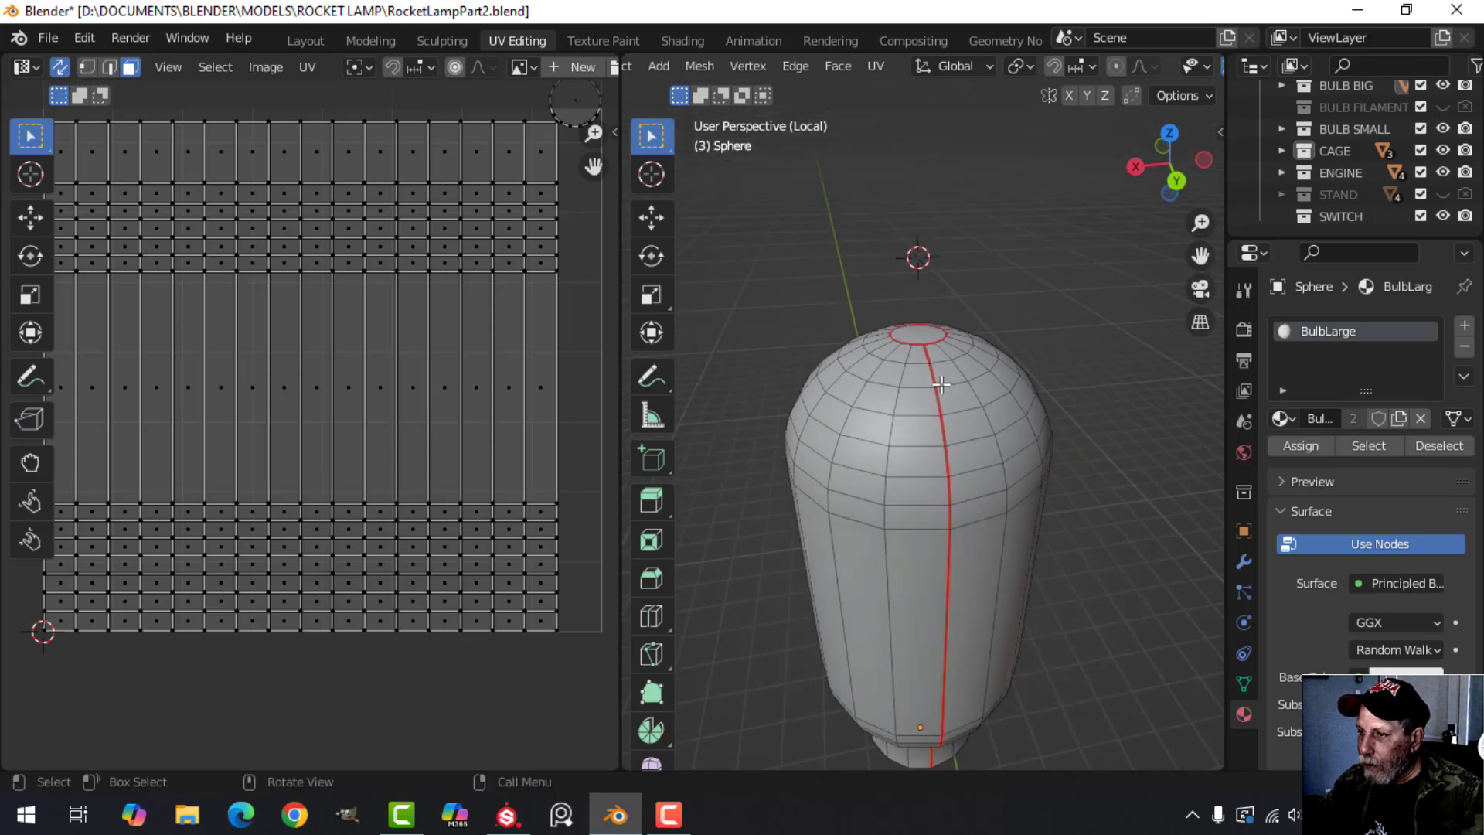
mouse_move(938, 609)
middle_down()
mouse_move(917, 392)
mouse_move(897, 457)
mouse_move(947, 589)
middle_up()
scroll(935, 545, down, 3)
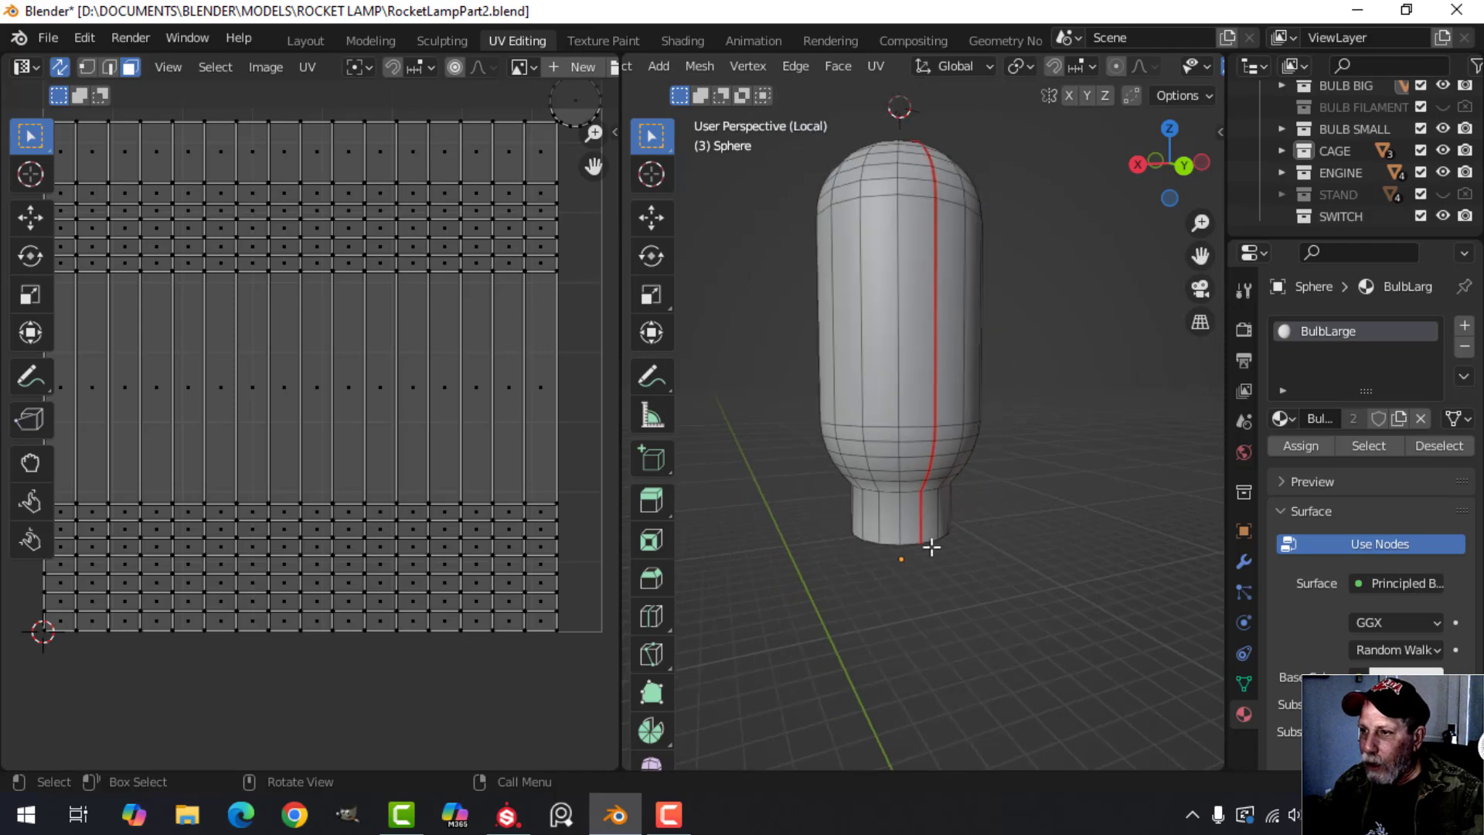
key(a)
scroll(473, 539, down, 1)
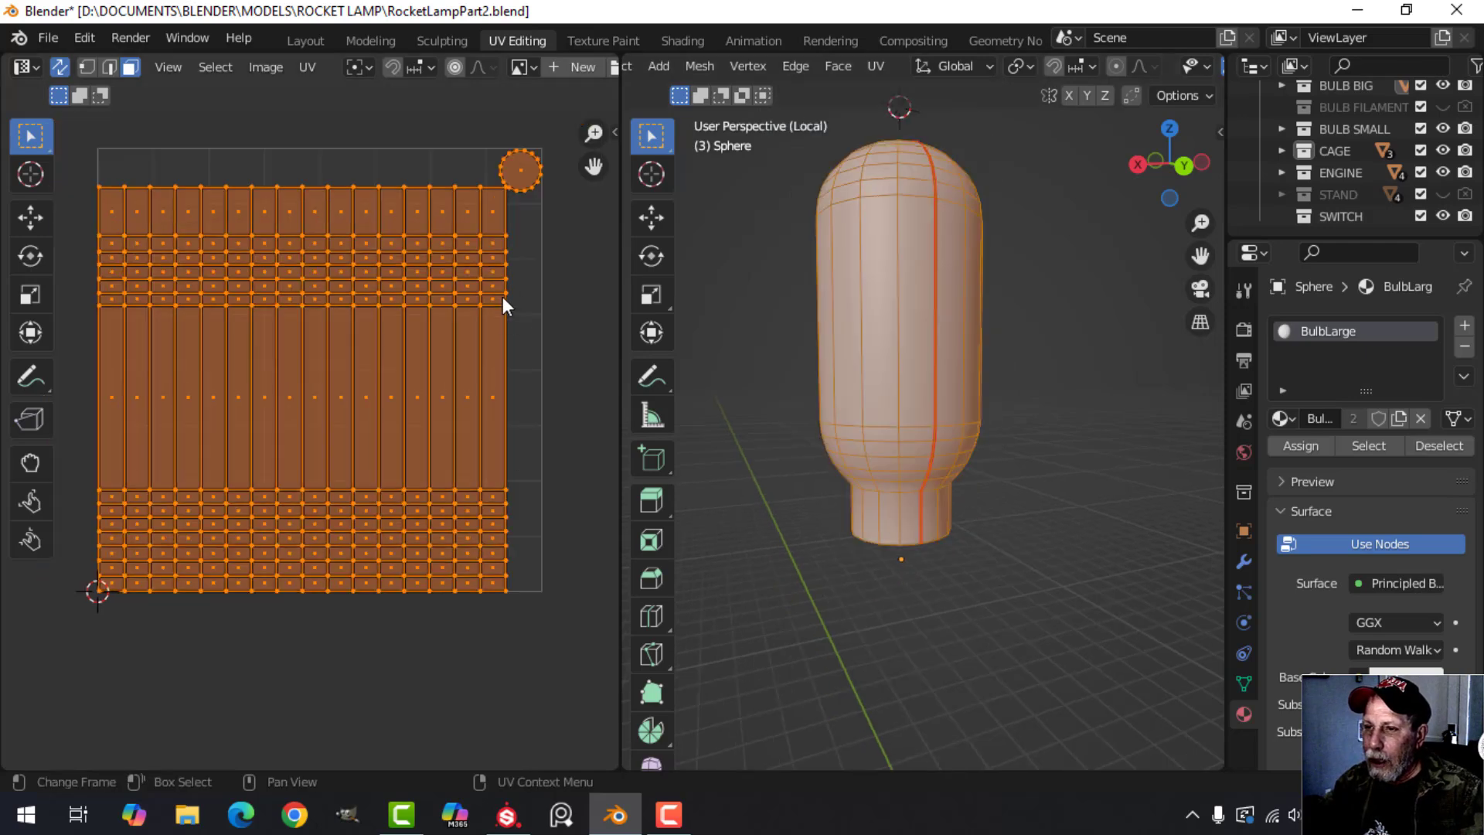
middle_drag(1004, 189, 1016, 282)
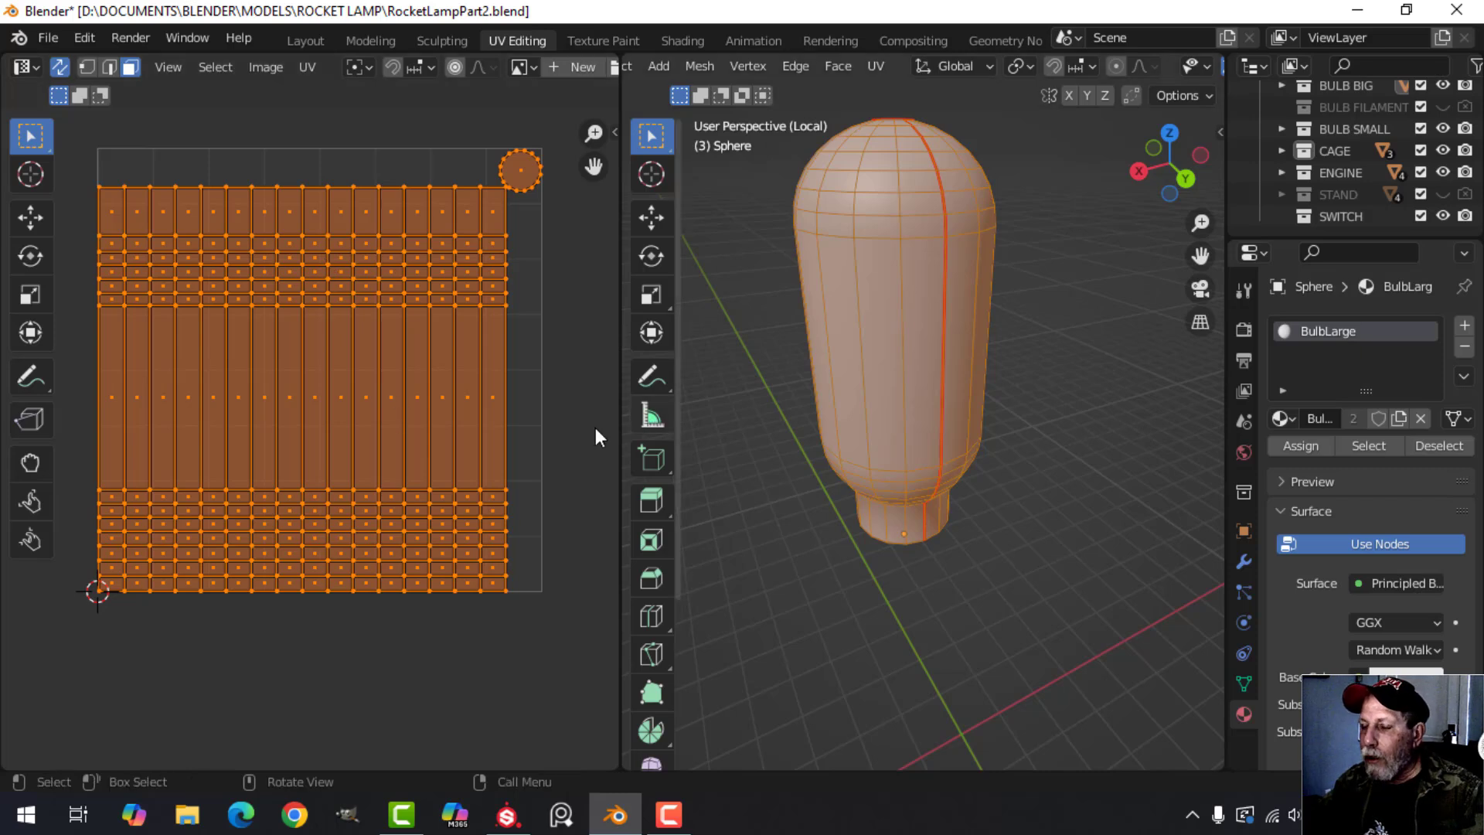
scroll(452, 451, down, 1)
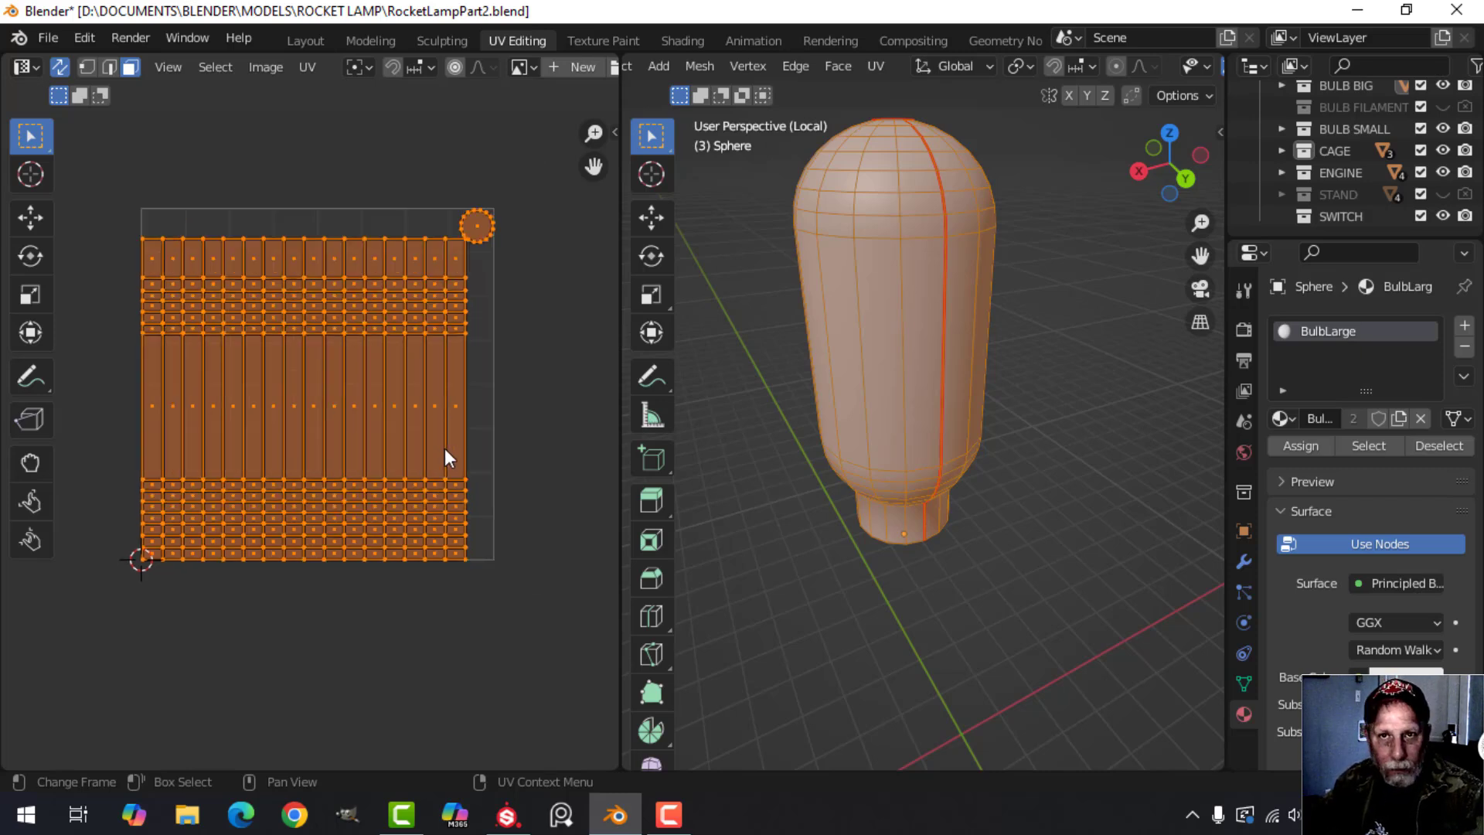
Look up the To Grid By Shape tool of the UV Squares add-on and hide the sidebar again.
key(n)
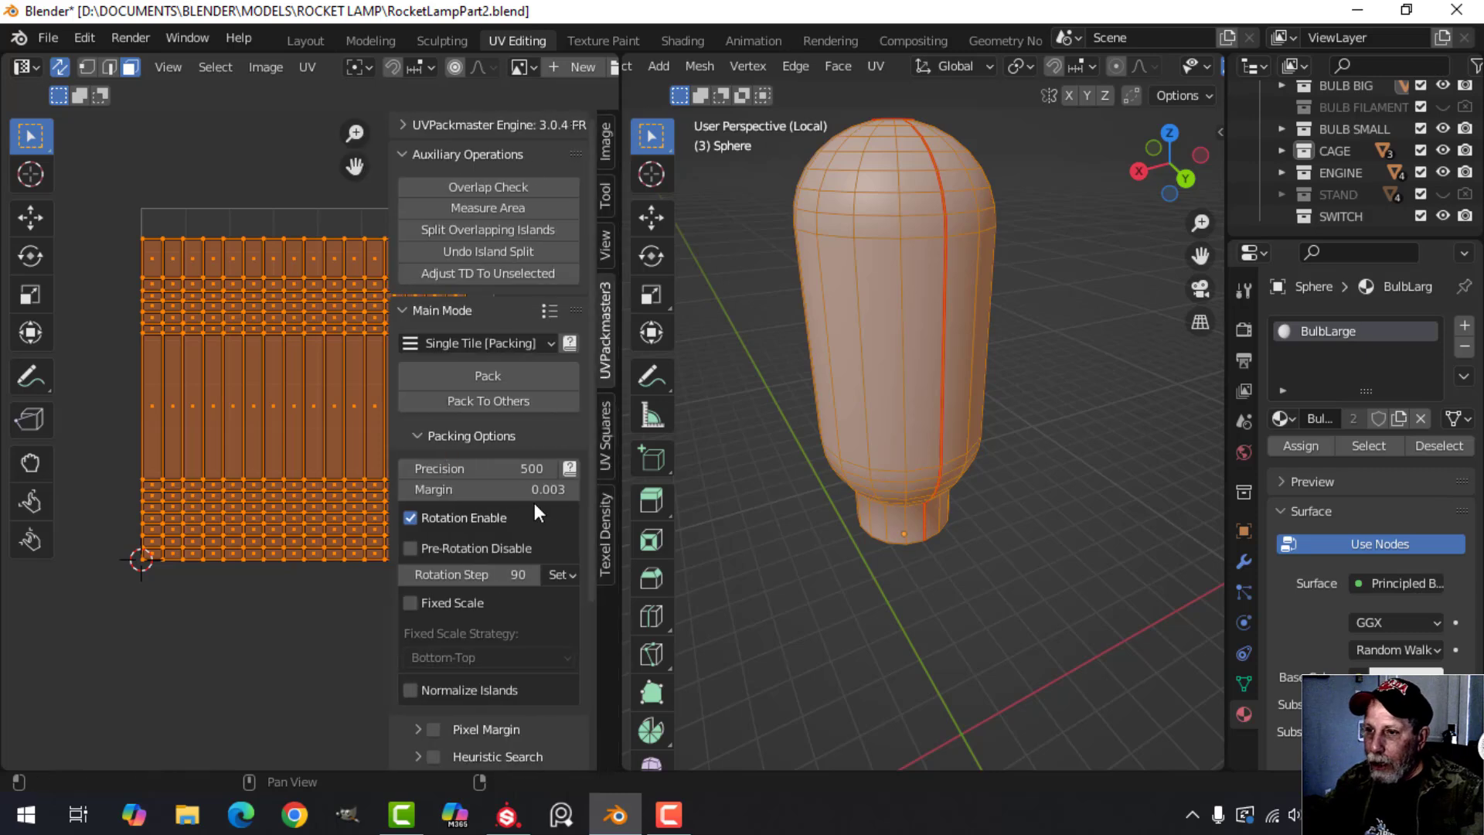
click(606, 440)
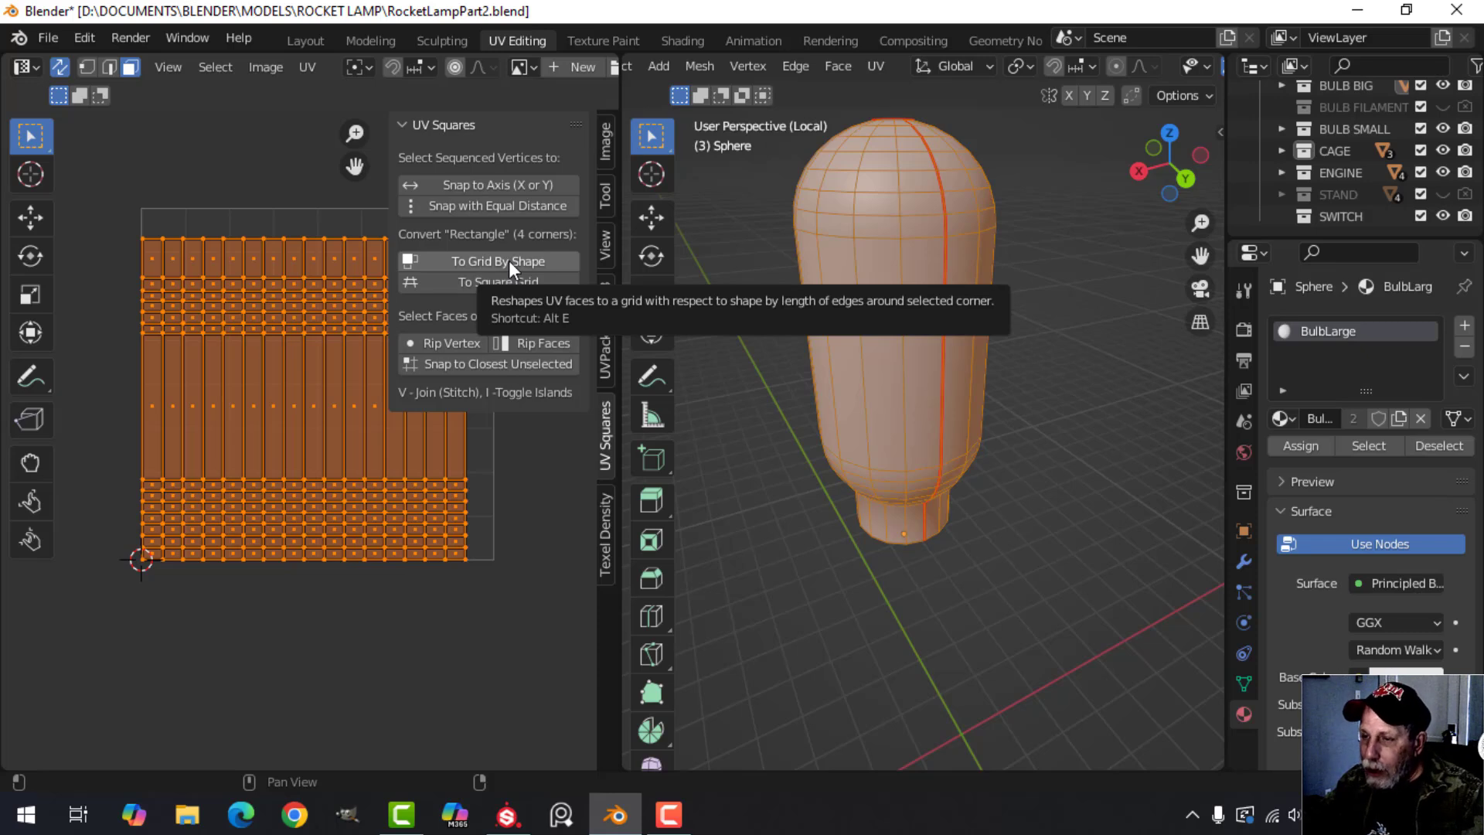
key(n)
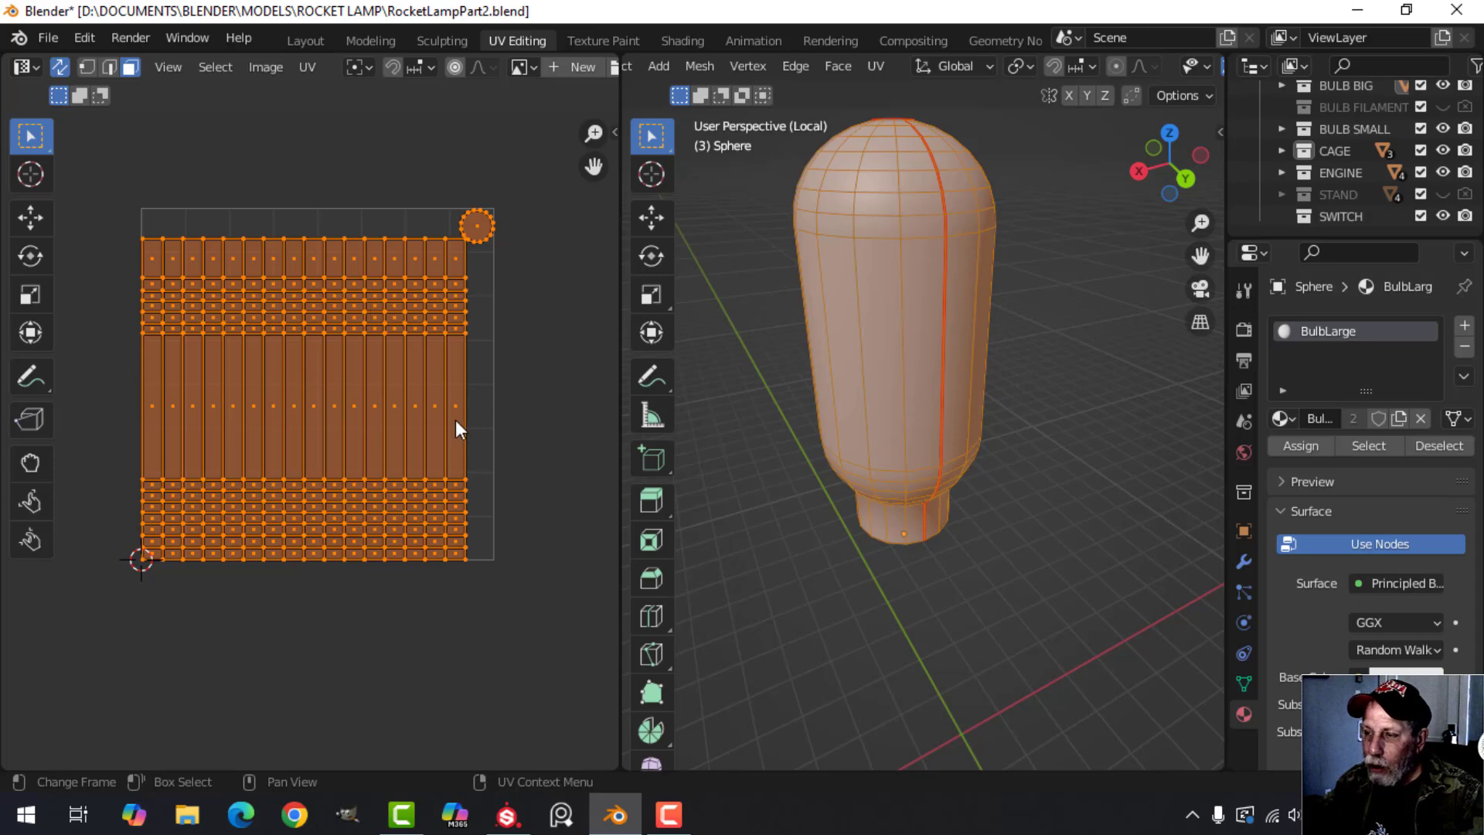
Leave Edit Mode and the isolated view of the large bulb, and deselect it.
key(Tab)
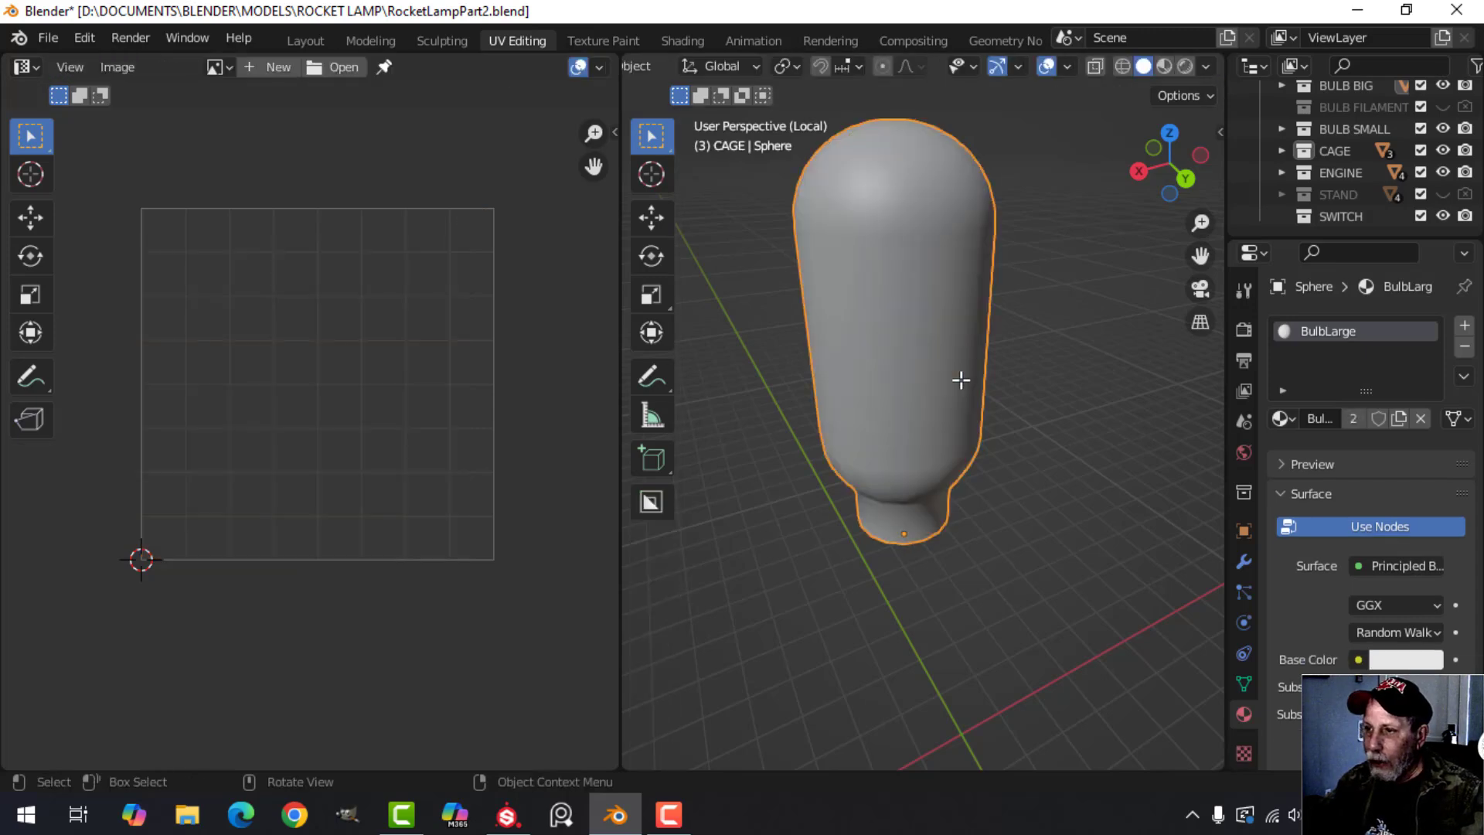
key(KP_Divide)
middle_drag(1055, 377, 943, 405)
key(alt+a)
scroll(925, 395, up, 6)
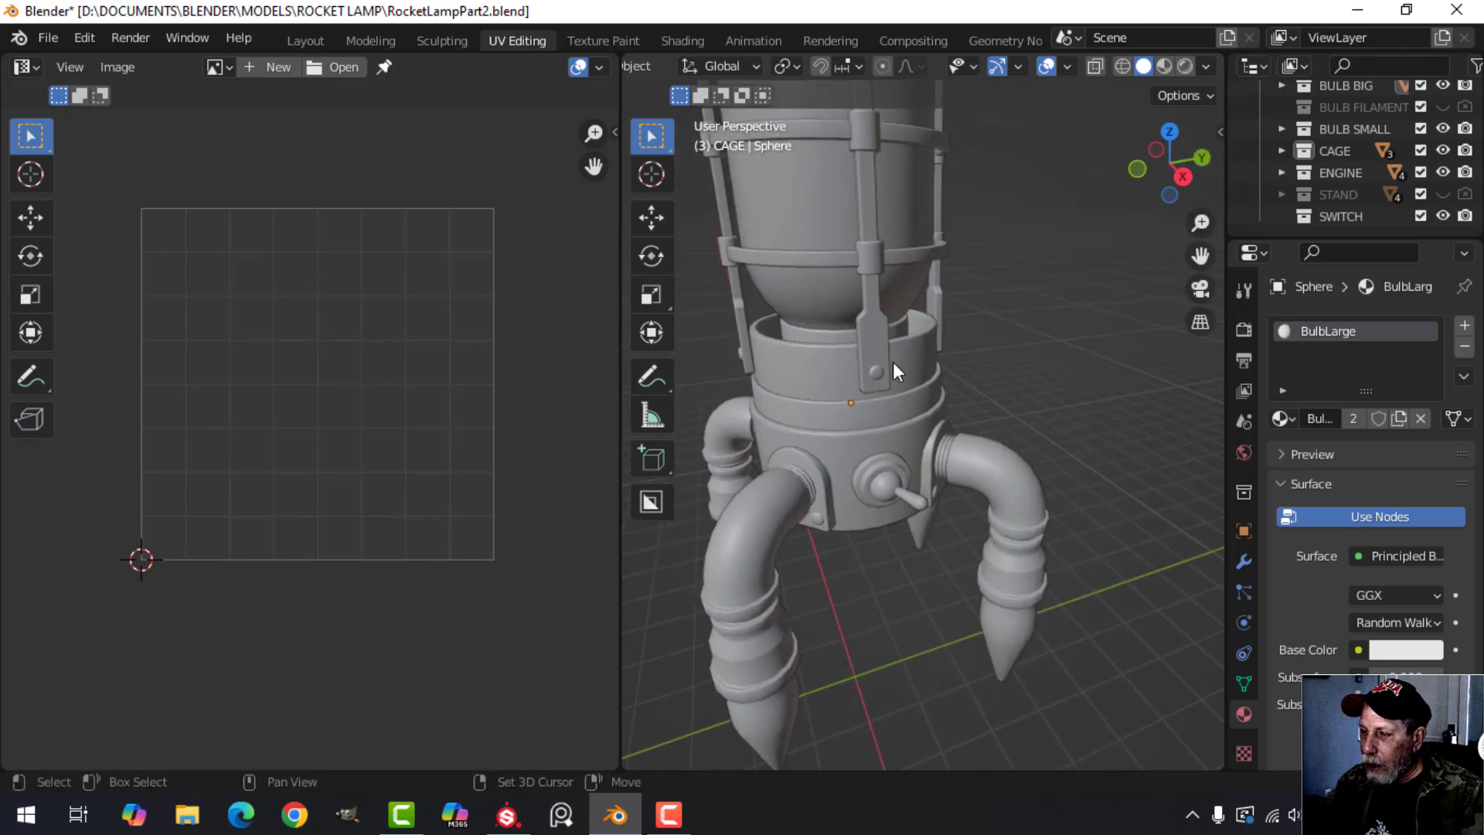
Select the lamp's upper body section and the large bulb in turn to check their assigned materials.
click(883, 456)
scroll(903, 299, down, 2)
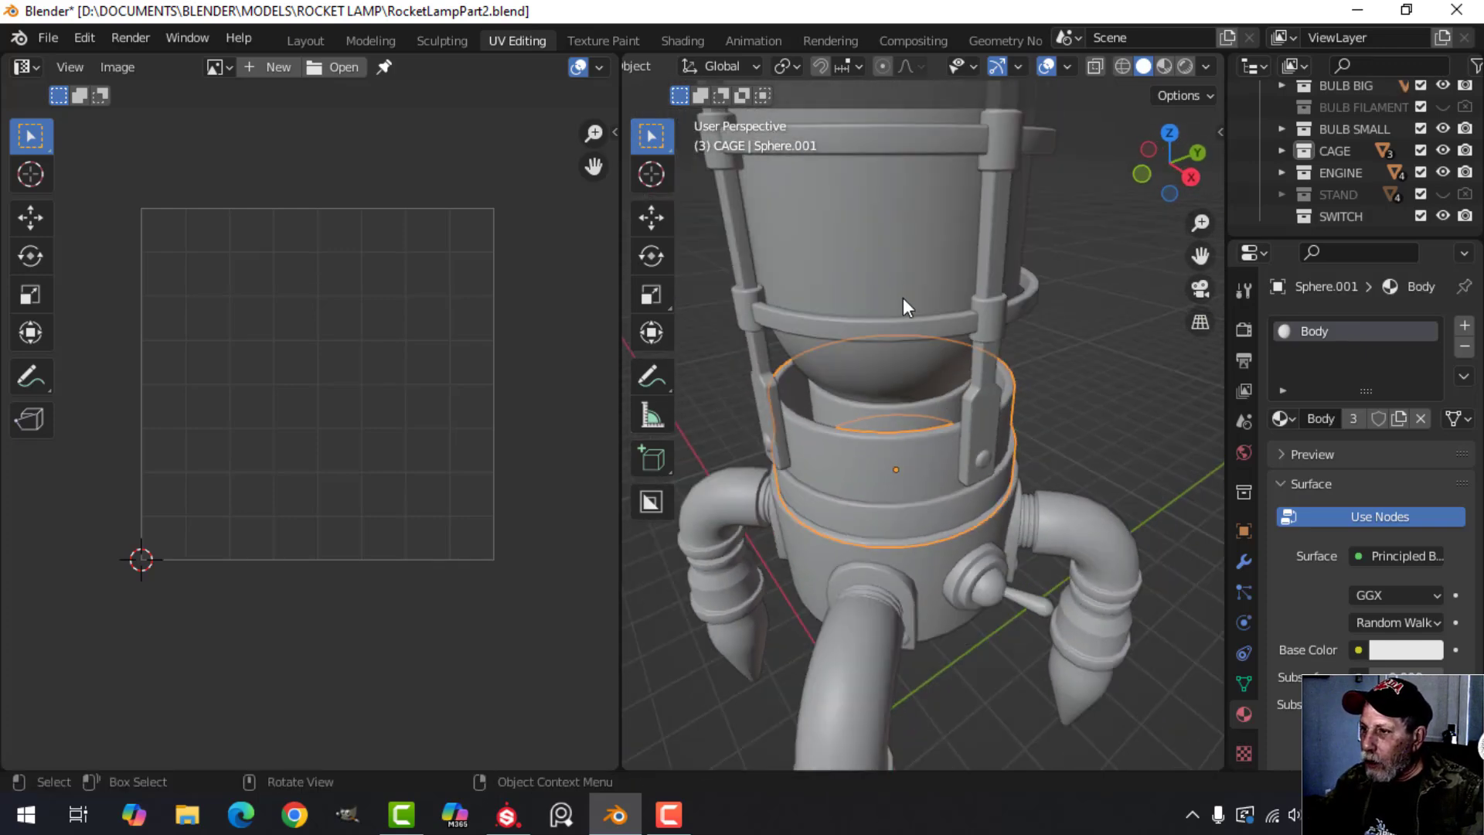
click(903, 298)
scroll(1299, 339, down, 2)
shift+middle_drag(997, 530, 980, 416)
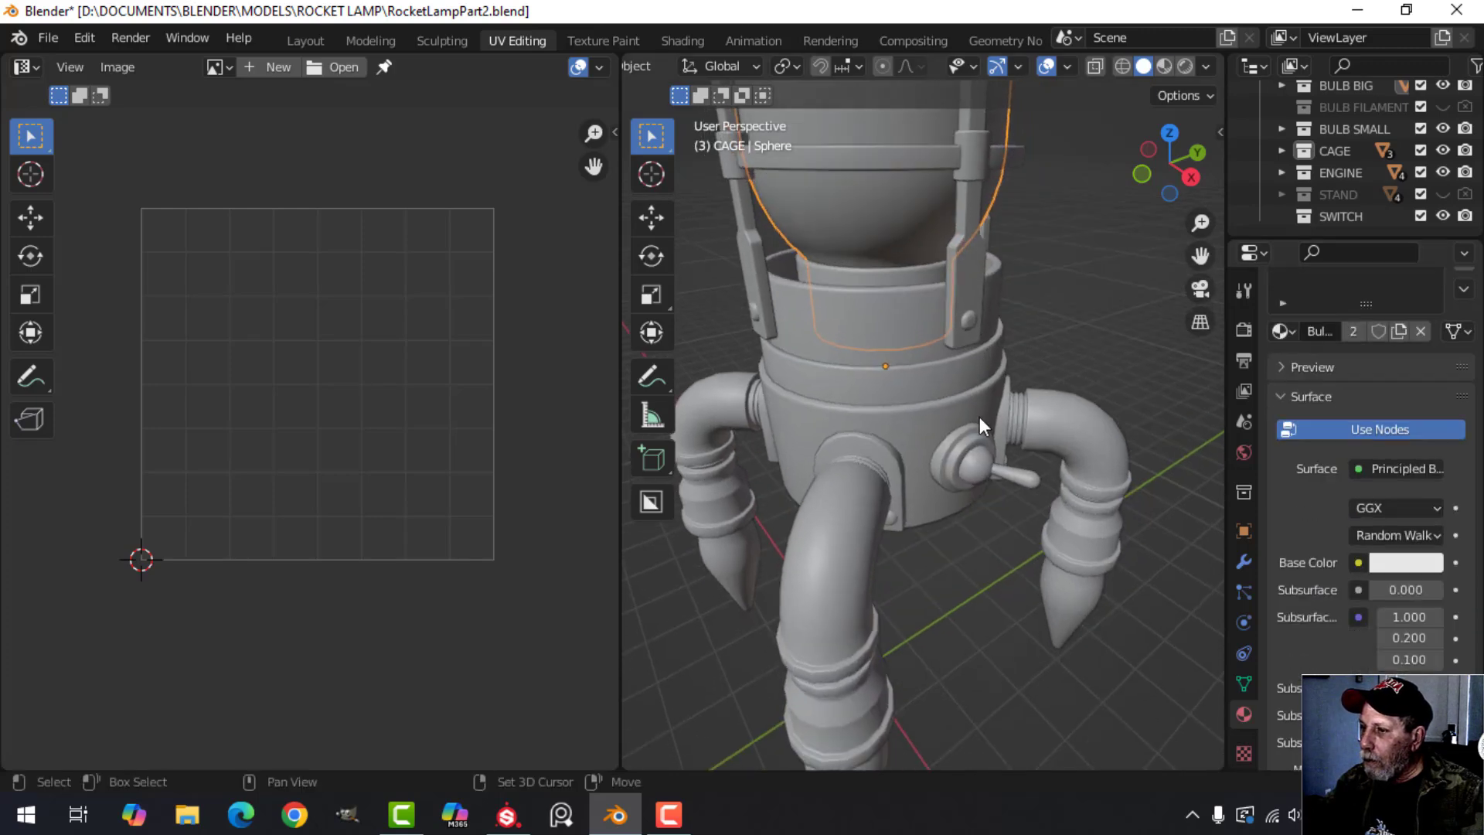
Isolate the small pointed bulb on the front leg in local view and enter Edit Mode with its faces deselected.
scroll(972, 430, down, 3)
middle_drag(929, 497, 870, 463)
click(841, 476)
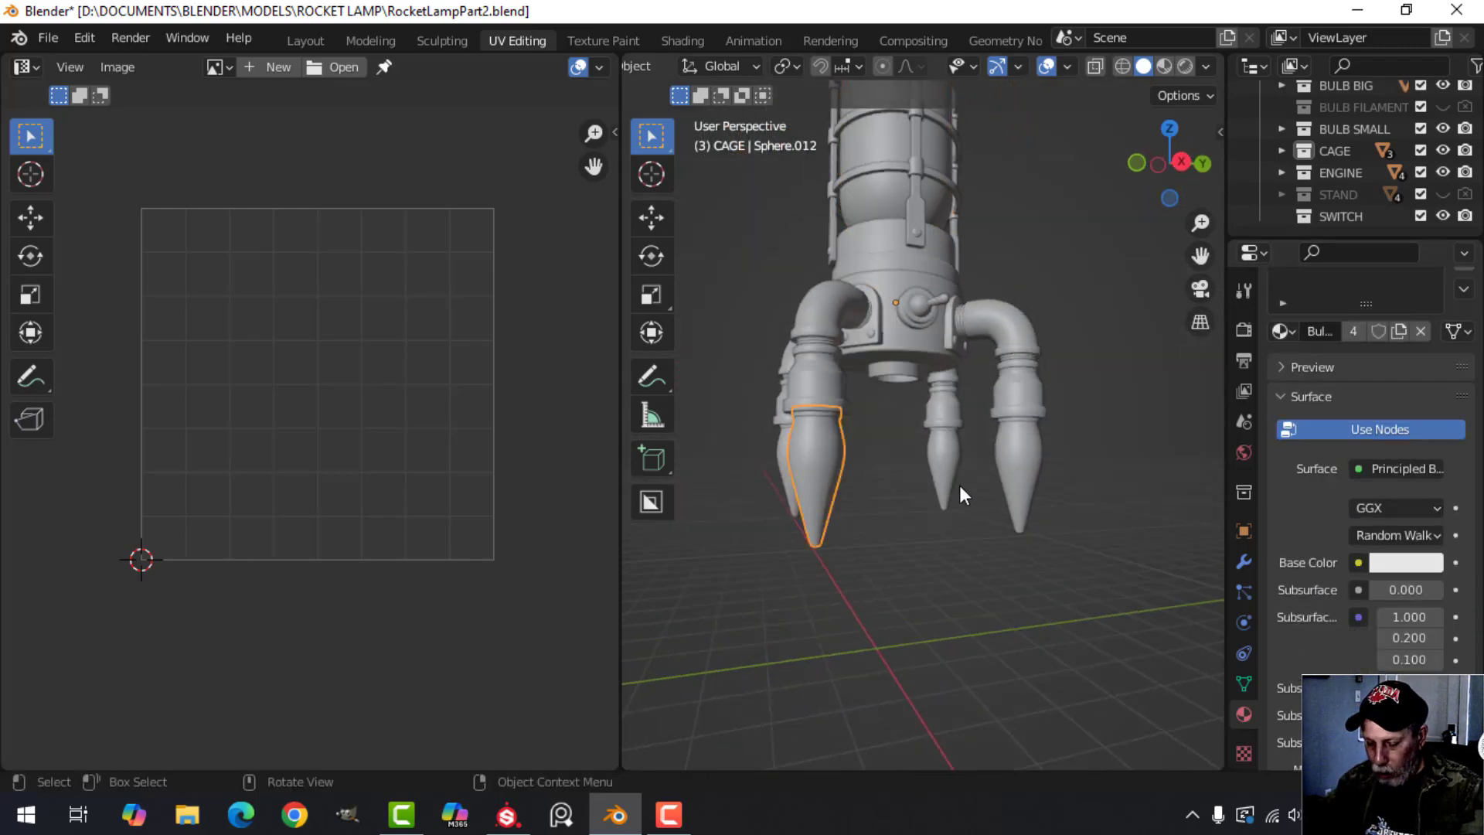
key(KP_Divide)
key(Tab)
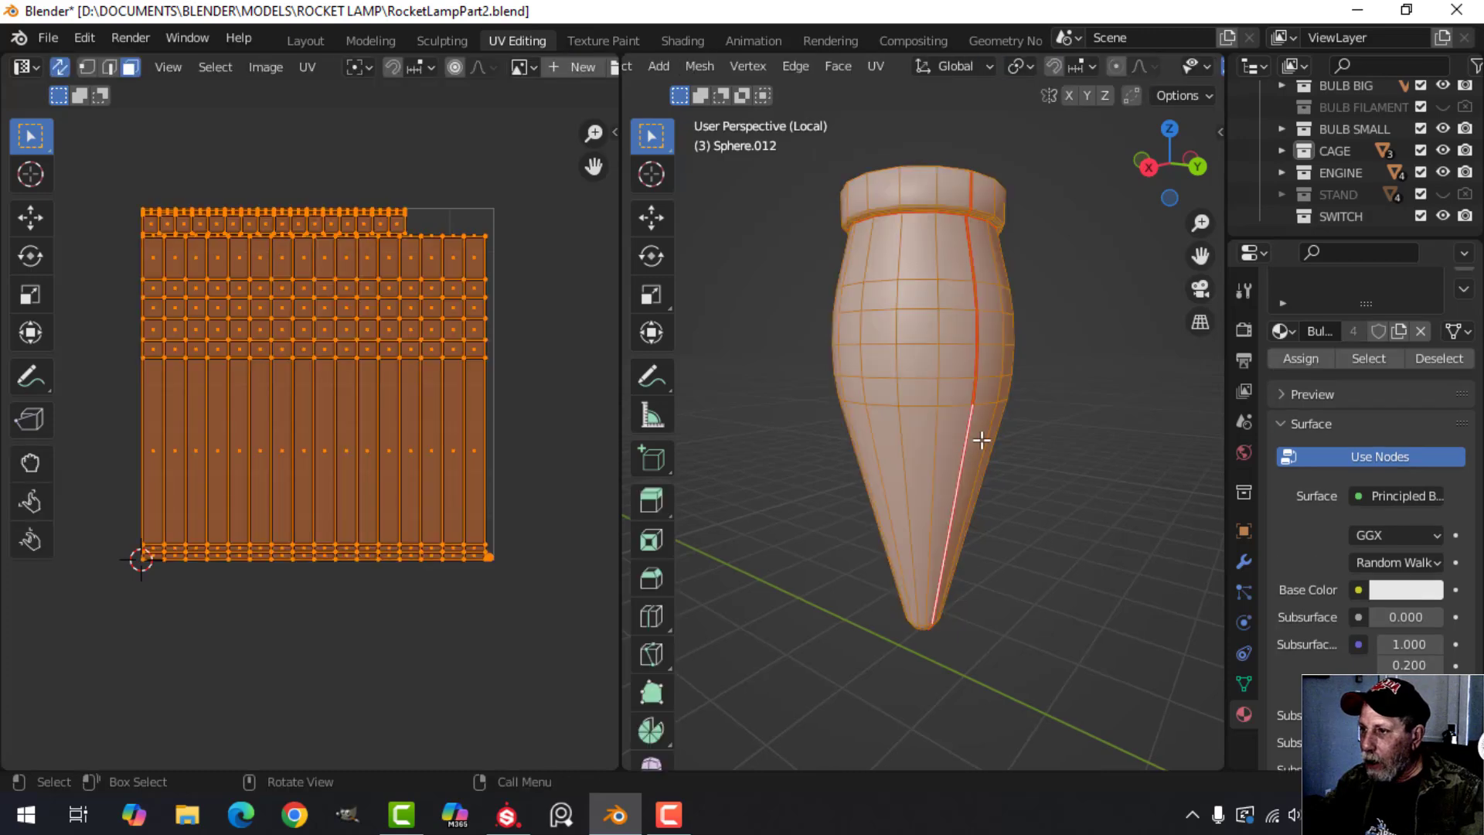
middle_drag(841, 514, 871, 479)
key(alt+a)
Examine the small bulb's lengthwise seam, the seam under its collar and the circular seam at its tip.
middle_drag(921, 404, 924, 429)
scroll(923, 429, up, 5)
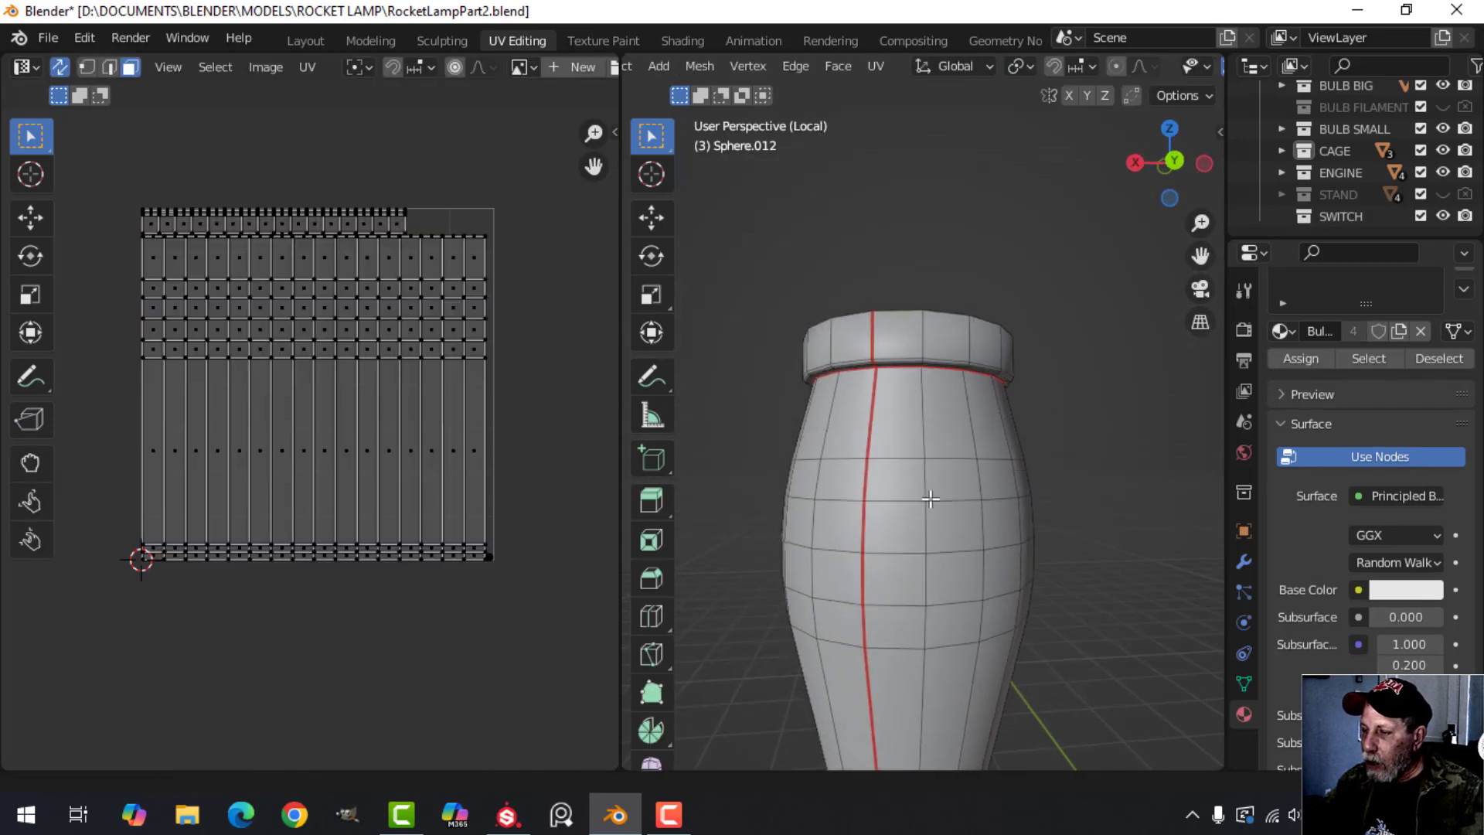
scroll(923, 428, up, 1)
shift+middle_drag(735, 243, 799, 289)
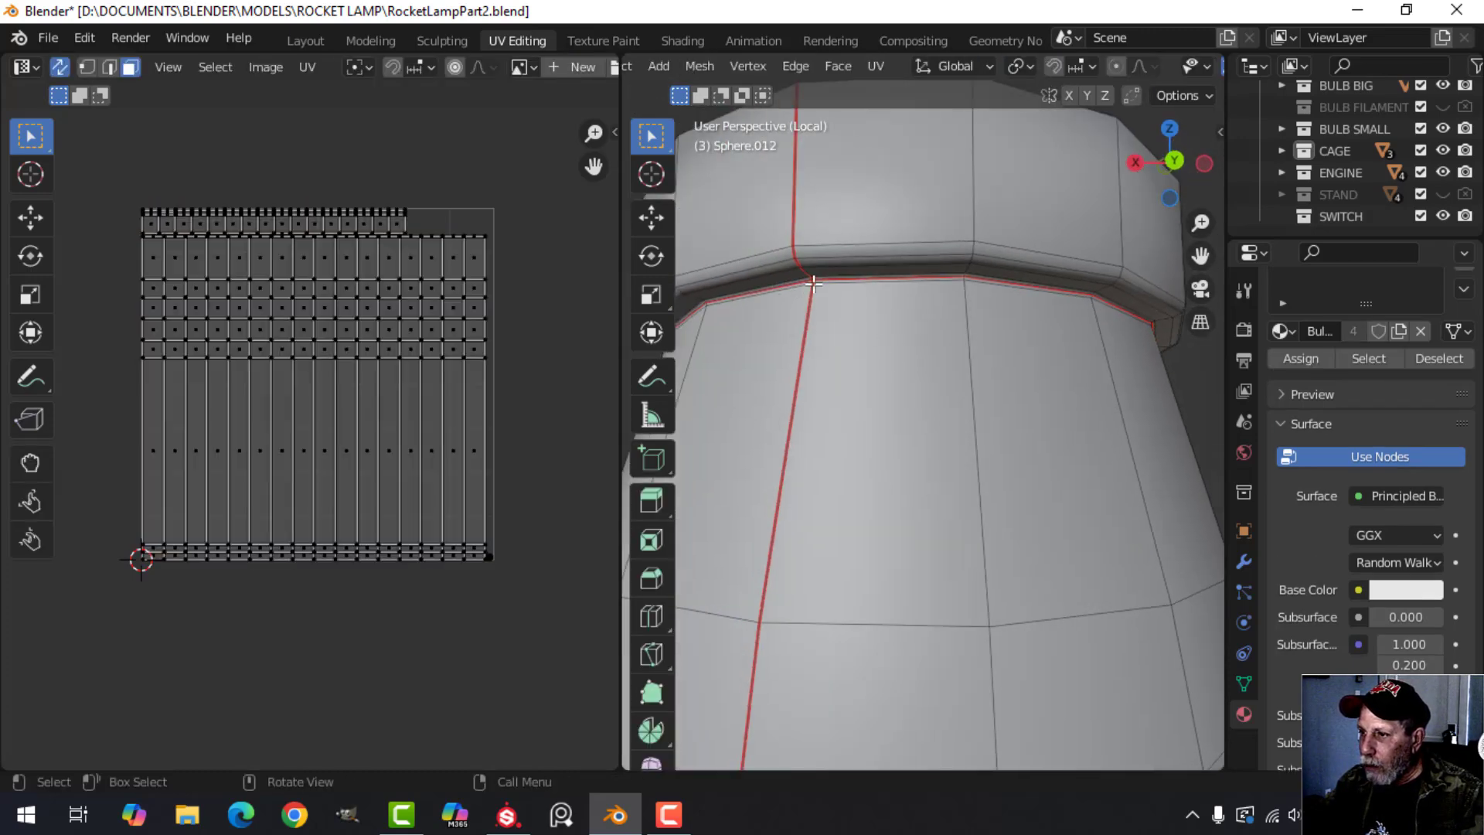
scroll(1035, 276, down, 8)
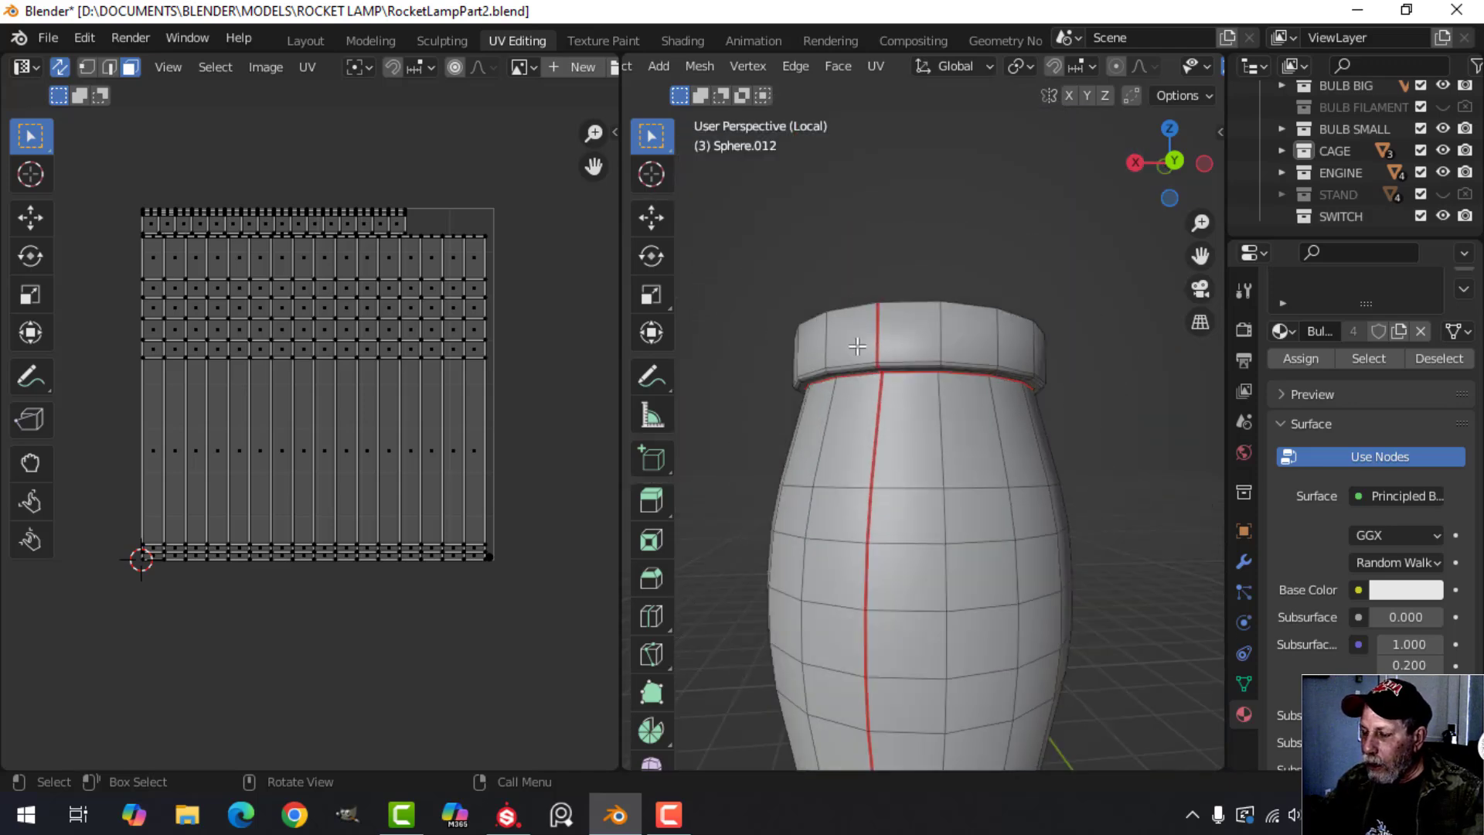
shift+middle_drag(855, 665, 855, 398)
scroll(917, 590, up, 3)
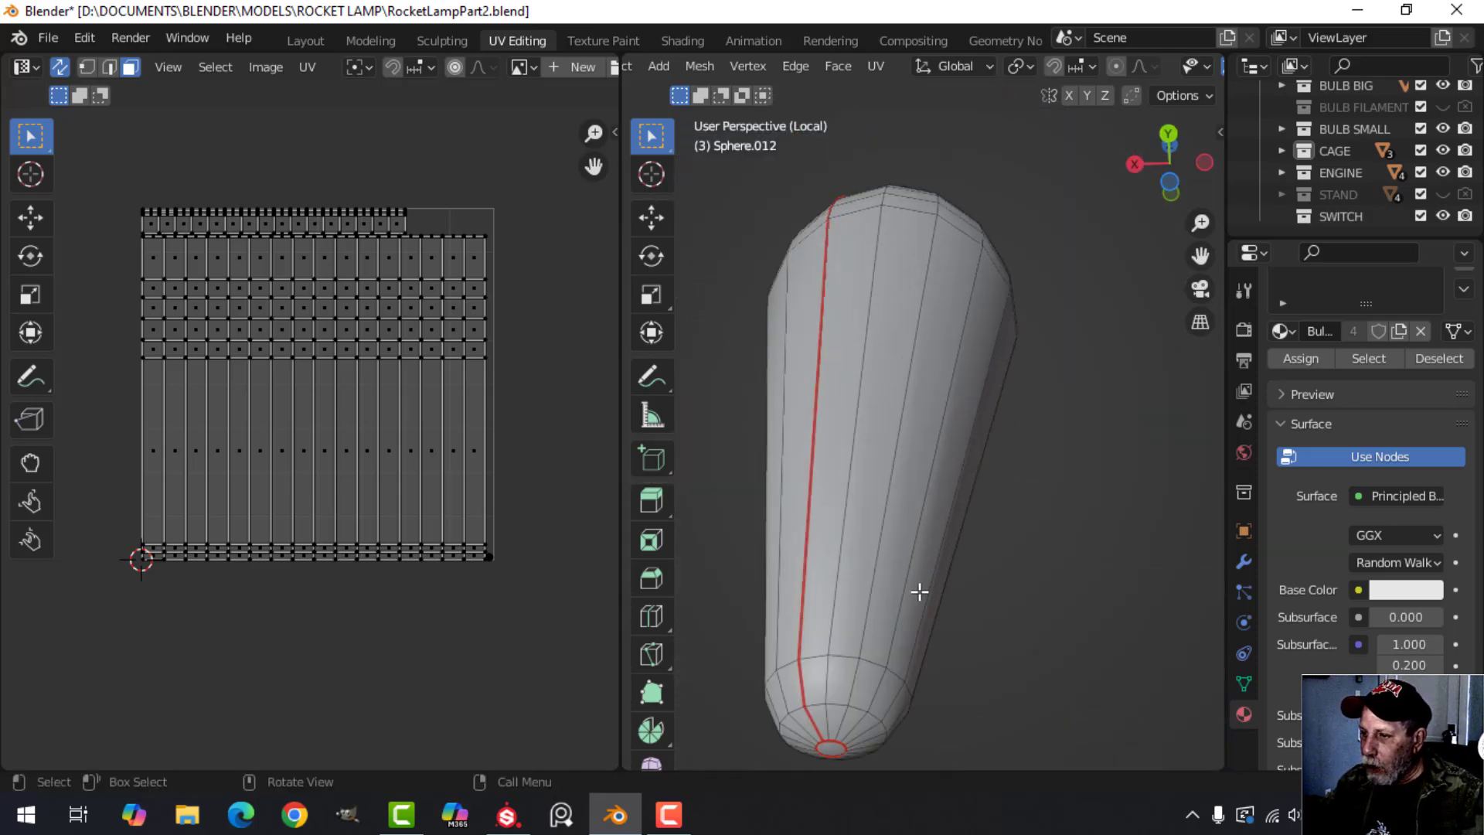
middle_drag(917, 590, 901, 433)
scroll(943, 500, up, 3)
middle_drag(943, 500, 940, 448)
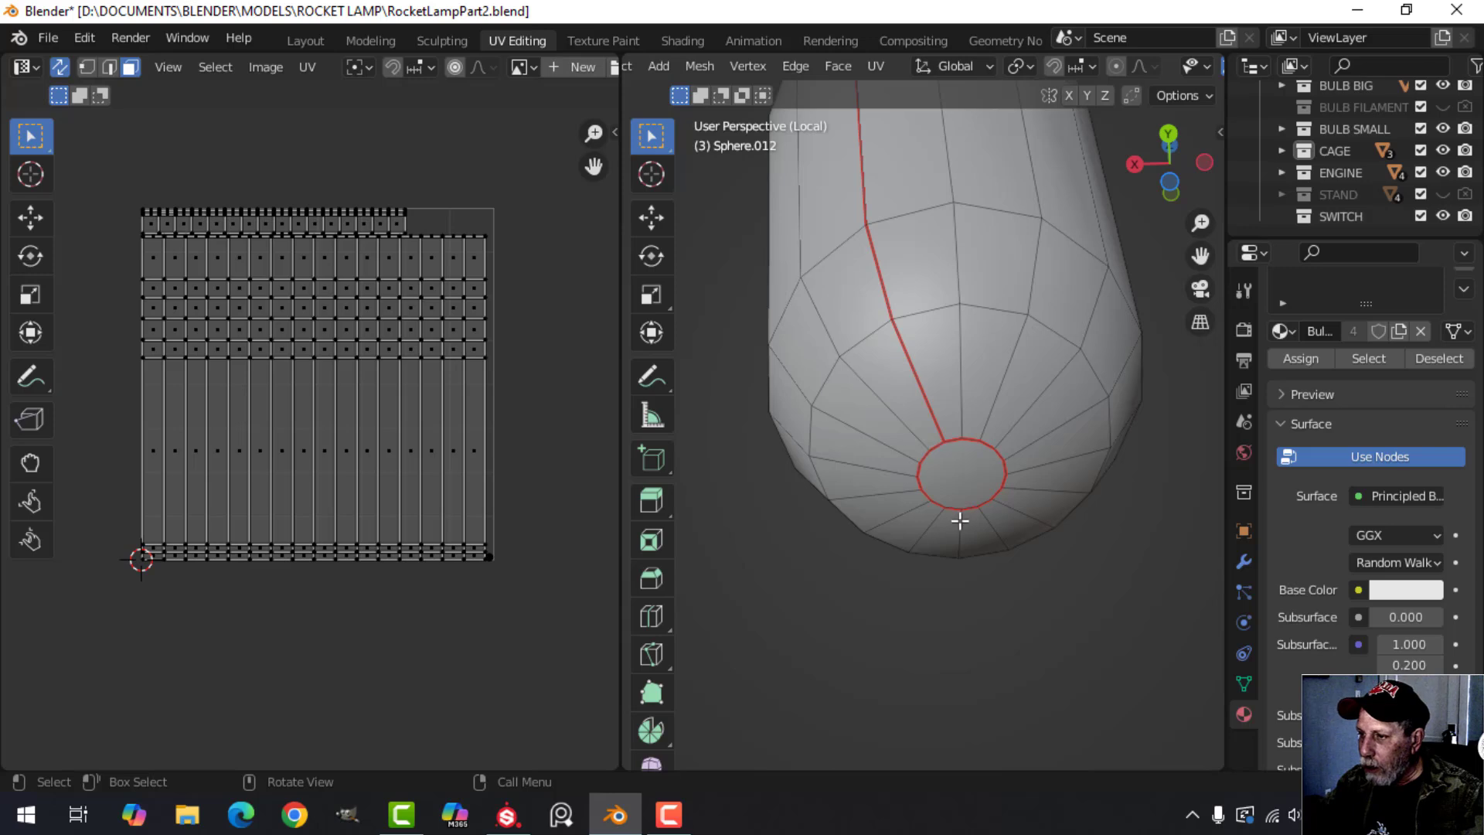
scroll(936, 459, down, 5)
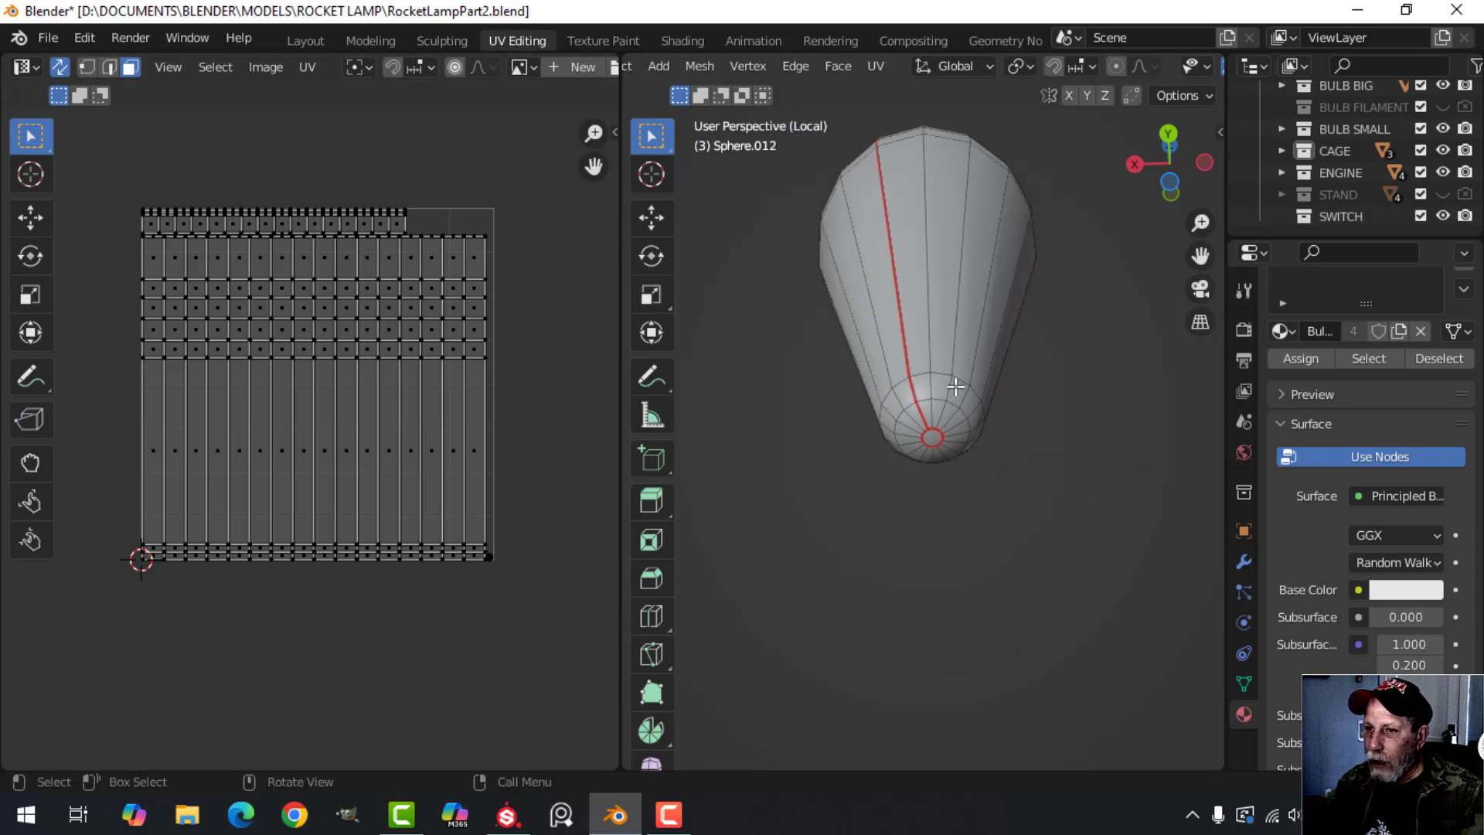
Select all the small bulb's faces, leave Edit Mode and the isolated view, and deselect the object.
key(a)
middle_drag(912, 464, 920, 527)
key(Tab)
key(KP_Divide)
key(alt+a)
scroll(933, 510, up, 2)
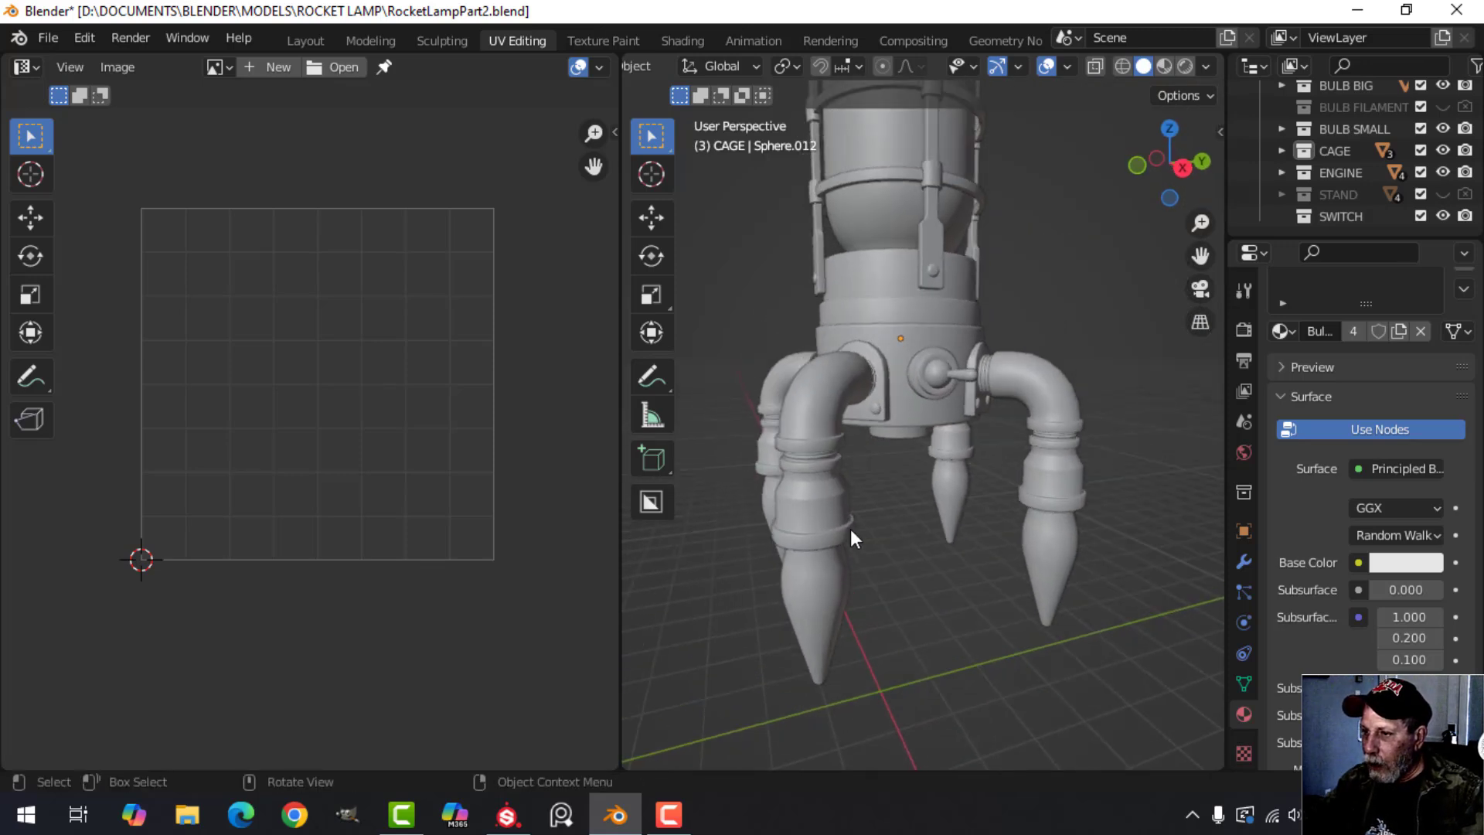
Select the small bulb and the curved engine legs in turn to check their assigned materials.
click(822, 578)
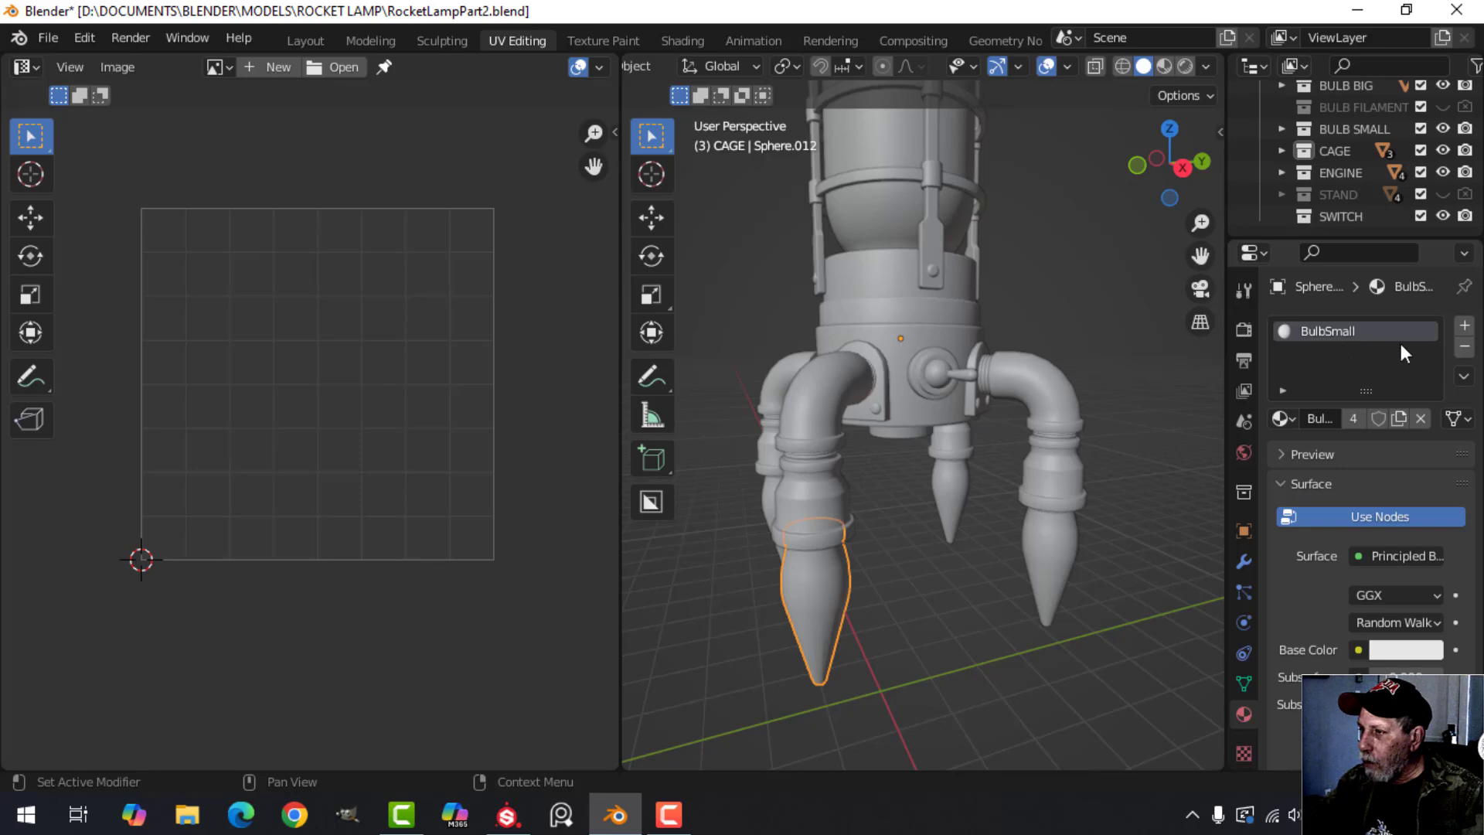
click(854, 488)
mouse_move(972, 425)
middle_down()
mouse_move(878, 499)
mouse_move(1036, 490)
mouse_move(984, 464)
mouse_move(960, 401)
middle_up()
click(1040, 416)
click(961, 402)
middle_drag(1006, 468, 1005, 435)
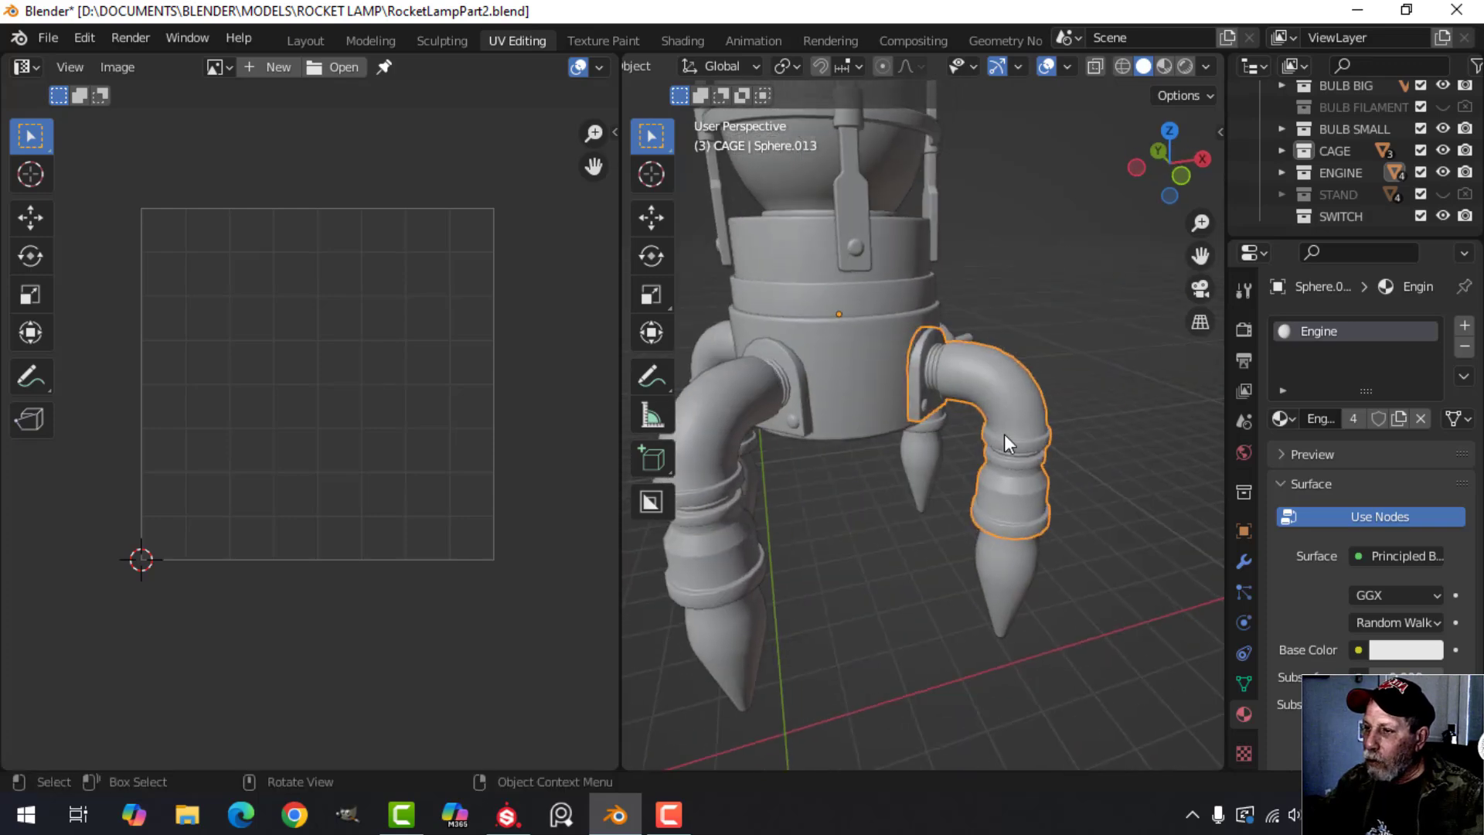
Enter Edit Mode on the selected engine leg and examine the seams on its mounting plate and bolts.
middle_drag(1080, 396, 958, 391)
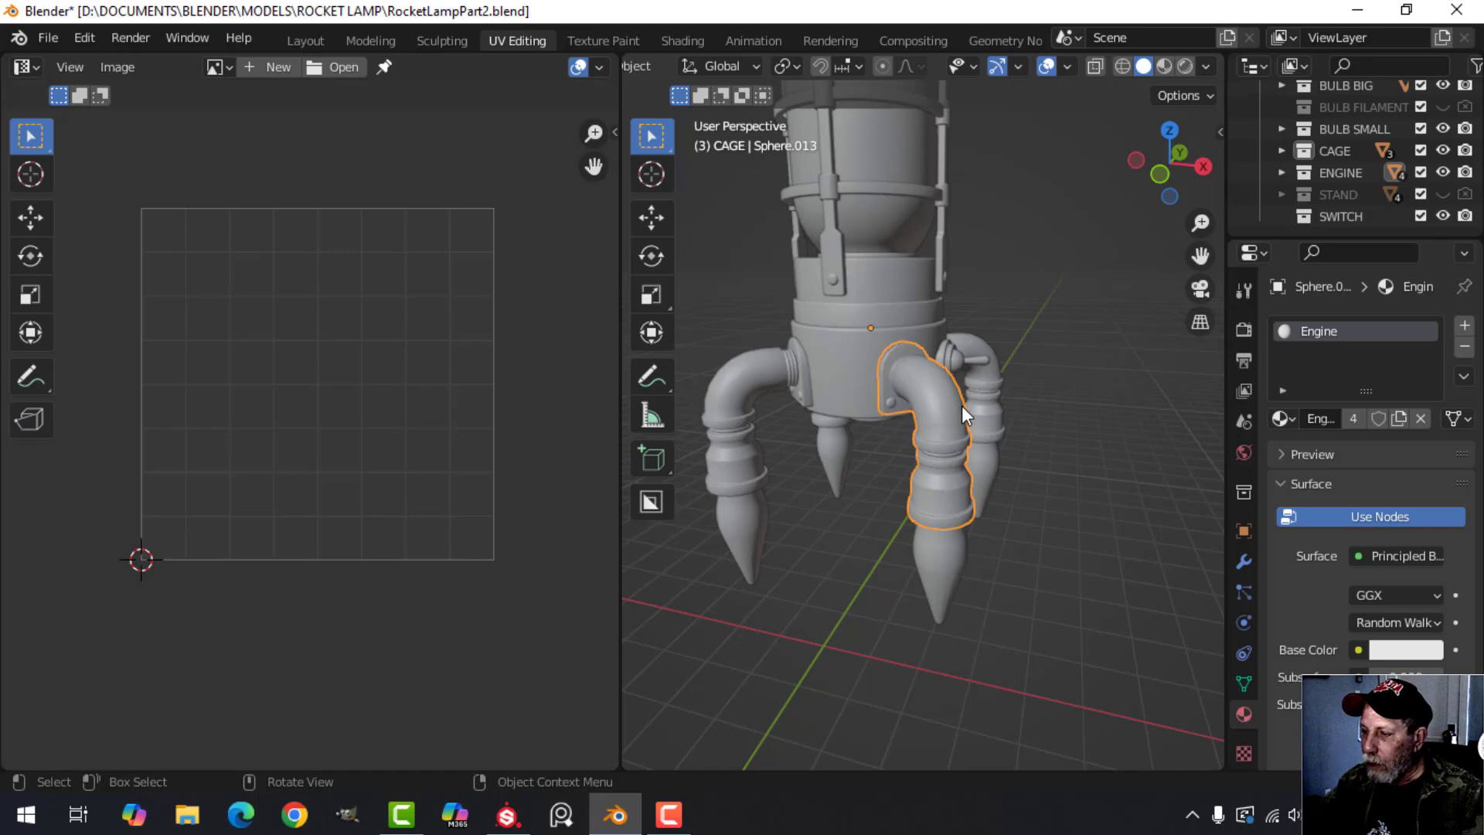
scroll(963, 406, up, 4)
middle_drag(961, 410, 894, 431)
key(Tab)
scroll(896, 429, up, 5)
shift+middle_drag(925, 364, 966, 340)
scroll(941, 480, up, 3)
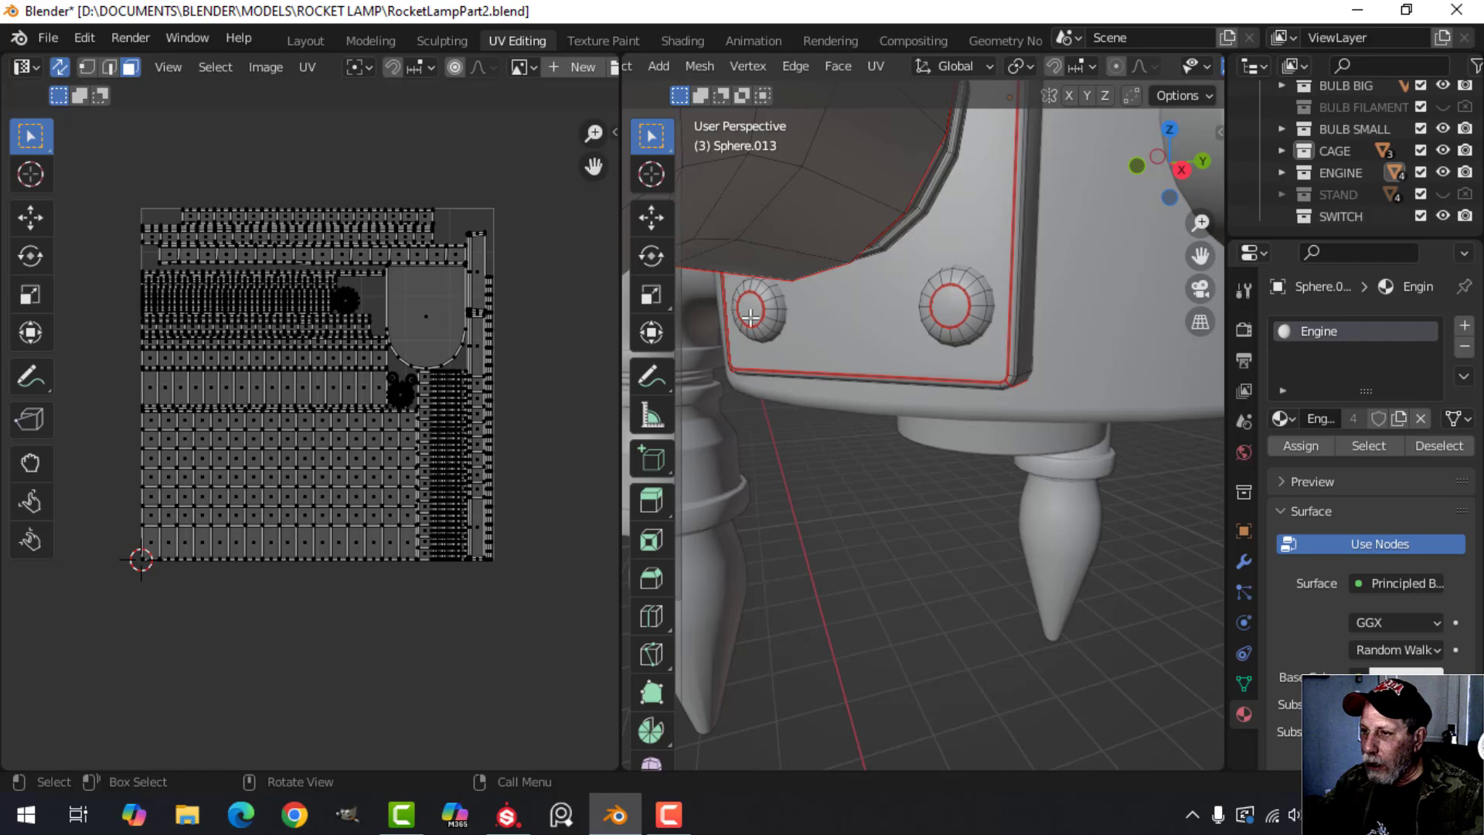
middle_drag(901, 333, 952, 374)
scroll(901, 351, down, 2)
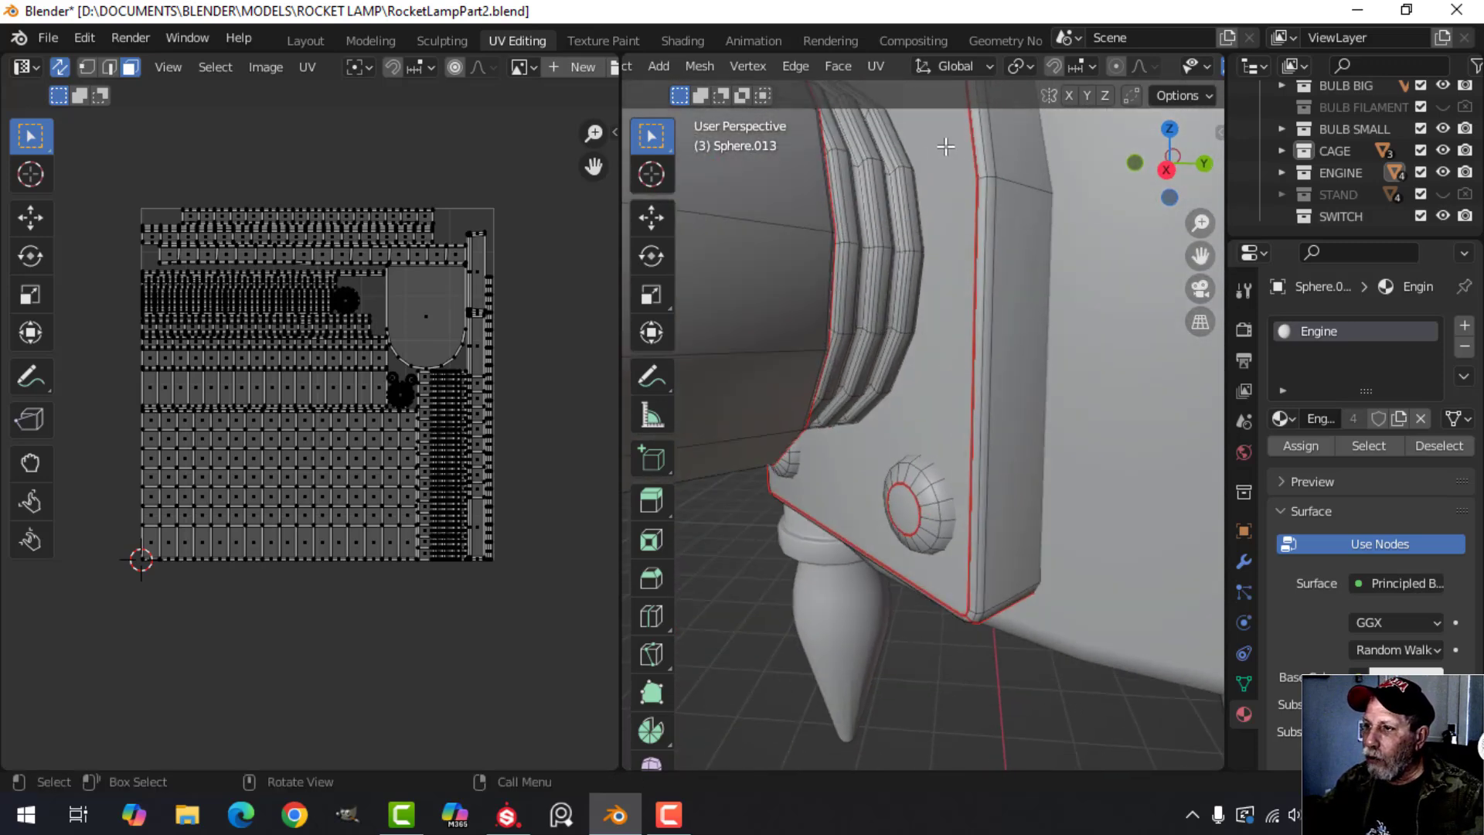
scroll(954, 232, down, 3)
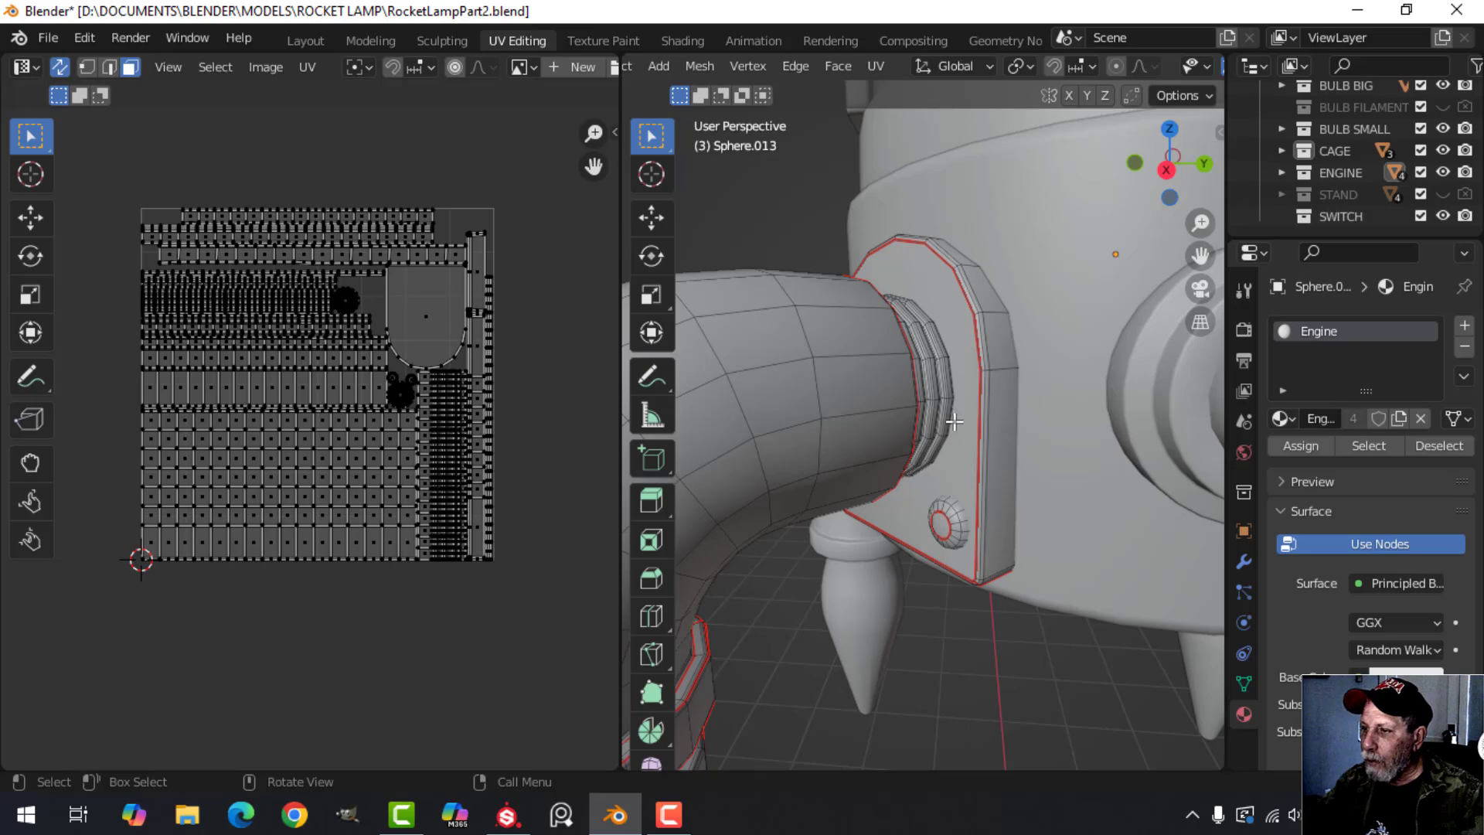
Switch to edge selection, highlight the seam edge at the mounting plate's lower corner, and clear the selection.
middle_drag(955, 422, 1093, 311)
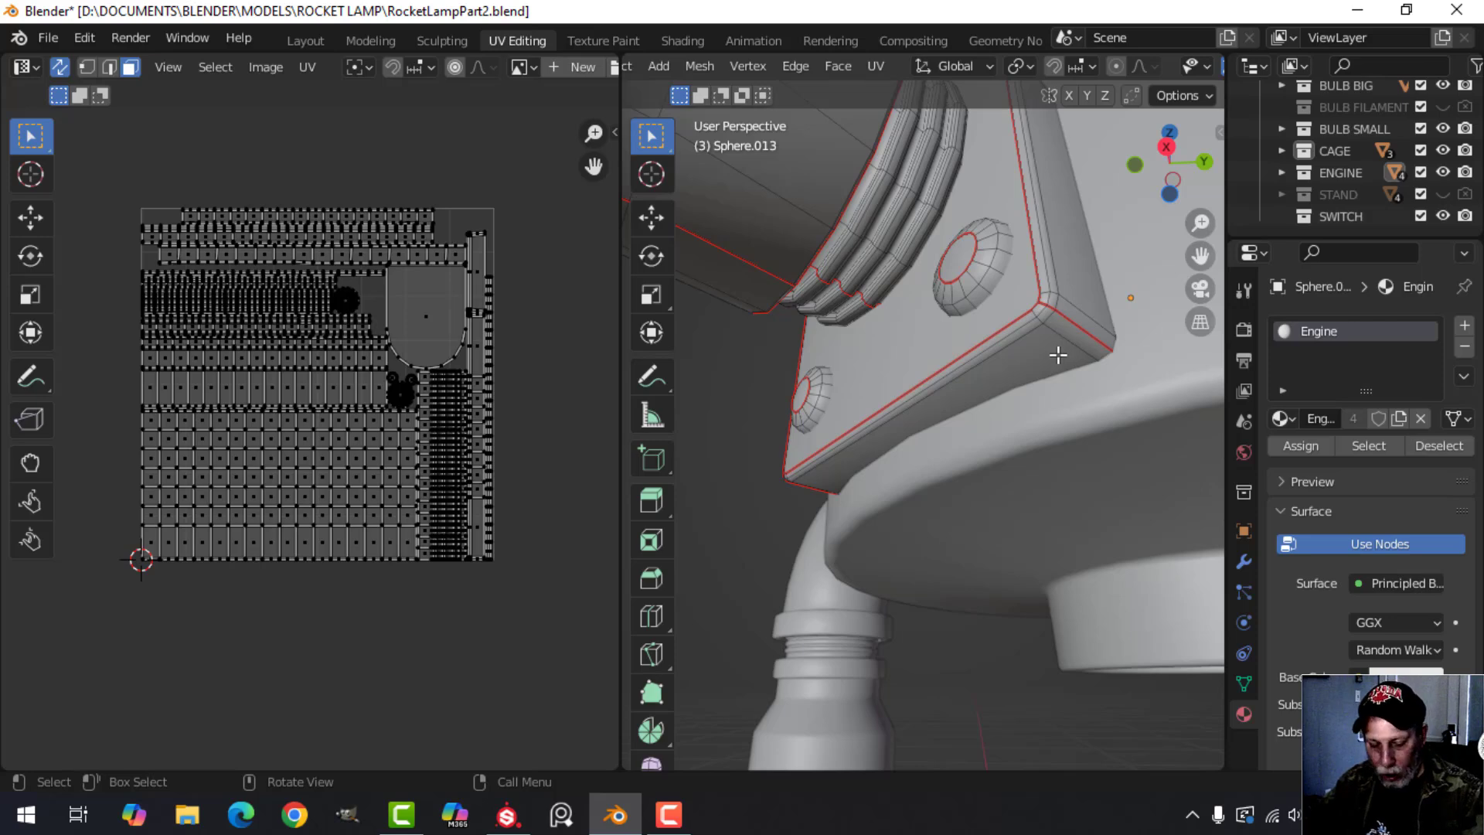
alt+click(1077, 328)
key(ctrl+z)
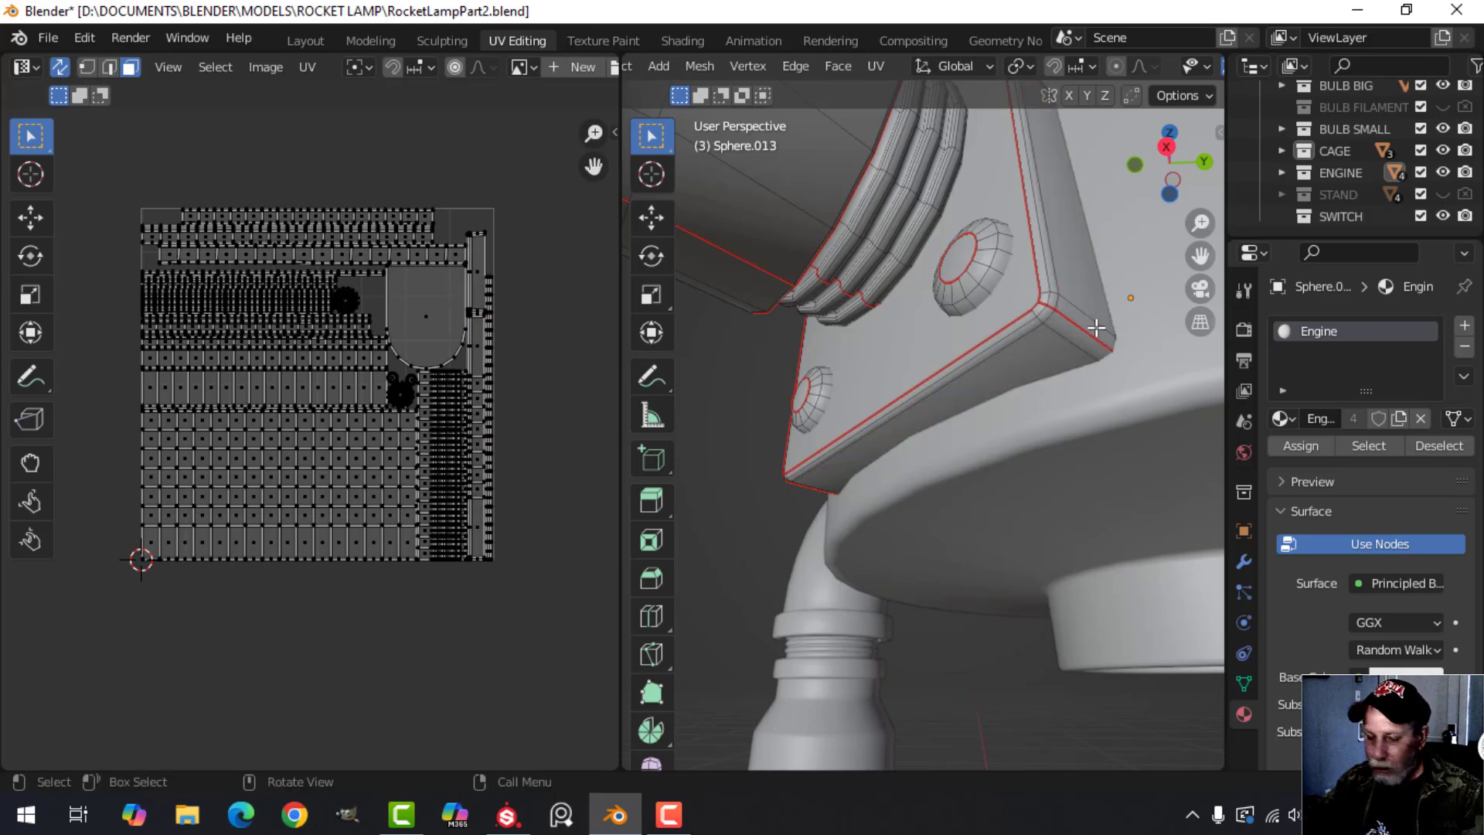
key(2)
alt+click(1096, 330)
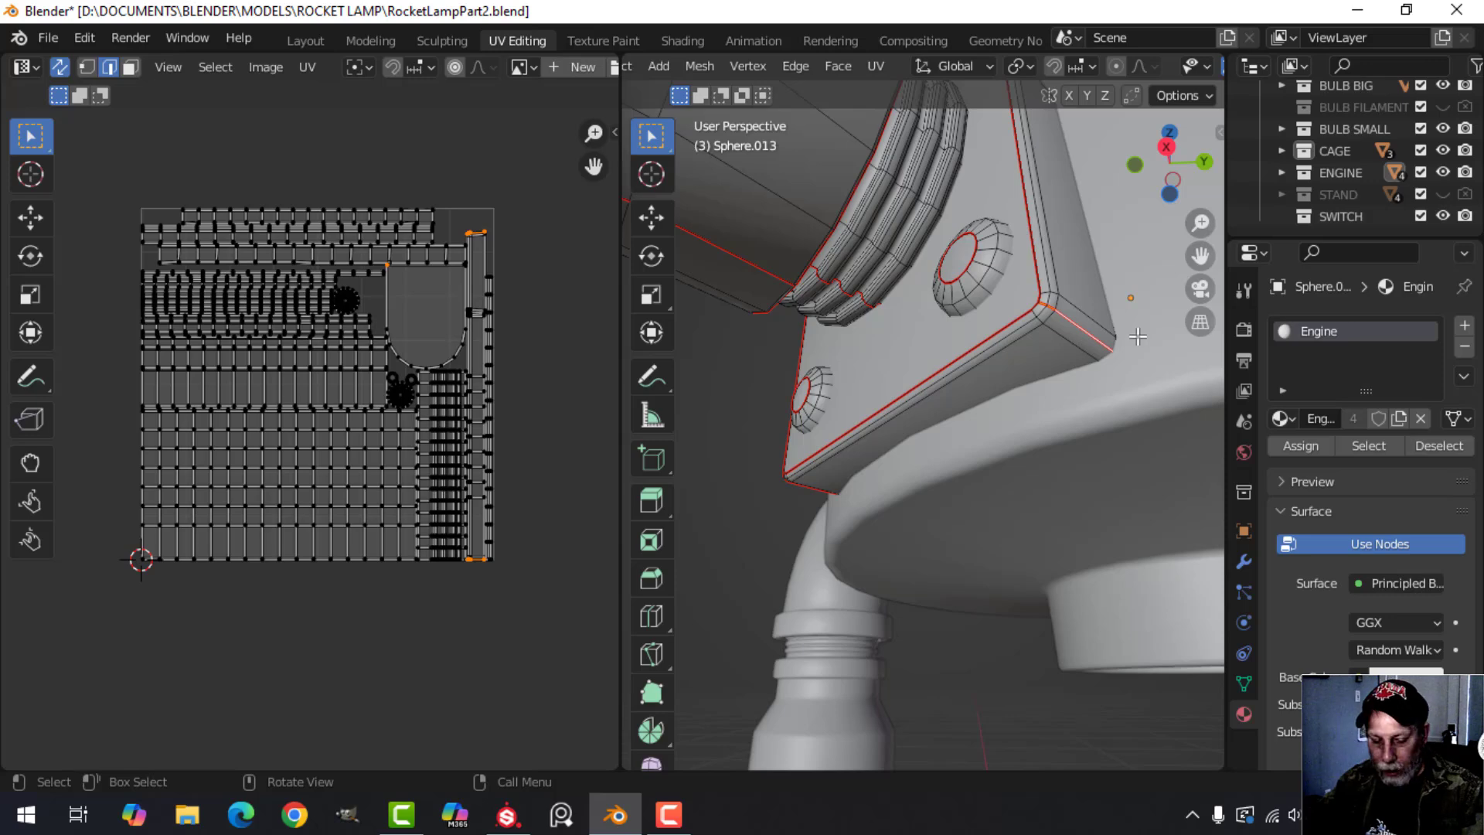
middle_drag(1133, 339, 1088, 343)
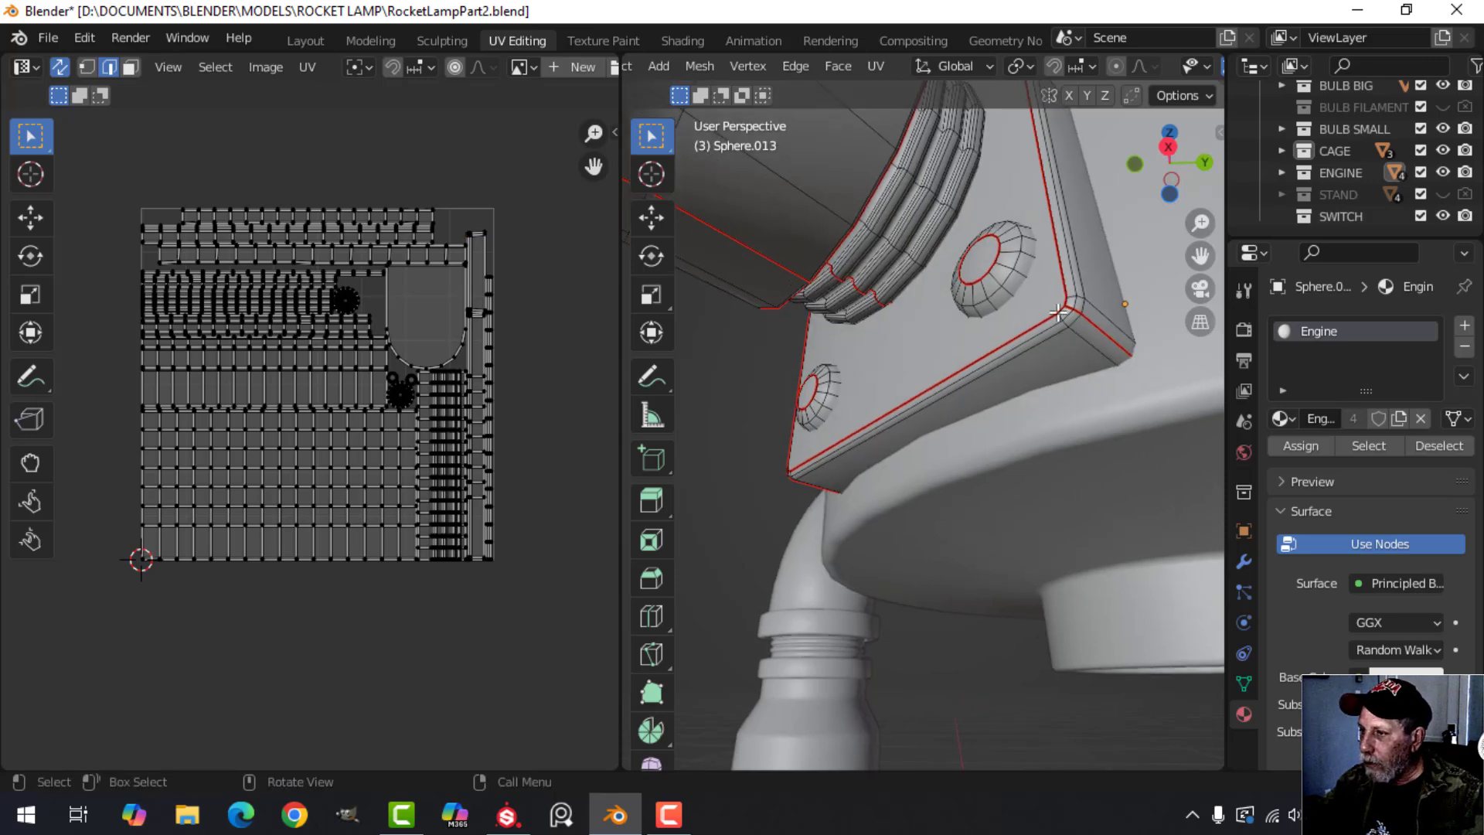
Examine the seams around the mounting plate's edges, the ribbed collar and the underside of the pipe bend.
middle_drag(945, 358, 1082, 311)
scroll(1078, 321, up, 3)
shift+middle_drag(1037, 371, 941, 361)
scroll(1080, 448, up, 2)
scroll(967, 438, up, 3)
scroll(964, 263, down, 3)
scroll(947, 379, down, 2)
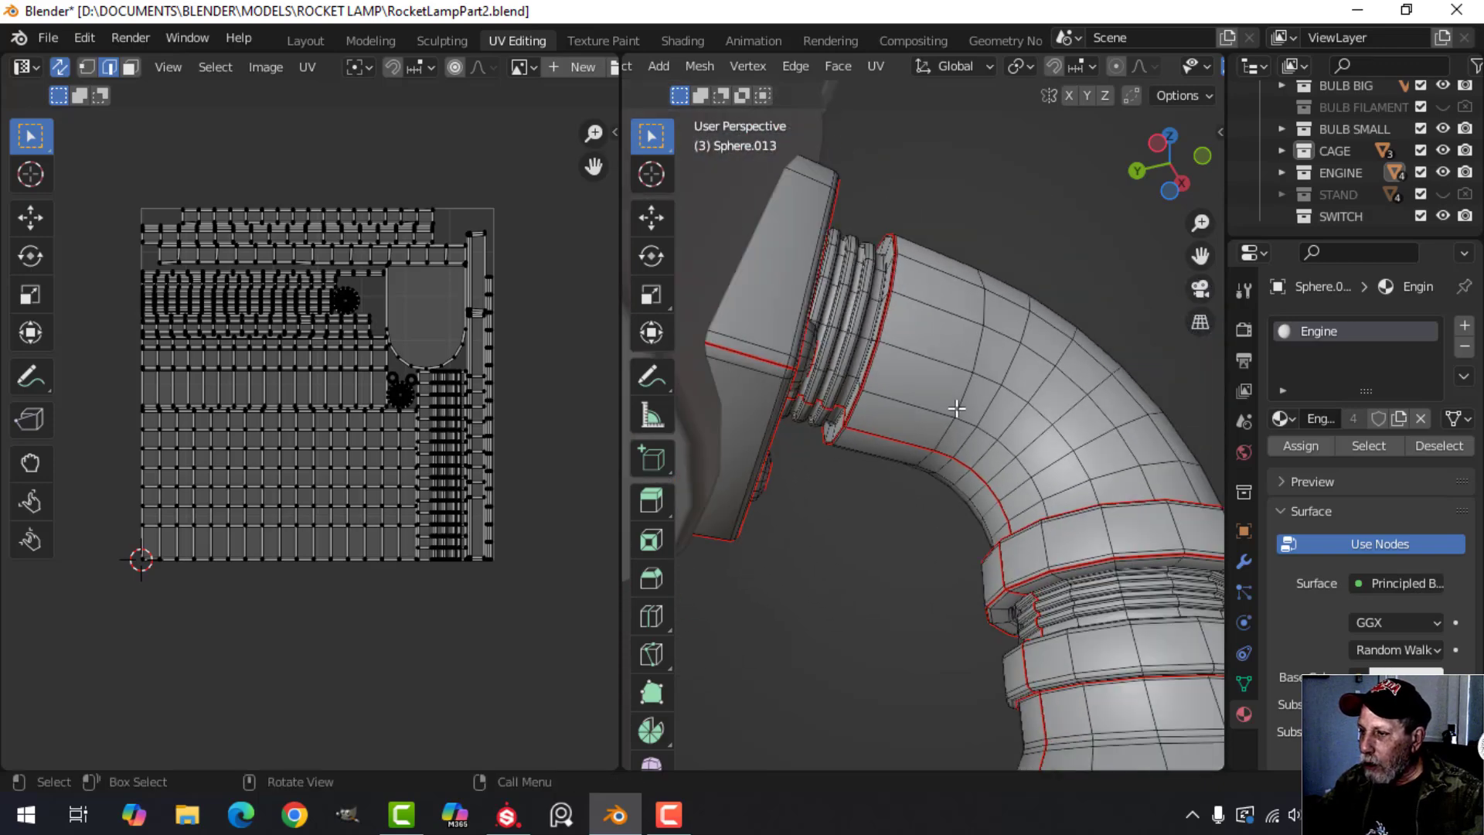
shift+middle_drag(1005, 410, 960, 509)
scroll(904, 486, up, 3)
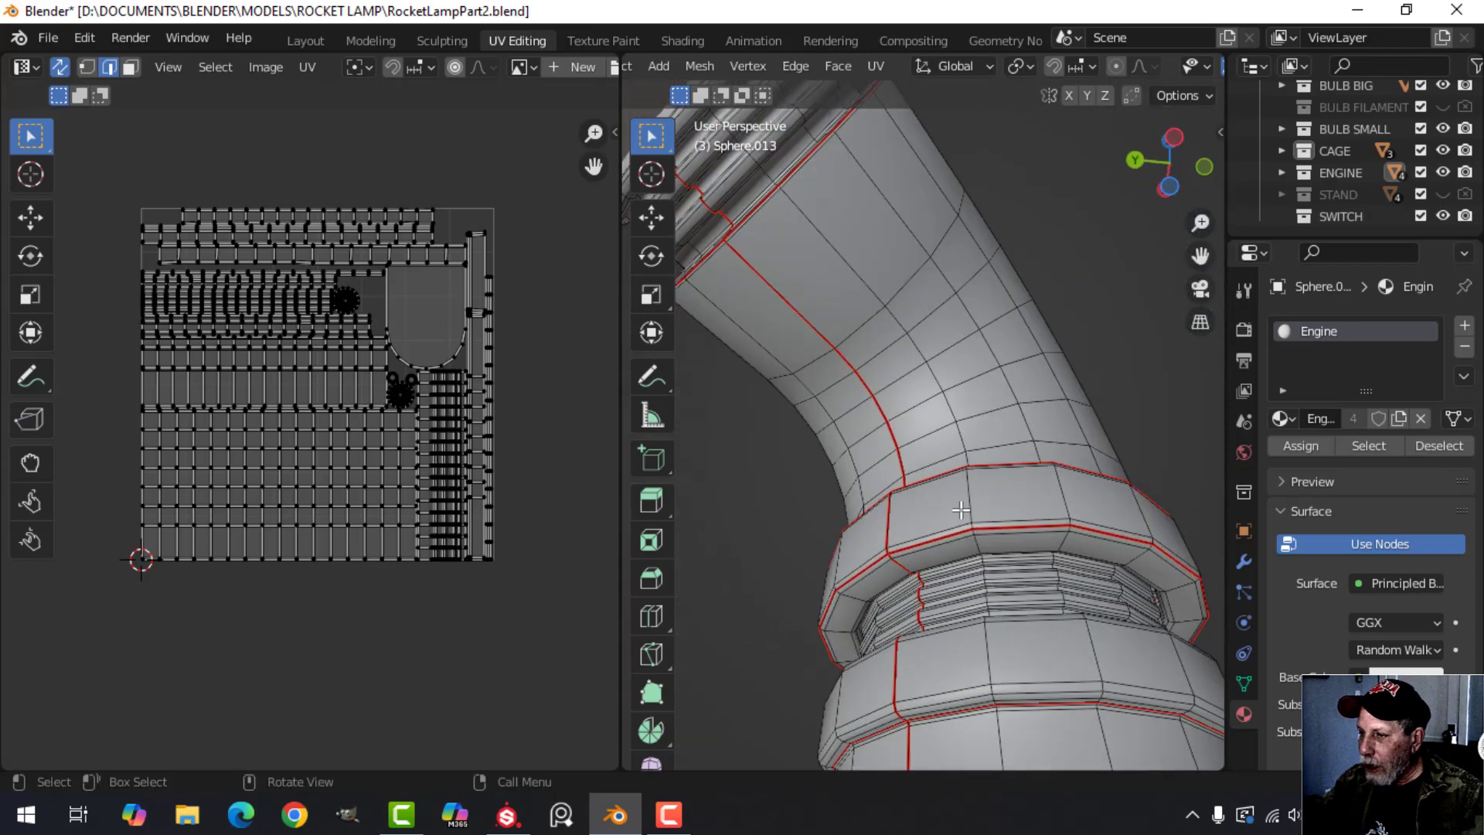
Highlight the lengthwise seam along the pipe bend and its ring, clear the selection, and leave Edit Mode.
alt+click(888, 520)
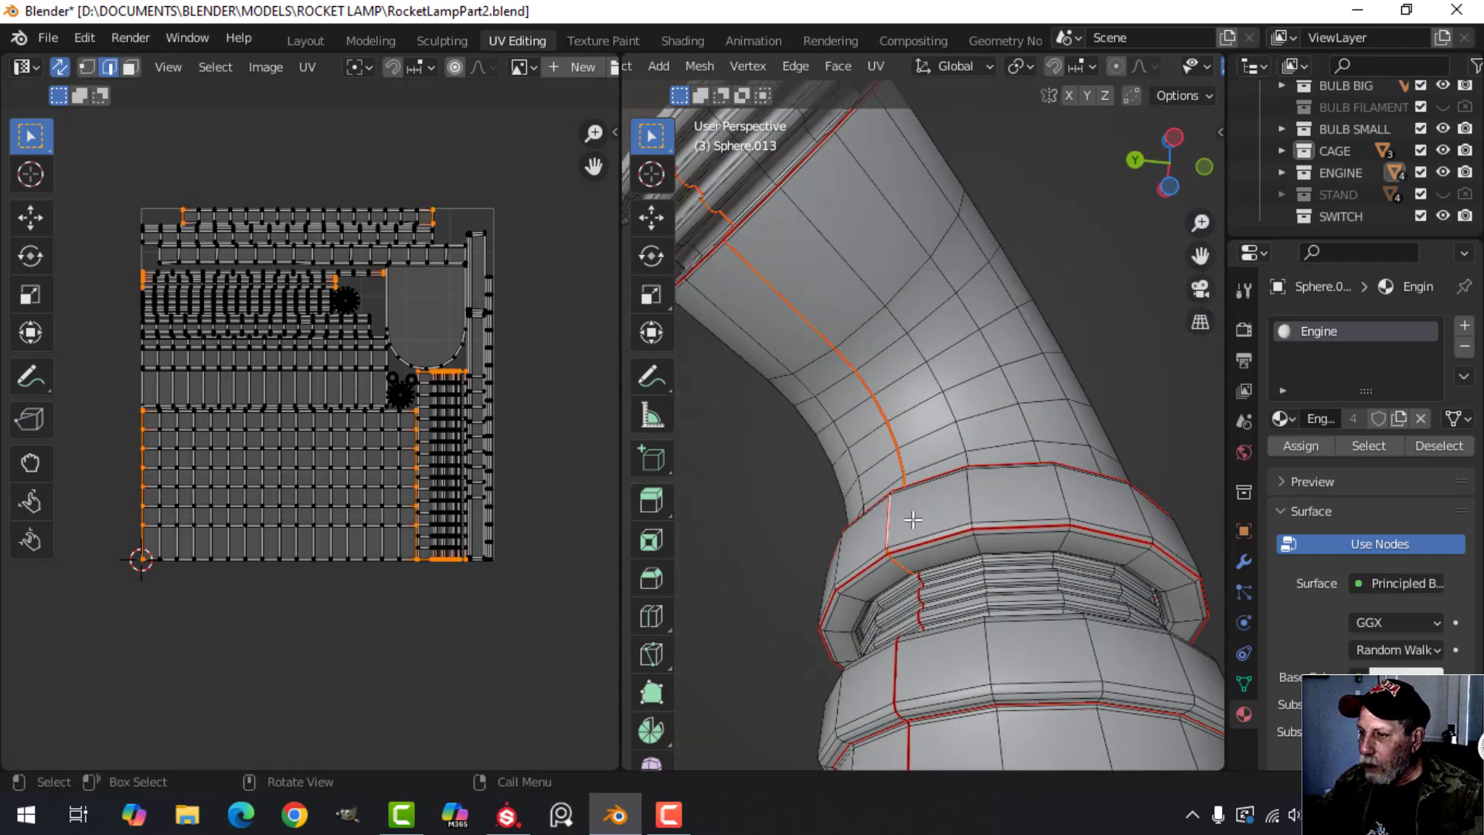
key(alt+a)
middle_drag(980, 546, 878, 483)
alt+click(940, 311)
key(alt+a)
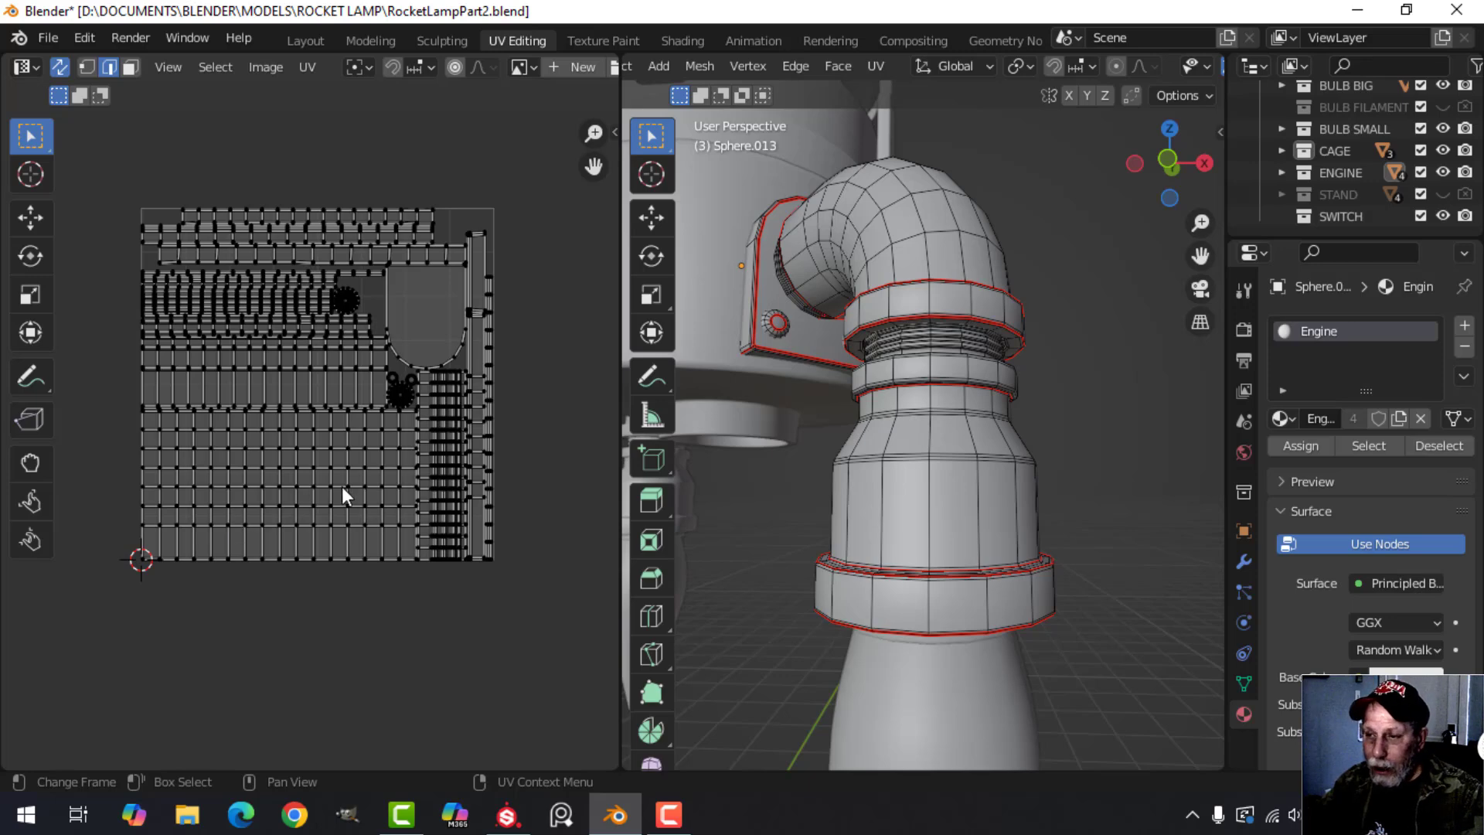
scroll(913, 452, down, 5)
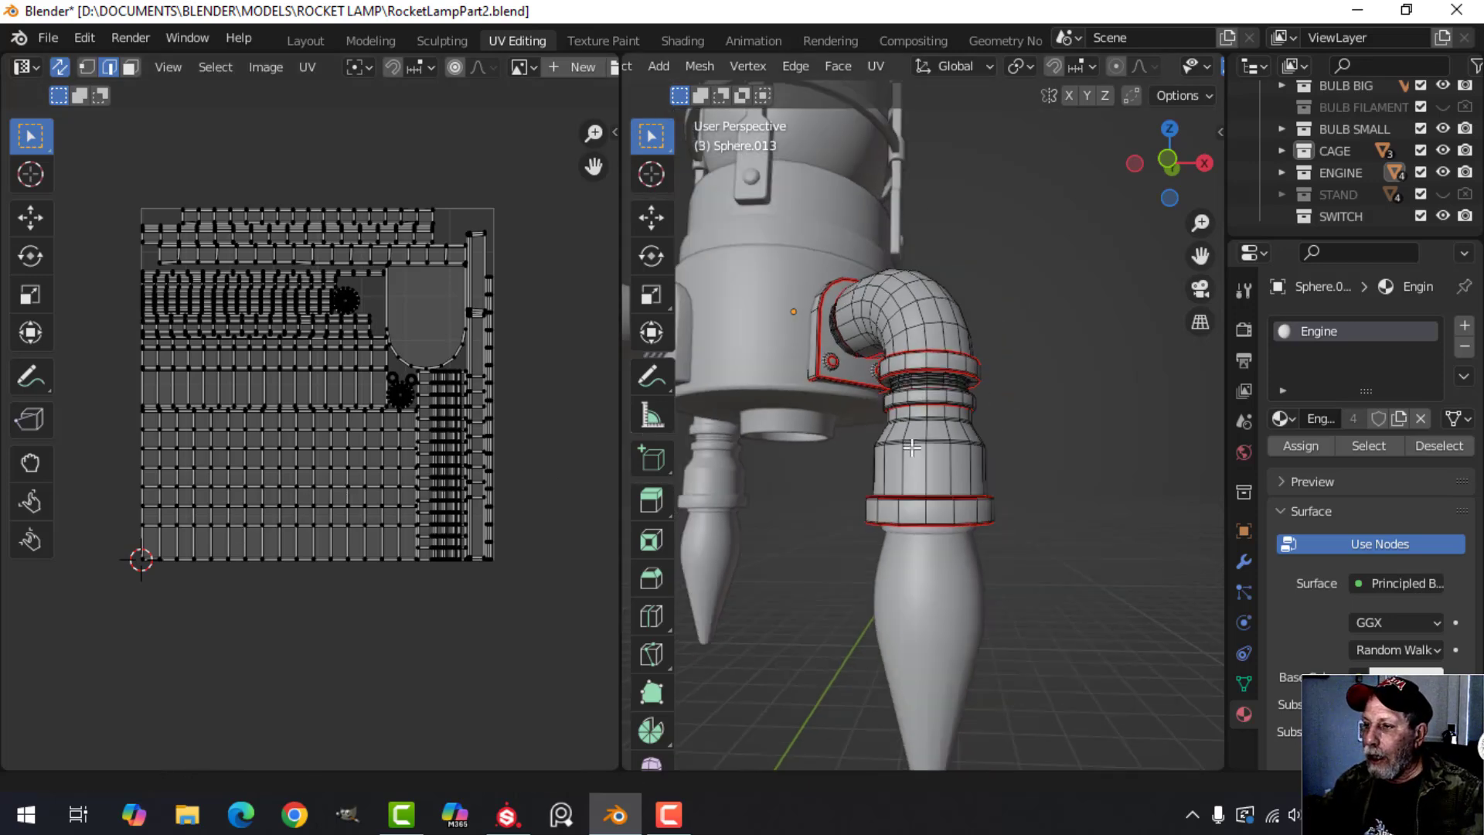
key(Tab)
middle_drag(914, 452, 1051, 382)
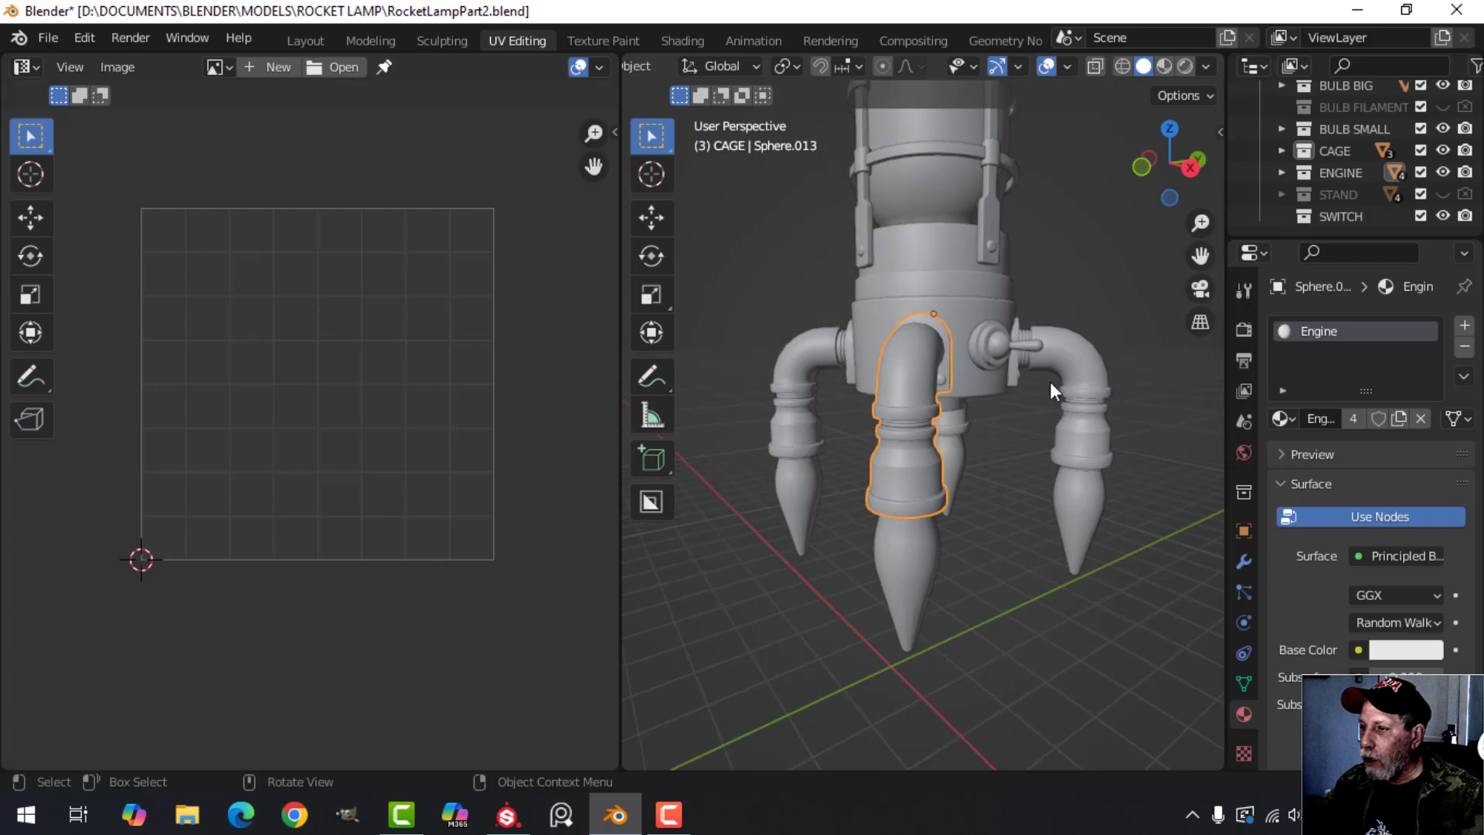
Select the toggle switch on the rocket's body and enter Edit Mode with nothing selected.
shift+middle_drag(958, 351, 957, 488)
scroll(762, 480, up, 2)
click(735, 453)
key(Tab)
scroll(765, 502, up, 1)
scroll(915, 484, up, 1)
scroll(915, 484, up, 1)
key(alt+a)
middle_drag(843, 463, 858, 502)
shift+middle_drag(858, 503, 795, 440)
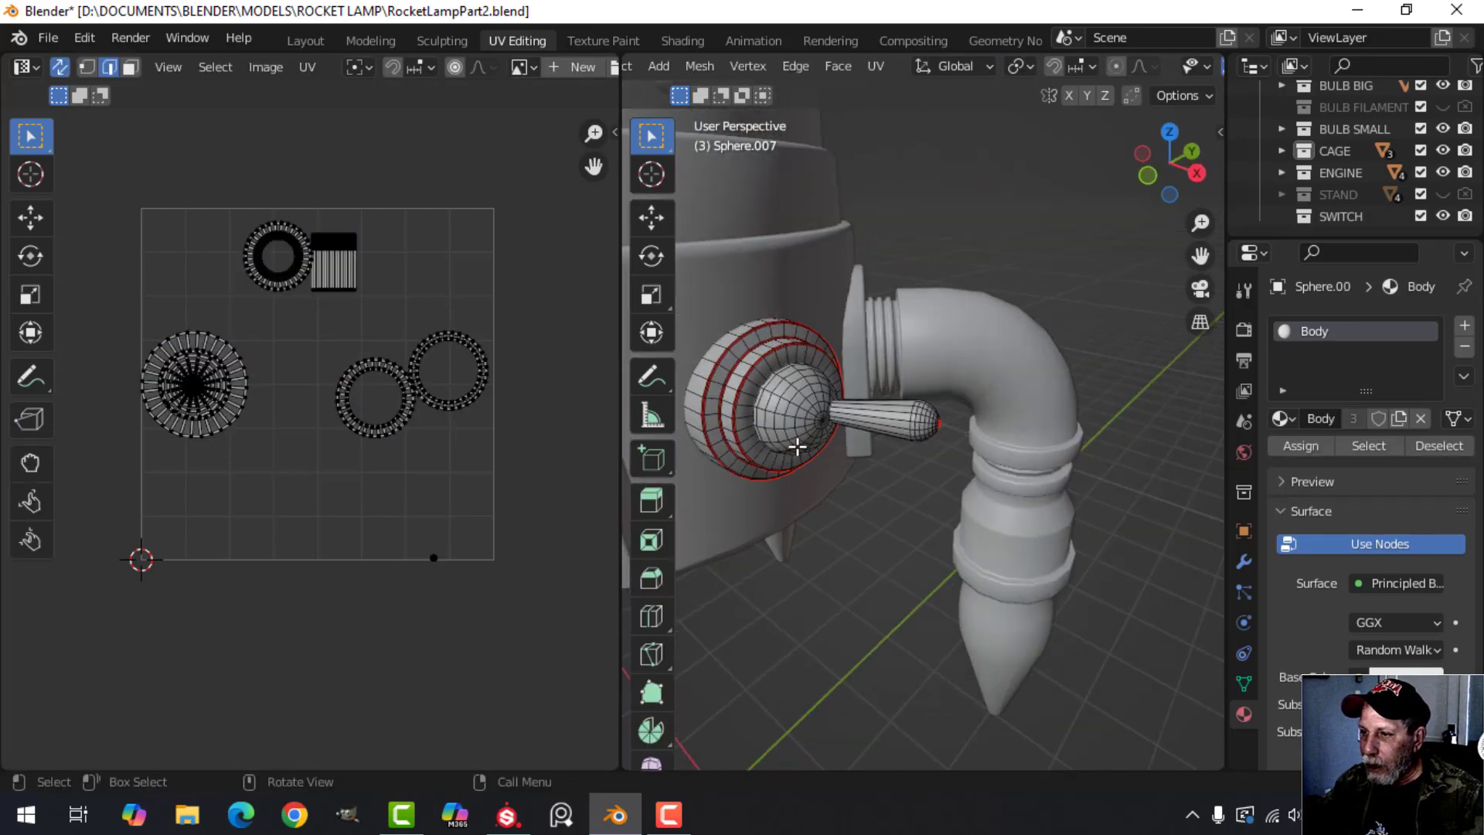
Examine the circular seams on the switch's base rings and the seams on its lever, then leave Edit Mode.
scroll(795, 440, up, 1)
shift+middle_drag(896, 470, 963, 543)
middle_drag(861, 406, 719, 413)
scroll(1004, 471, down, 2)
shift+middle_drag(1086, 495, 810, 330)
scroll(796, 407, up, 2)
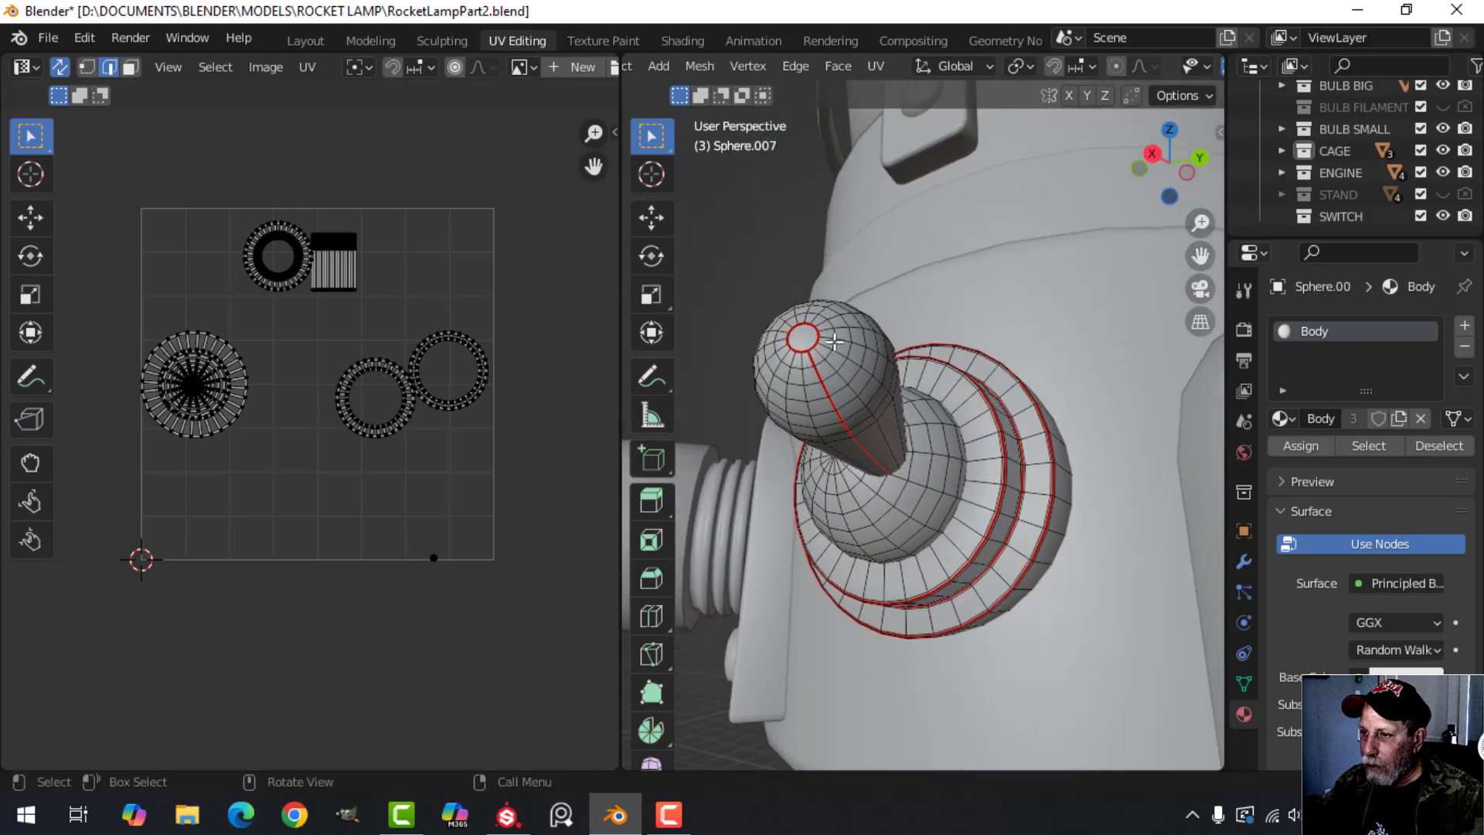
scroll(900, 470, down, 4)
key(Tab)
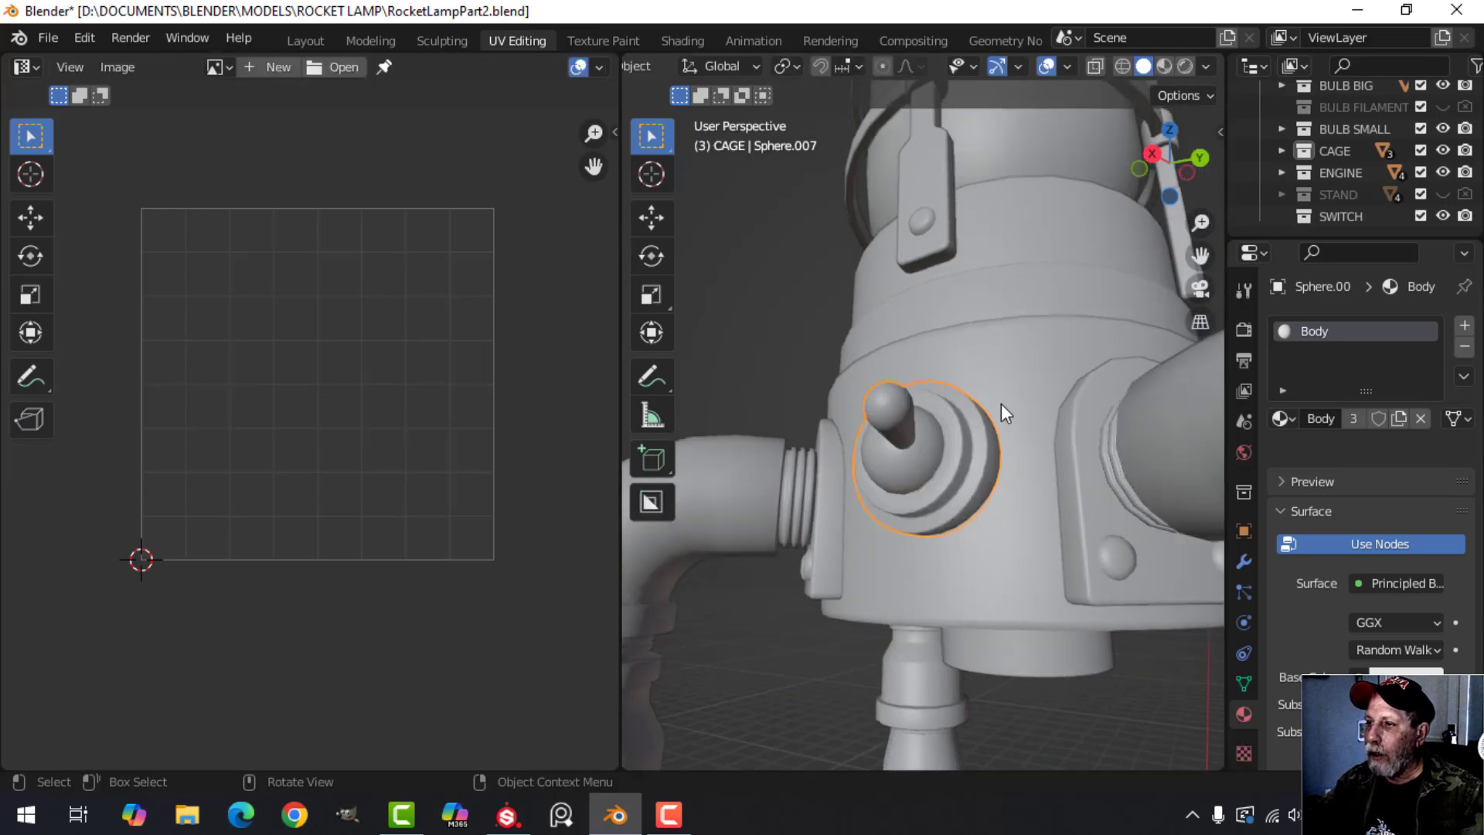
Open the rocket's body in Edit Mode, deselect everything, examine its seams, and return to Object Mode.
click(1009, 348)
key(Tab)
middle_drag(1013, 375, 975, 591)
key(alt+a)
scroll(974, 596, up, 3)
shift+middle_drag(976, 494, 874, 525)
middle_drag(907, 571, 977, 545)
scroll(976, 545, down, 7)
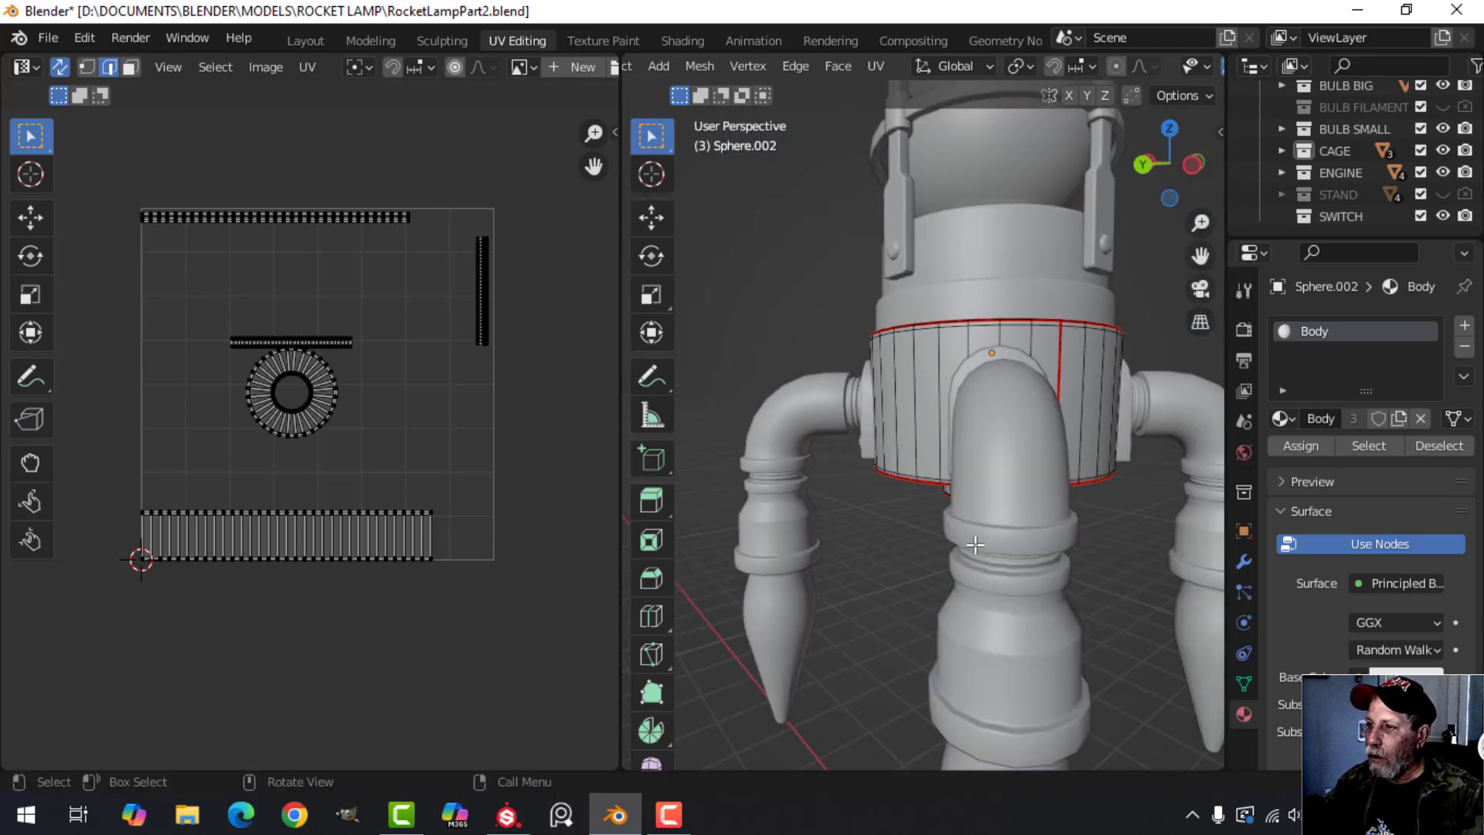
middle_drag(1093, 513, 977, 541)
key(Tab)
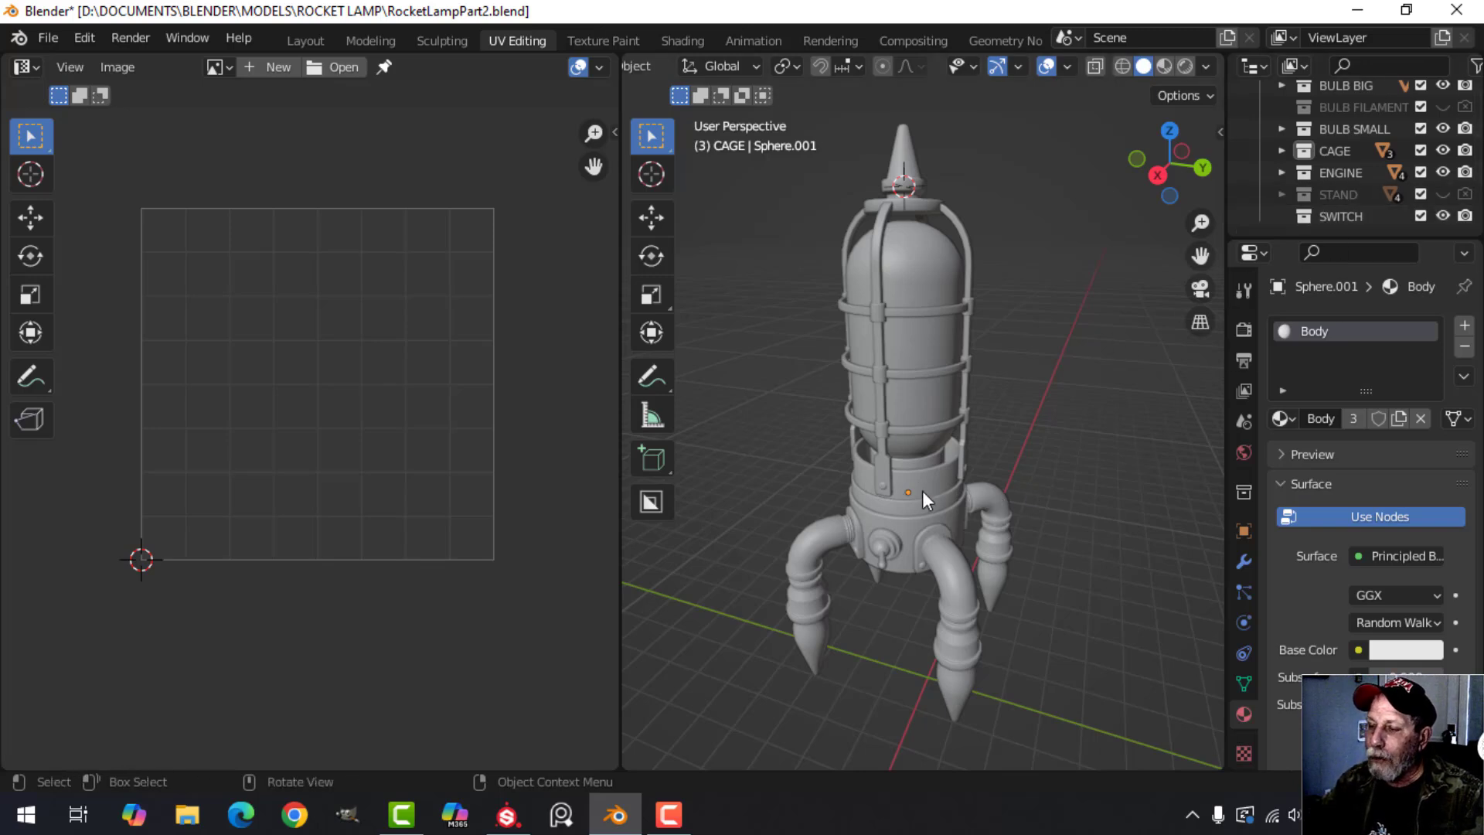
Switch to Substance Painter and toggle the Engine and Cage texture sets off and on to check their parts.
click(523, 814)
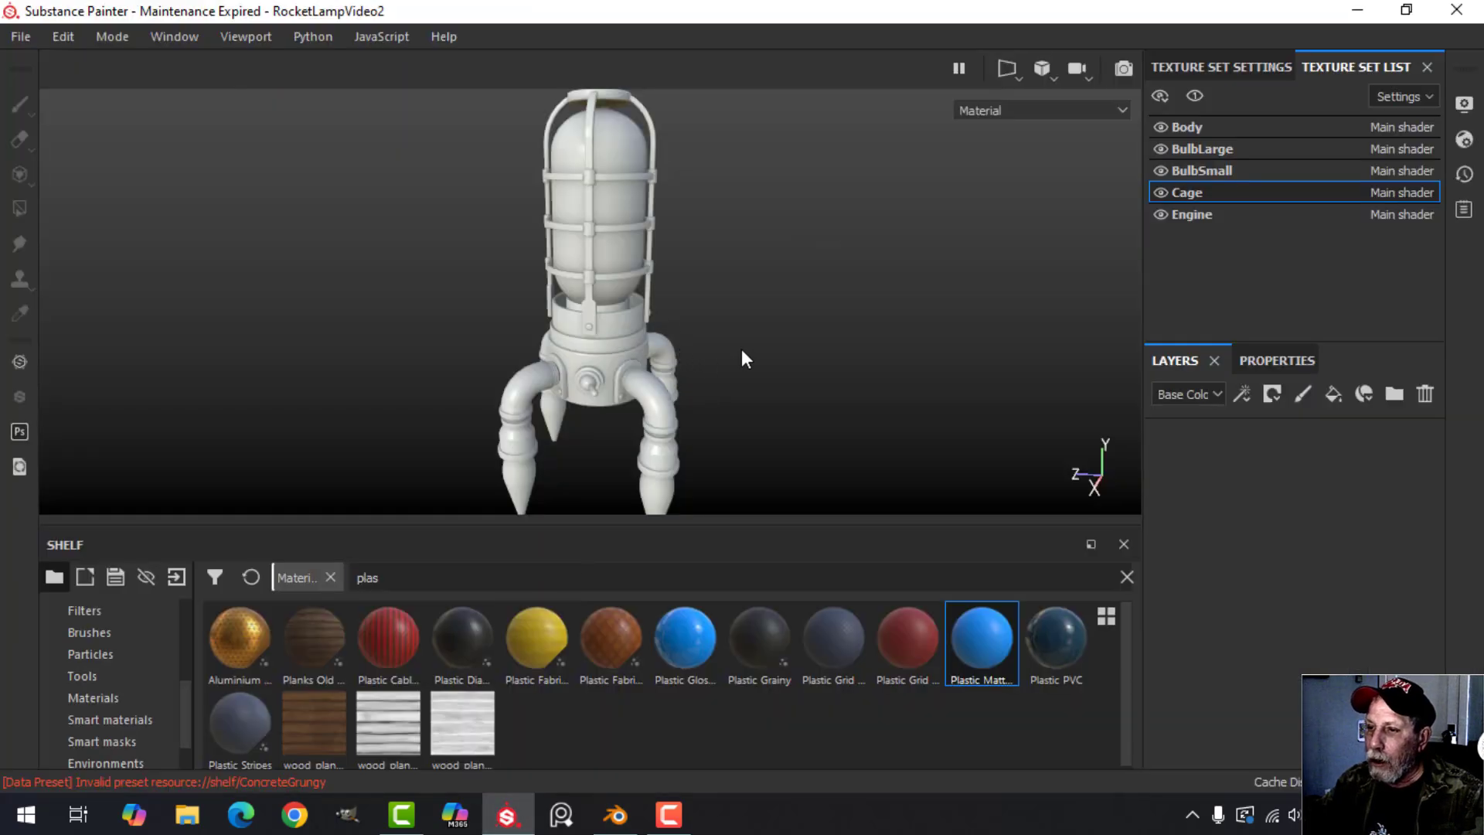
alt+drag(836, 360, 808, 295)
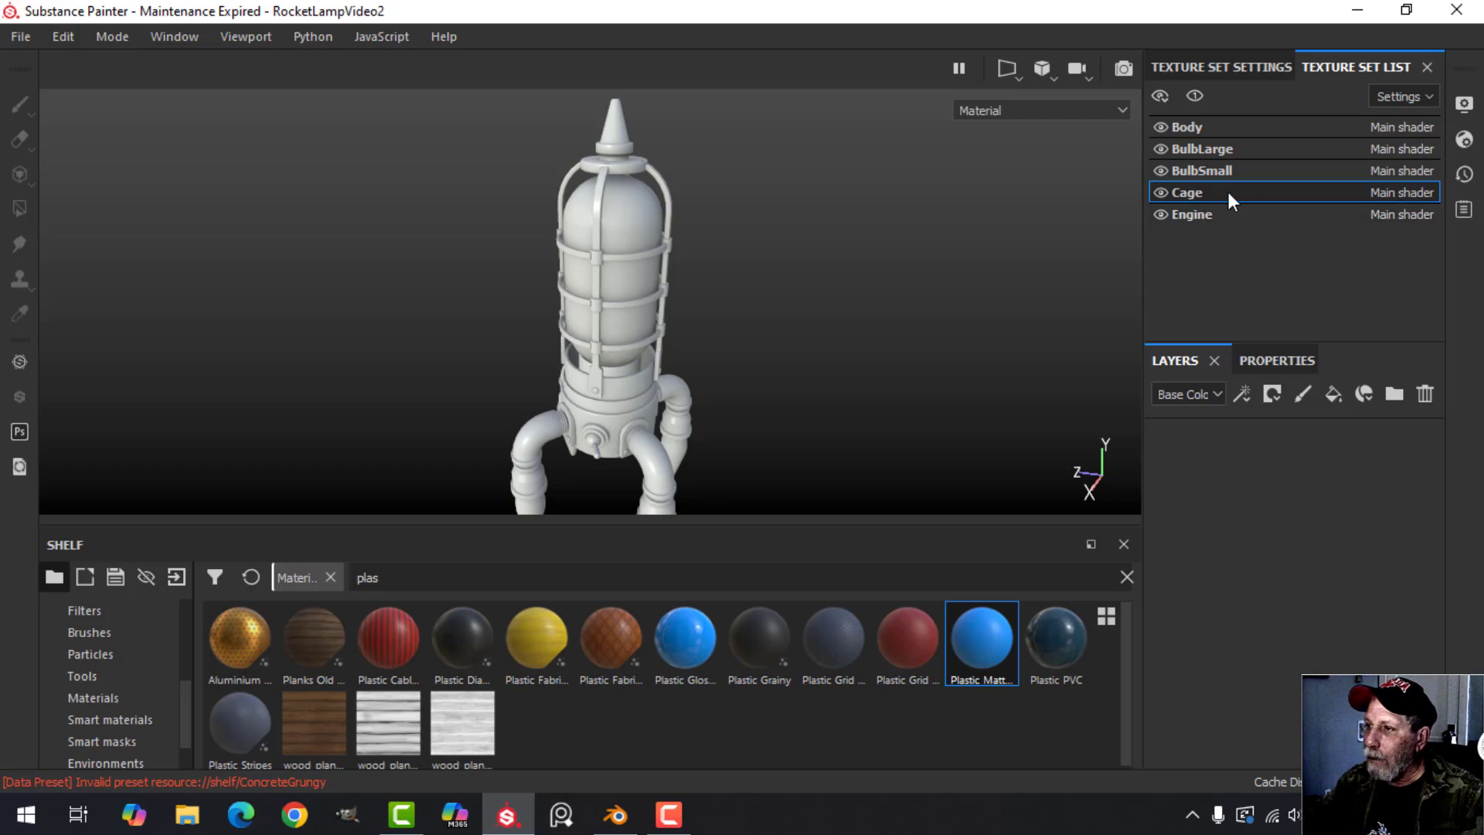
click(1161, 215)
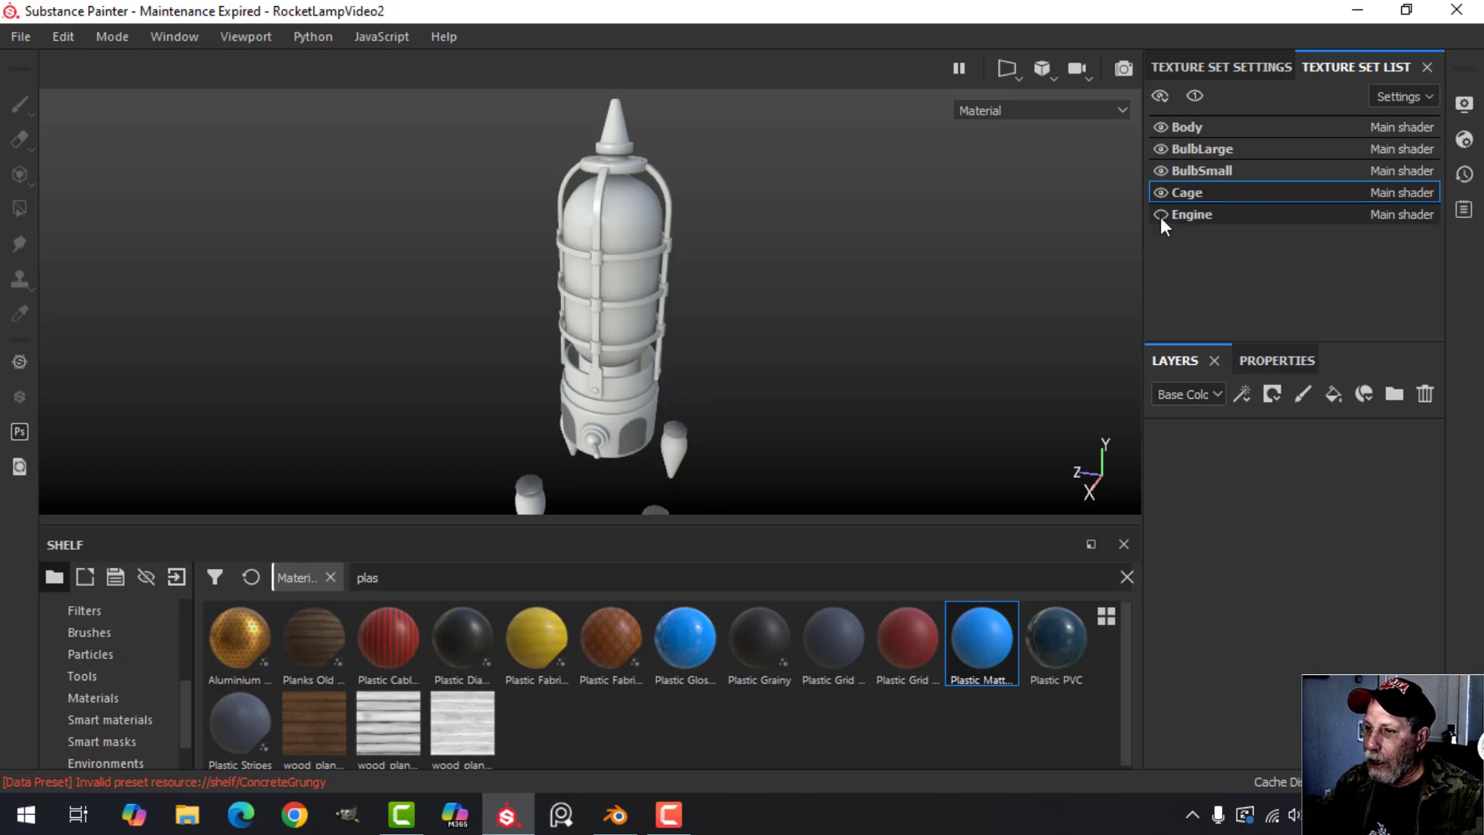
click(1161, 215)
click(1166, 190)
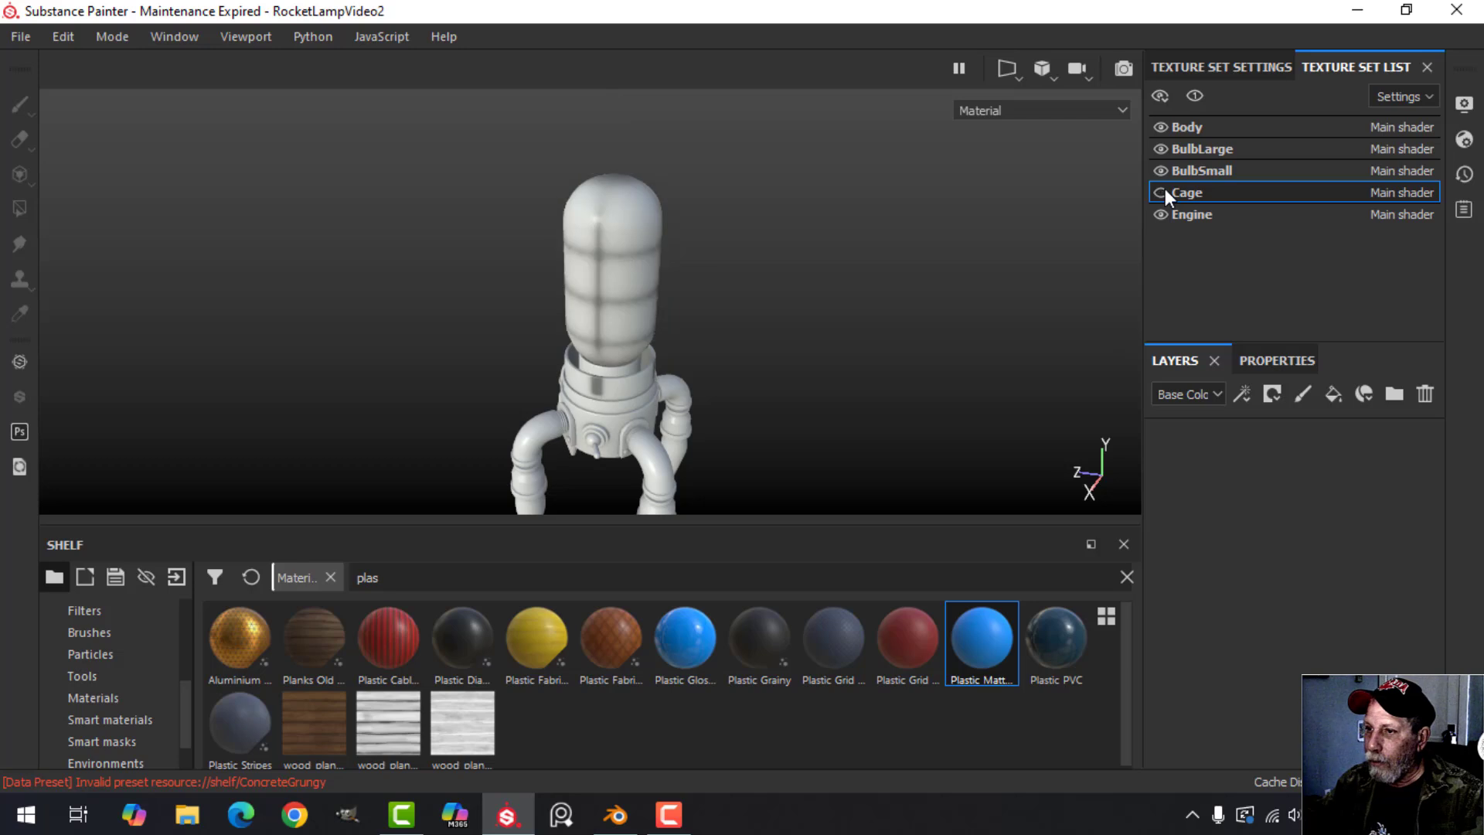
click(1165, 190)
click(1162, 193)
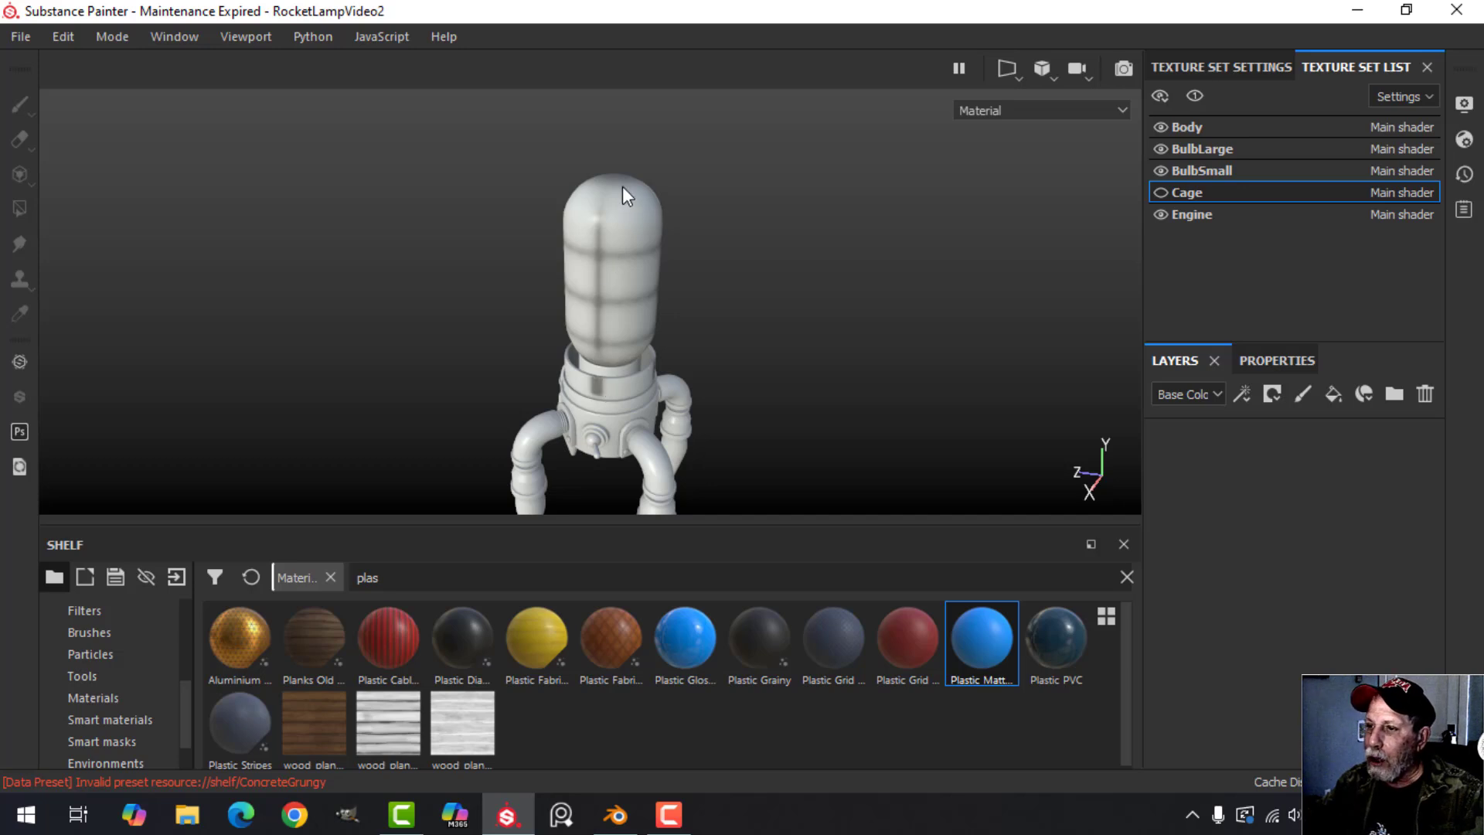
click(1162, 192)
Bring the rocket's legs into view and make Body the active texture set.
alt+drag(719, 275, 819, 256)
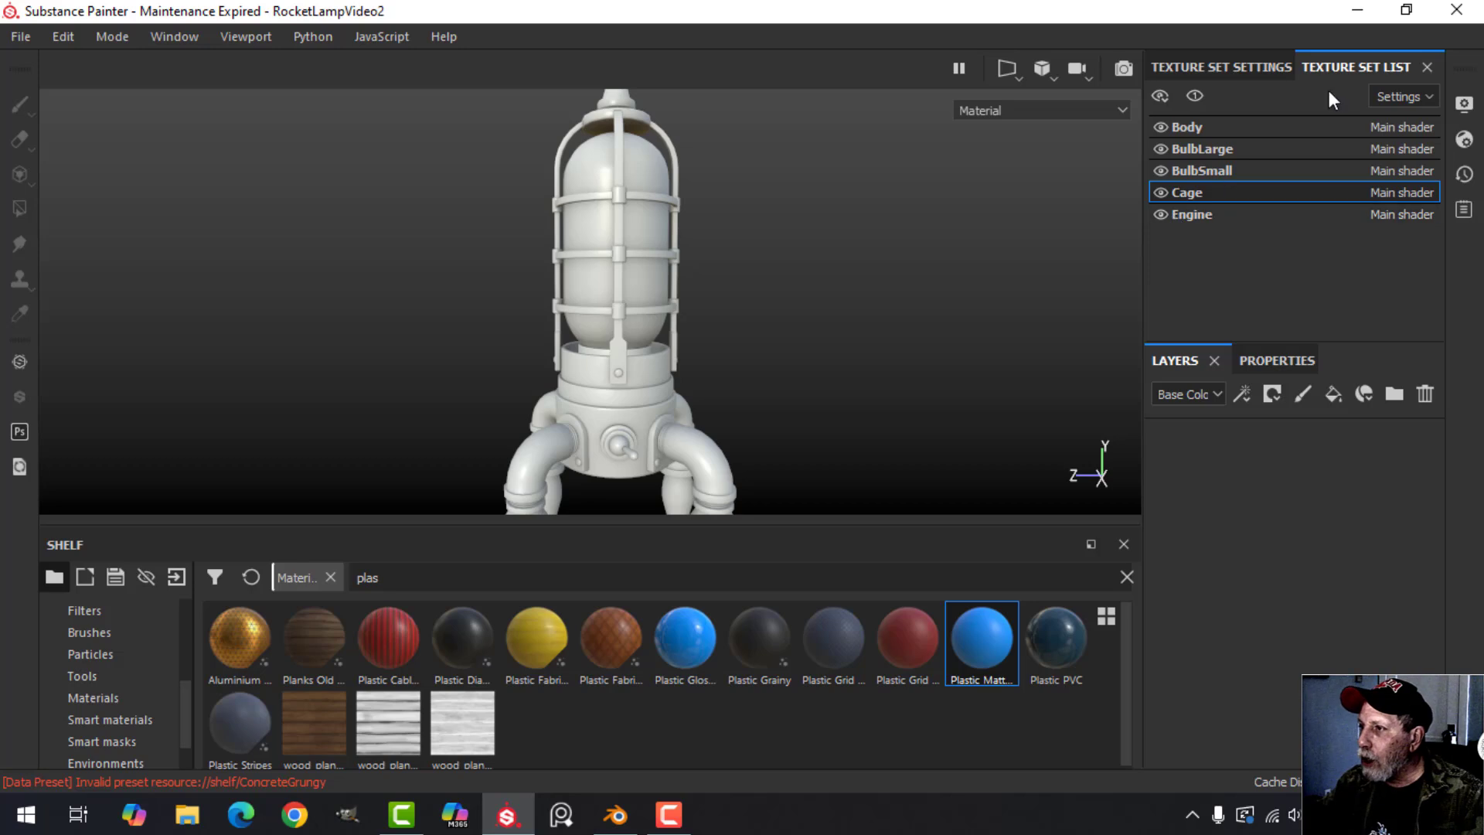
scroll(919, 262, down, 1)
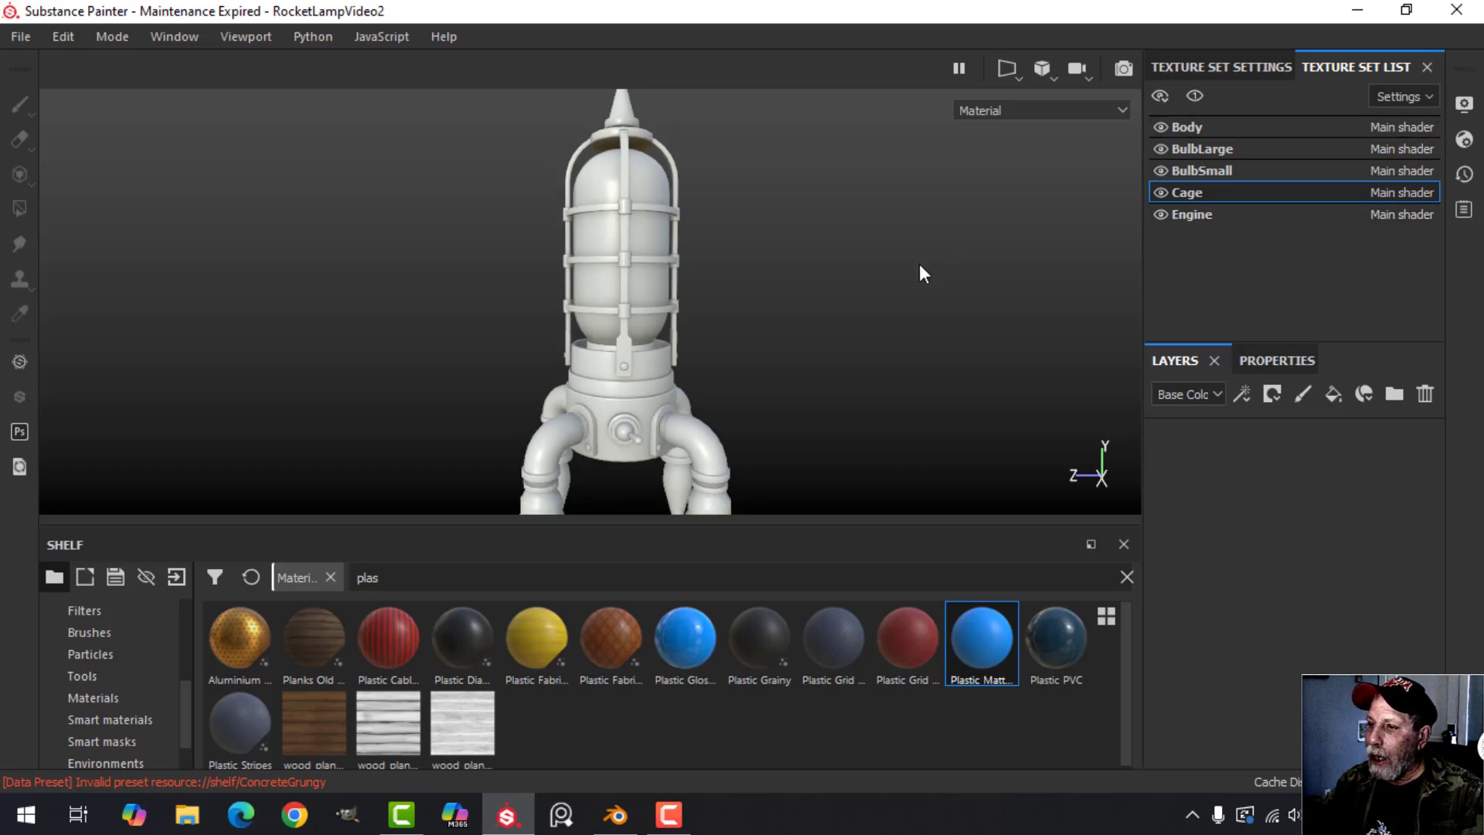
alt+drag(810, 298, 804, 272)
alt+middle_drag(798, 305, 804, 274)
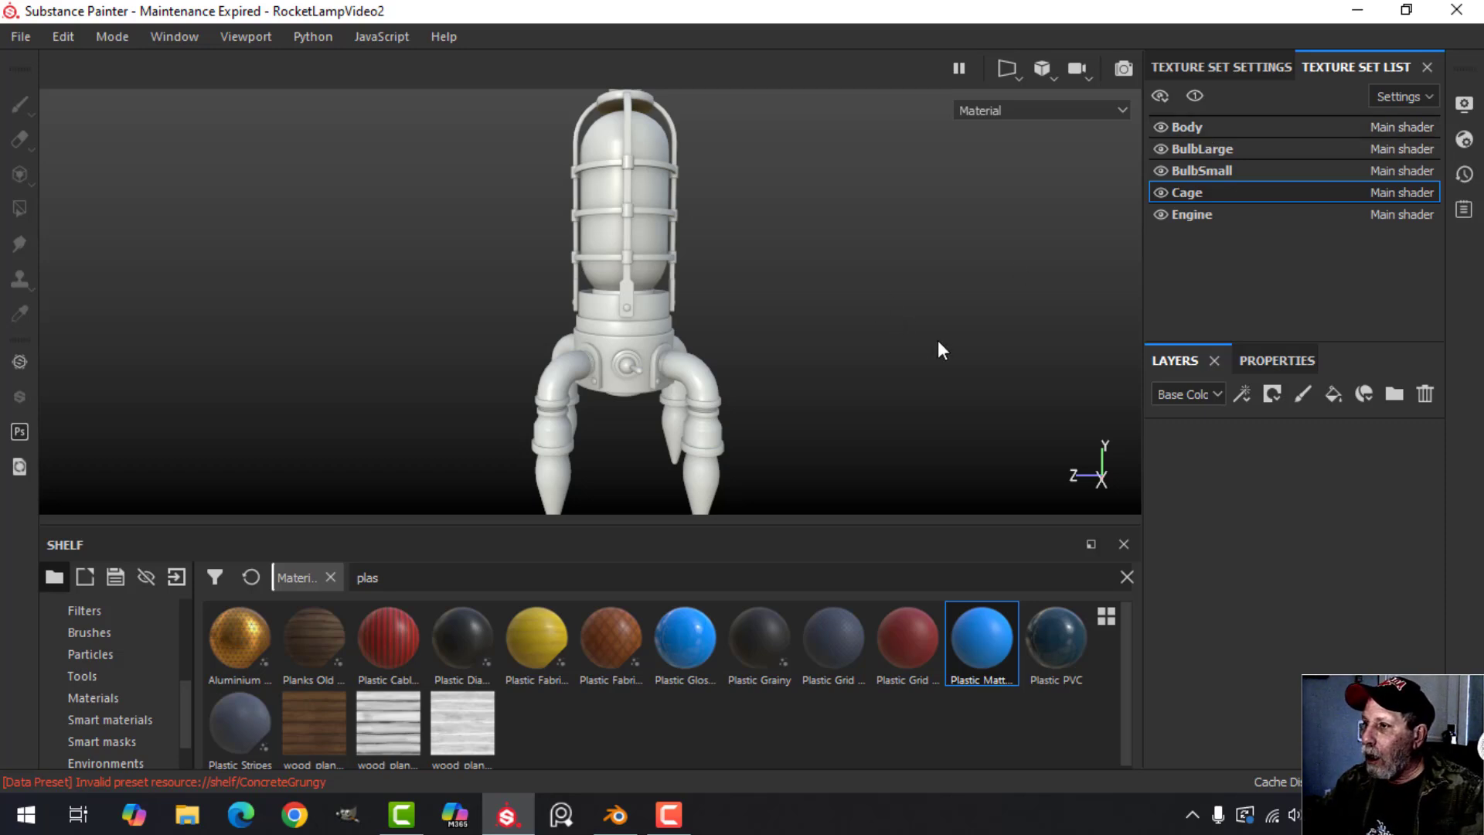
click(1205, 129)
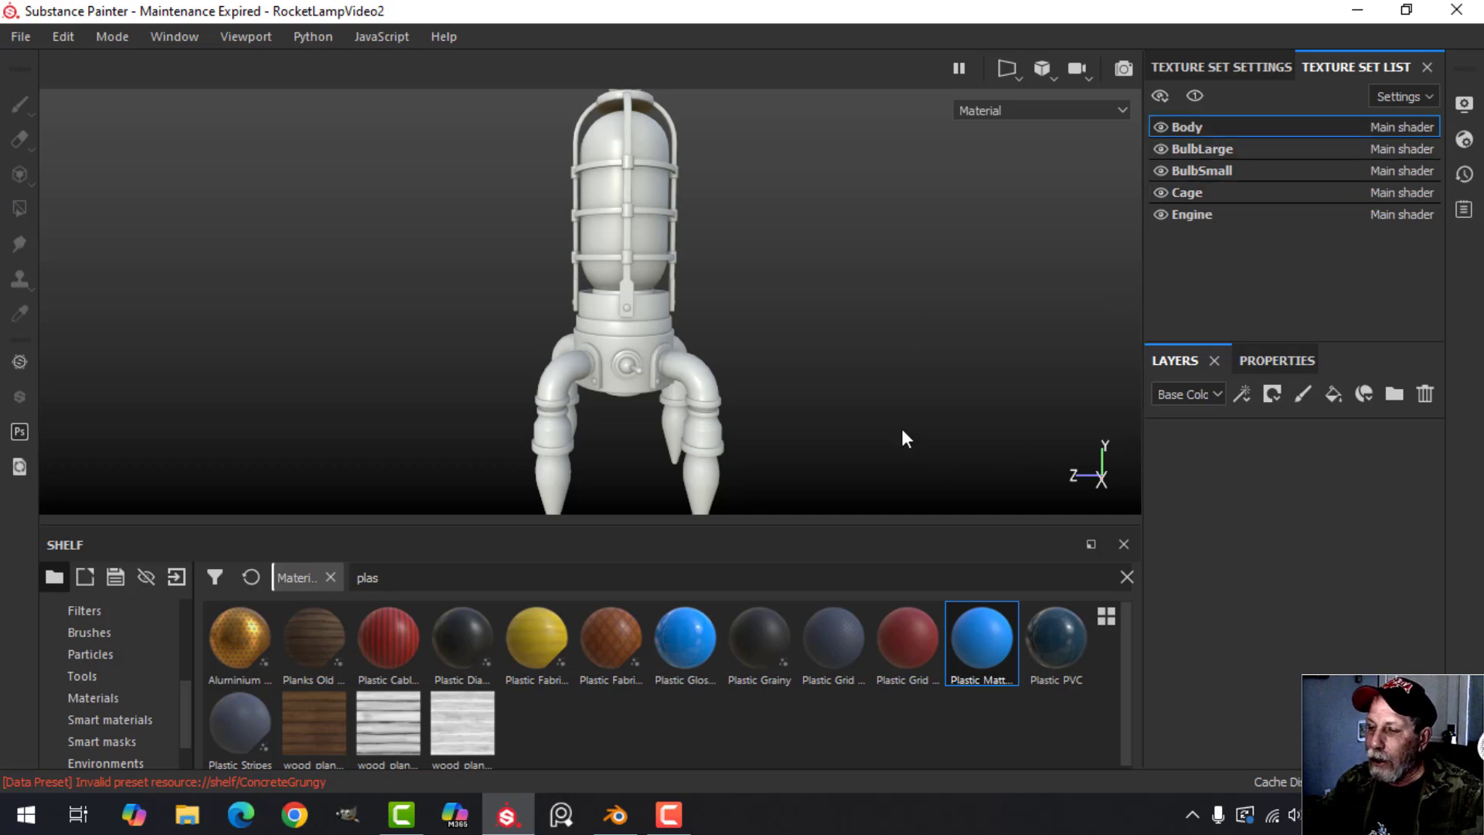
Search the smart materials for "metal rob".
click(117, 724)
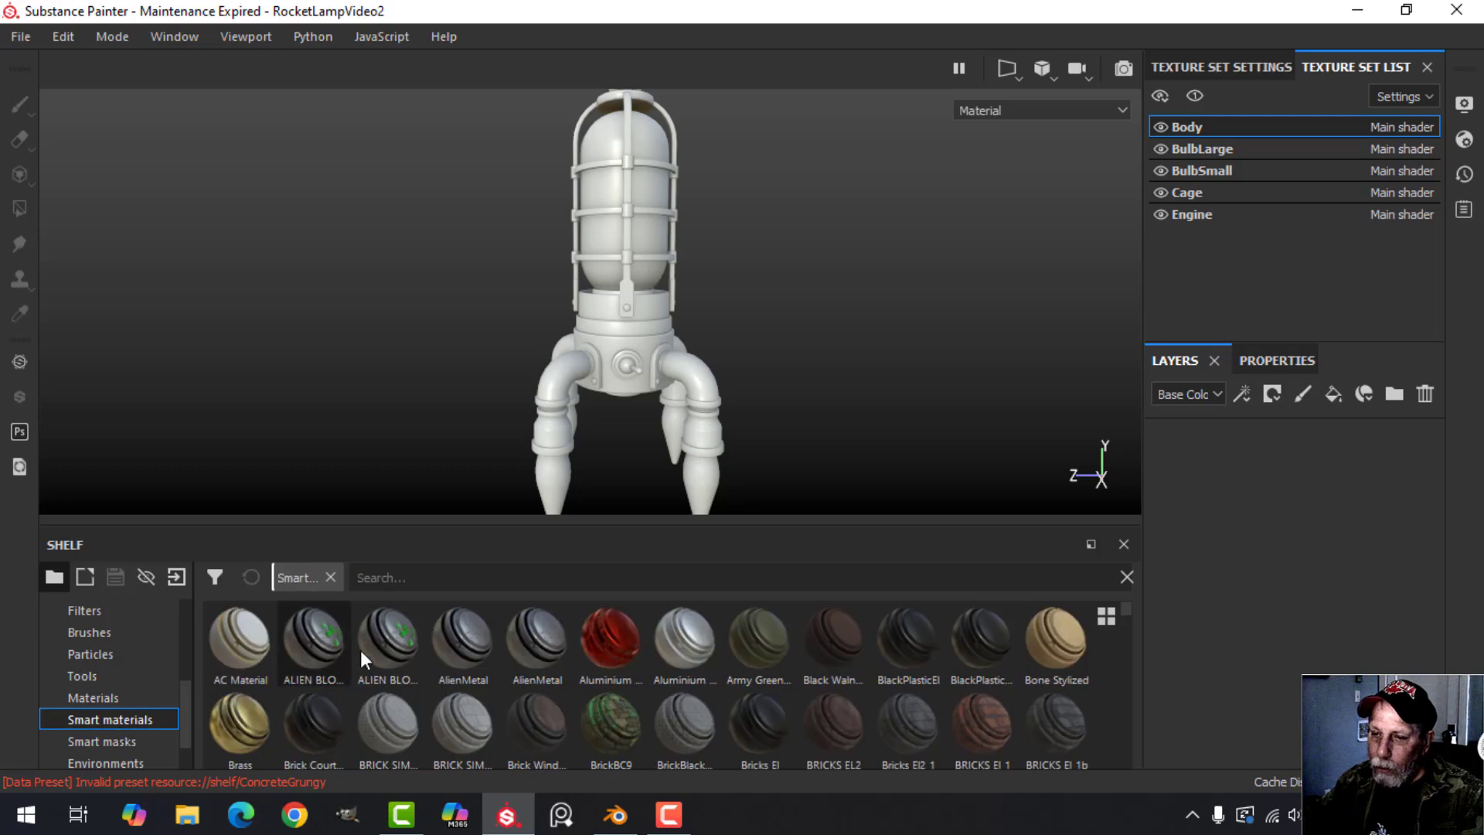
click(451, 577)
text(metal )
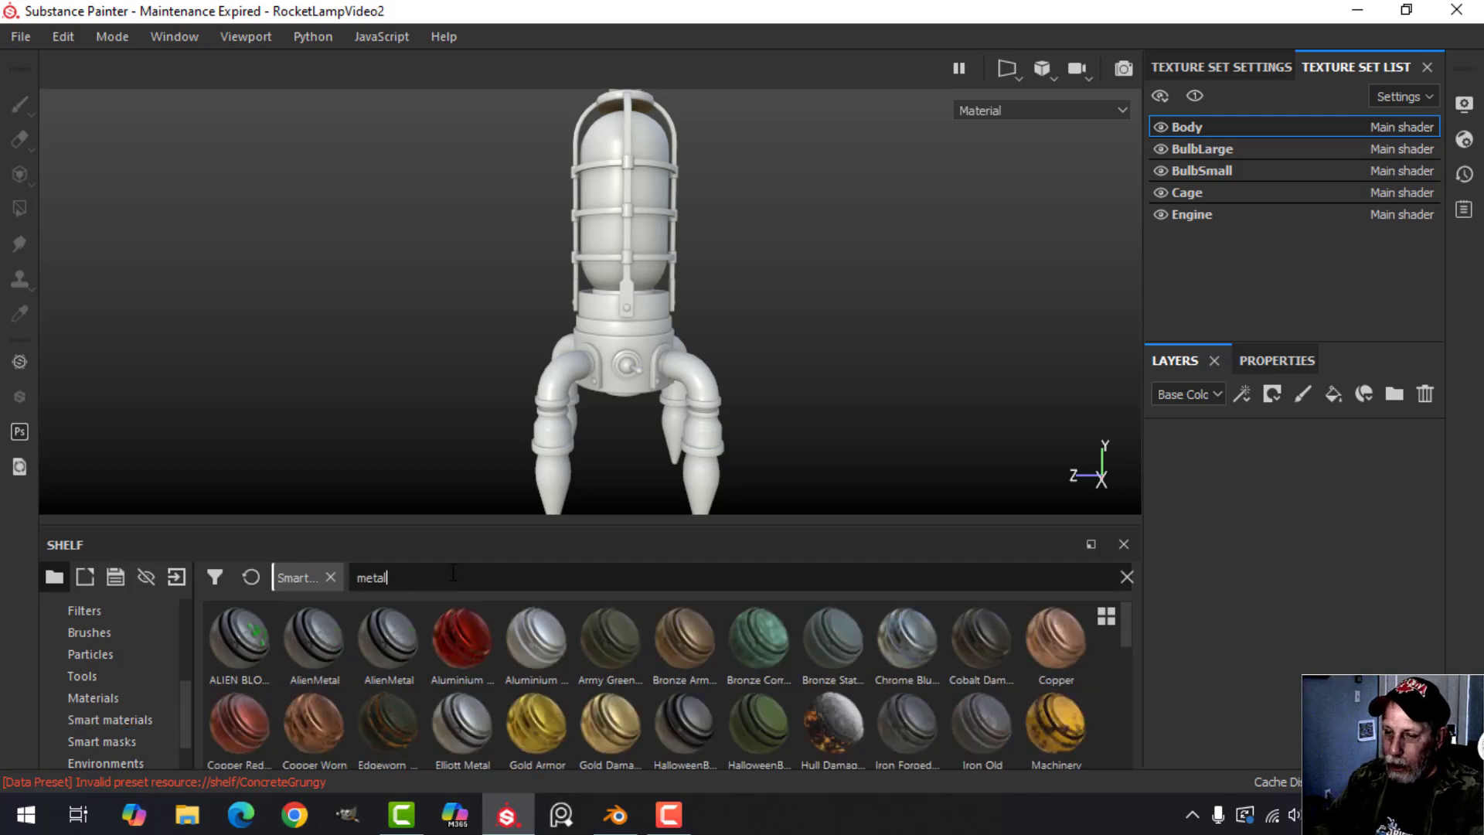
text(r)
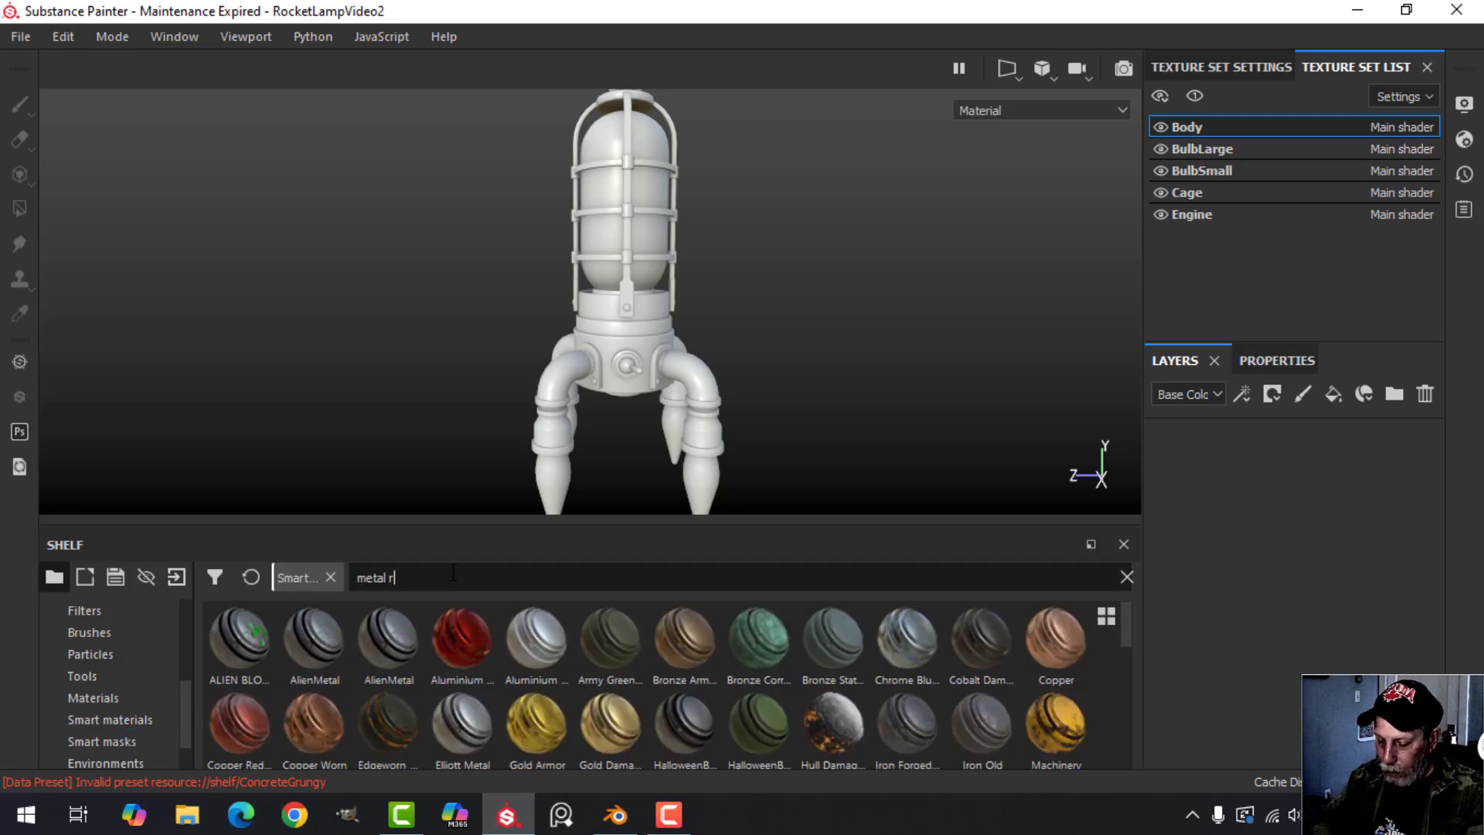
text(ob)
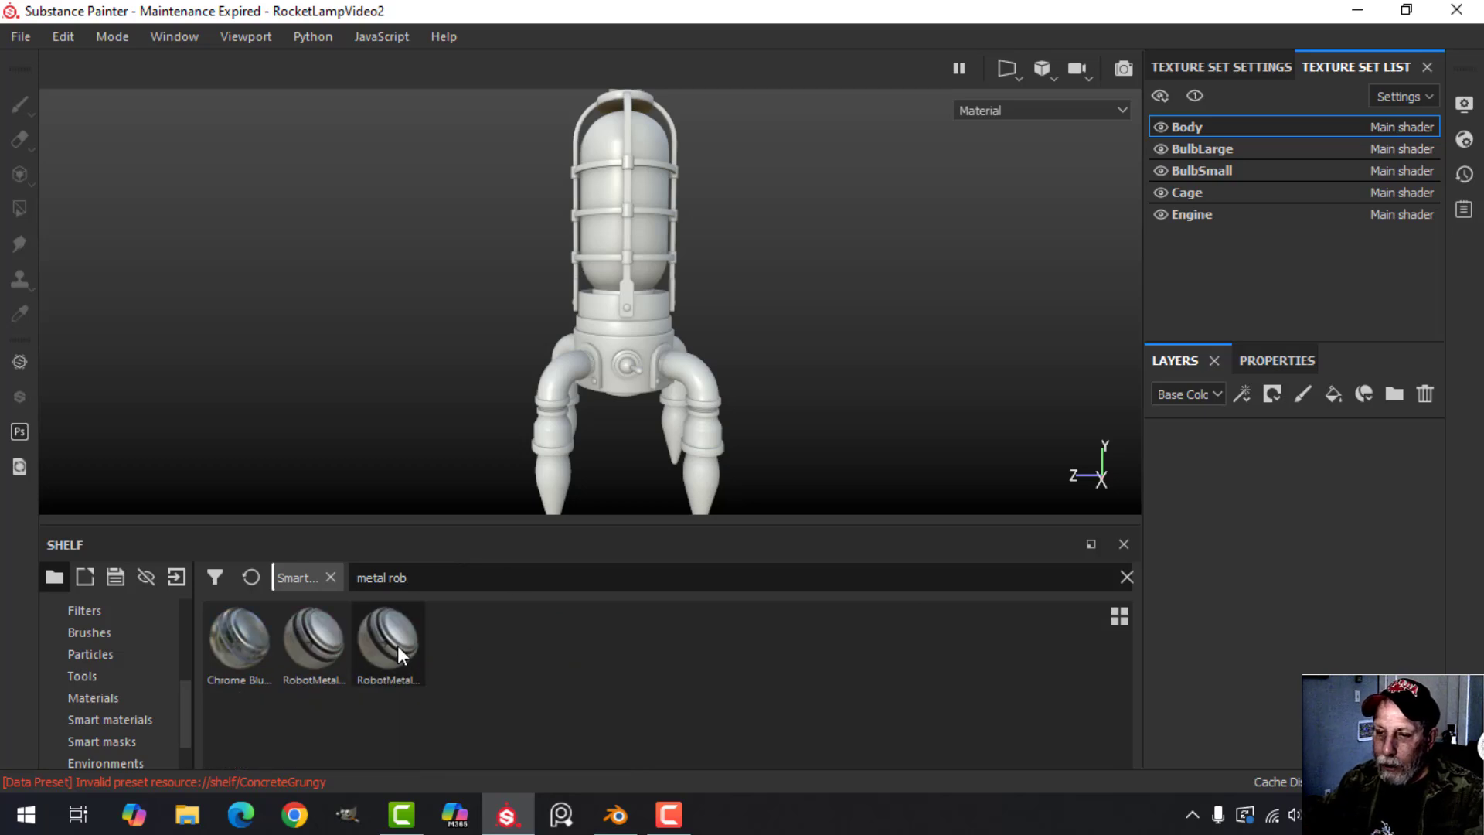
mouse_move(397, 646)
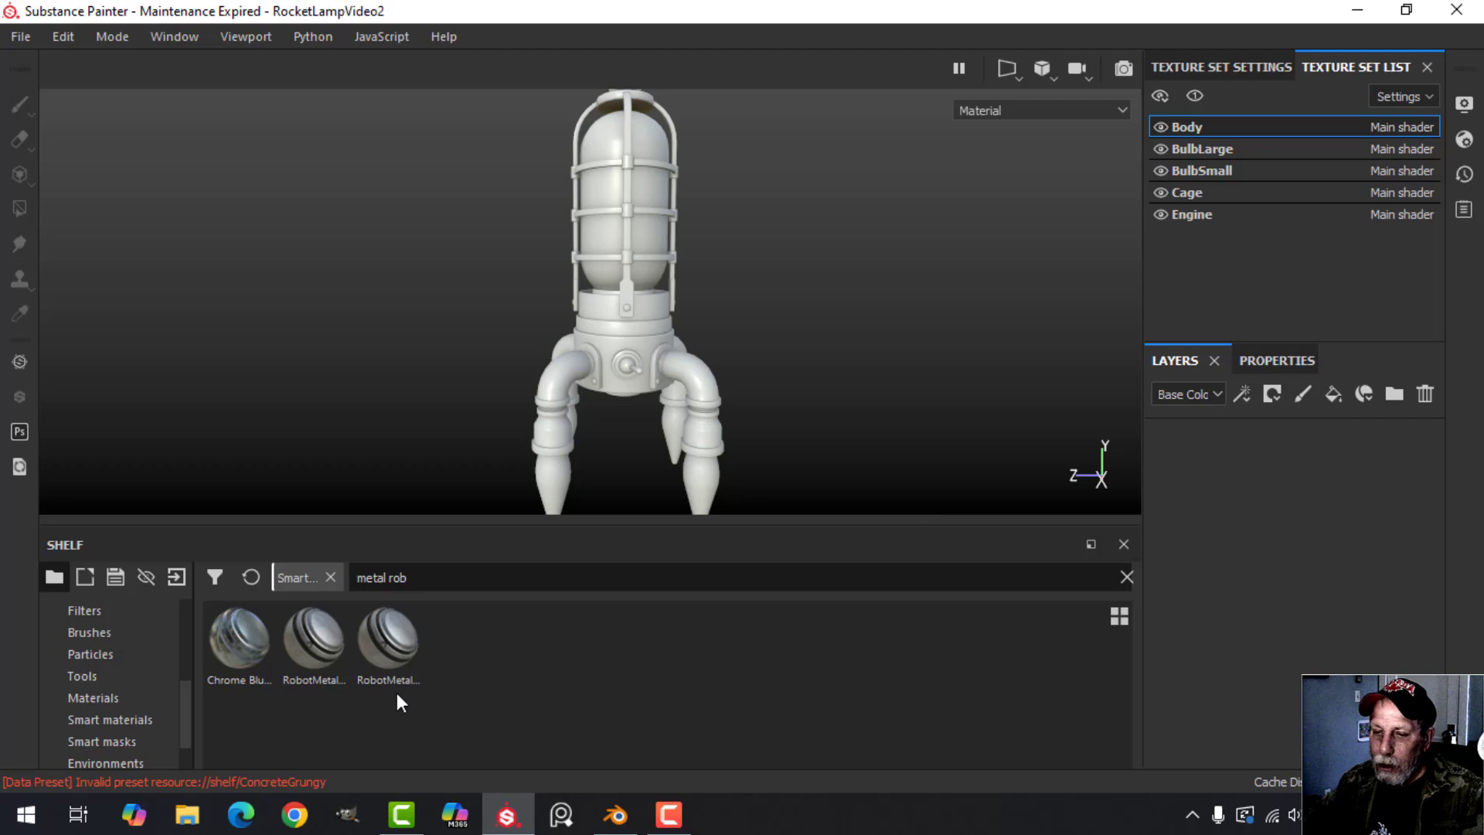
Browse the standard materials, preview Aluminium Pure, and search them for "metal".
click(132, 695)
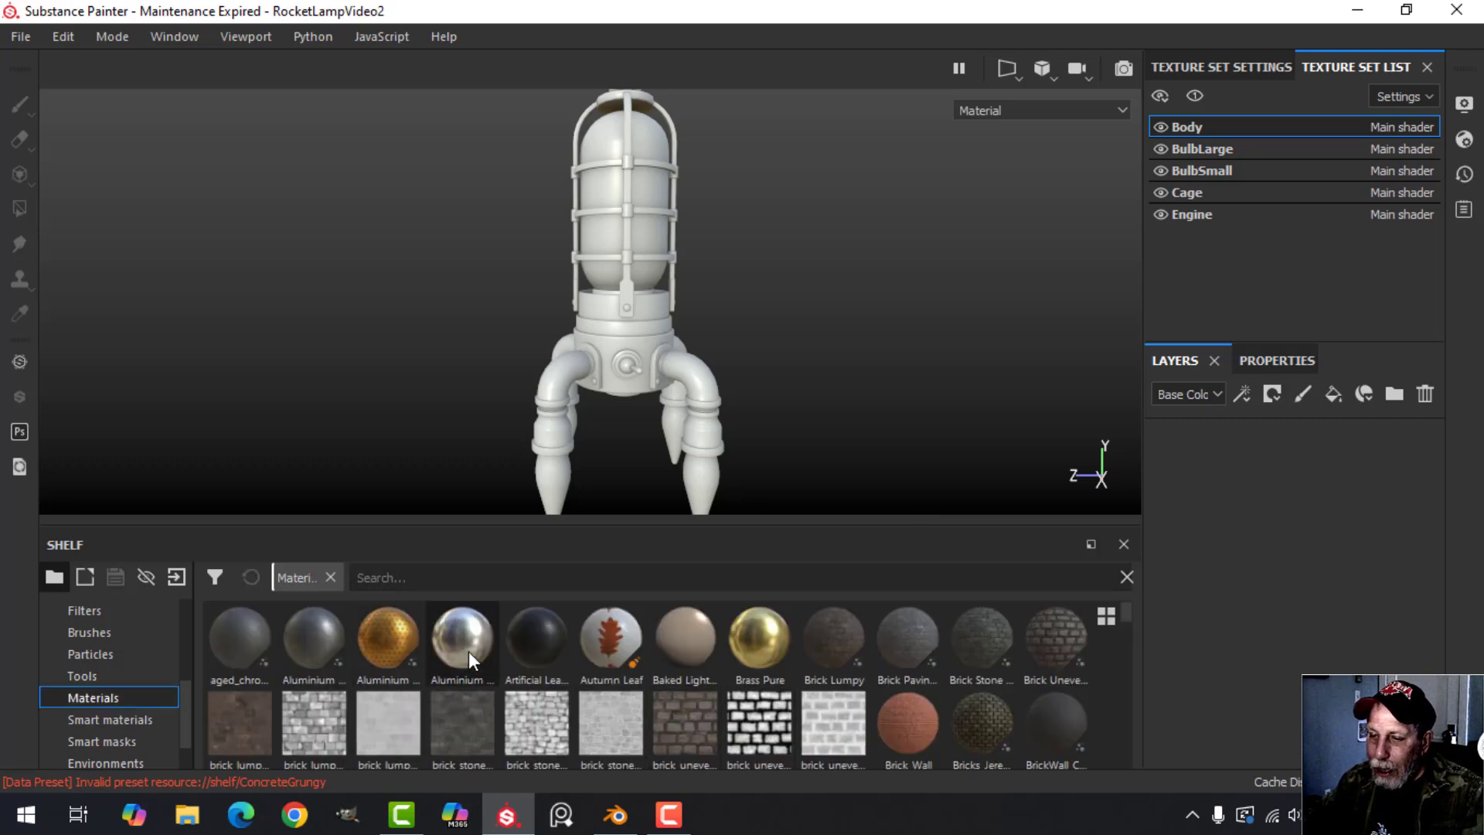
mouse_move(469, 651)
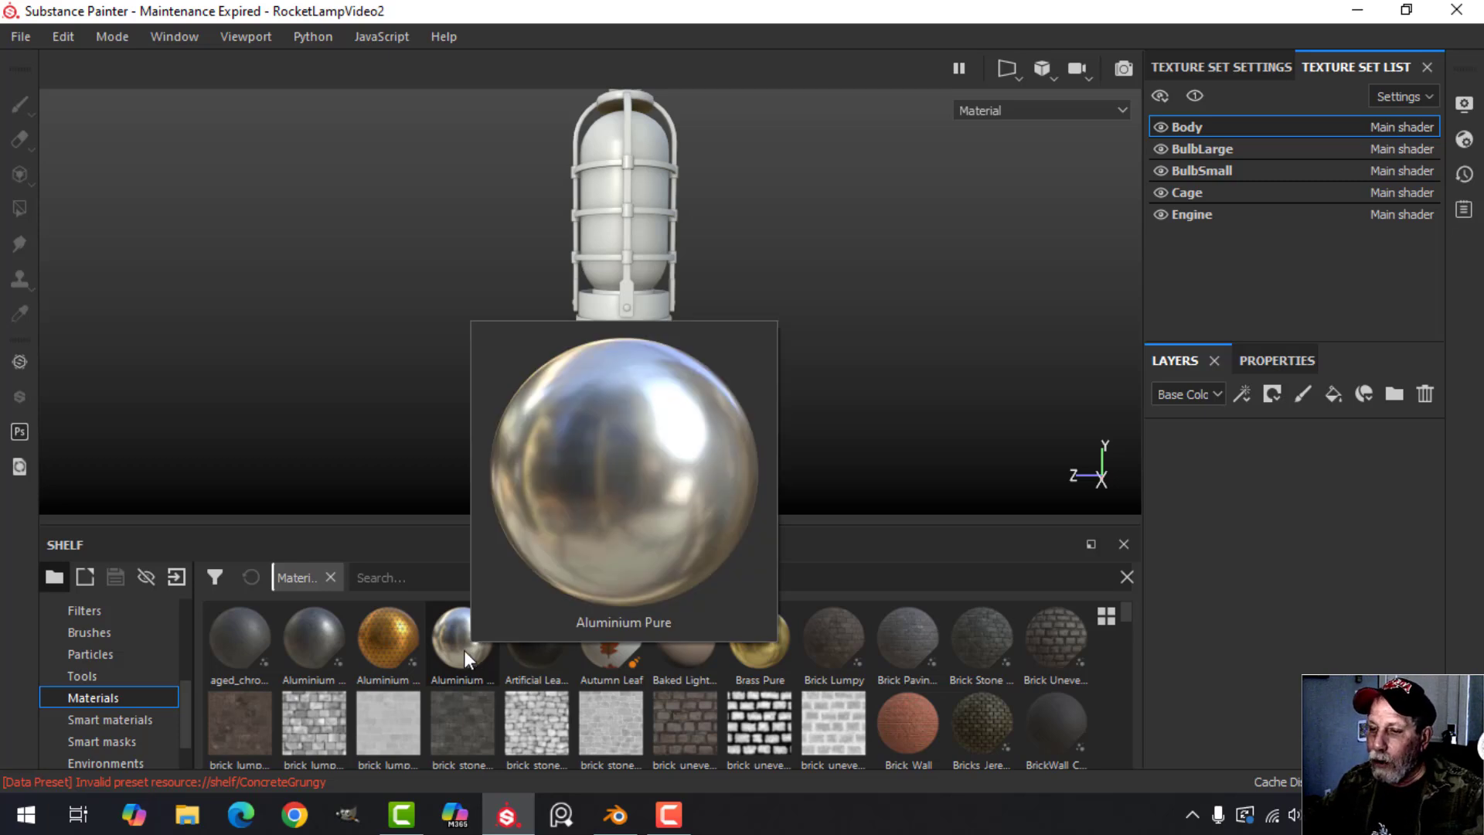
click(417, 579)
text(metal)
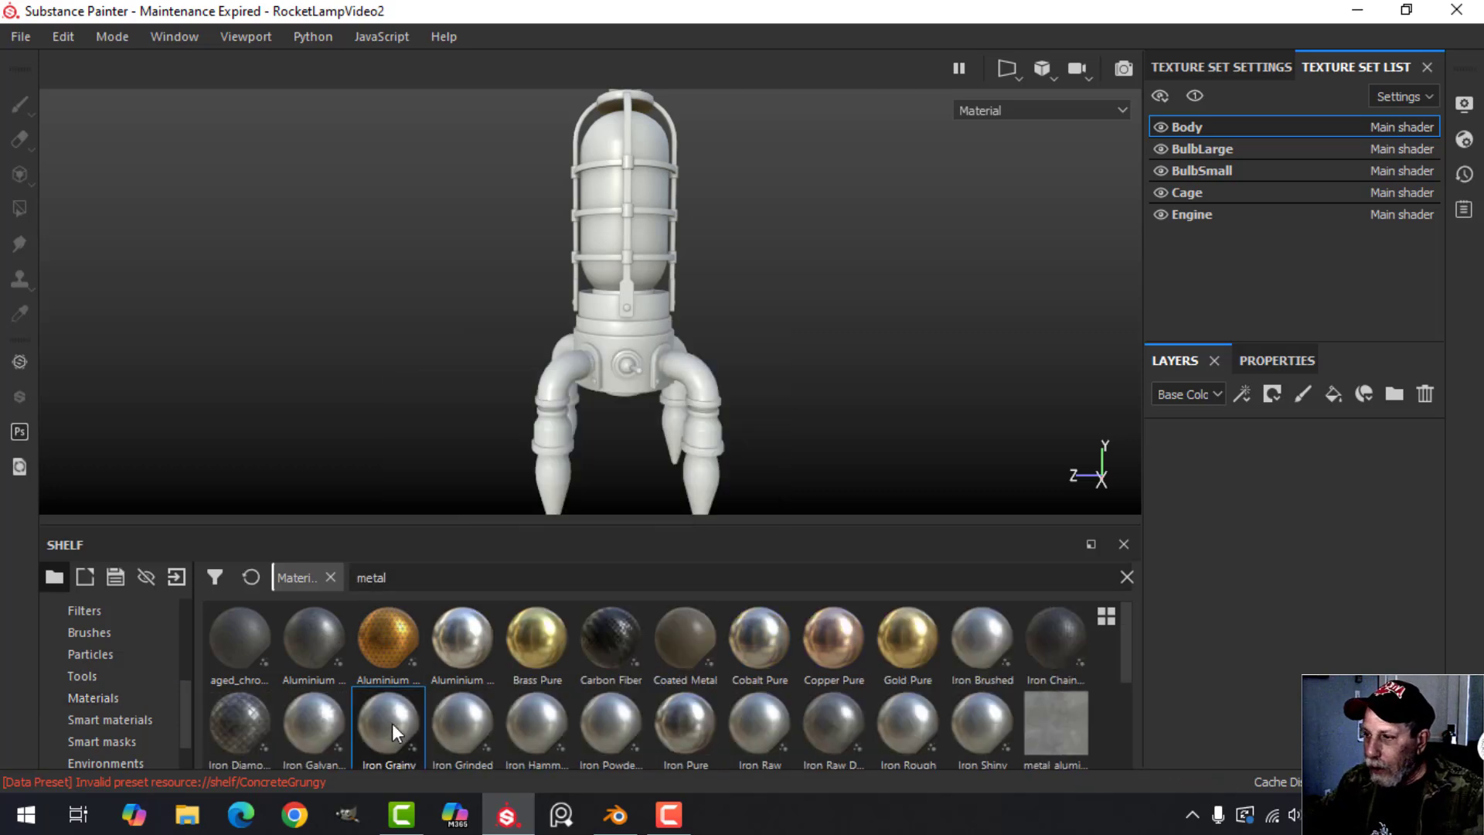
Apply the Iron Grainy material to the Body texture set and inspect it around the switch.
drag(392, 722, 1305, 541)
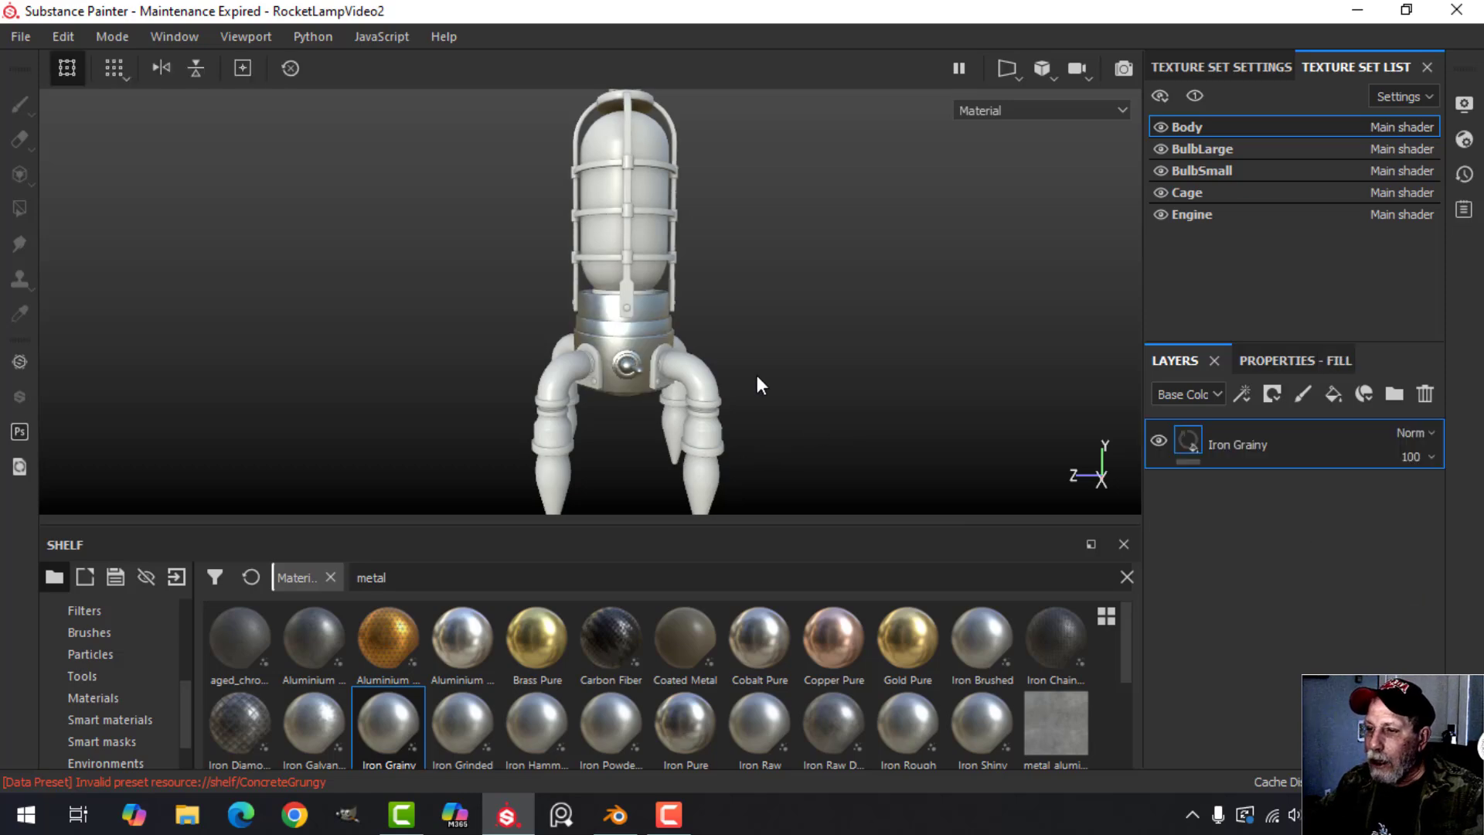
scroll(742, 402, up, 5)
alt+middle_drag(761, 310, 781, 290)
scroll(736, 335, up, 3)
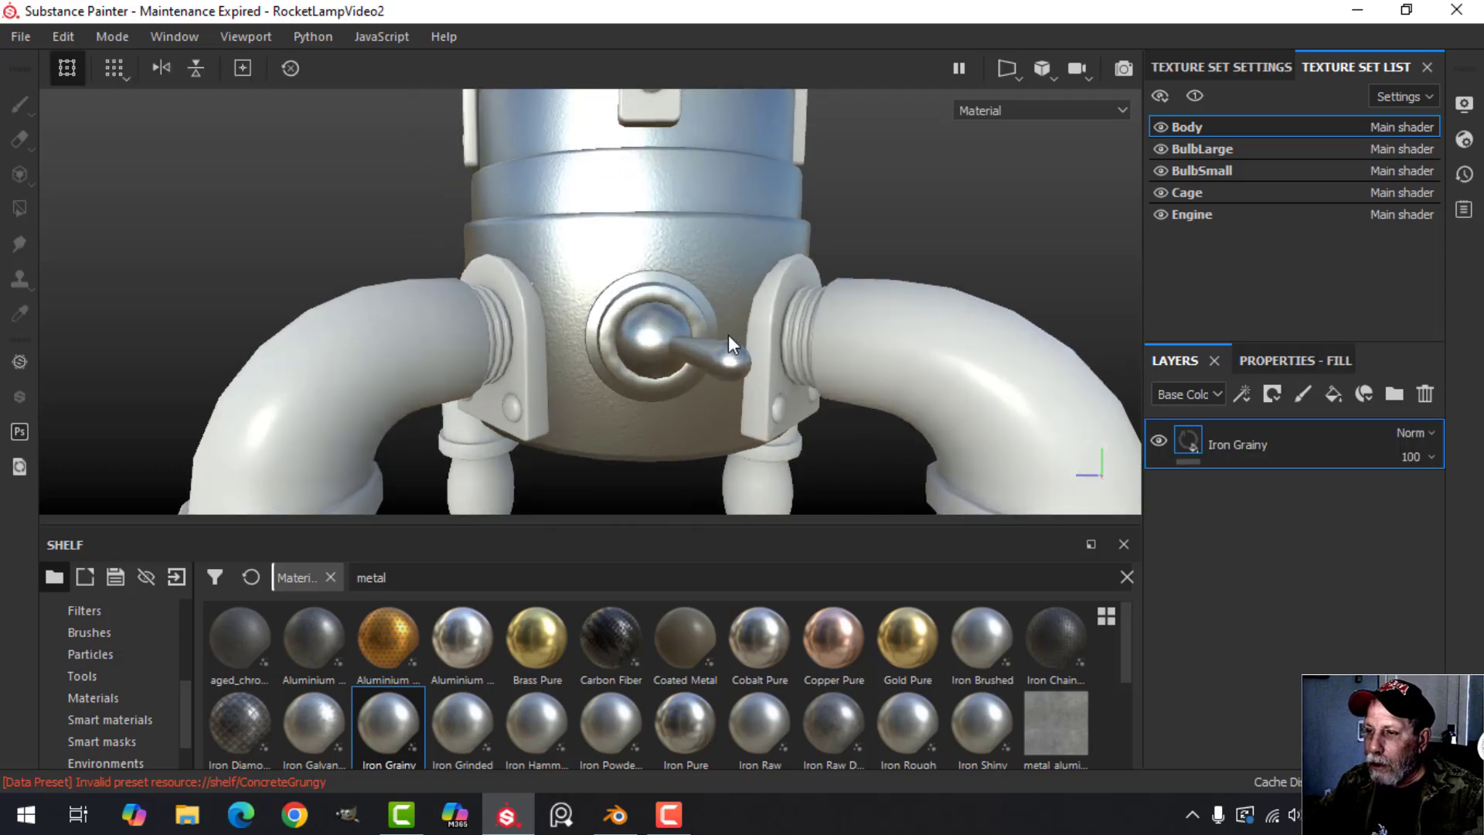
alt+drag(728, 336, 873, 363)
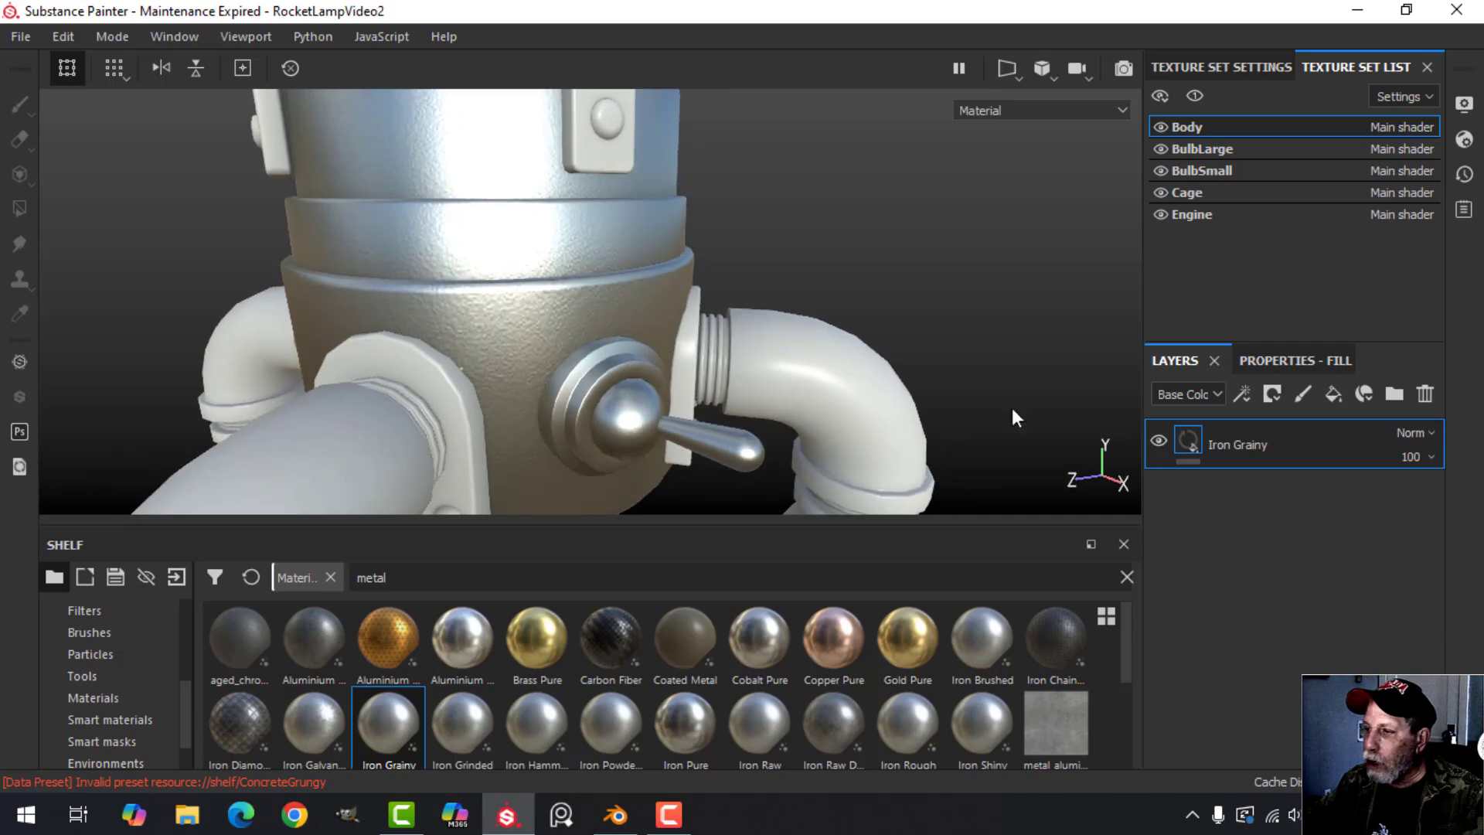
alt+drag(757, 344, 835, 371)
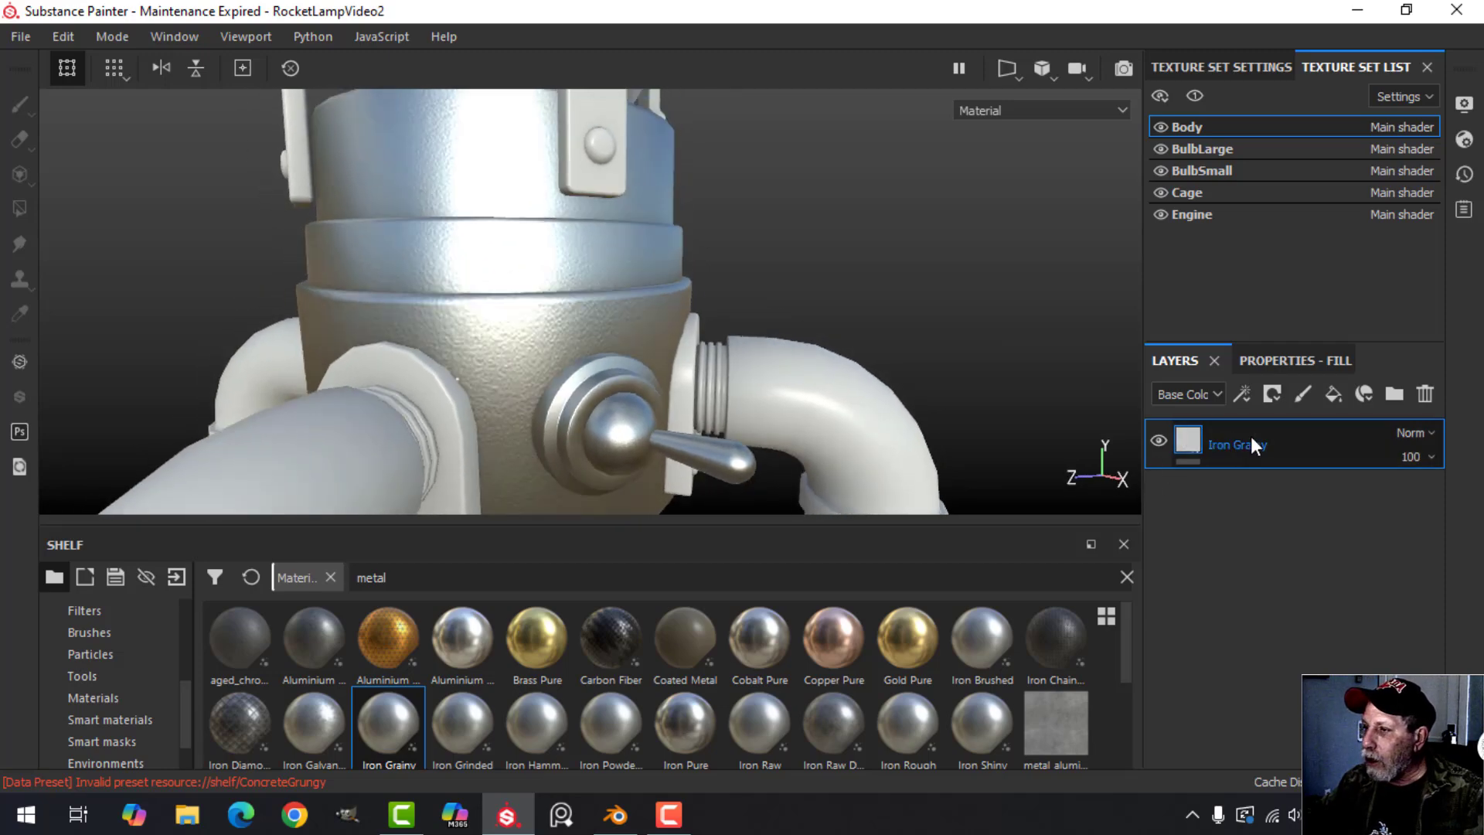
Set the Iron Grainy layer's roughness to about 0.395.
click(1273, 360)
click(1273, 631)
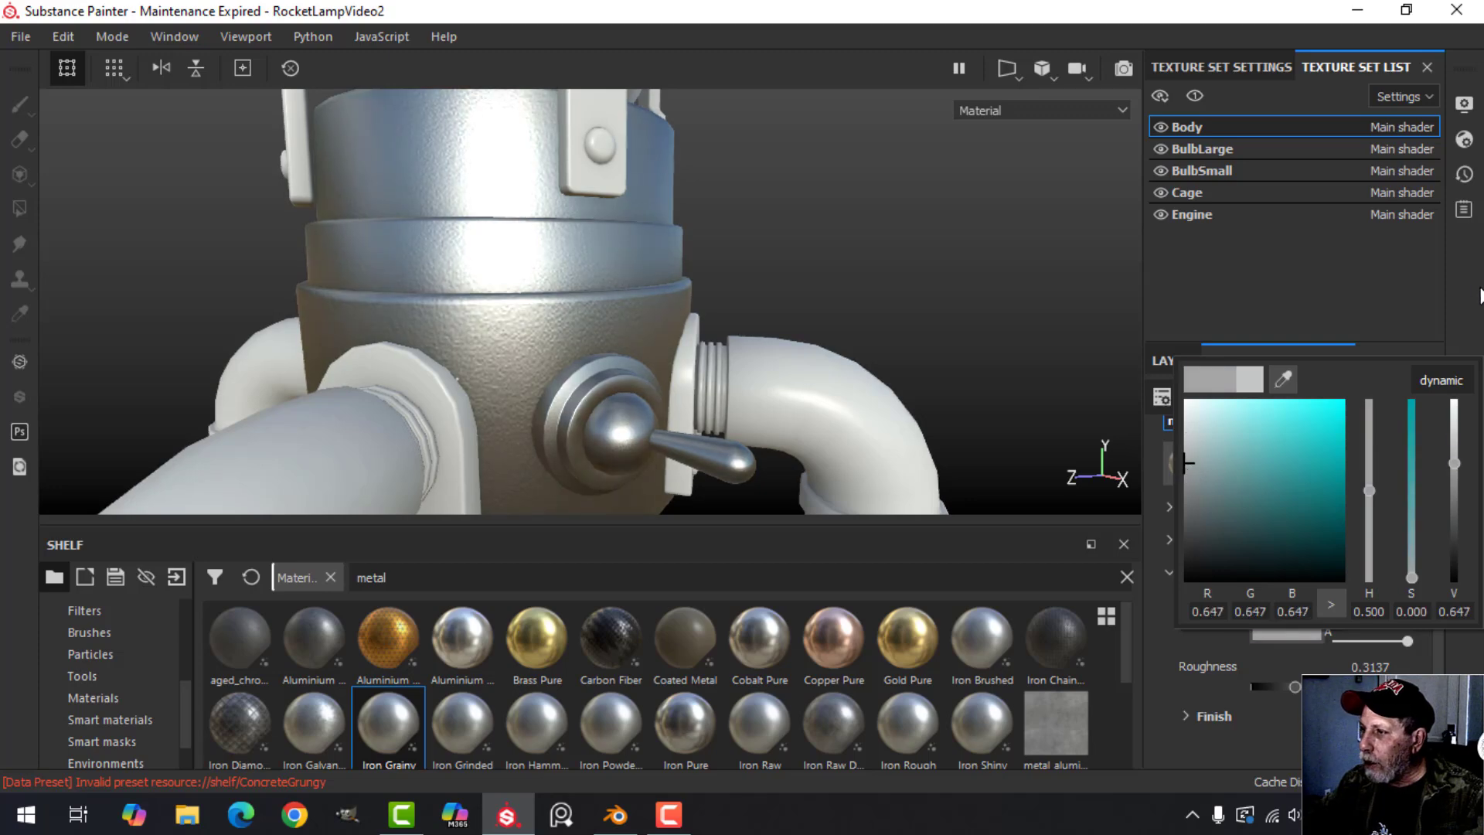
drag(1295, 686, 1315, 687)
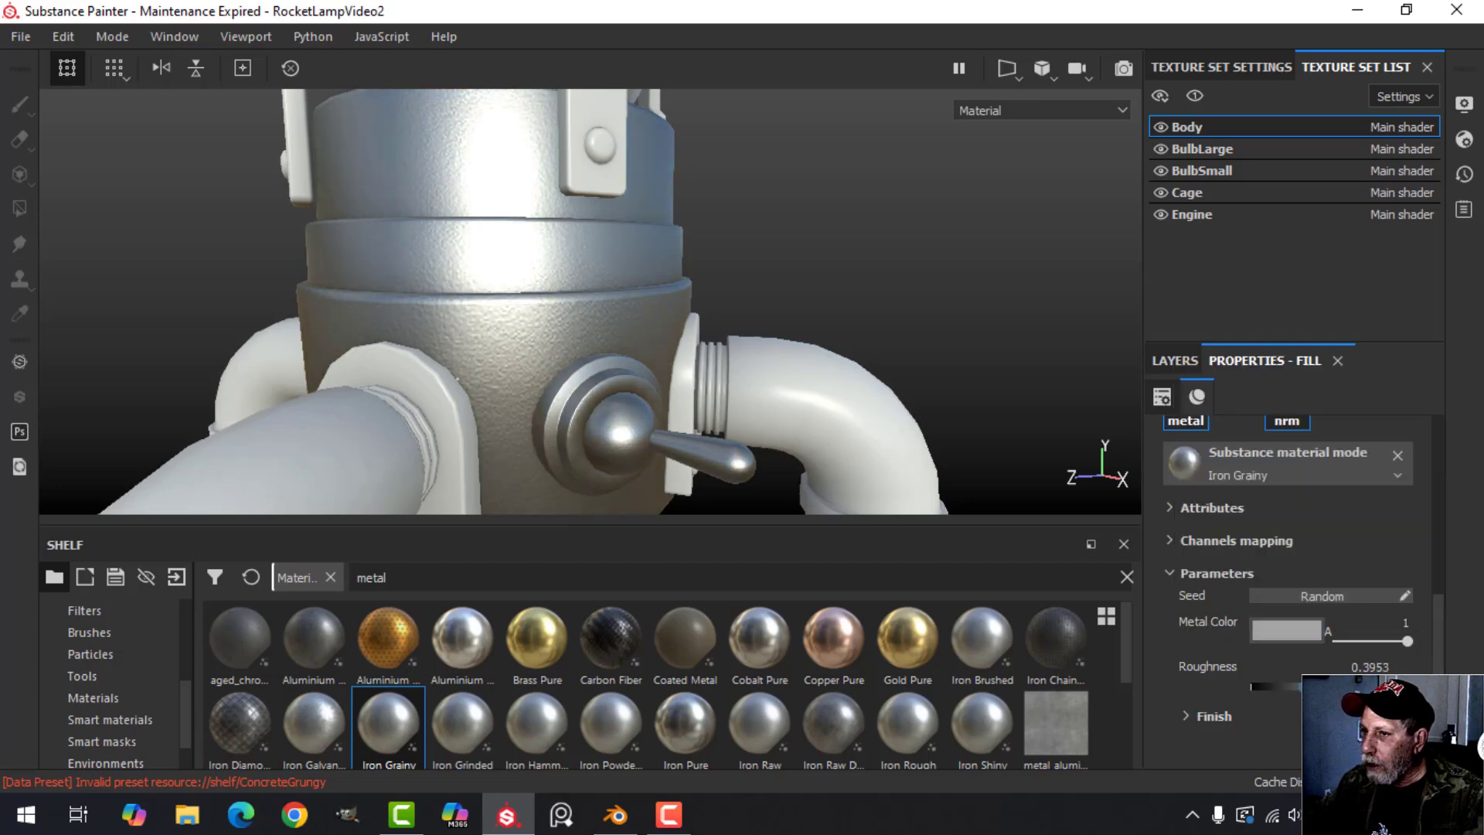
Add a fill layer above Iron Grainy with only the color and roughness channels enabled.
click(1176, 360)
click(1334, 395)
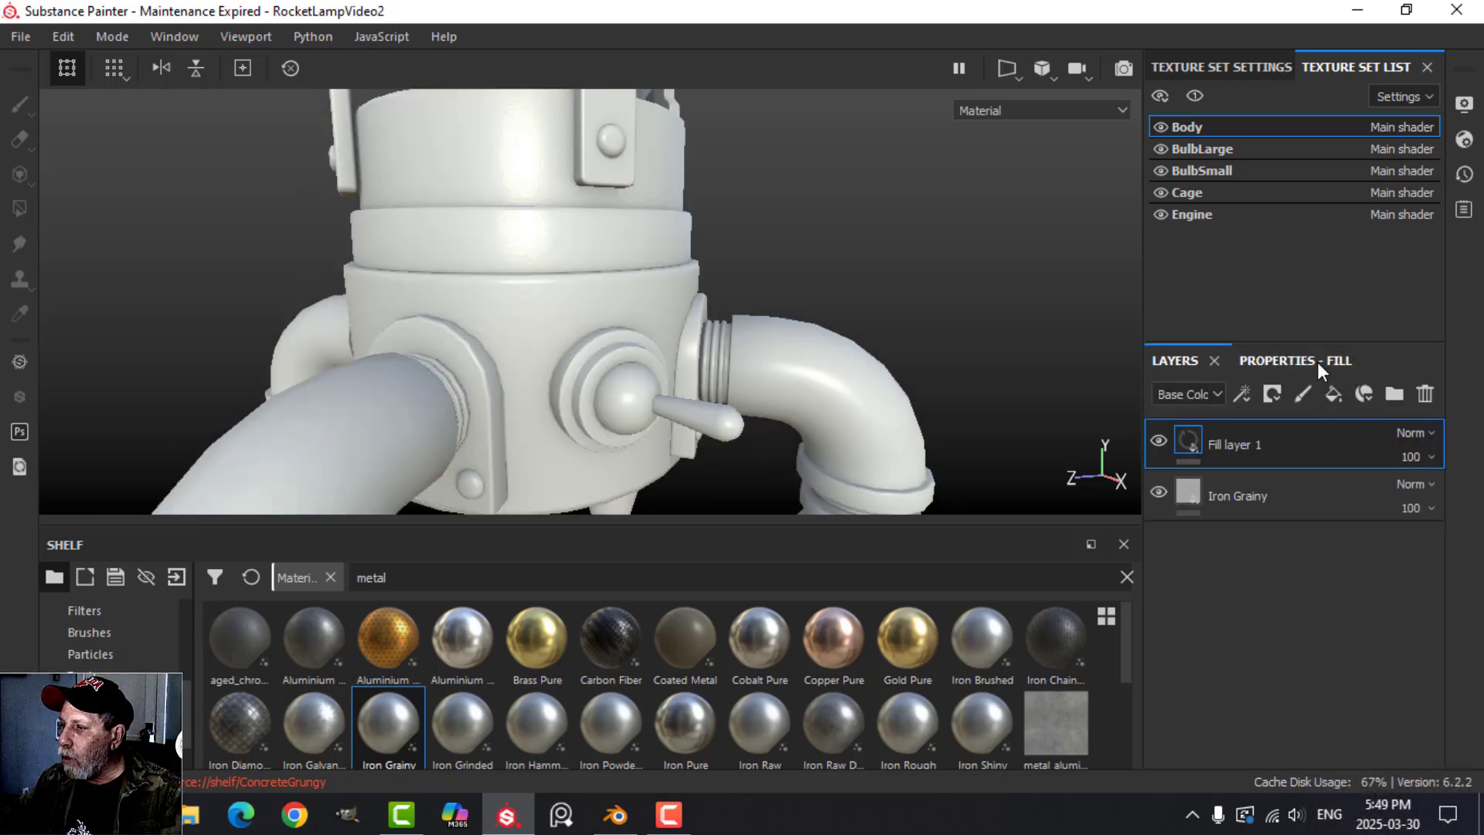
click(1317, 362)
alt+click(1189, 461)
click(1407, 462)
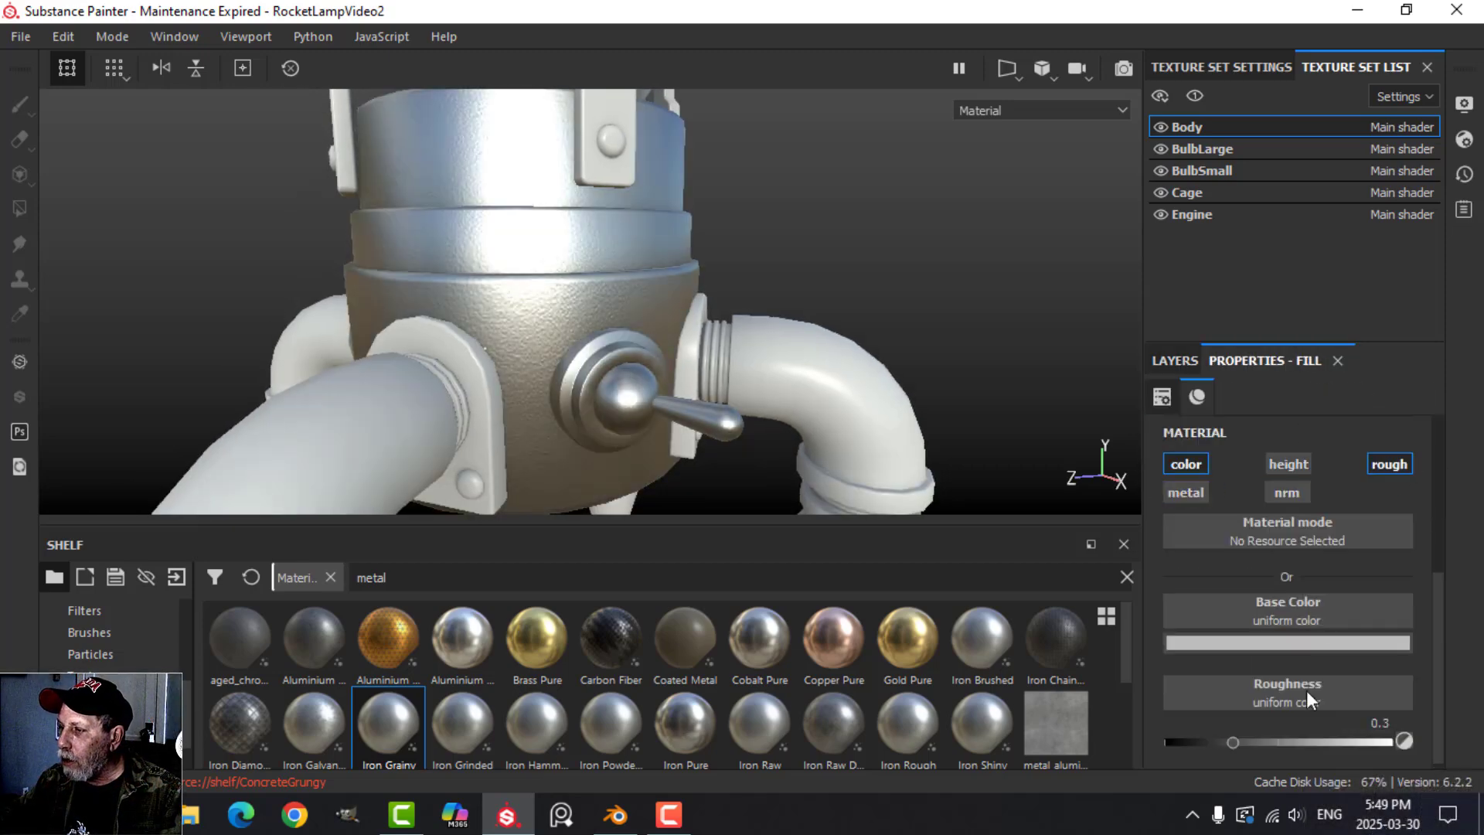
Give the new fill layer a roughness of 1 and a very dark brown base color.
drag(1234, 743, 1407, 738)
click(1329, 646)
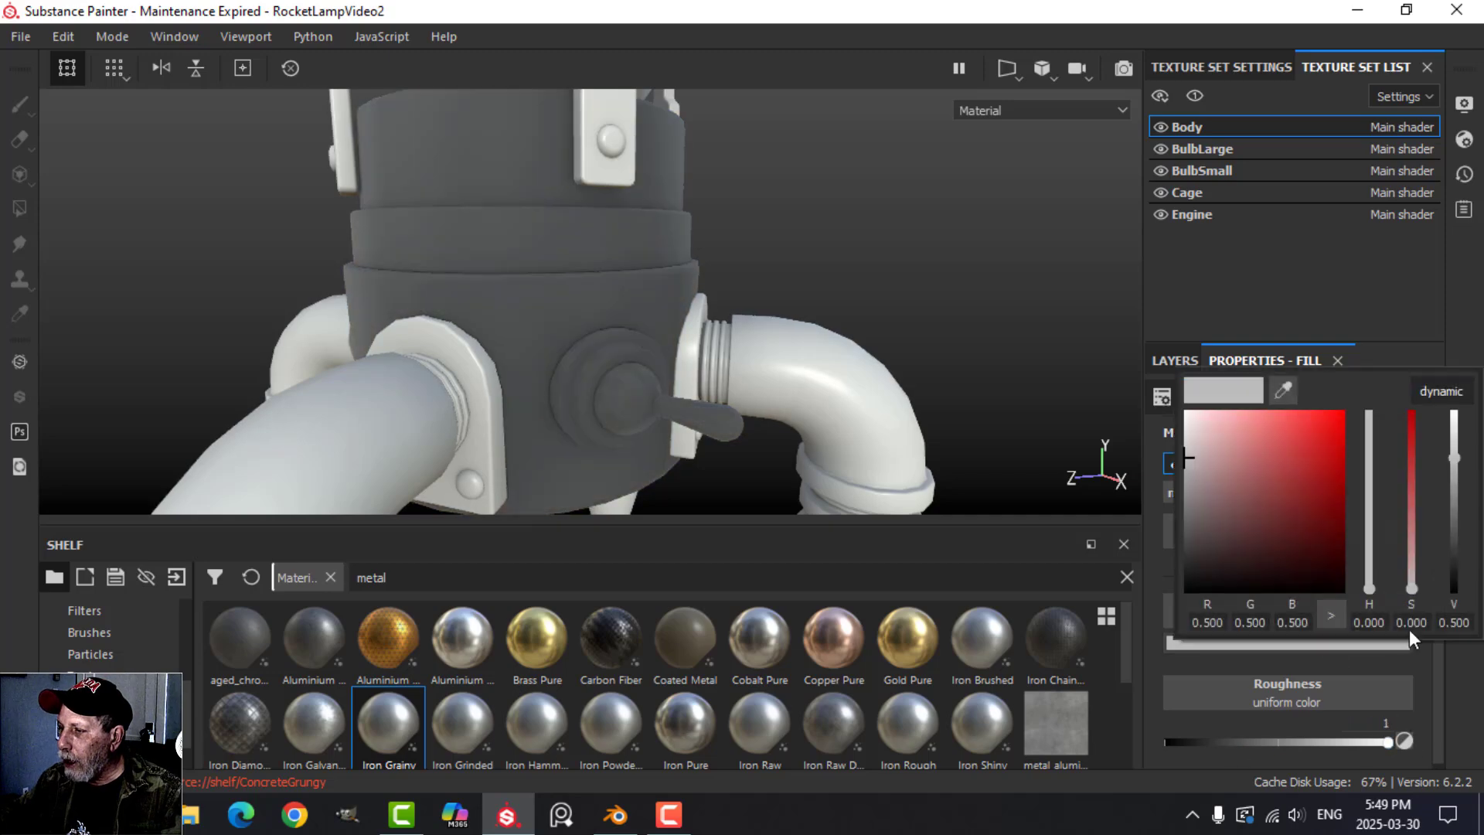
drag(1371, 591, 1366, 575)
click(1312, 564)
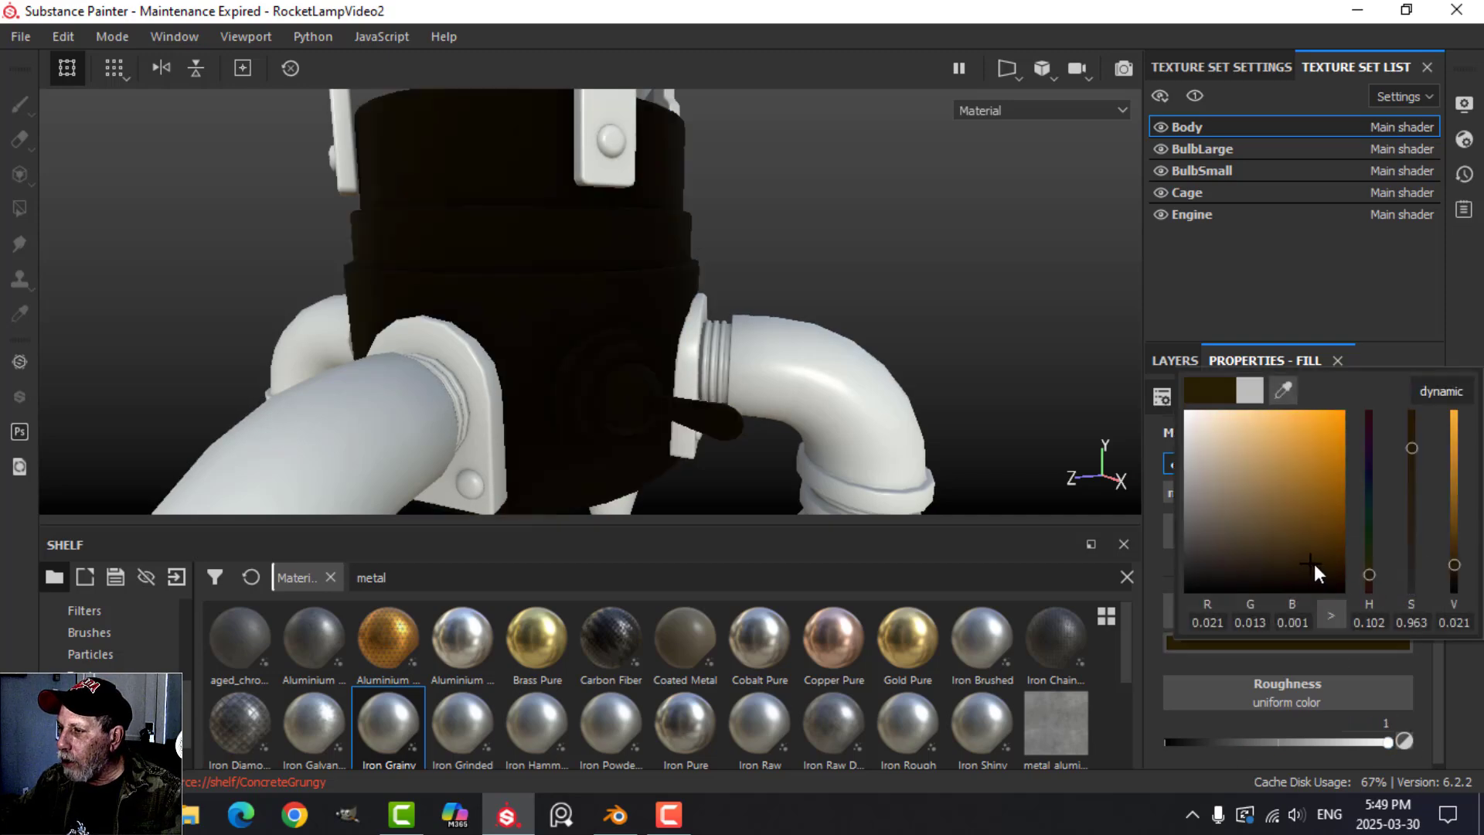
Add a black mask with an empty generator to the dark brown fill layer.
click(1169, 362)
click(1272, 395)
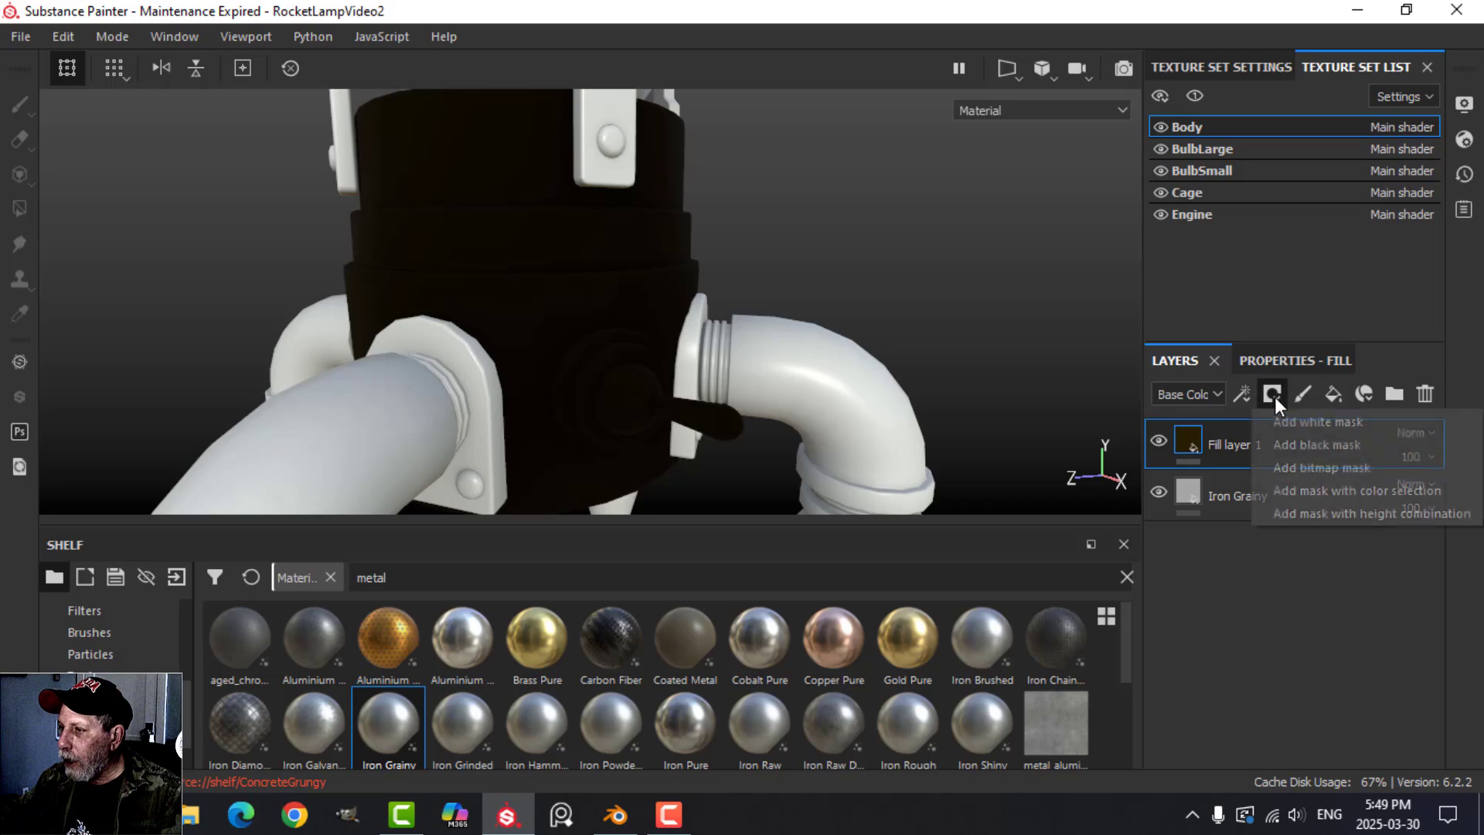
click(1297, 447)
click(1242, 394)
click(1282, 428)
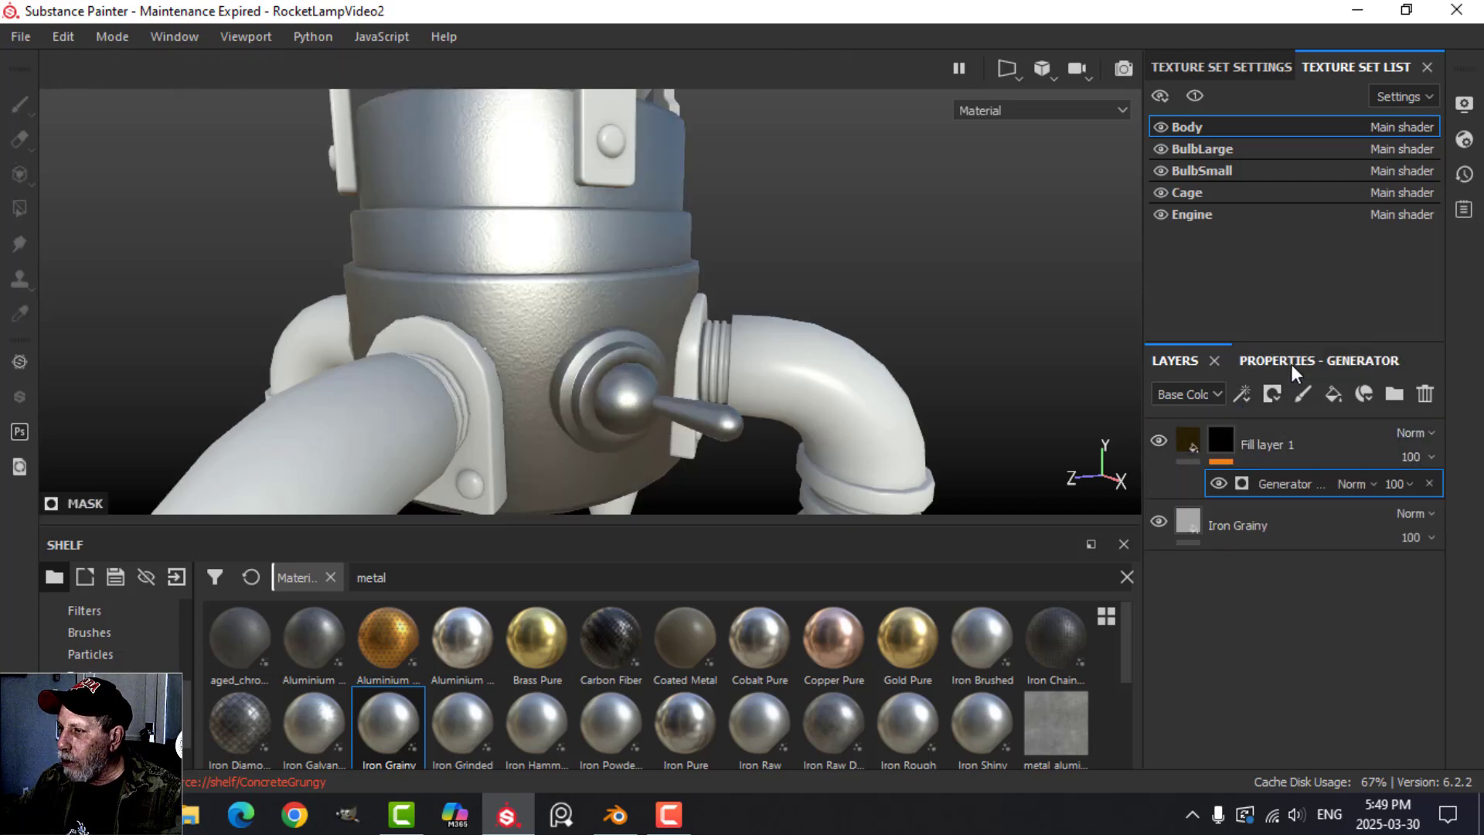
Use the Dirt generator in the brown layer's mask and set its Dirt Level to 0.6.
click(1291, 364)
click(1303, 455)
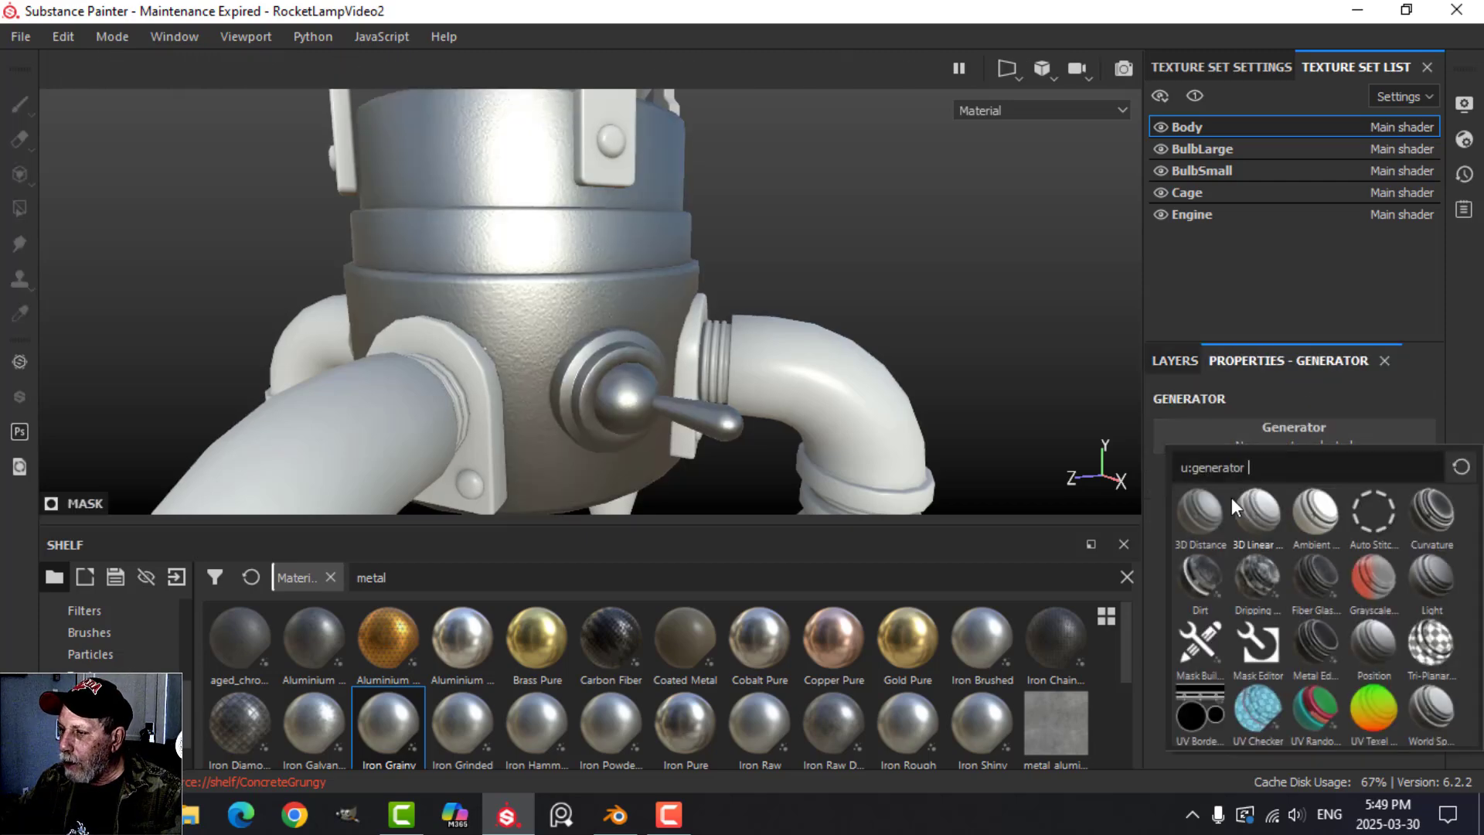
click(1199, 576)
drag(1363, 606, 1320, 597)
Examine the dirt effect on the body around the switch and leg mounts from several angles.
alt+drag(882, 239, 855, 341)
scroll(831, 332, down, 3)
scroll(832, 338, up, 4)
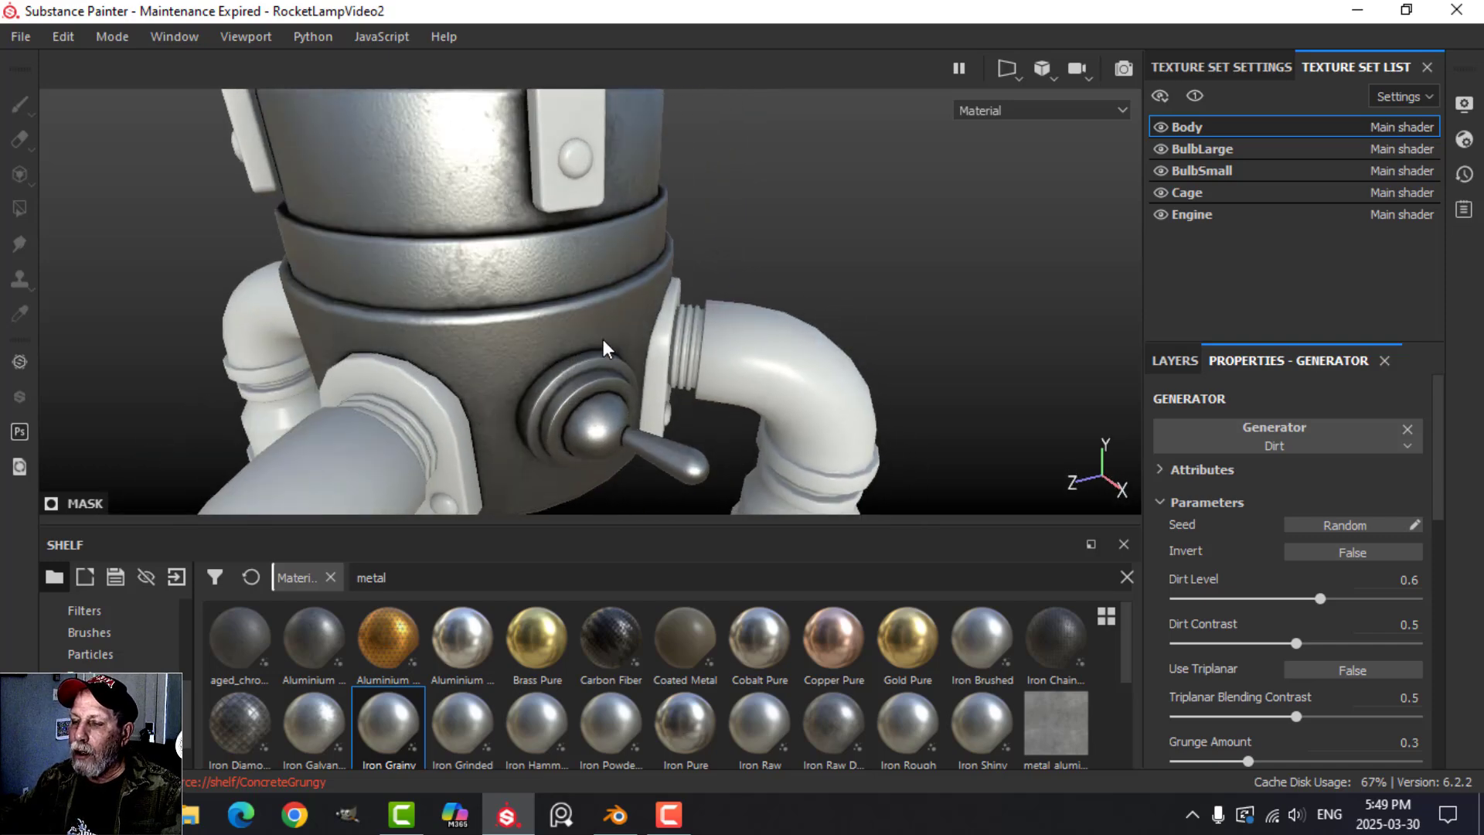
scroll(604, 349, down, 3)
alt+middle_drag(611, 340, 729, 324)
scroll(725, 332, down, 2)
alt+drag(732, 288, 744, 232)
alt+middle_drag(748, 348, 695, 292)
scroll(630, 293, up, 3)
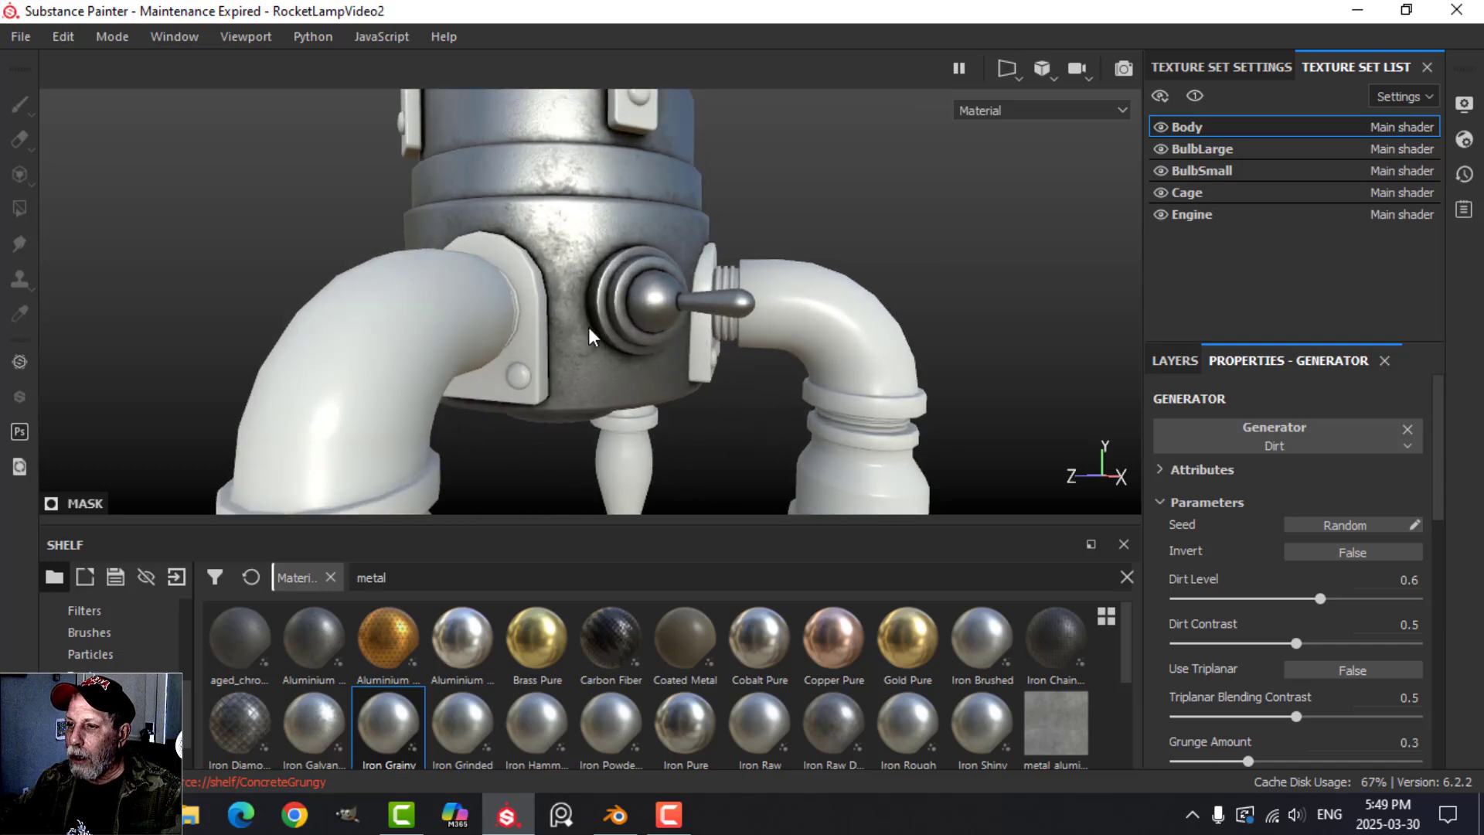
scroll(718, 360, down, 4)
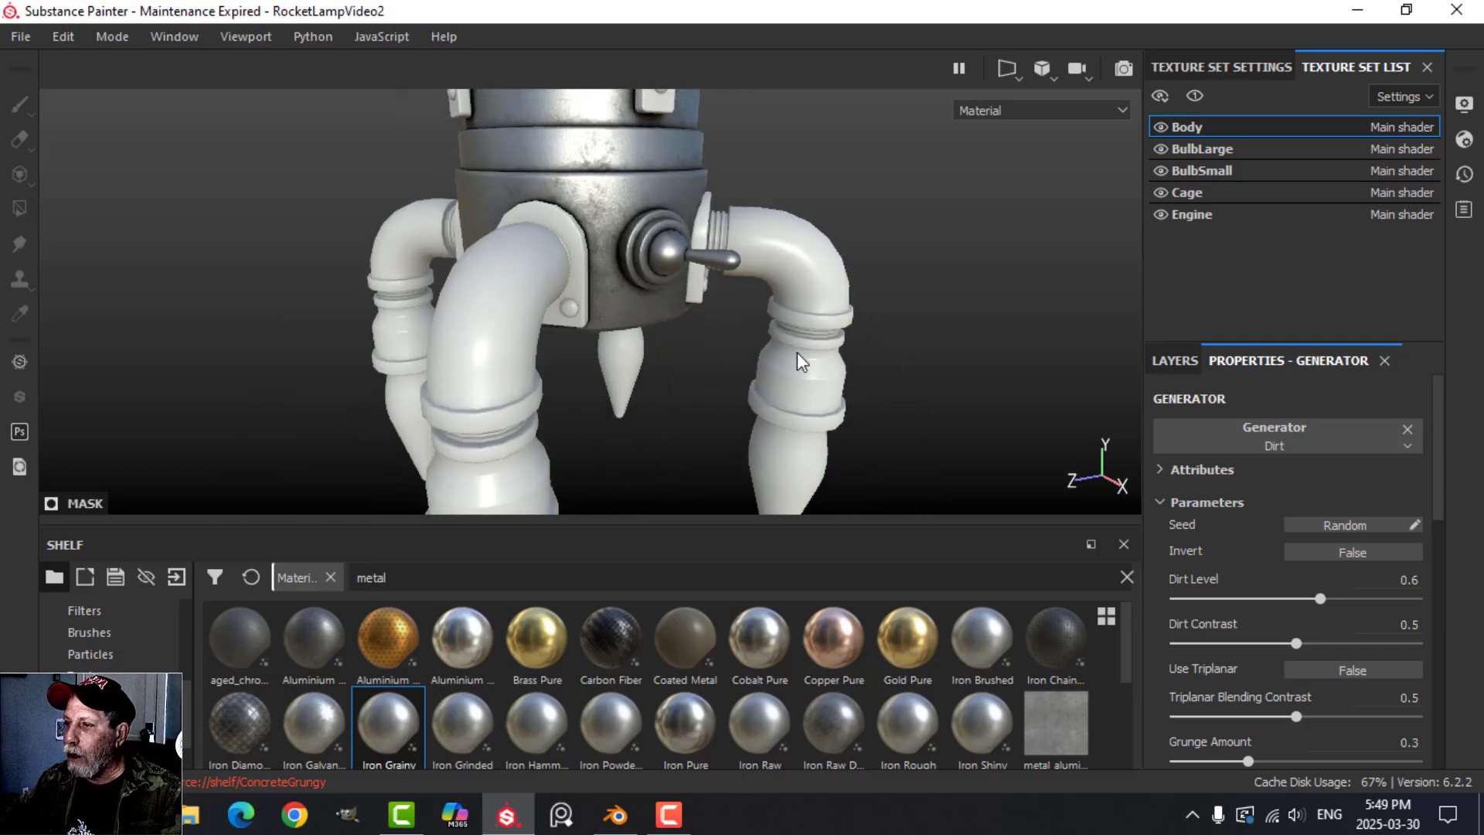
Add a second fill layer on top with only the color and height channels enabled.
click(1174, 360)
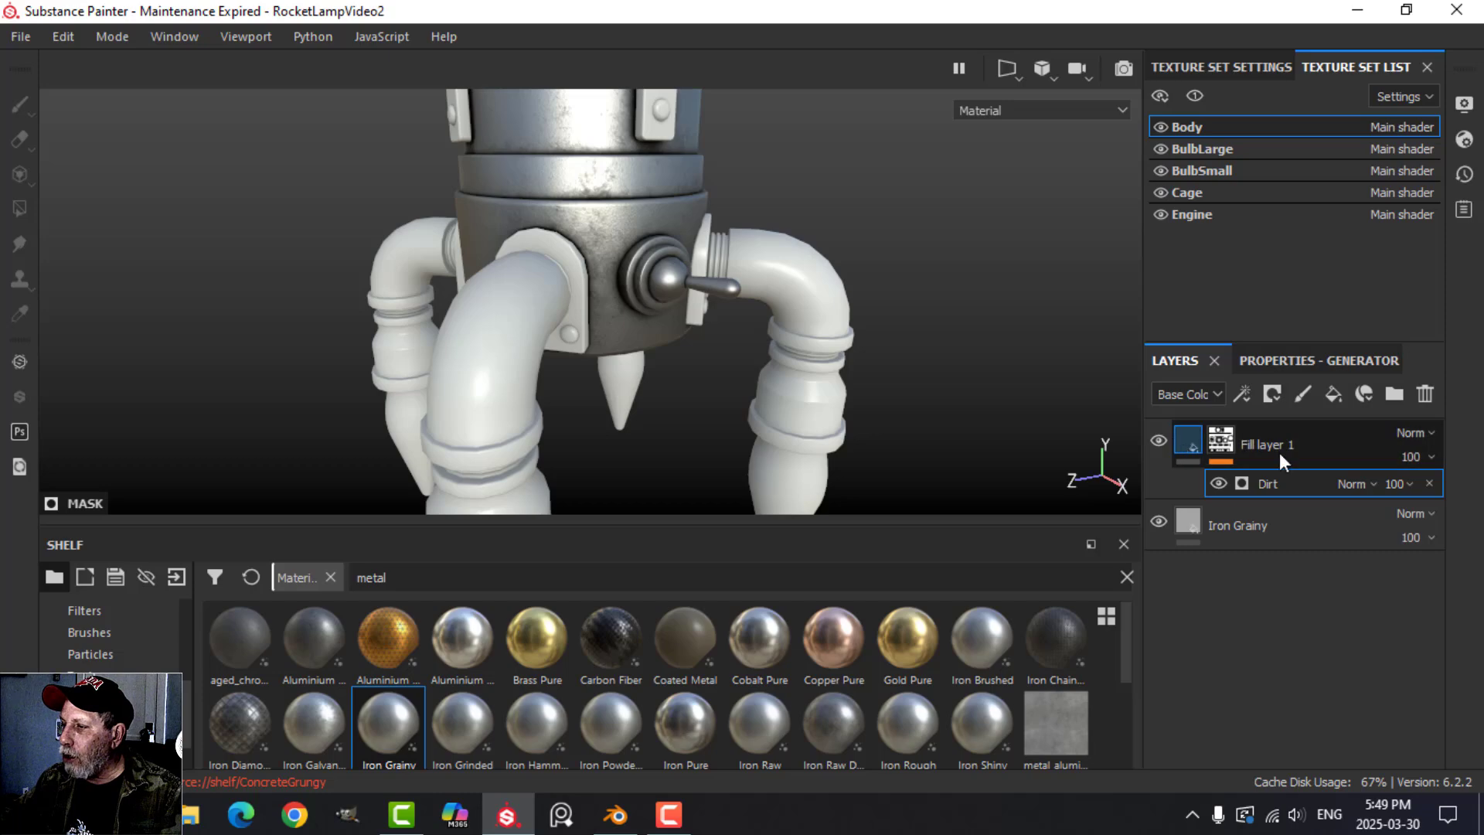
click(1333, 394)
click(1283, 360)
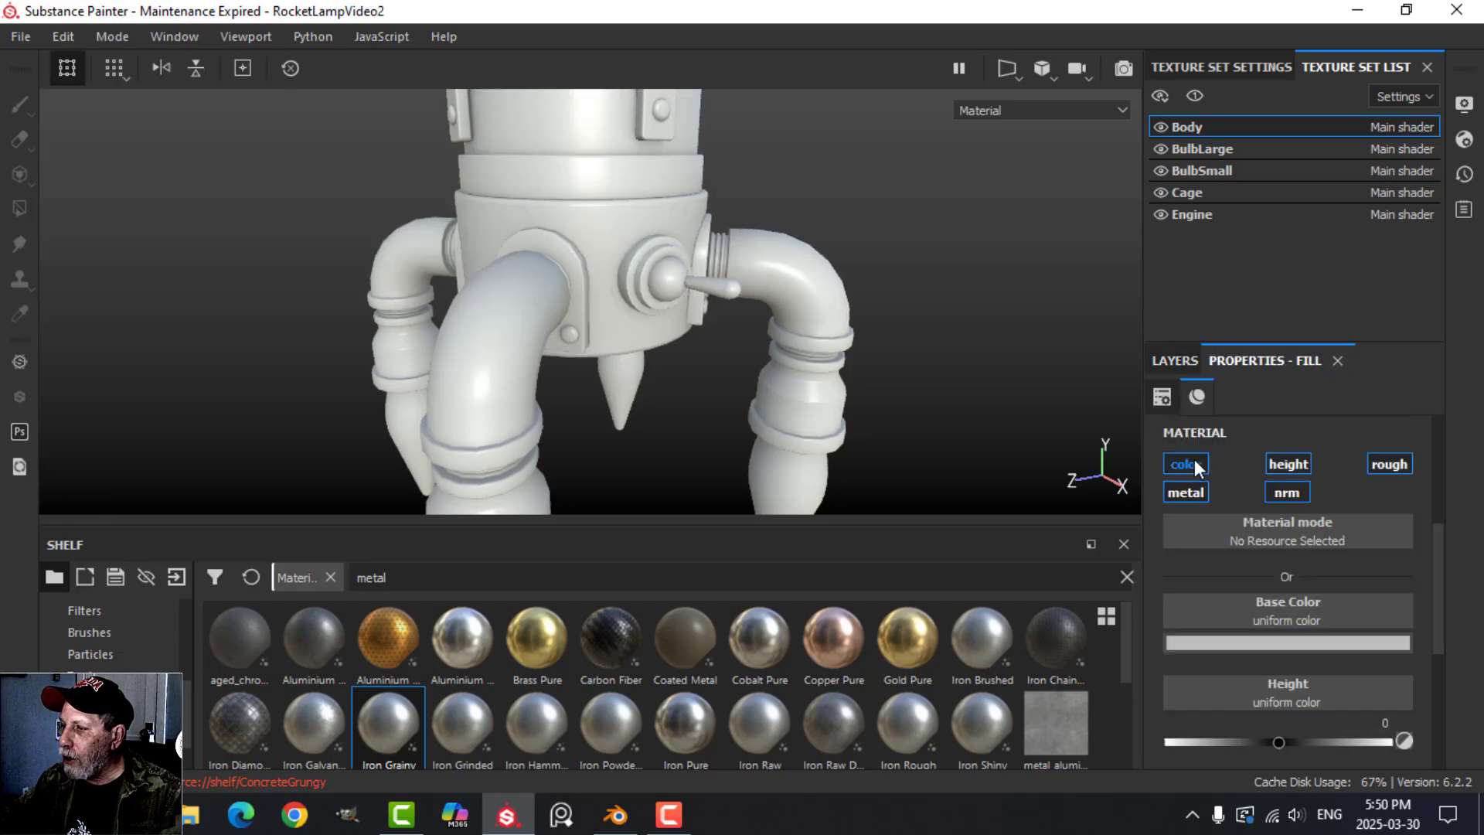
alt+click(1195, 462)
click(1302, 462)
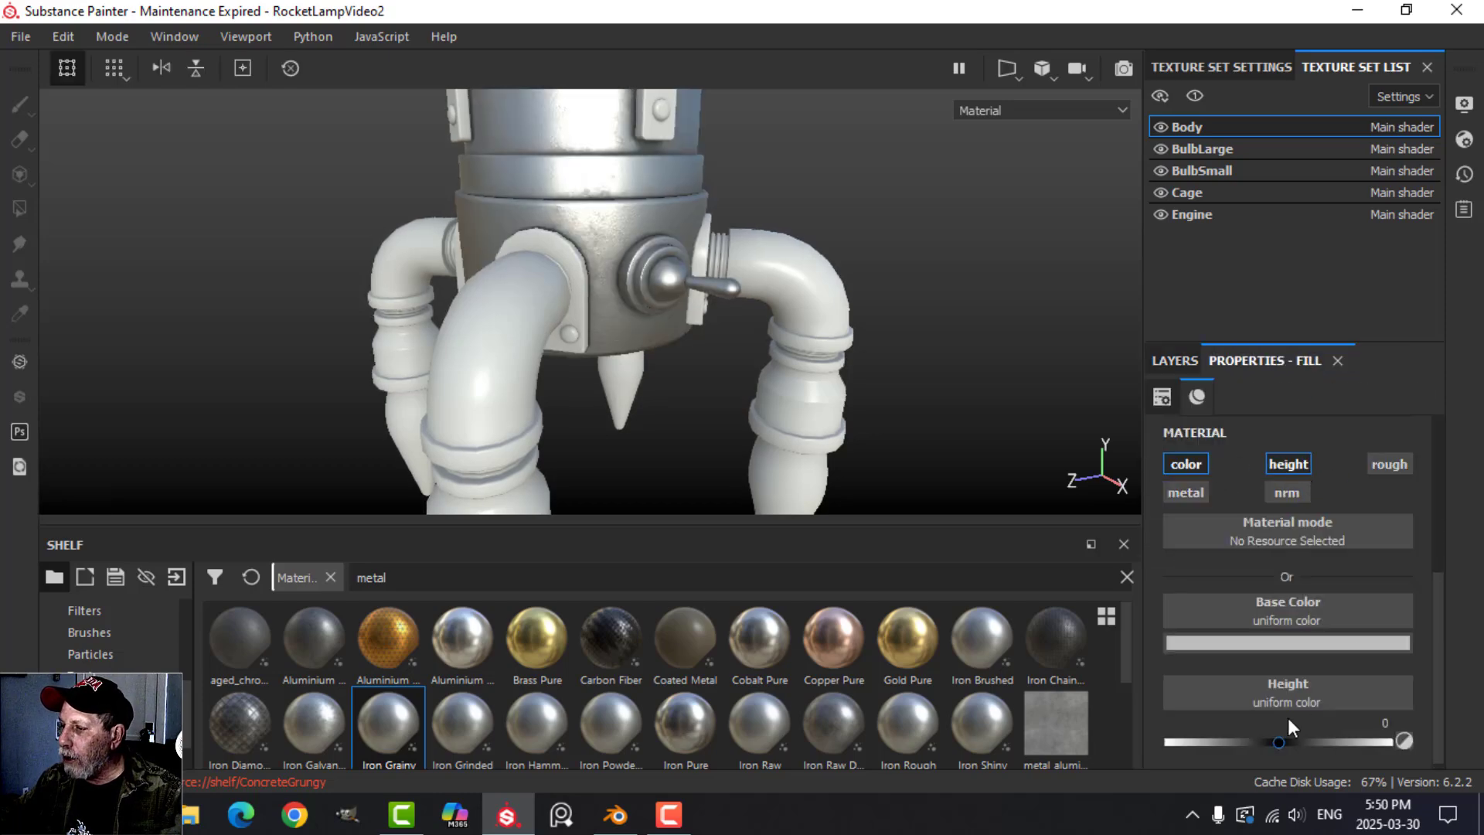
Give the second fill layer a near-black base color and a height of about -0.048.
click(1259, 642)
click(1184, 570)
drag(1183, 571, 1181, 570)
click(1460, 358)
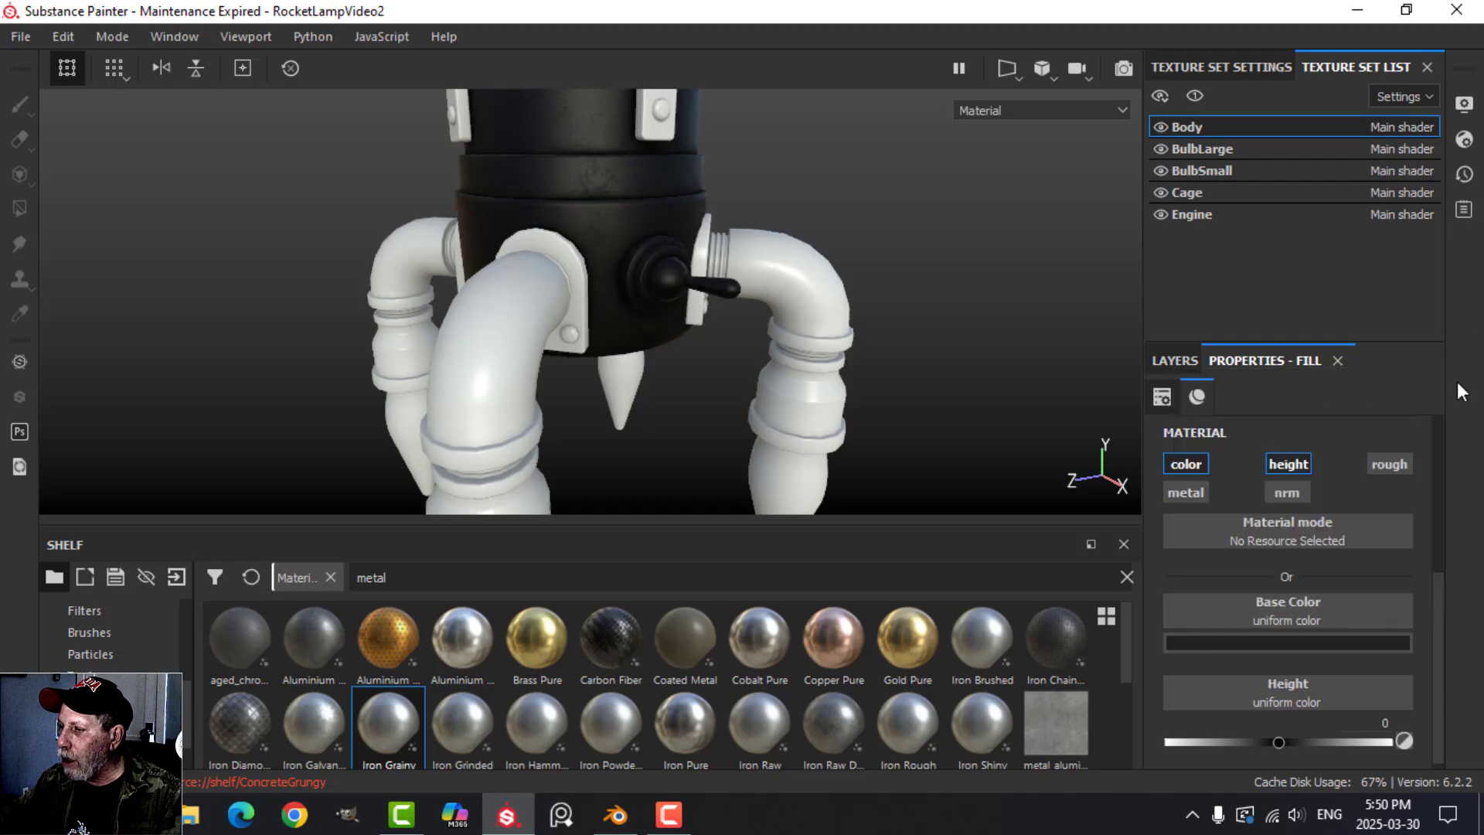
drag(1280, 741, 1273, 736)
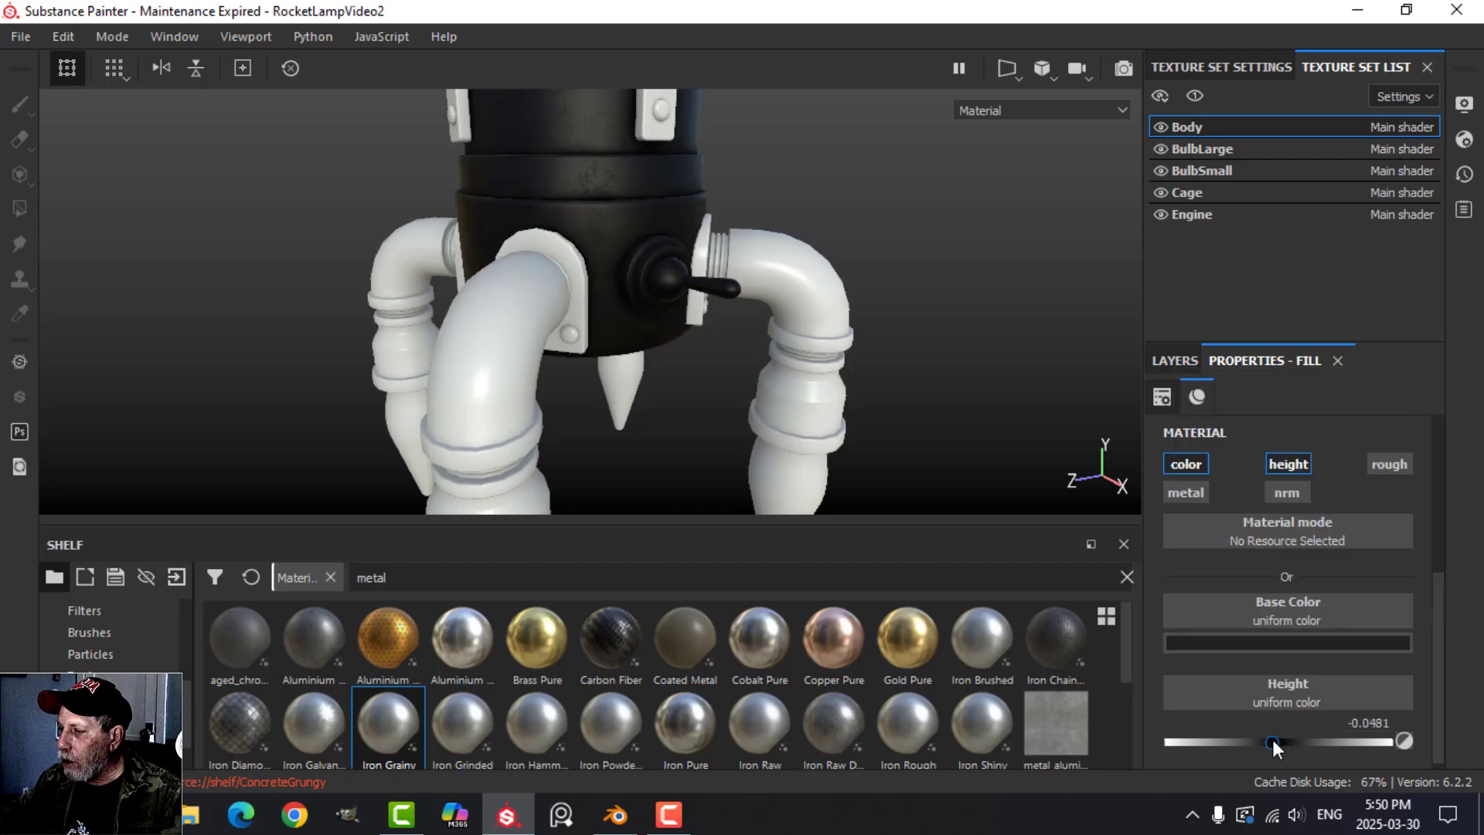
Add a black mask to the near-black fill layer and put a fill effect in it.
click(1175, 360)
click(1274, 395)
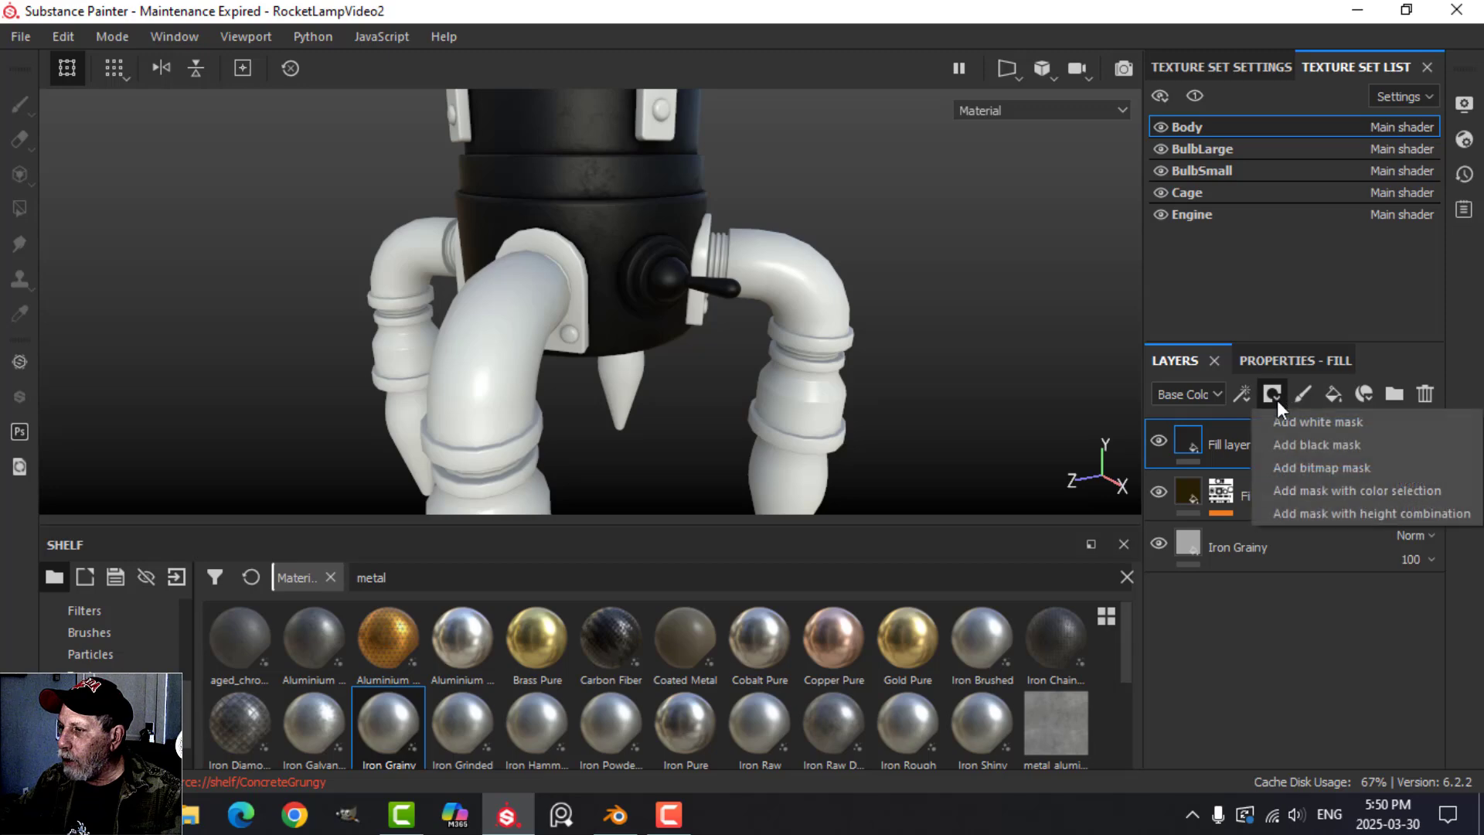
click(1301, 447)
click(1242, 394)
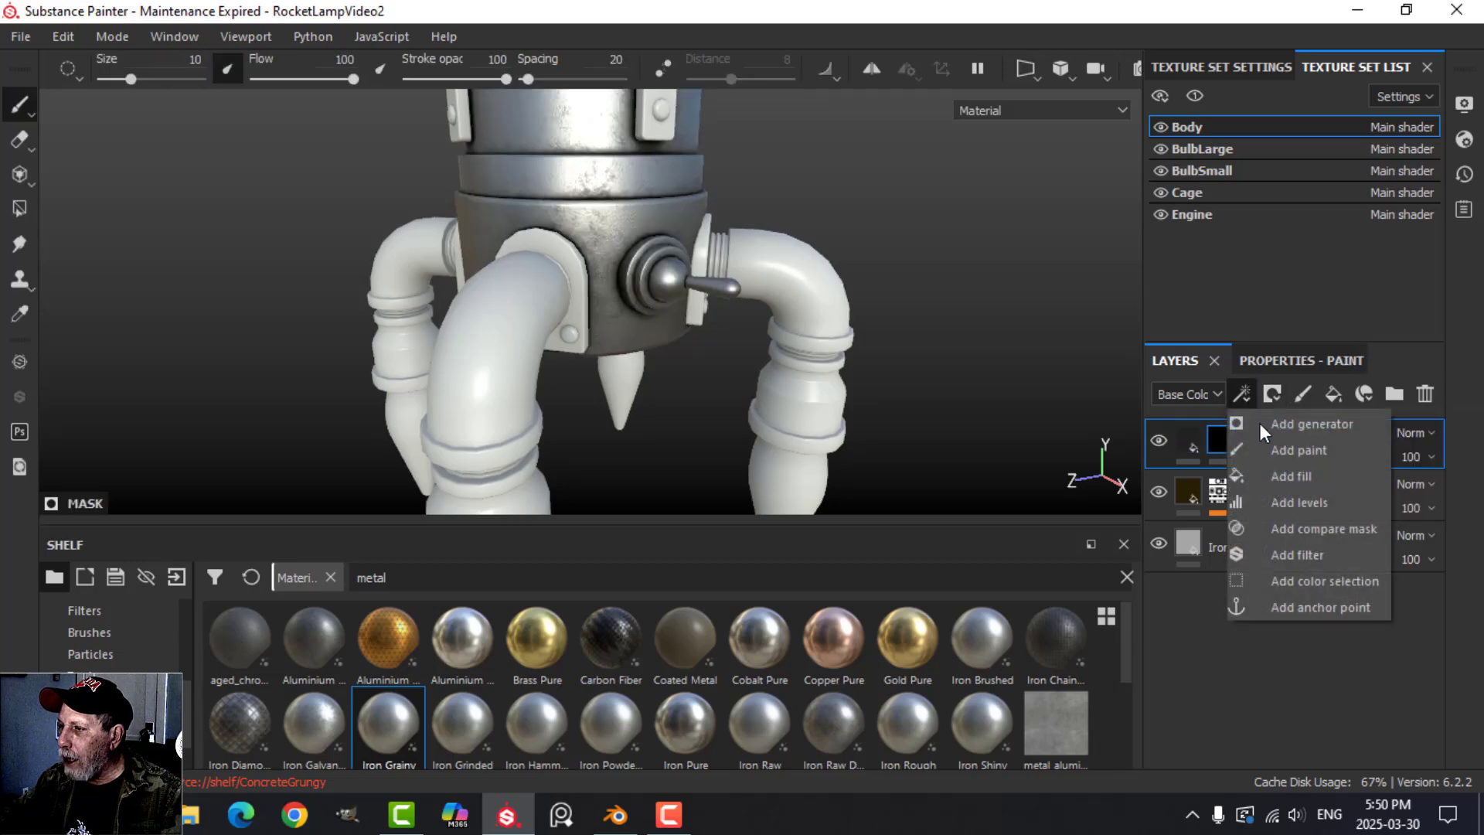
click(1281, 476)
Search the grayscale textures for "scra" and assign a grunge scratches texture to the mask fill.
click(1283, 498)
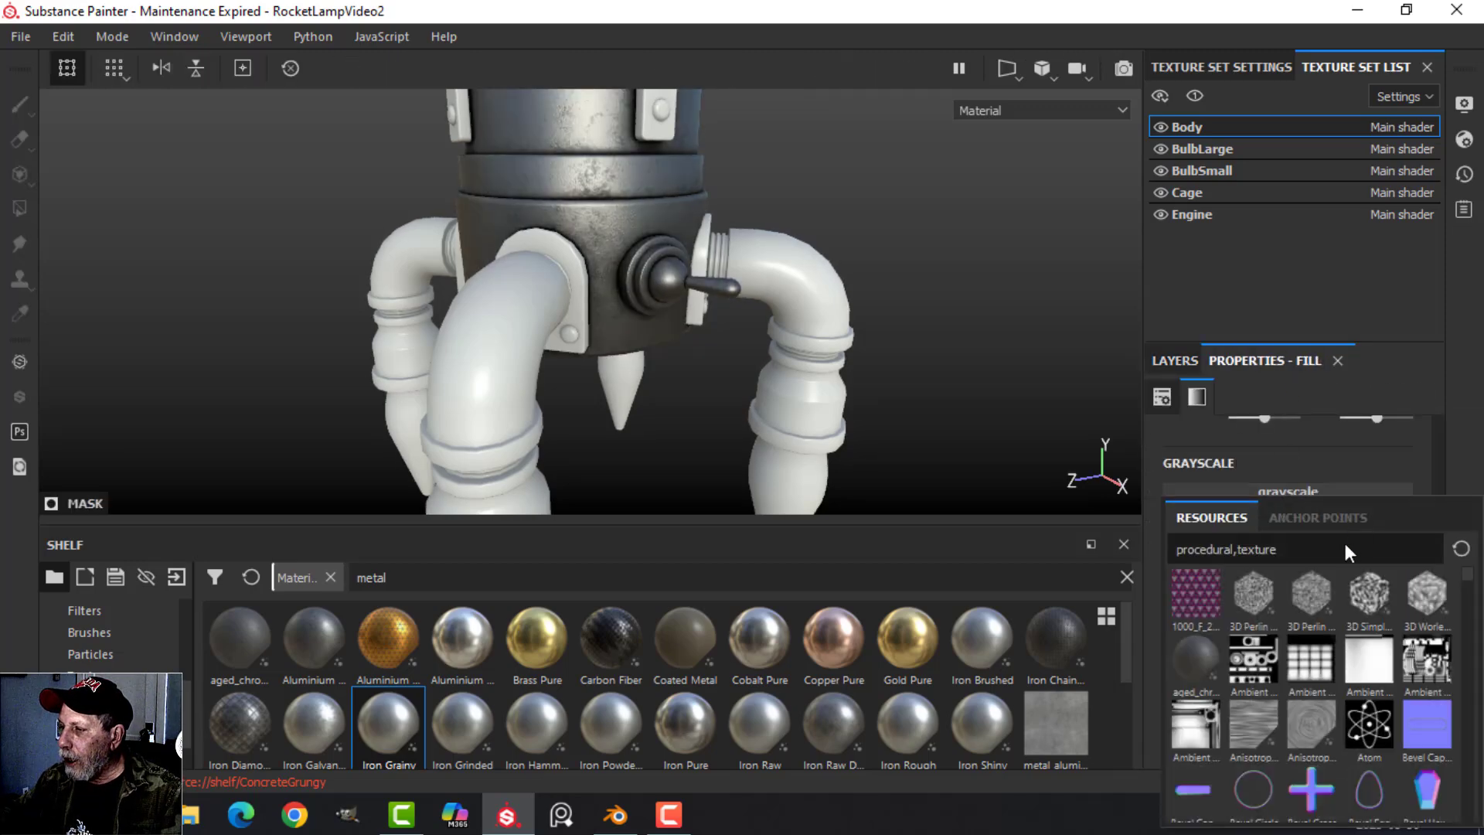
text(scra)
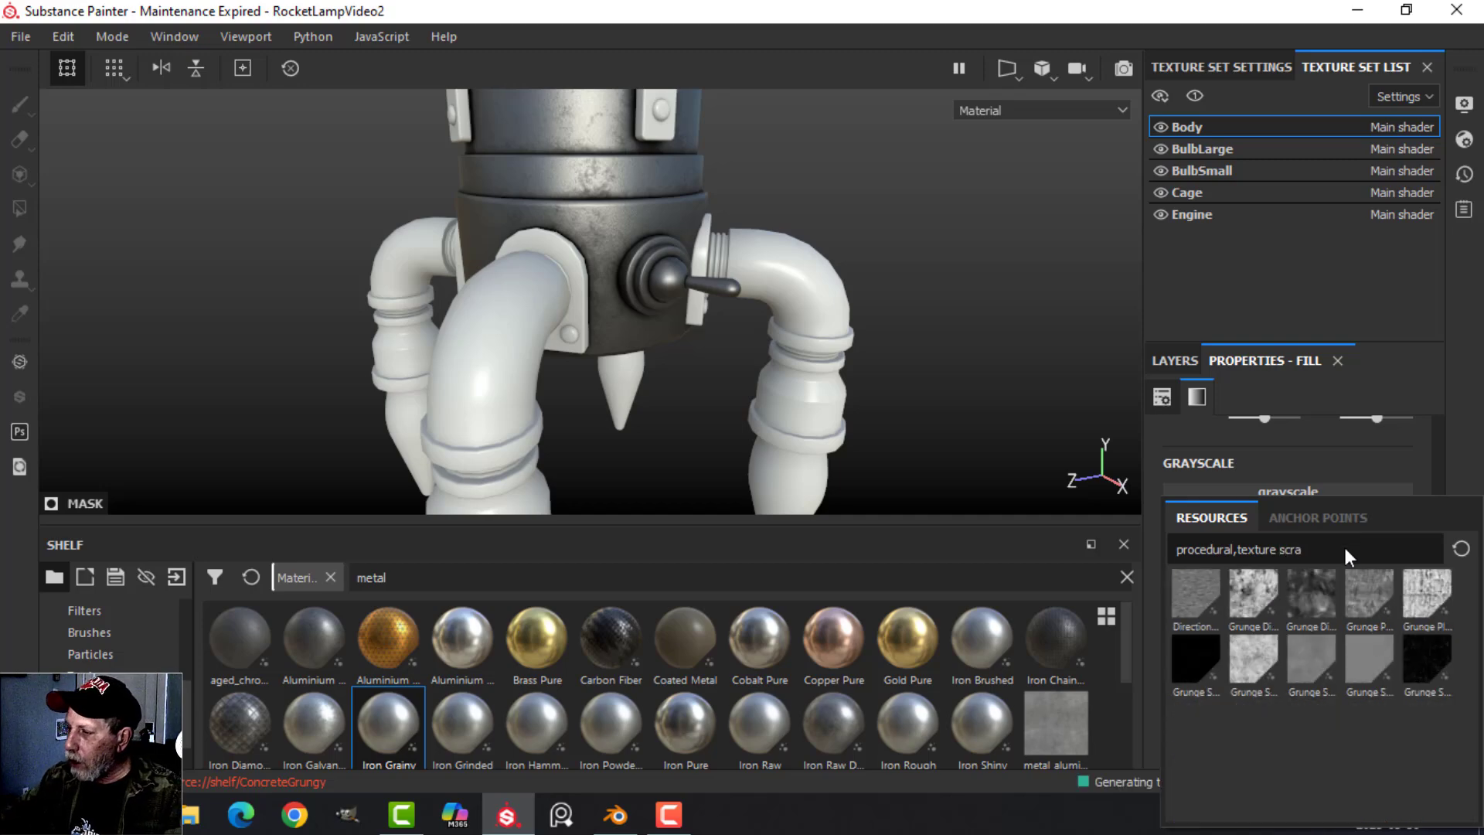
click(1417, 655)
Set the scratch texture's Balance to 0.26, randomize its seed and check the scratches on the body.
alt+drag(914, 307, 920, 344)
drag(1292, 697, 1241, 693)
scroll(1328, 671, down, 3)
scroll(1314, 673, down, 3)
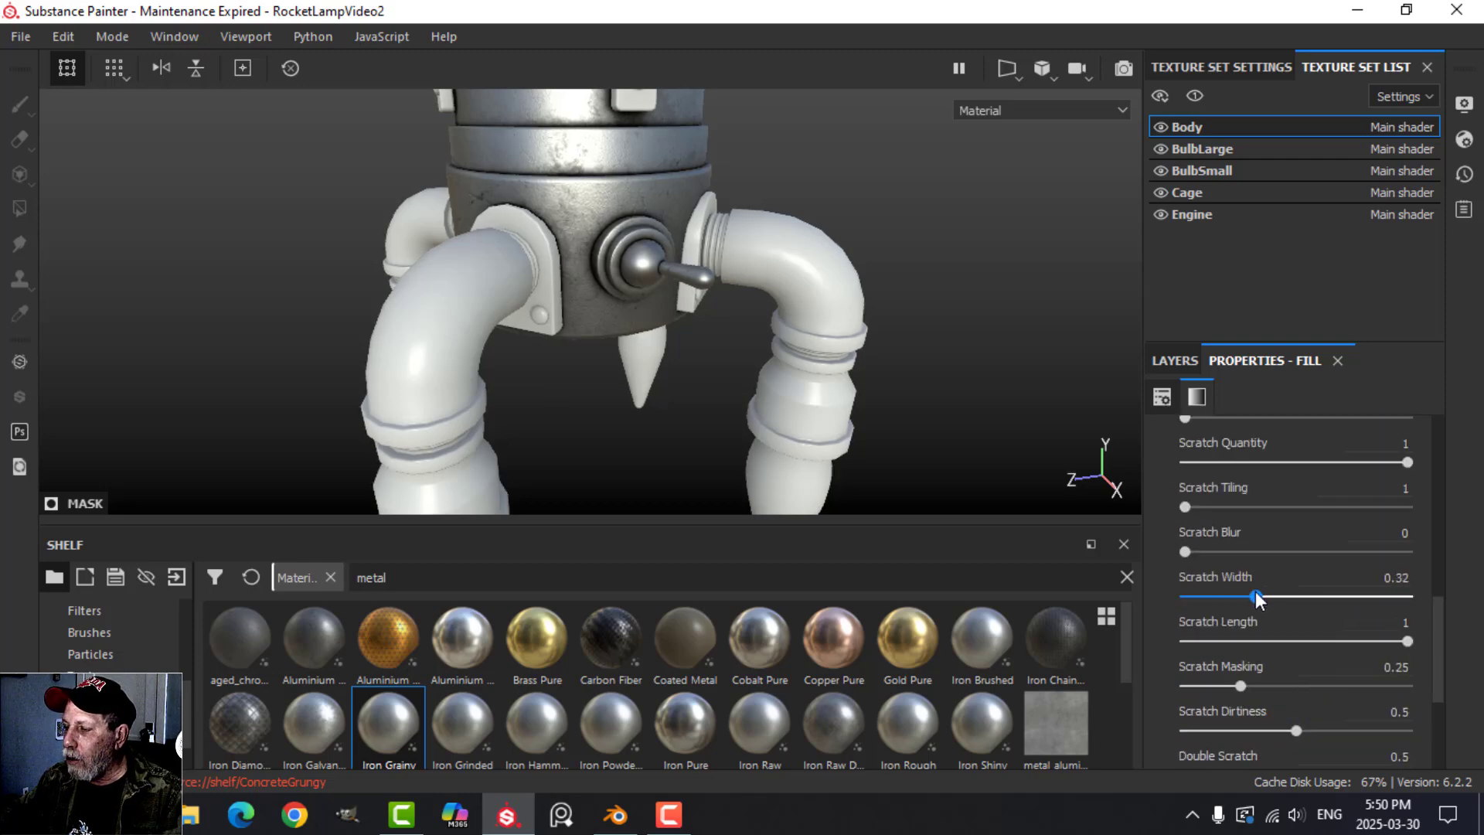
scroll(1268, 600, up, 3)
click(1318, 464)
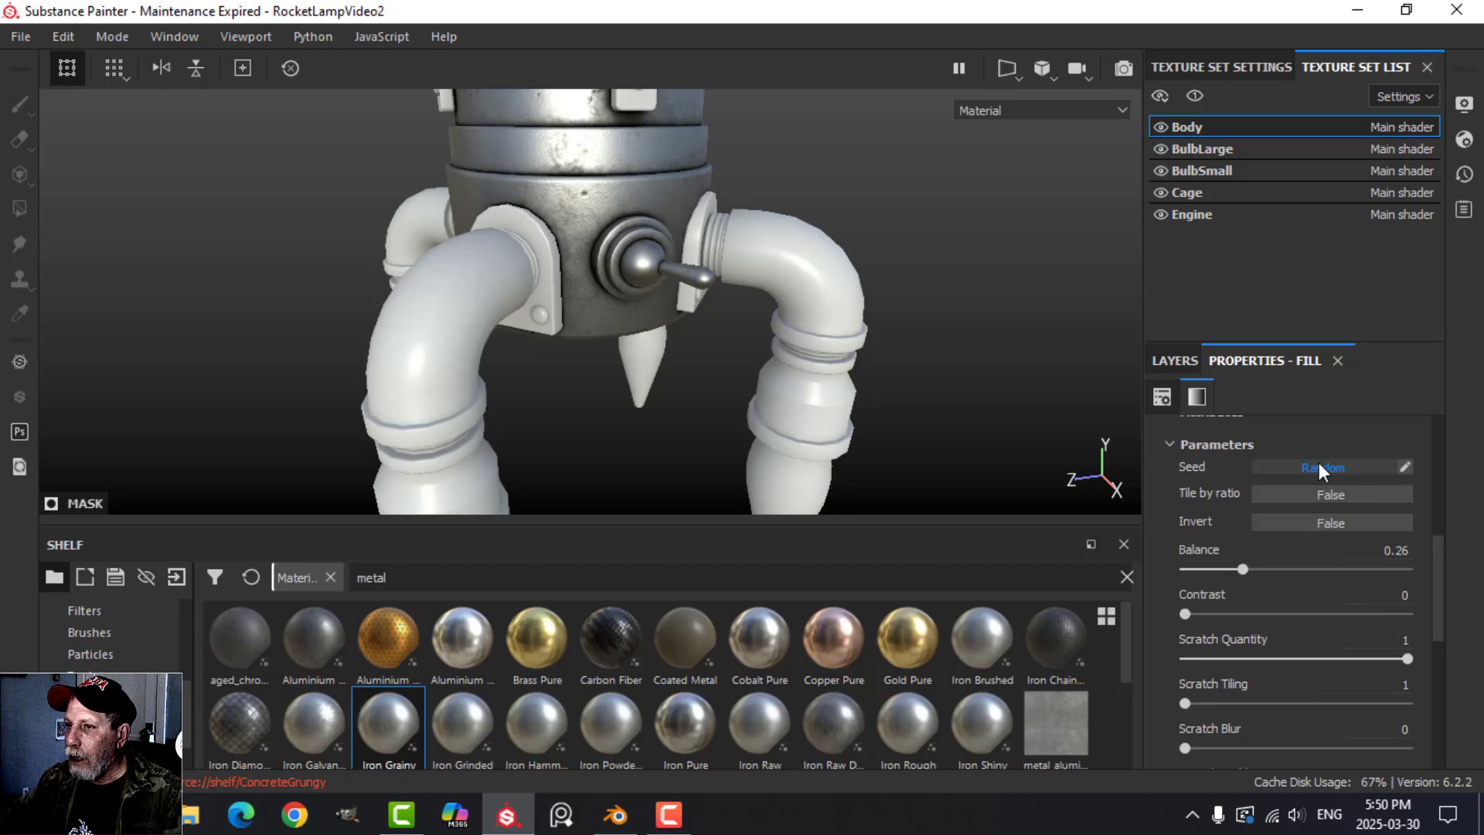
alt+drag(799, 215, 821, 229)
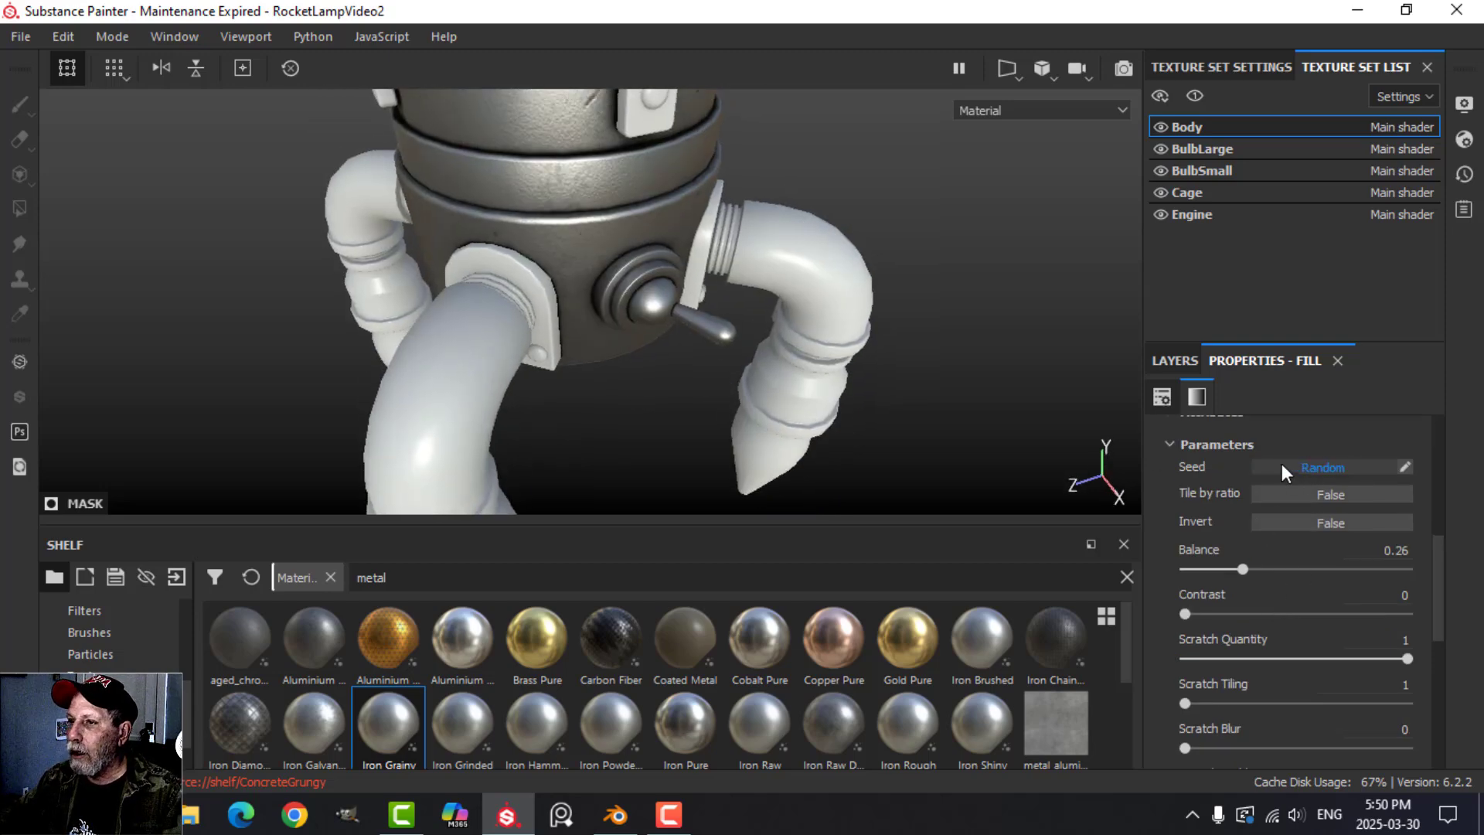
alt+drag(866, 391, 765, 332)
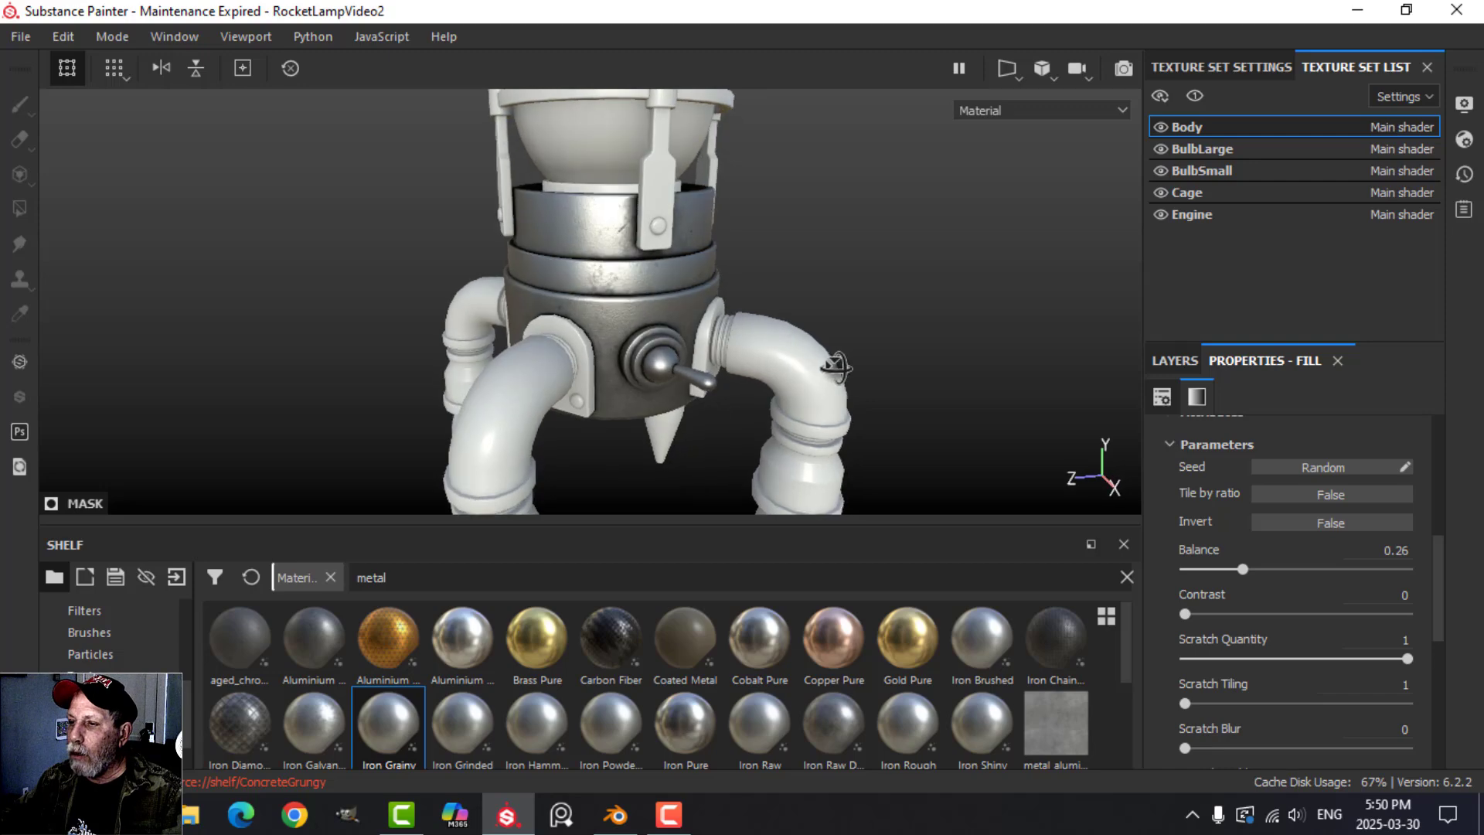
Set the Body texture set's size to 2048 and inspect the sharper scratches.
click(1236, 68)
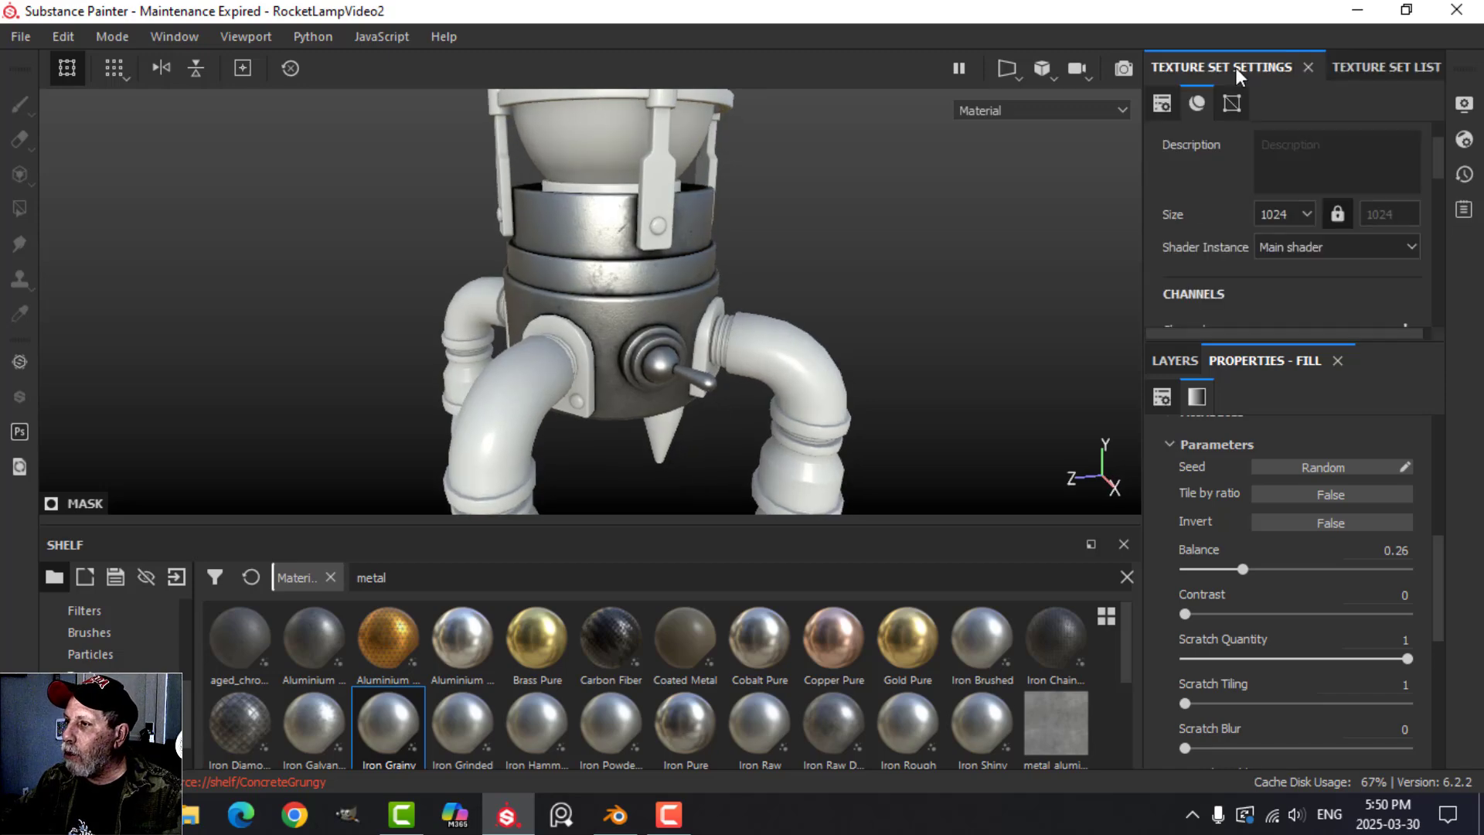
click(1295, 210)
click(1275, 292)
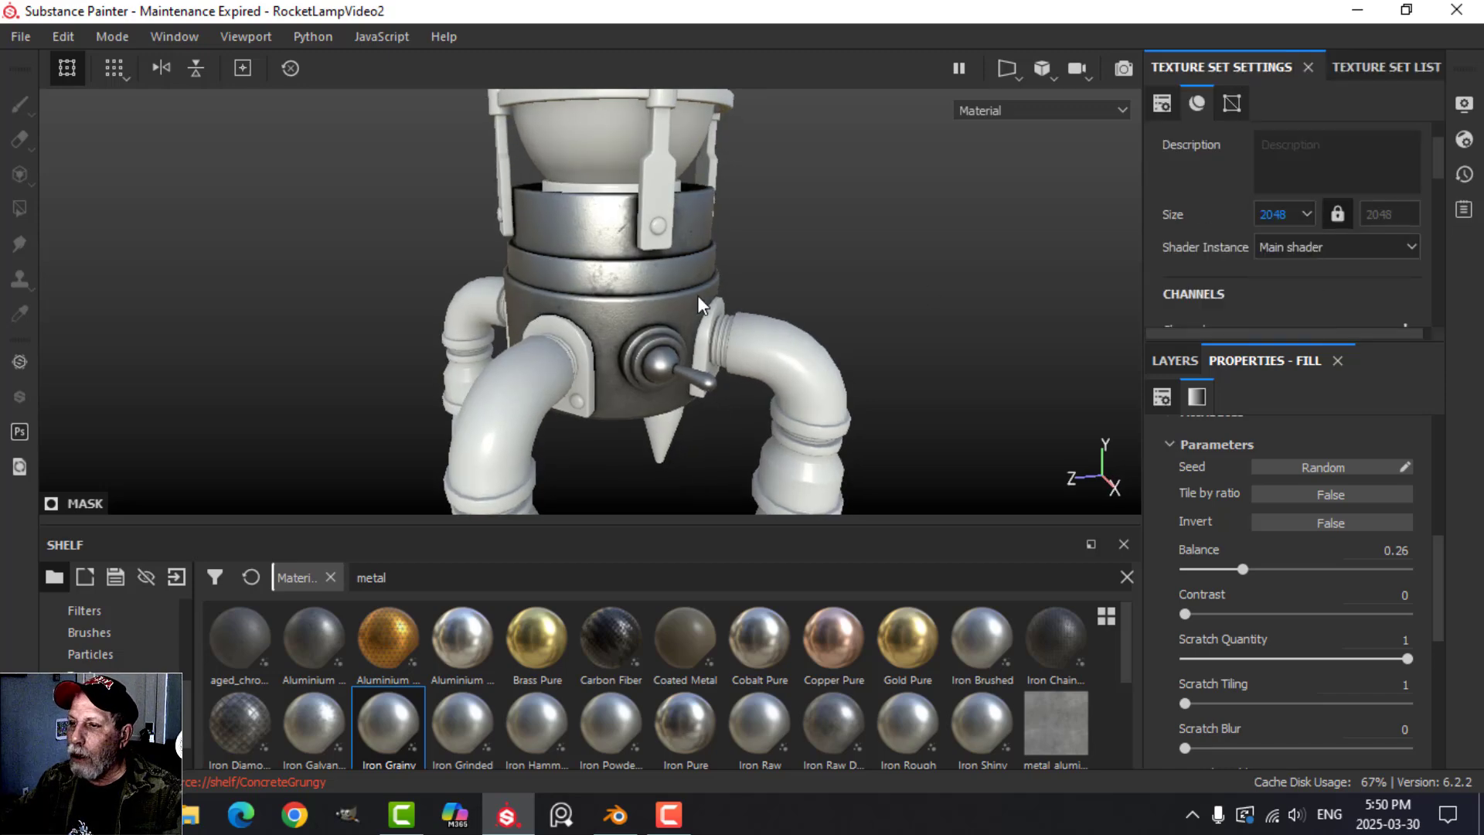
scroll(642, 240, up, 2)
alt+drag(641, 240, 833, 366)
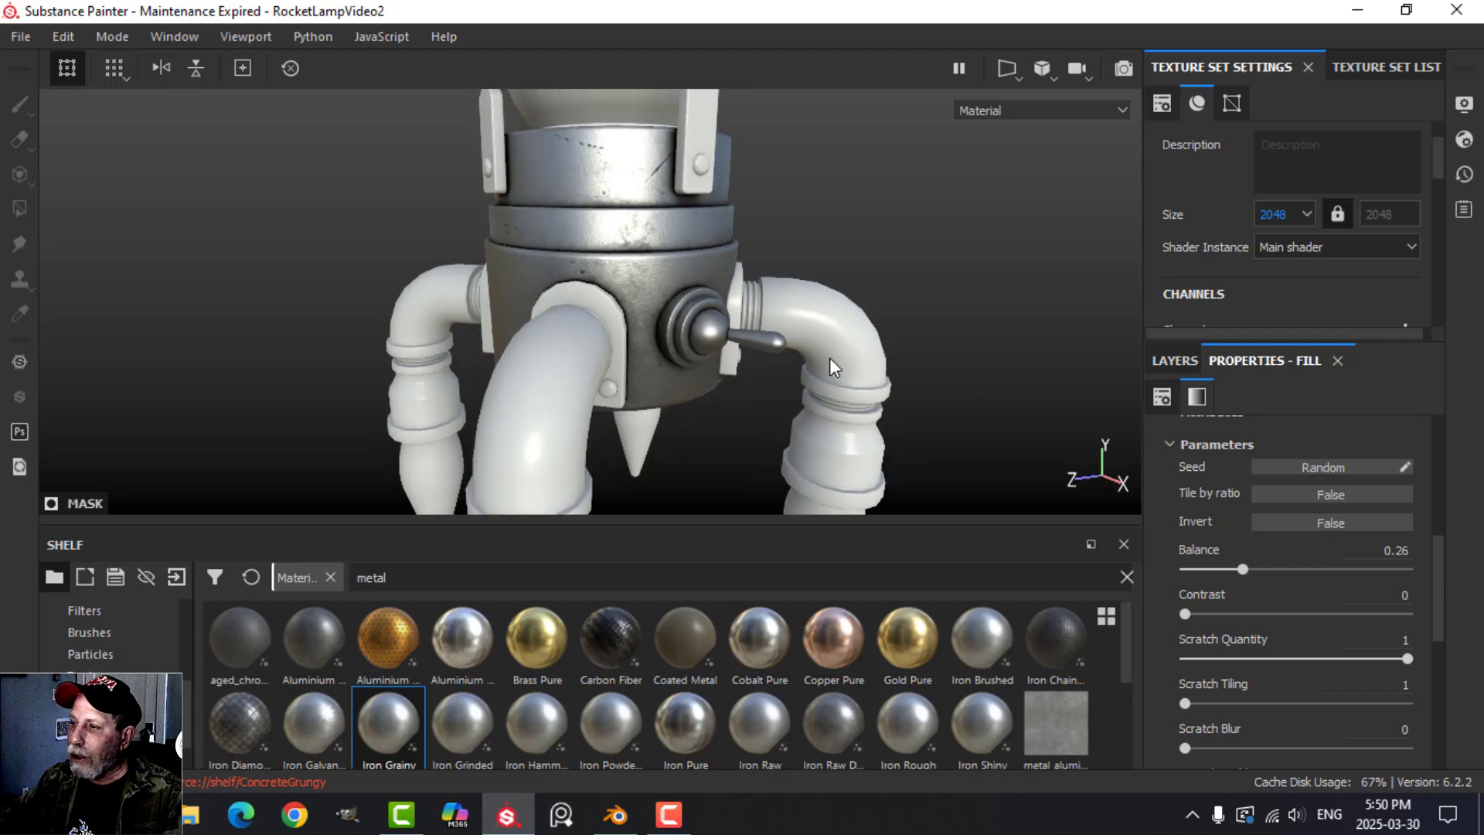
Delete both fill layers and the Iron Grainy layer from the Body texture set.
click(1159, 361)
click(1192, 434)
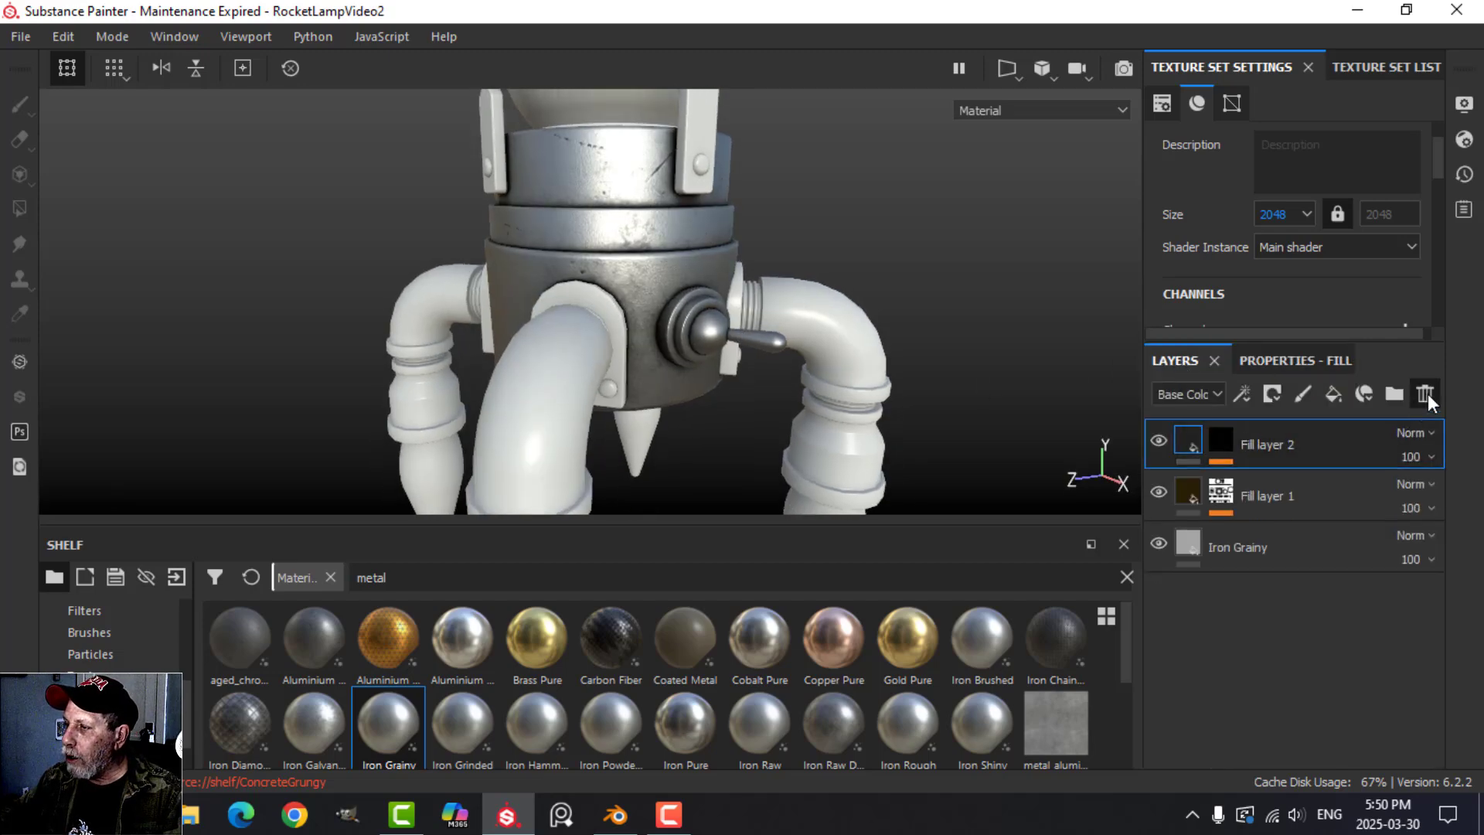
click(1425, 394)
click(1425, 393)
click(1425, 393)
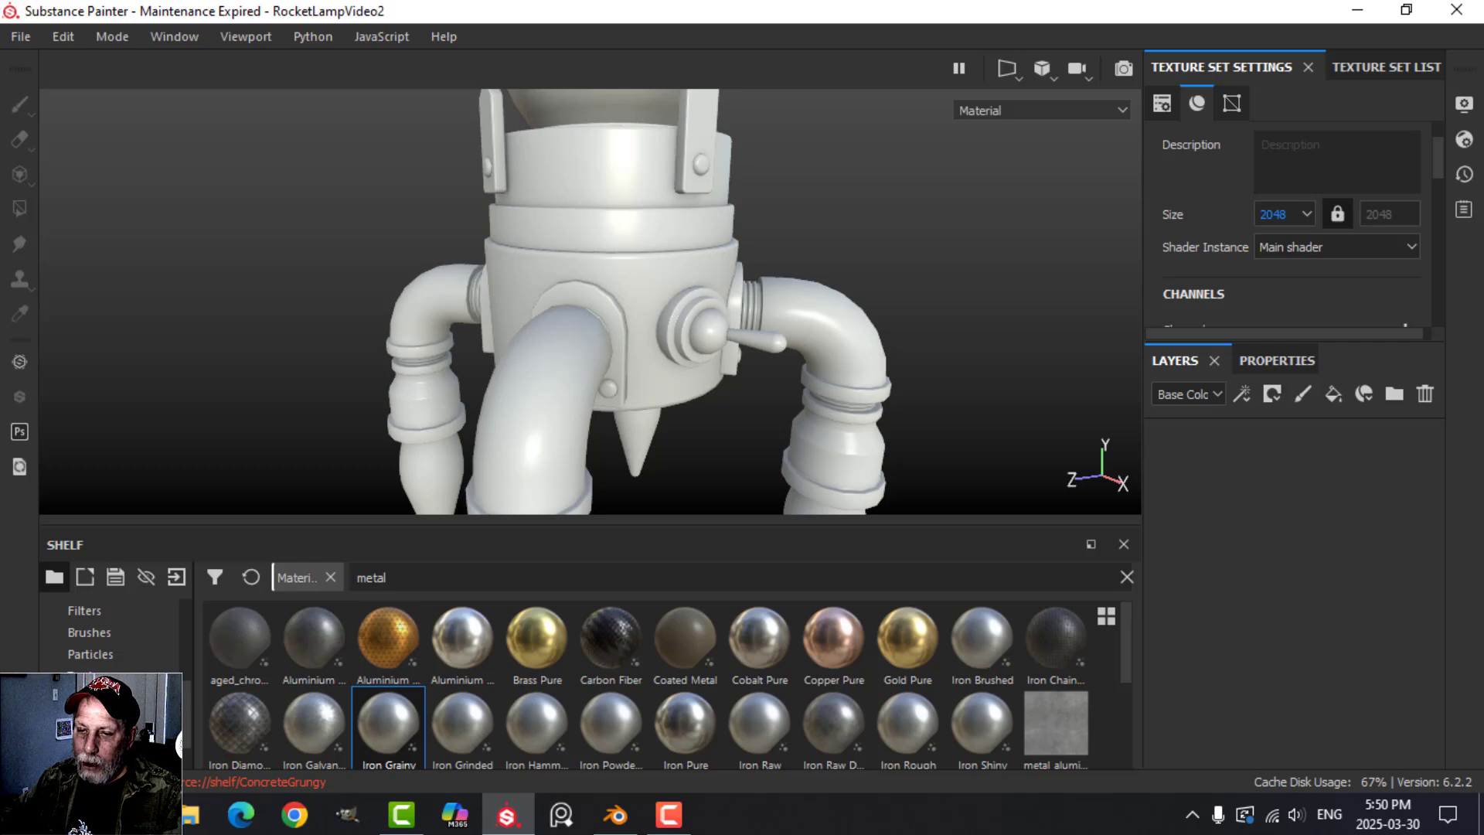
Search the smart materials for "metal rob" and apply RobotMetalSmooth to the Body texture set.
click(108, 719)
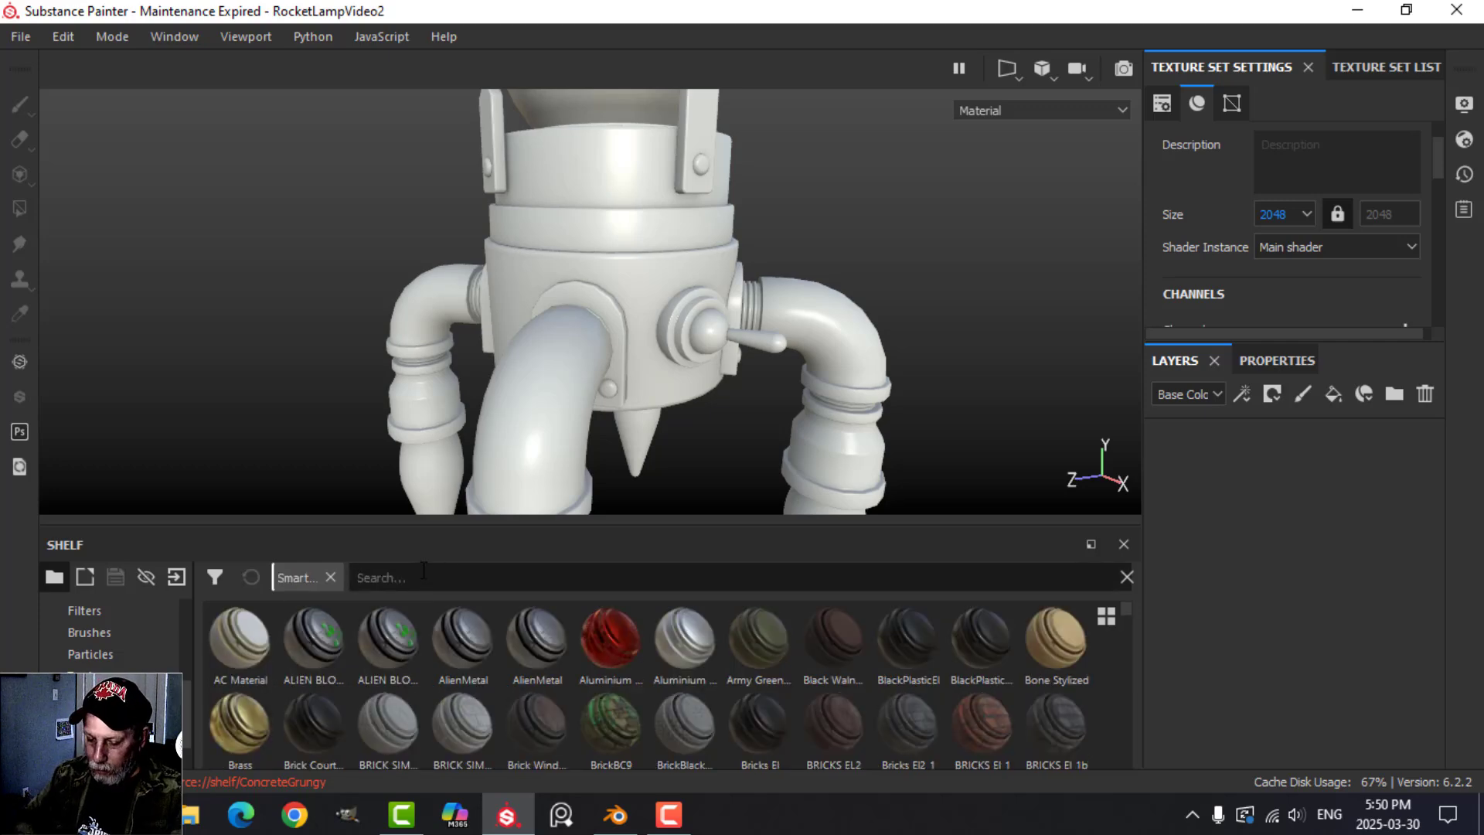
click(423, 576)
text(metal rob)
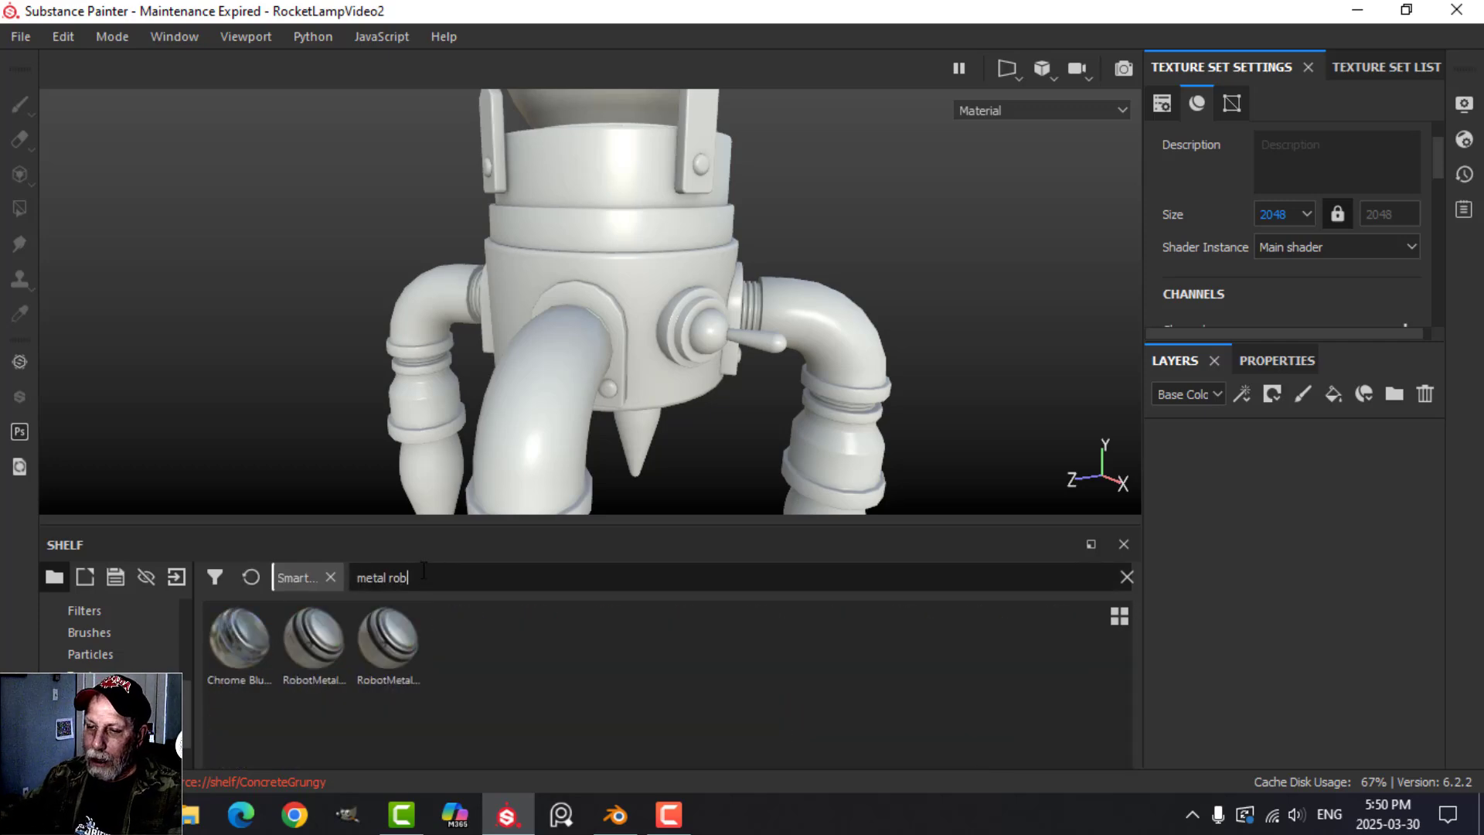
drag(382, 642, 1287, 526)
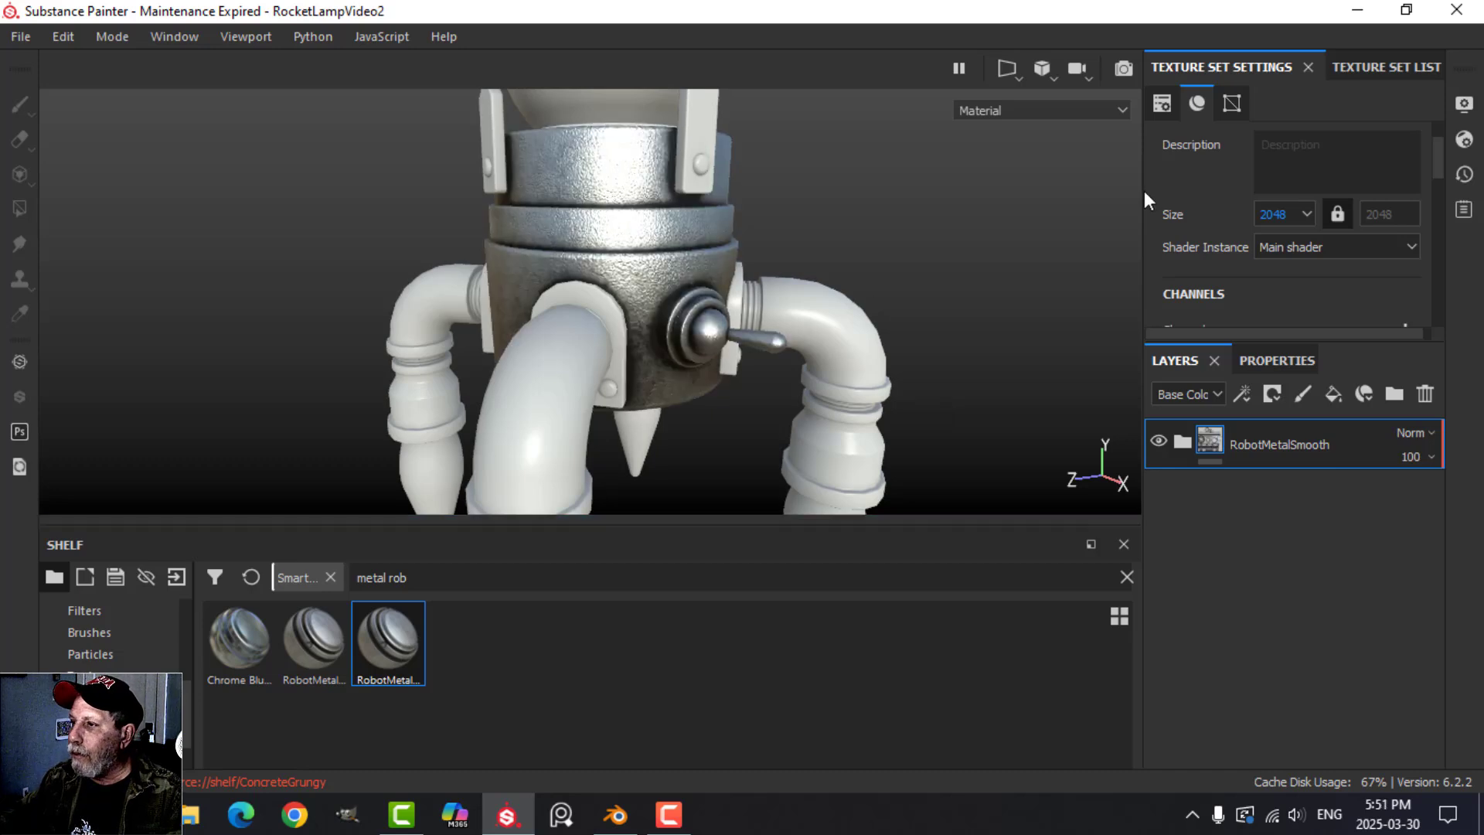
Set the Body texture set's size to 1024 and check the metal on the model.
click(1281, 217)
click(1291, 273)
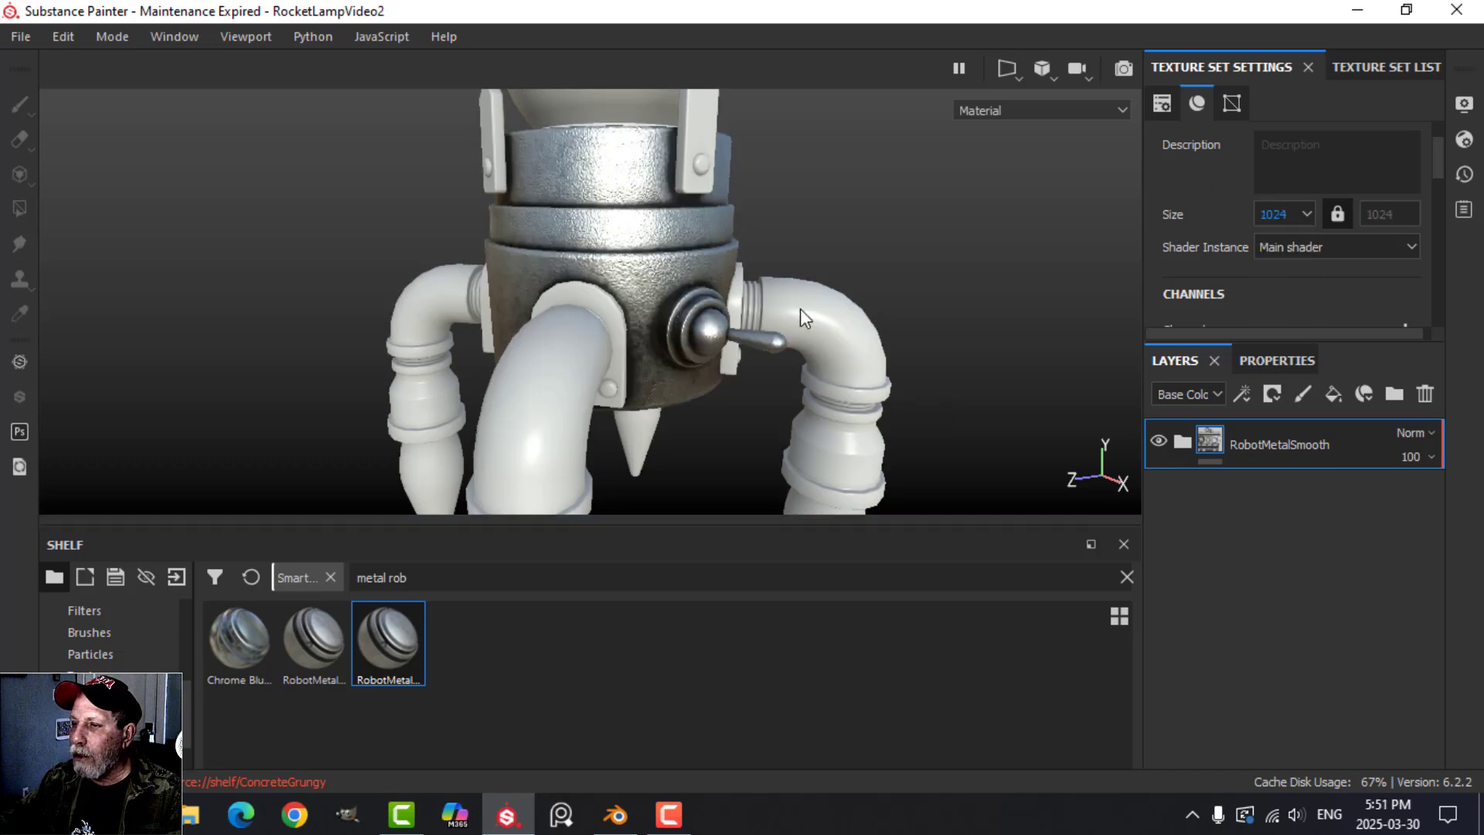
alt+drag(863, 238, 821, 317)
Expand the RobotMetalSmooth folder and lower the Grain Intensity of the Iron Grainy layer inside PIPE STEEL.
click(1181, 441)
scroll(1328, 666, down, 1)
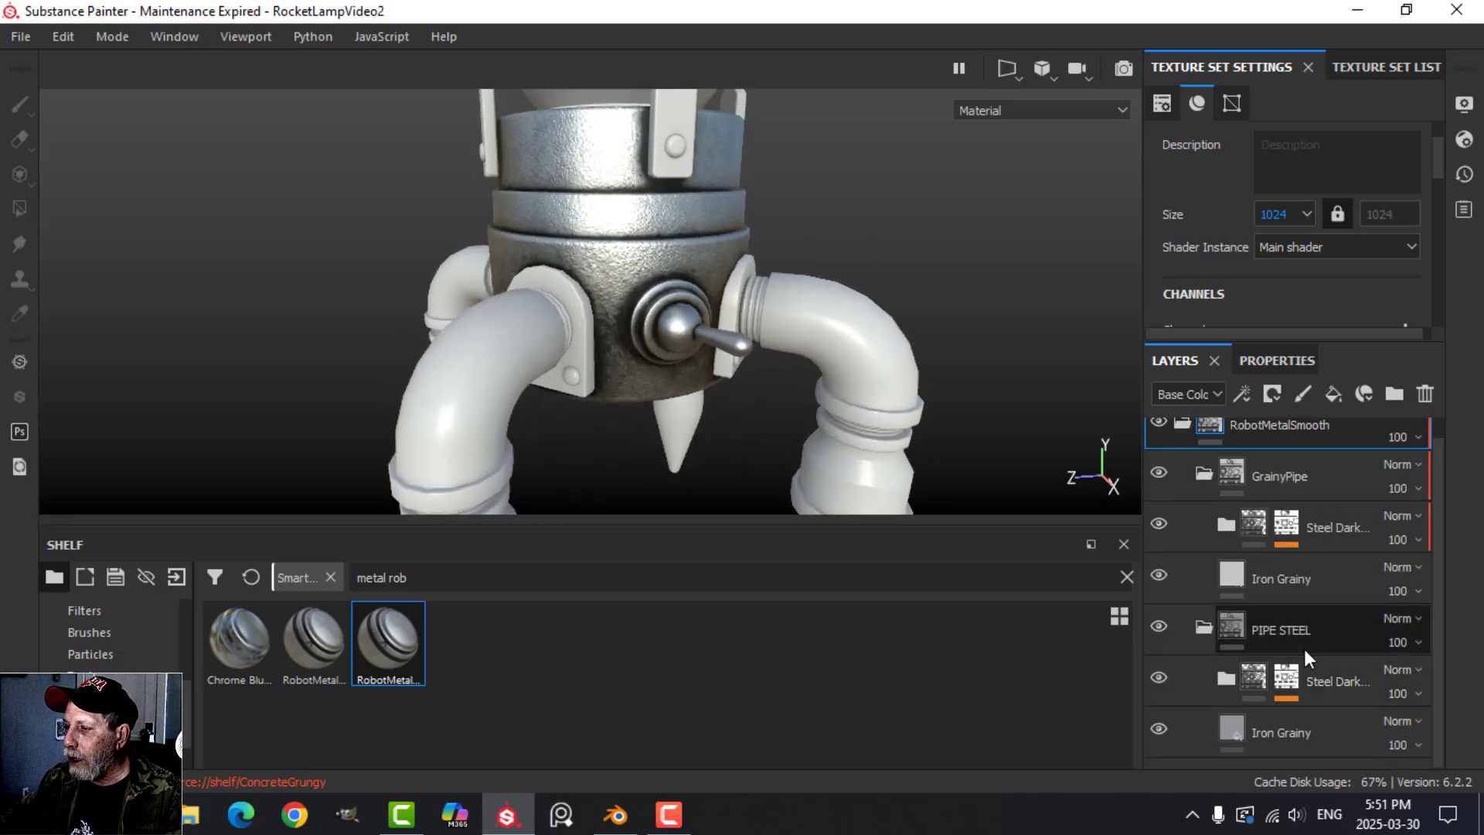
click(1282, 361)
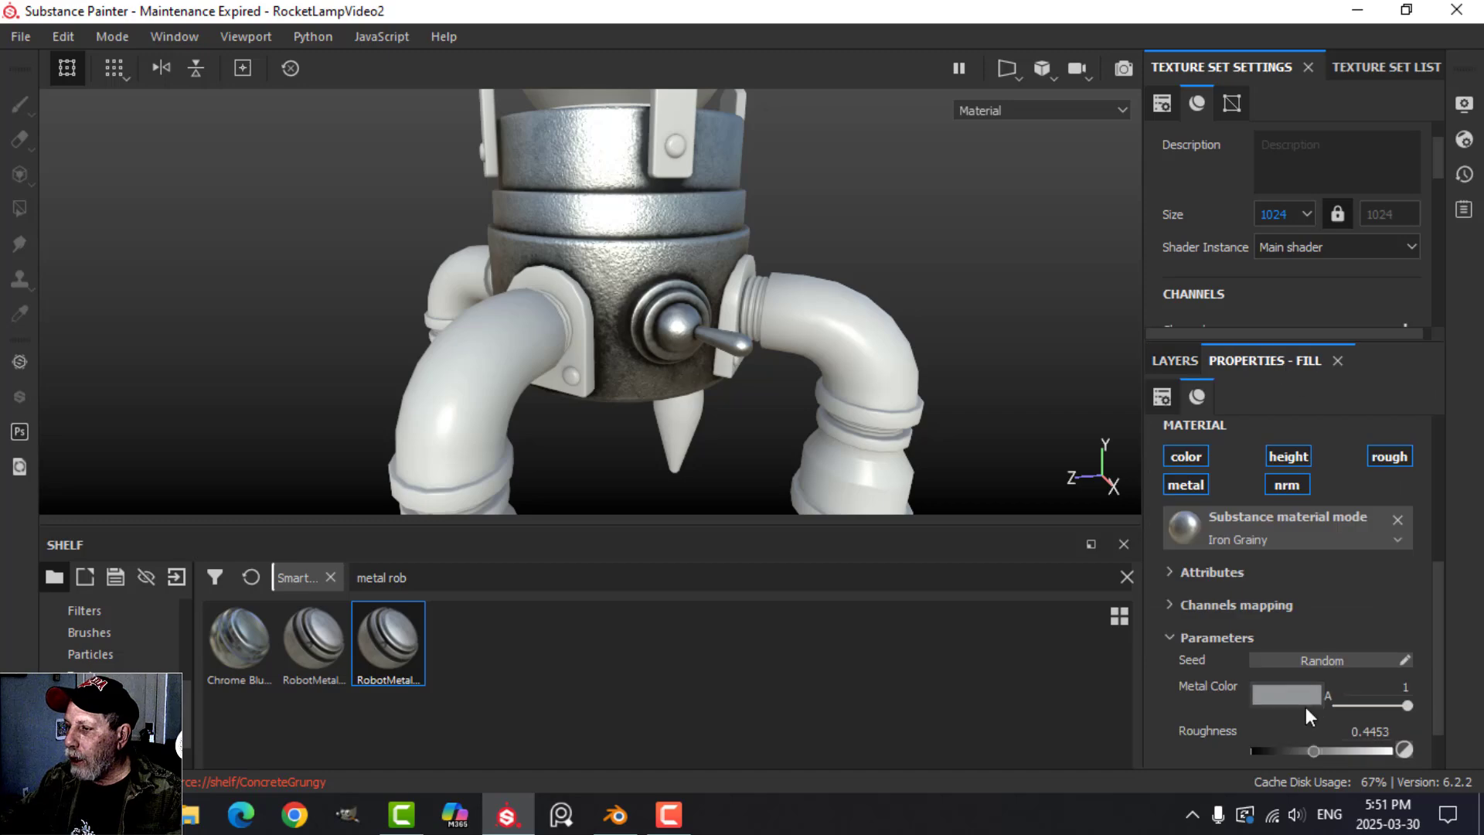
scroll(1311, 711, down, 1)
click(1204, 717)
scroll(1274, 712, down, 1)
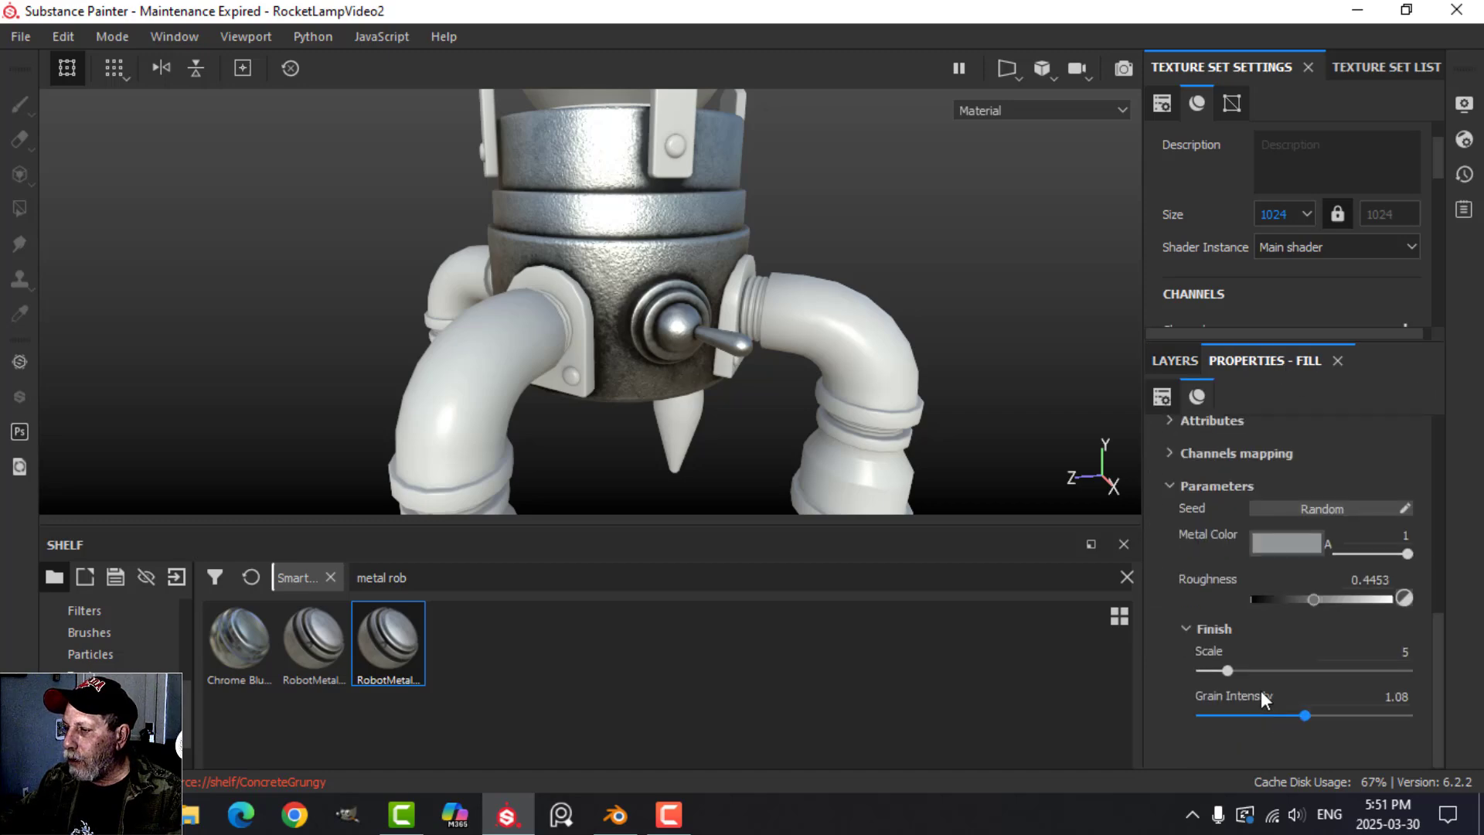
drag(1301, 715, 1241, 715)
scroll(1240, 587, up, 2)
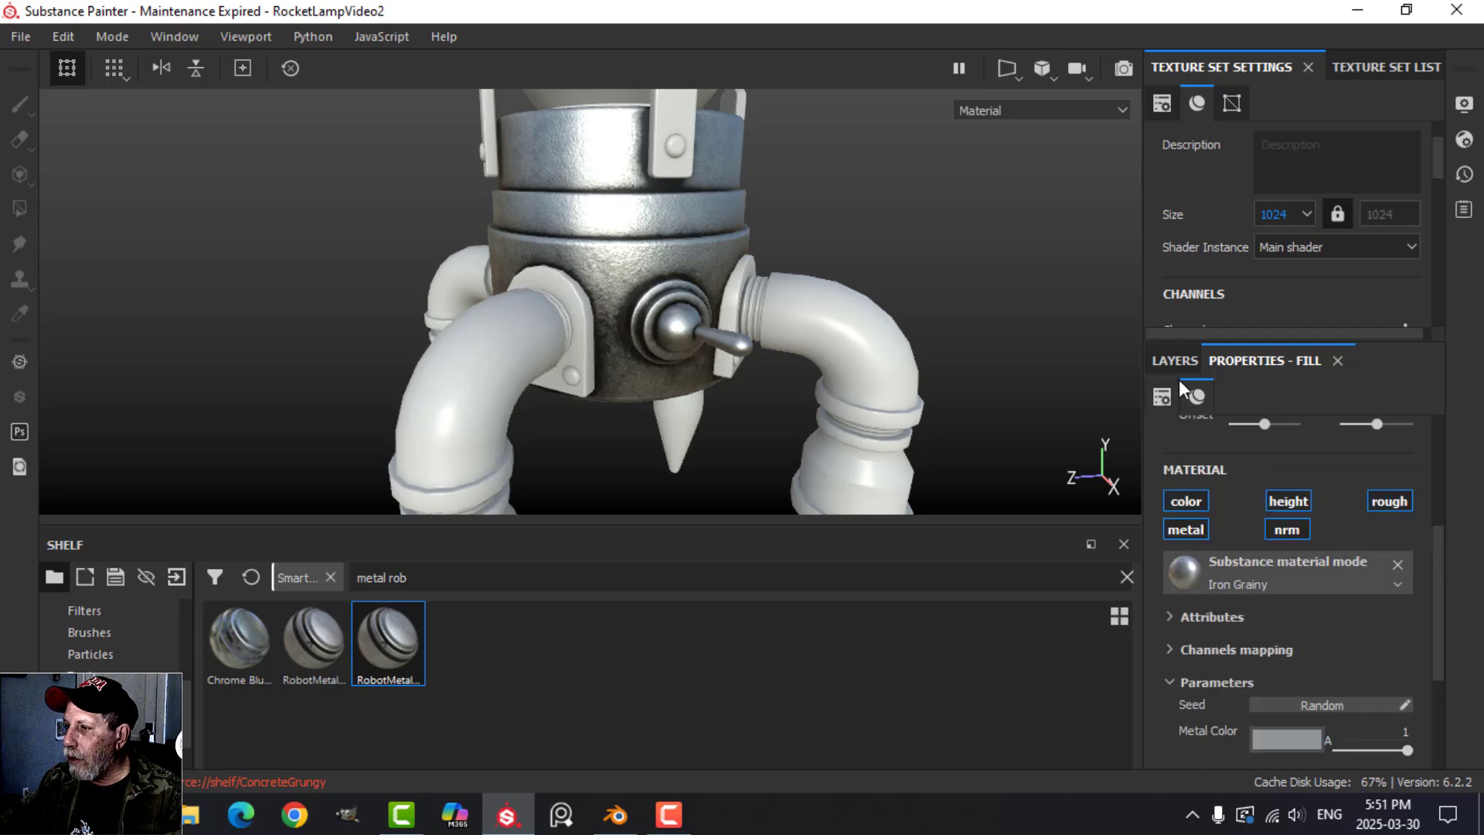
Set the Grain Intensity of GrainyPipe's Iron Grainy layer to 0.26 and check the smoother body metal.
click(1175, 360)
click(1248, 561)
click(1285, 360)
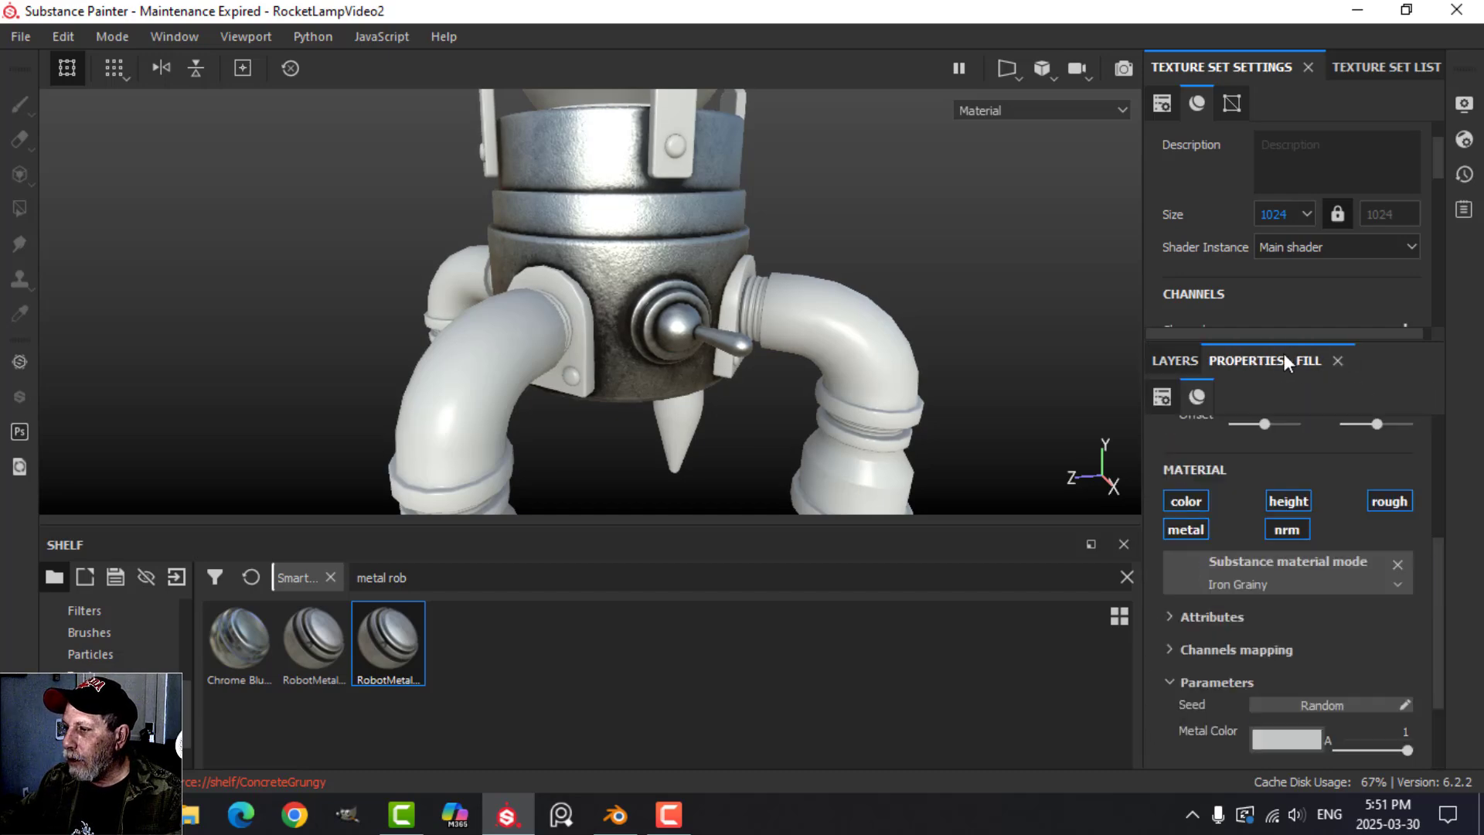
scroll(1301, 684, down, 1)
click(1191, 716)
scroll(1311, 713, down, 2)
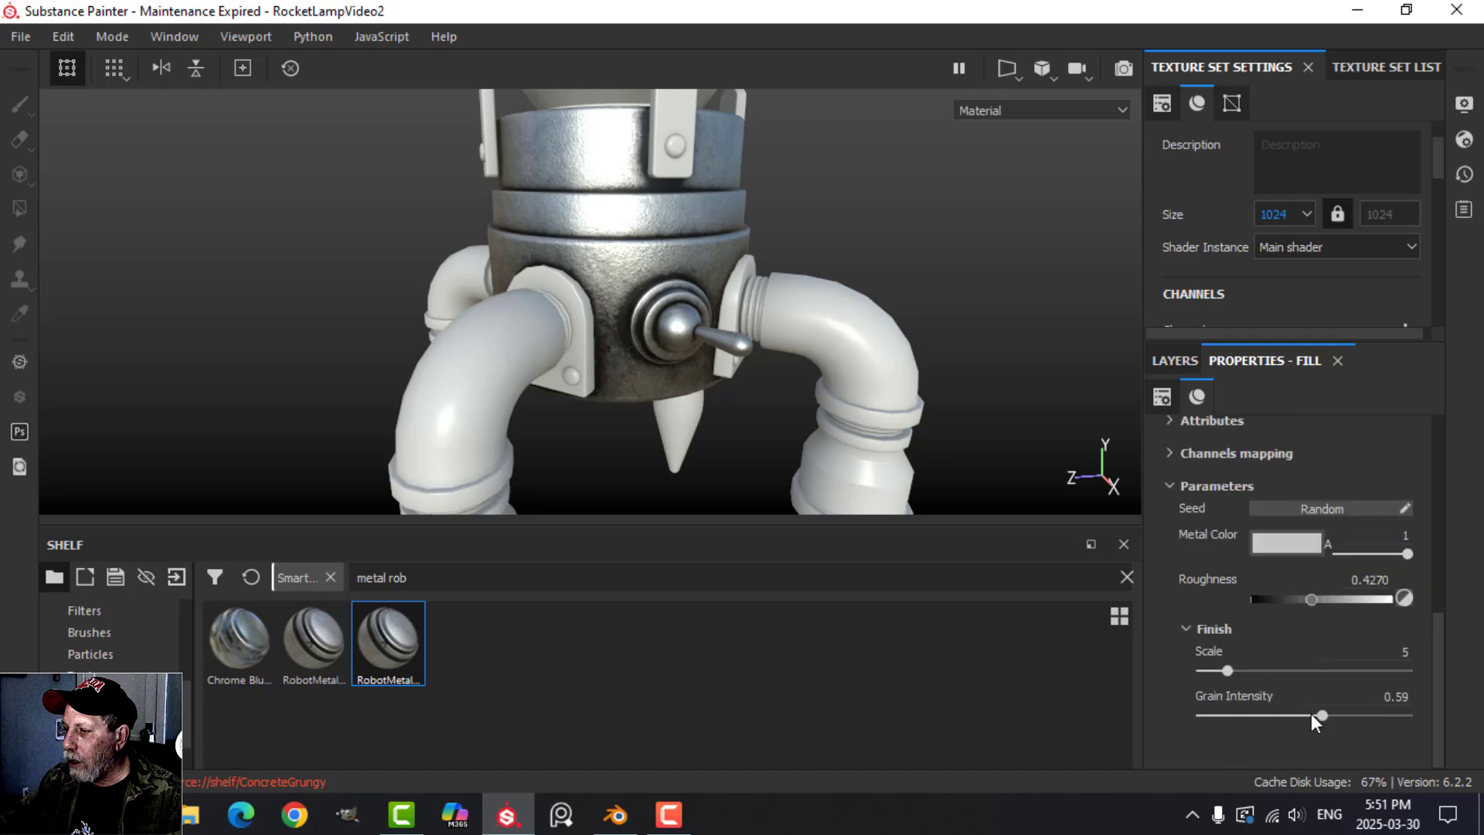
drag(1320, 708, 1253, 710)
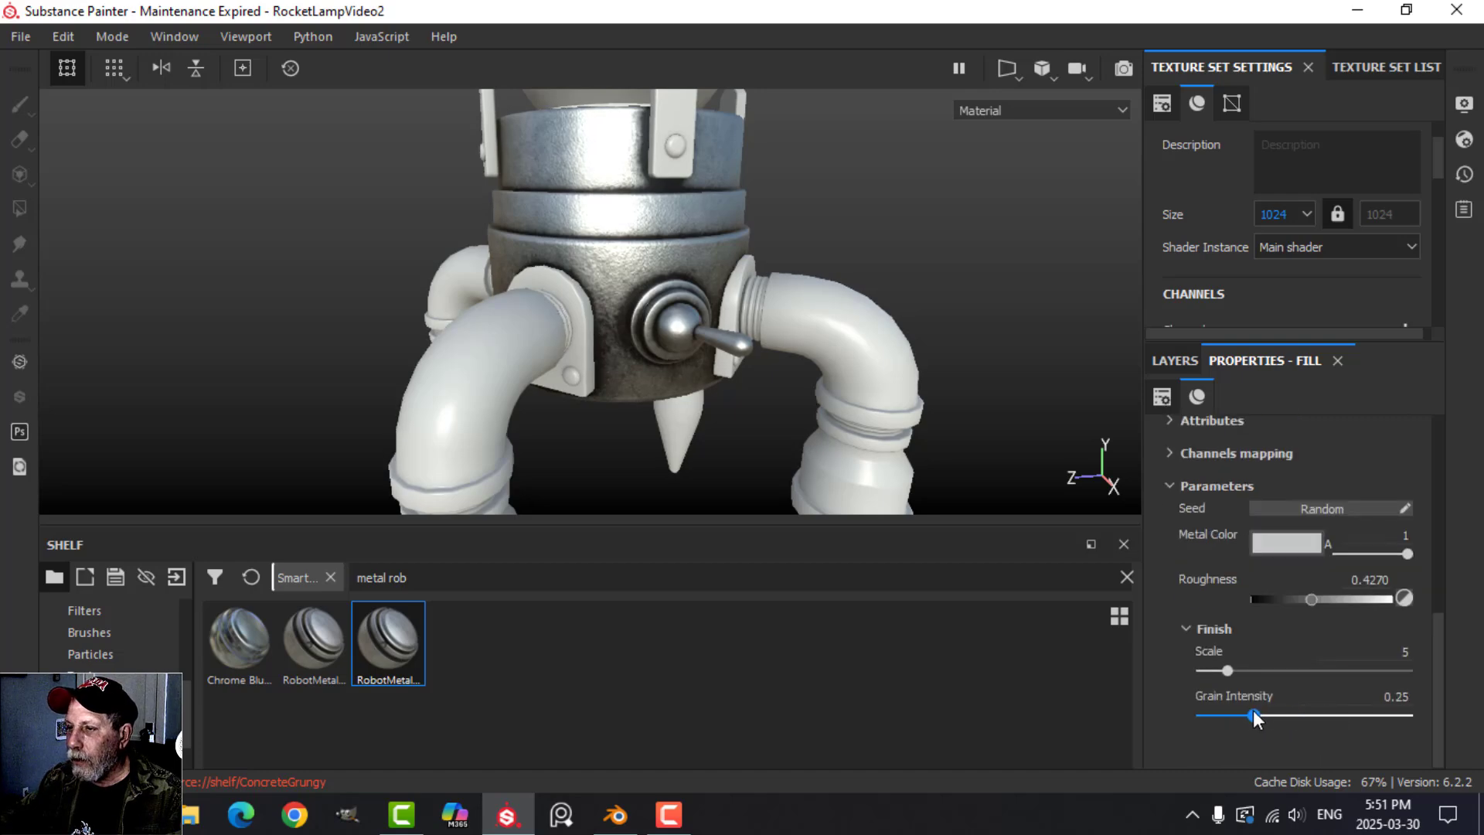
alt+drag(831, 248, 800, 304)
alt+middle_drag(800, 304, 801, 255)
scroll(779, 350, down, 3)
alt+drag(779, 350, 784, 316)
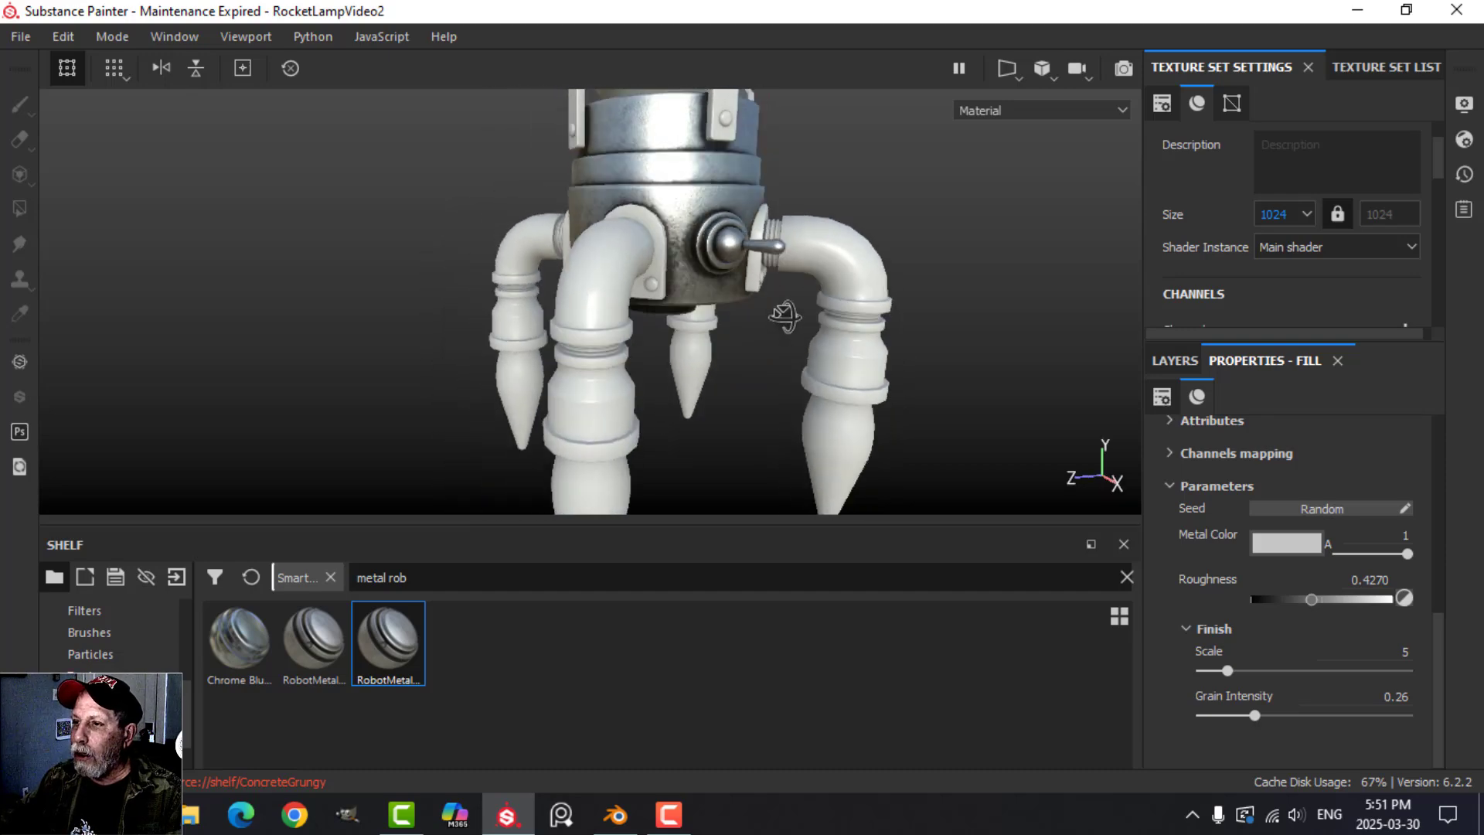
Copy the RobotMetalSmooth folder from the Body texture set and paste it into the Engine texture set.
click(1175, 361)
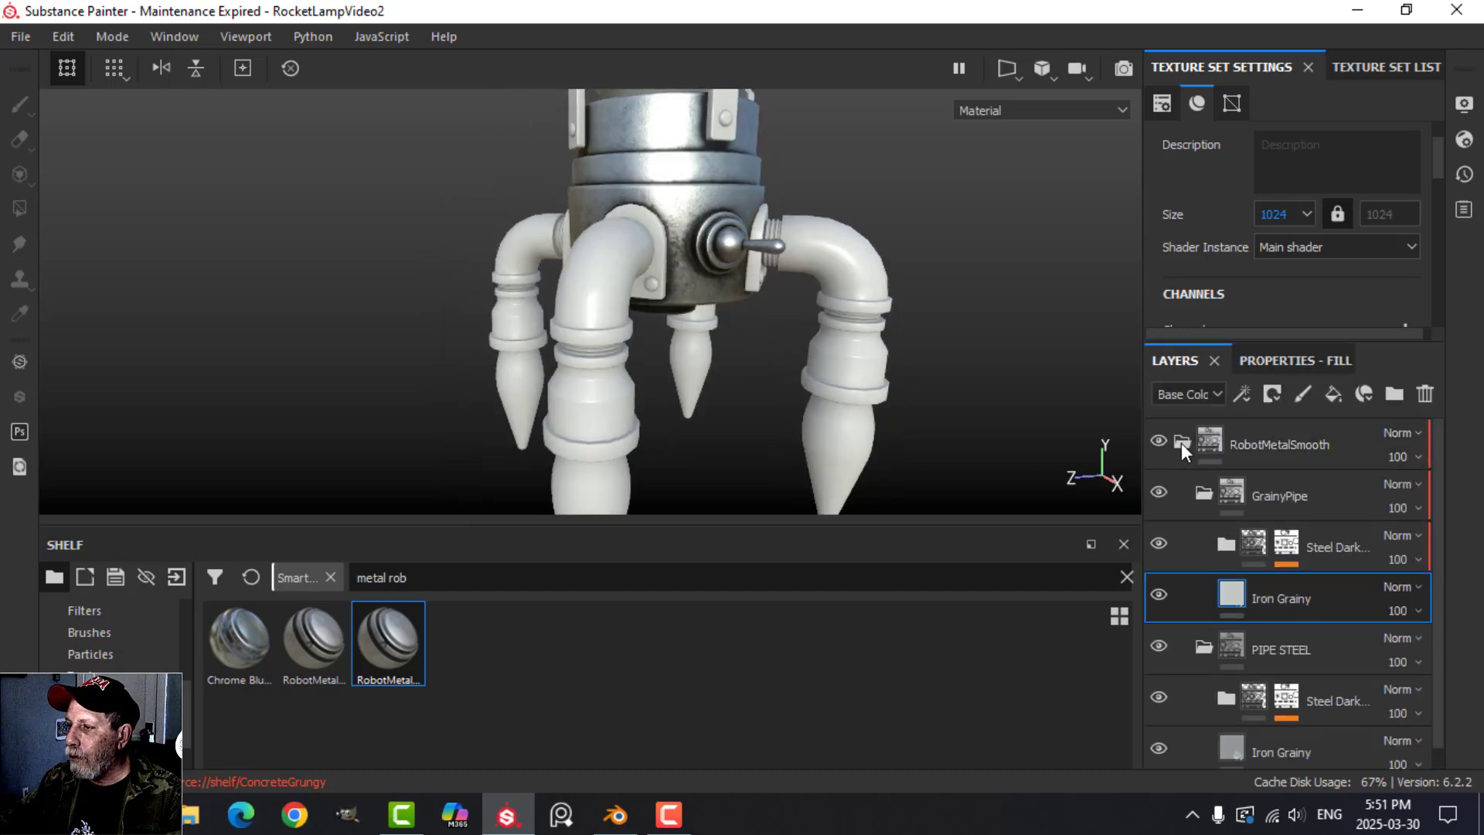
click(1182, 442)
right_click(1255, 444)
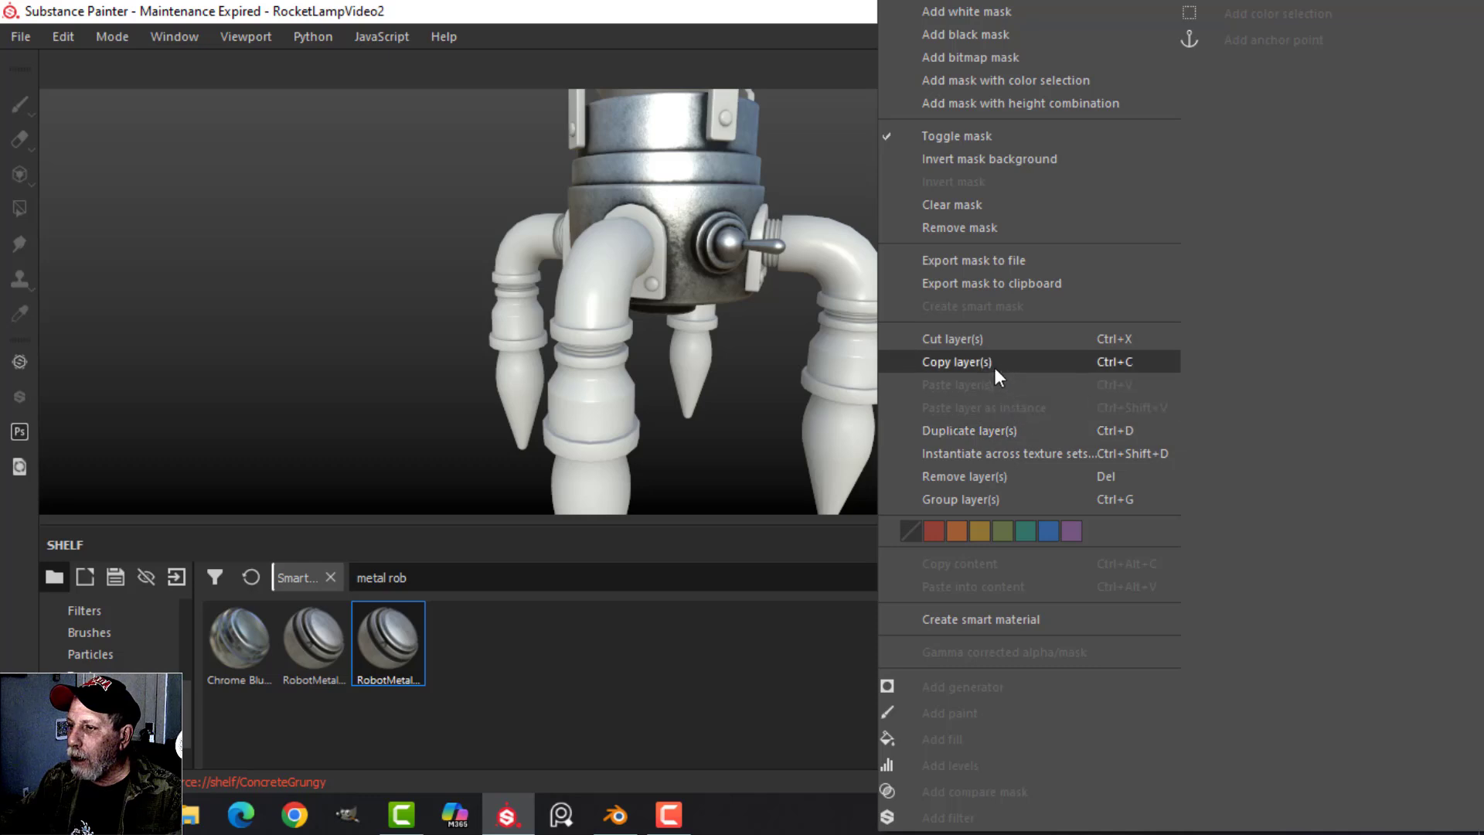
click(996, 360)
click(1360, 66)
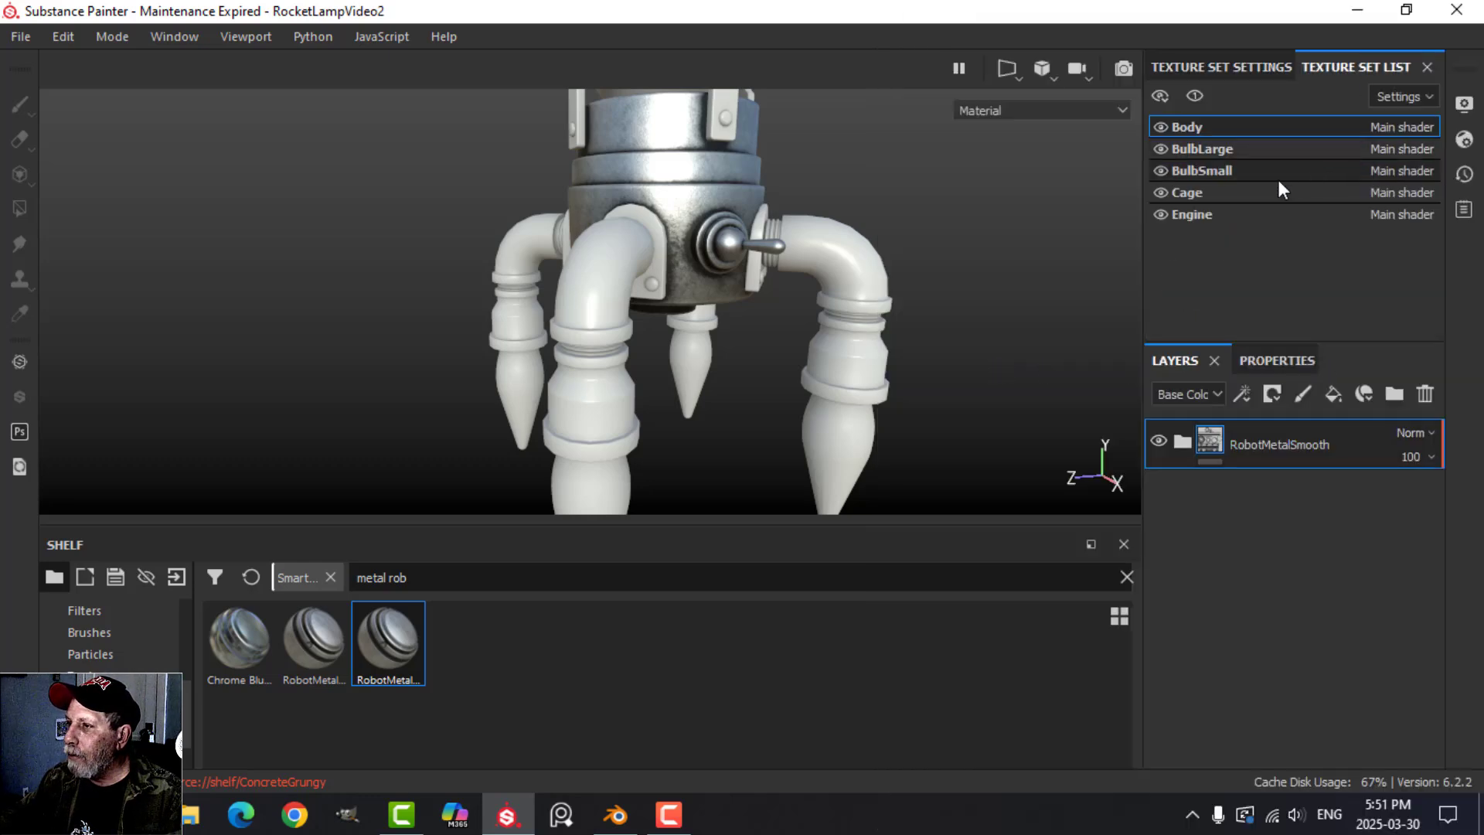
click(1215, 214)
right_click(1254, 504)
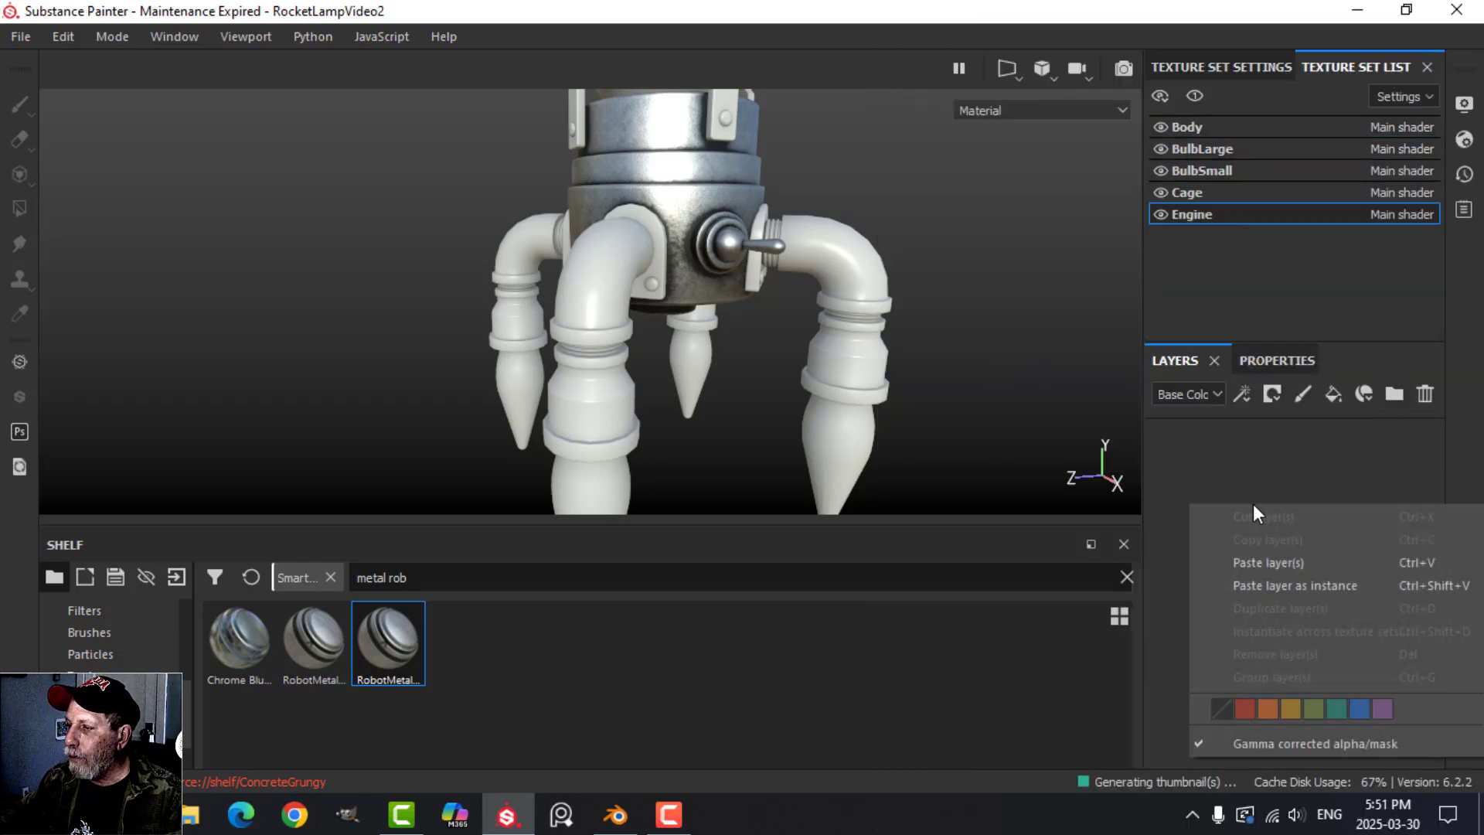
click(1272, 564)
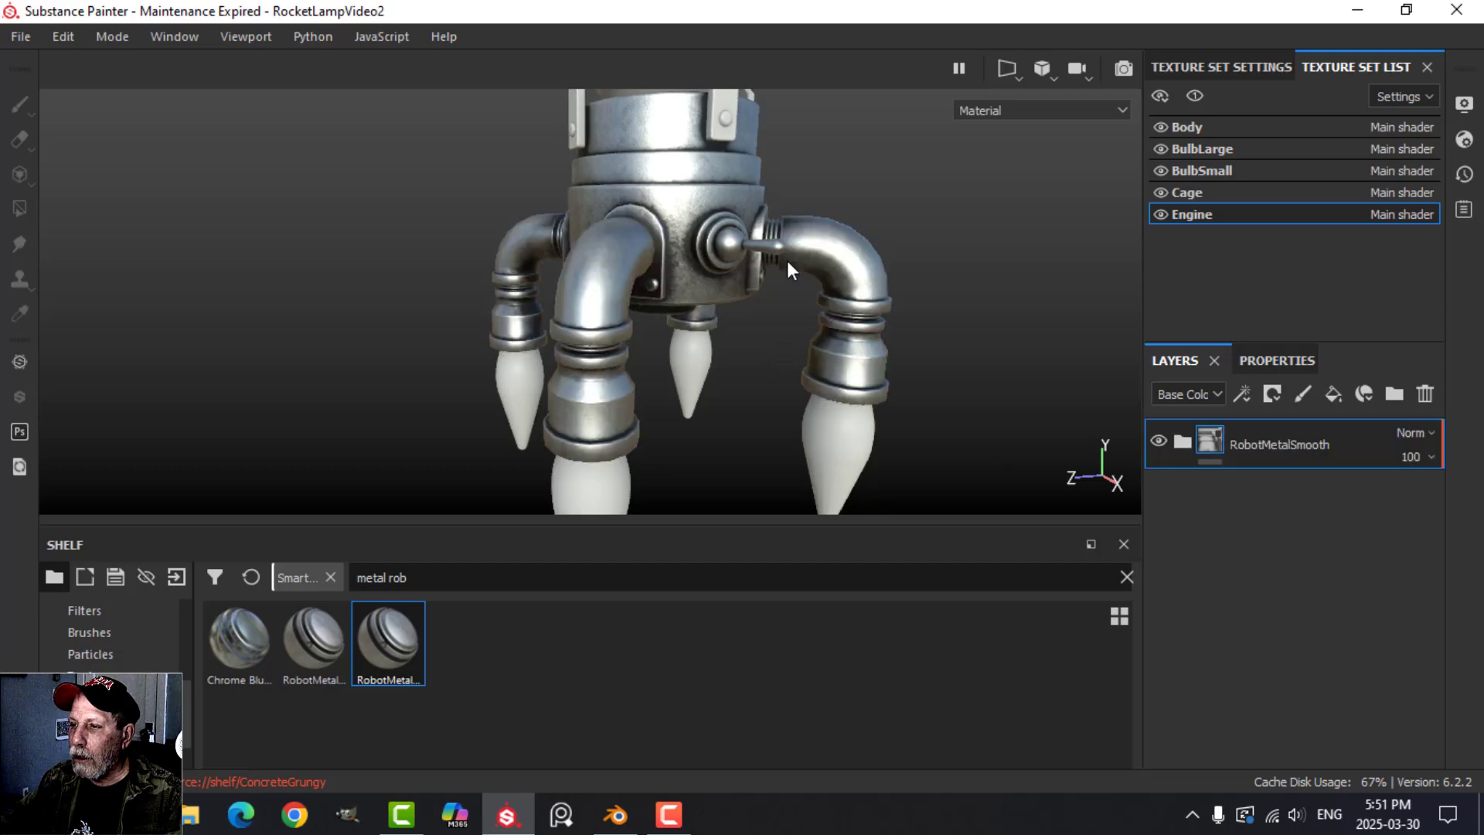
Set the Grain Intensity of the Engine set's Iron Grainy layer in GrainyPipe to 0.72 and check the pipes.
alt+drag(787, 261, 584, 320)
scroll(647, 290, up, 4)
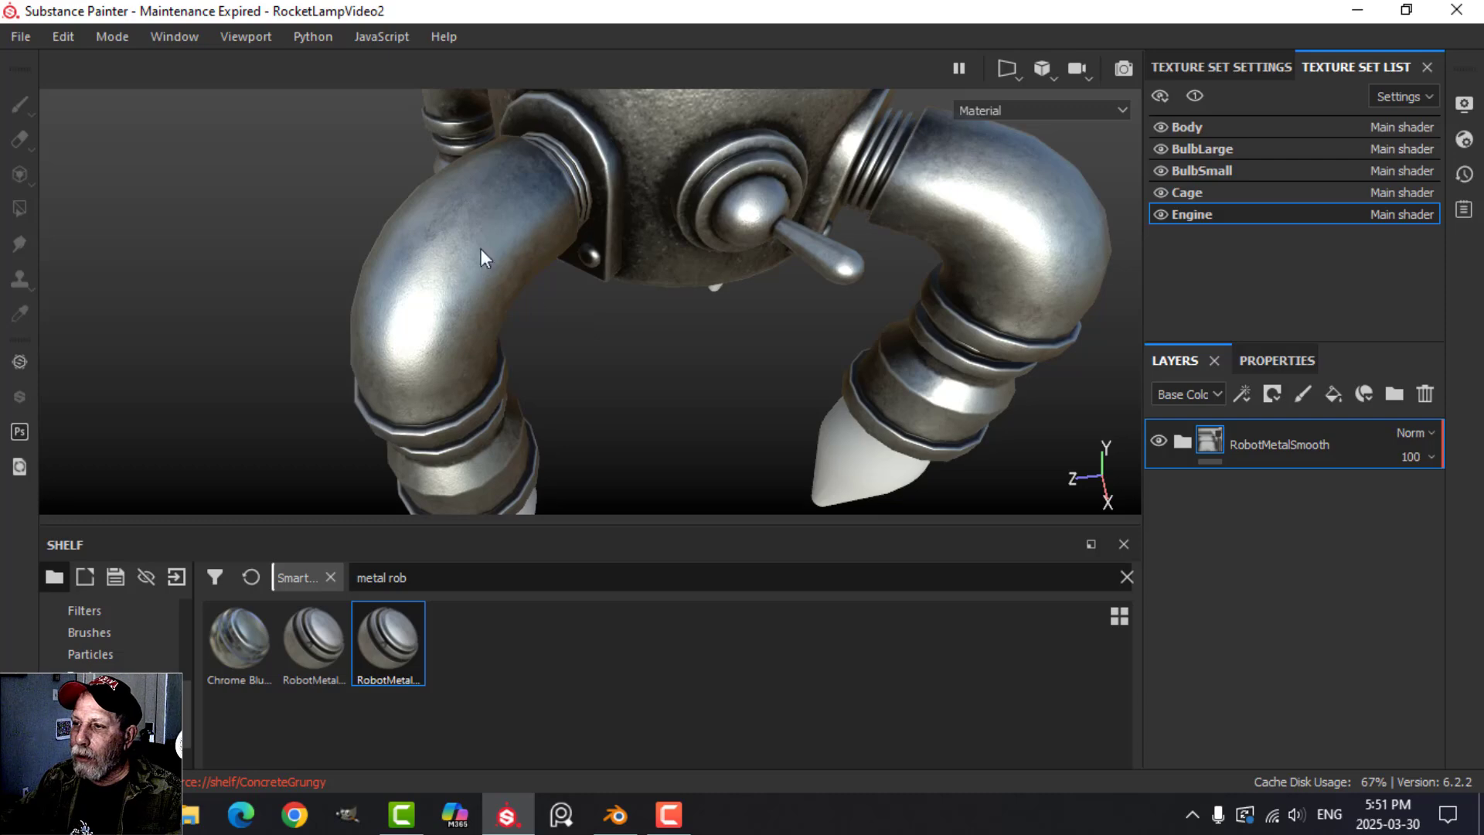
alt+drag(481, 249, 1105, 470)
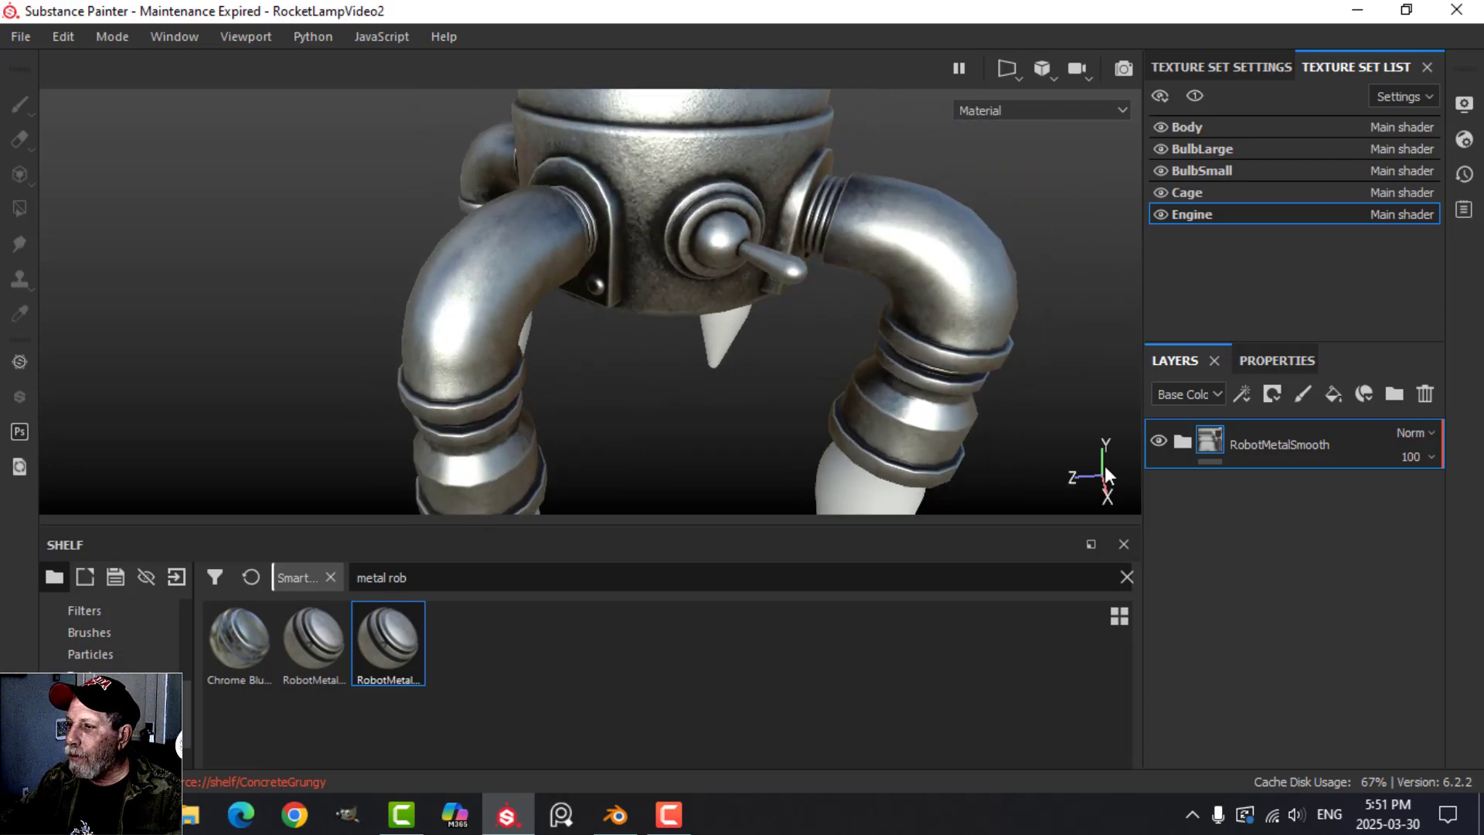
click(1181, 441)
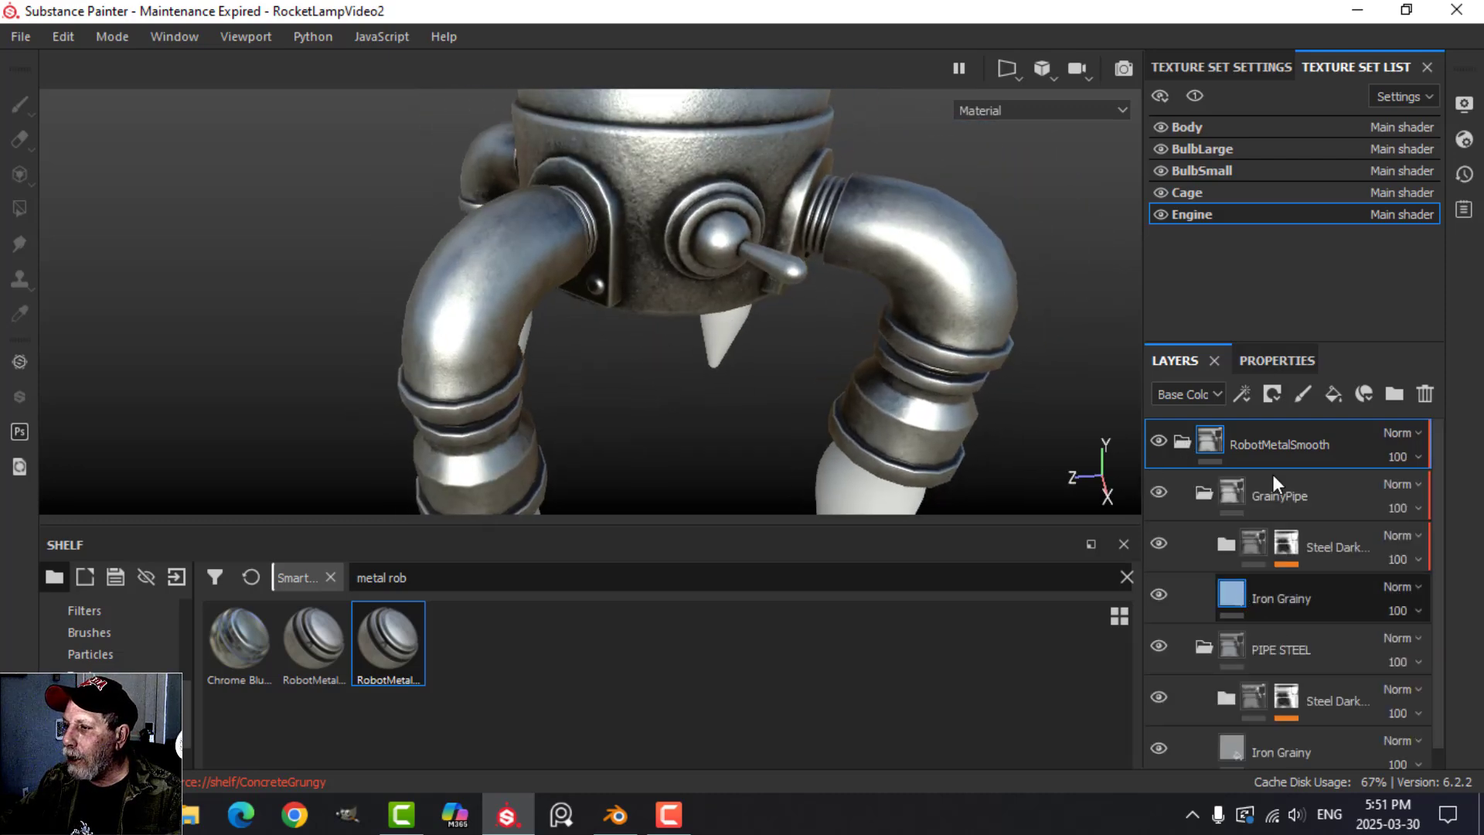
click(1295, 361)
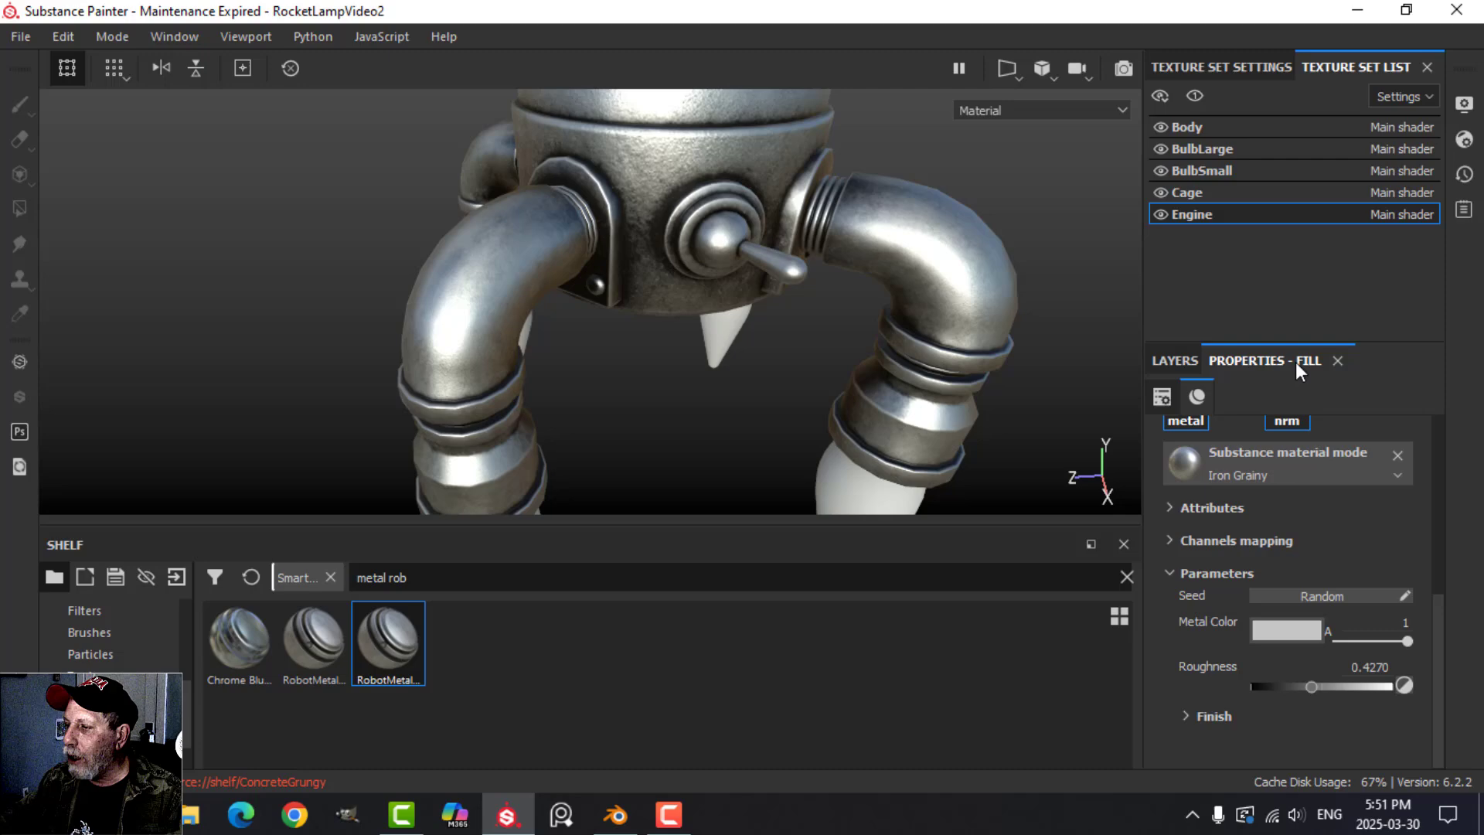
click(1180, 714)
scroll(1278, 701, down, 2)
drag(1261, 713, 1348, 711)
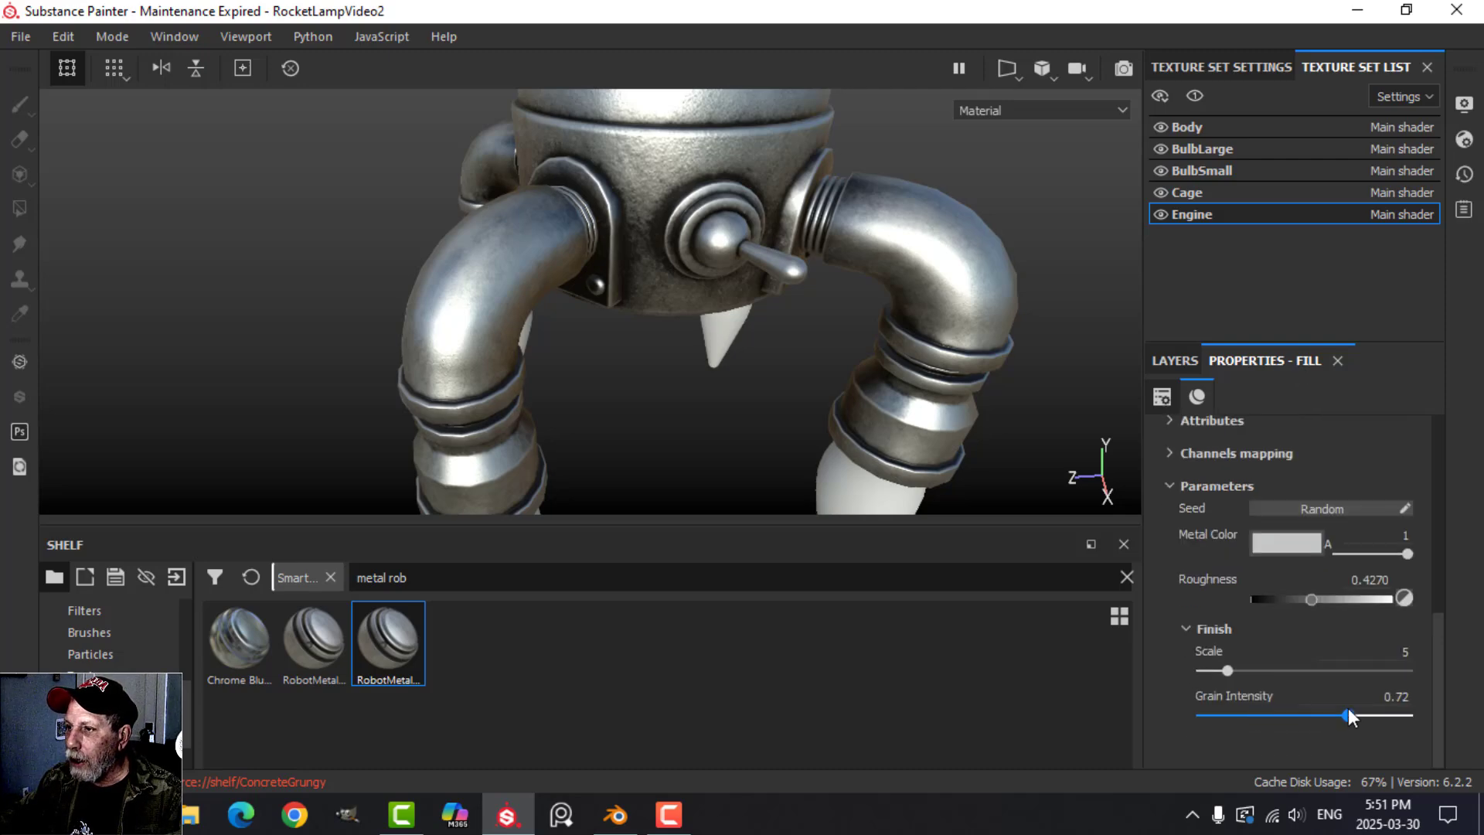
alt+drag(841, 248, 770, 299)
scroll(831, 285, down, 3)
scroll(777, 275, down, 3)
alt+middle_drag(804, 272, 789, 288)
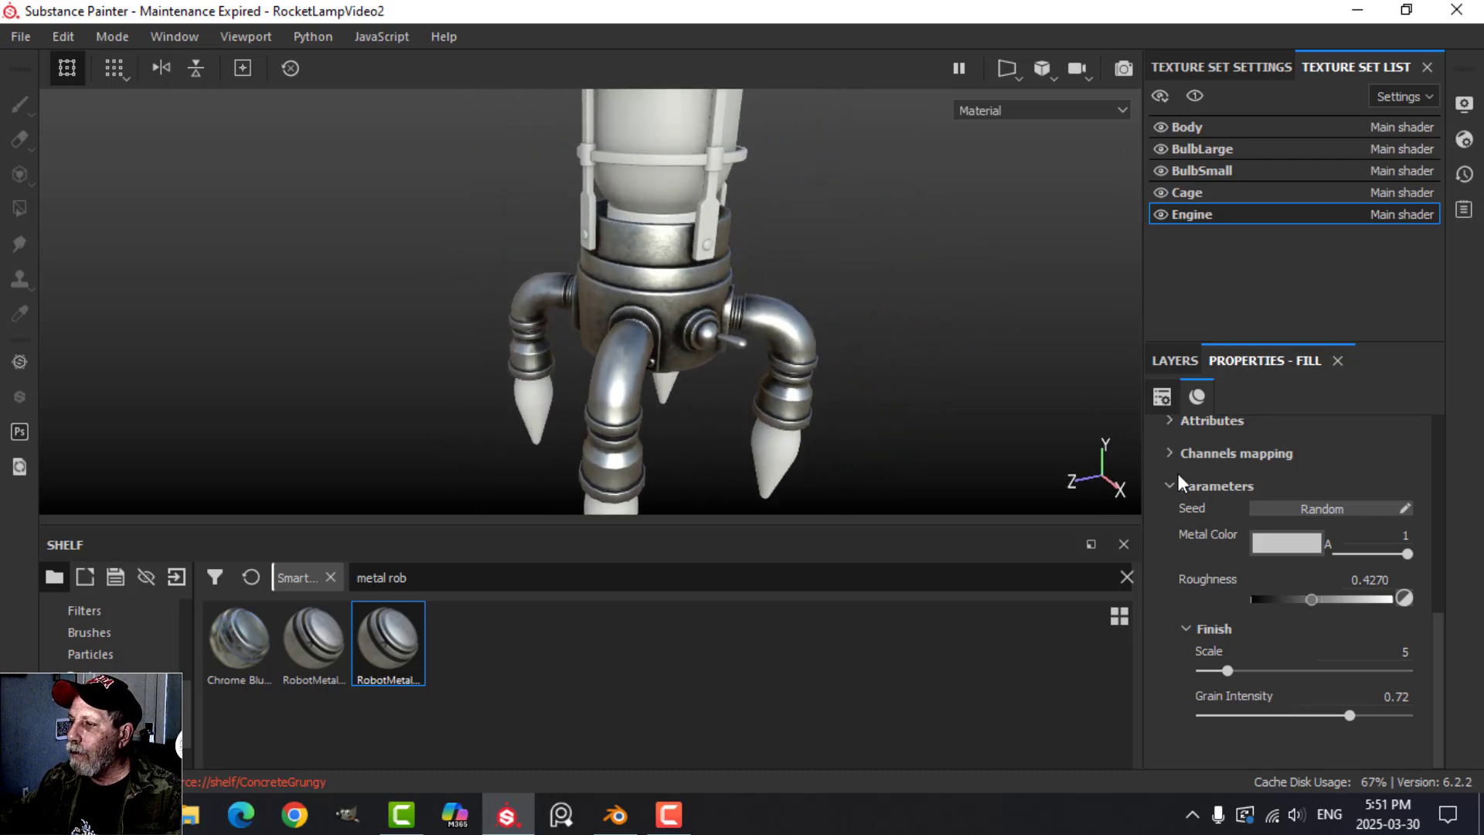
Copy the Engine set's RobotMetalSmooth folder and paste it into the Cage texture set.
click(1180, 360)
click(1184, 441)
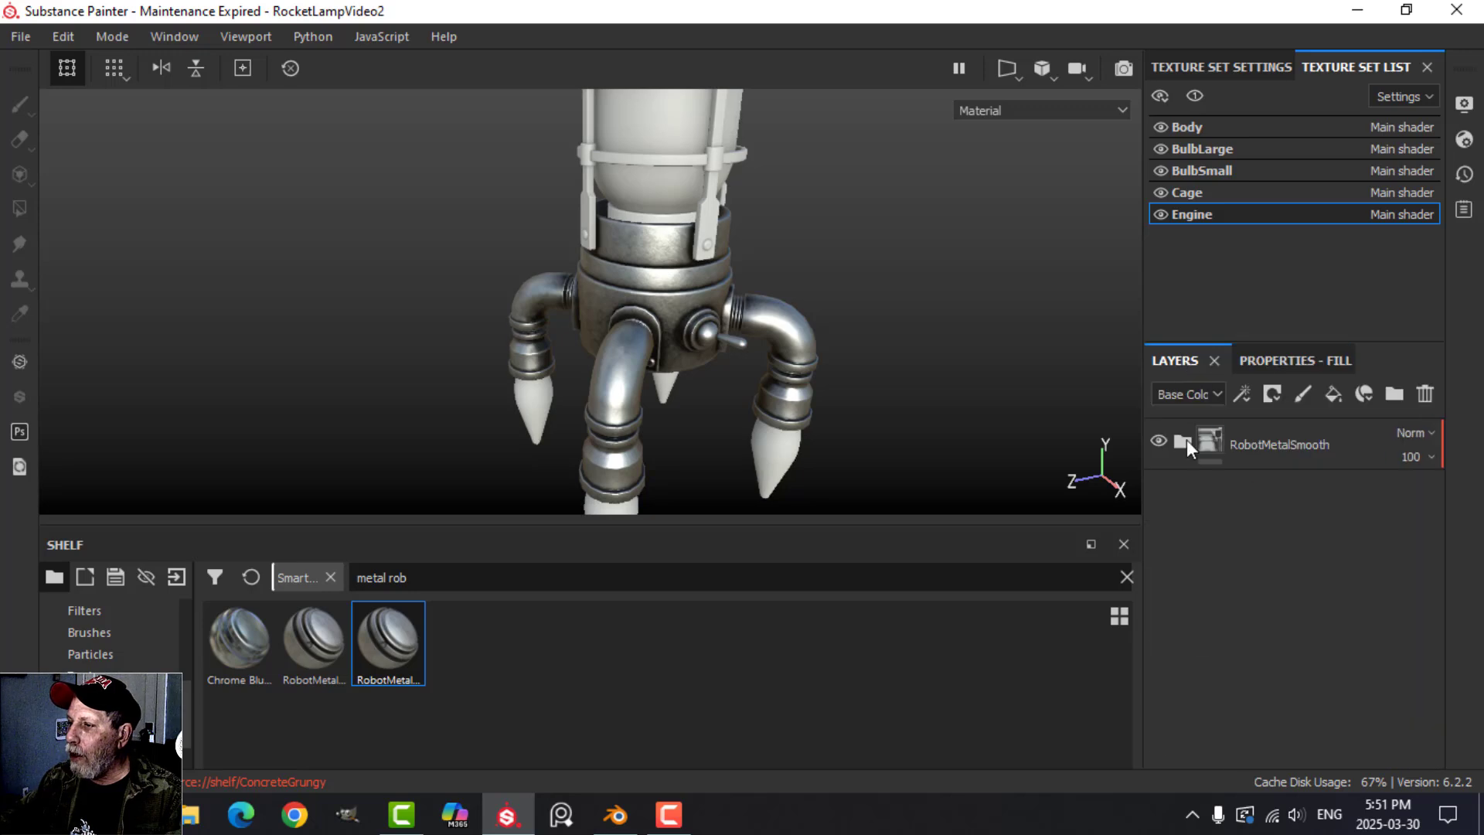
click(1258, 439)
click(1194, 192)
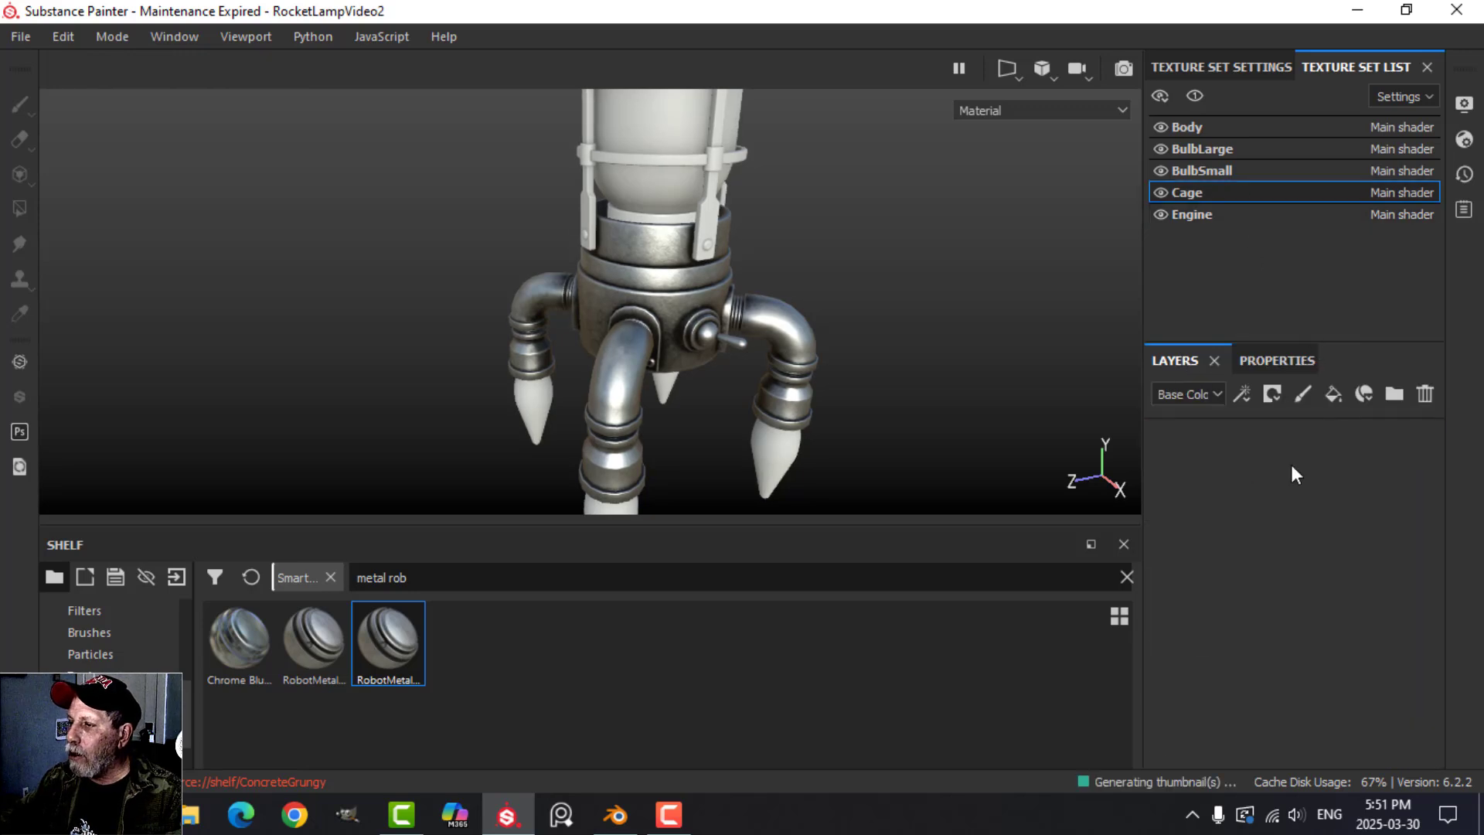
right_click(1257, 463)
click(1267, 512)
Examine the robot metal on the cage, body and pipe legs from several angles and distances.
scroll(972, 340, down, 1)
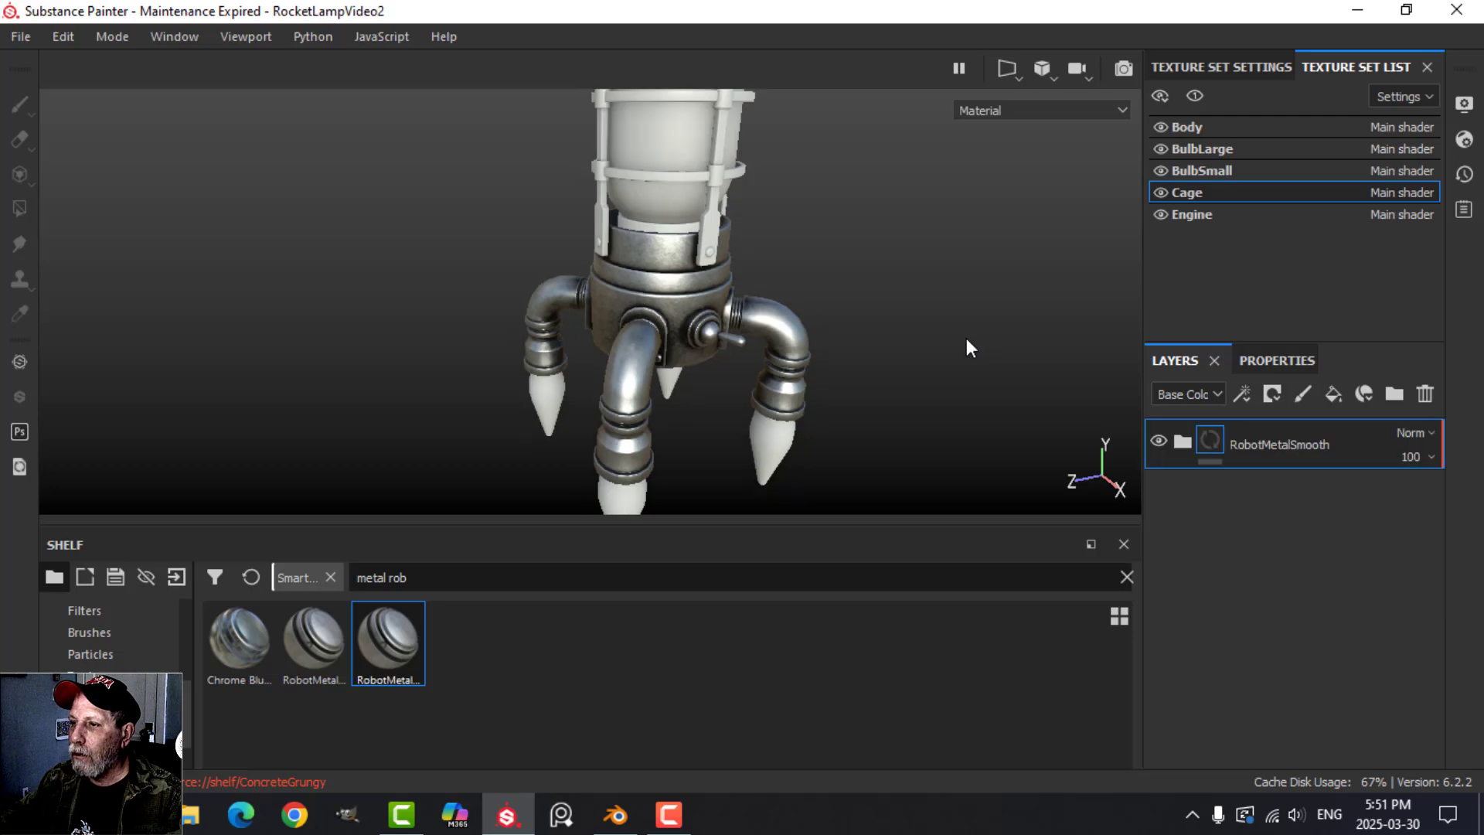
scroll(961, 335, up, 4)
alt+middle_drag(932, 246, 866, 348)
scroll(867, 332, down, 4)
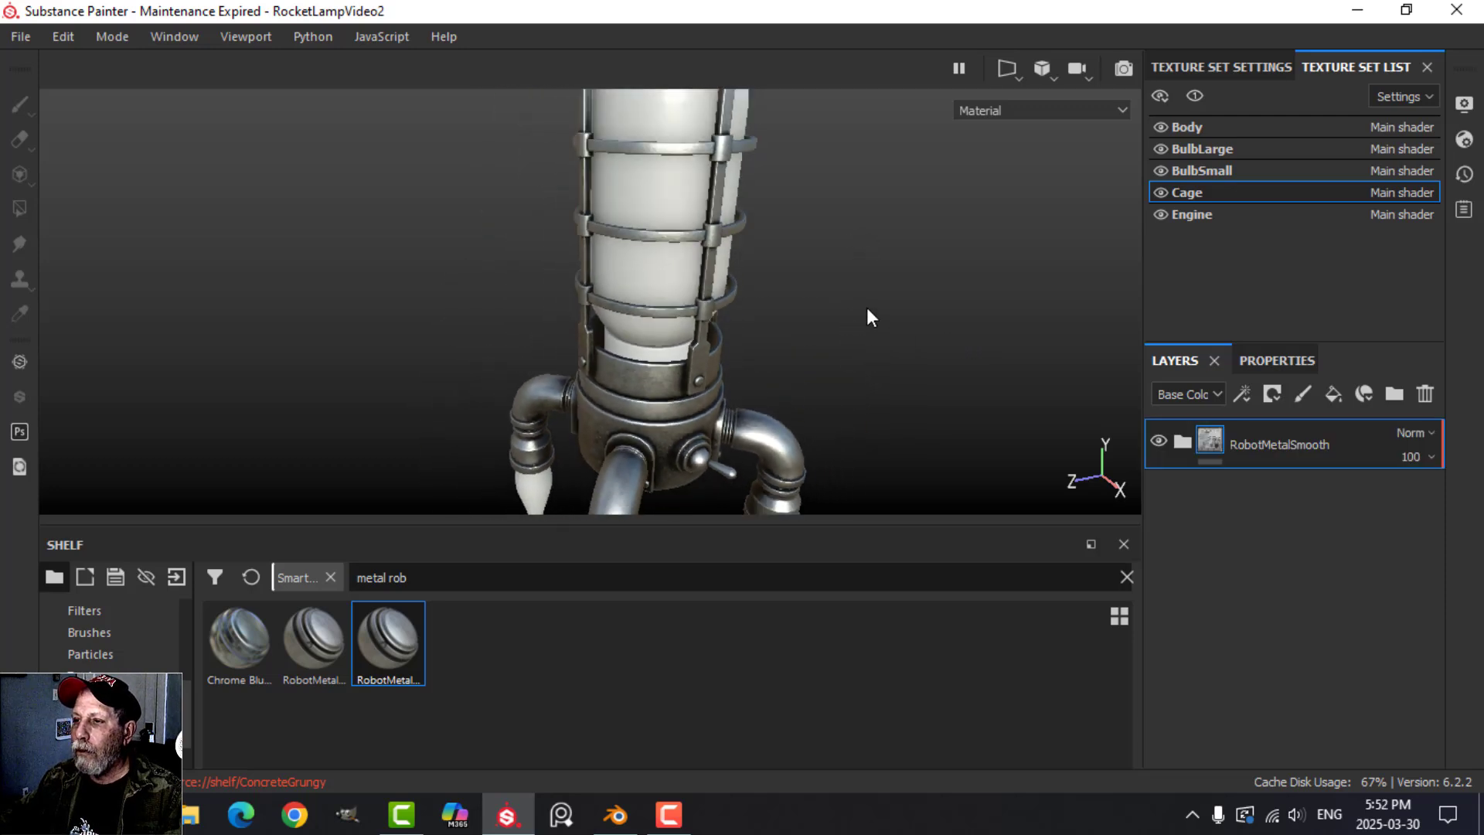
alt+middle_drag(860, 199, 850, 292)
alt+drag(777, 216, 772, 241)
alt+middle_drag(916, 392, 853, 242)
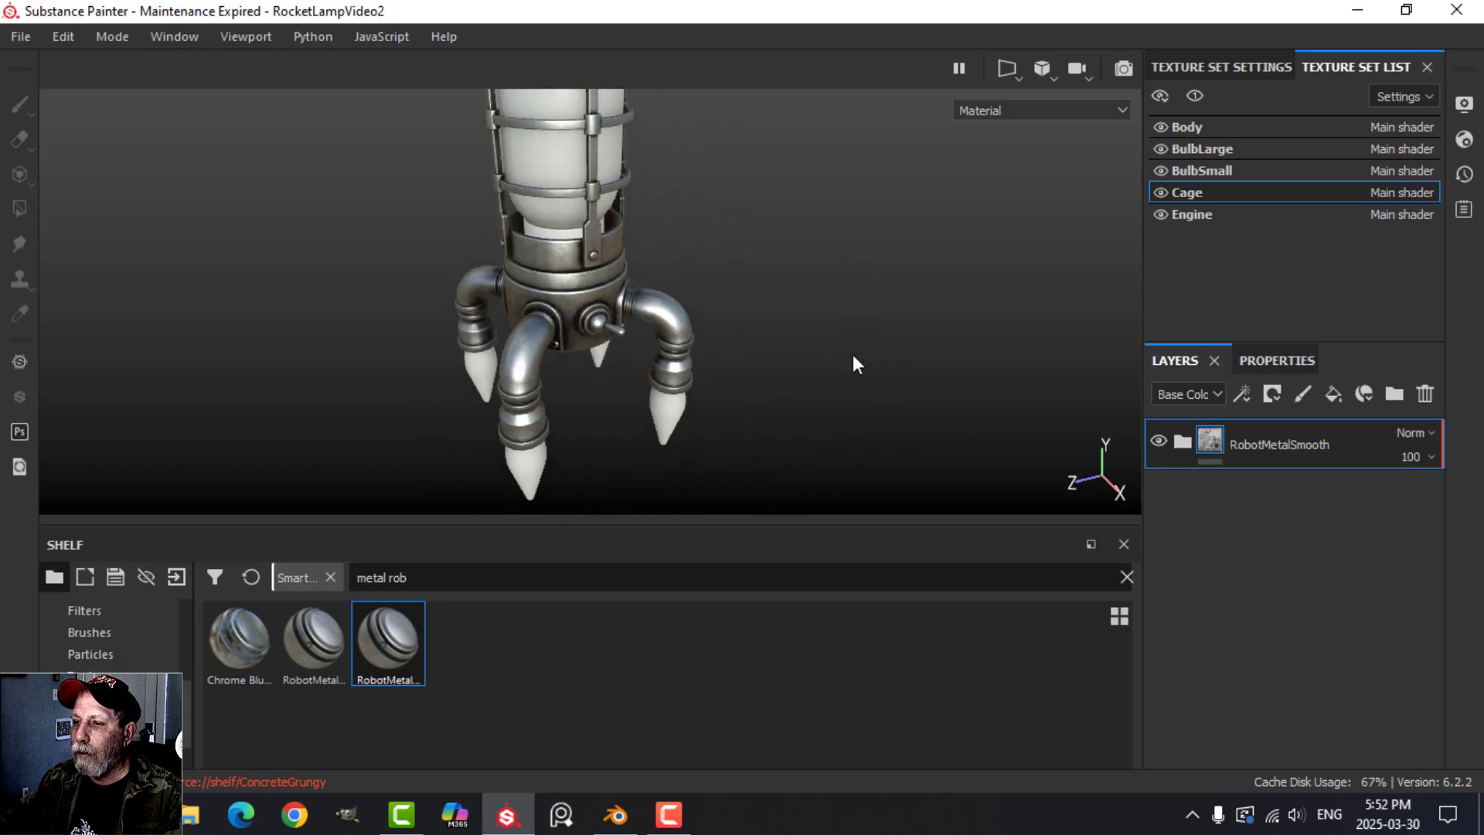
alt+drag(852, 354, 847, 320)
alt+middle_drag(846, 370, 841, 311)
scroll(819, 304, up, 2)
alt+drag(792, 298, 873, 306)
scroll(842, 313, up, 2)
alt+middle_drag(842, 313, 874, 352)
alt+drag(900, 350, 852, 341)
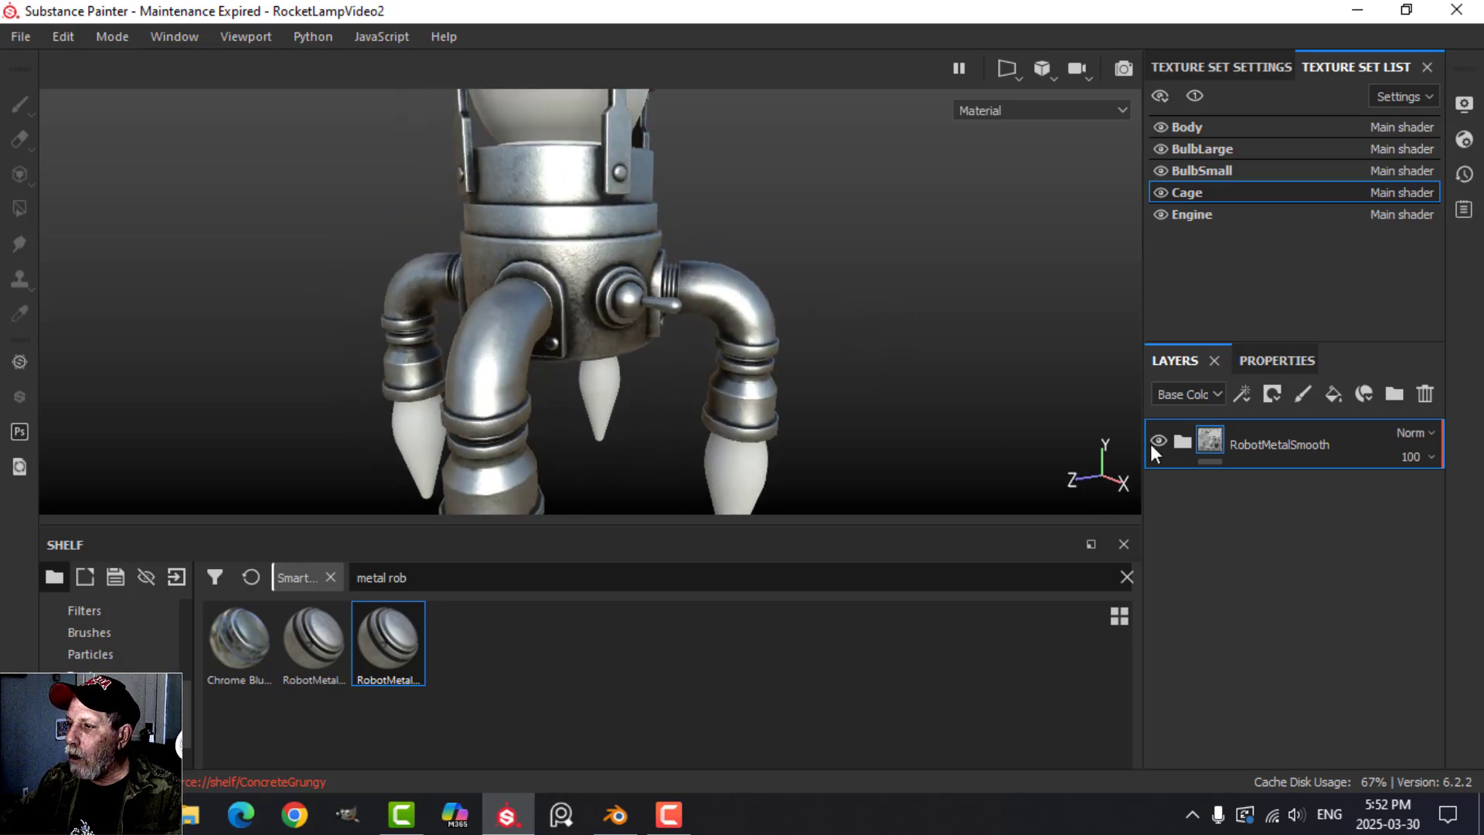
alt+drag(734, 244, 699, 209)
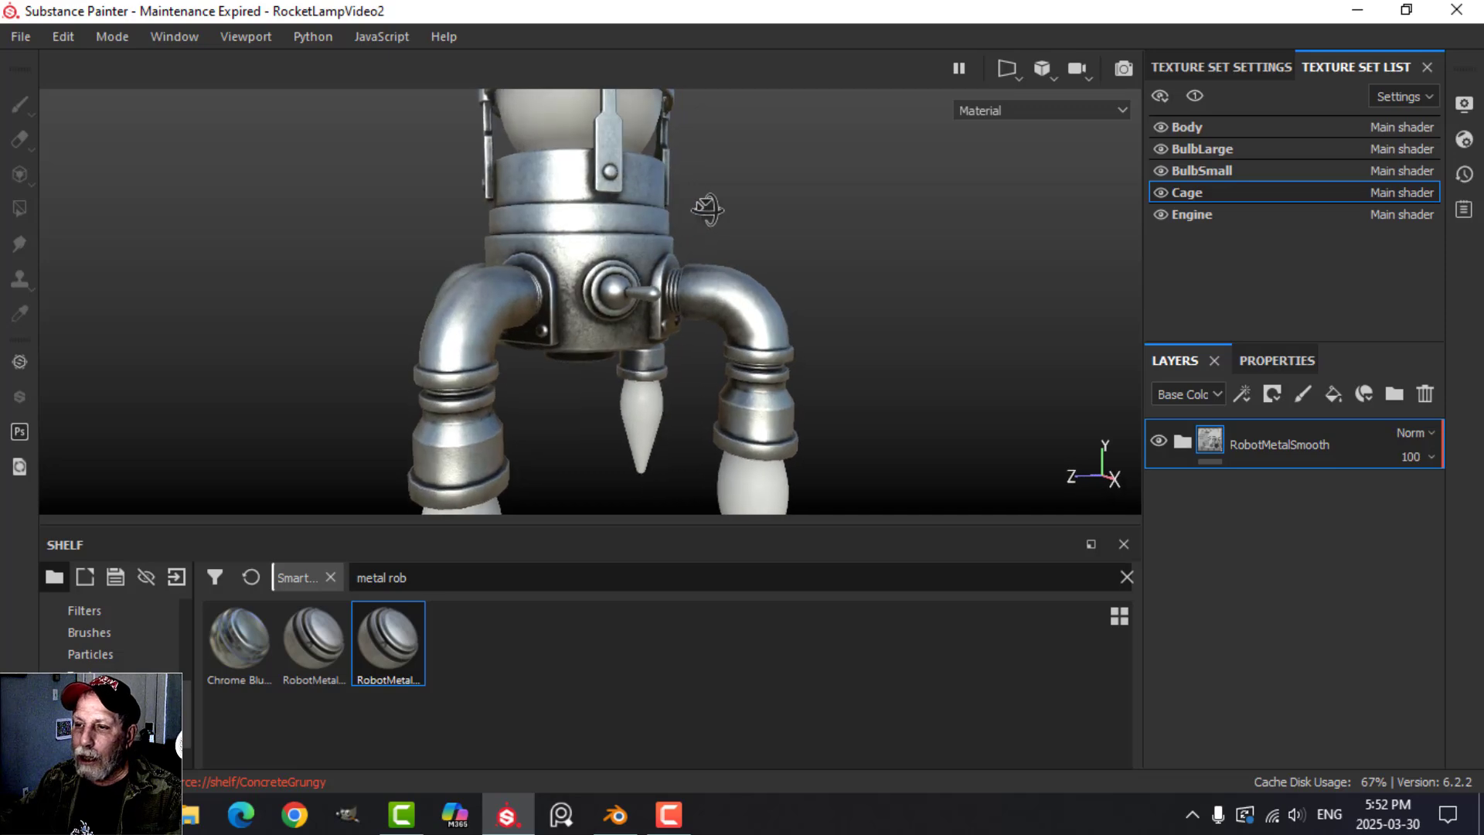
scroll(755, 255, up, 2)
scroll(759, 258, down, 2)
alt+middle_drag(759, 288, 773, 208)
alt+drag(773, 270, 799, 230)
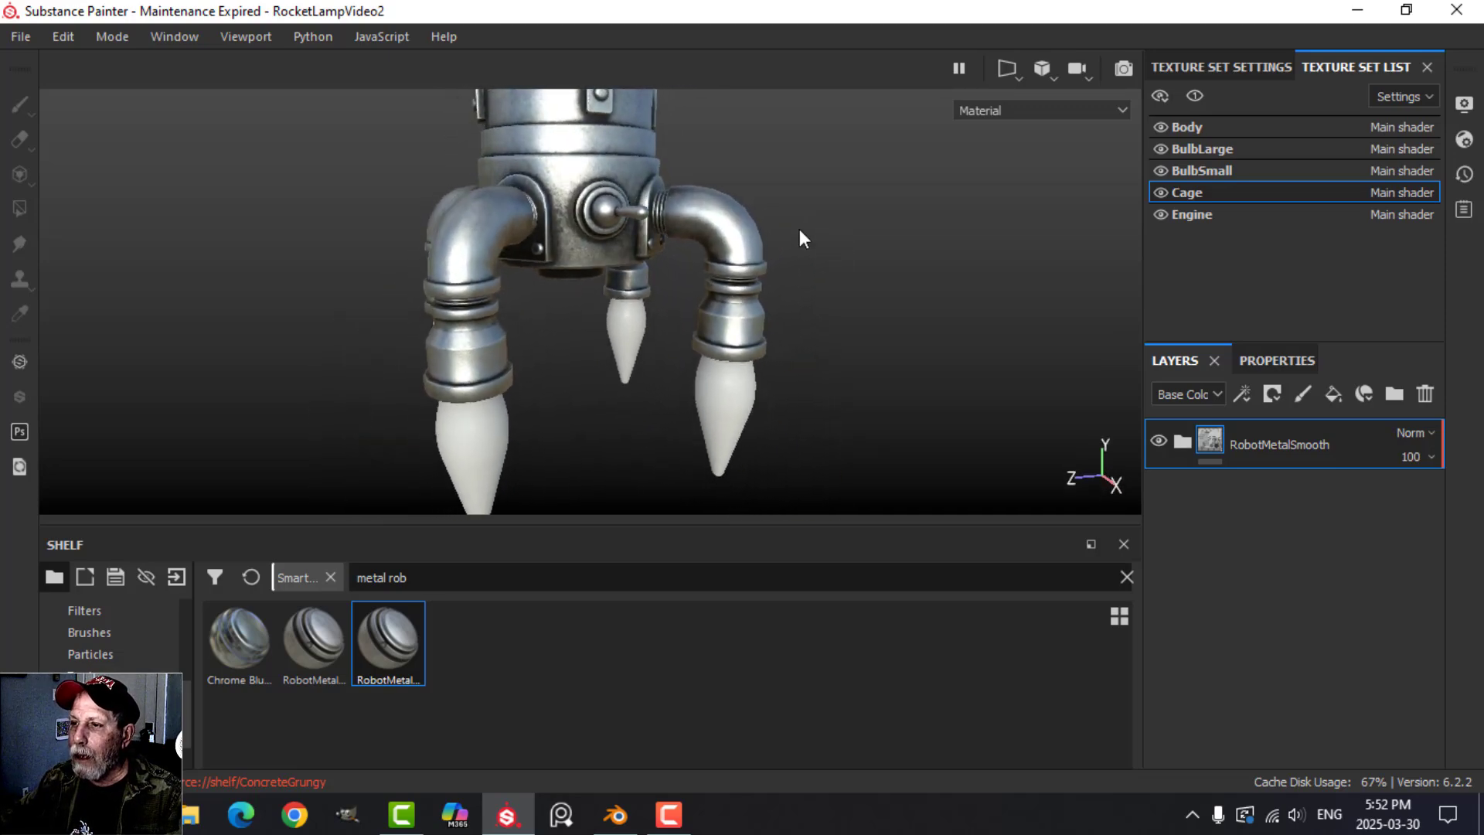
alt+middle_drag(800, 230, 809, 320)
scroll(800, 232, down, 2)
alt+drag(808, 320, 831, 341)
Hide and show the Body and BulbLarge texture sets in turn to check which parts they cover.
click(1161, 126)
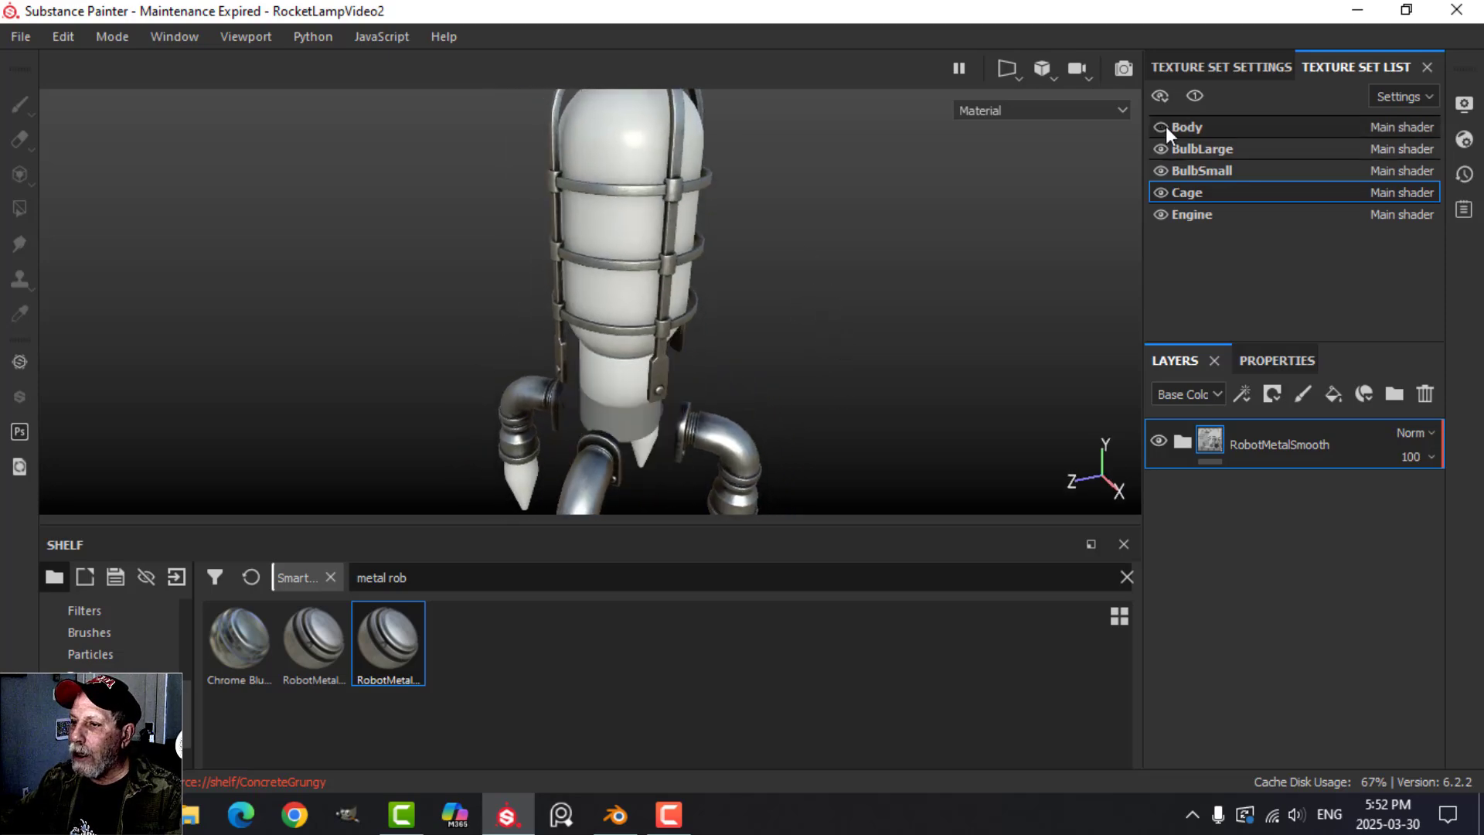
click(1161, 126)
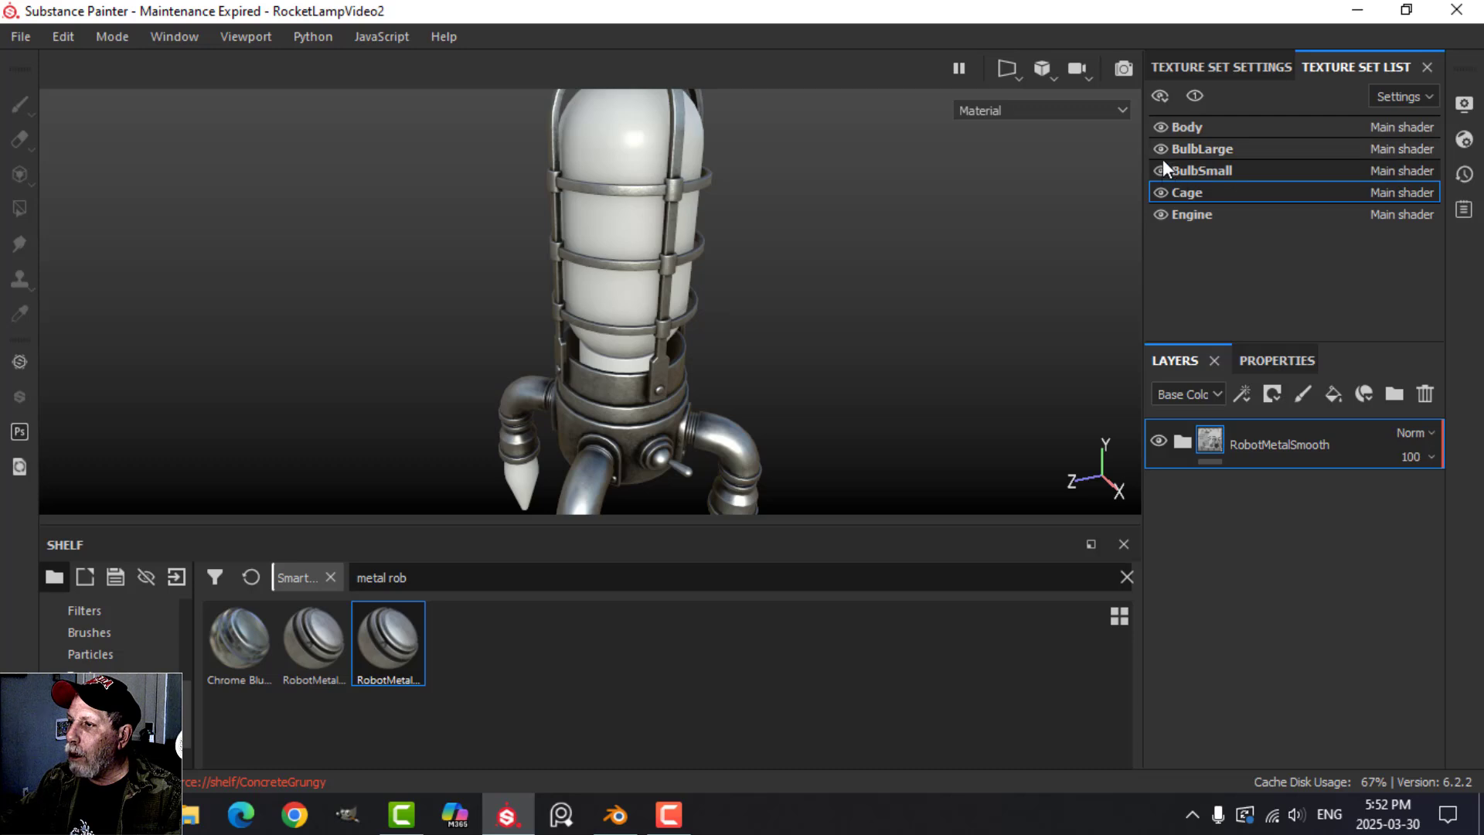
click(1160, 150)
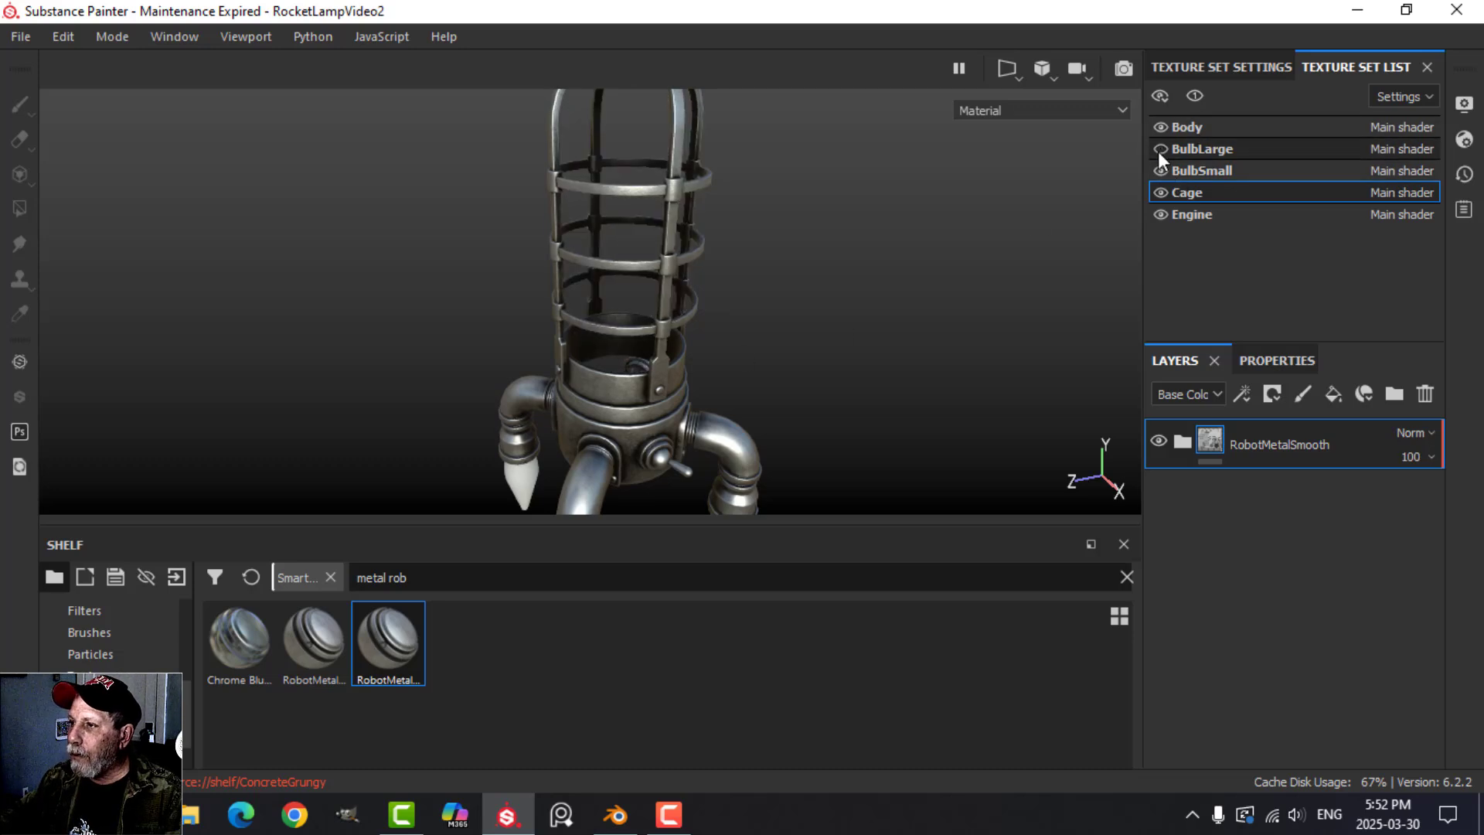
click(1159, 150)
scroll(695, 368, down, 3)
scroll(665, 386, up, 6)
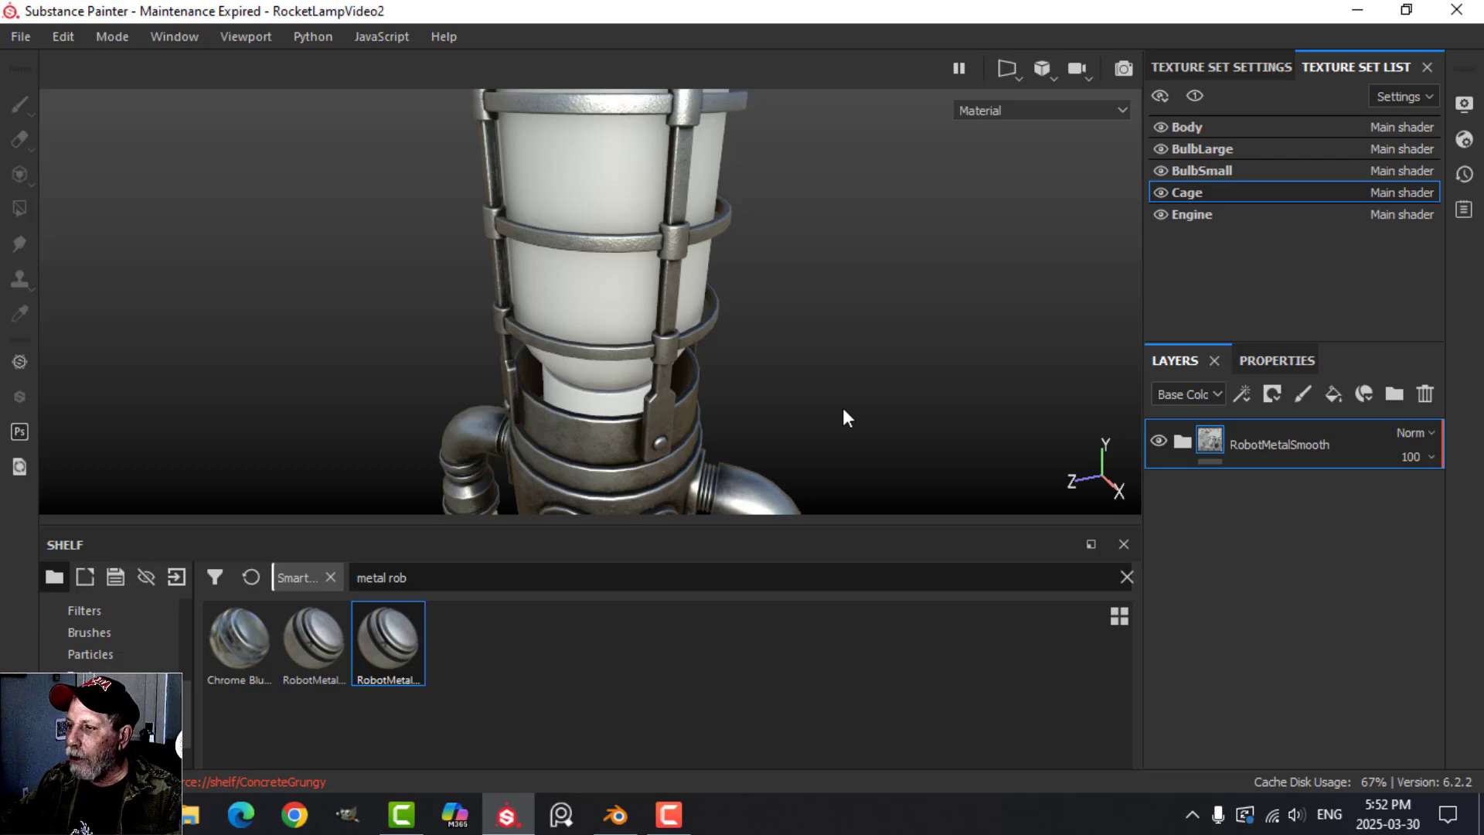
Make BulbLarge the active texture set and search the smart materials for "glass".
scroll(908, 406, down, 2)
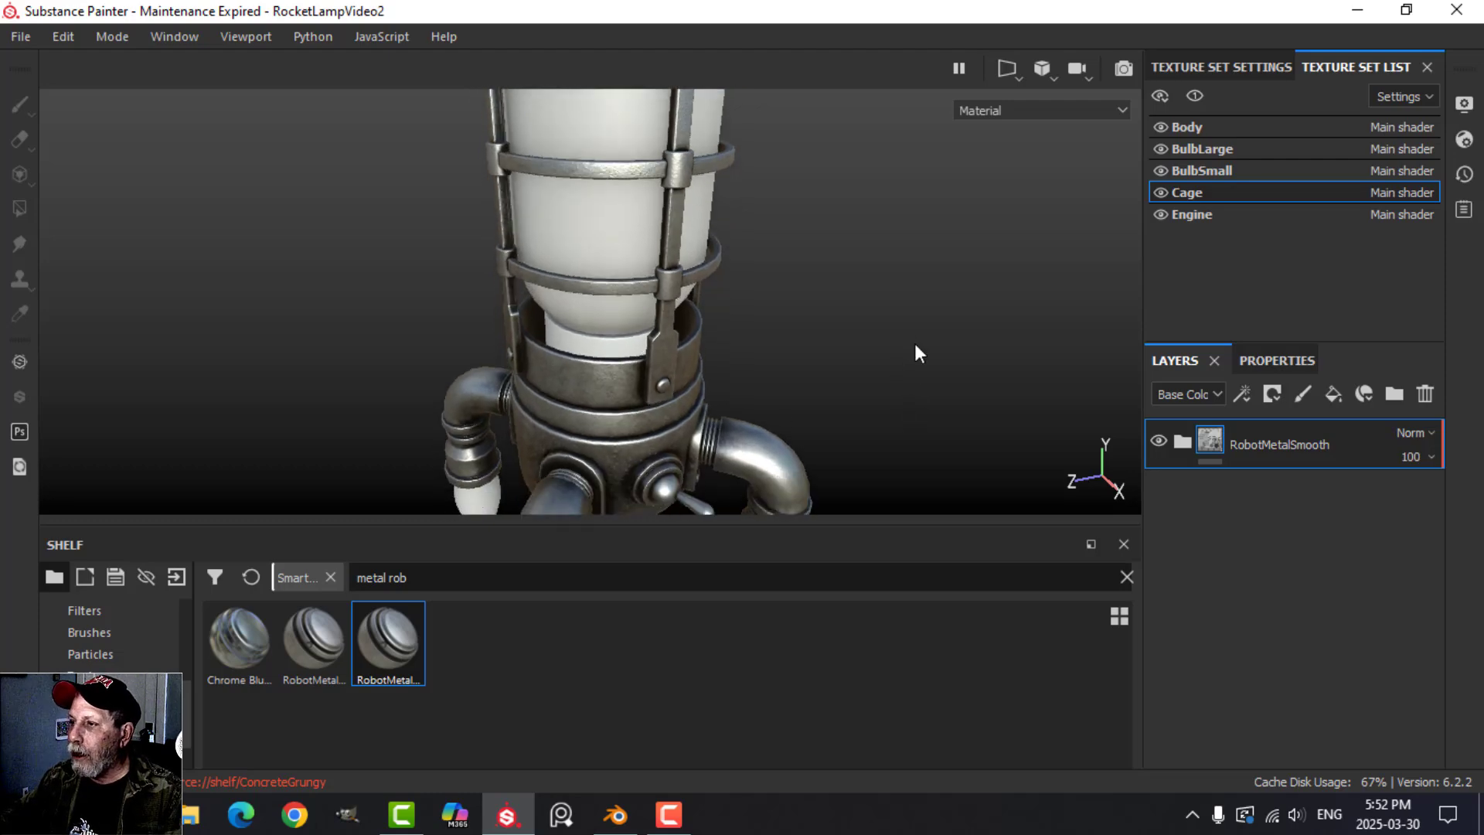
click(1215, 150)
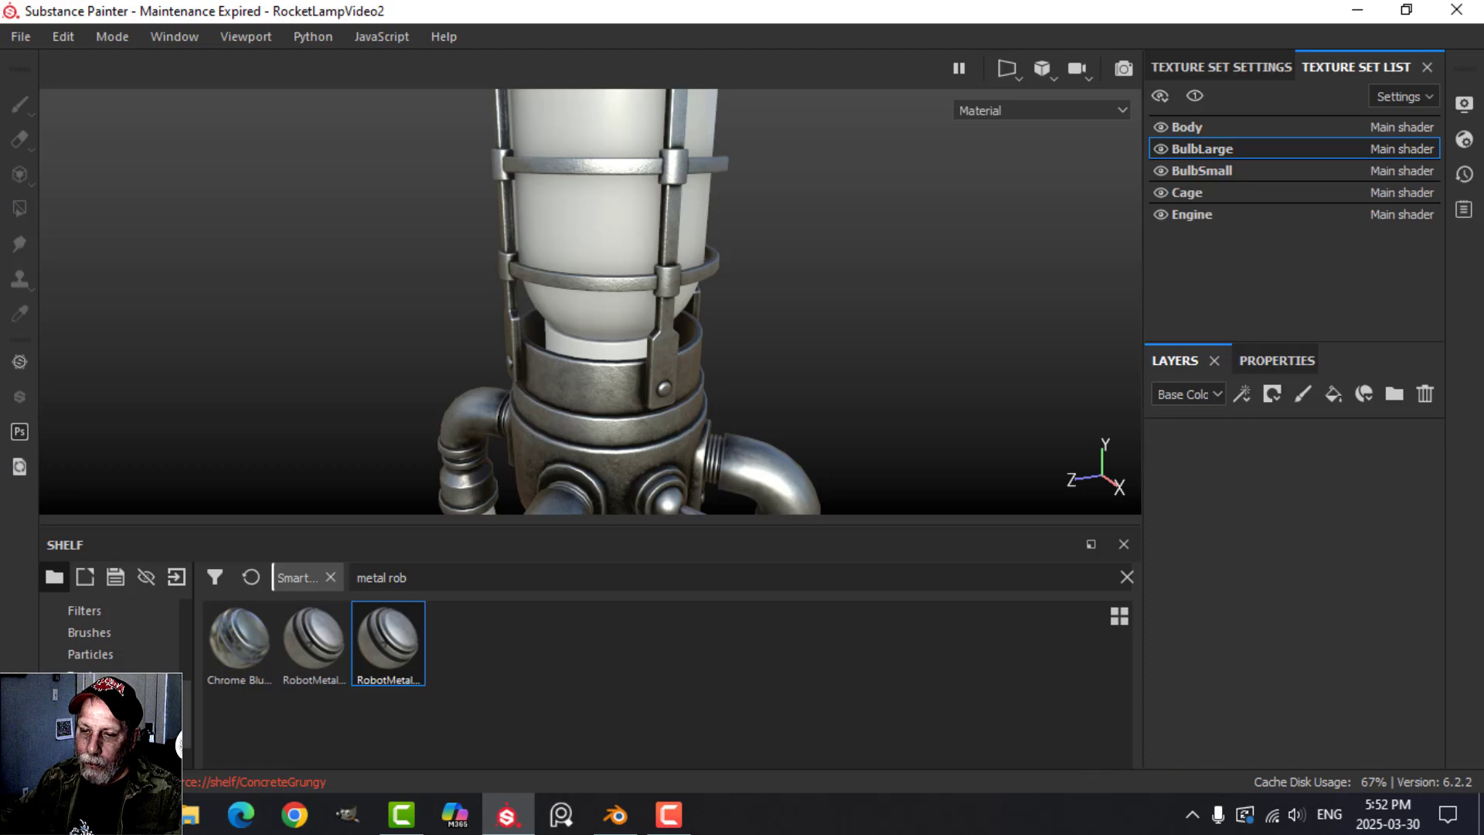
scroll(108, 632, down, 1)
click(110, 675)
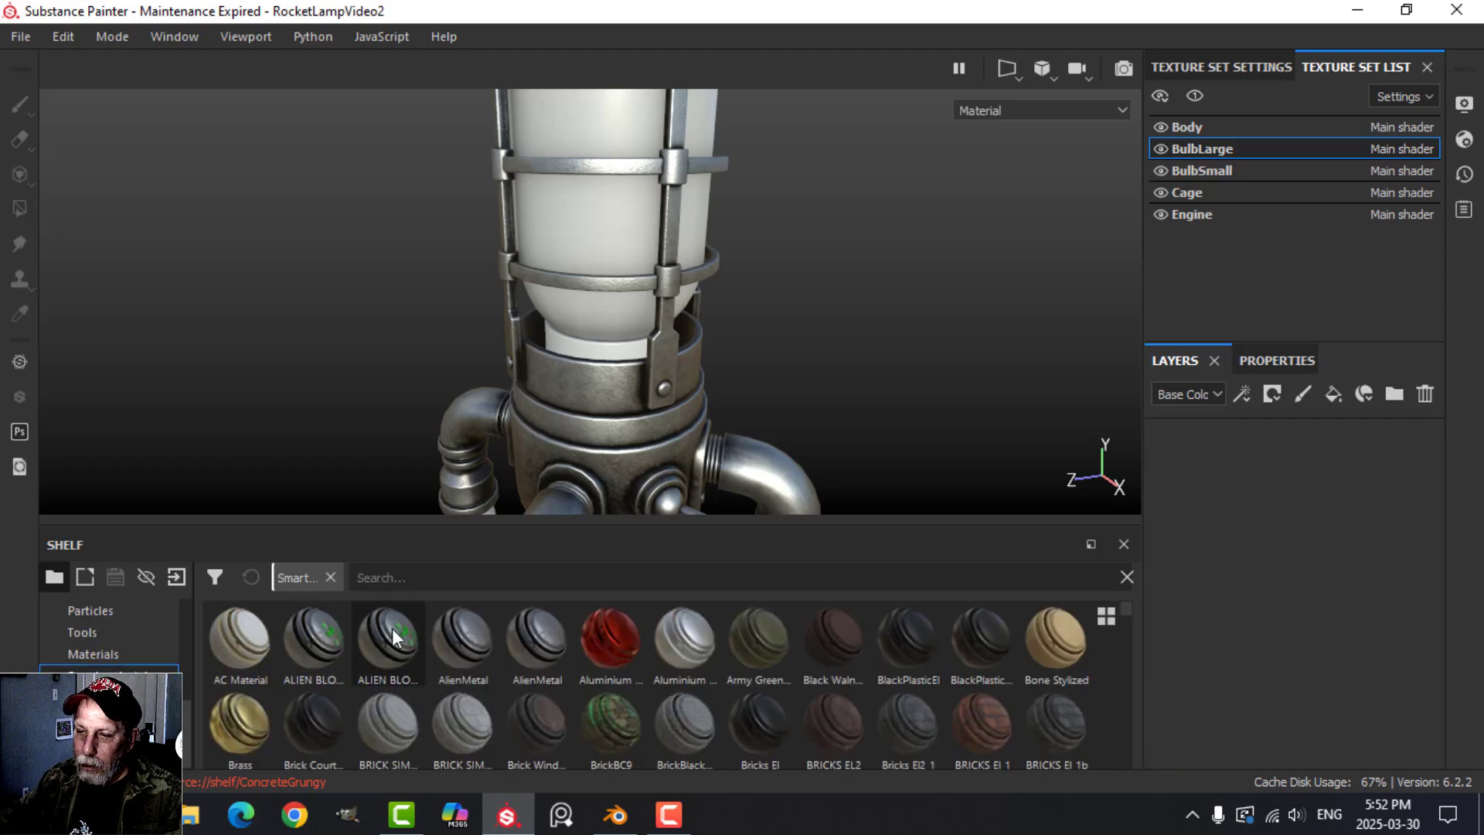
click(426, 579)
text(glass)
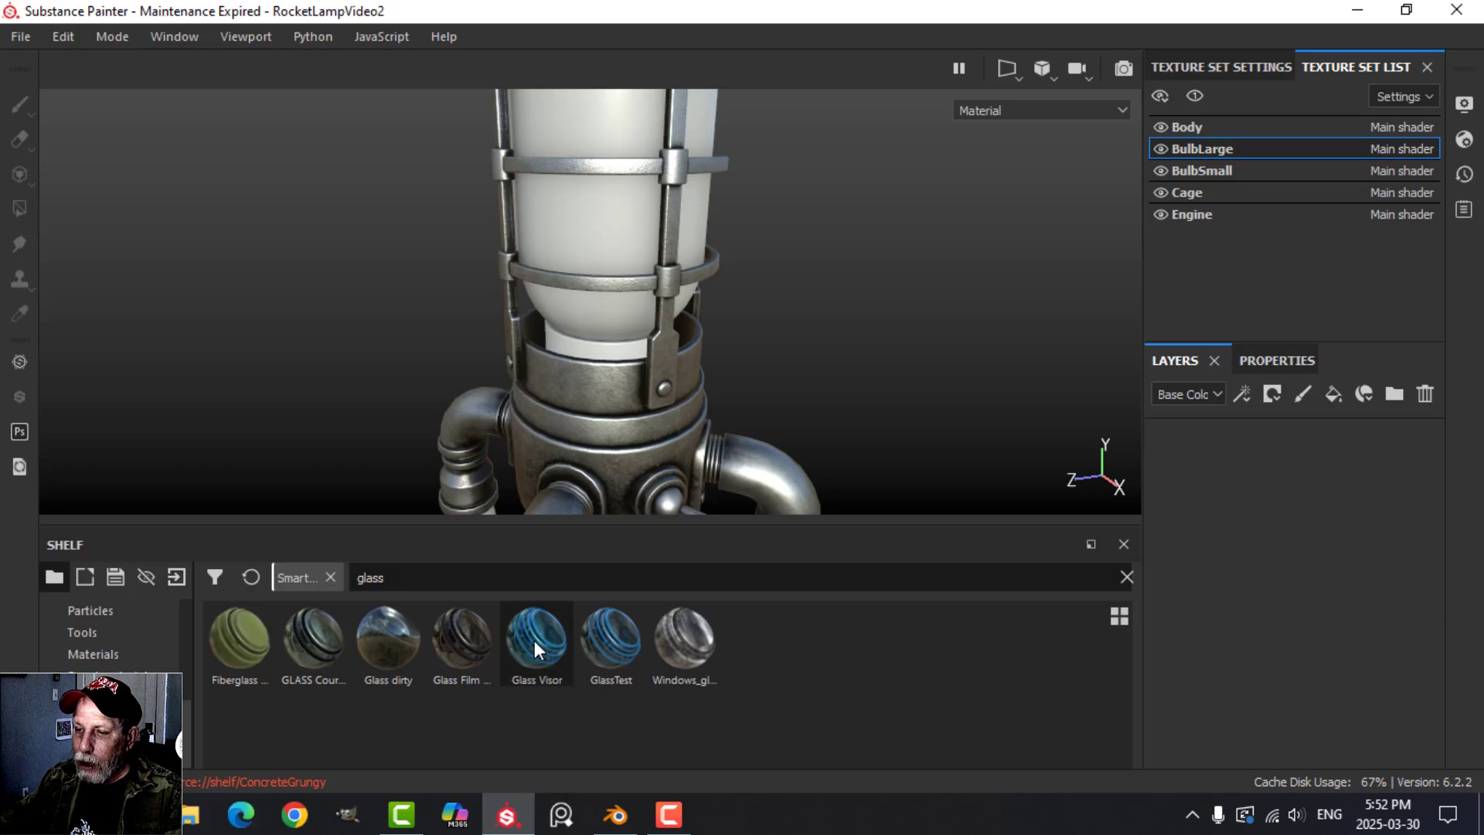
Apply the Glass Visor smart material to the BulbLarge texture set's layer stack and check the glass on the bulb.
mouse_move(534, 640)
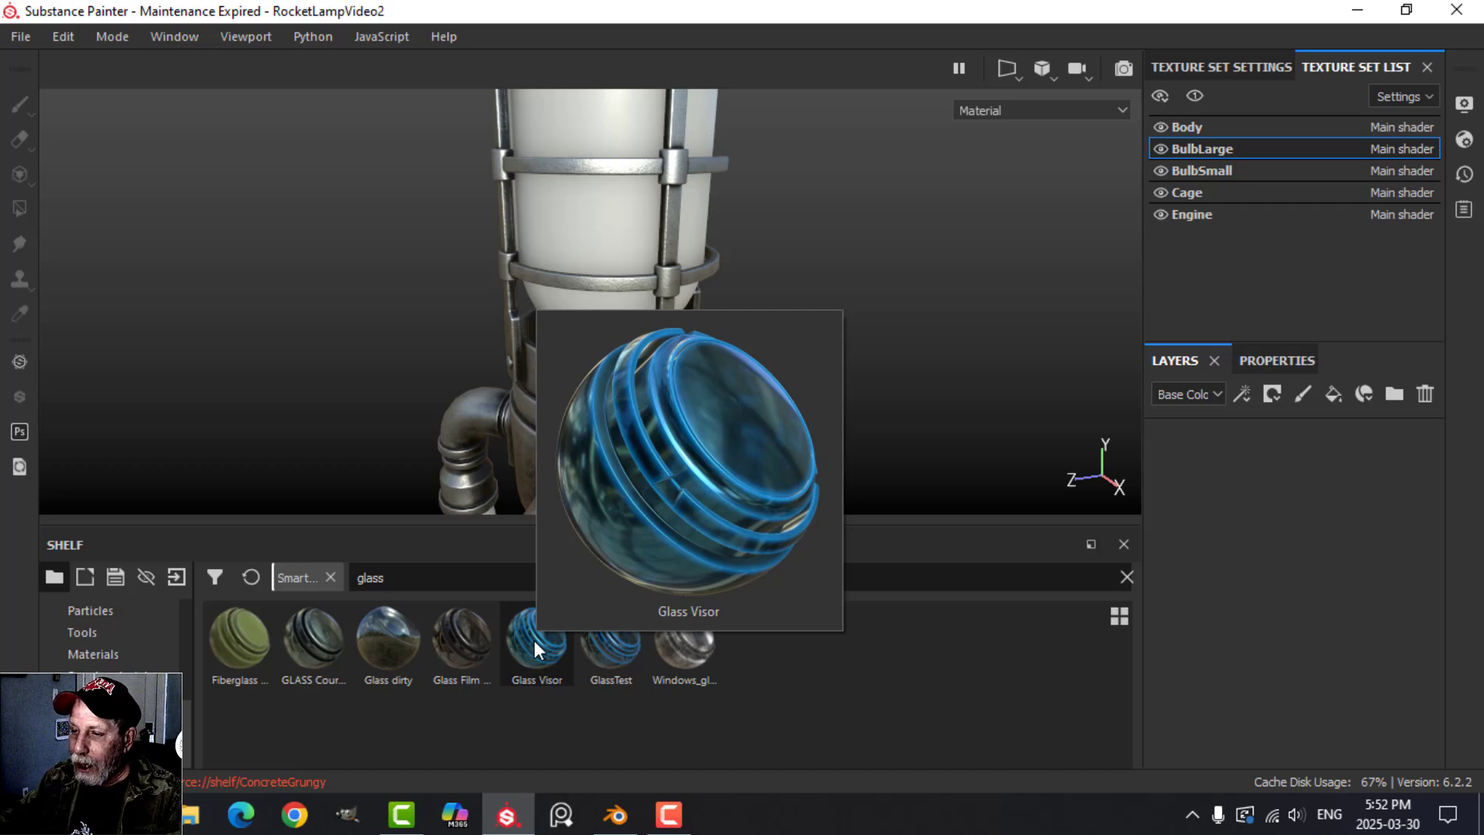
click(535, 640)
drag(535, 640, 1226, 509)
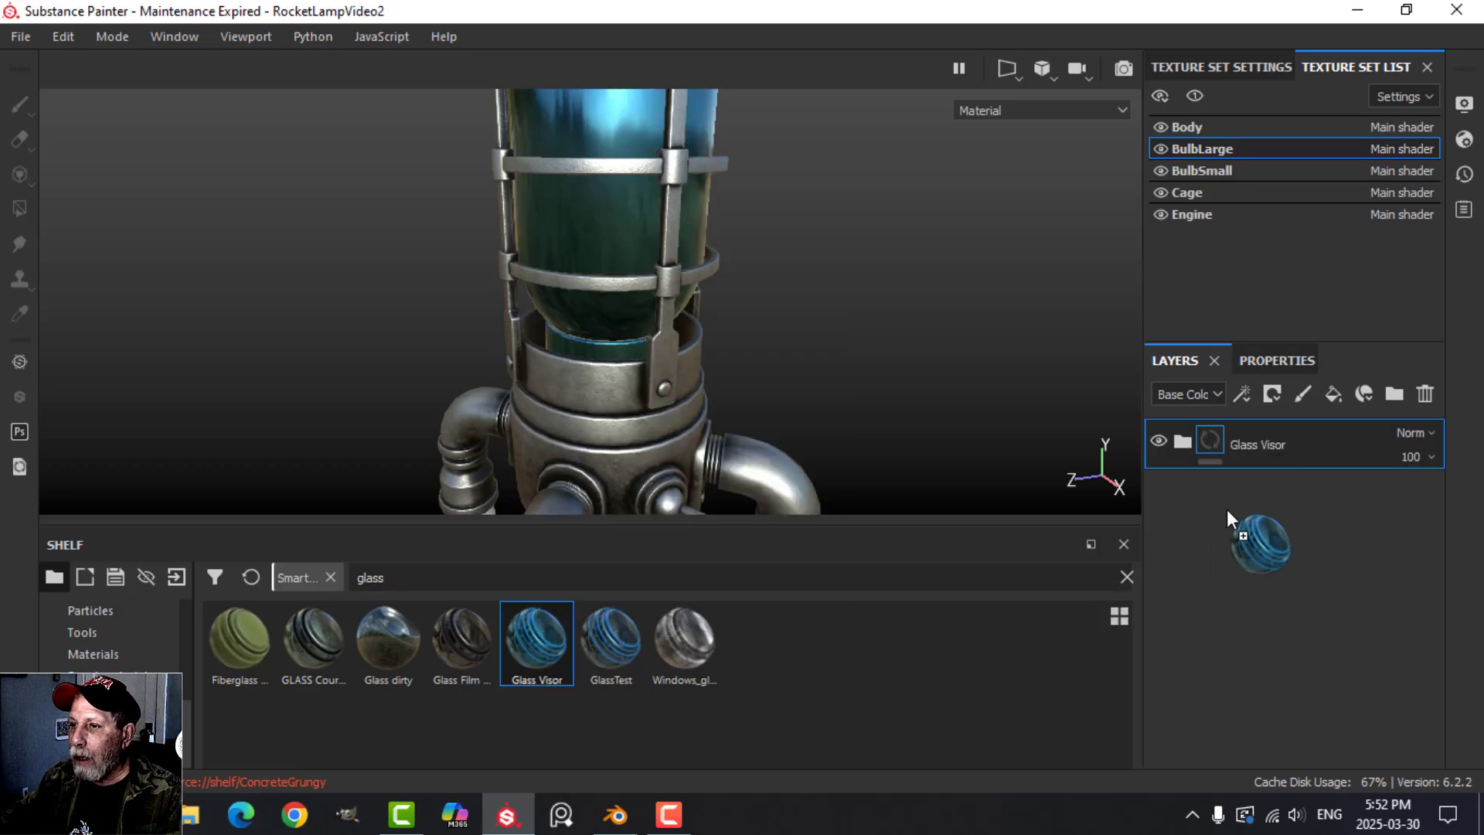
alt+drag(772, 336, 850, 325)
alt+drag(889, 388, 853, 359)
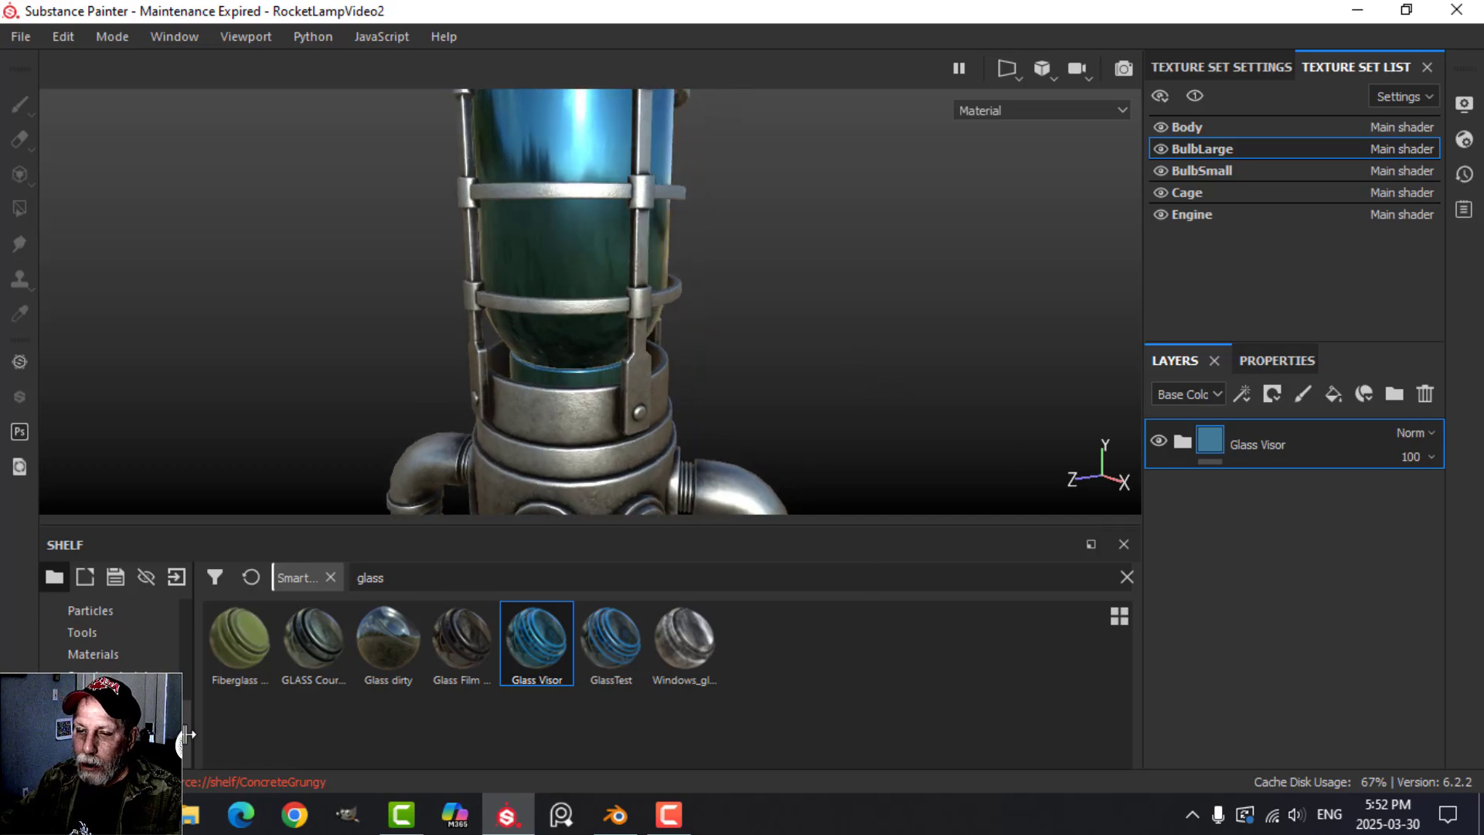
Change the Main shader from pbr-metal-rough to pbr-metal-rough-with-alpha-blending.
click(1465, 142)
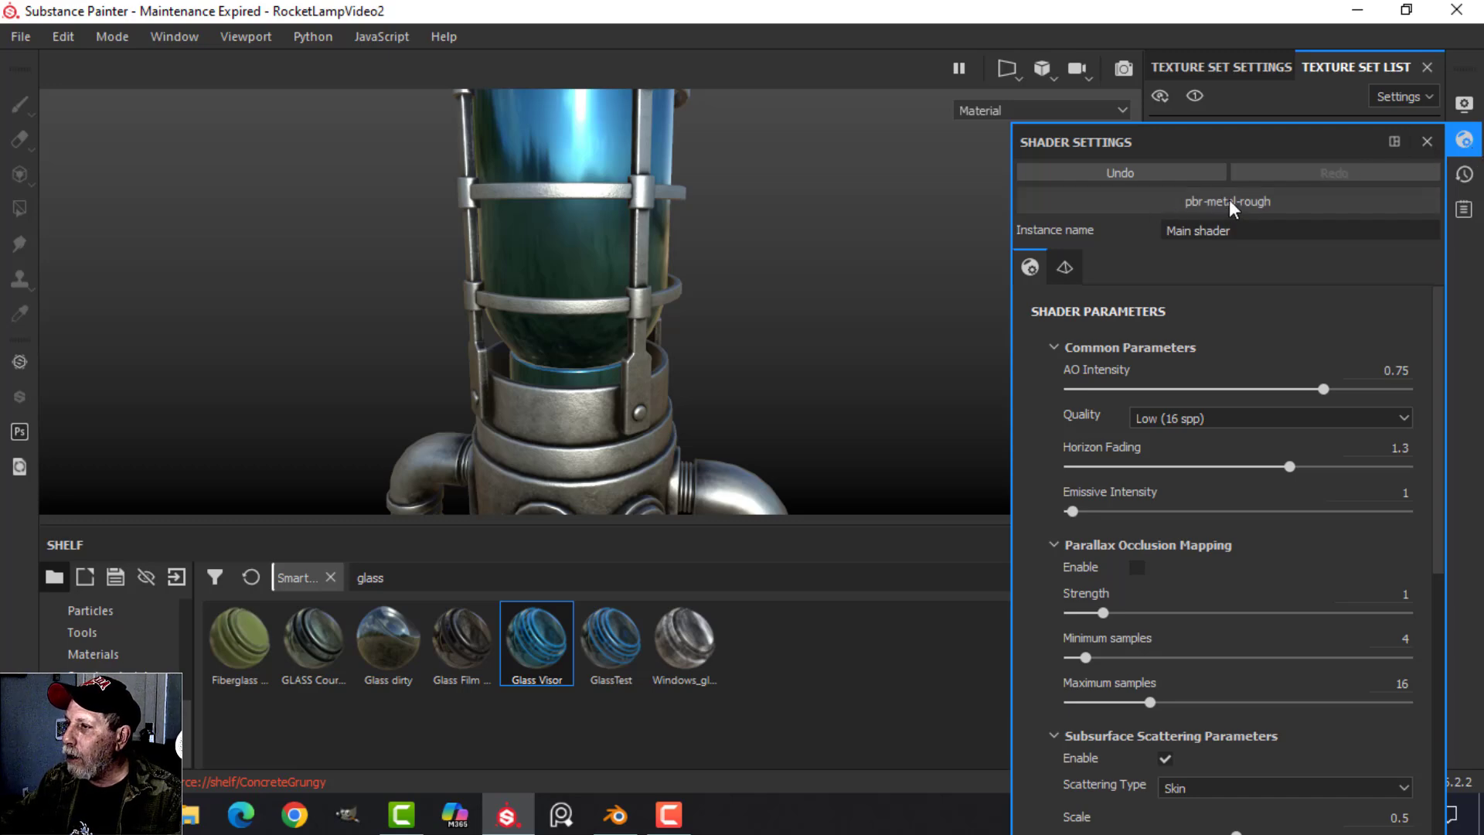
click(1252, 202)
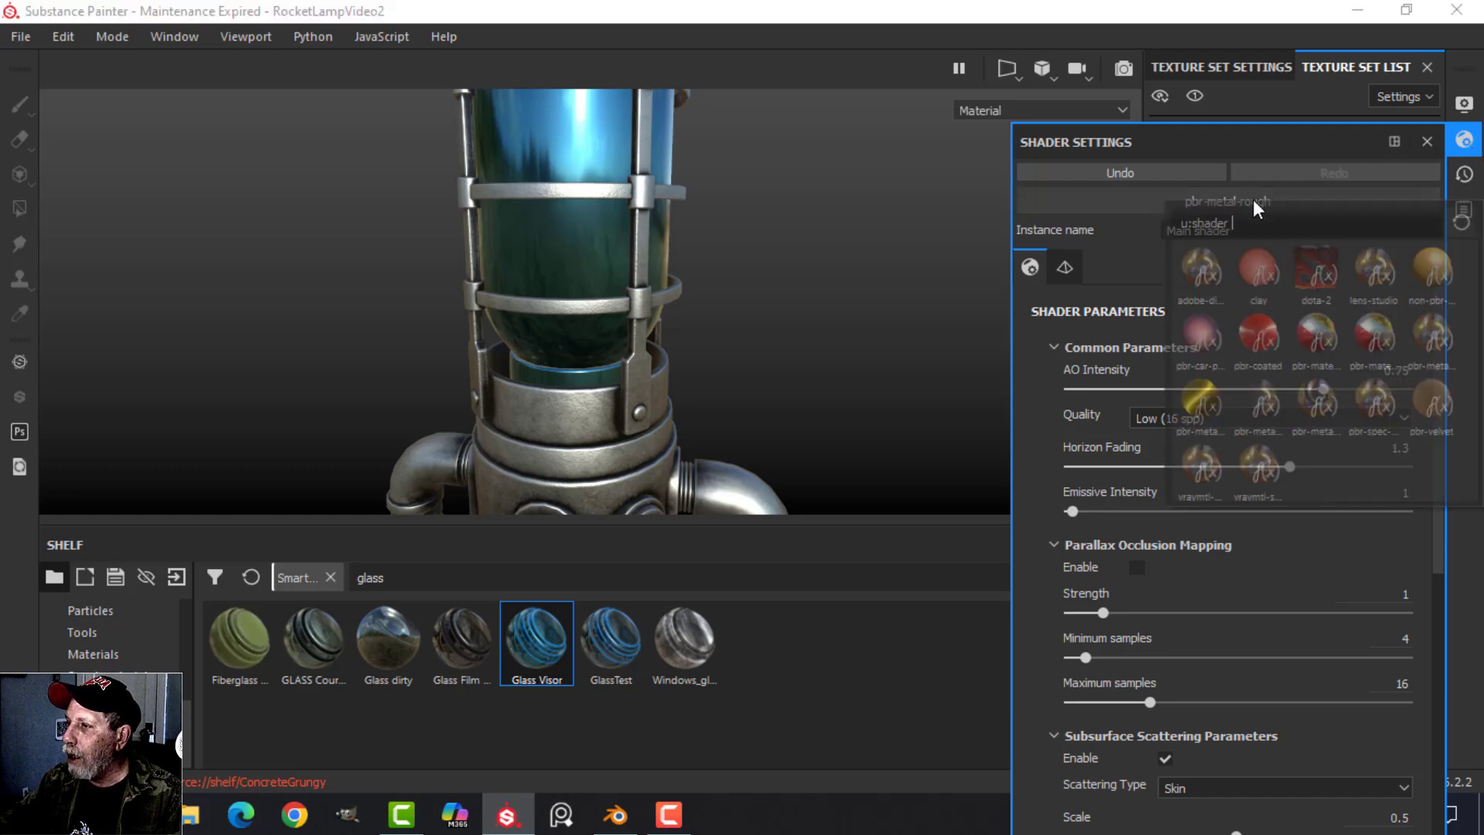
click(1264, 403)
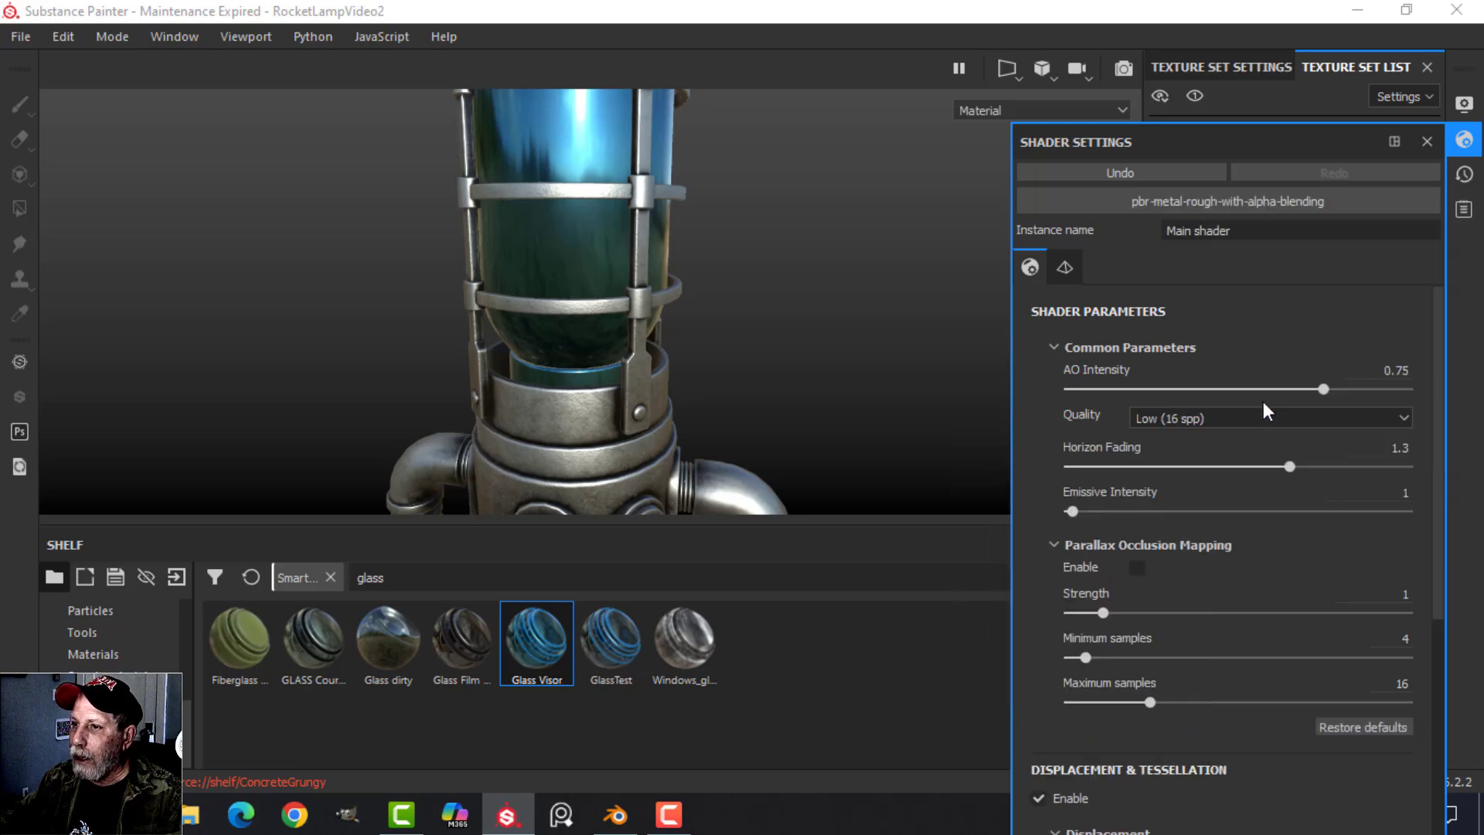
click(1463, 142)
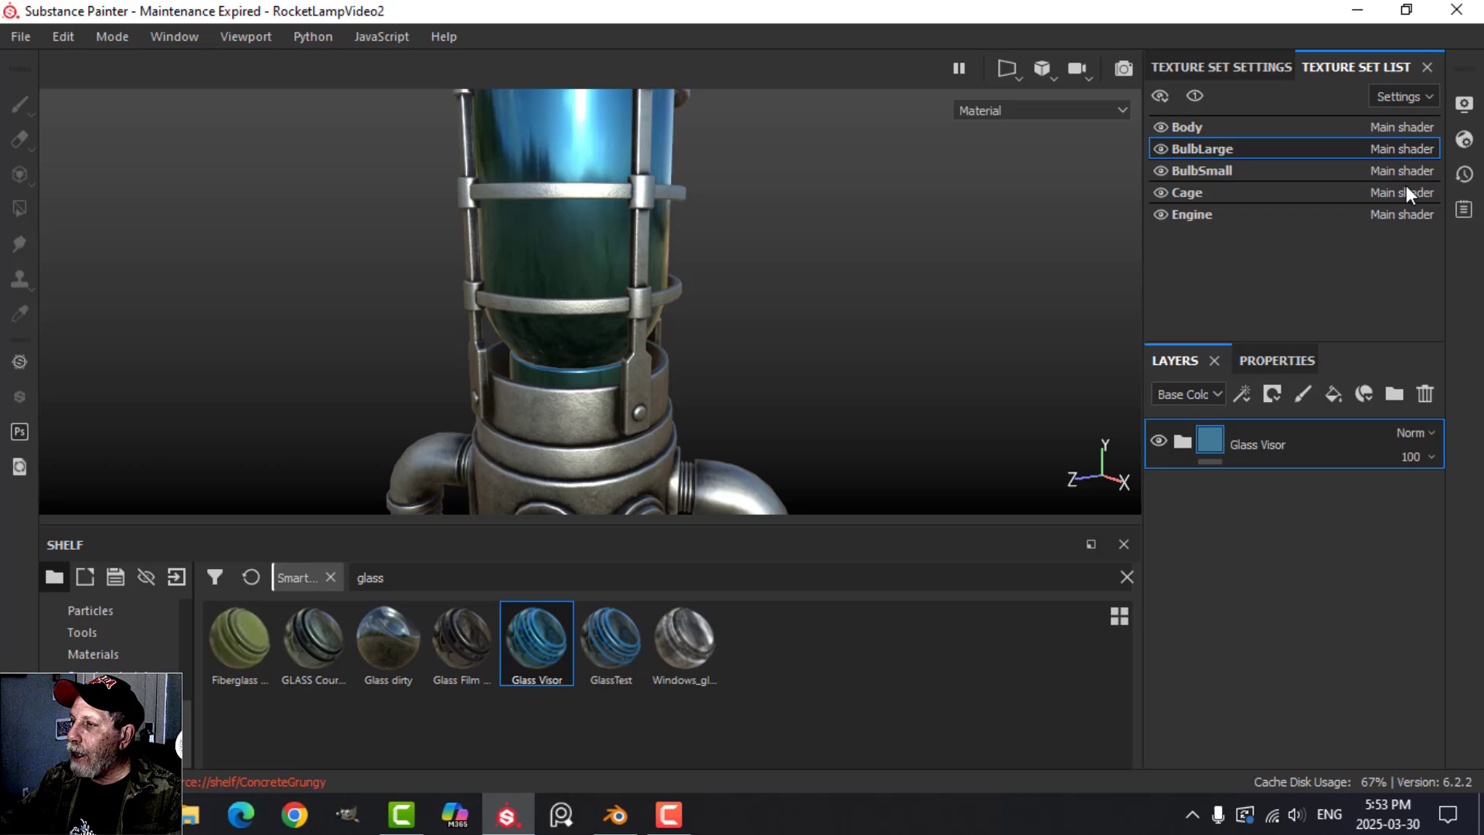
Add an Opacity channel to the BulbLarge texture set and check the bulb's transparency.
click(1261, 65)
scroll(1320, 209, down, 4)
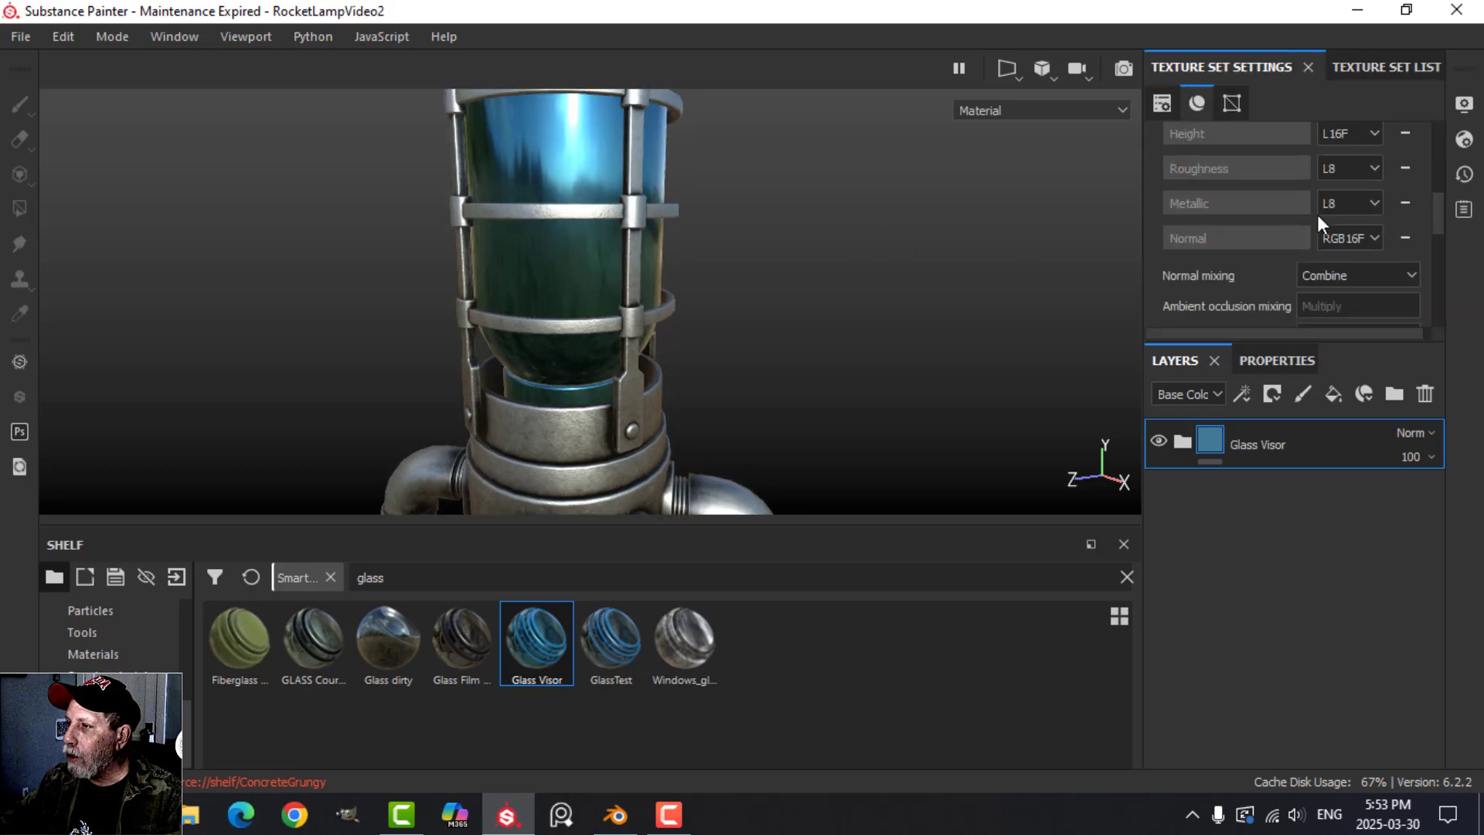
scroll(1317, 215, up, 1)
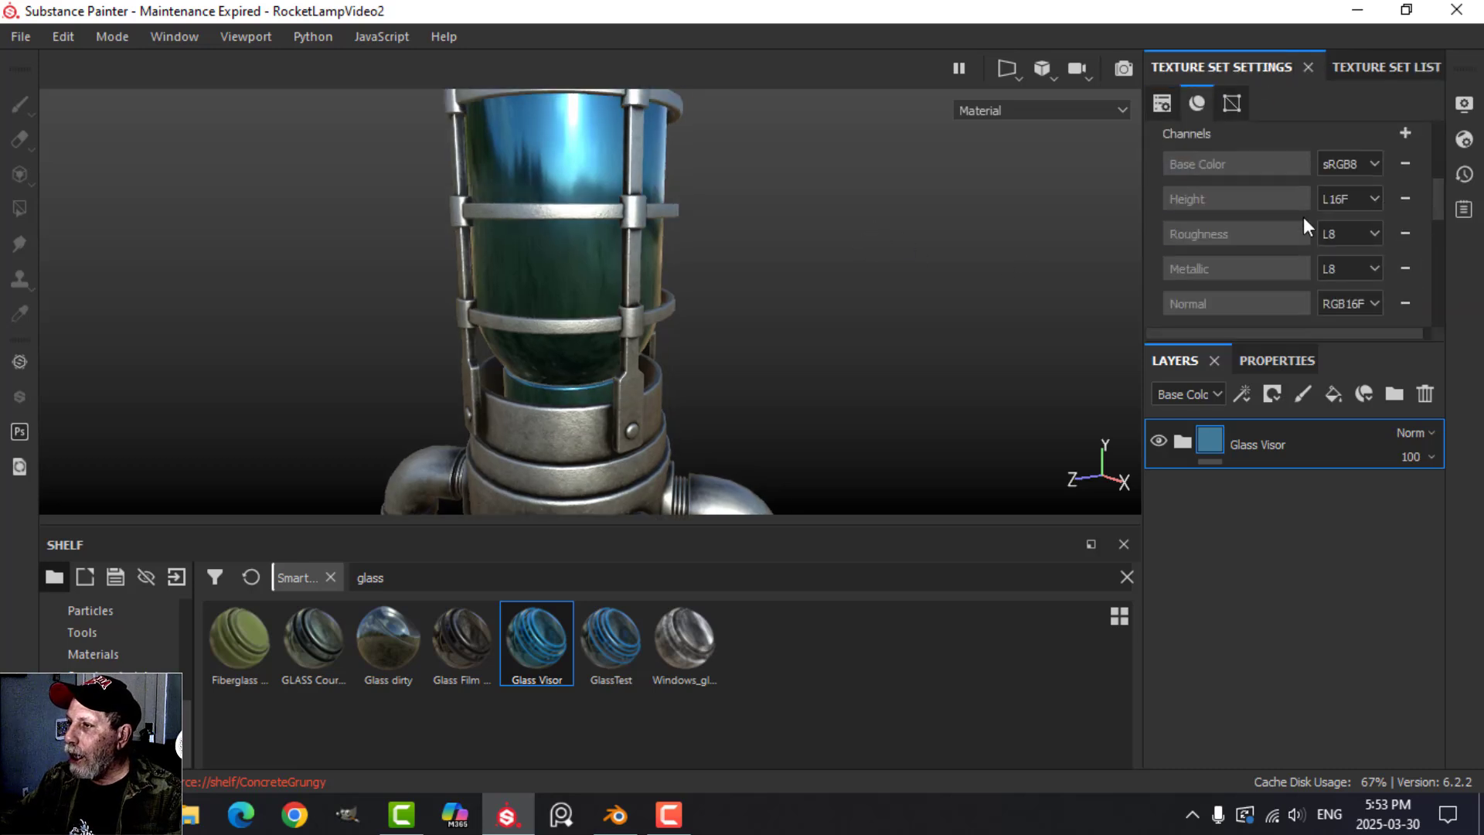
click(1405, 133)
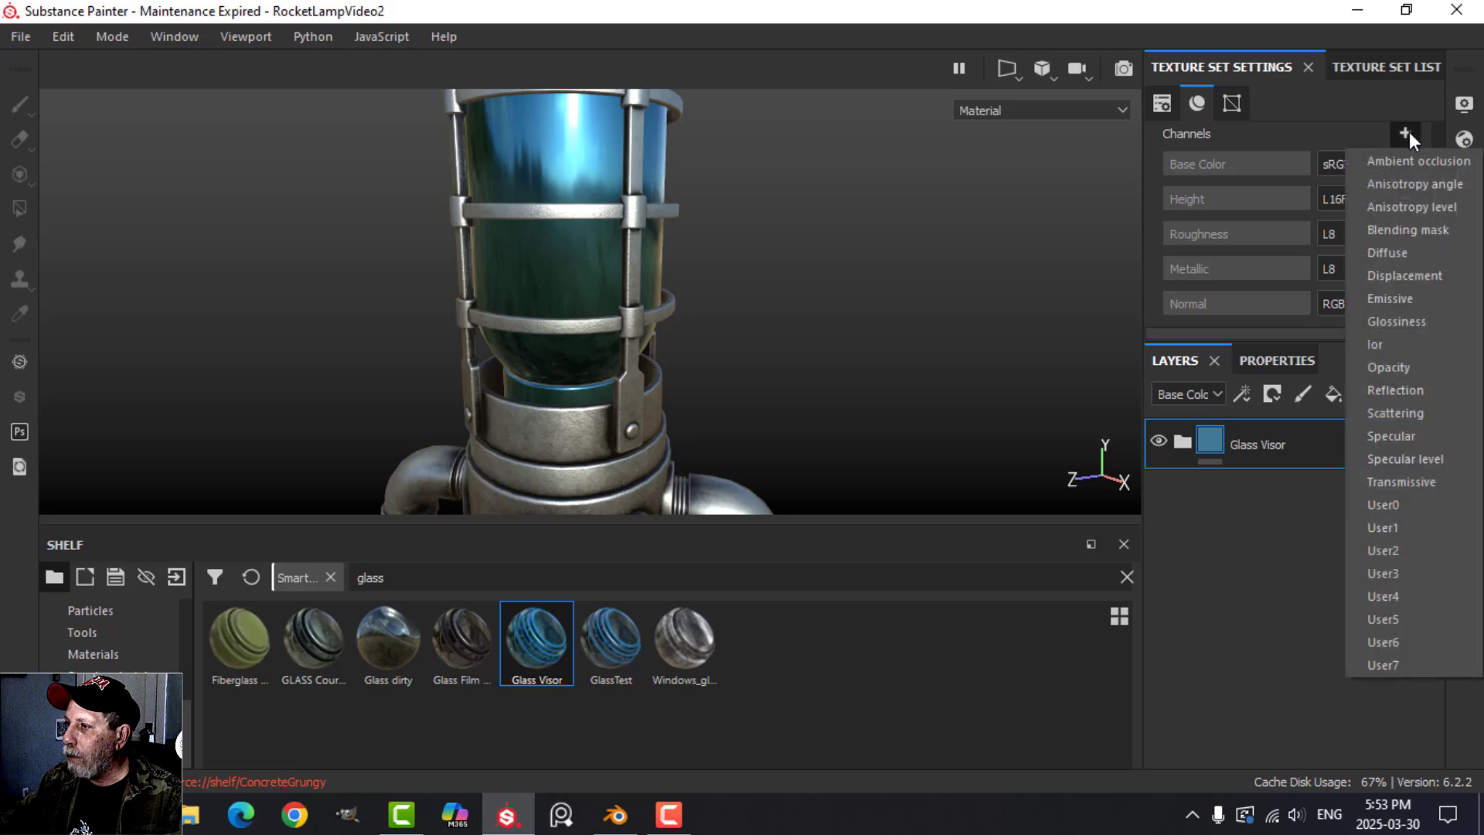
click(1423, 362)
alt+drag(858, 267, 711, 266)
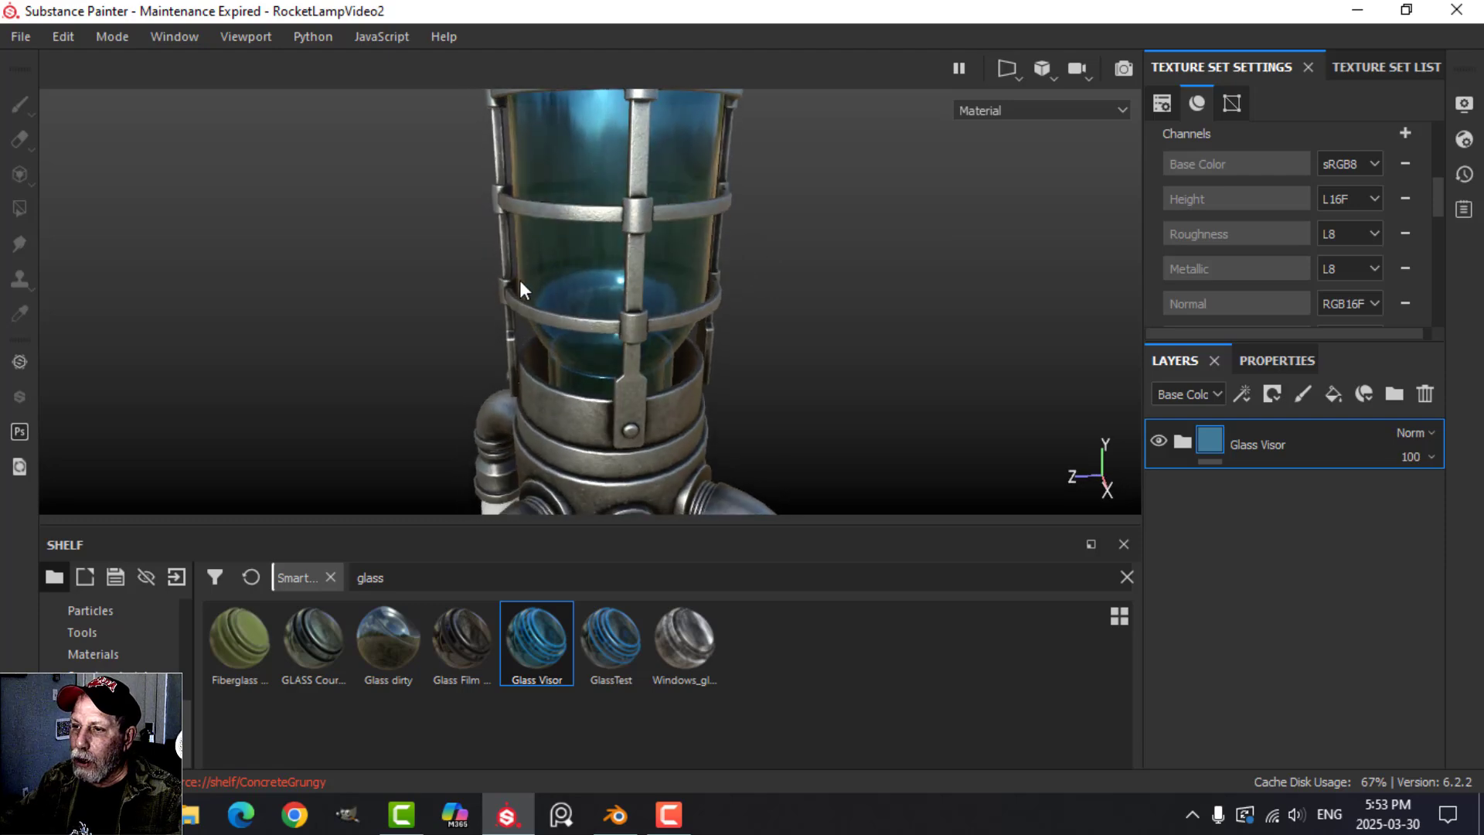
scroll(549, 255, down, 3)
scroll(586, 224, up, 3)
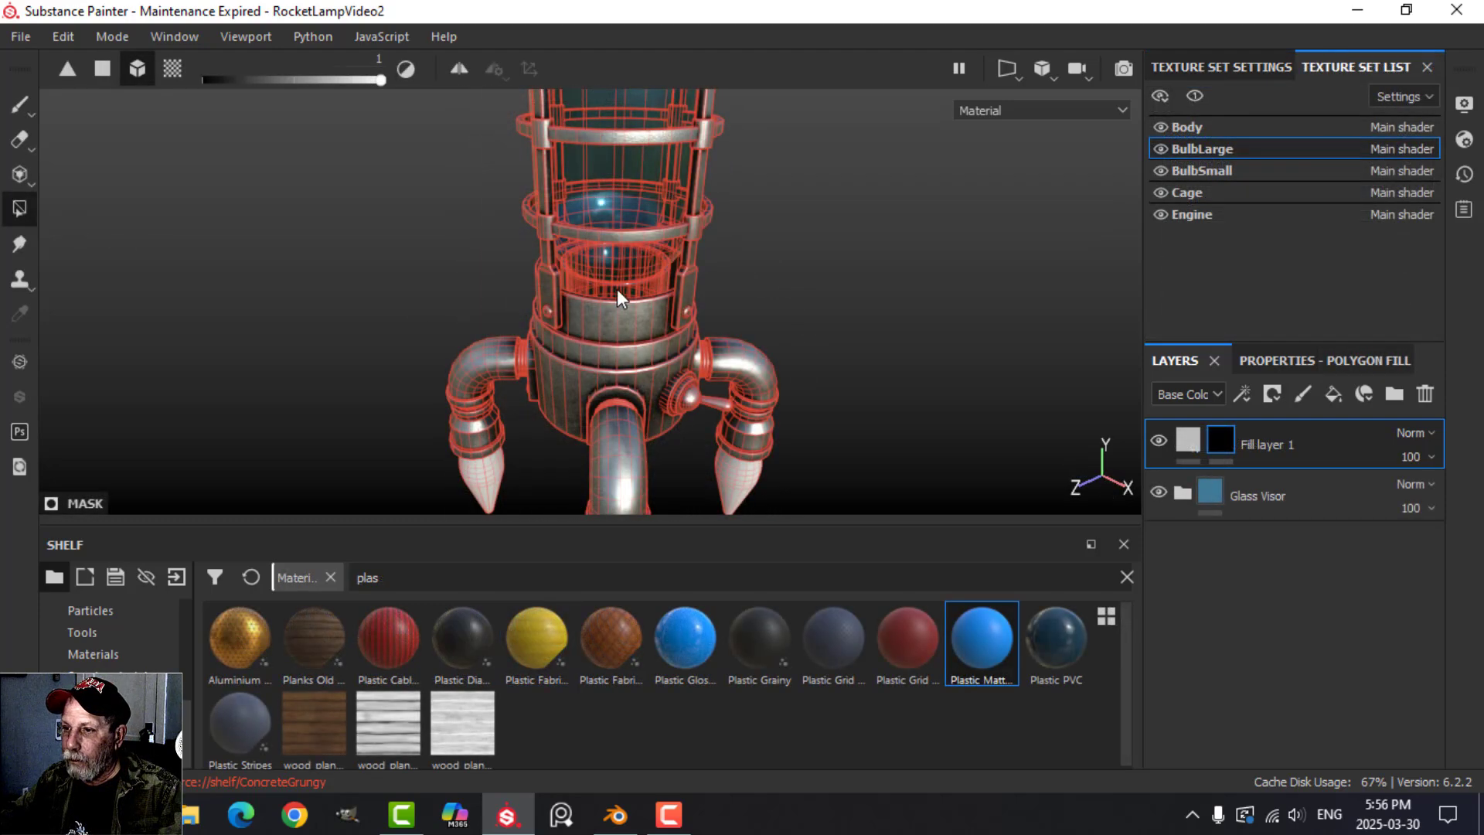
Fill the bulb's base mesh in the black mask of Fill layer 1 and inspect the masked area.
click(616, 289)
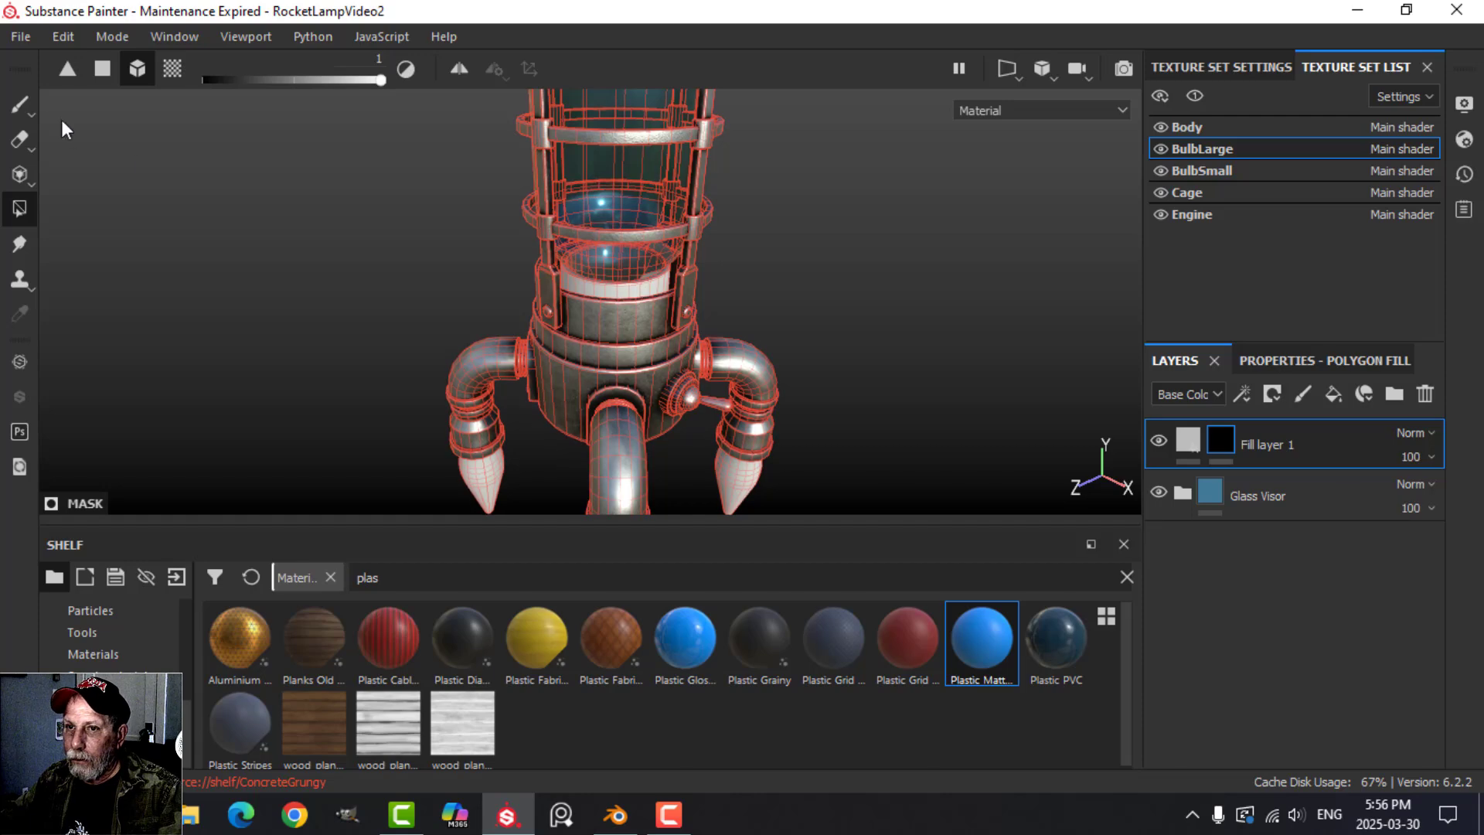
click(19, 104)
alt+drag(856, 310, 796, 325)
scroll(793, 328, up, 3)
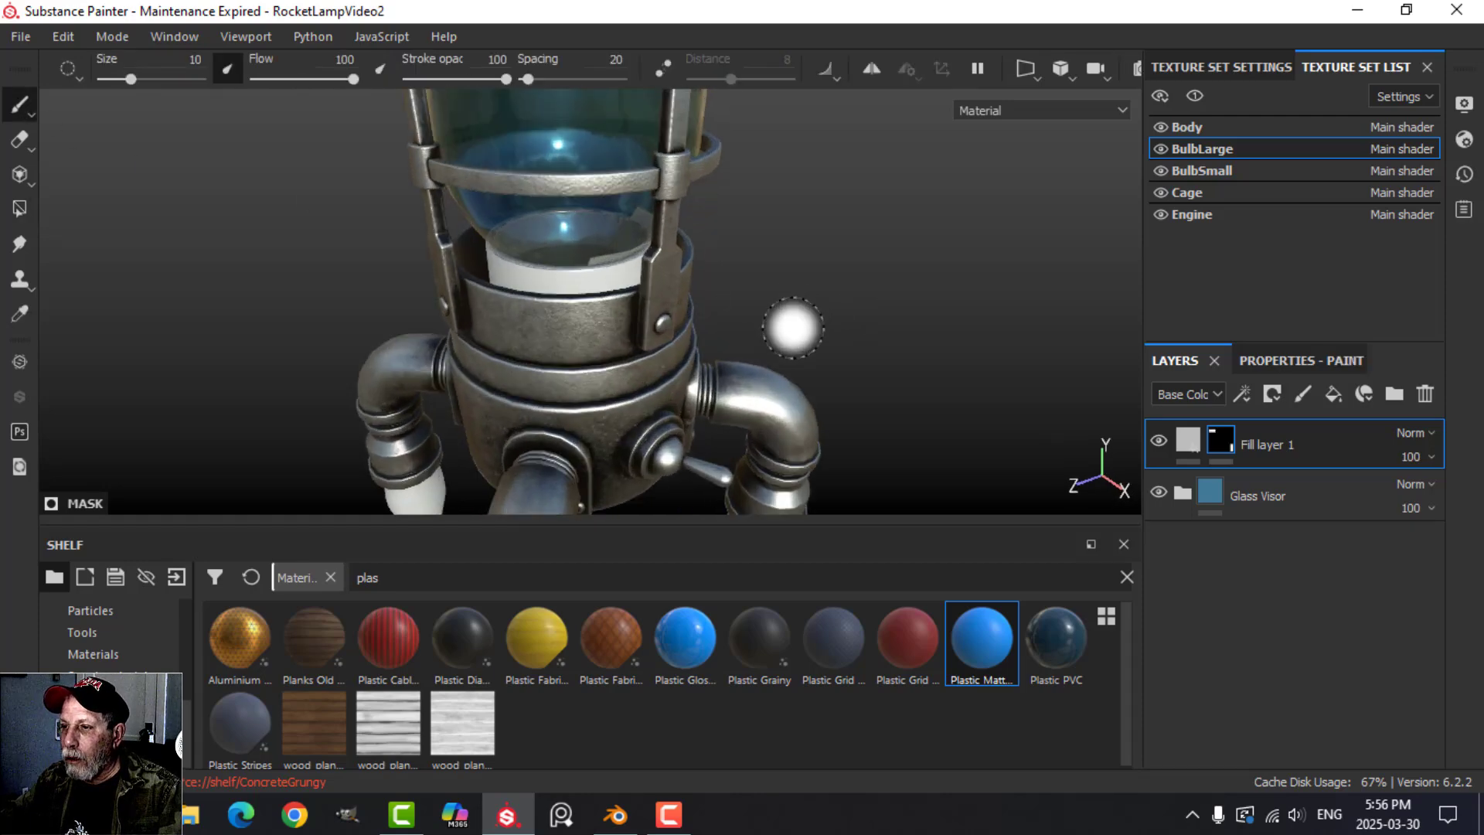
alt+middle_drag(793, 328, 813, 298)
alt+drag(813, 297, 858, 307)
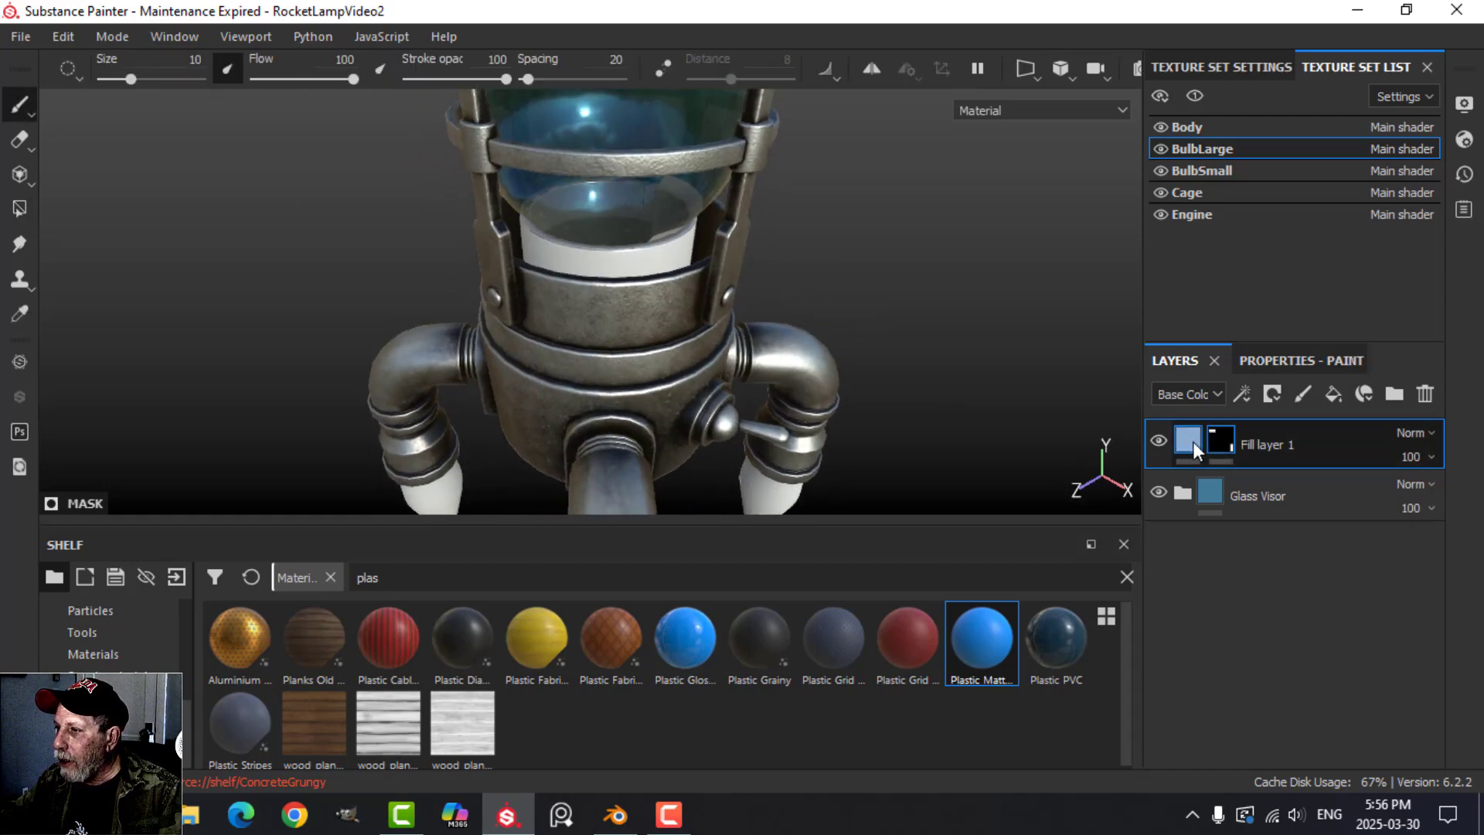
Darken the base color of Fill layer 1 to a mid grey, adjust its roughness, and check the bulb's base.
click(1190, 442)
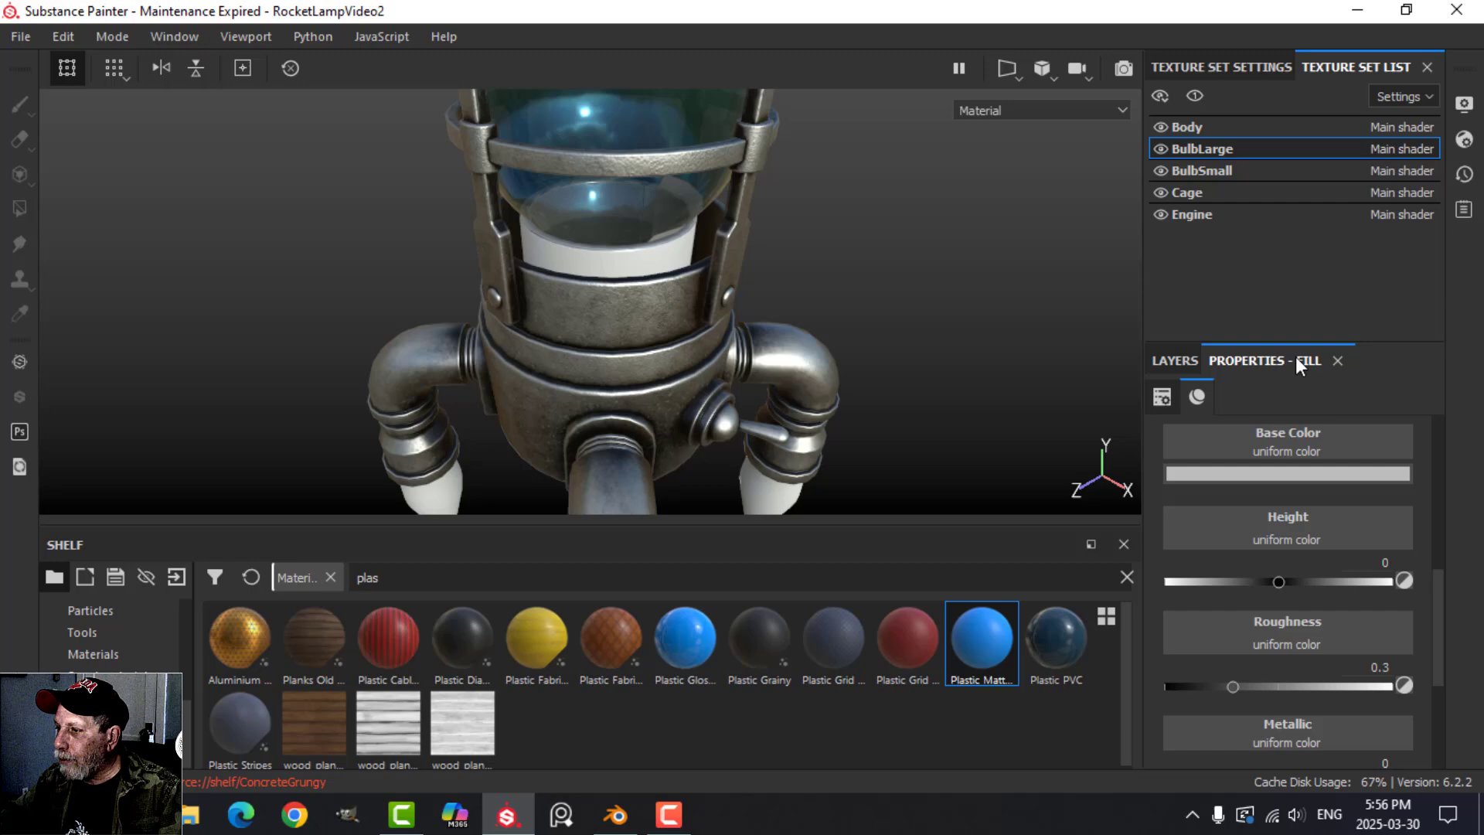
click(1279, 475)
click(1189, 585)
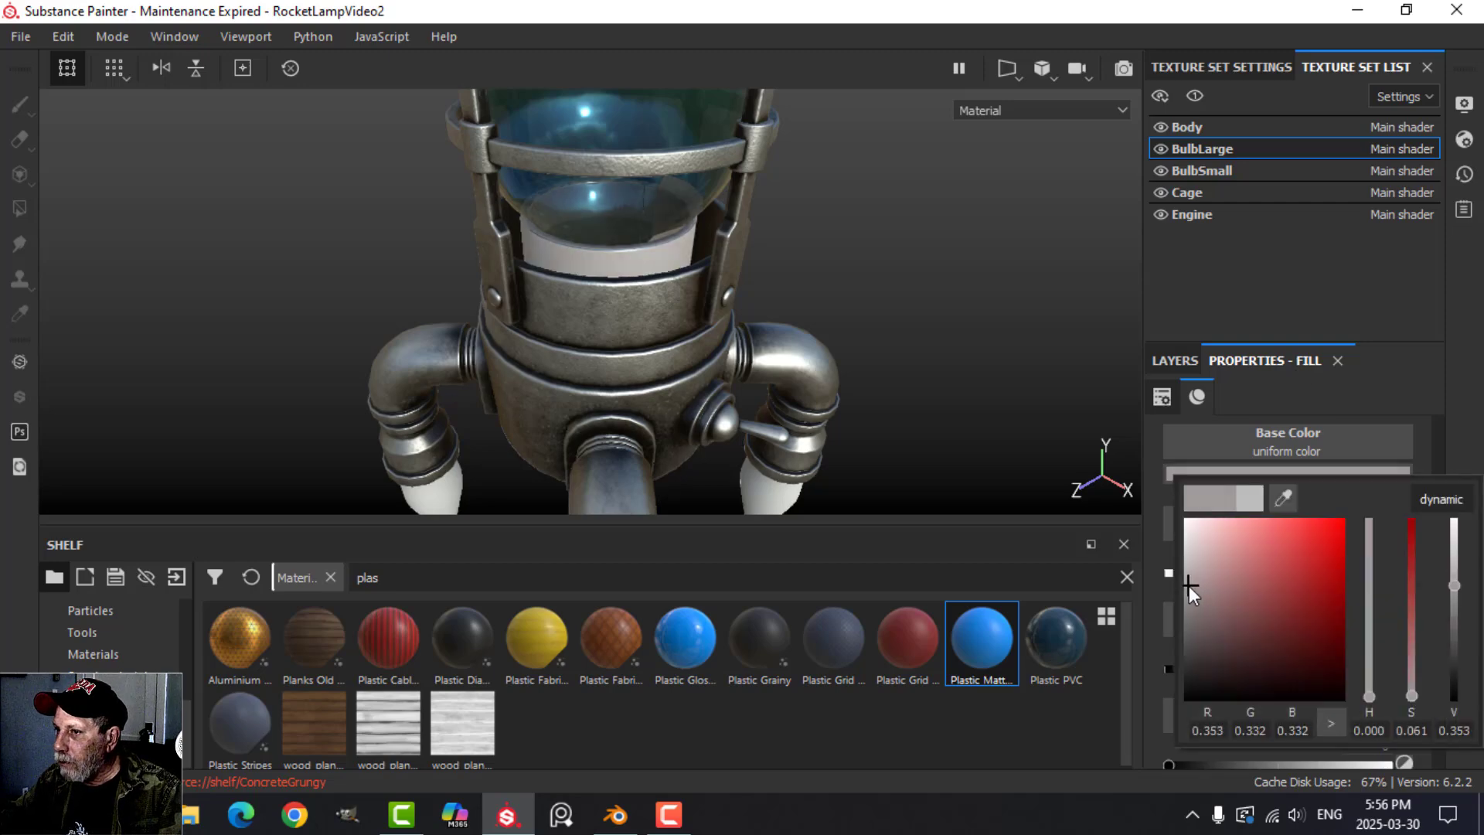
click(1268, 428)
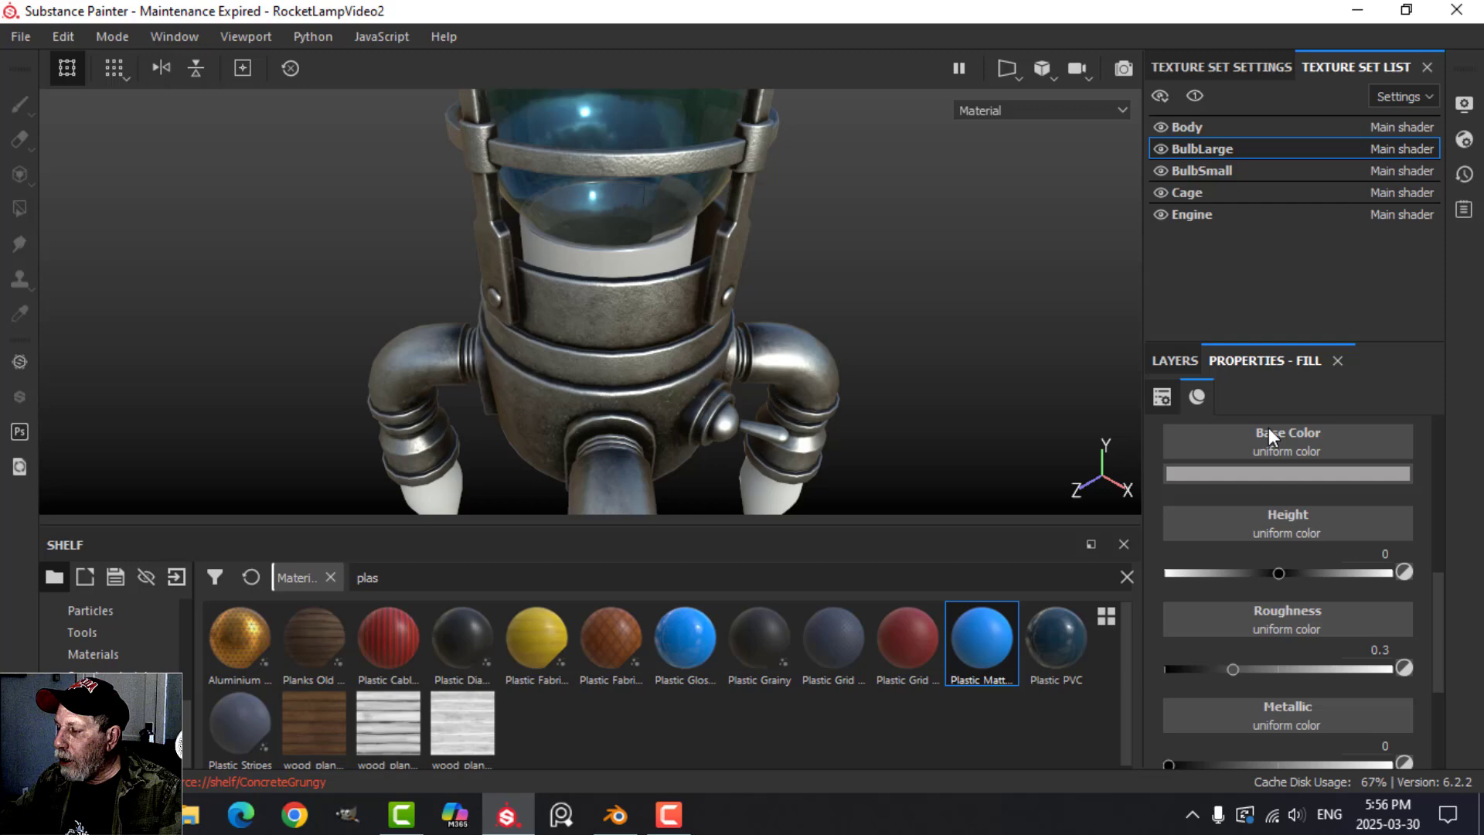
click(1241, 668)
click(1184, 360)
alt+drag(889, 274, 839, 355)
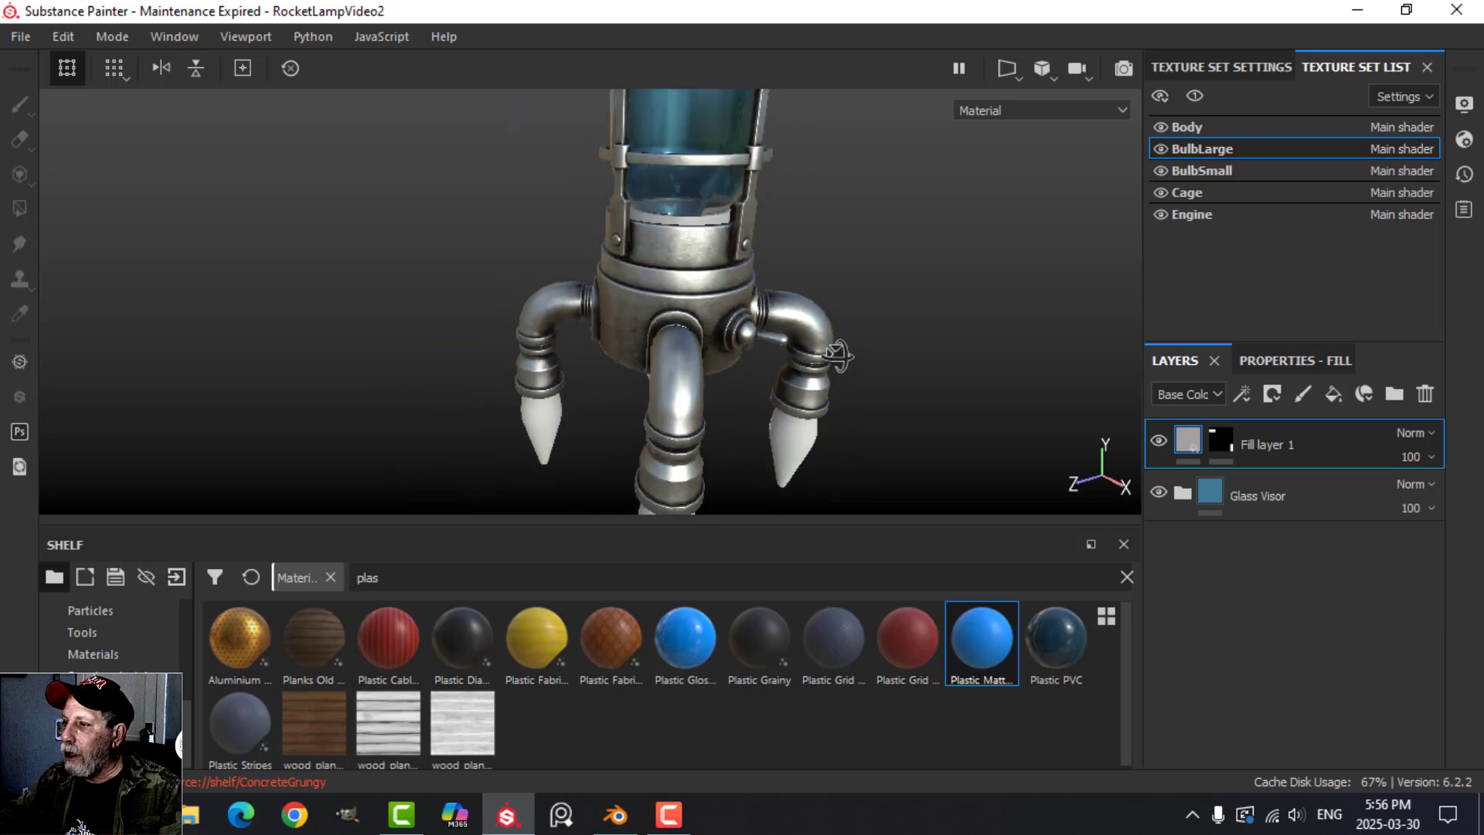
Copy BulbLarge's Glass Visor folder and paste it into the BulbSmall texture set in place of Layer 1.
click(1240, 490)
right_click(1241, 490)
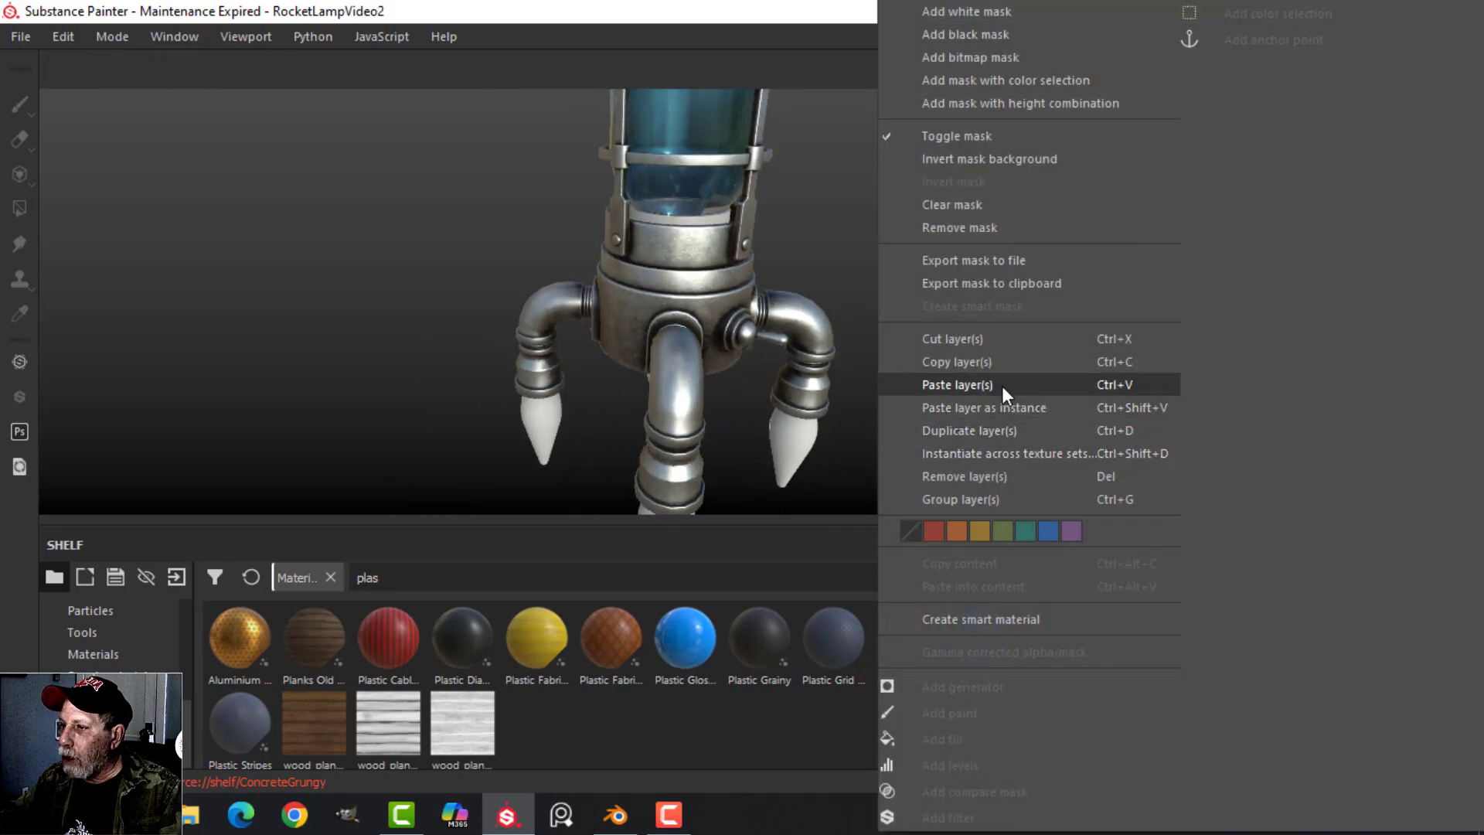
click(994, 365)
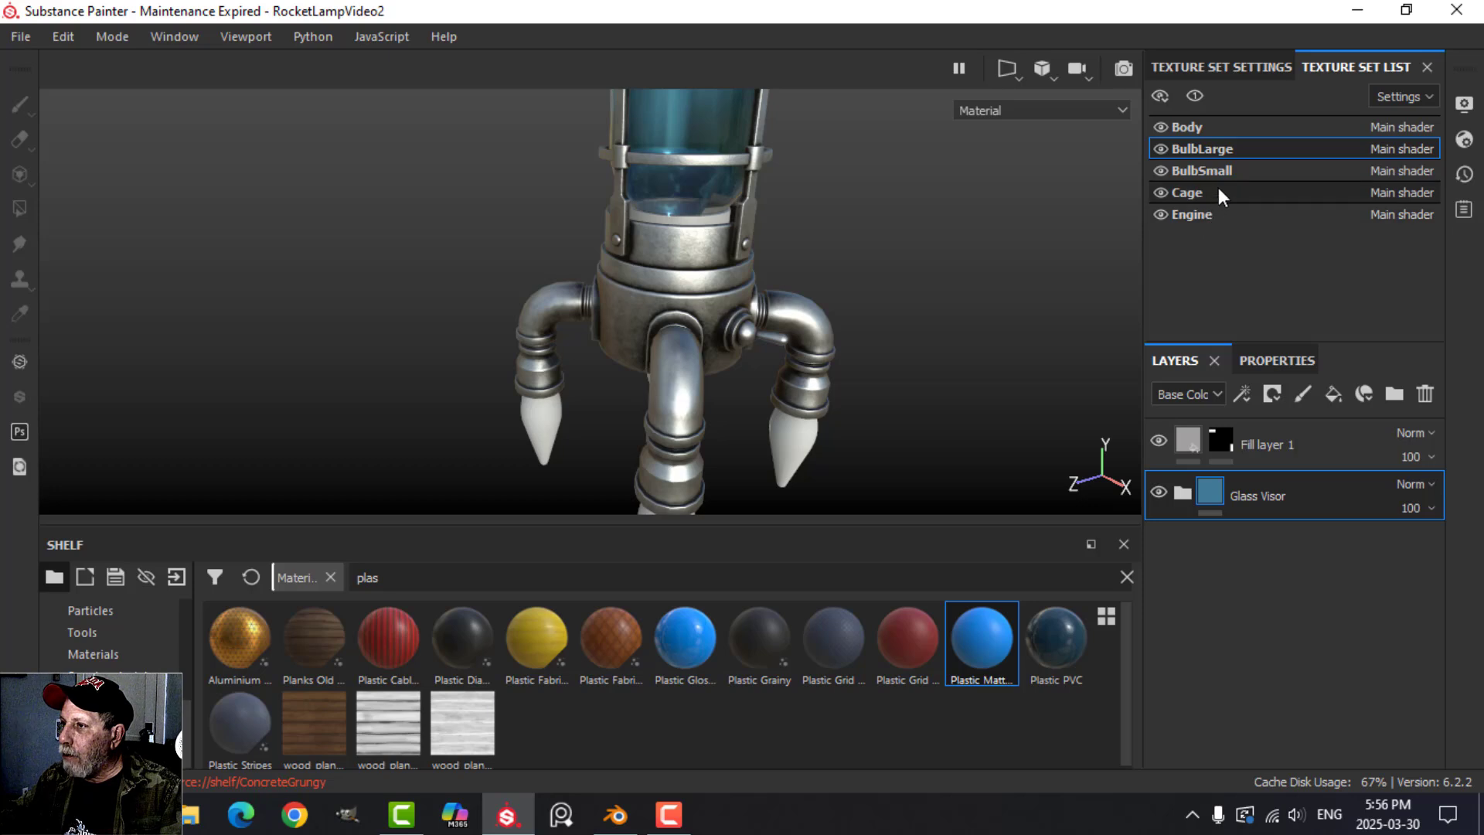
click(1235, 168)
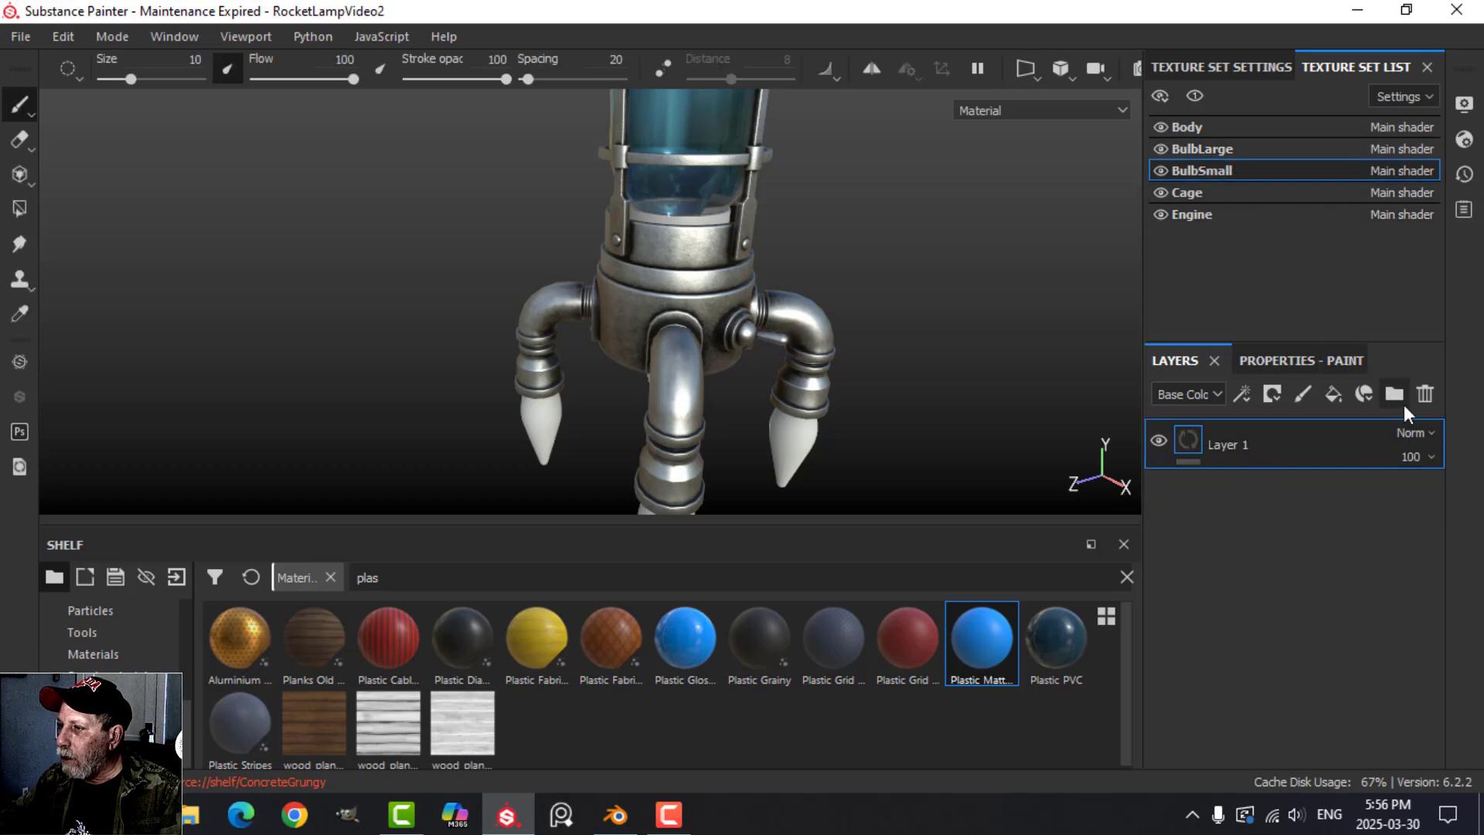
click(1428, 391)
right_click(1259, 516)
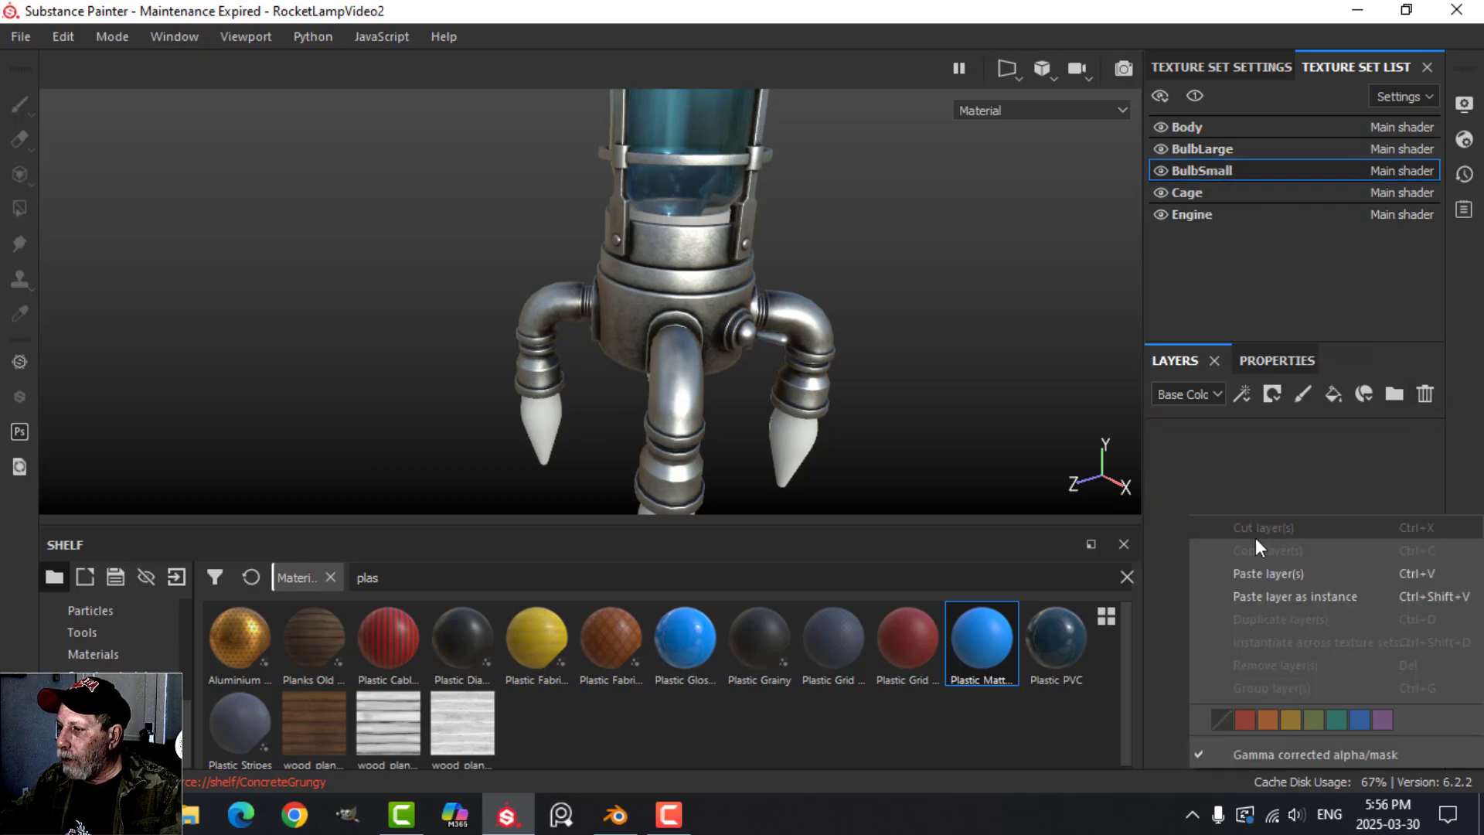
click(1268, 574)
mouse_move(871, 421)
alt+mouse_down()
mouse_move(784, 282)
mouse_move(770, 304)
alt+mouse_up()
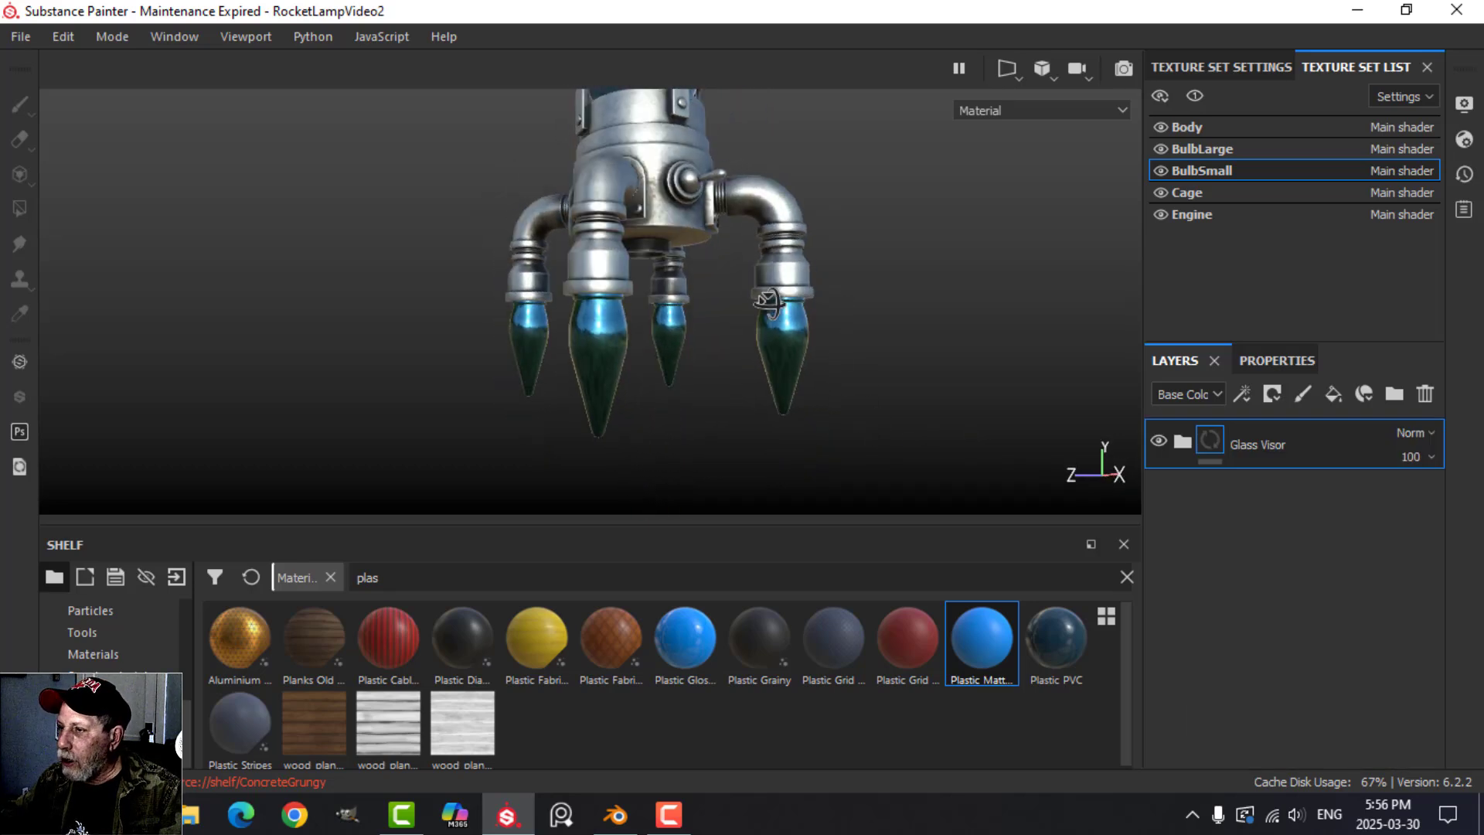
Check the Main shader settings and add an Opacity channel to the BulbSmall texture set.
click(1464, 139)
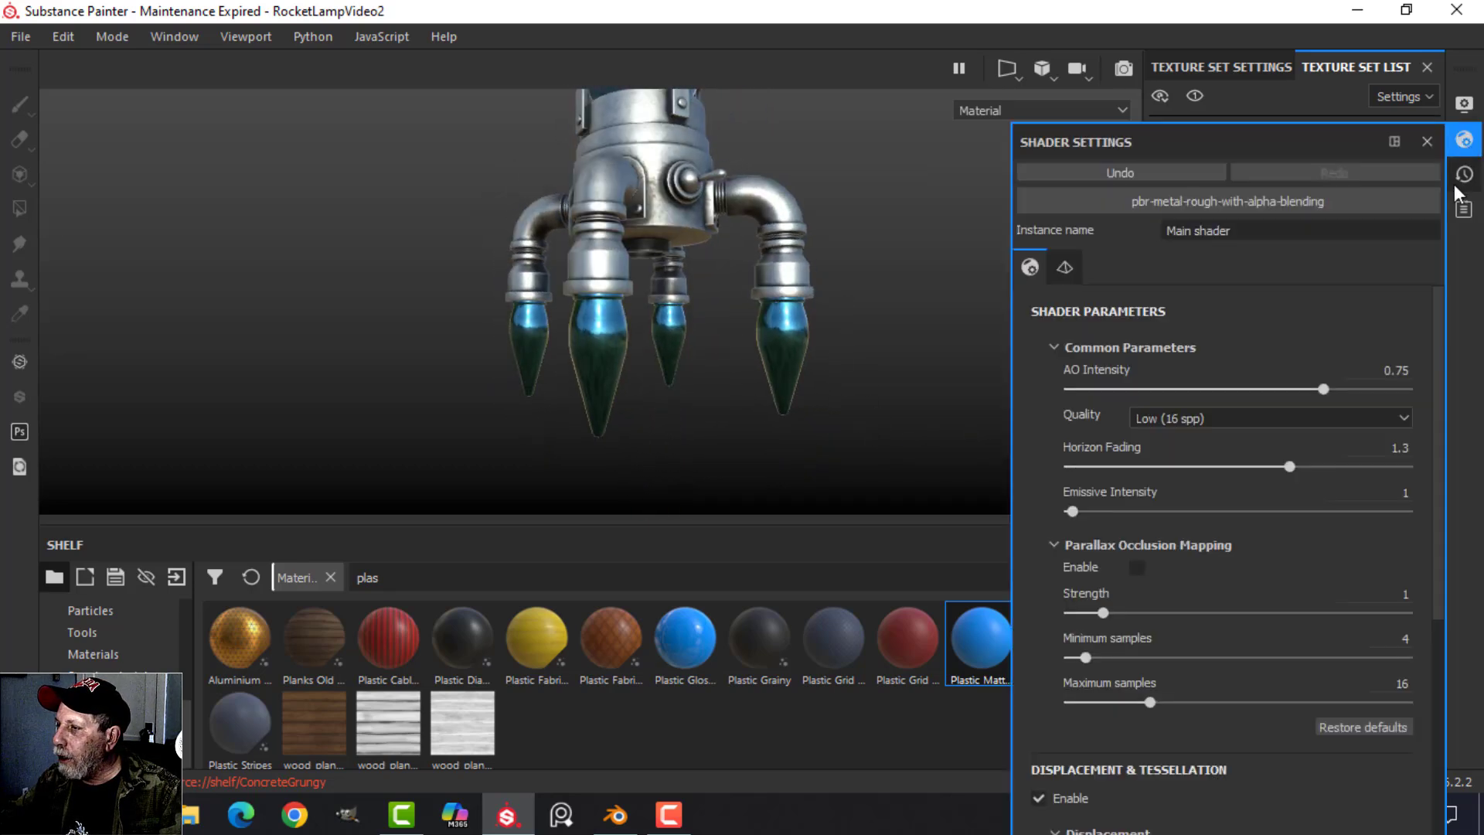
click(1466, 142)
click(1253, 61)
scroll(1367, 184, down, 1)
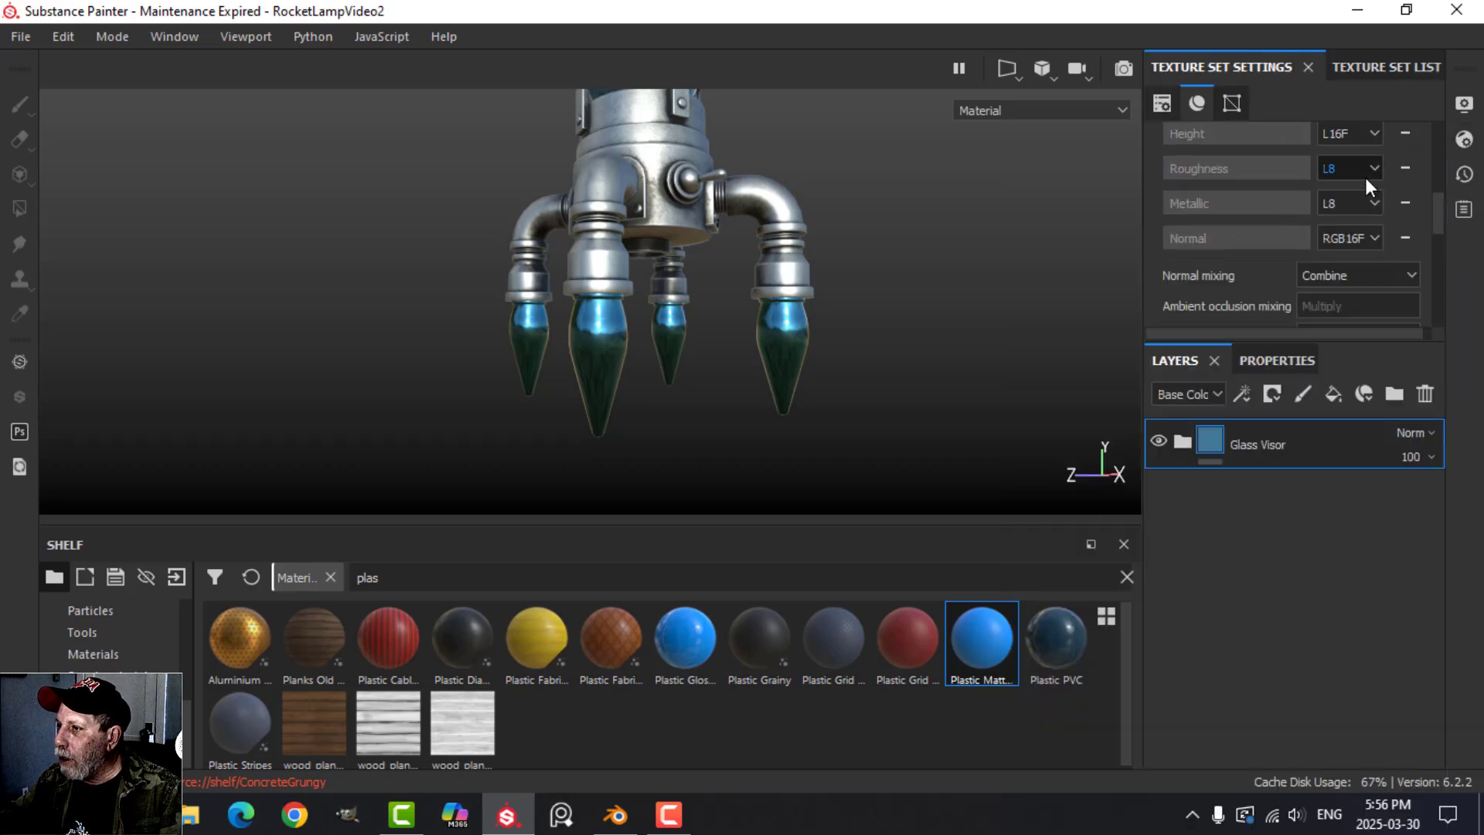
scroll(1409, 139, up, 1)
click(1405, 135)
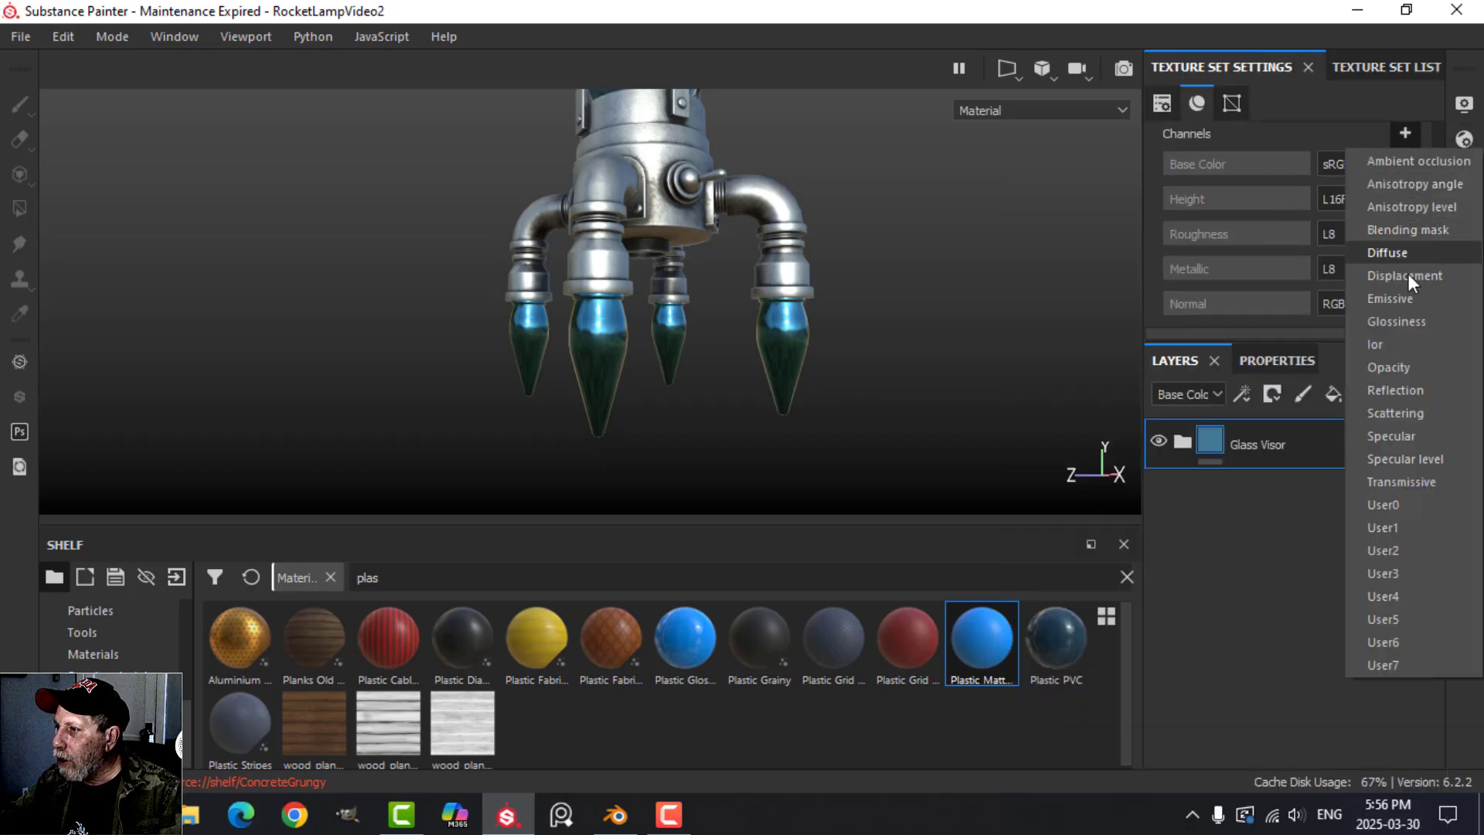
click(1414, 367)
Examine the glass bulbs and metal parts of the whole rocket lamp from several angles and distances.
alt+drag(958, 313, 816, 231)
scroll(816, 232, down, 1)
alt+middle_drag(816, 215, 803, 327)
scroll(791, 273, down, 2)
alt+middle_drag(791, 273, 701, 301)
scroll(702, 301, down, 1)
alt+drag(702, 303, 742, 311)
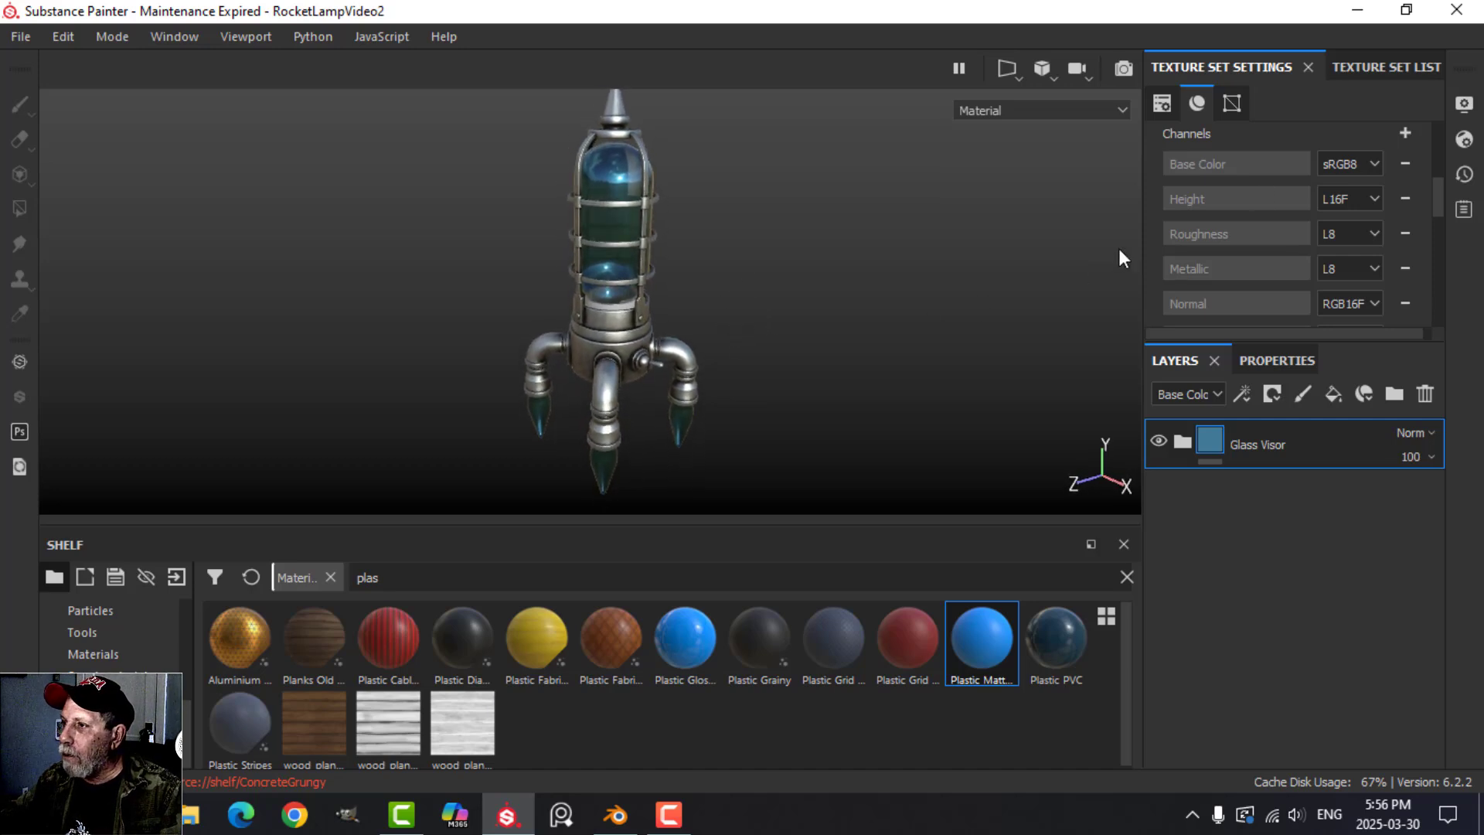
click(1386, 68)
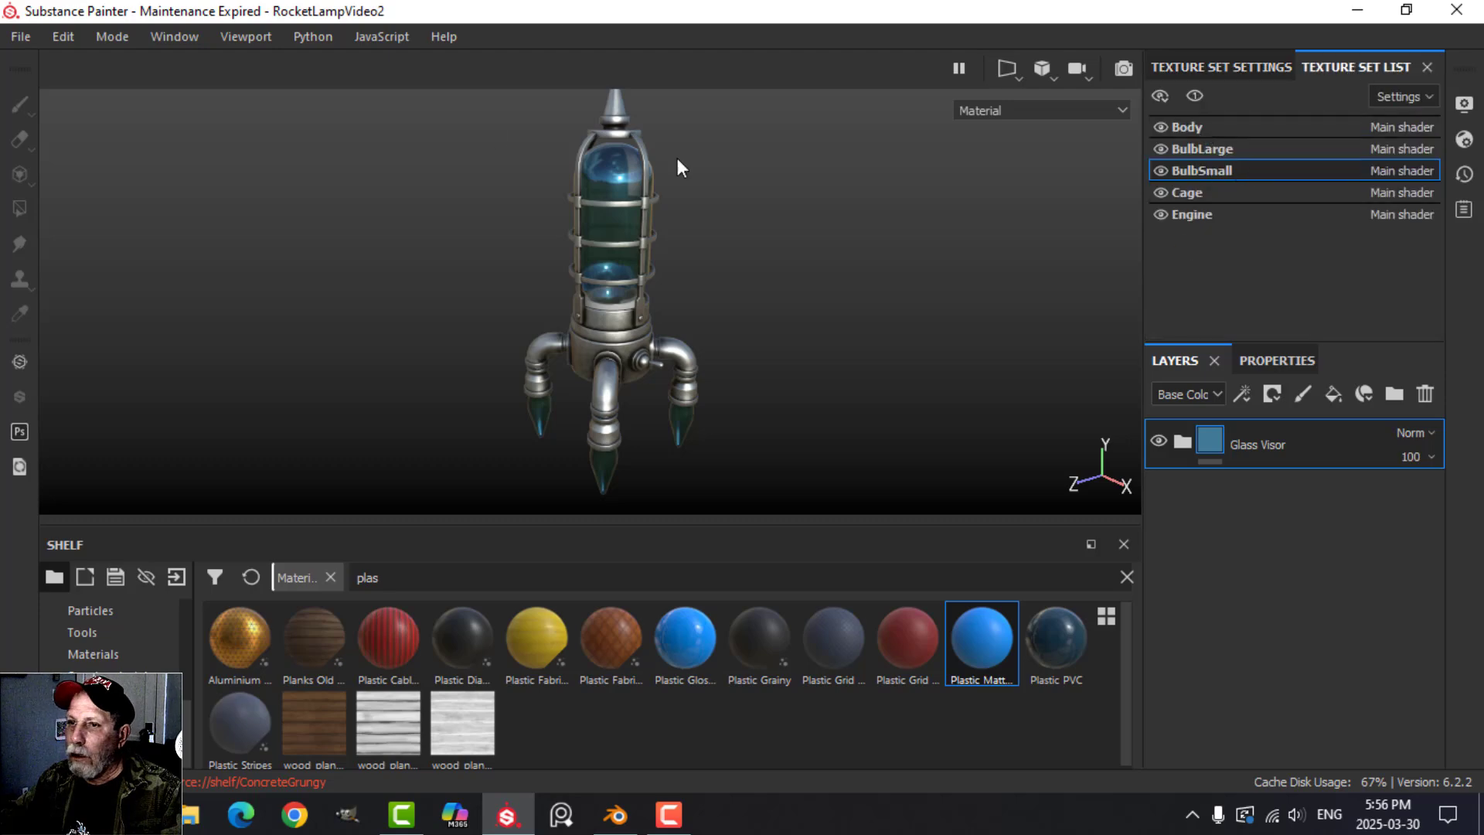
Open the texture export settings and display the output template presets.
click(23, 38)
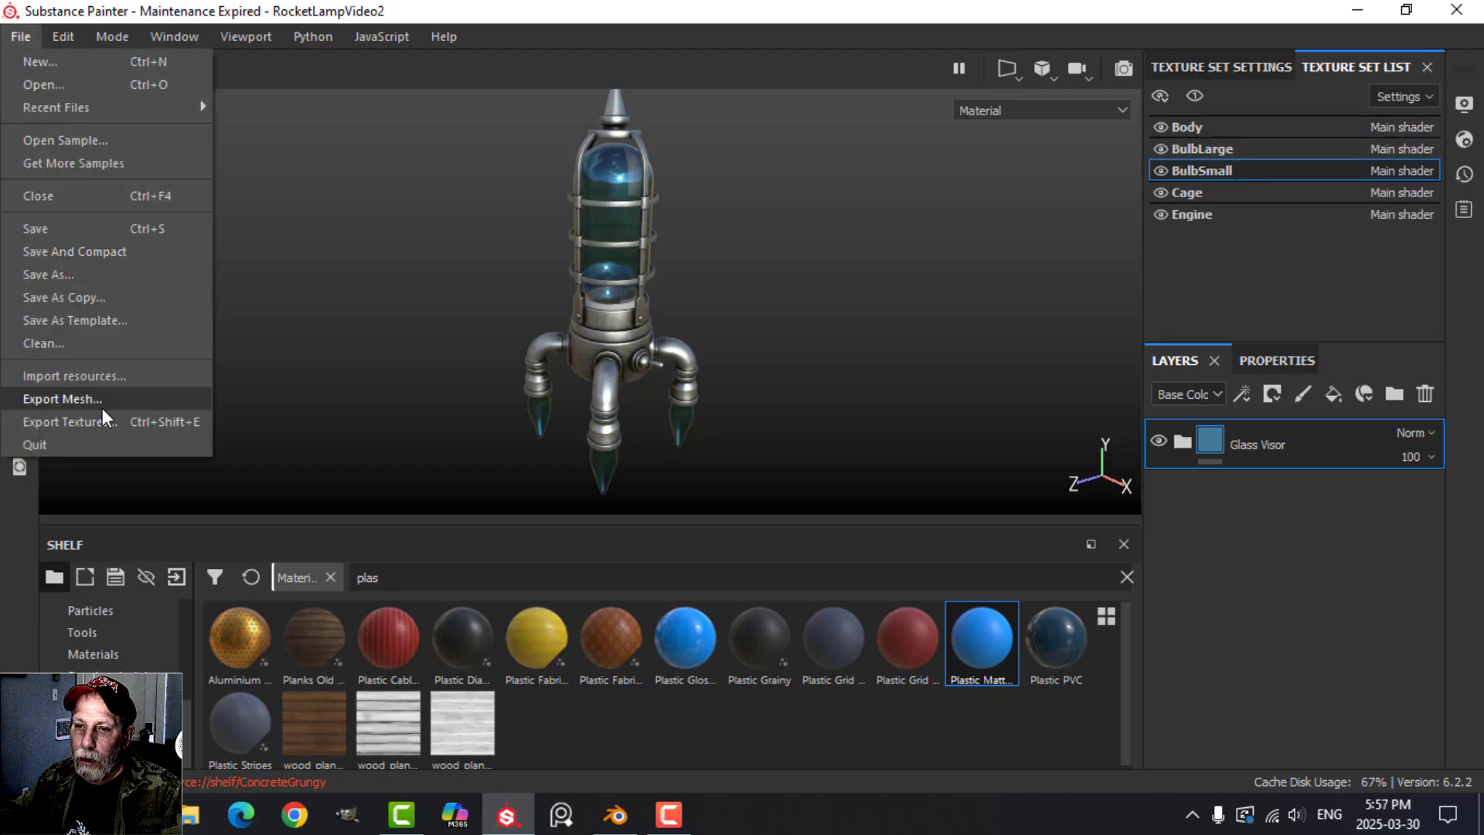
key(Escape)
click(328, 69)
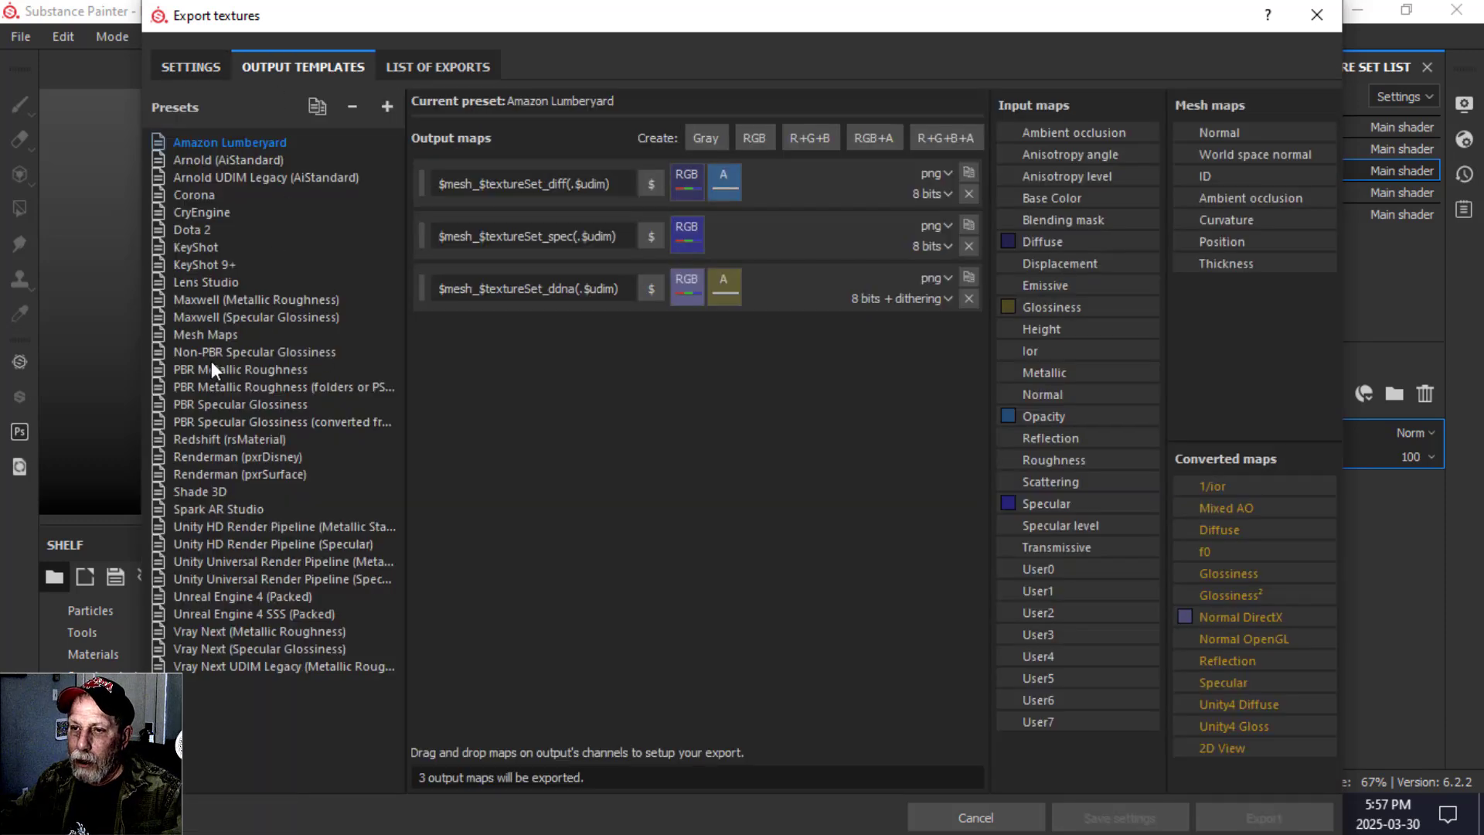
Choose the PBR Metallic Roughness preset and remove the $mesh_ prefix from its BaseColor, Roughness and Metallic output map names.
click(232, 371)
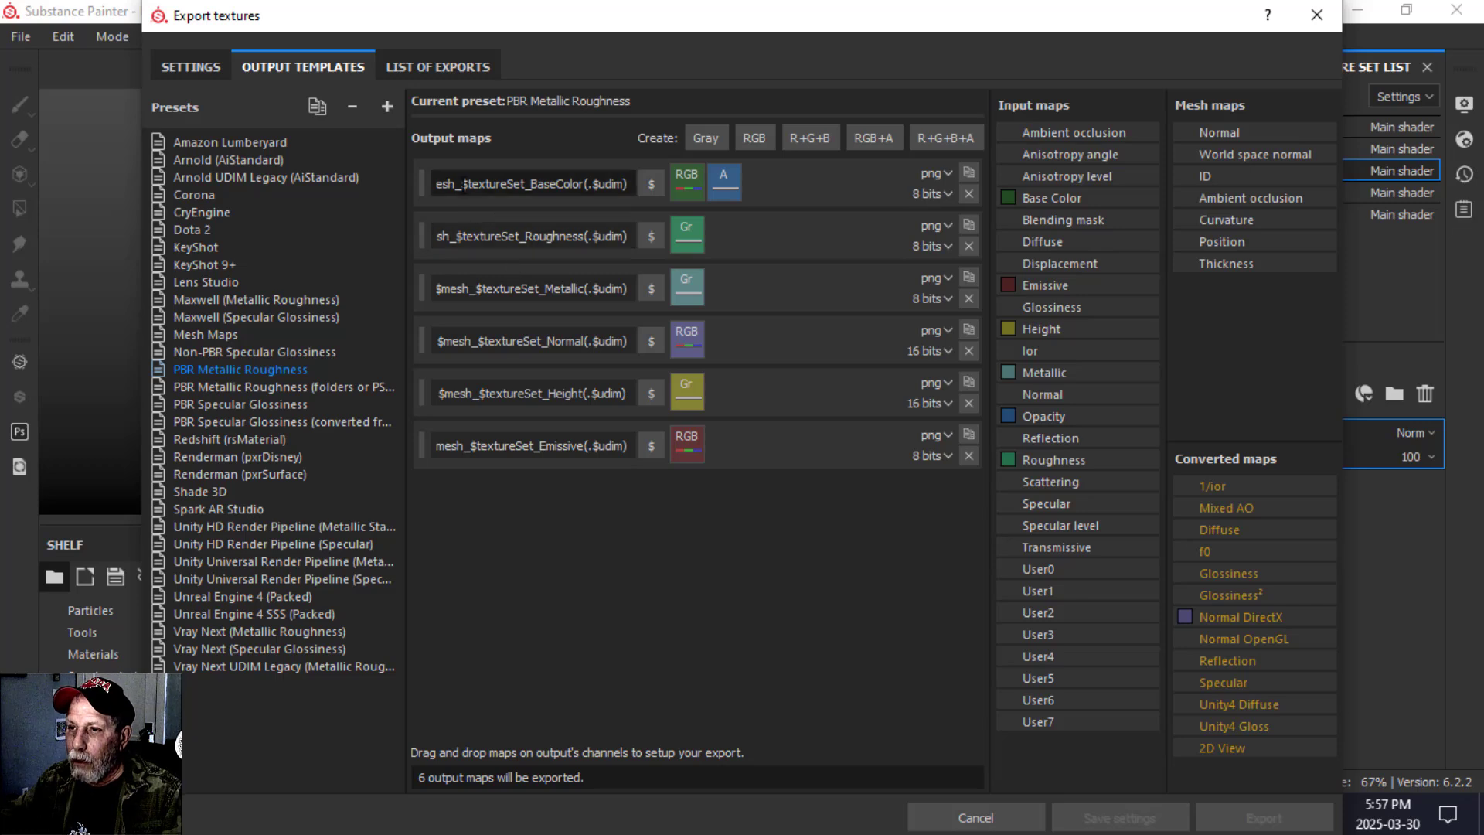
key(BackSpace)
key(BackSpace)
key(BackSpace)
key(BackSpace)
key(BackSpace)
key(BackSpace)
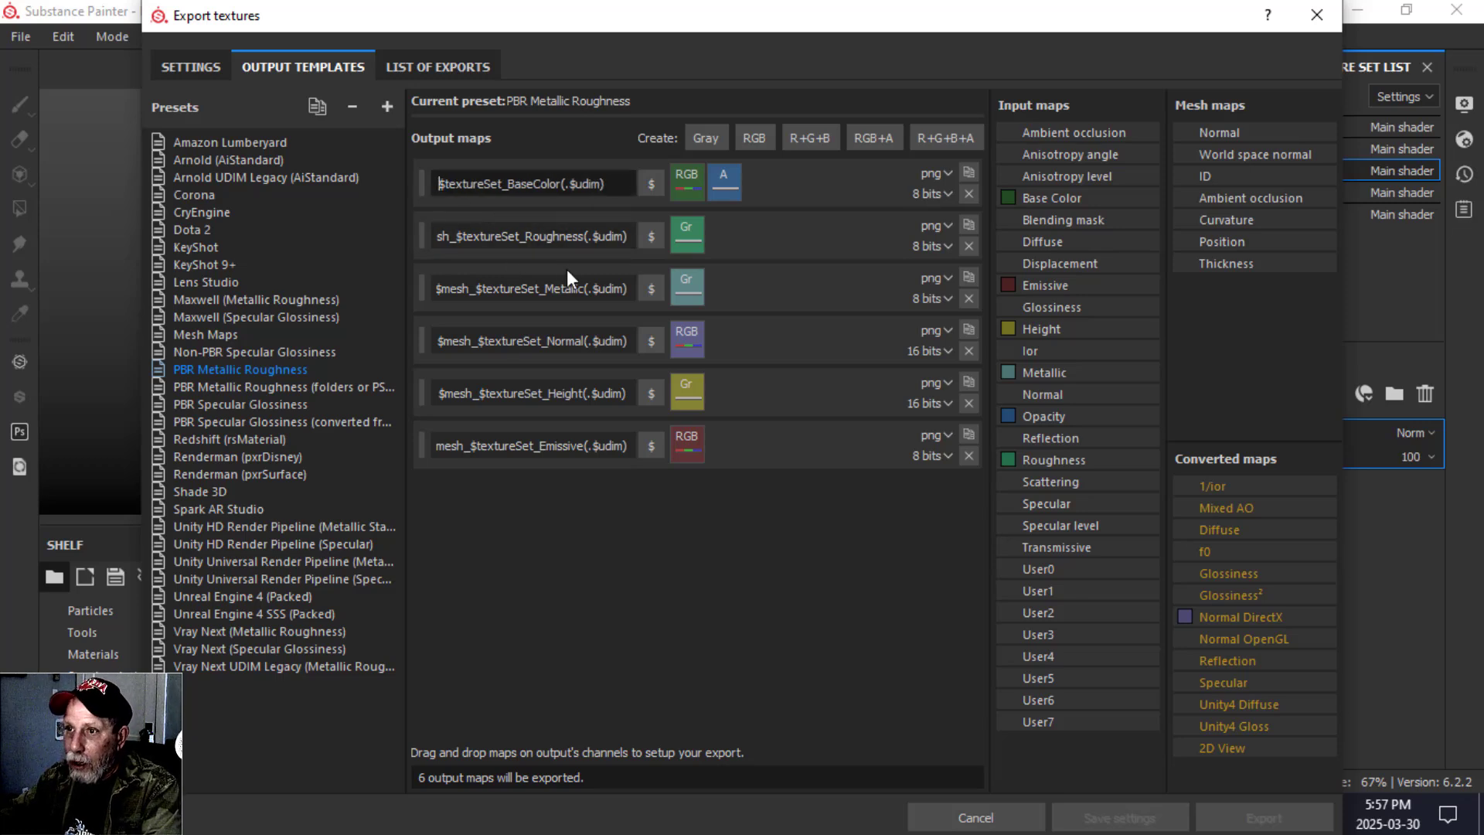
key(BackSpace)
key(BackSpace)
key(BackSpace)
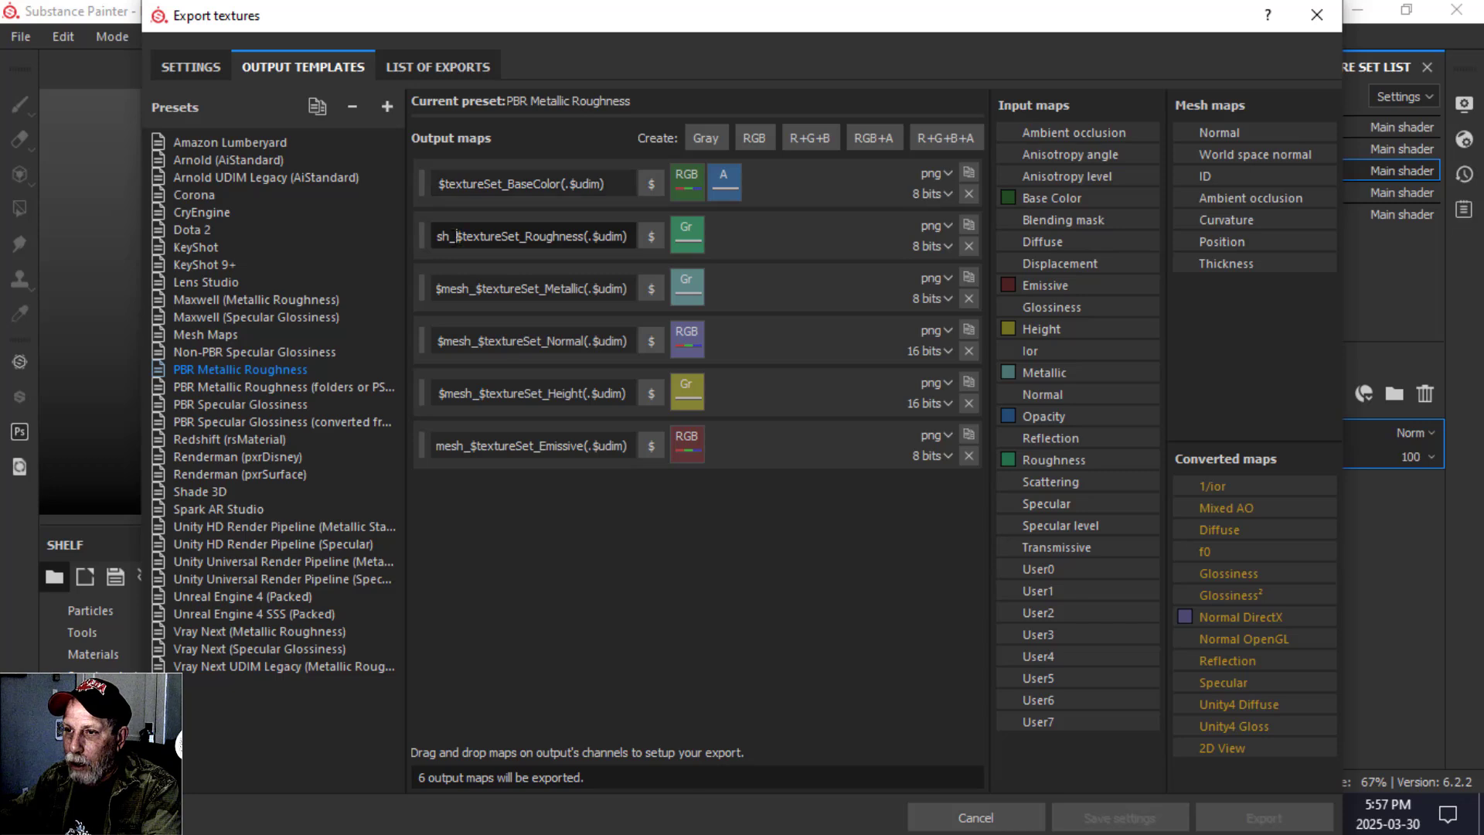
click(477, 288)
key(BackSpace)
key(BackSpace)
key(BackSpace)
key(BackSpace)
key(BackSpace)
key(BackSpace)
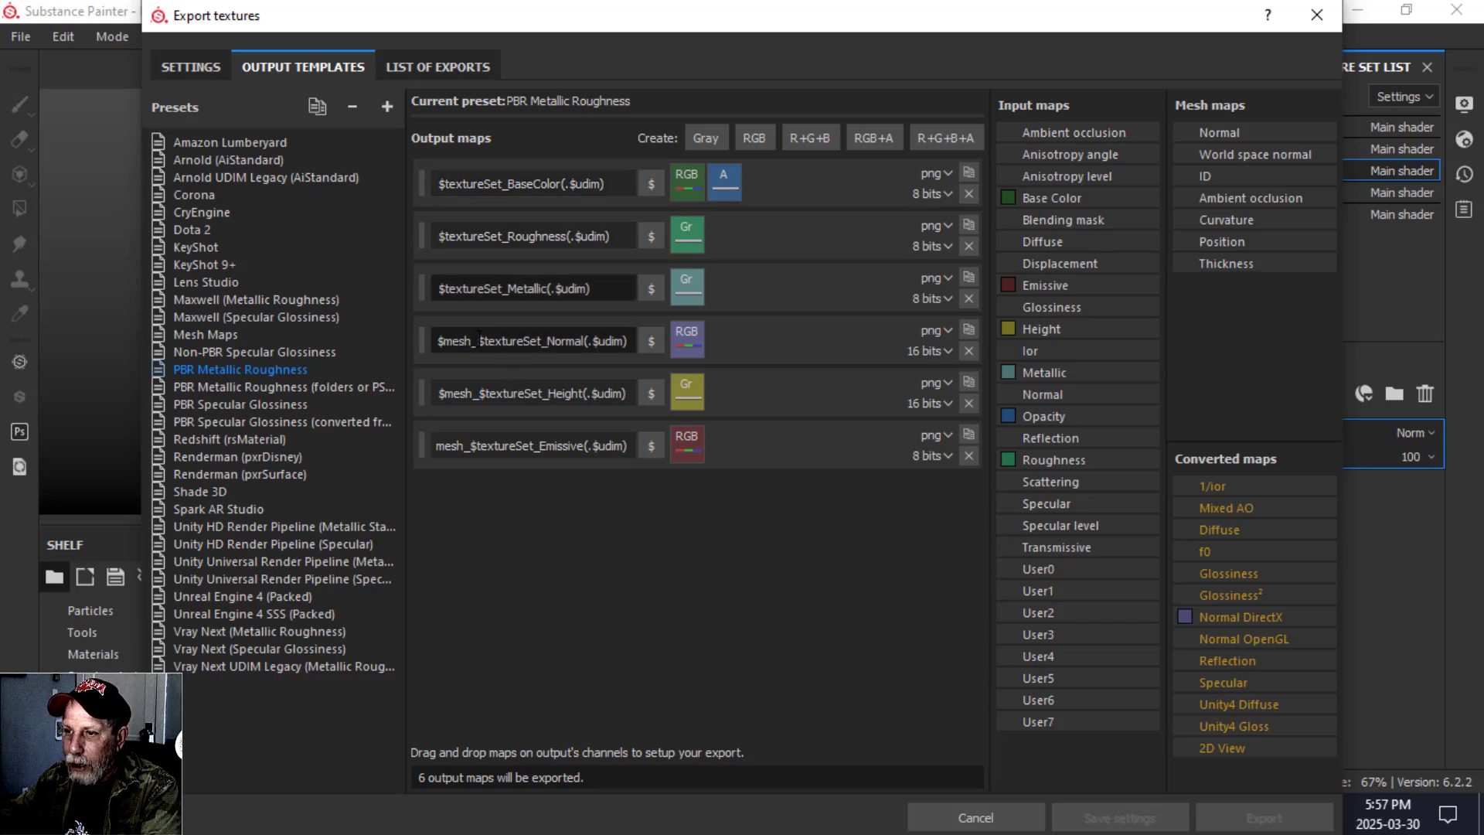
Remove the $mesh_ prefix from the Normal, Height and Emissive output map names.
drag(479, 340, 436, 340)
key(BackSpace)
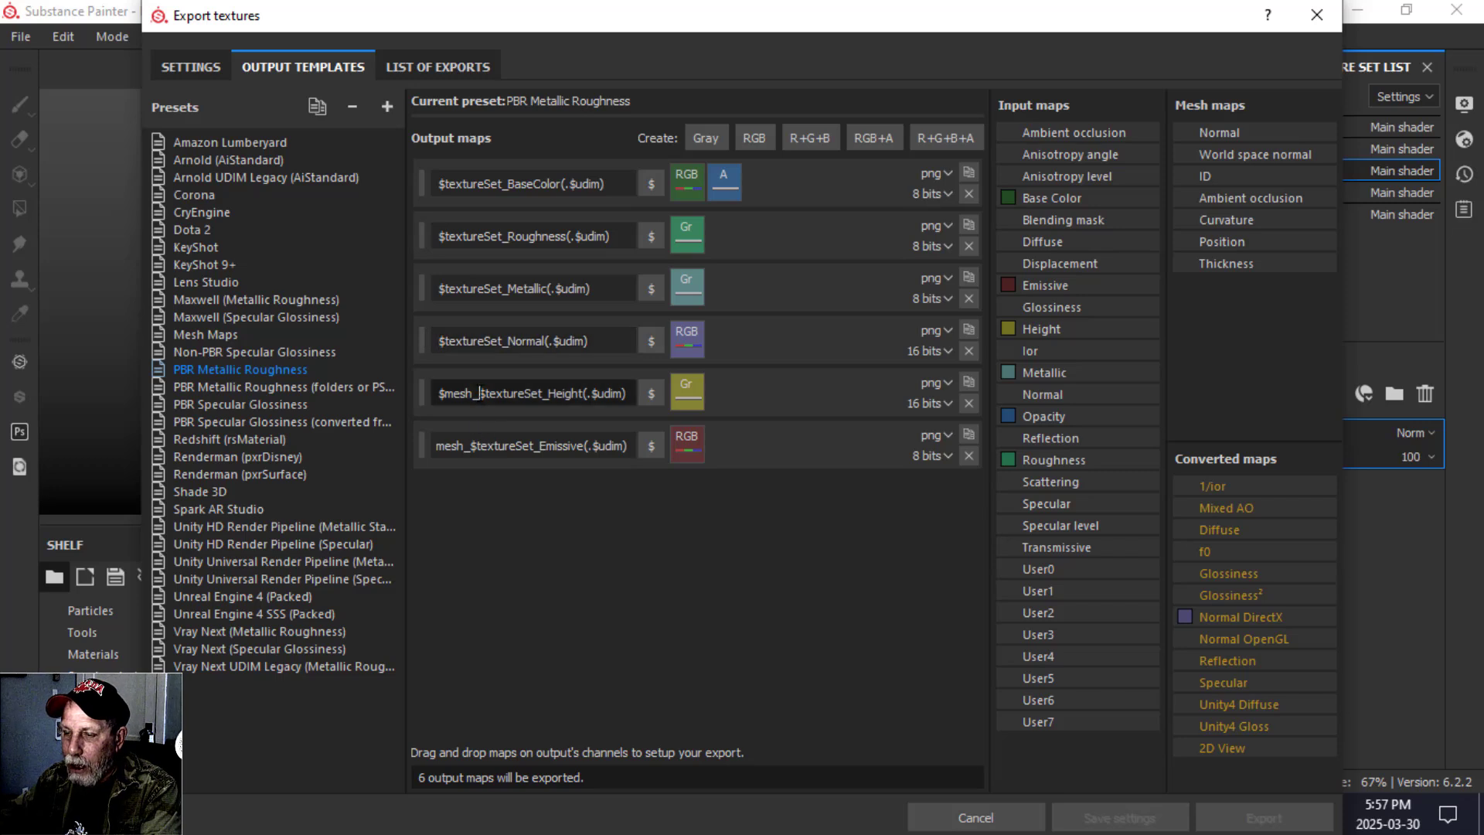
drag(480, 394, 425, 391)
key(BackSpace)
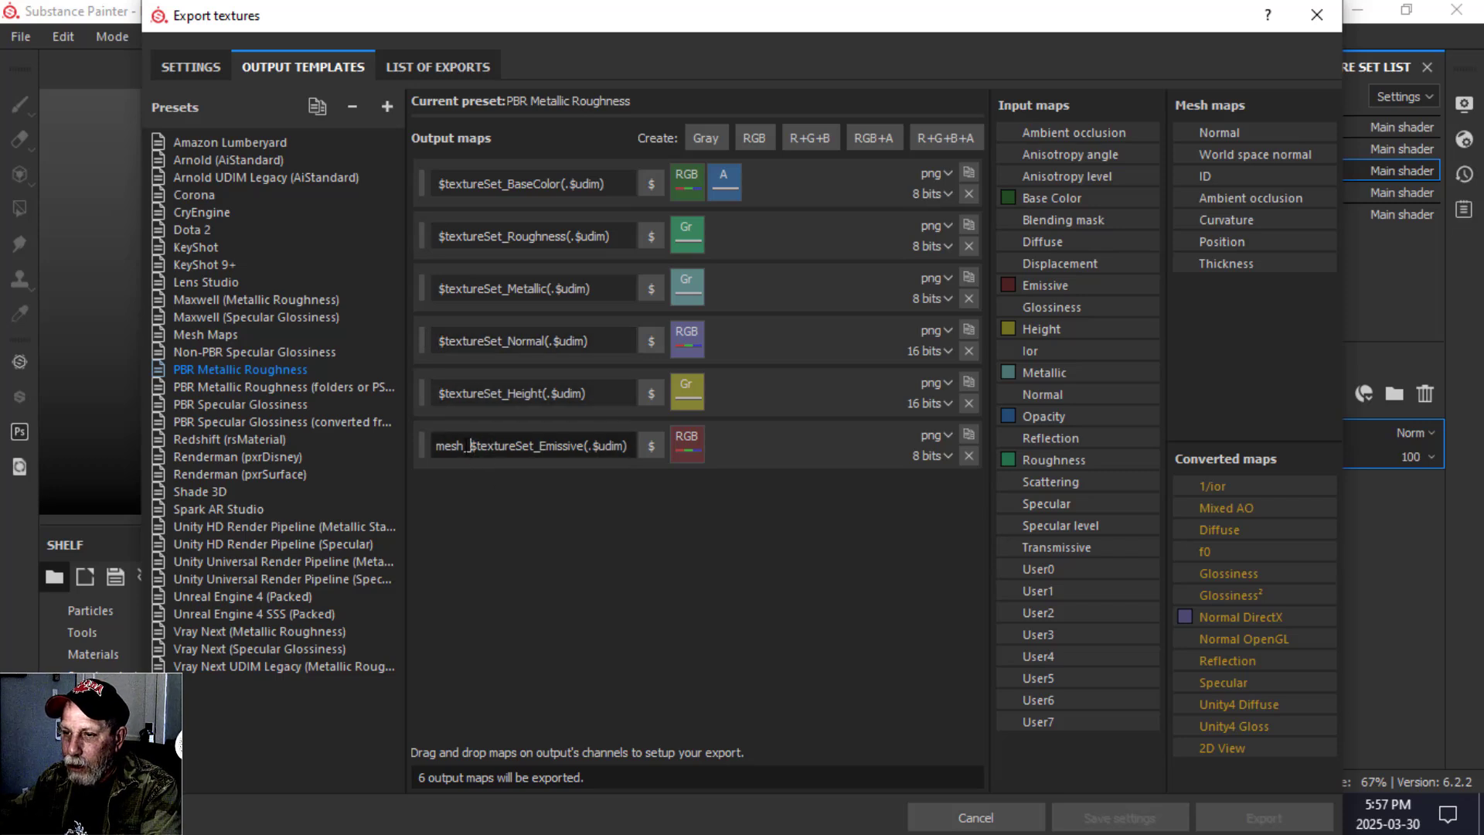
drag(474, 447, 434, 446)
key(BackSpace)
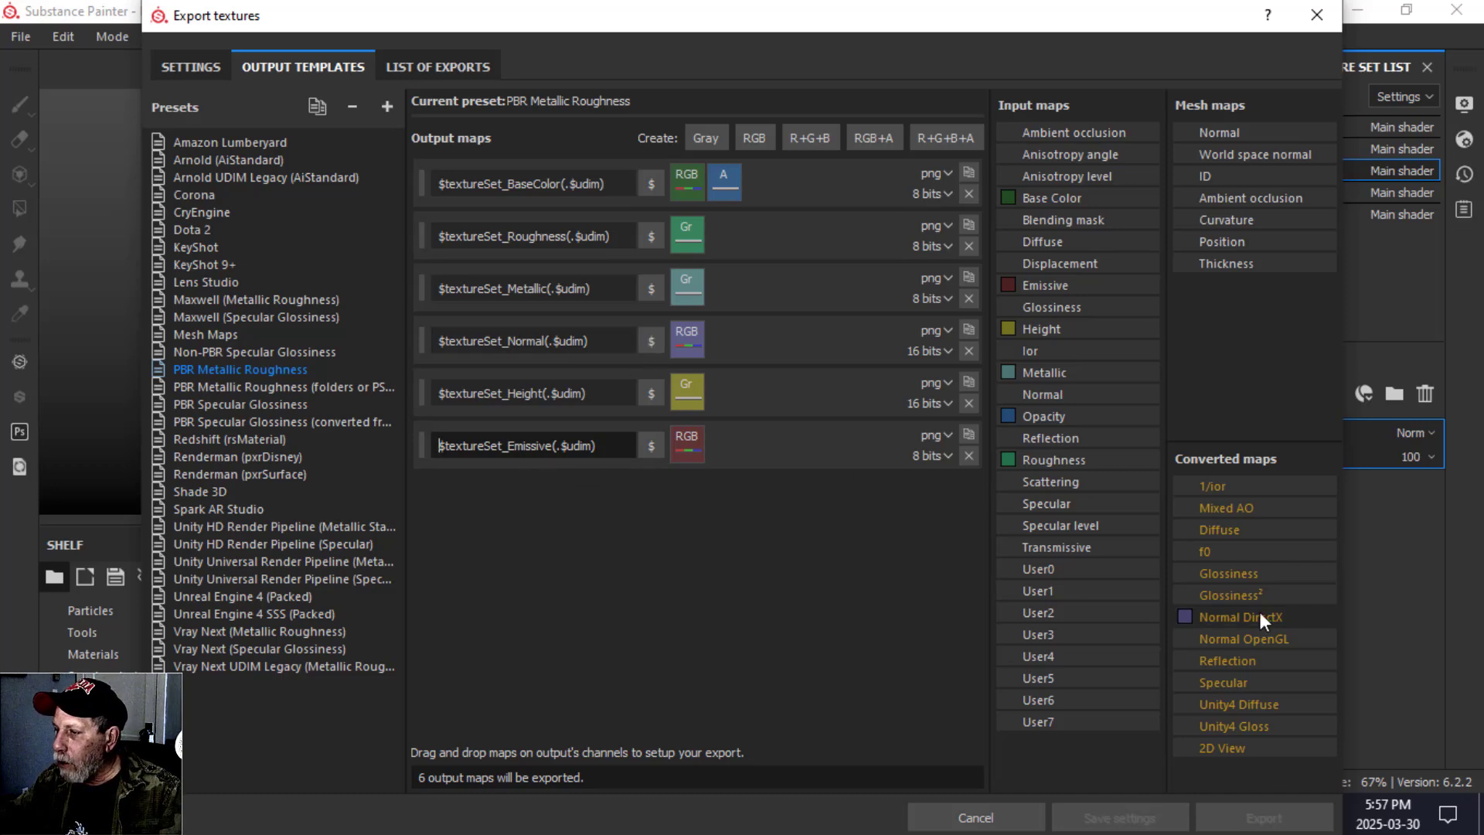
Assign the converted Normal OpenGL map to the RGB channels of the Normal output map.
drag(1264, 635, 693, 342)
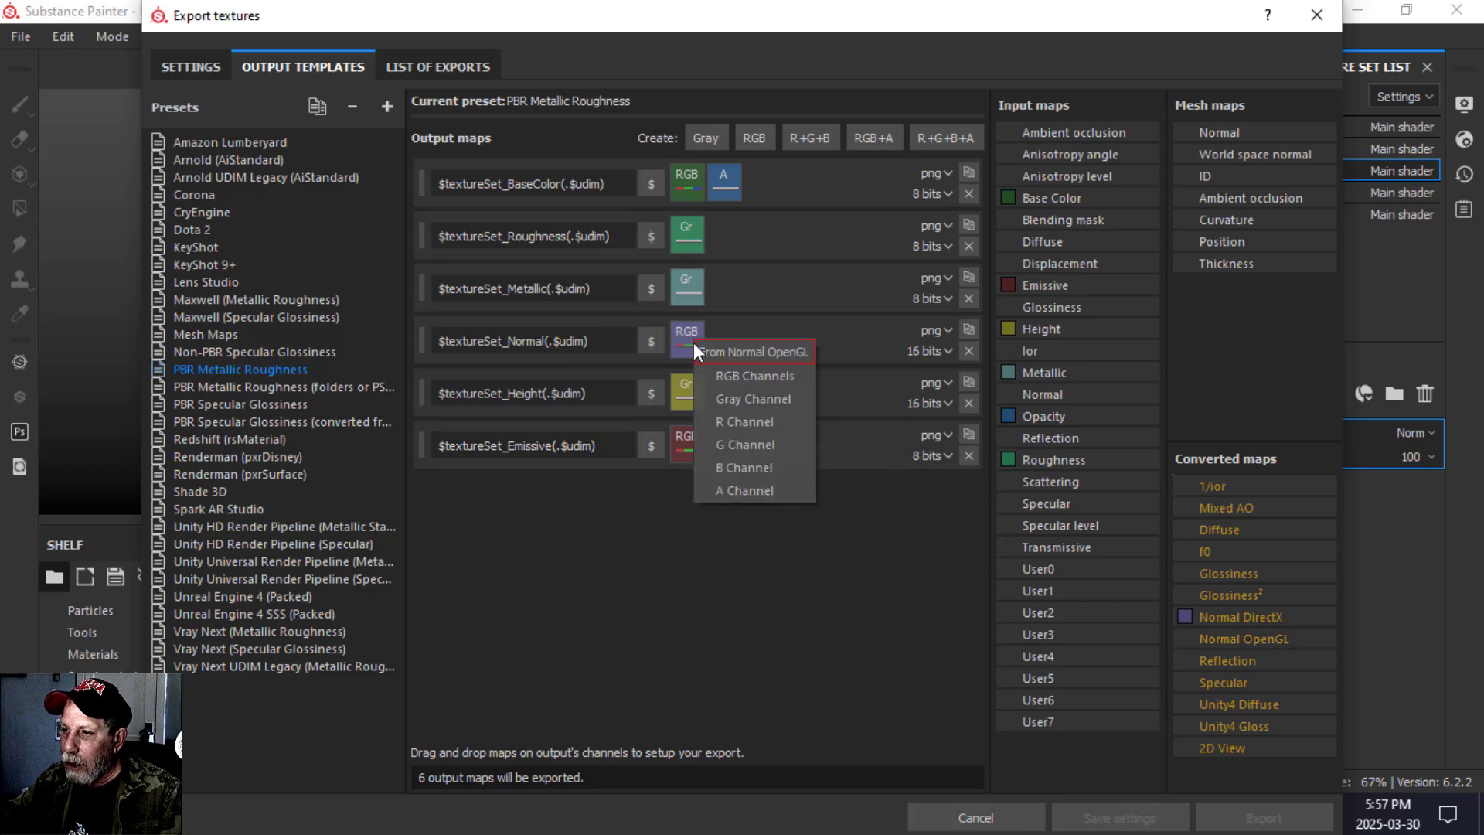
click(723, 376)
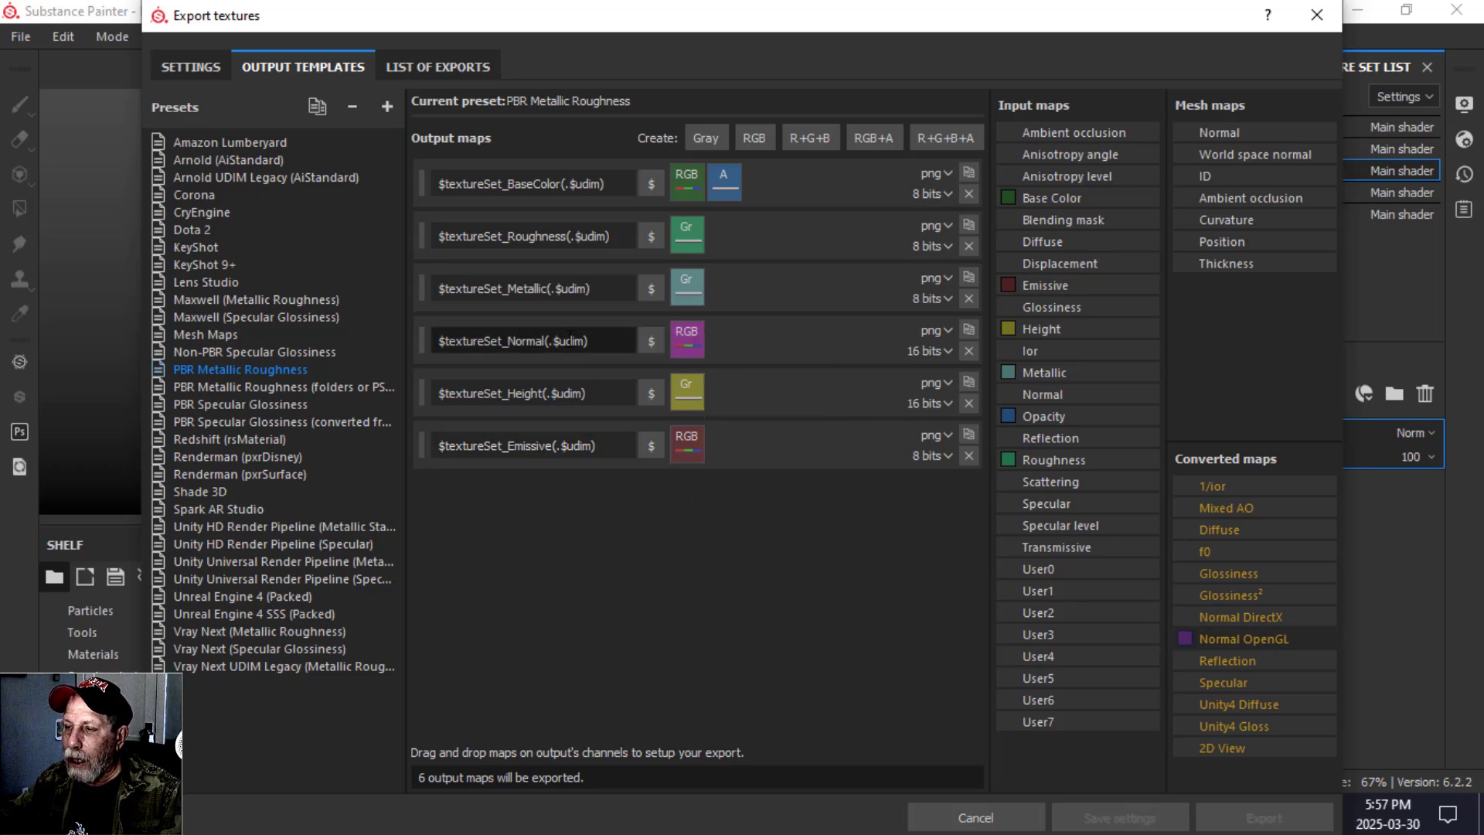
Add a gray output map to the preset and replace its name with a copy of the Emissive map's name.
click(701, 139)
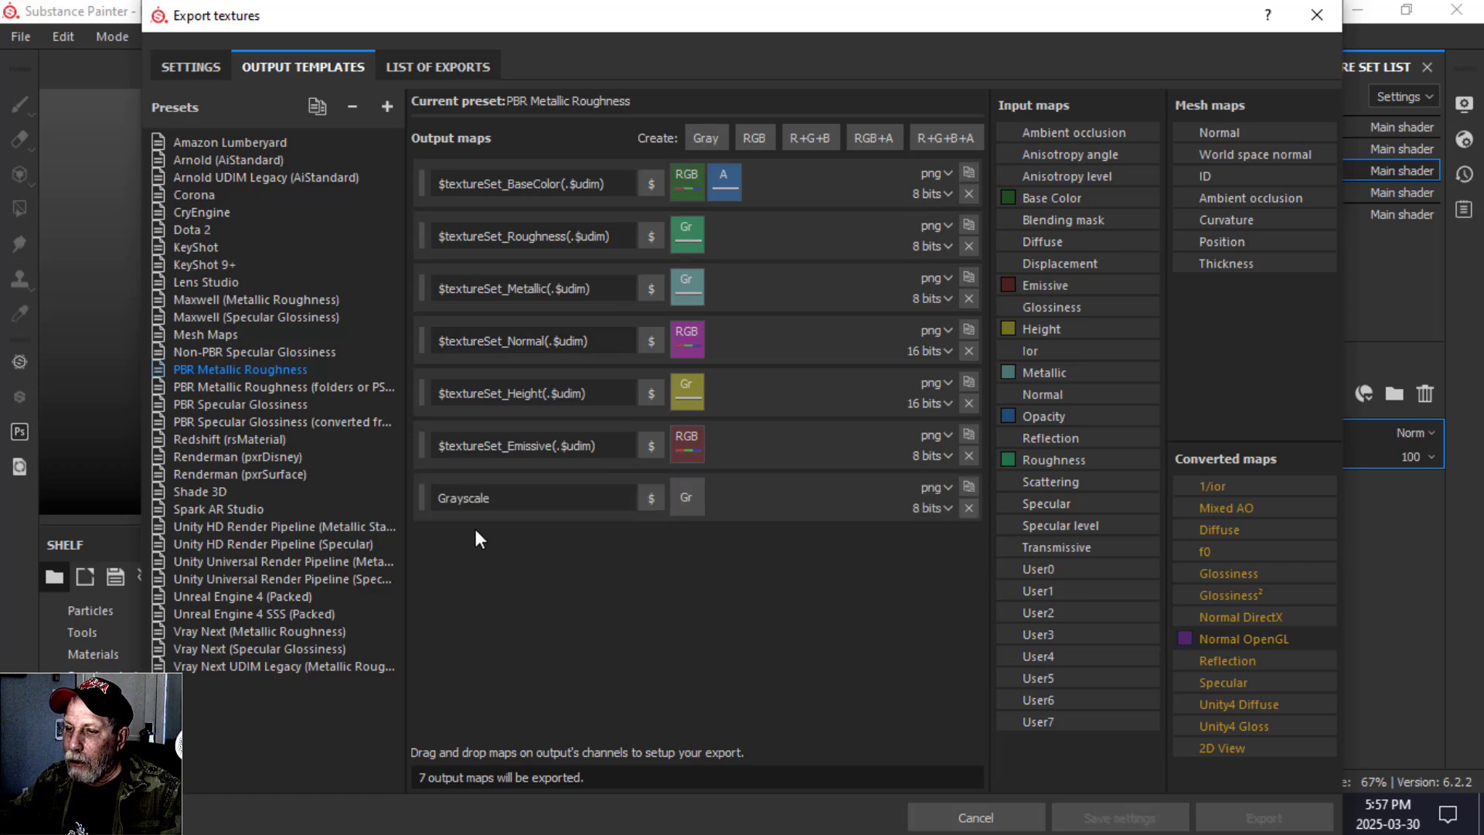
drag(596, 446, 469, 452)
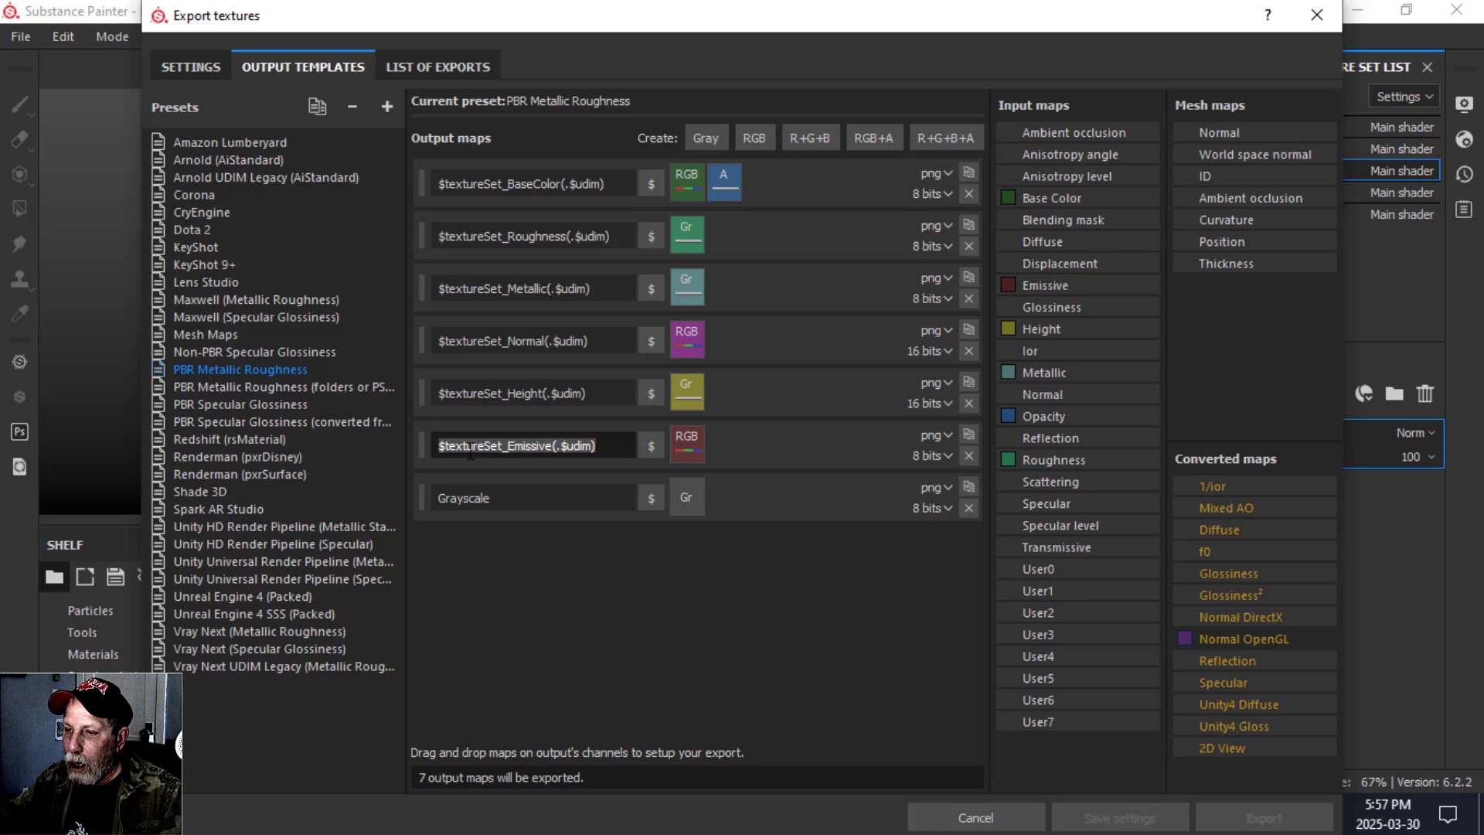
right_click(526, 445)
click(574, 530)
click(513, 499)
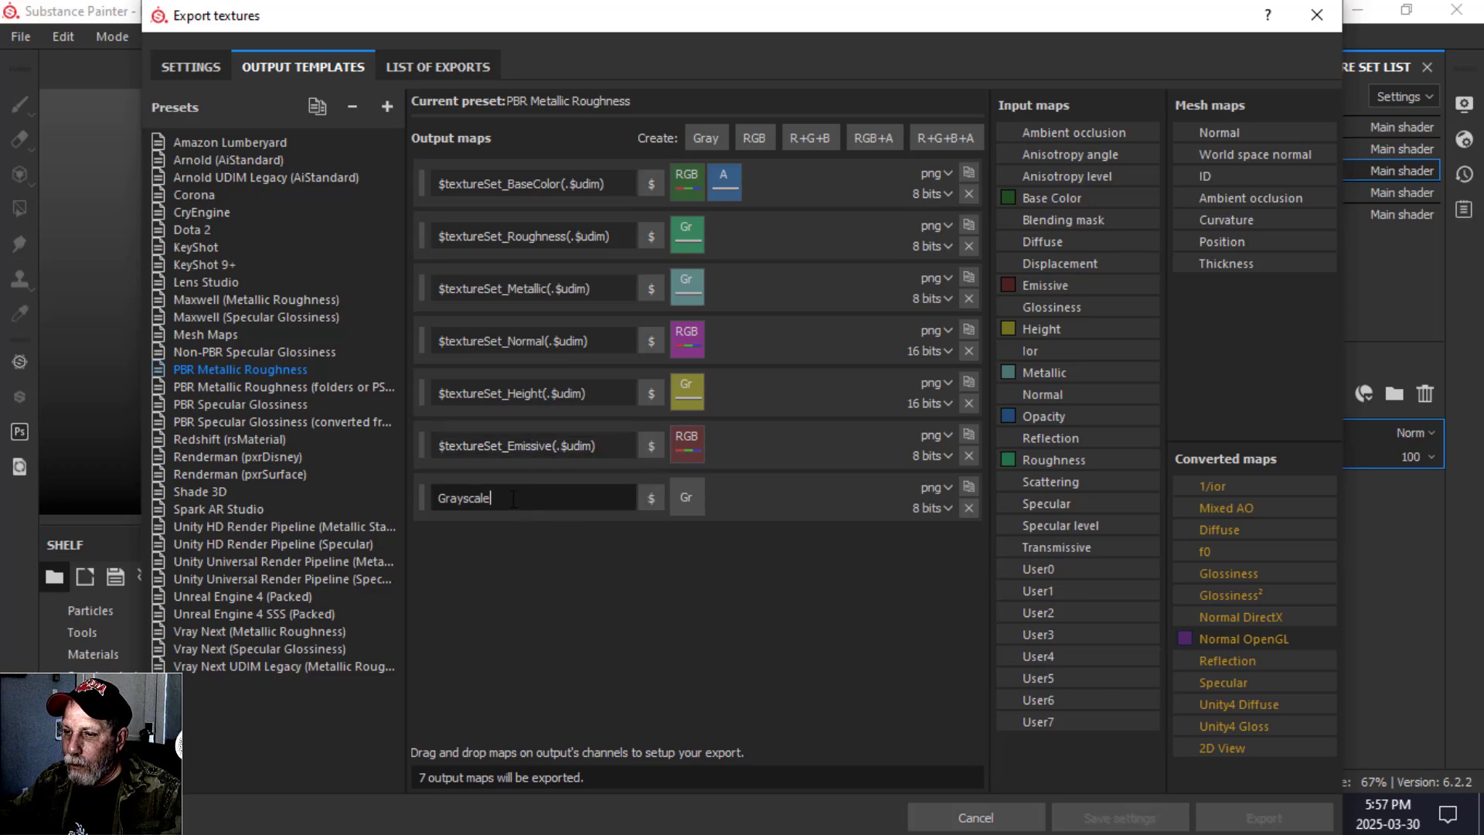
double_click(513, 498)
key(ctrl+v)
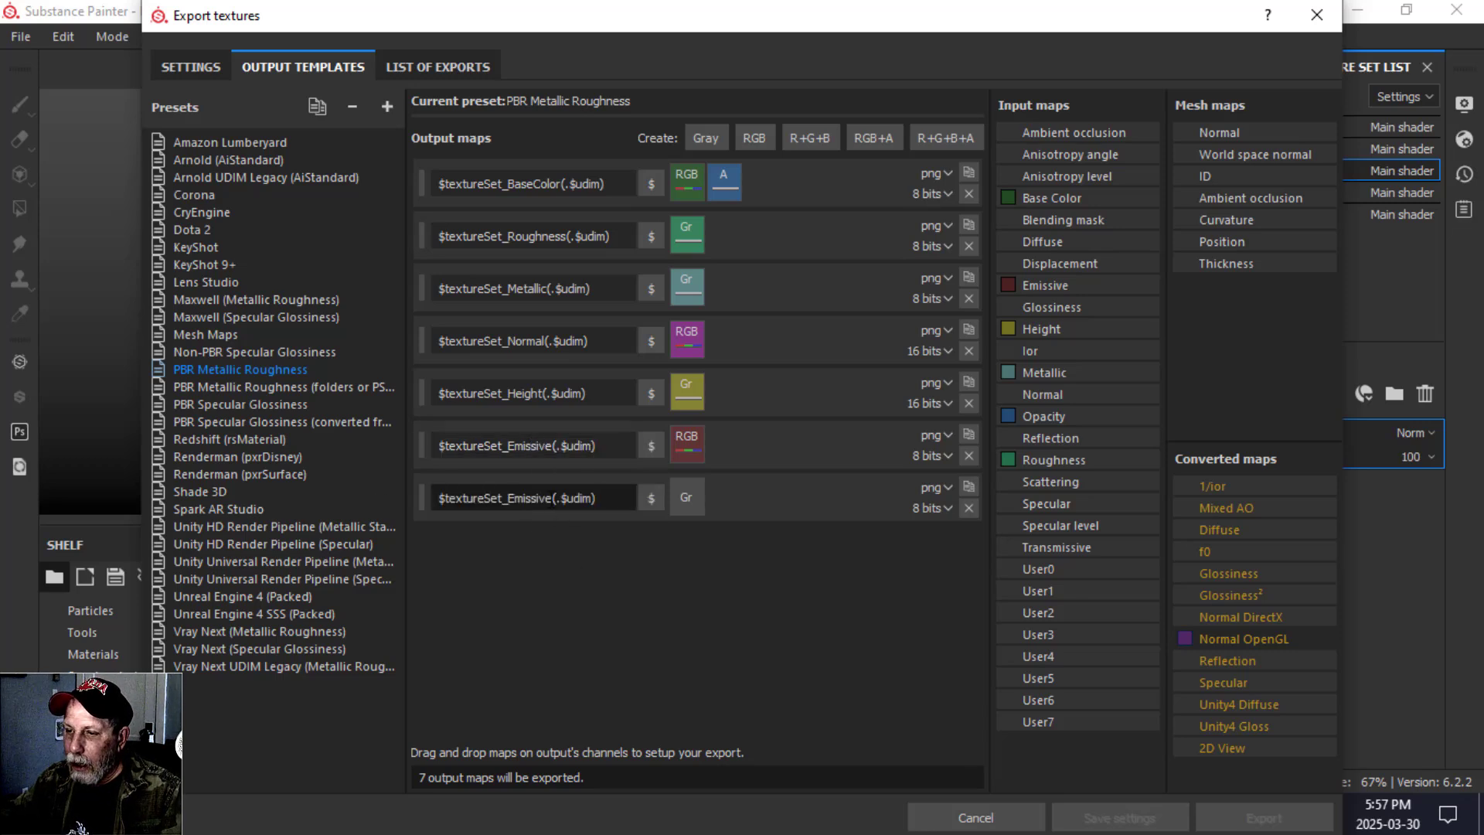
Rename the new output map $textureSet_Opacity(.$udim) and assign the Opacity input map to its gray channel.
key(BackSpace)
key(BackSpace)
key(BackSpace)
key(BackSpace)
key(BackSpace)
key(BackSpace)
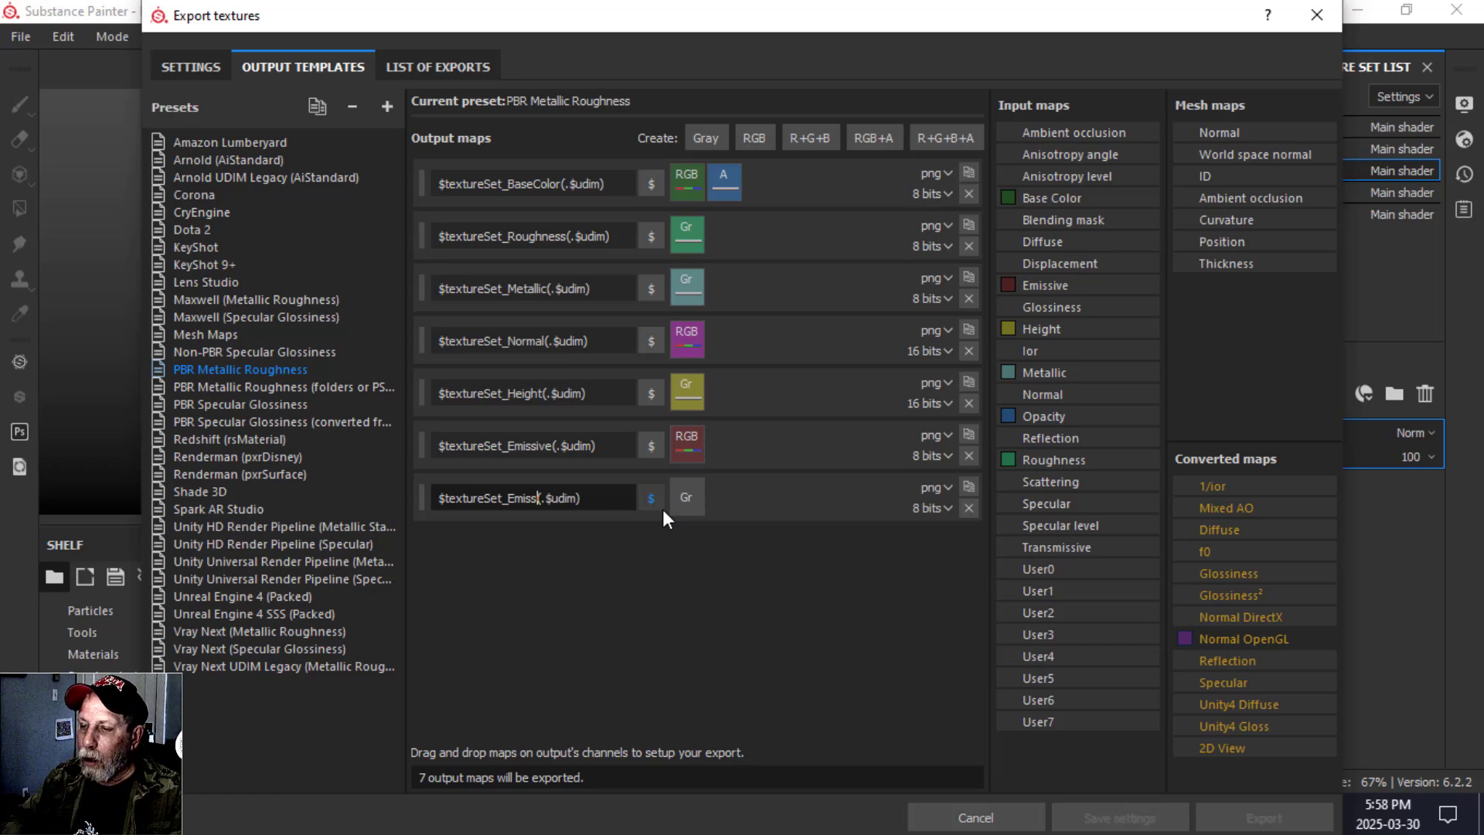
key(BackSpace)
key(BackSpace)
text(Opa)
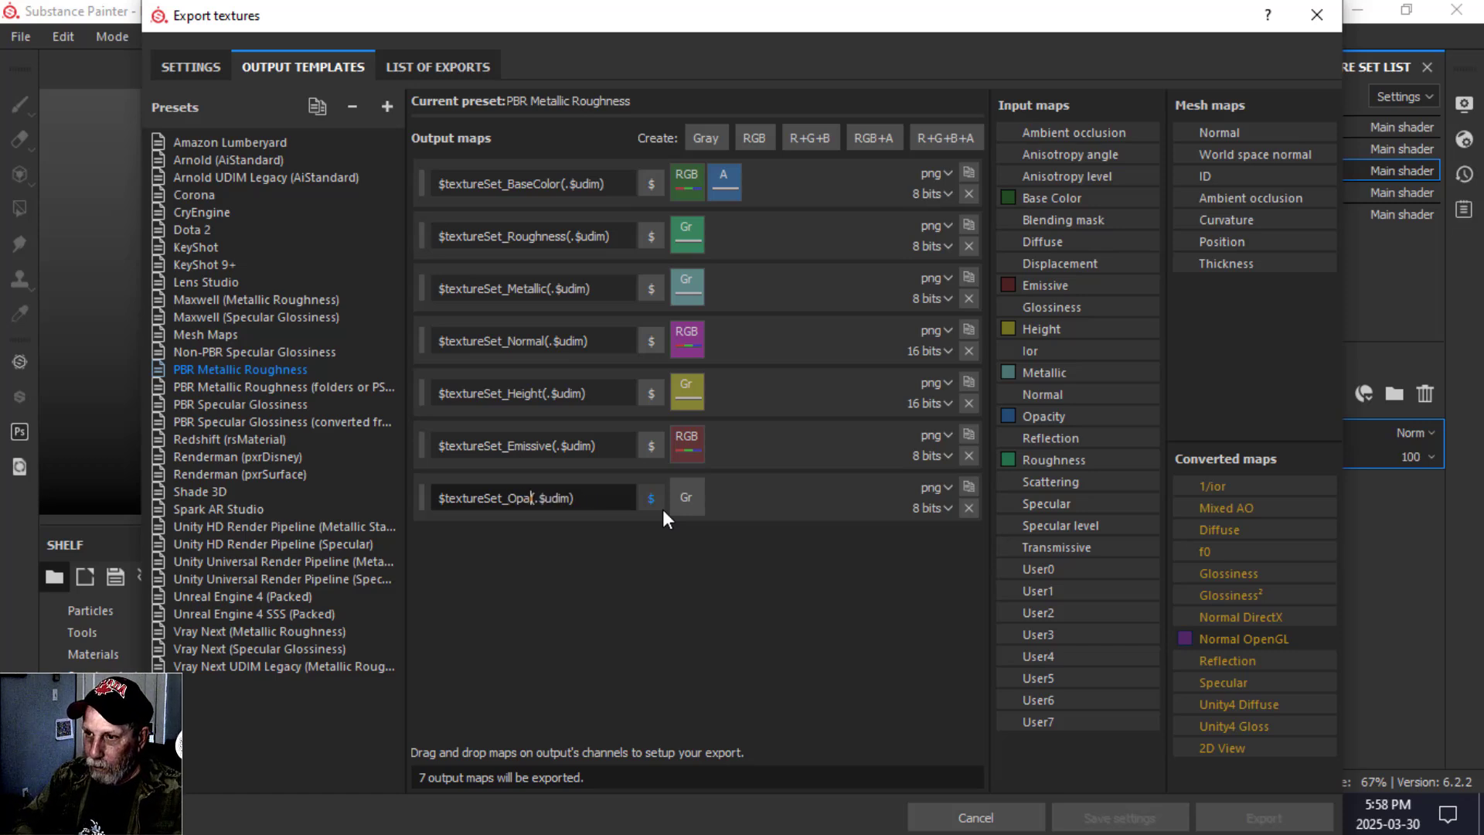
text(city)
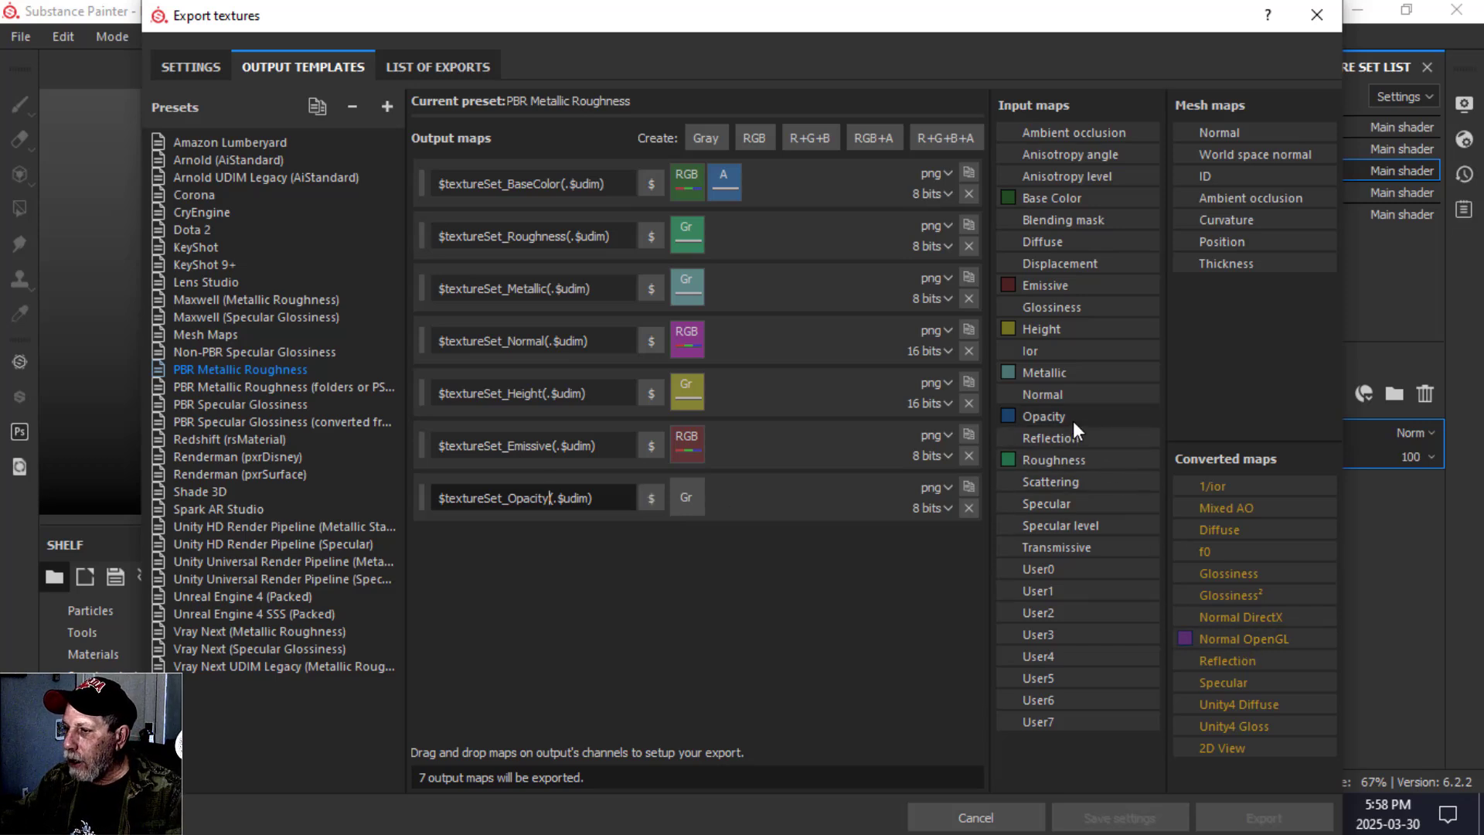
drag(1073, 420, 694, 503)
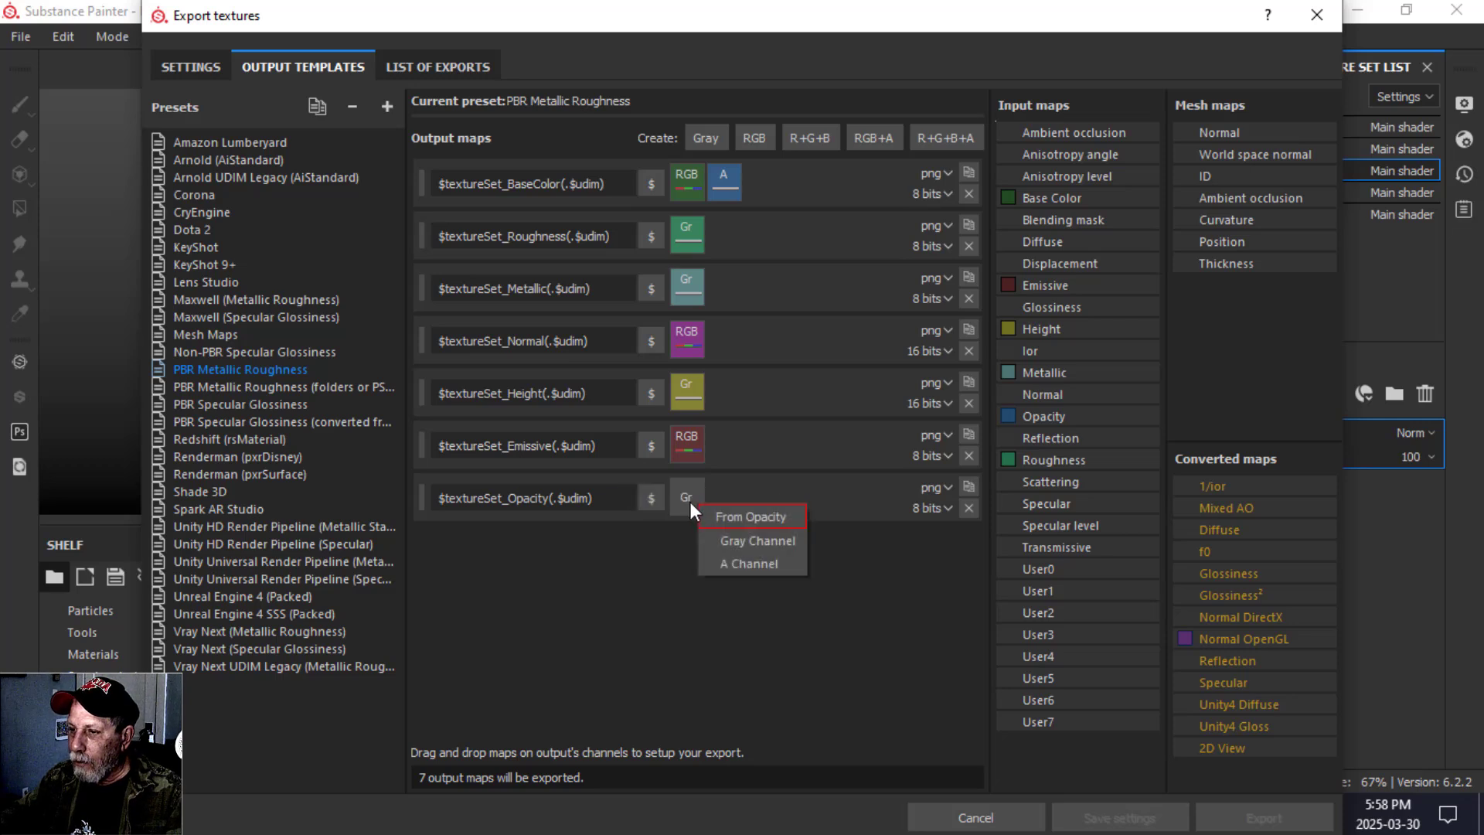
click(727, 541)
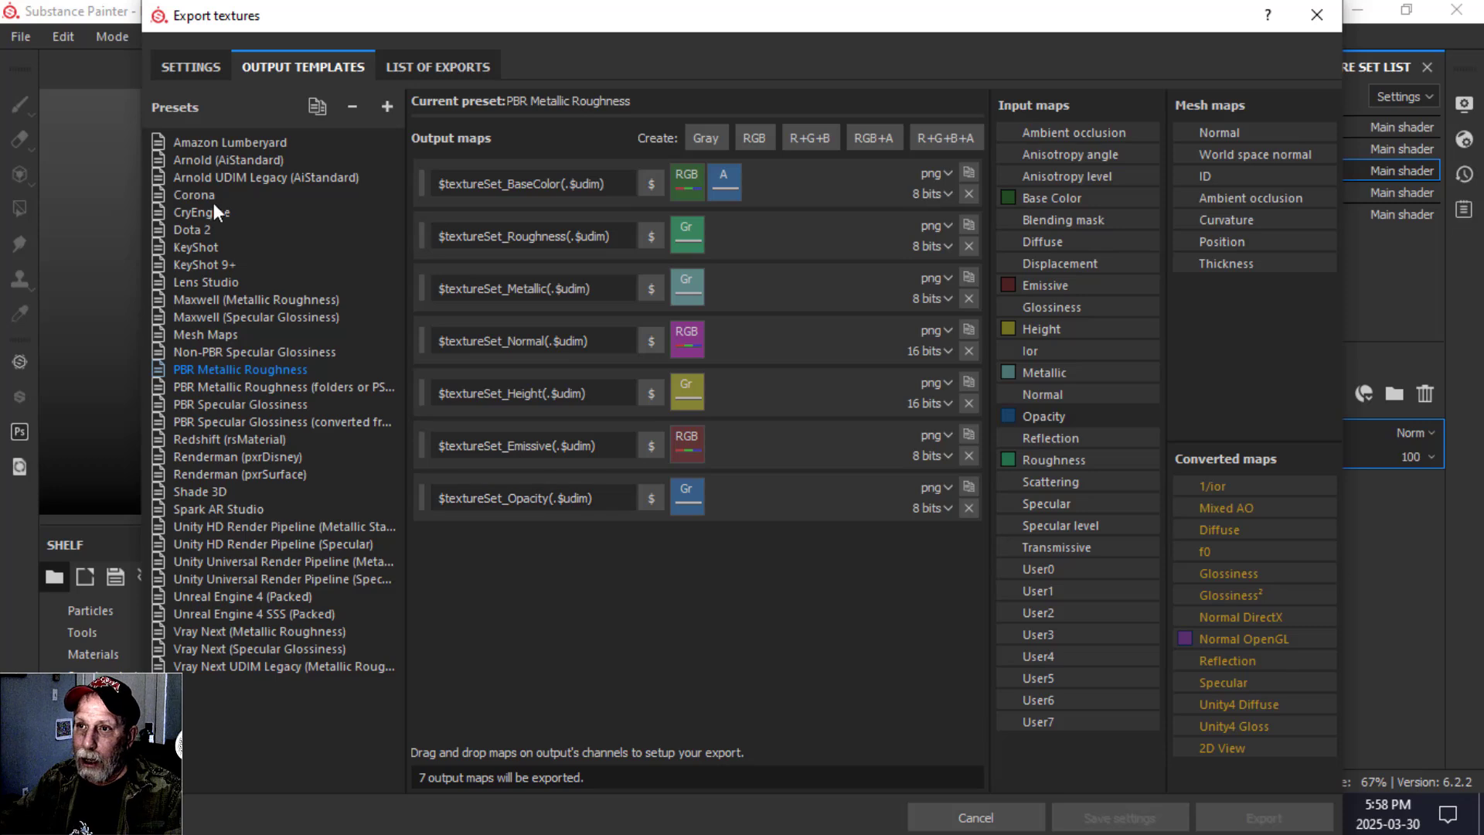
Set the output template to the edited PBR Metallic Roughness preset and export the textures of all sets.
click(194, 67)
click(758, 193)
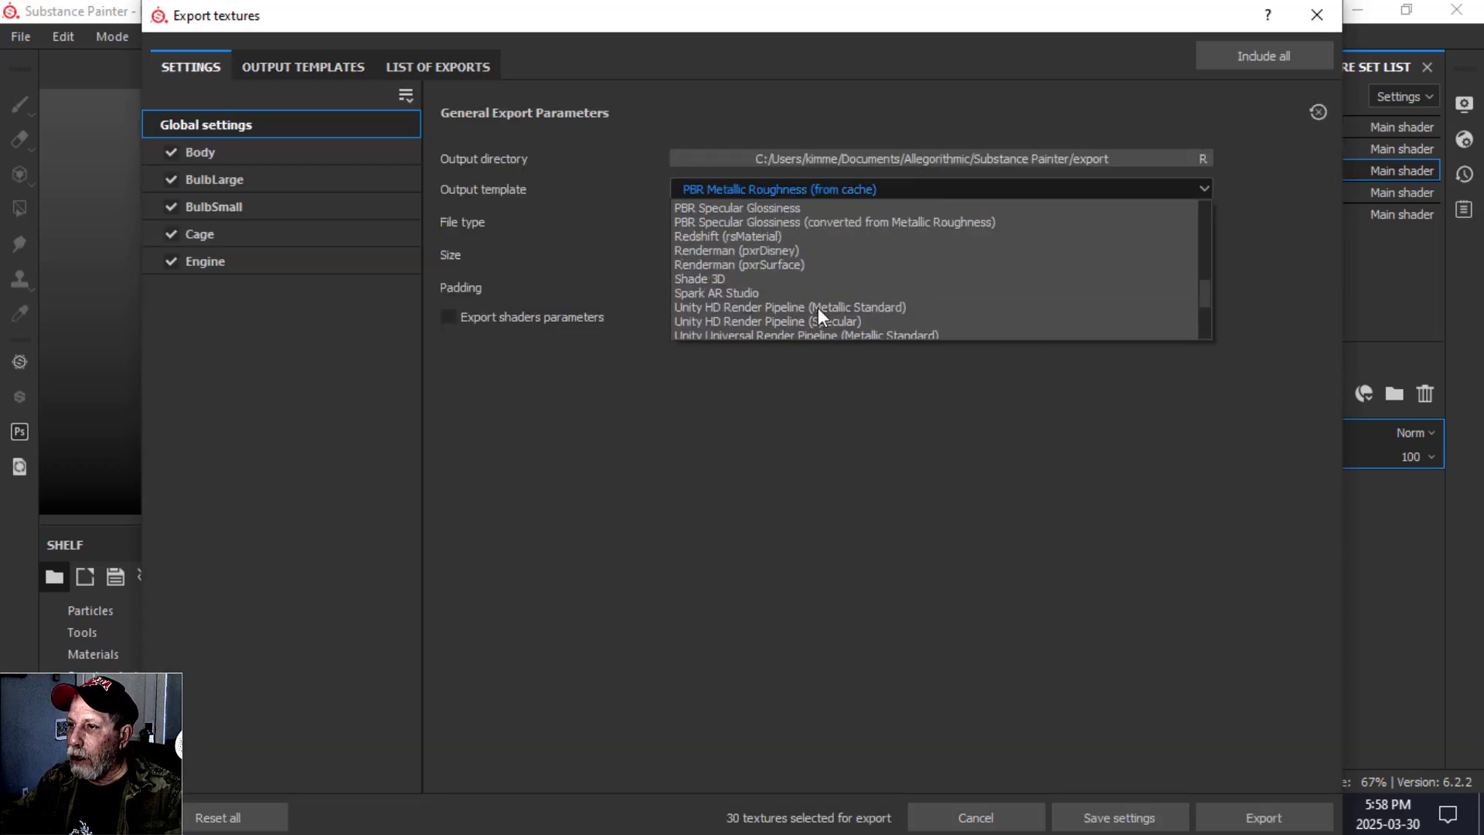
scroll(810, 291, up, 5)
click(773, 248)
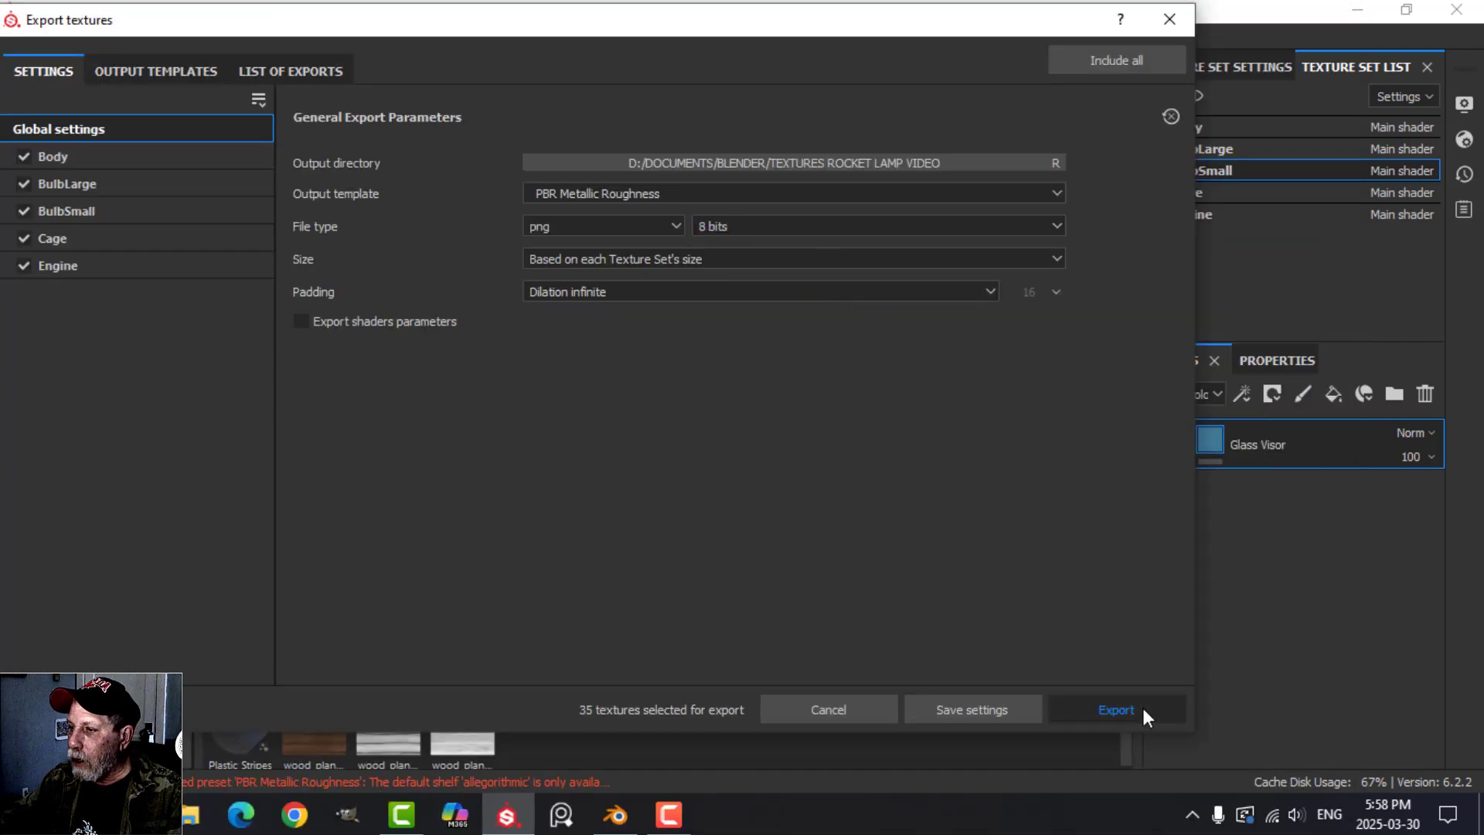
click(1142, 706)
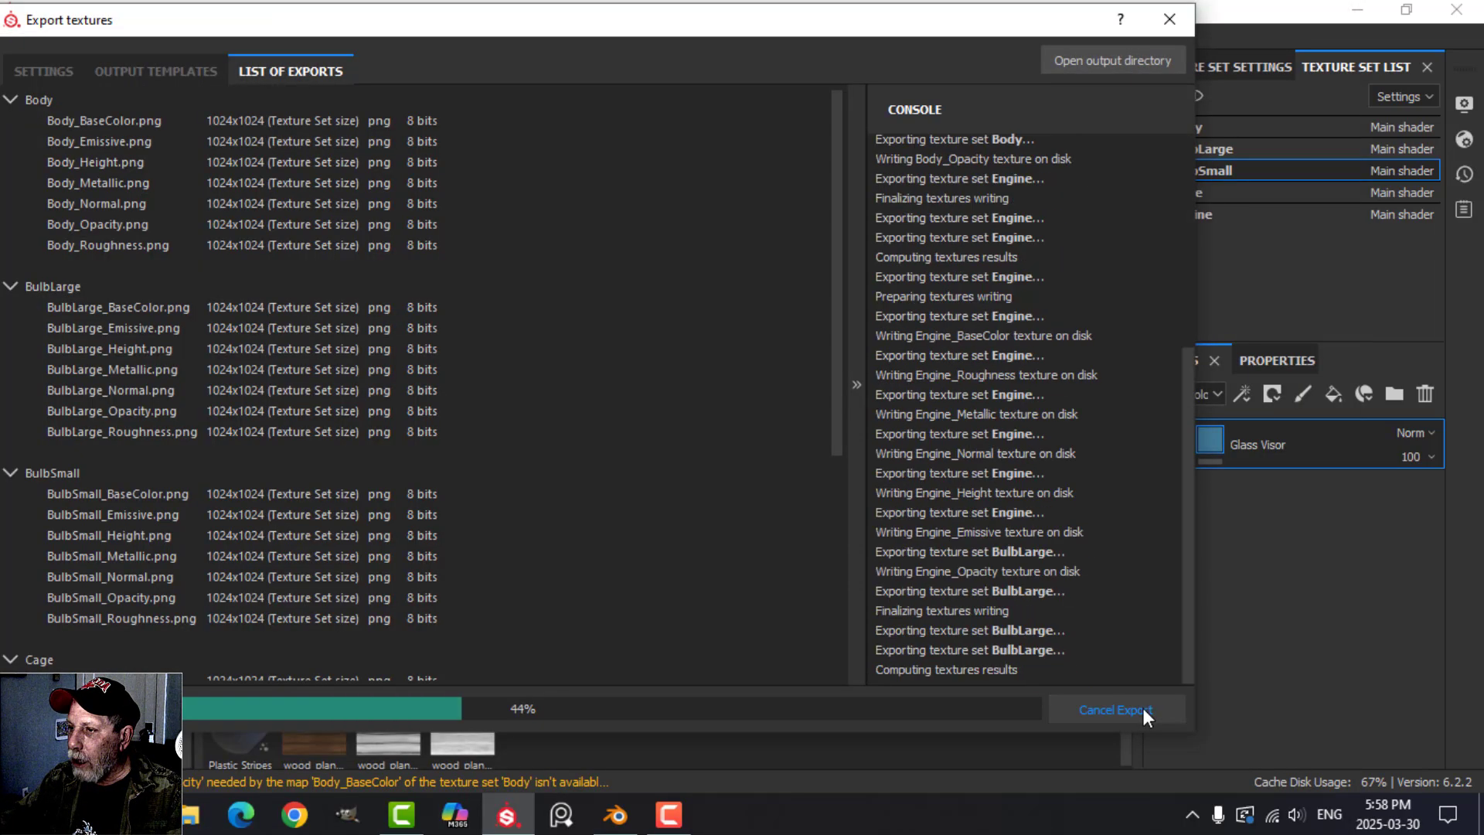
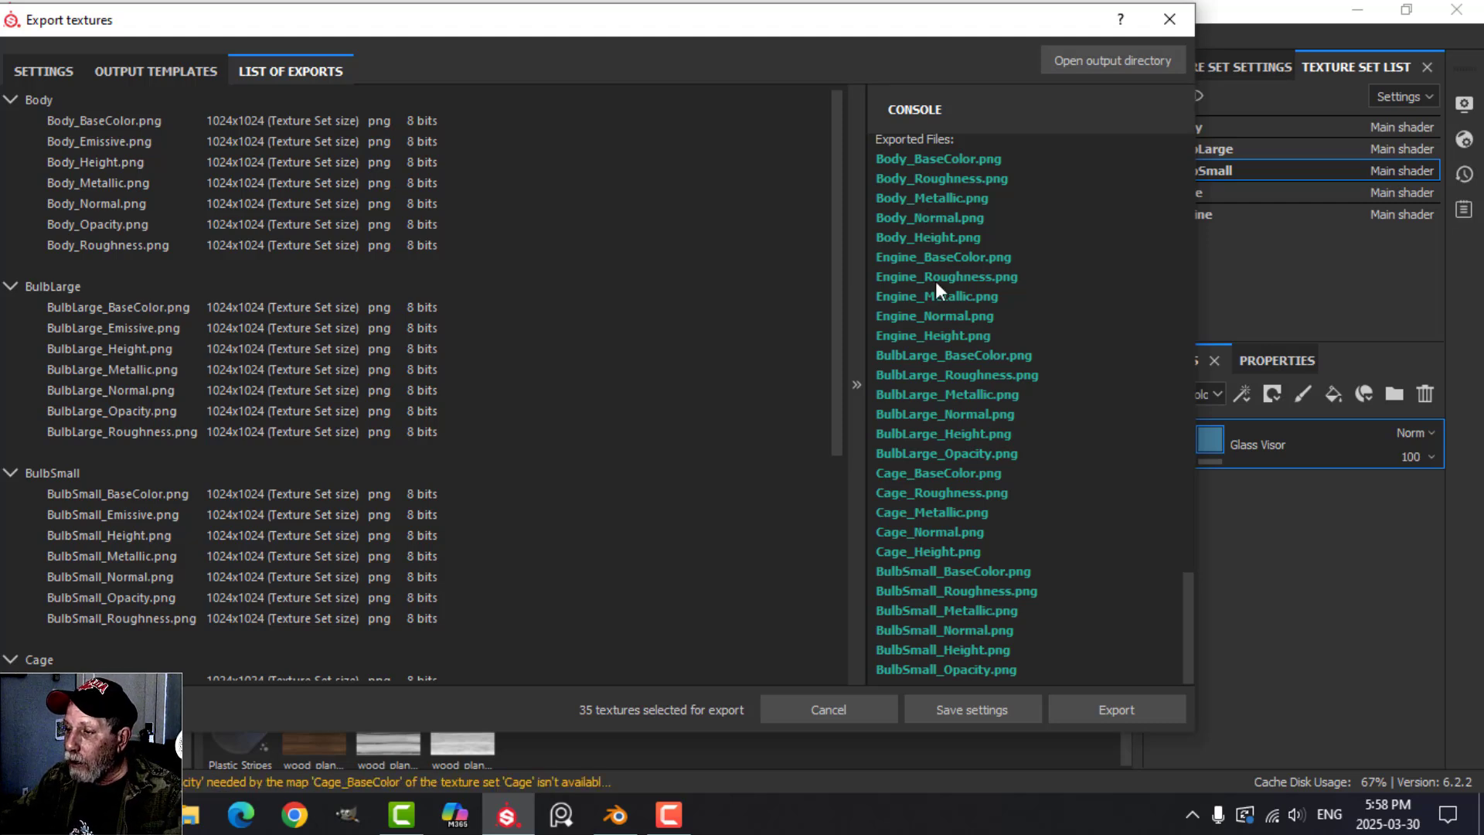
Close the texture export window, switch to Blender and open the Shading workspace.
click(1169, 19)
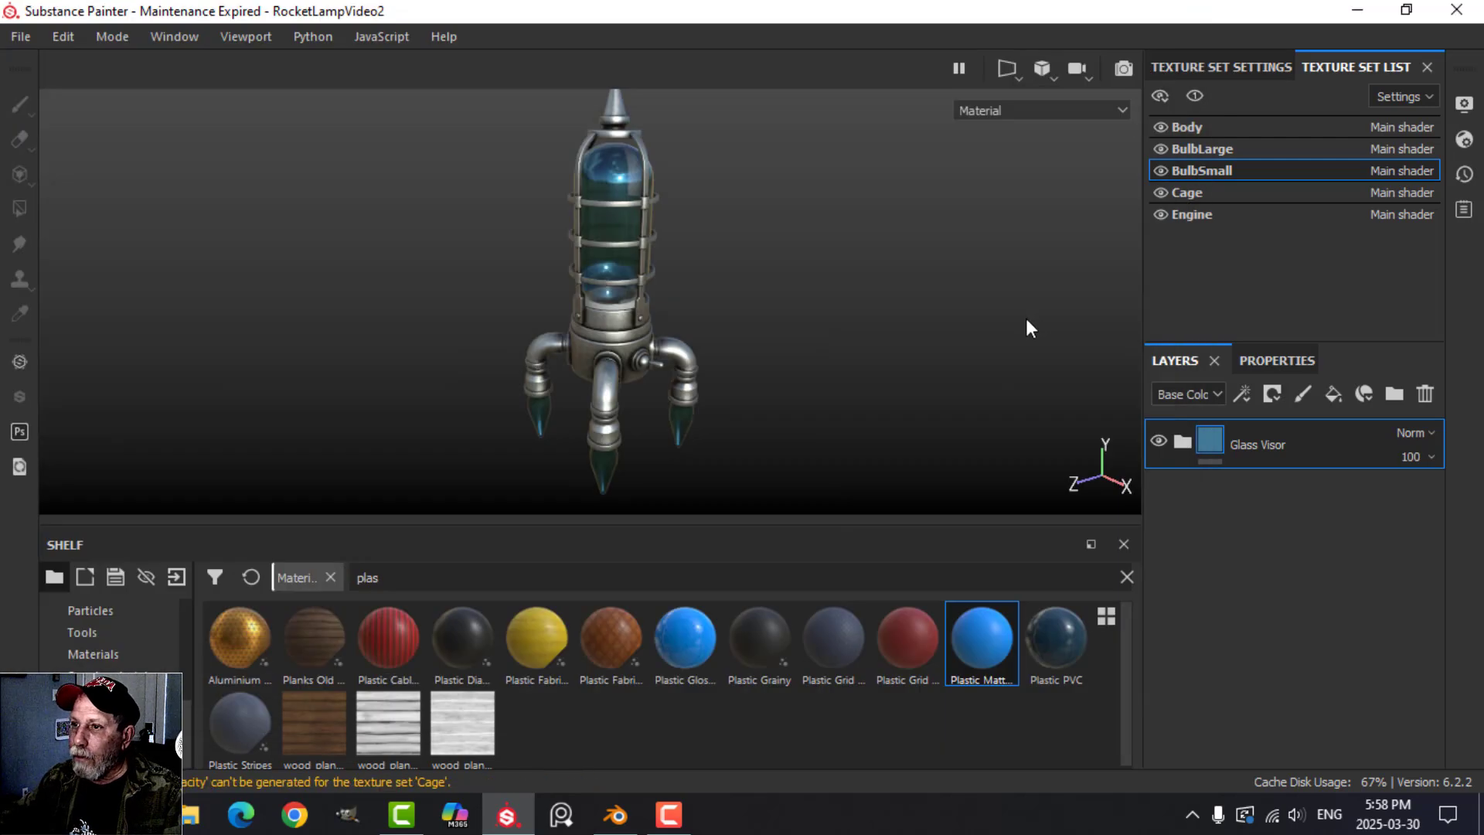
click(1357, 10)
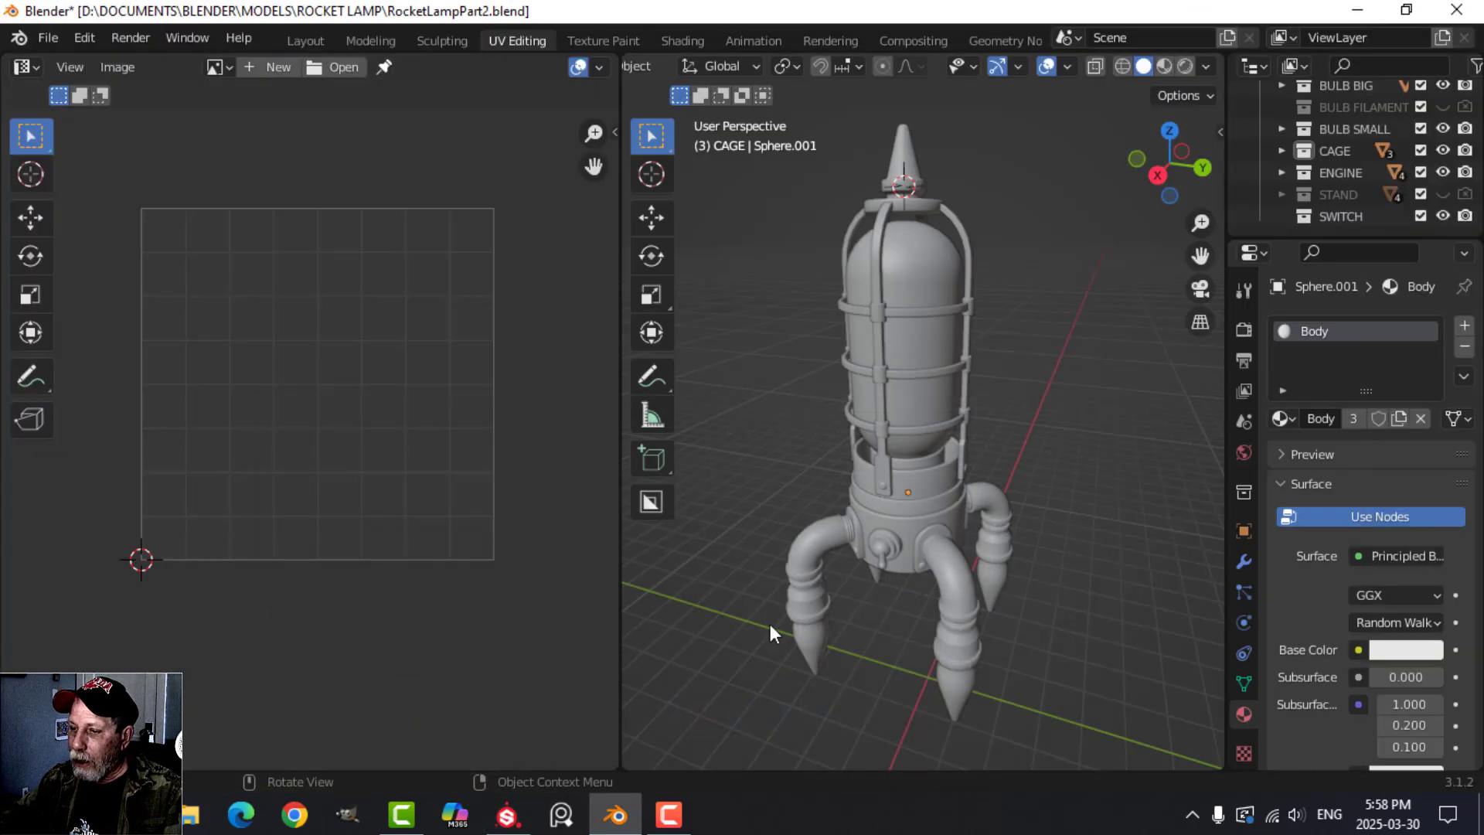
click(683, 40)
scroll(838, 365, up, 3)
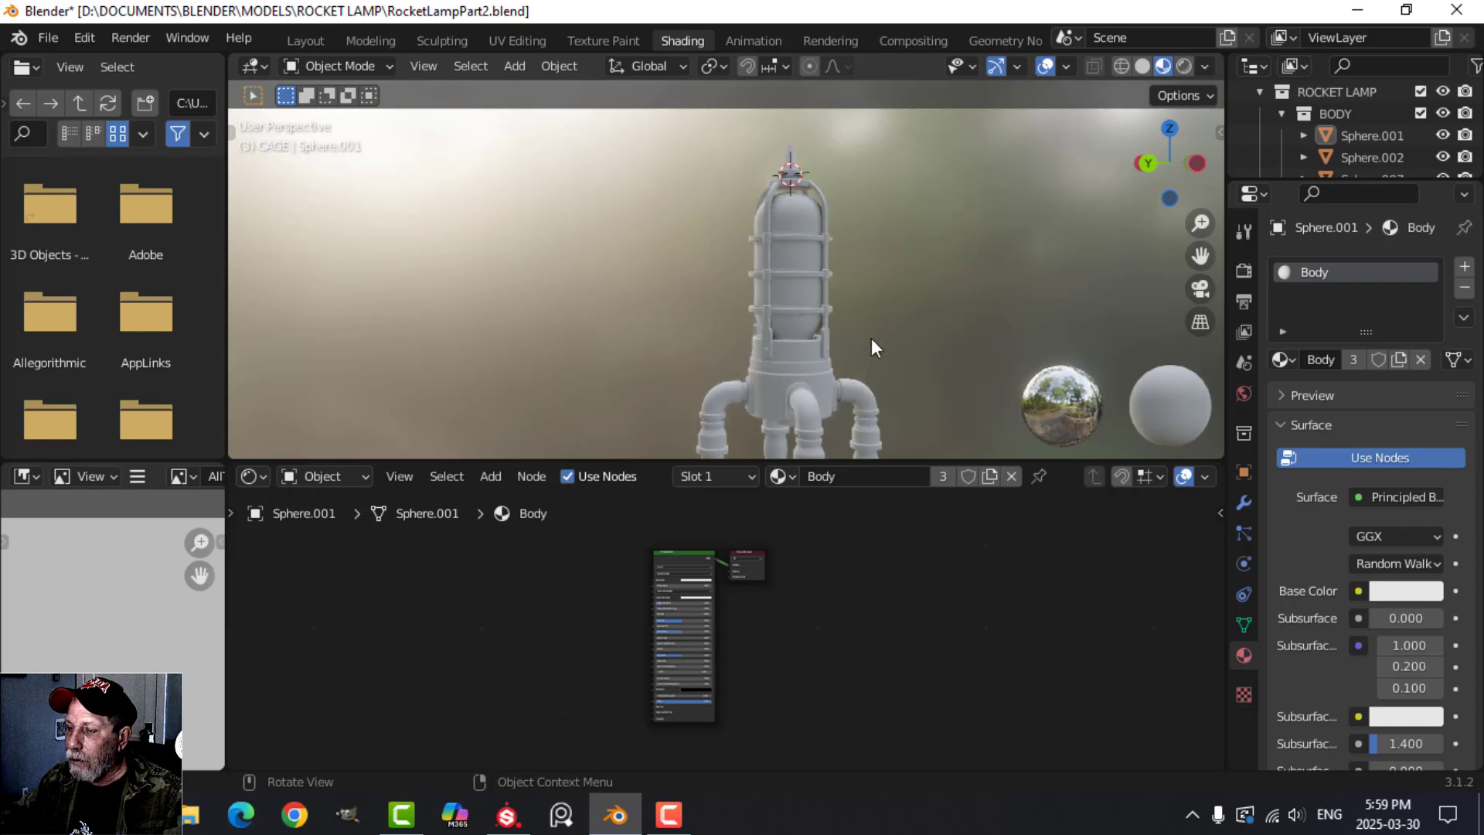
Set up the lamp body's Principled shader with the Body textures, BaseColor through Roughness, from the TEXTURES ROCKET LAMP VIDEO folder using Principled Texture Setup.
click(773, 304)
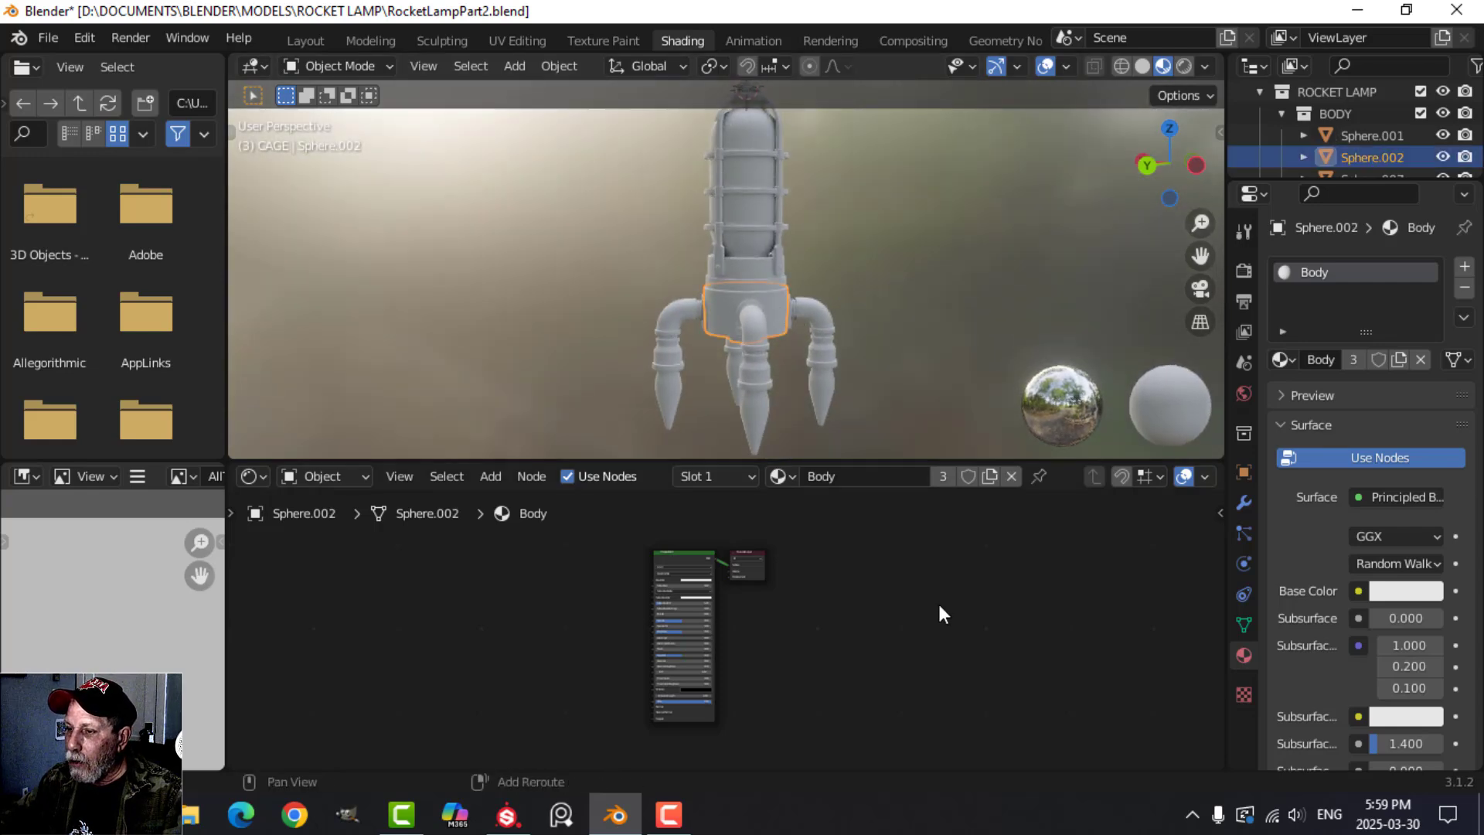
click(715, 550)
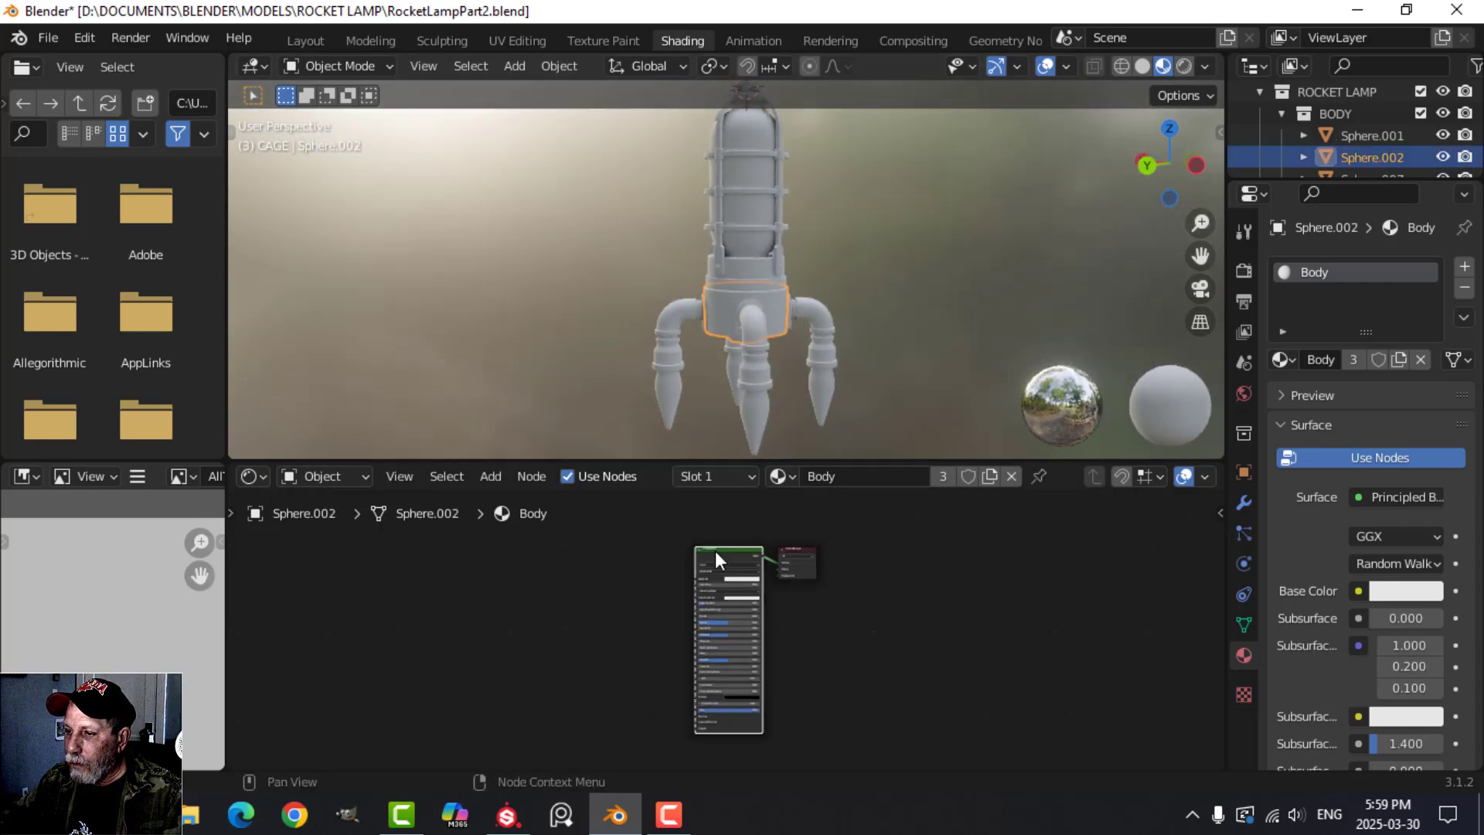
key(ctrl+shift+t)
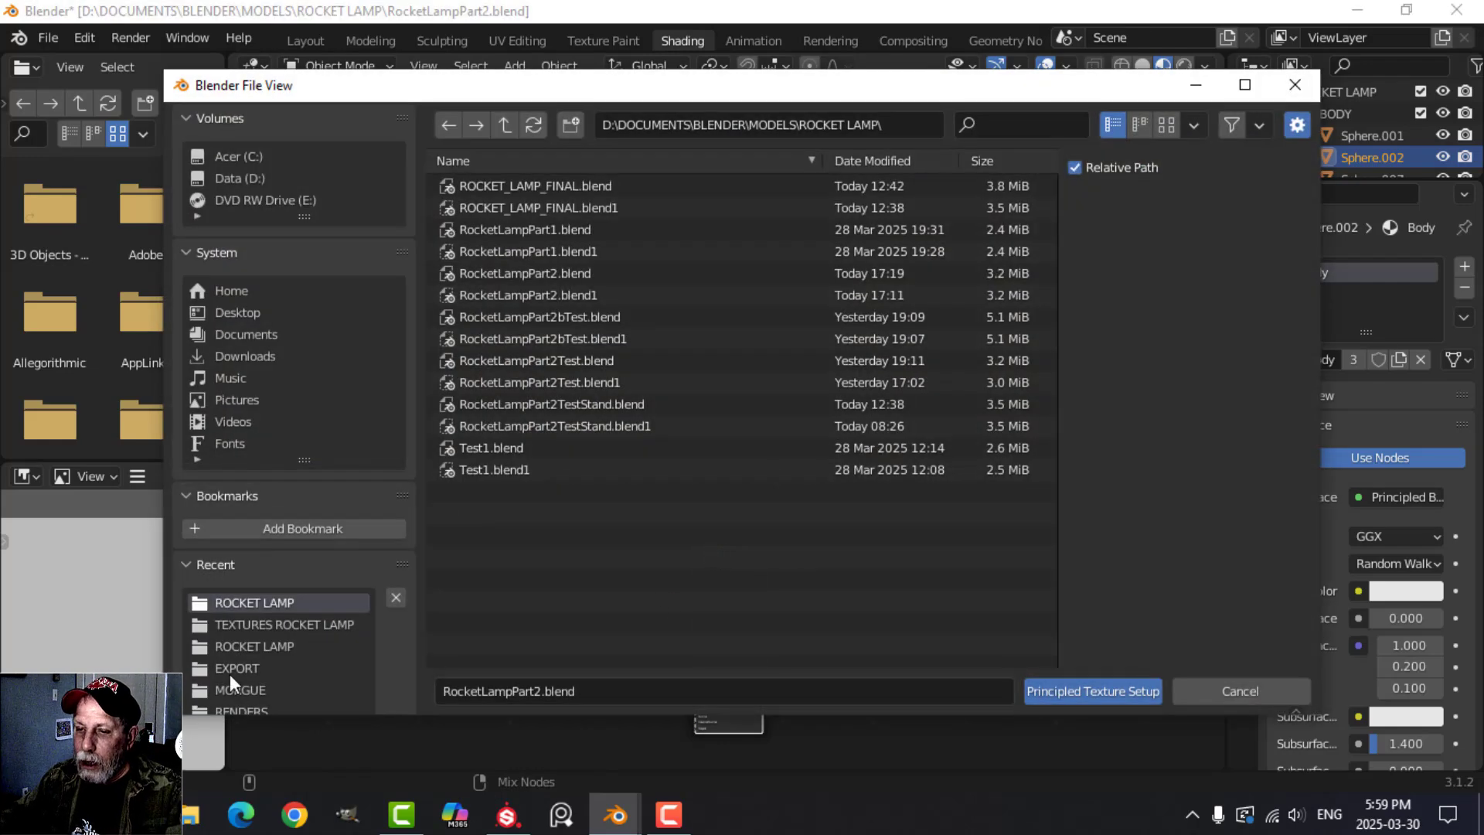
click(270, 622)
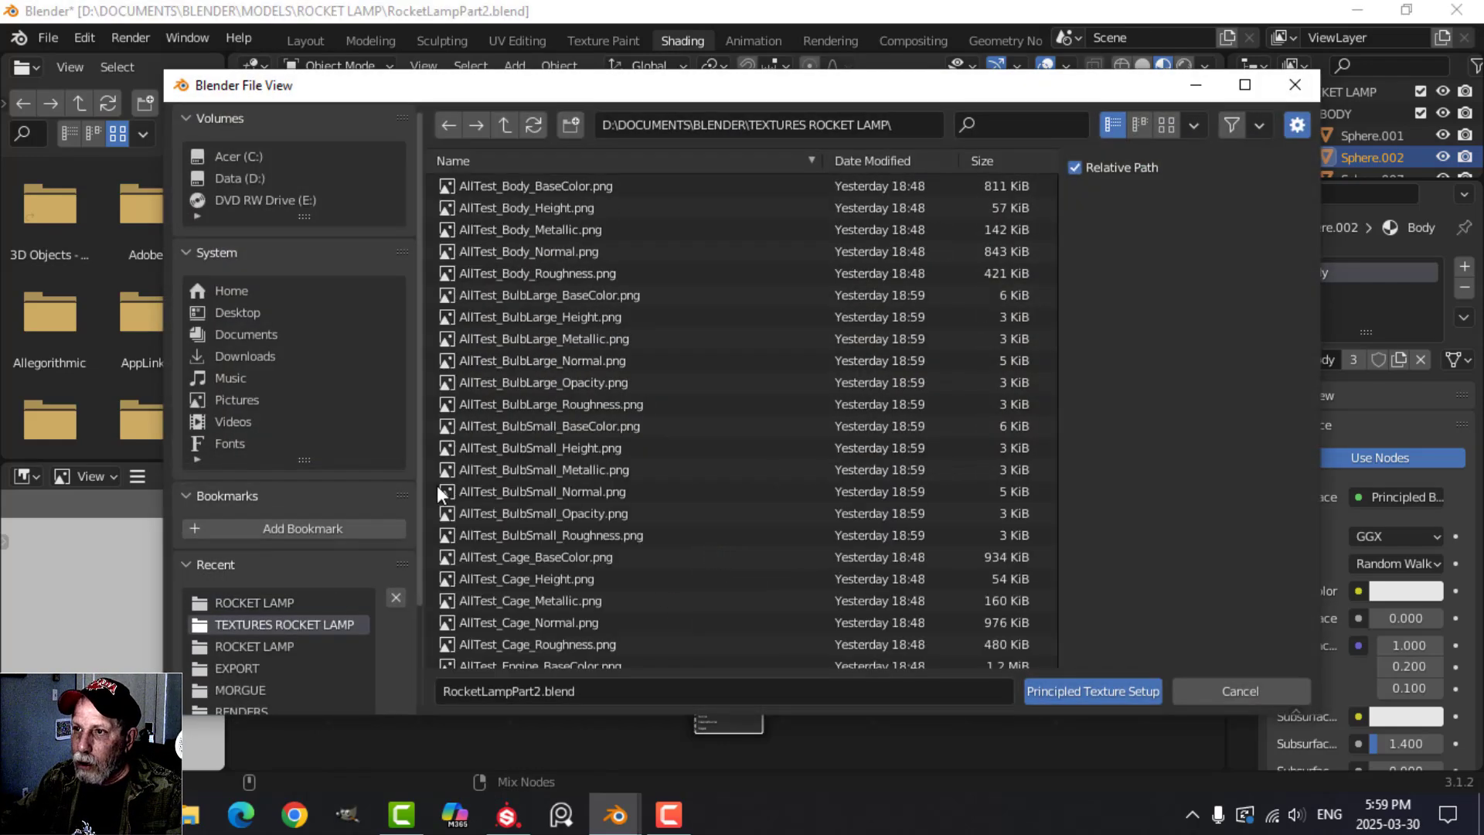
click(513, 124)
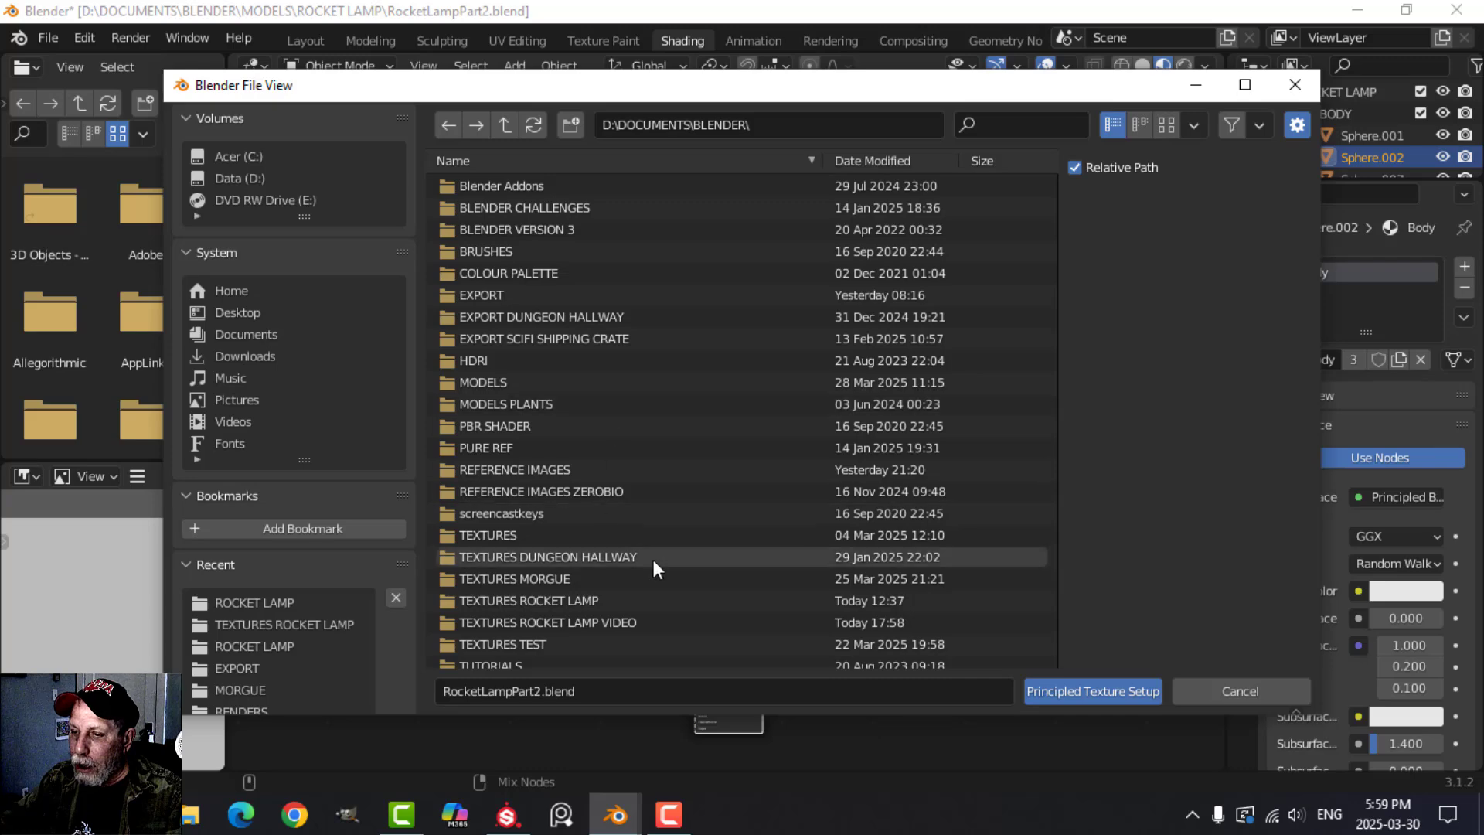
click(602, 622)
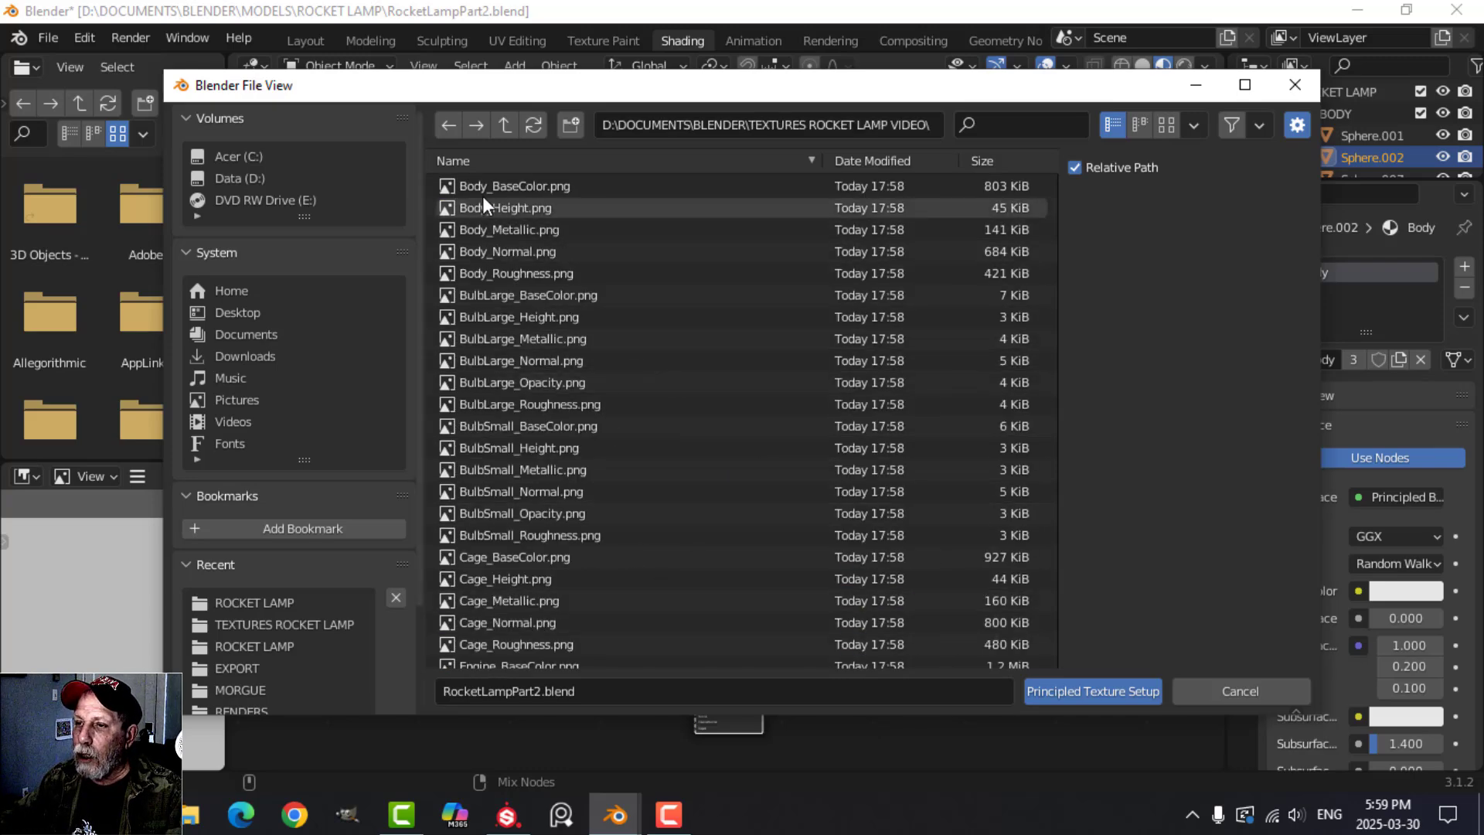
click(536, 185)
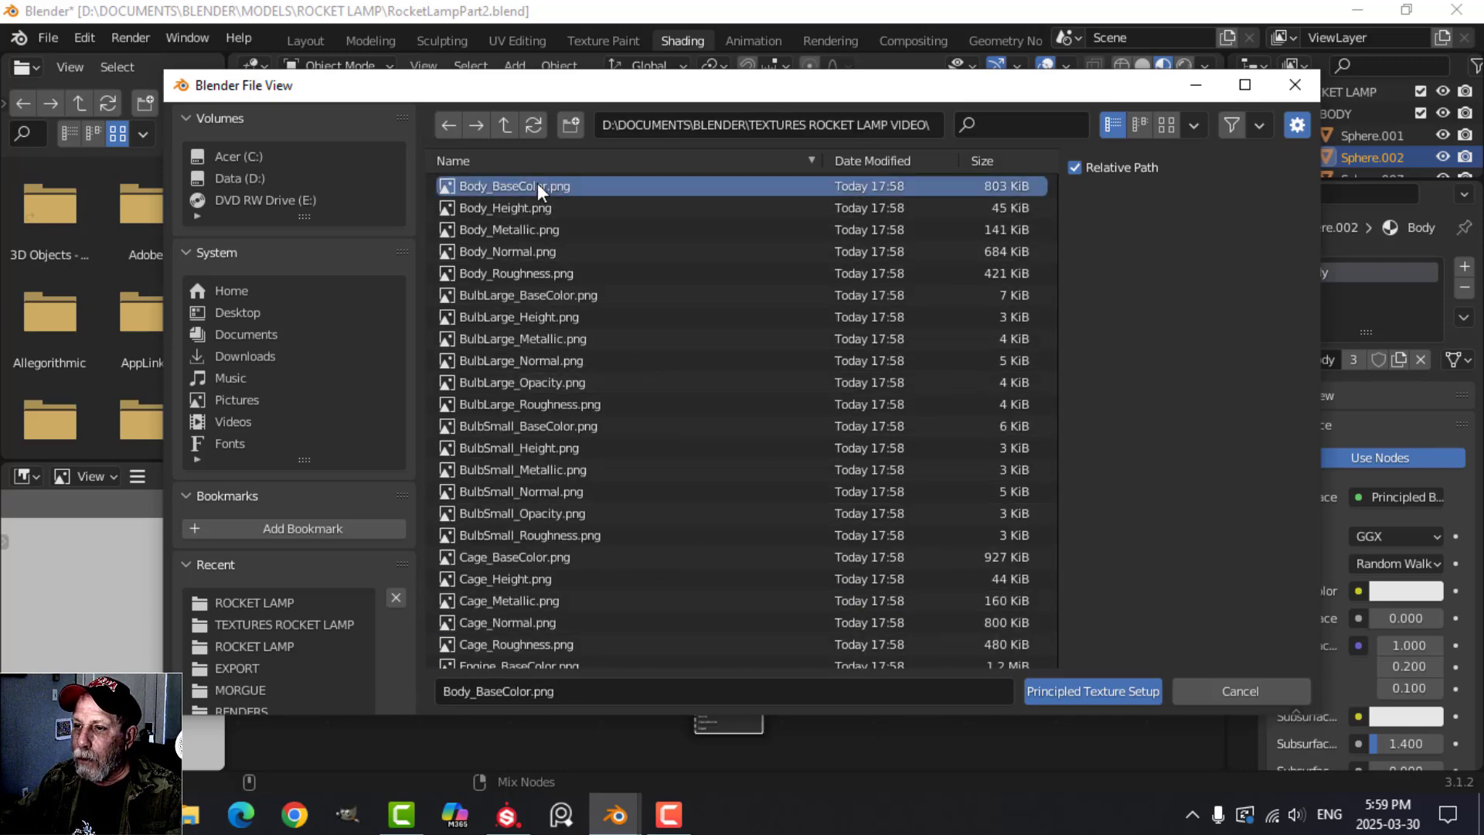
shift+click(530, 272)
click(1077, 692)
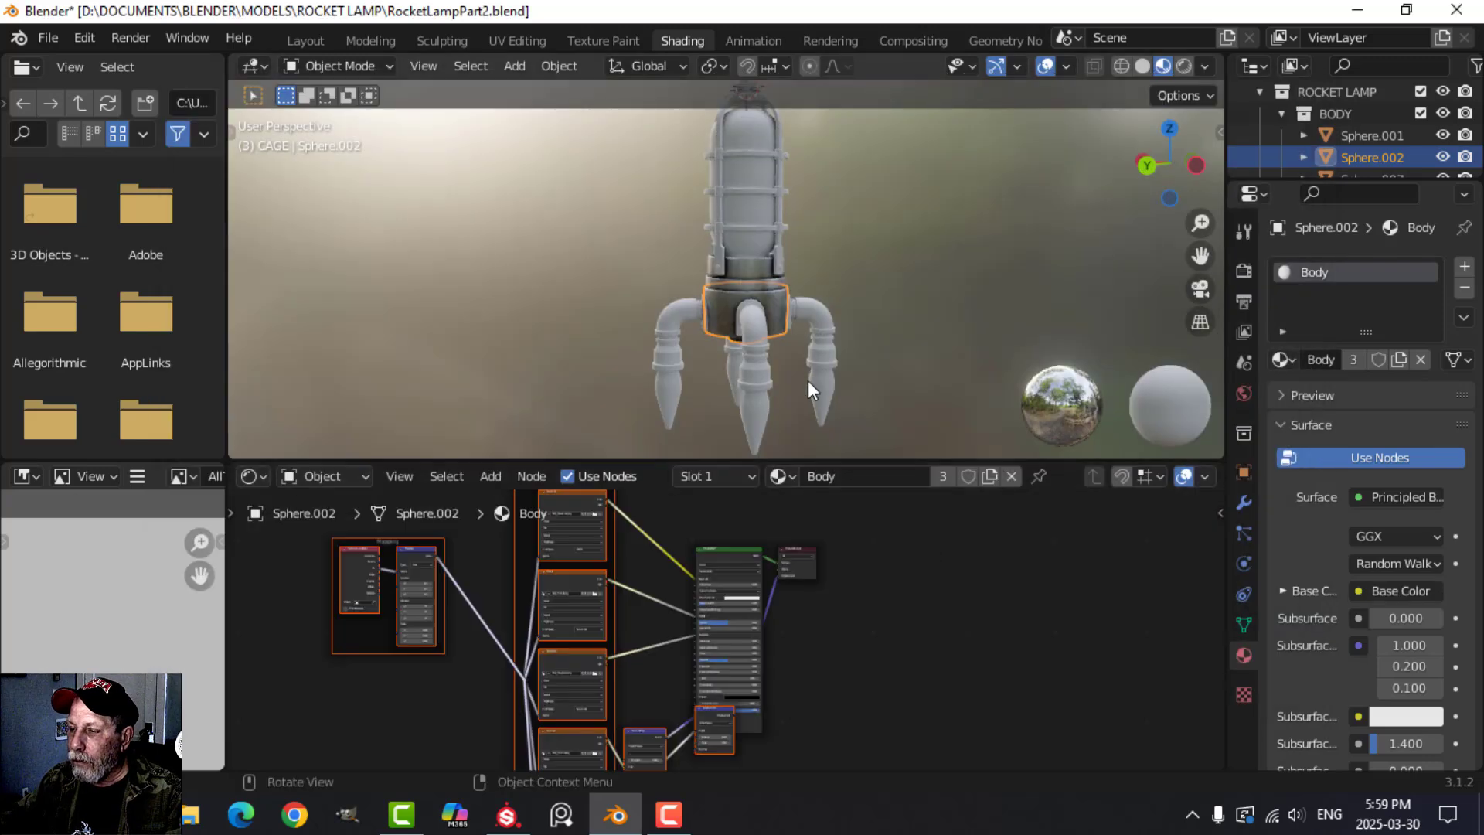
scroll(809, 380, up, 5)
click(806, 382)
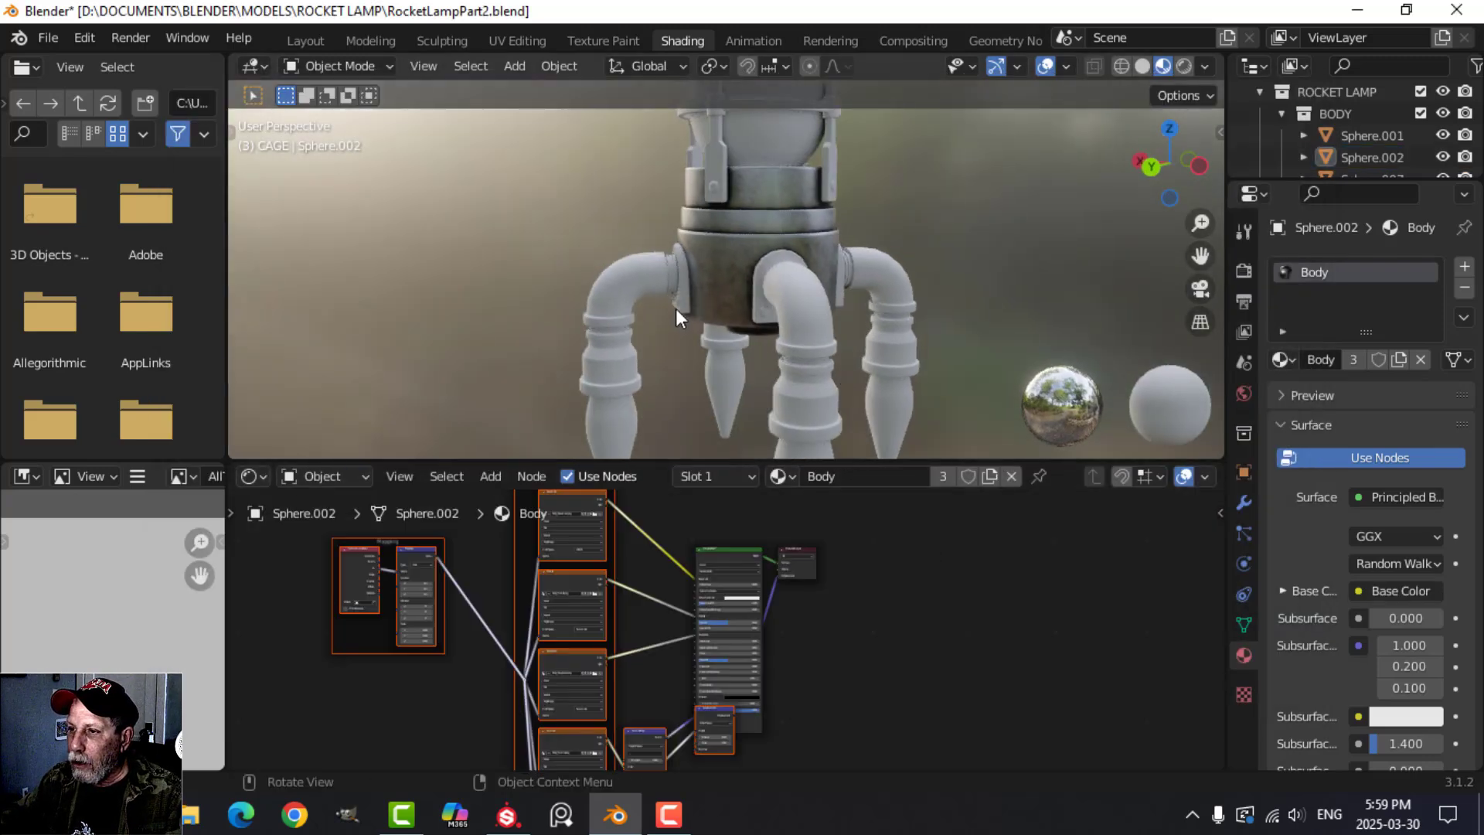
Apply the Engine textures, BaseColor through Roughness, to the leg pipe's Engine material with Principled Texture Setup.
scroll(762, 317, down, 3)
scroll(719, 359, up, 2)
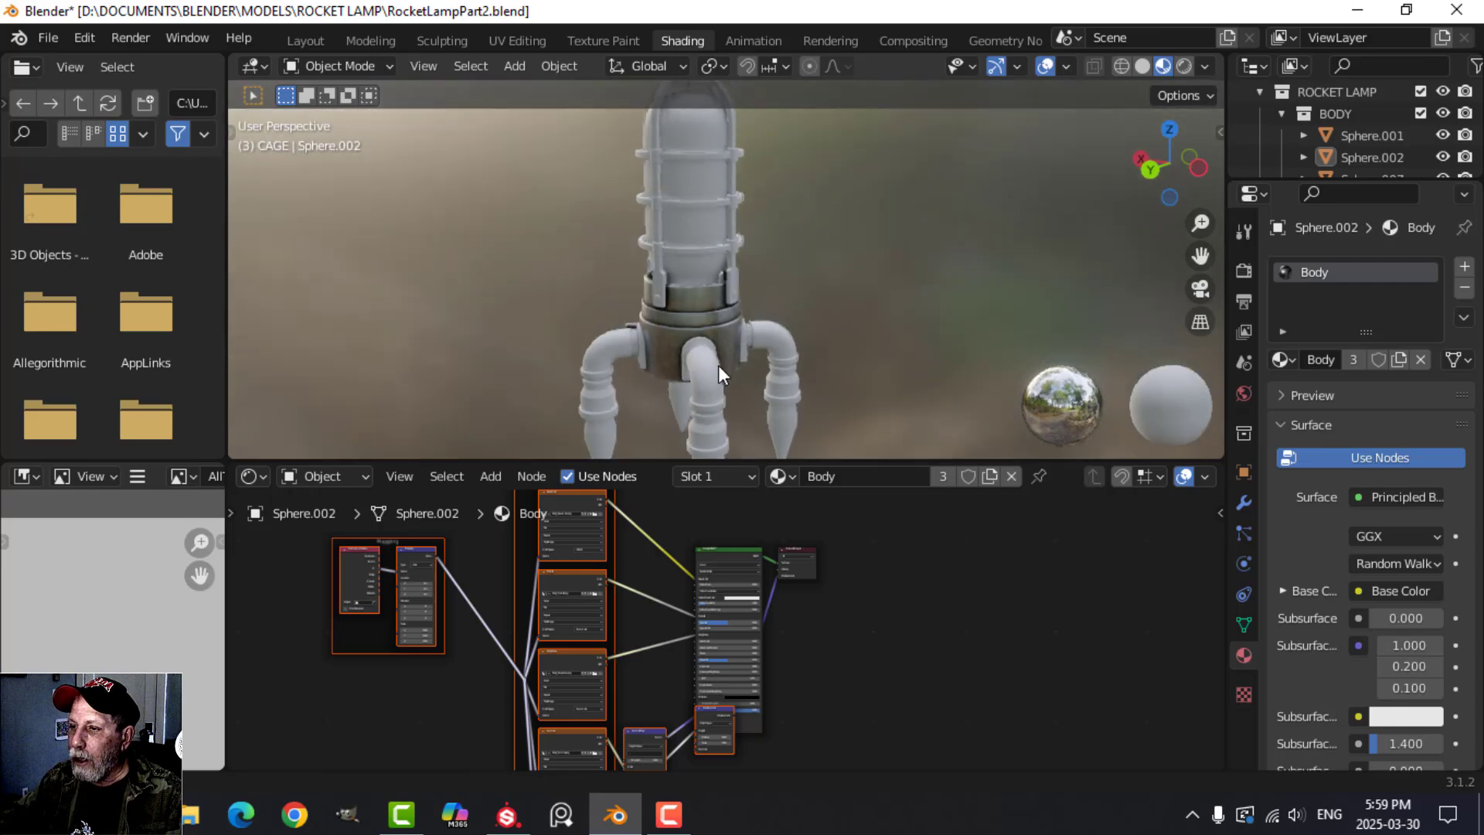
click(632, 332)
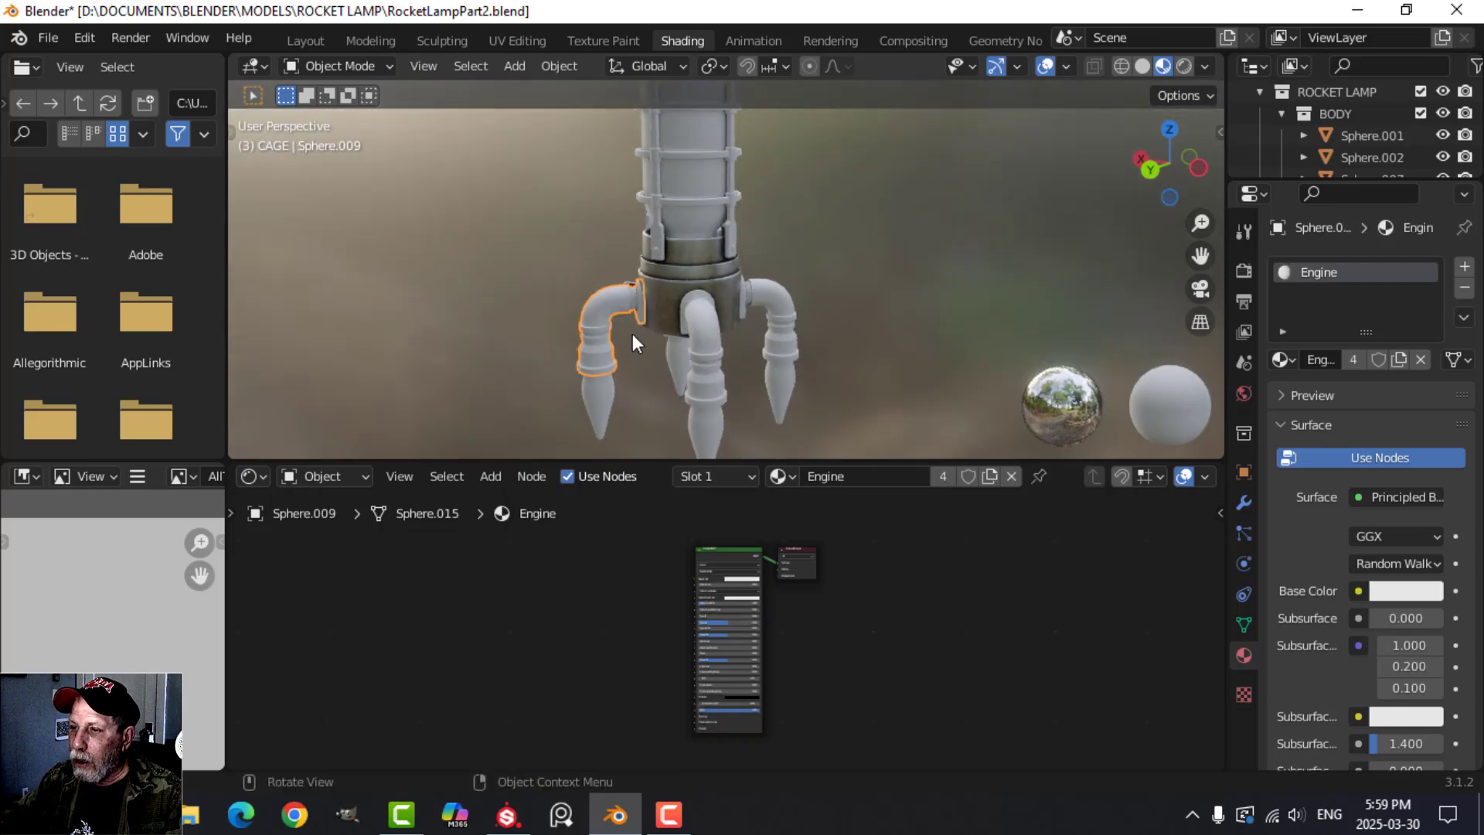
click(731, 550)
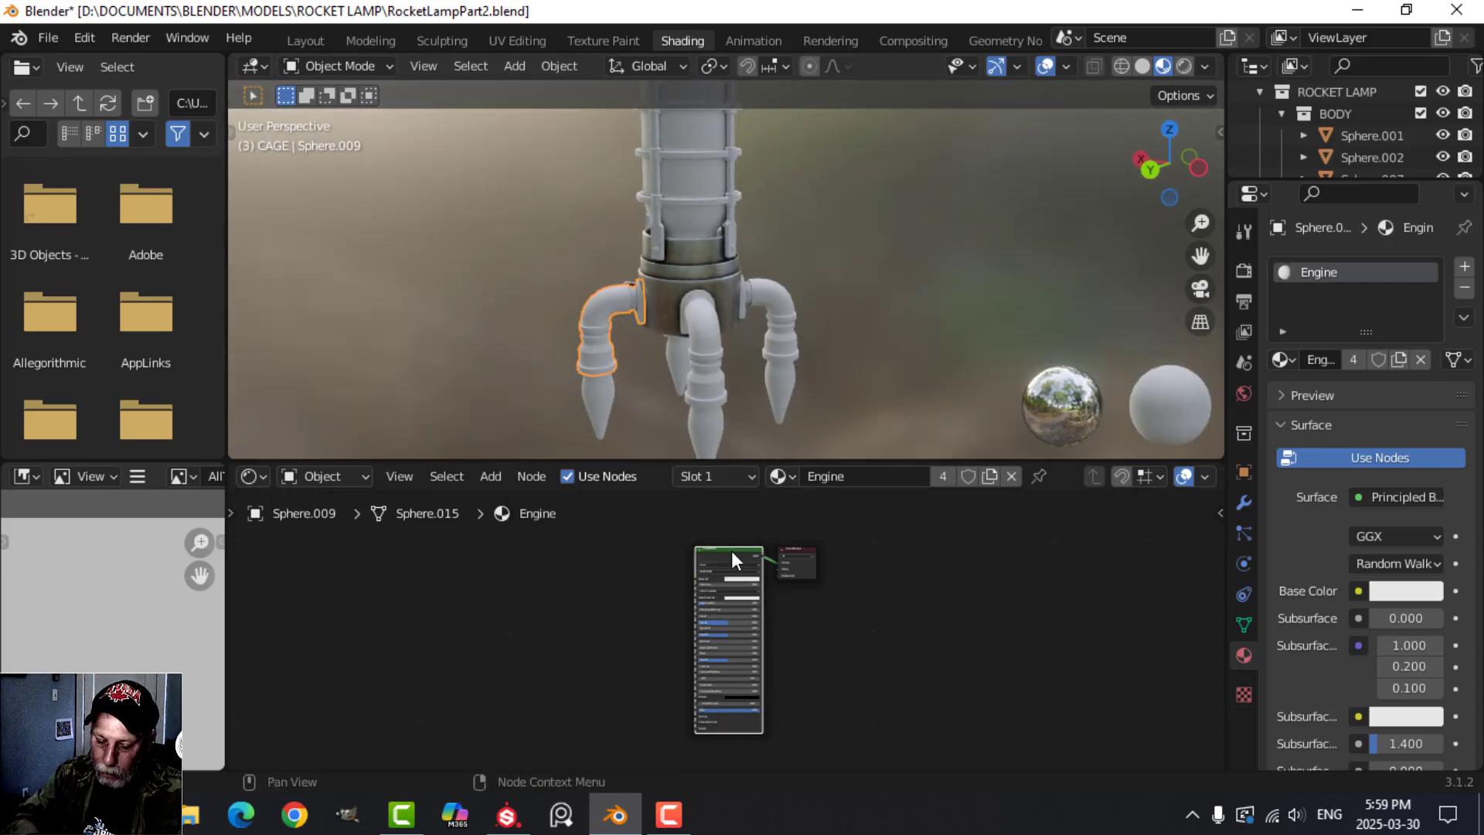
key(ctrl+shift+t)
scroll(710, 532, down, 3)
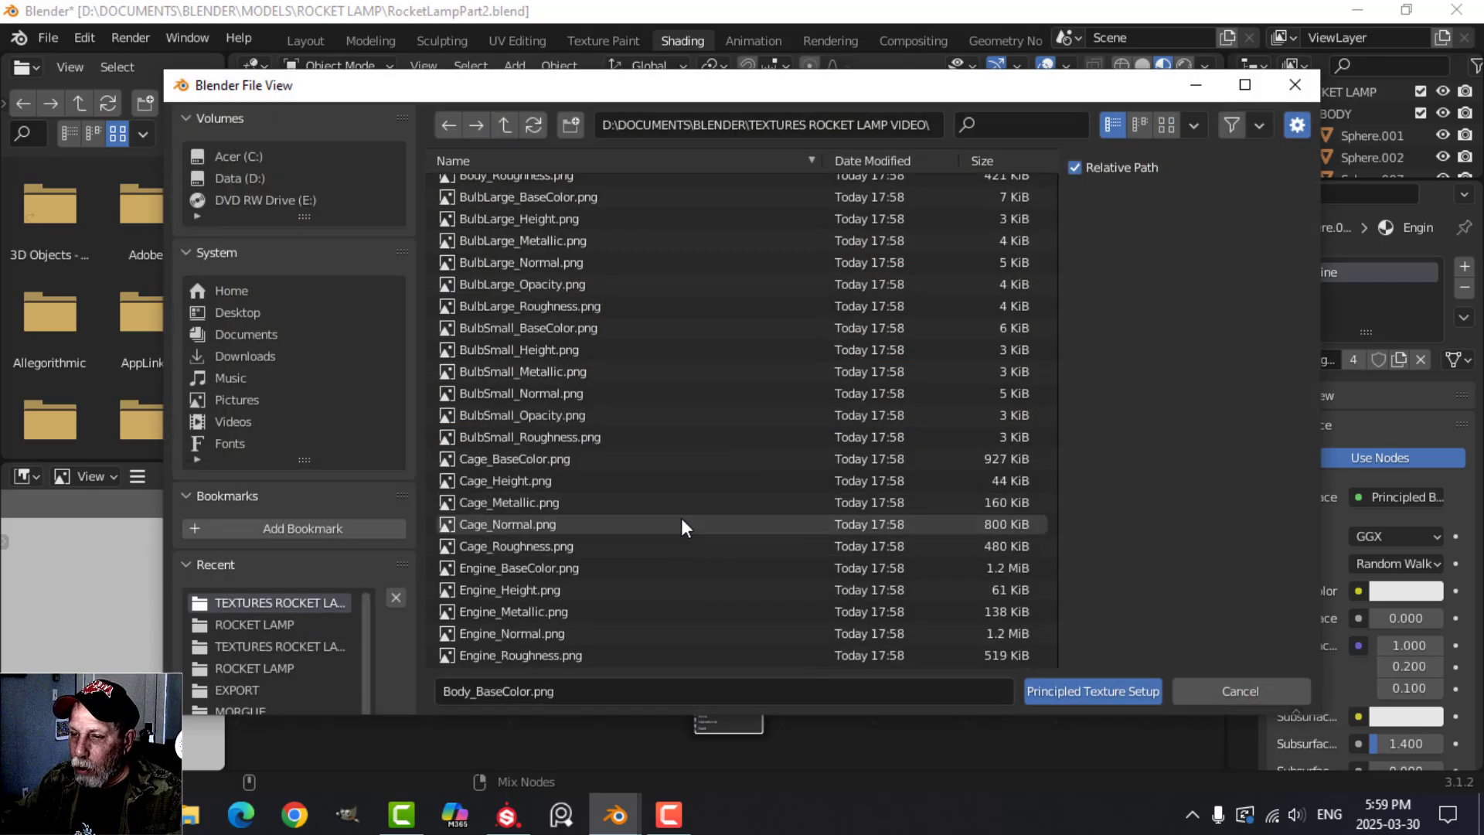
click(519, 568)
shift+click(553, 656)
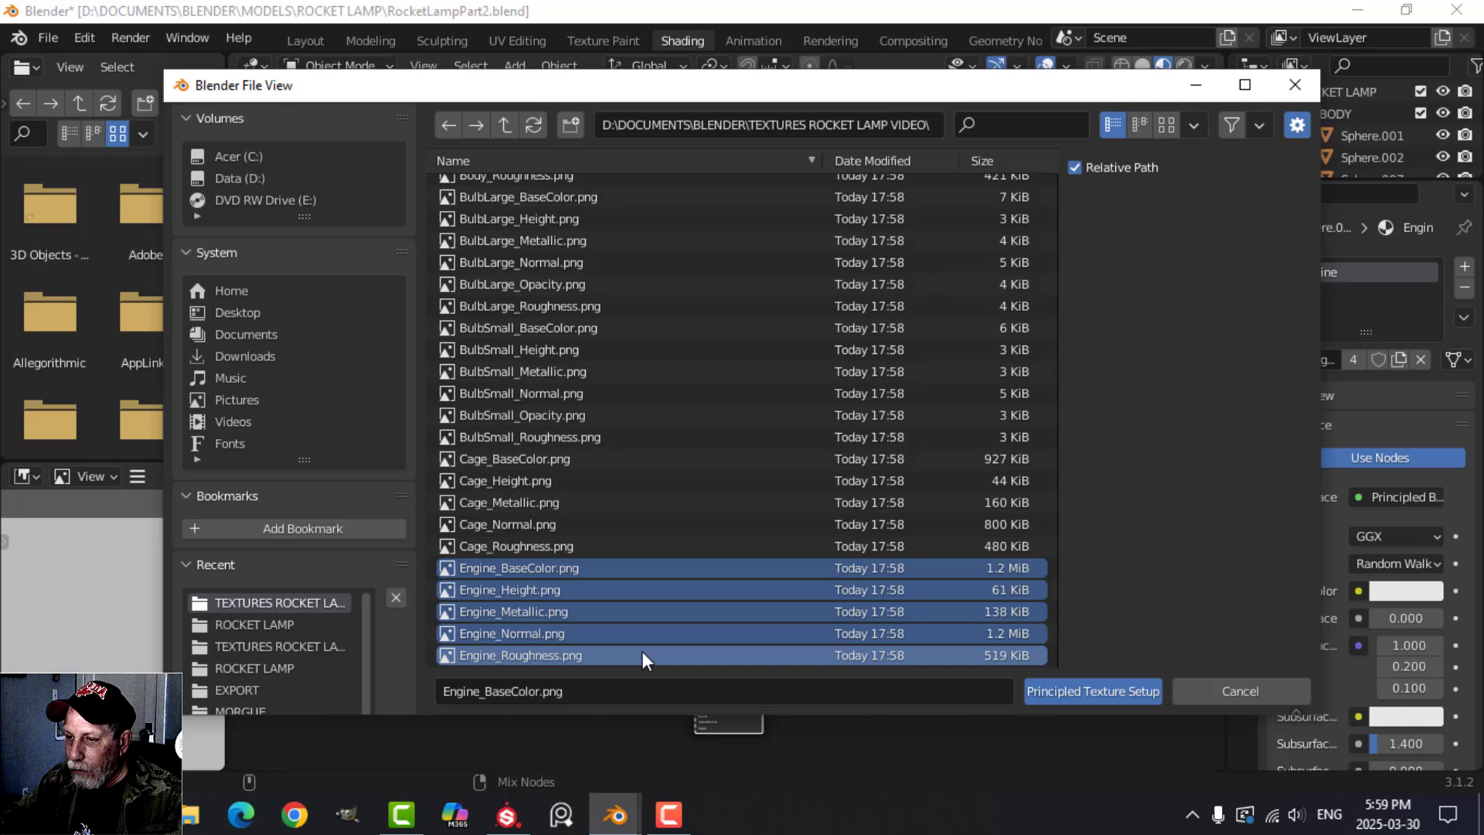
click(1038, 690)
Apply the Cage textures, BaseColor through Roughness, to the Cage material with Principled Texture Setup.
middle_drag(832, 360, 758, 250)
click(748, 244)
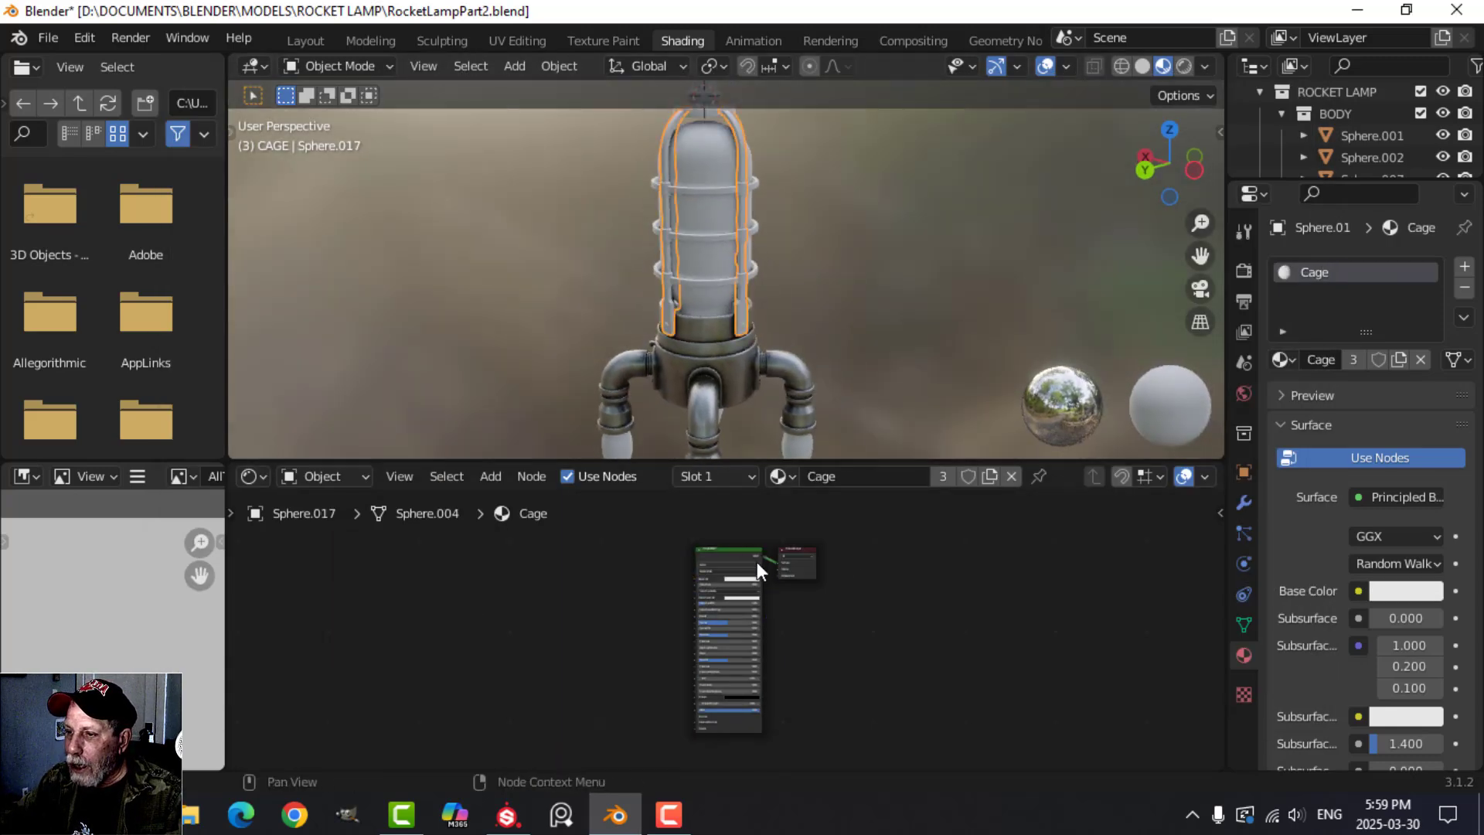
click(732, 547)
key(ctrl+shift+t)
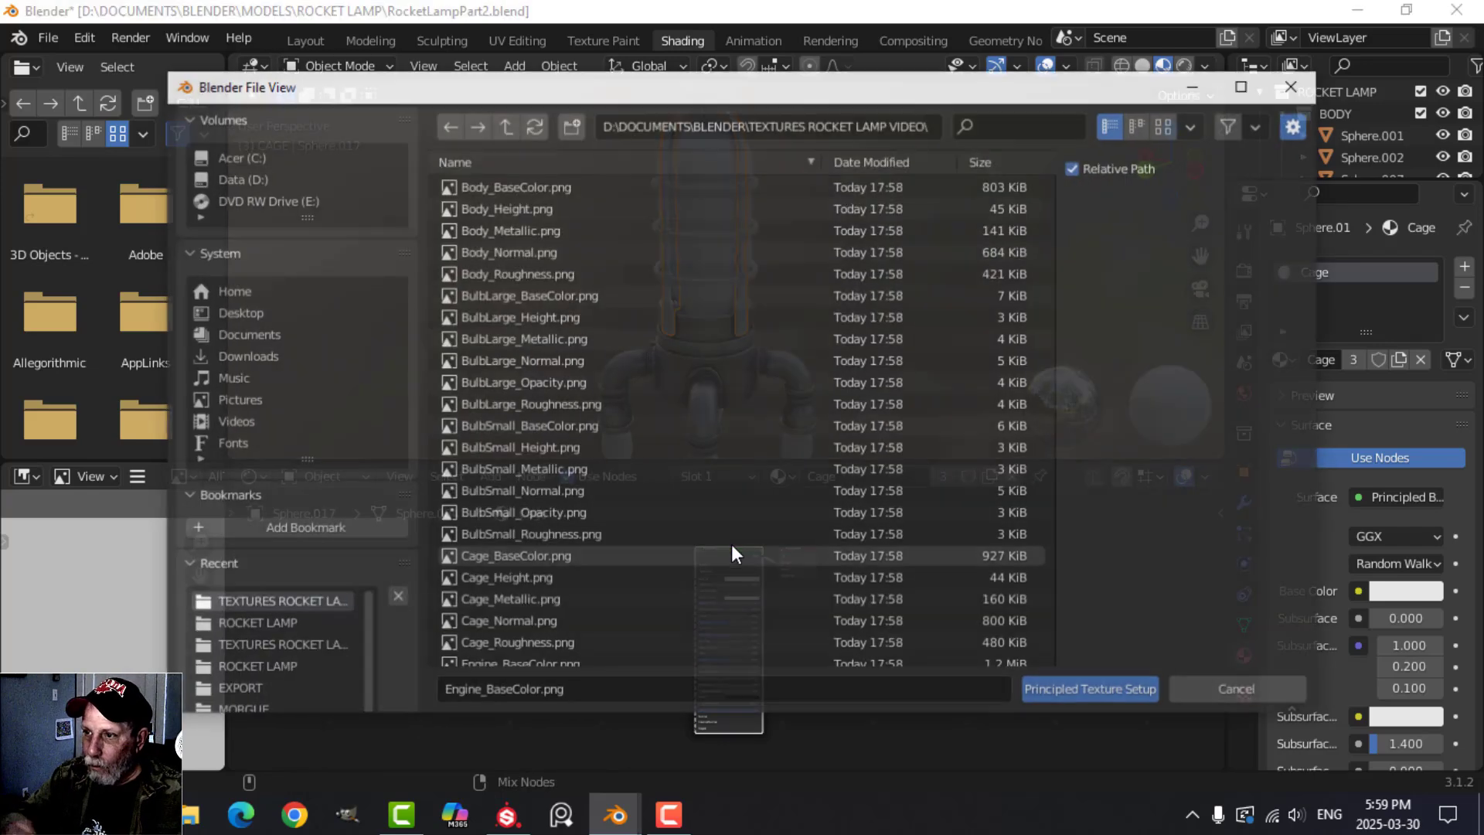
click(508, 469)
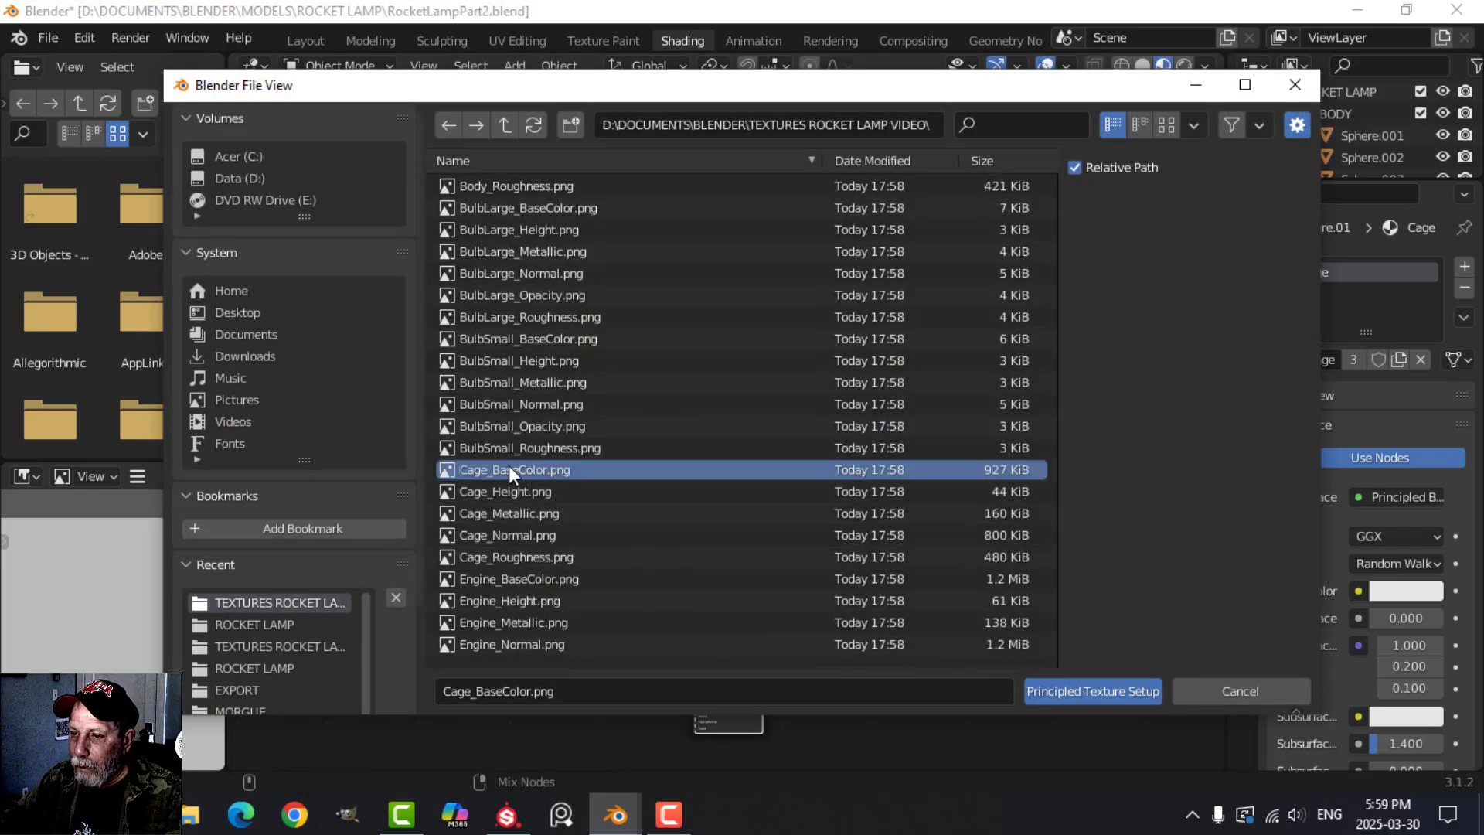
shift+click(522, 557)
click(1059, 690)
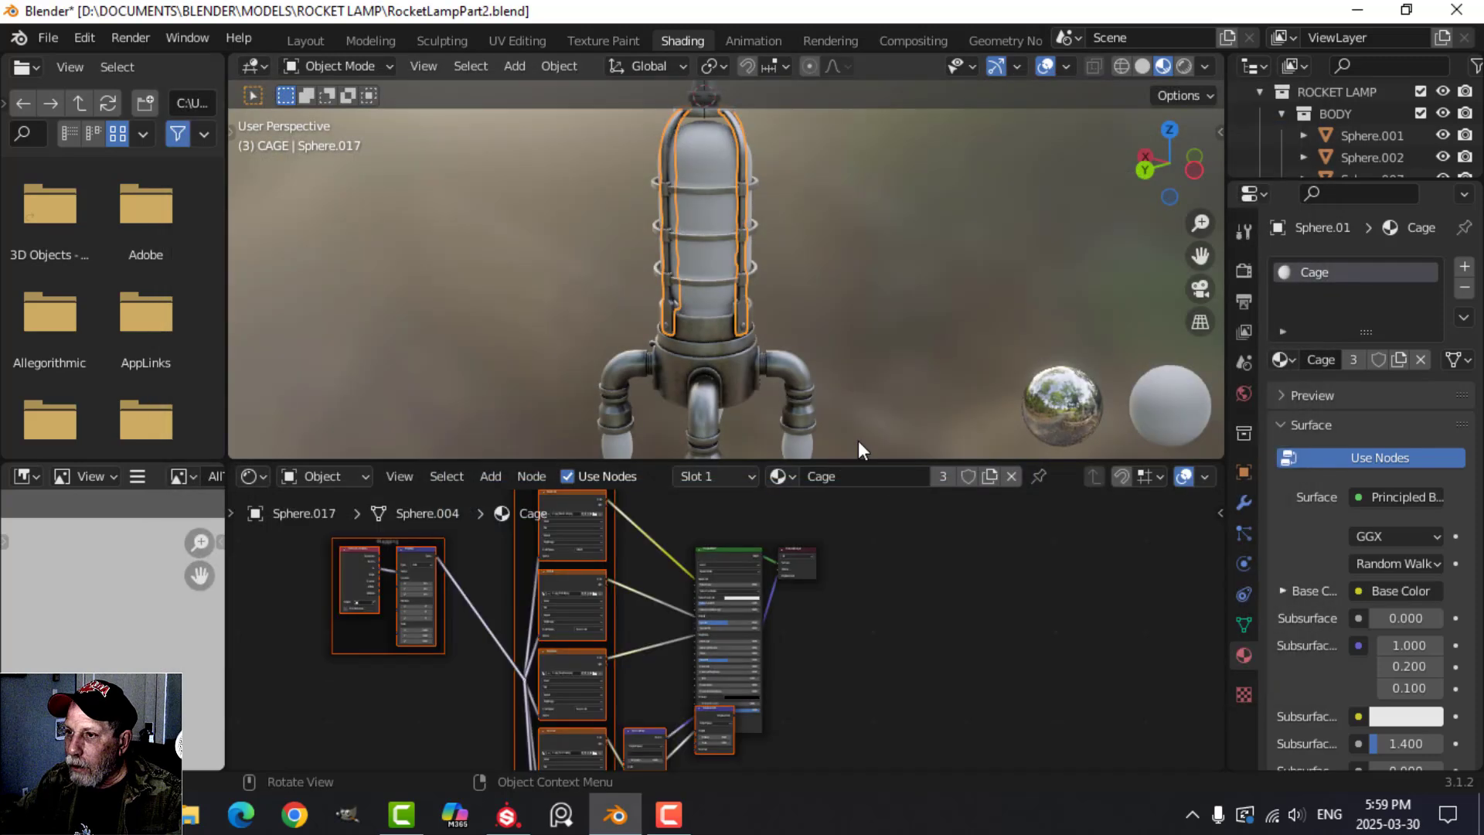
Apply the six BulbSmall textures, including Opacity, to the small bulb's material with Principled Texture Setup.
scroll(708, 294, up, 4)
middle_drag(695, 295, 688, 333)
scroll(688, 358, down, 3)
scroll(734, 297, up, 1)
scroll(753, 323, up, 4)
scroll(750, 354, down, 1)
click(661, 318)
scroll(750, 364, down, 3)
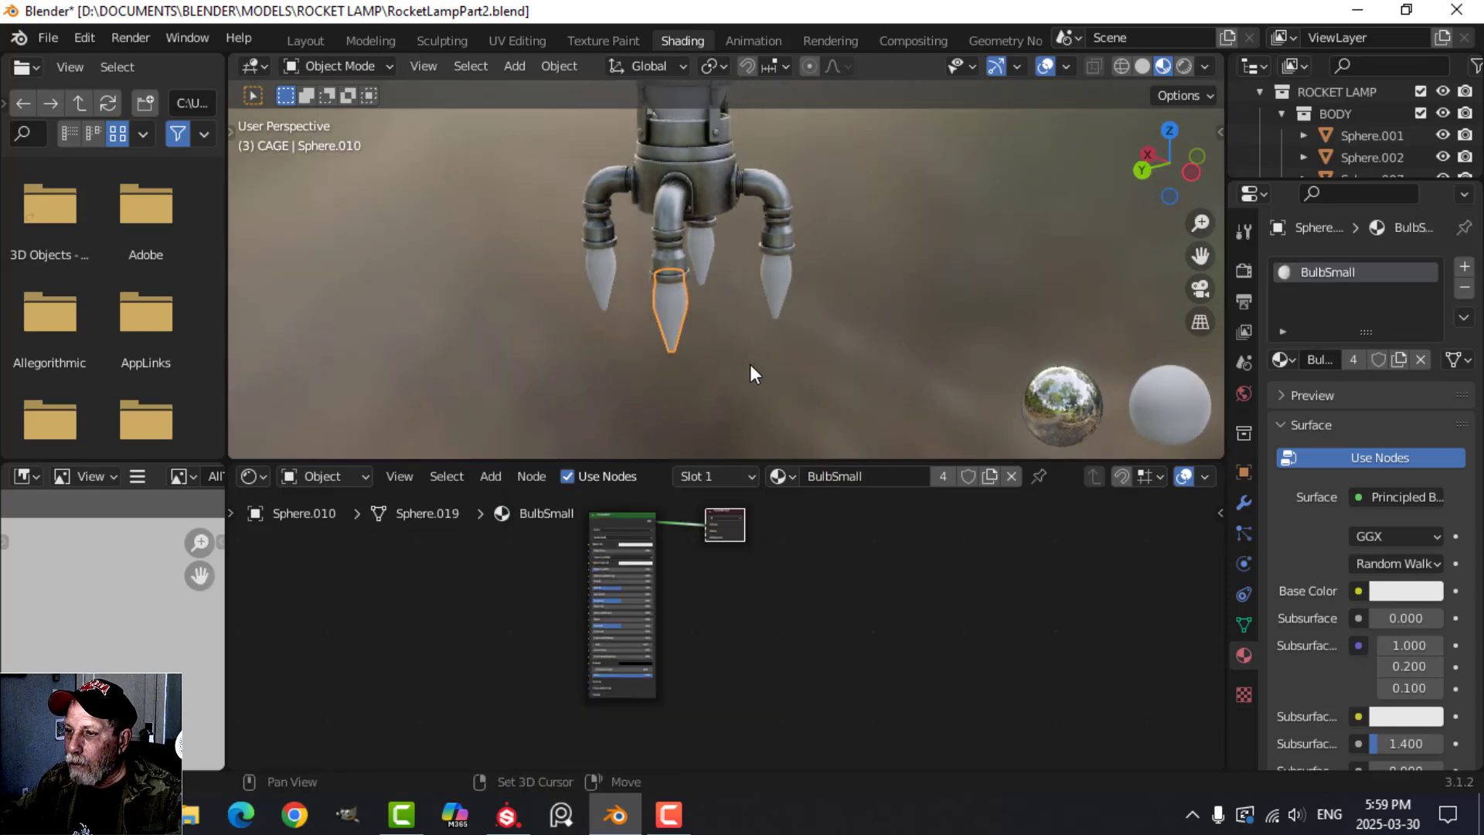
click(629, 517)
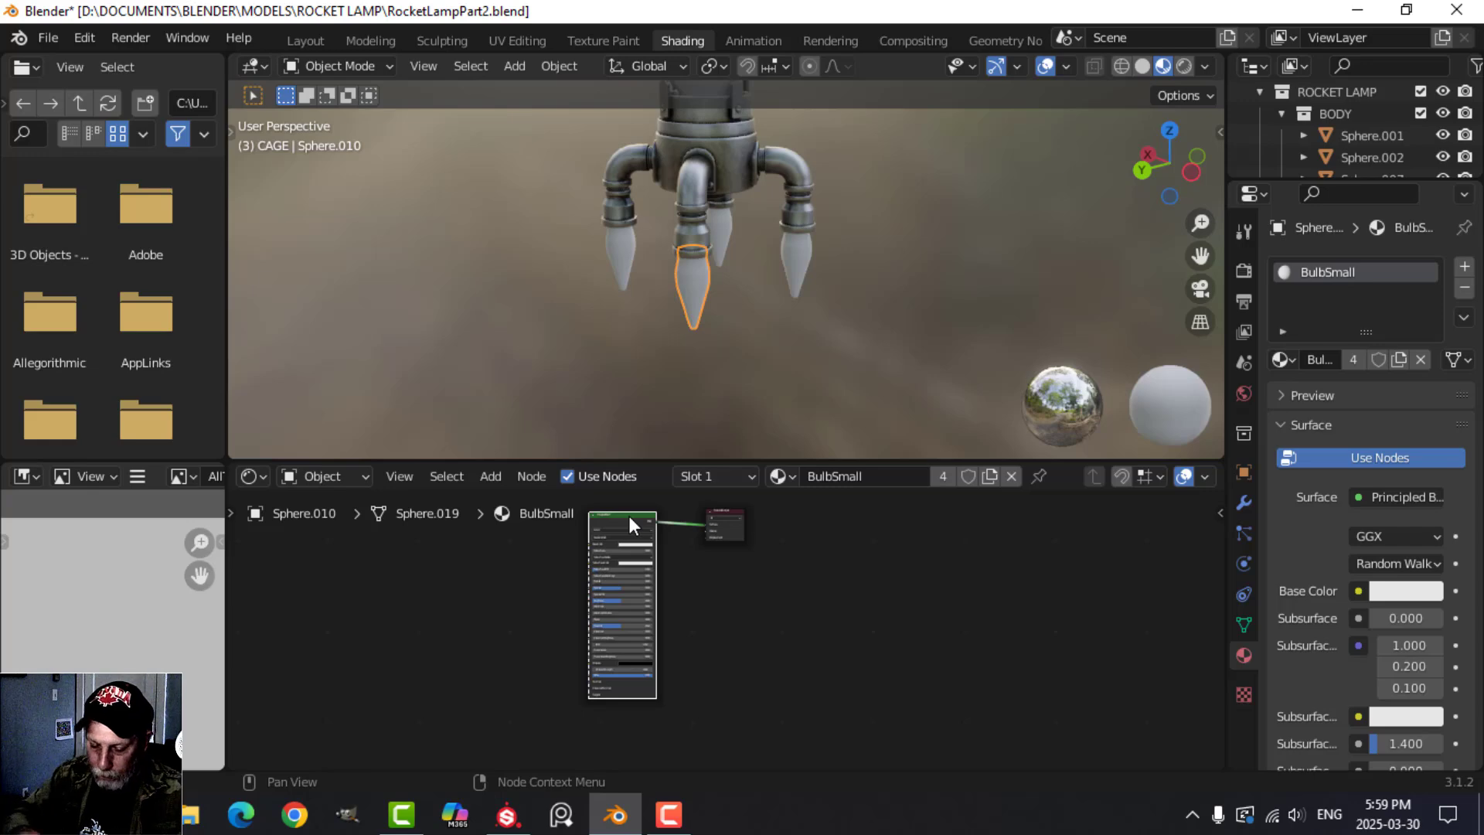
key(ctrl+shift+t)
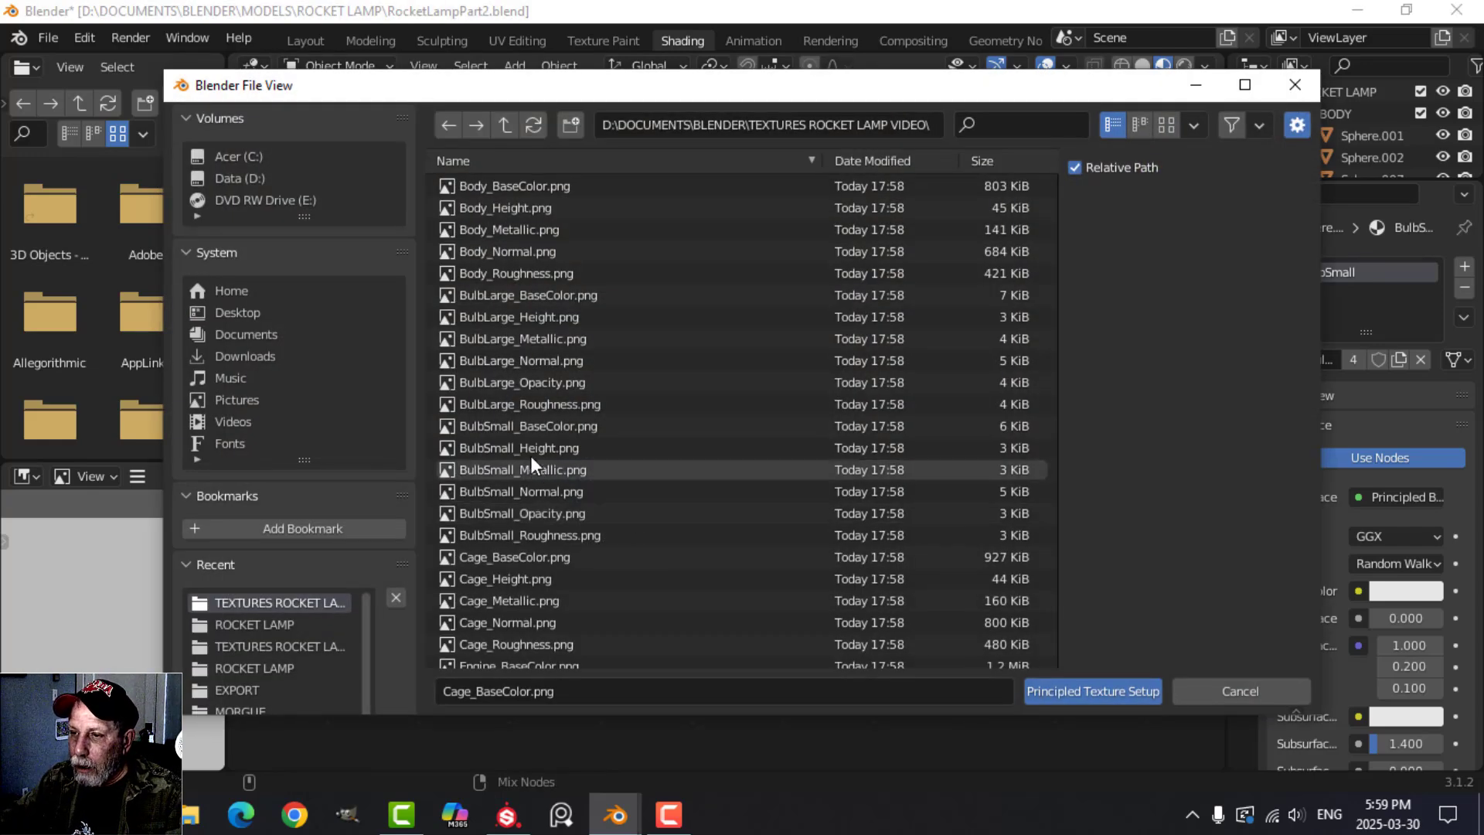
click(530, 425)
shift+click(555, 535)
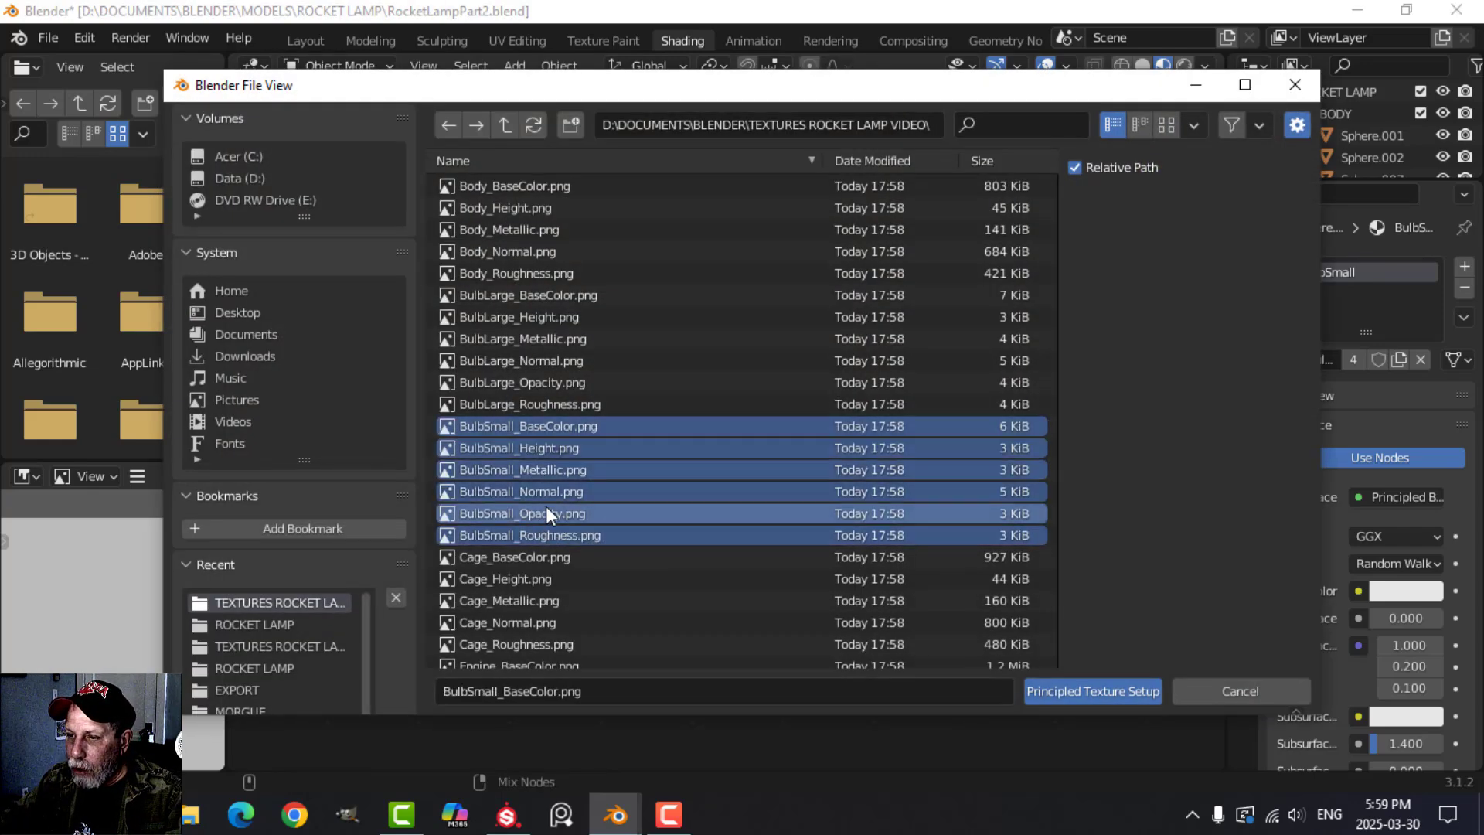
click(1059, 691)
click(789, 307)
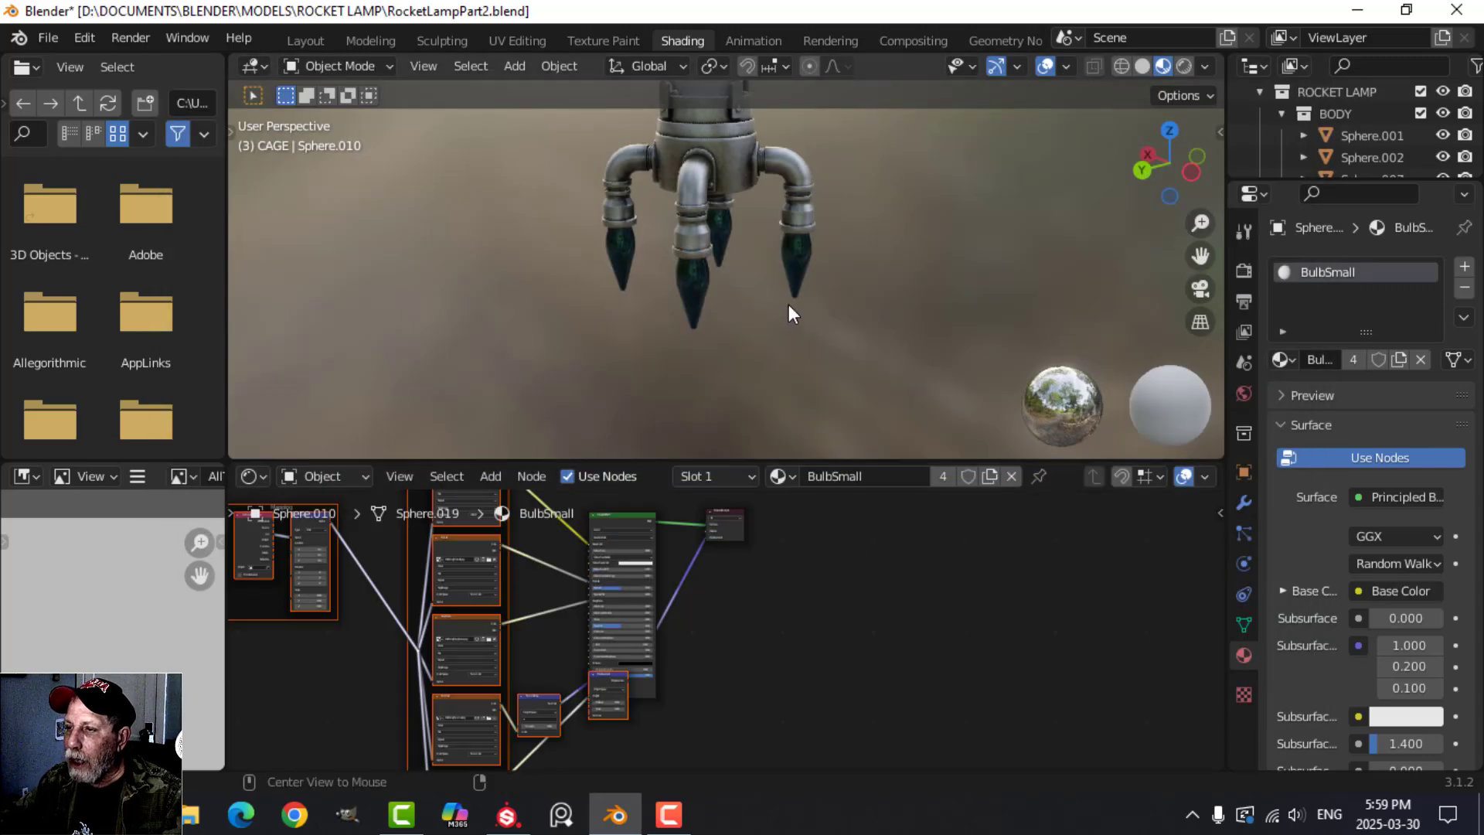
Apply the six BulbLarge textures, including Opacity, to the large bulb's material with Principled Texture Setup.
middle_drag(788, 308, 772, 211)
click(711, 147)
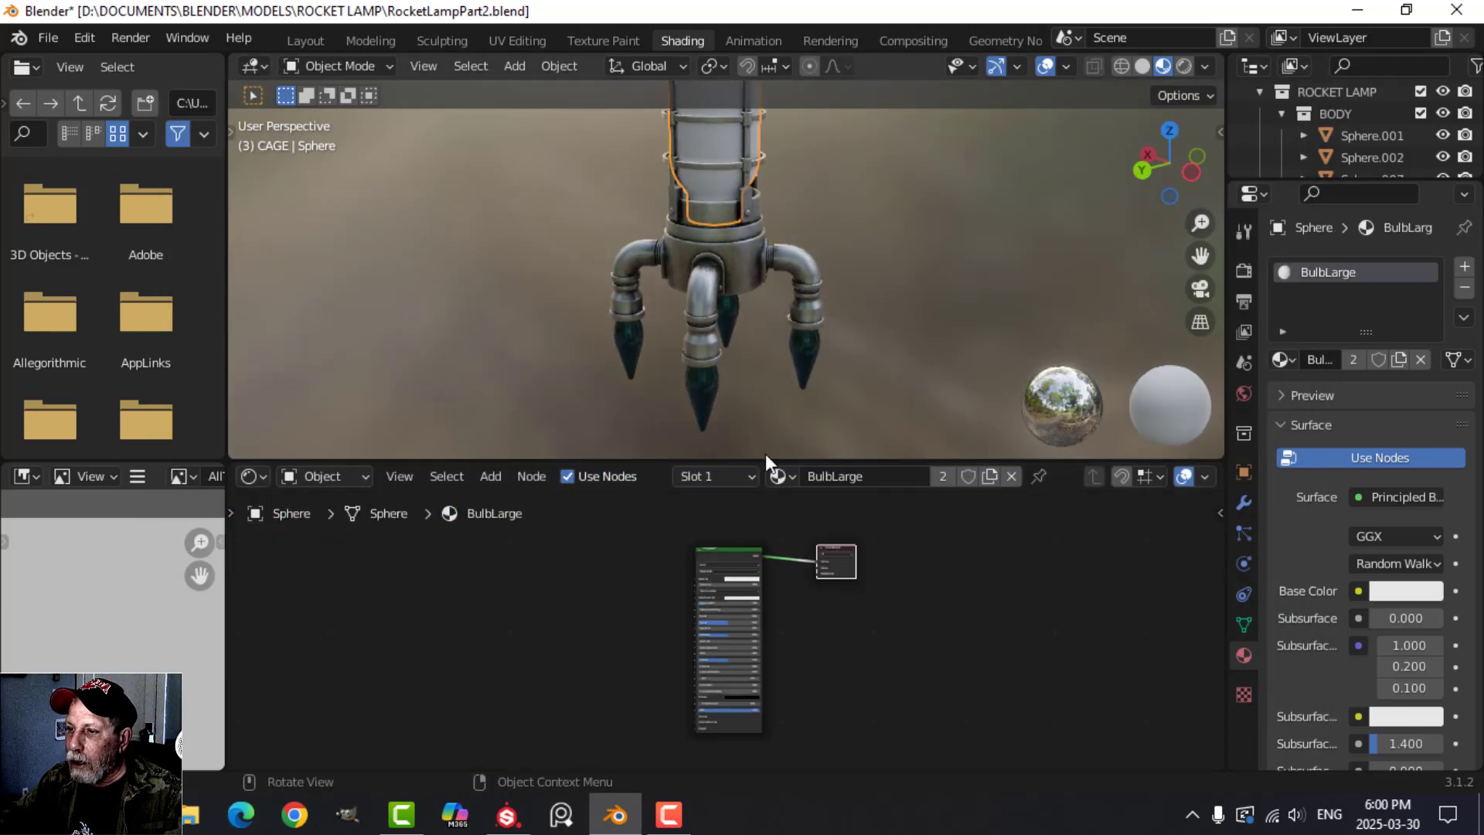
click(735, 553)
key(ctrl+shift+t)
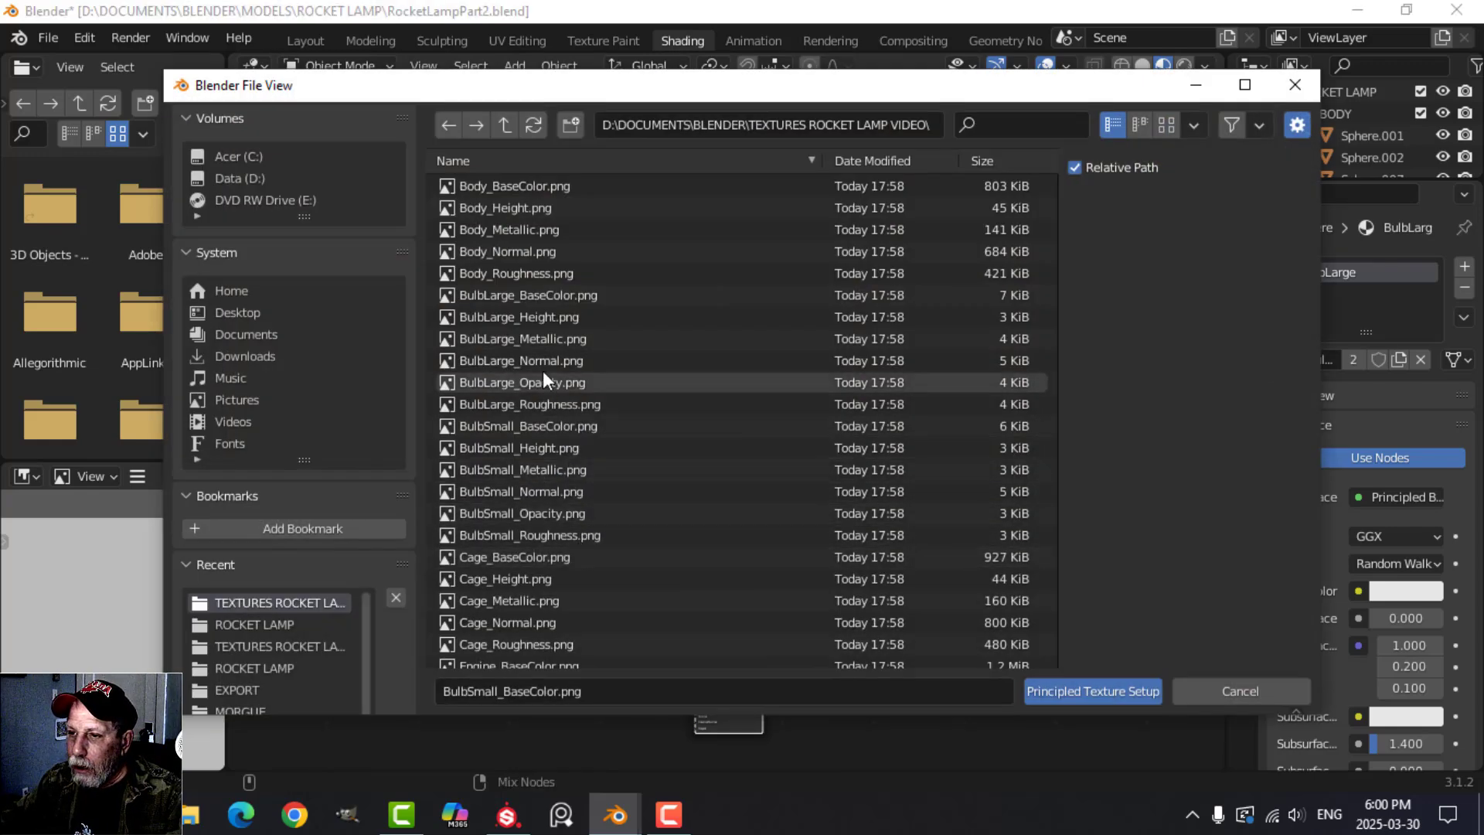
click(545, 296)
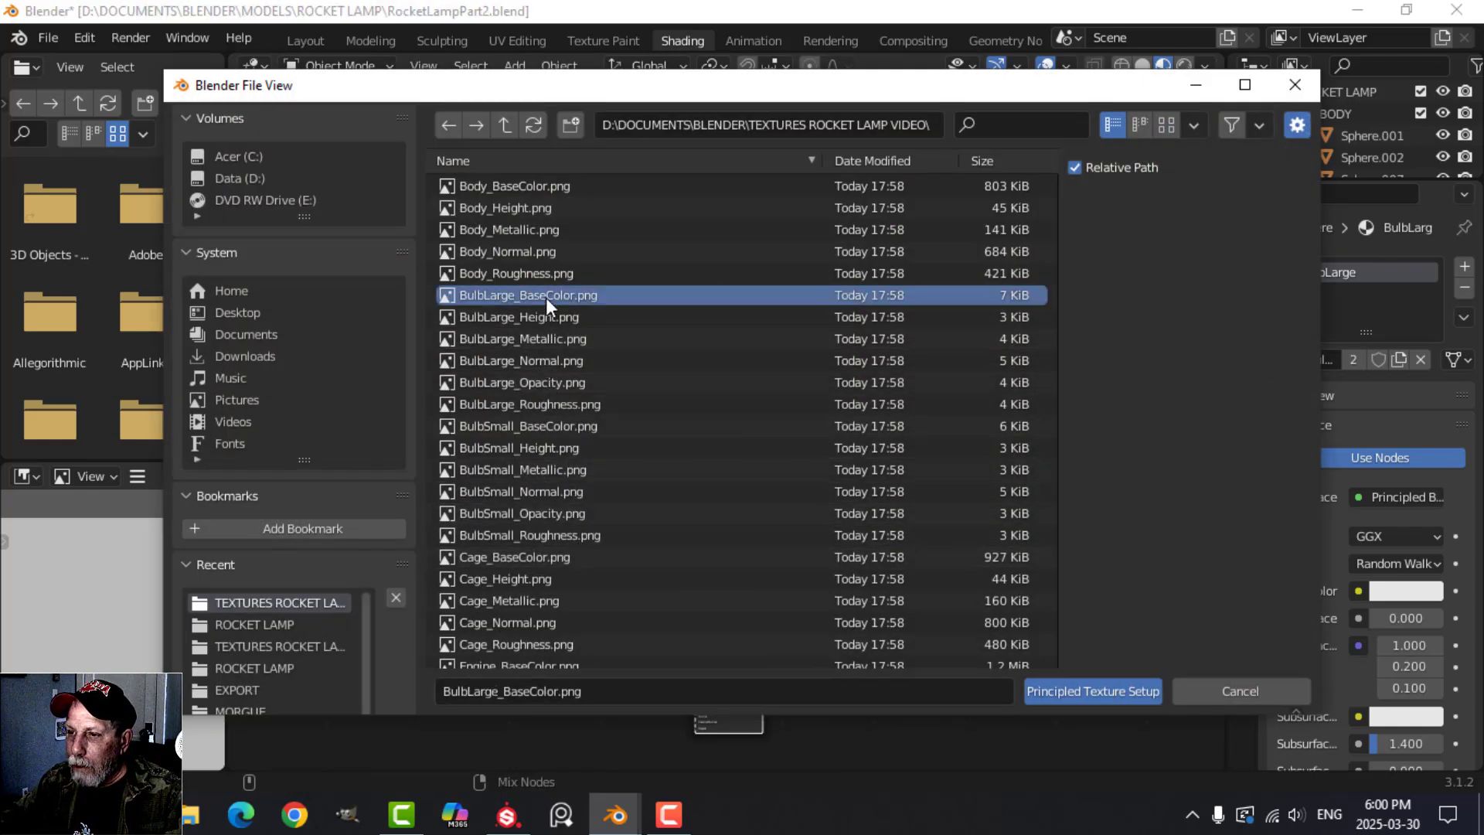
shift+click(548, 403)
click(1082, 691)
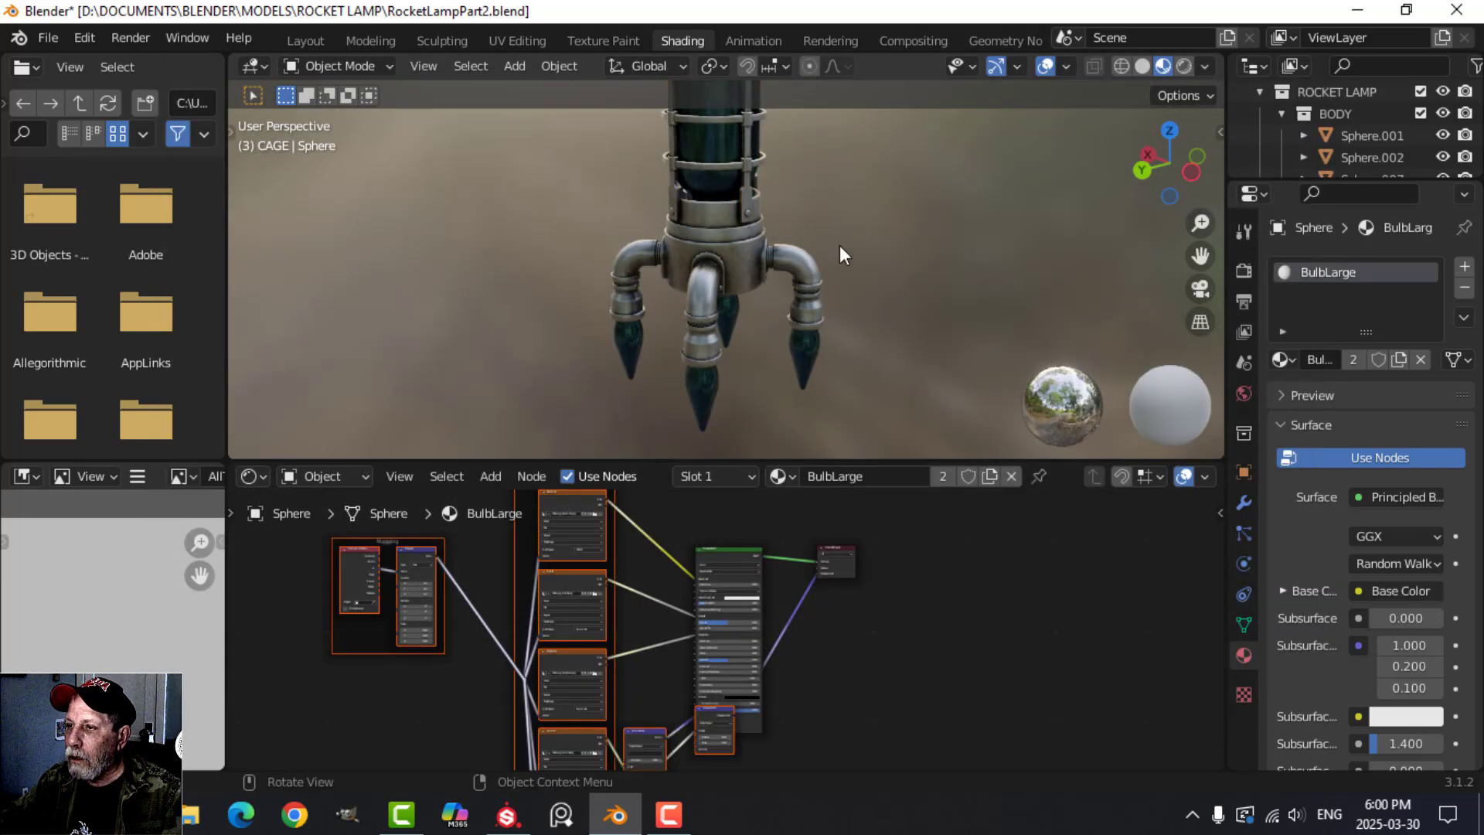
Examine the textured rocket lamp's metal parts and glass bulbs up close and from a distance.
middle_drag(839, 244, 816, 431)
scroll(790, 354, up, 4)
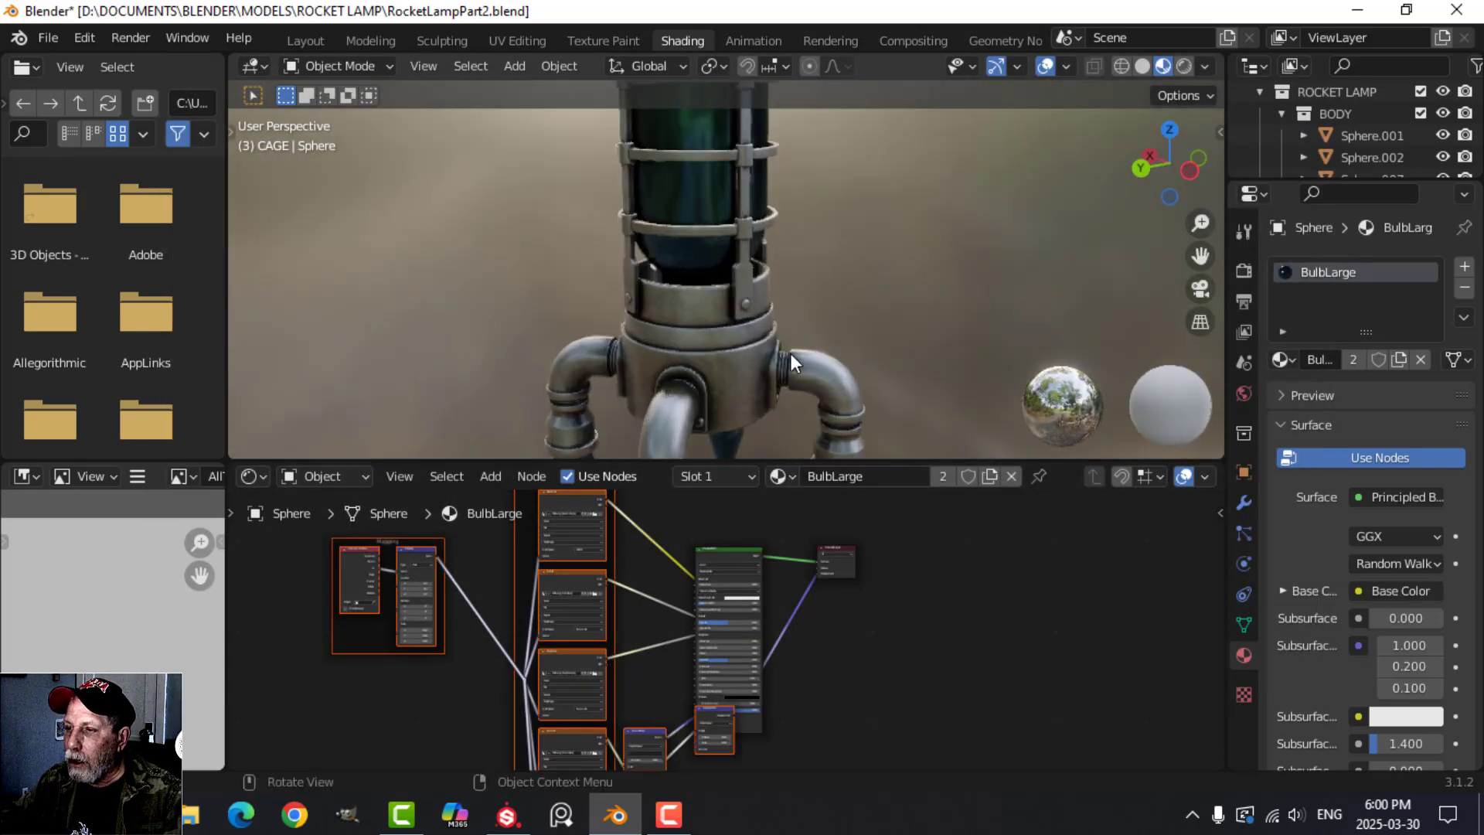
scroll(785, 331, down, 3)
shift+middle_drag(784, 312, 763, 420)
scroll(781, 395, up, 3)
scroll(717, 378, down, 3)
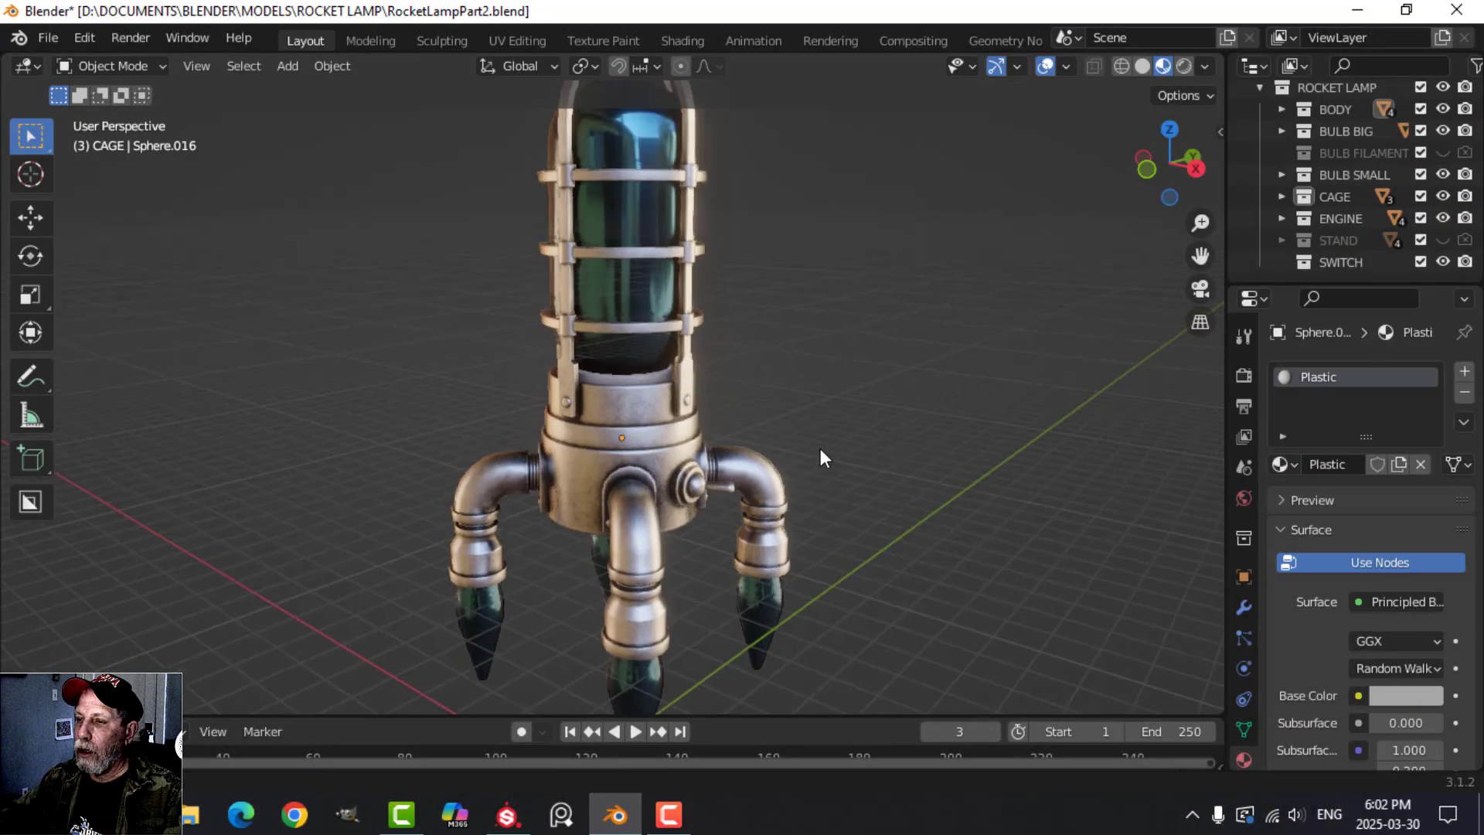
middle_drag(819, 448, 835, 534)
scroll(855, 466, down, 2)
scroll(854, 458, up, 3)
scroll(864, 499, up, 3)
Select the large glass bulb inside the cage and switch to the Shading workspace.
click(730, 364)
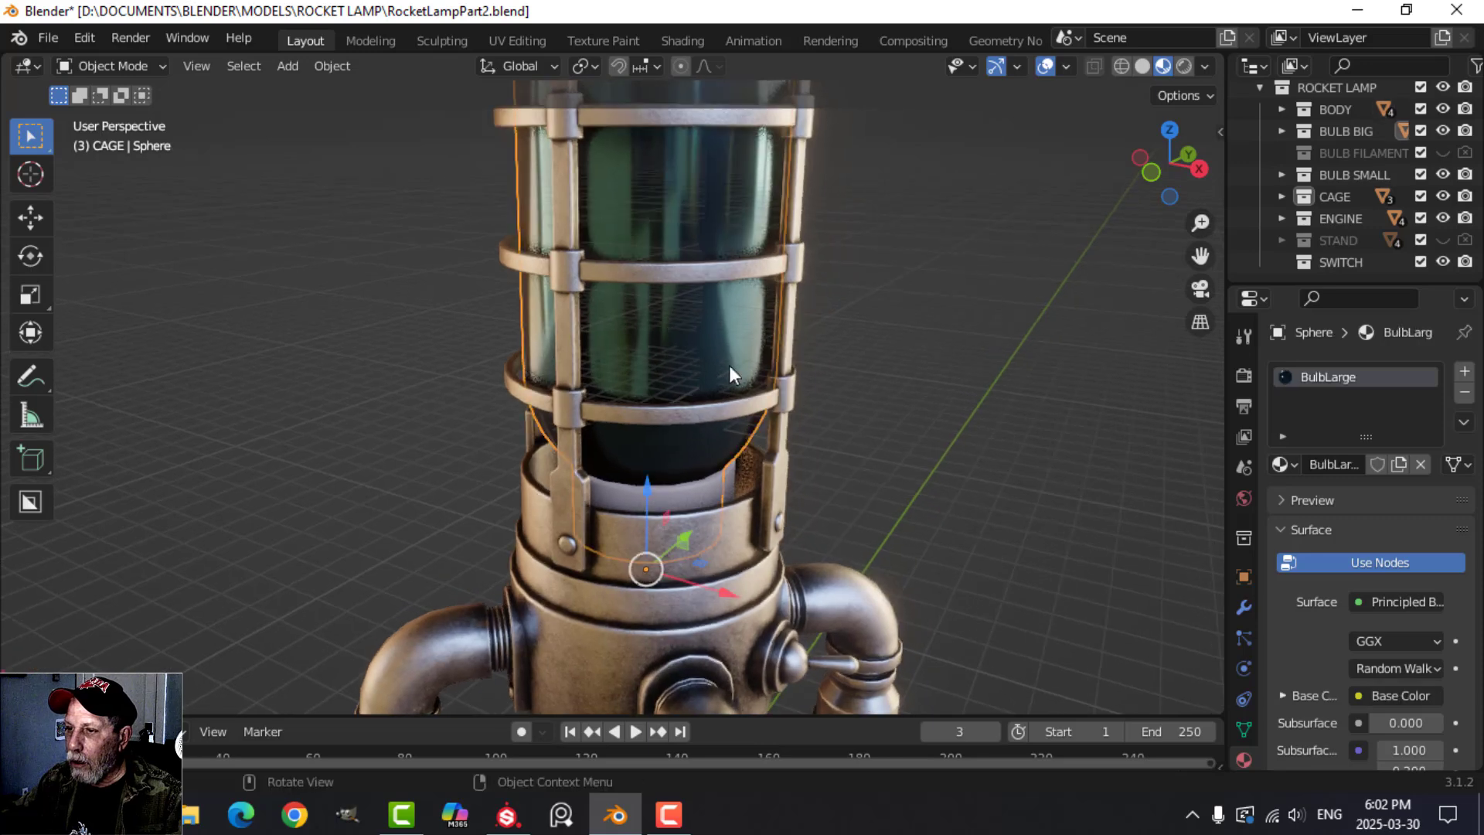
middle_drag(905, 430, 875, 433)
click(681, 38)
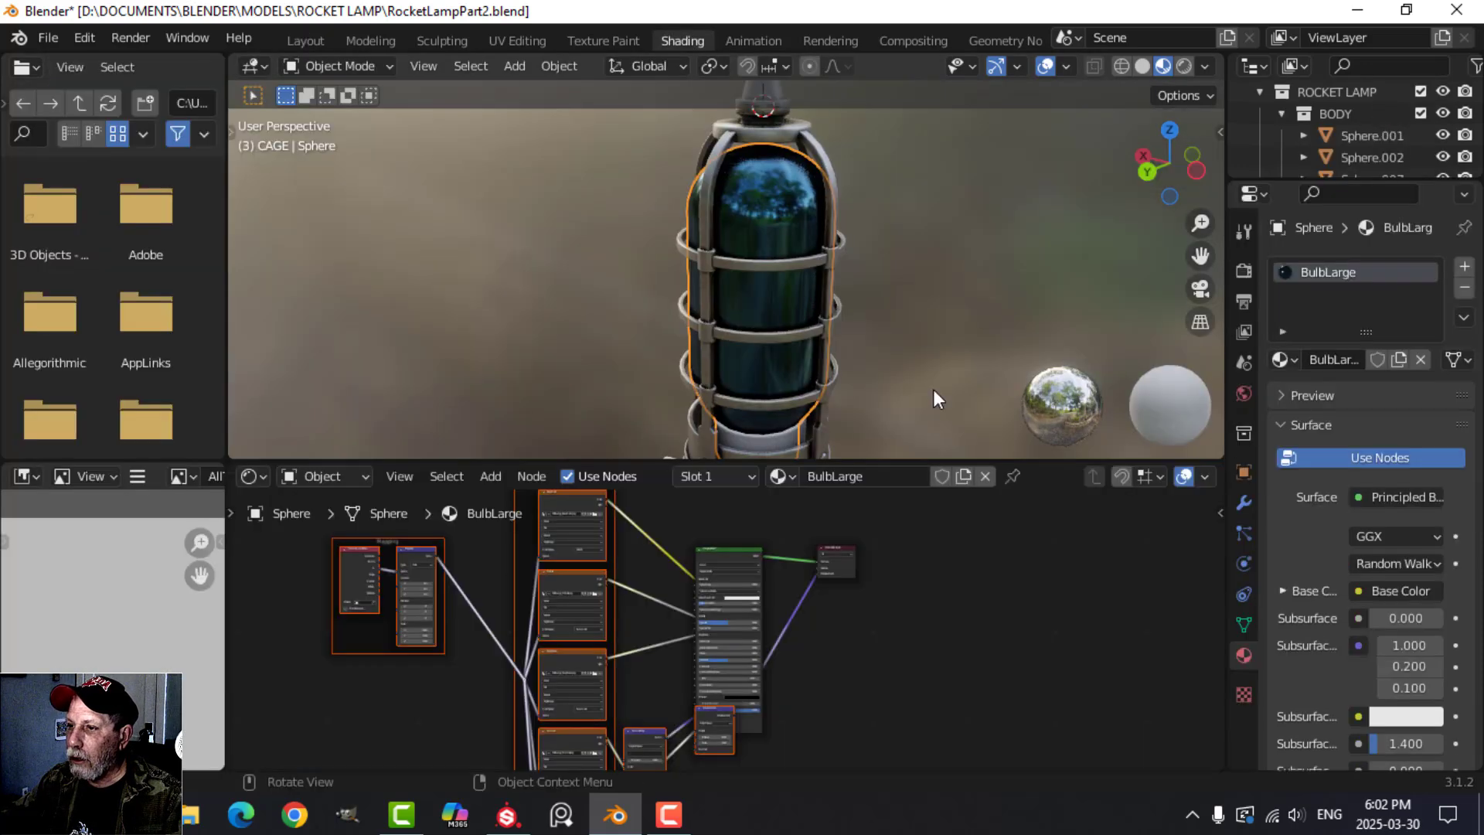
Try the Opaque blend mode on the BulbLarge material and return it to Alpha Blend.
scroll(1343, 690, down, 15)
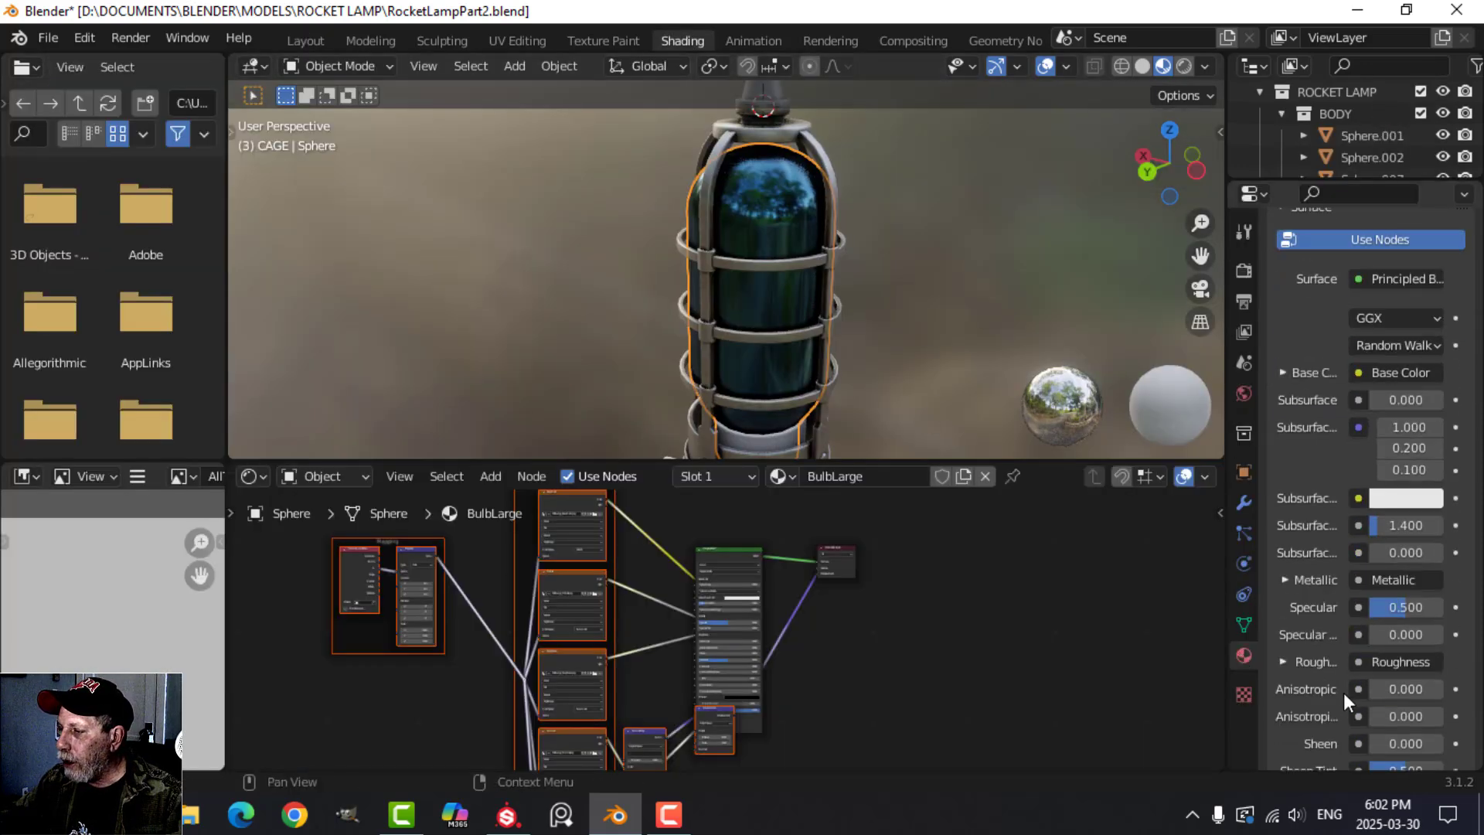
scroll(1343, 685, down, 2)
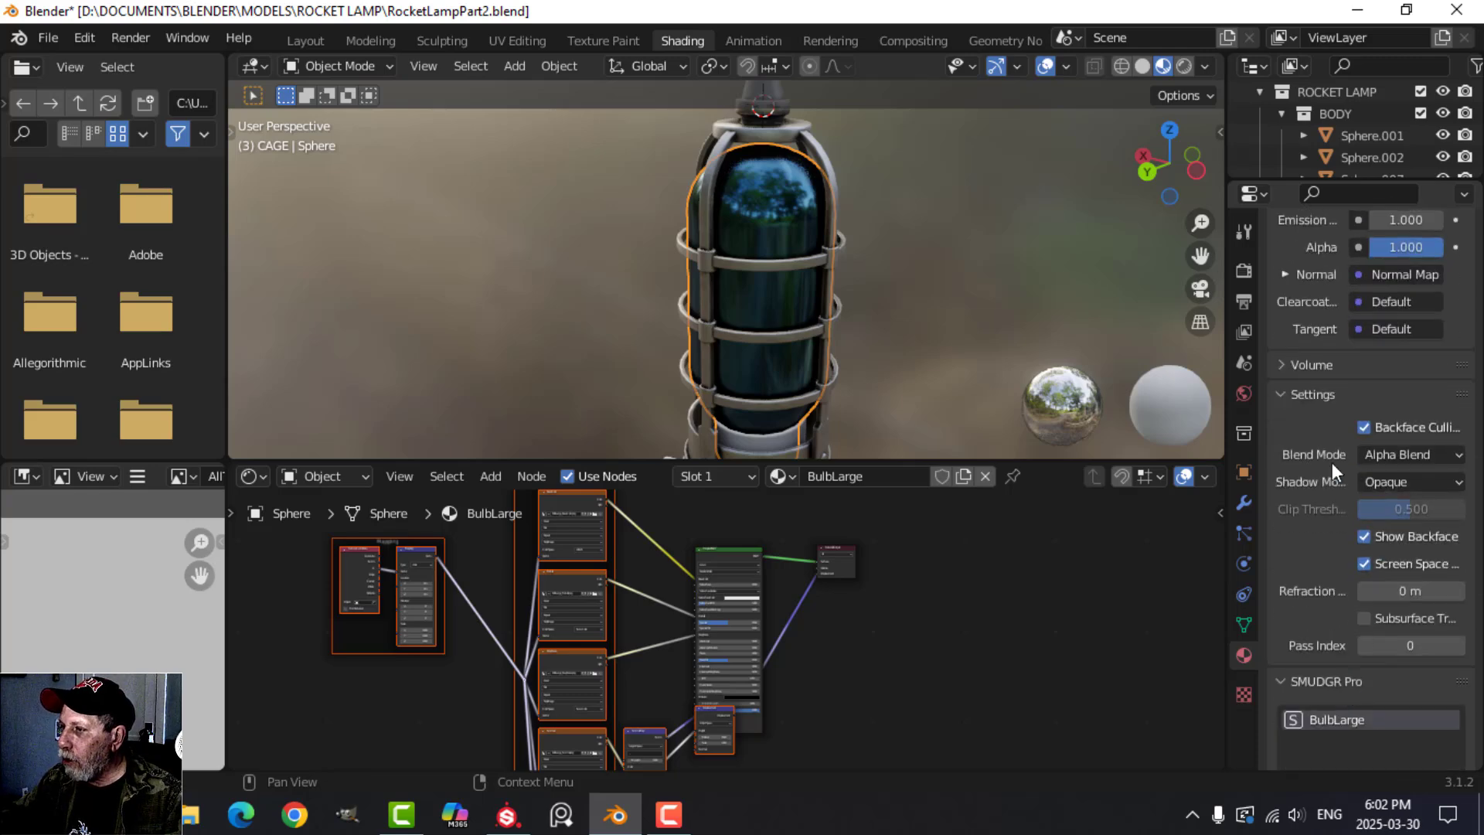
click(1388, 454)
click(1372, 478)
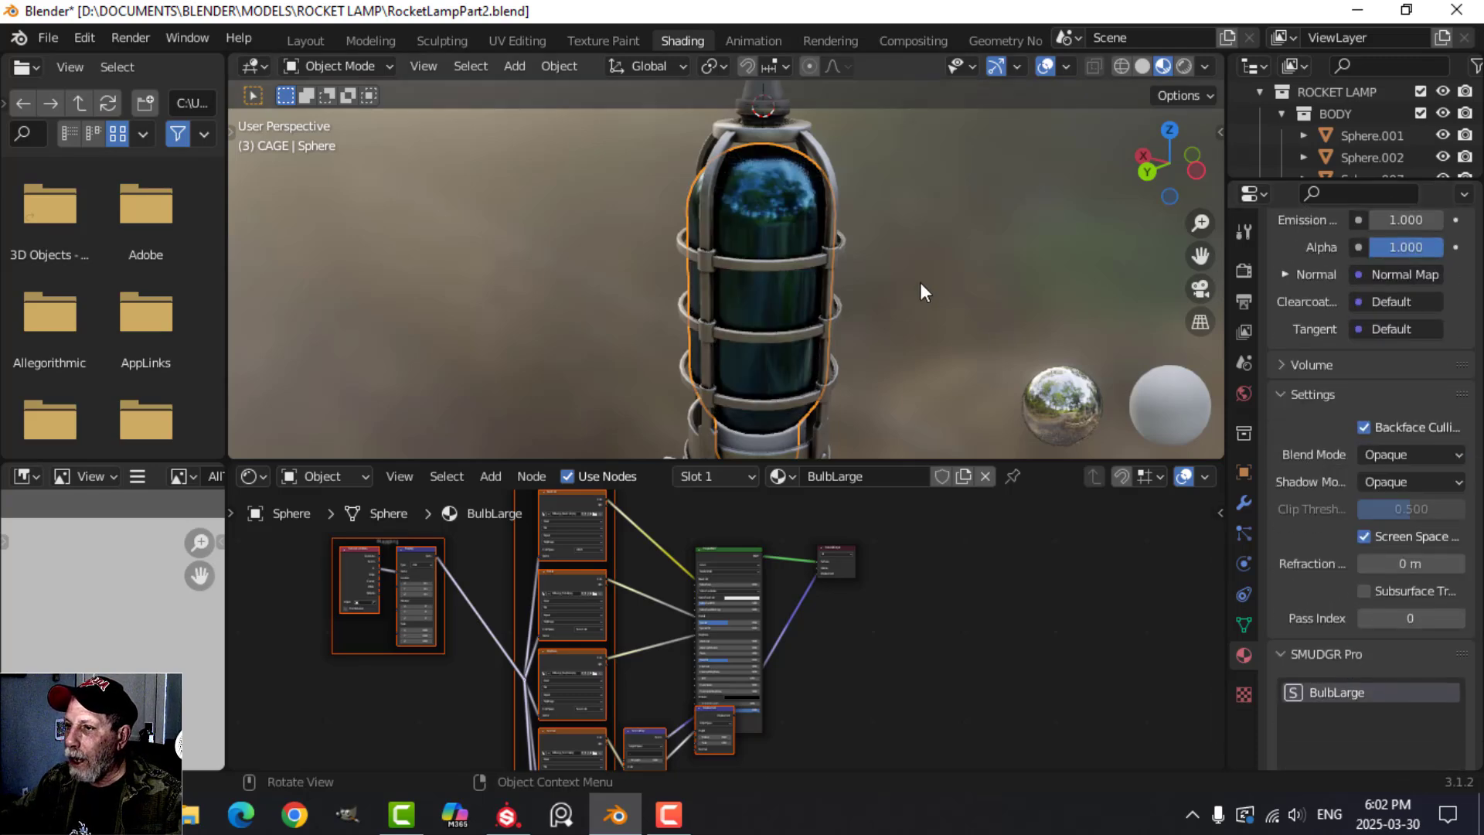
click(1402, 453)
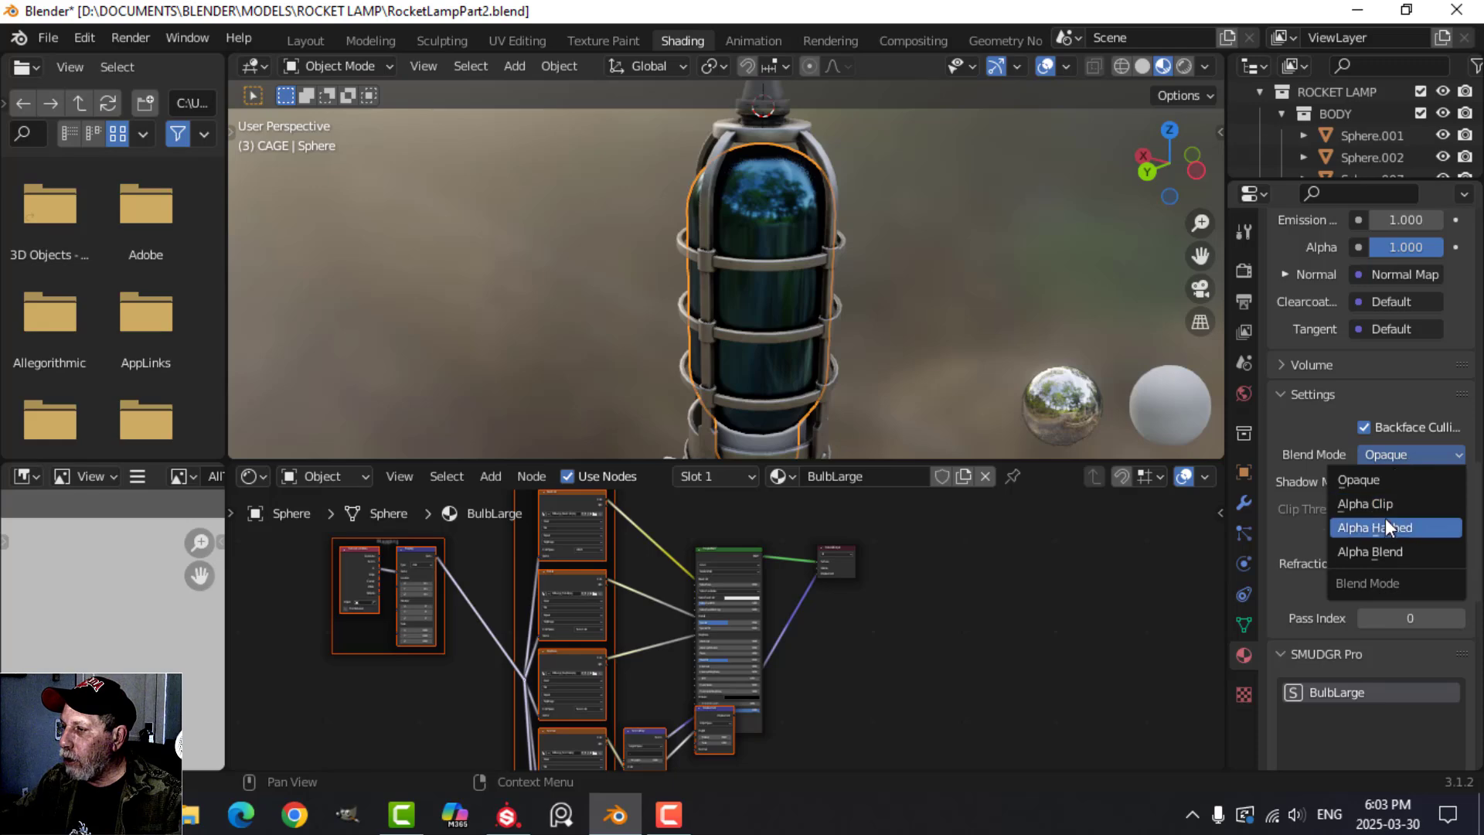
click(1385, 550)
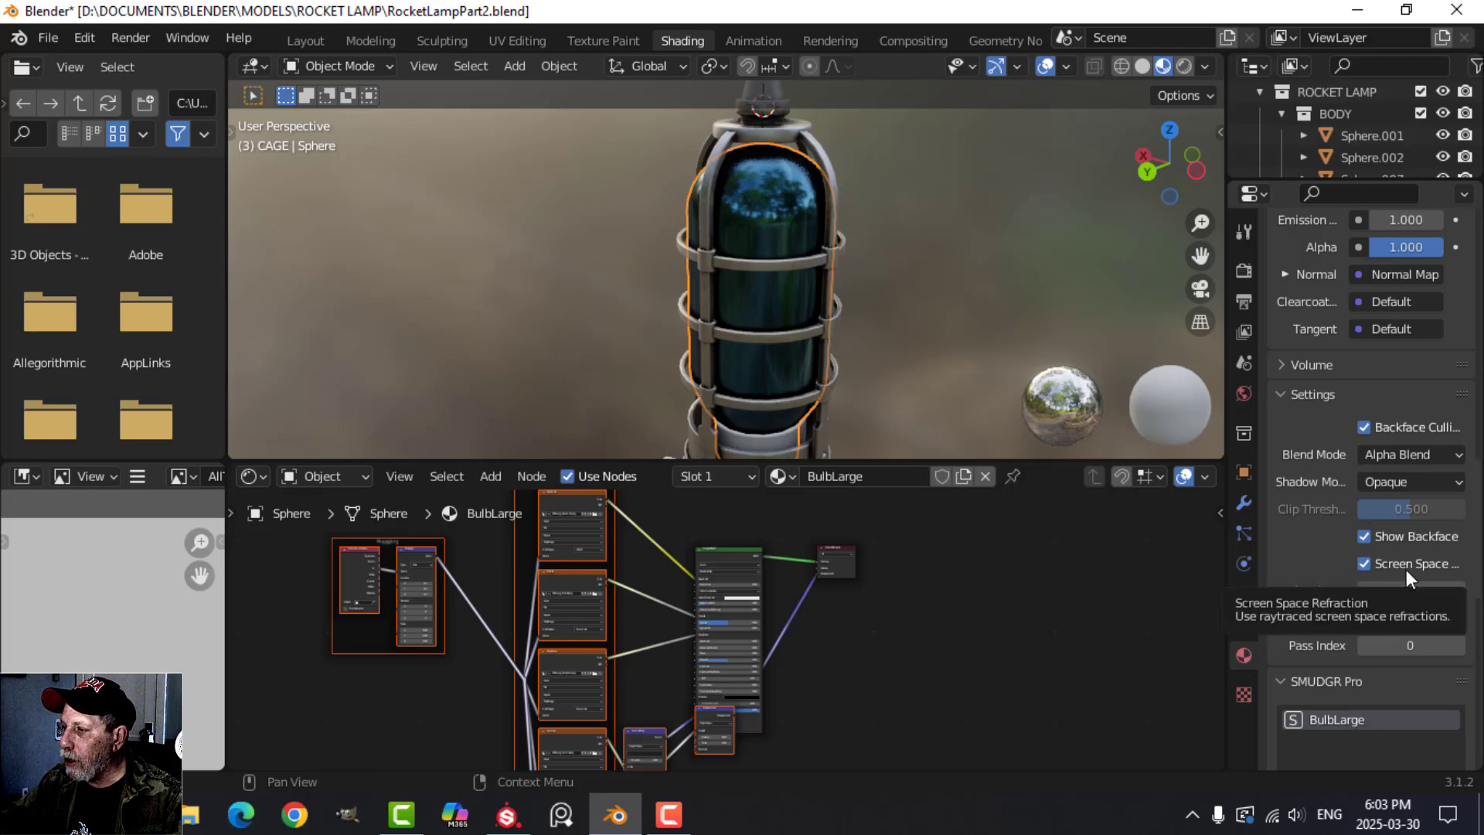
scroll(784, 281, down, 3)
scroll(786, 278, up, 3)
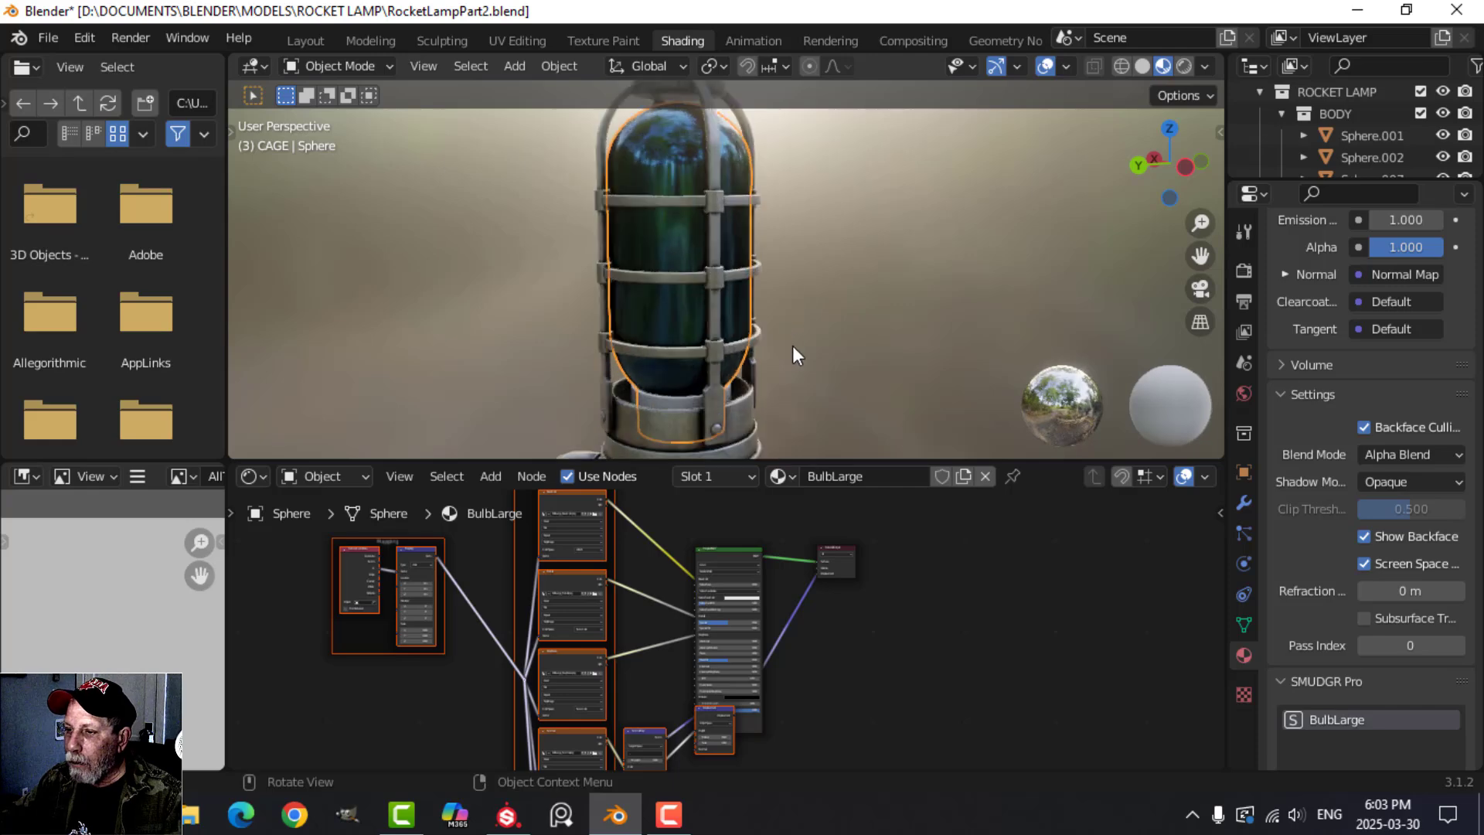
Maximize the shader editor and delete the Displacement vector node that feeds the BulbLarge Material Output.
scroll(929, 613, down, 2)
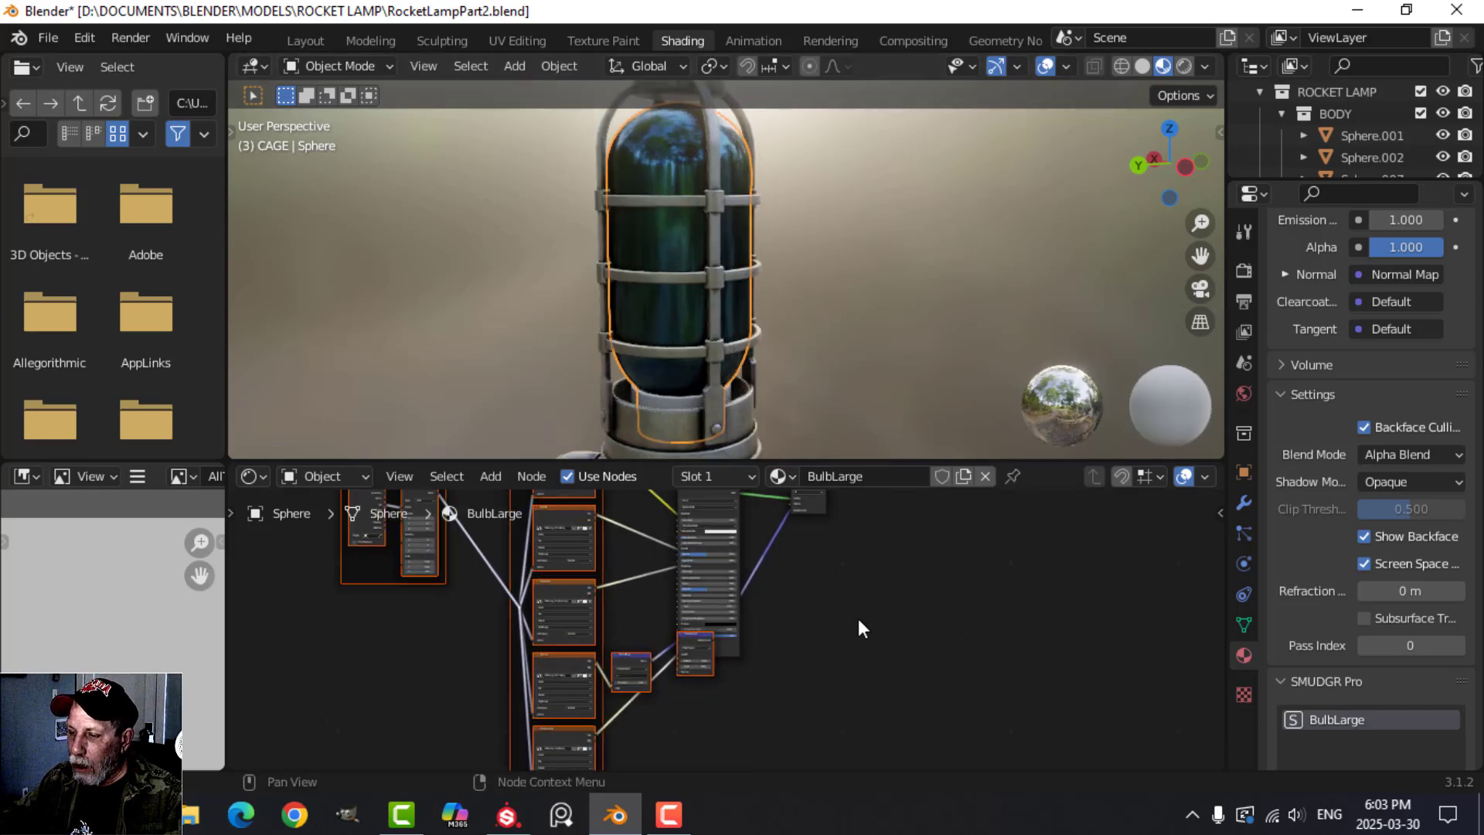
middle_drag(858, 618, 879, 657)
key(ctrl+space)
scroll(879, 659, up, 4)
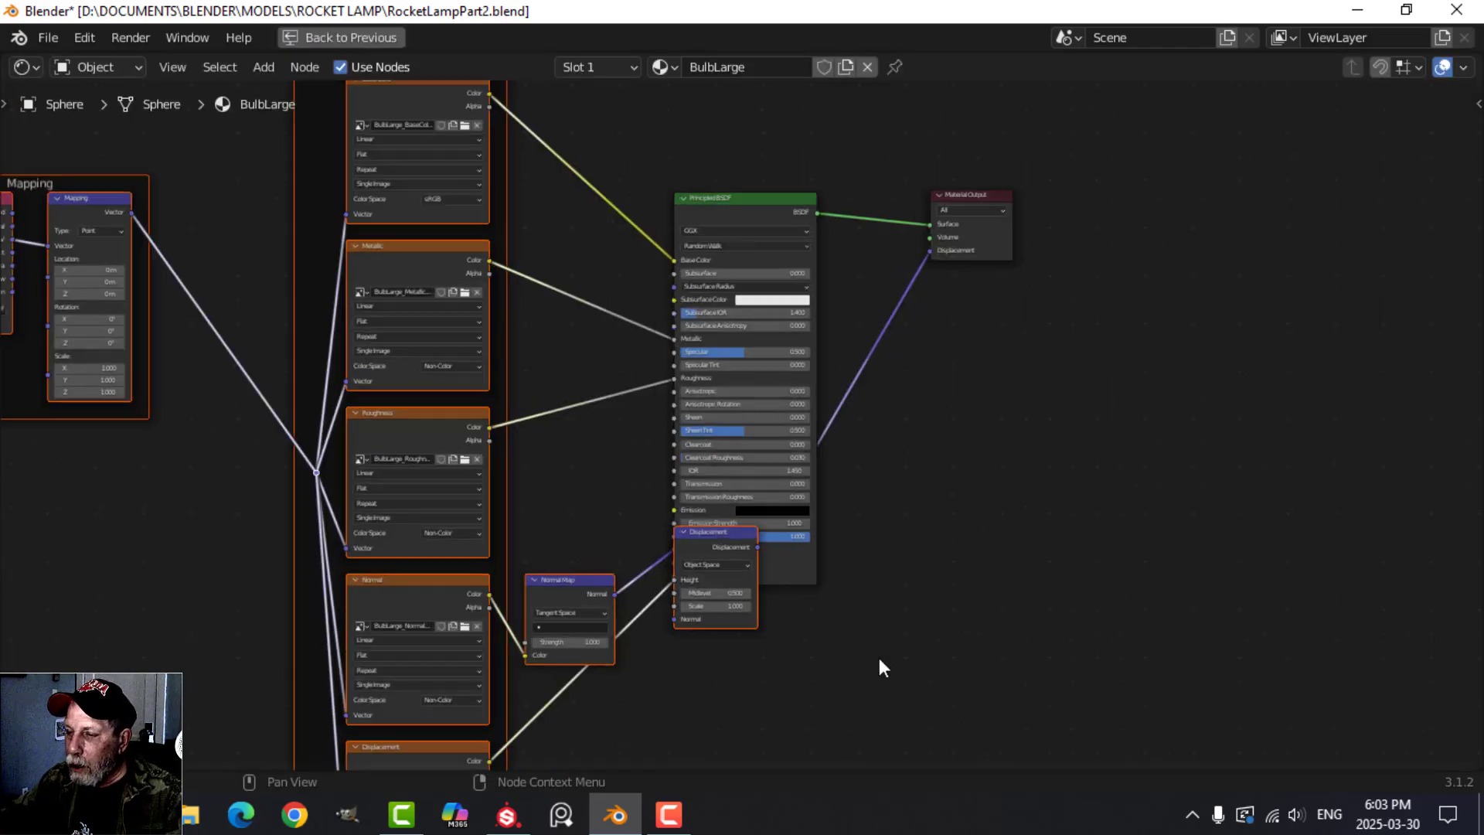
scroll(851, 674, up, 1)
middle_drag(846, 747, 864, 606)
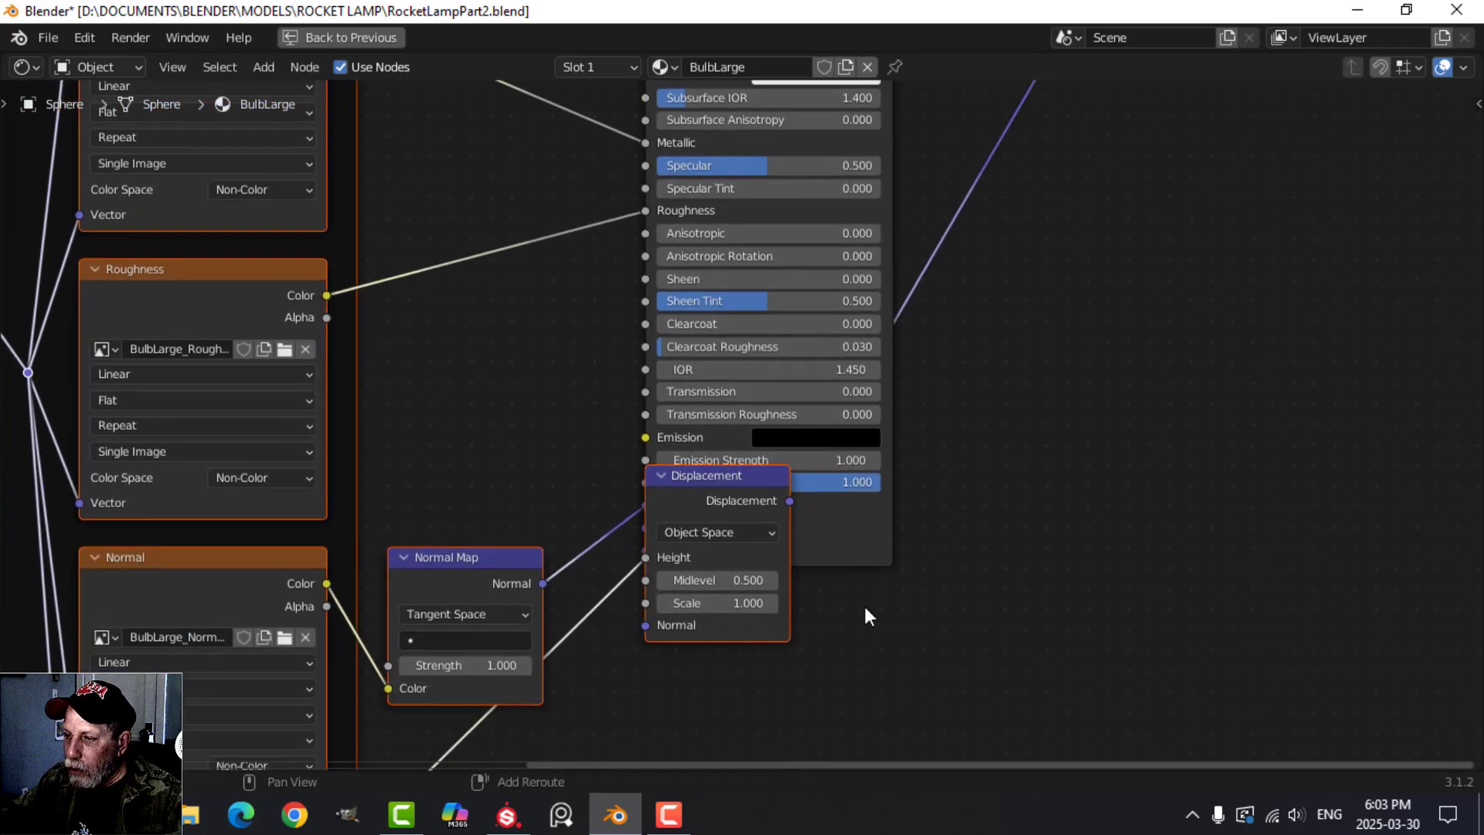
click(766, 638)
key(x)
scroll(687, 661, down, 3)
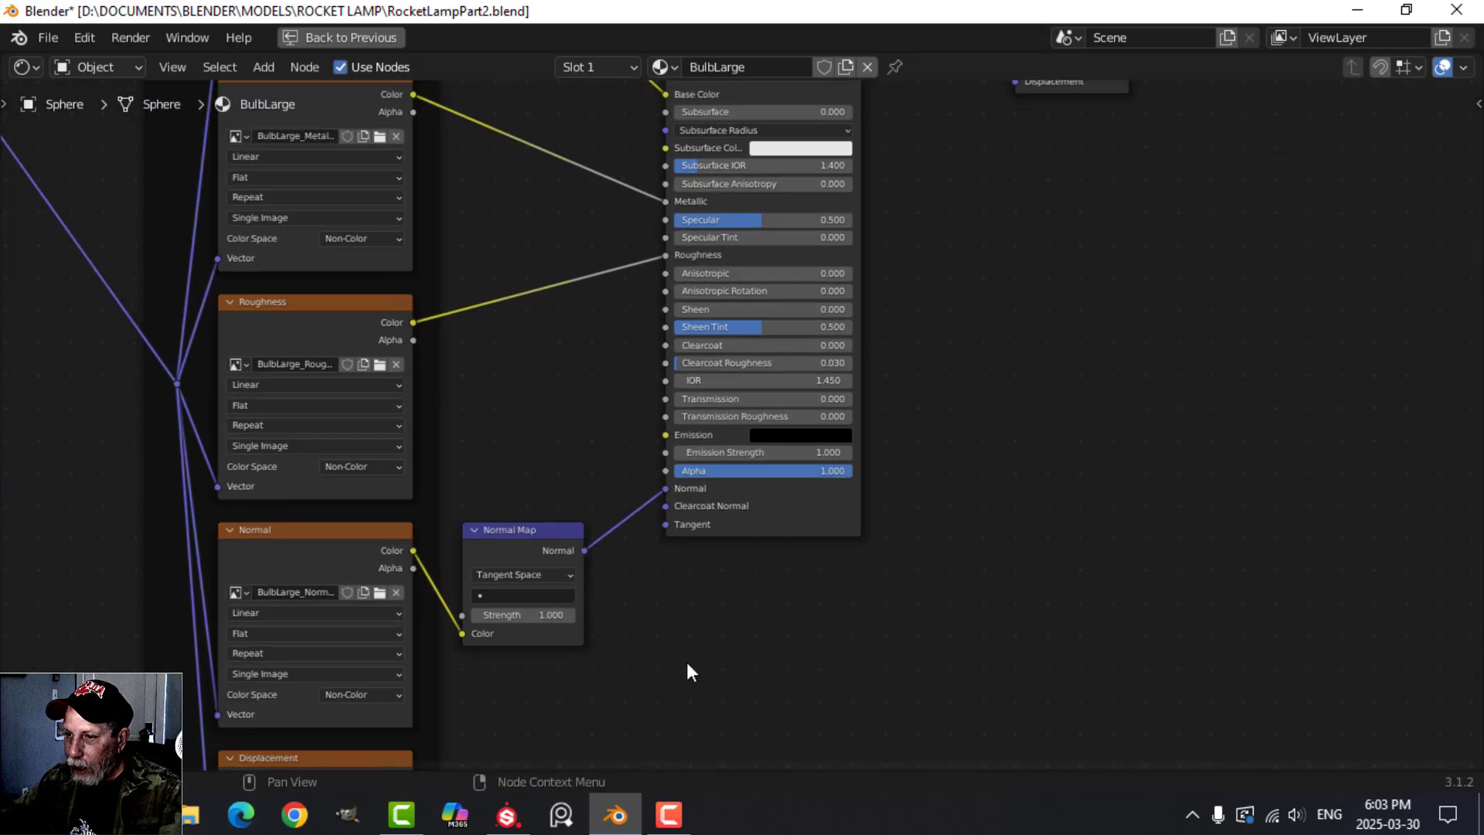
Move the unconnected Displacement image texture node from below the Normal texture to above the Principled BSDF.
shift+middle_drag(687, 662, 796, 528)
click(456, 630)
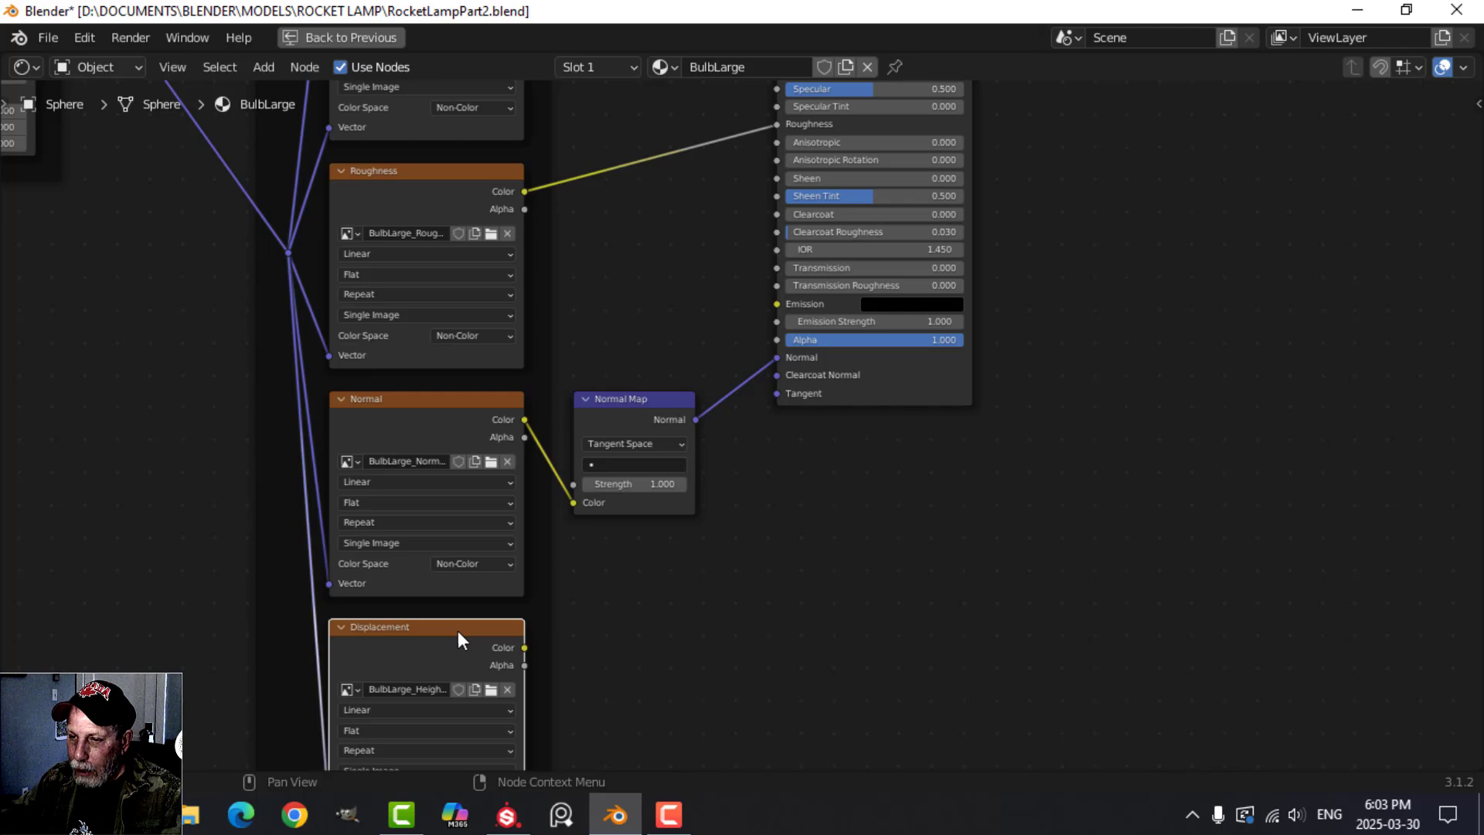
scroll(678, 617, down, 3)
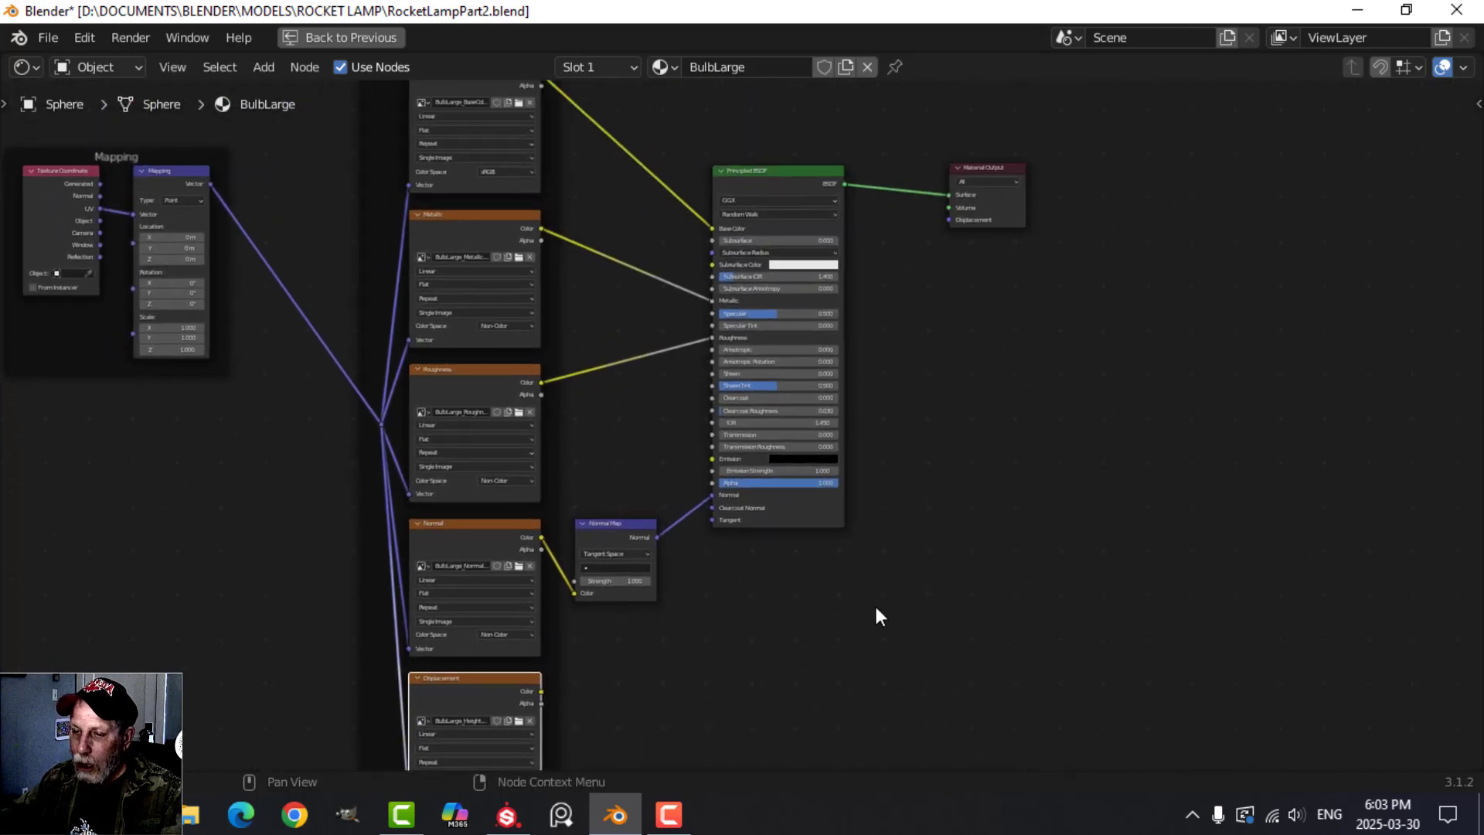
scroll(891, 602, down, 1)
key(g)
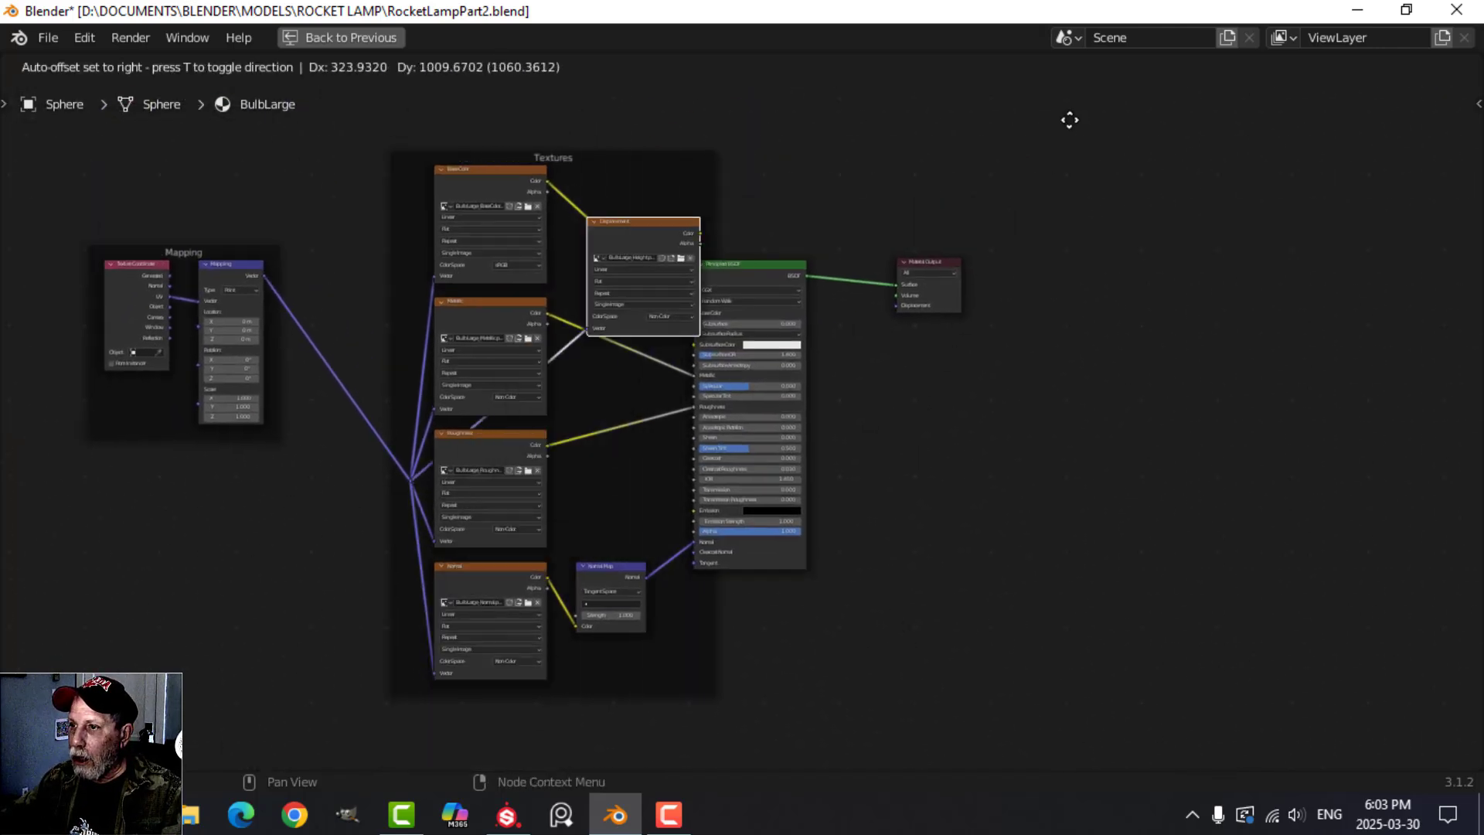
click(1160, 222)
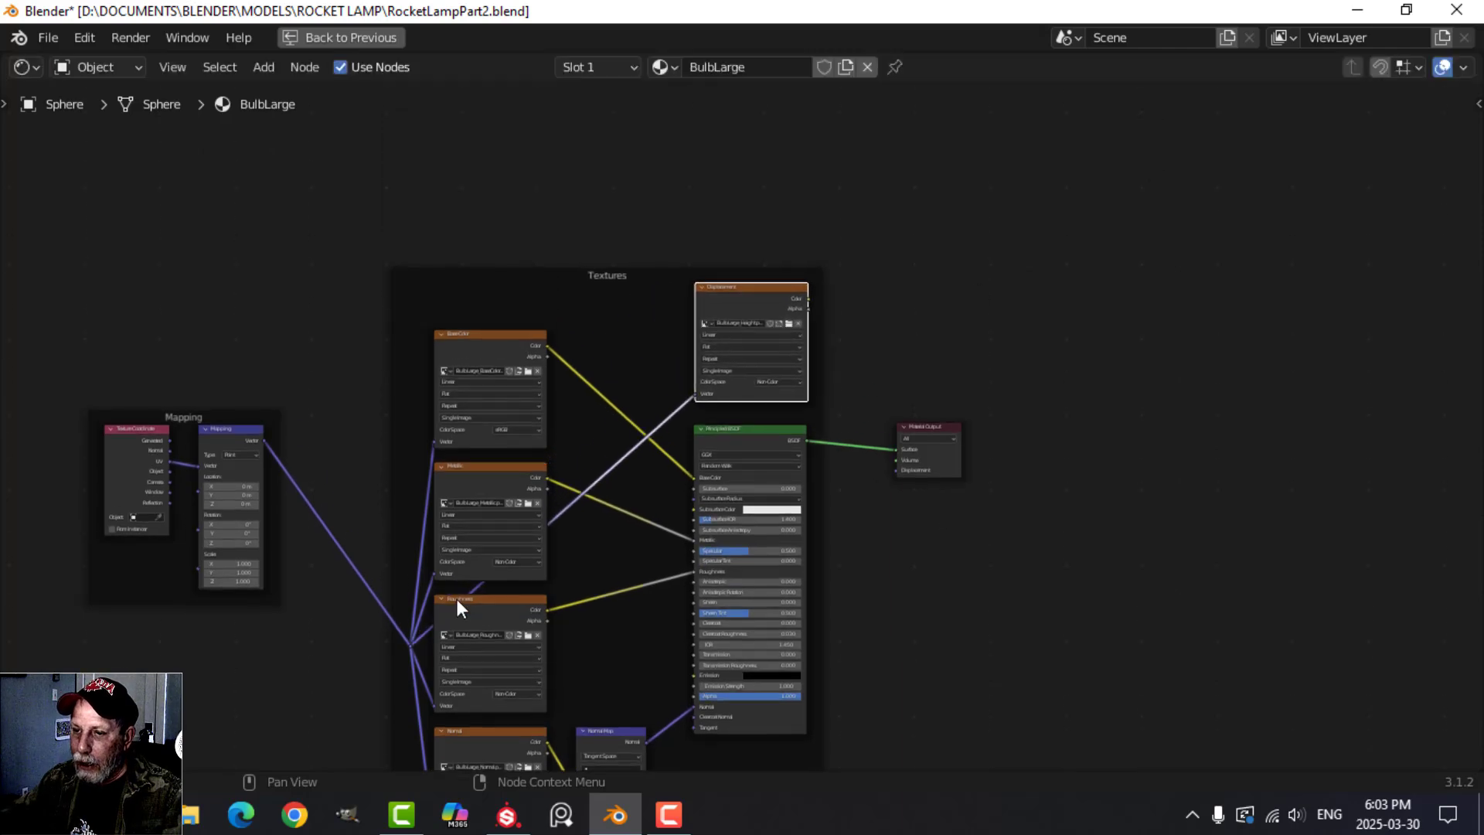
Change the label of the moved Displacement image texture node to Opacity.
scroll(969, 533, up, 4)
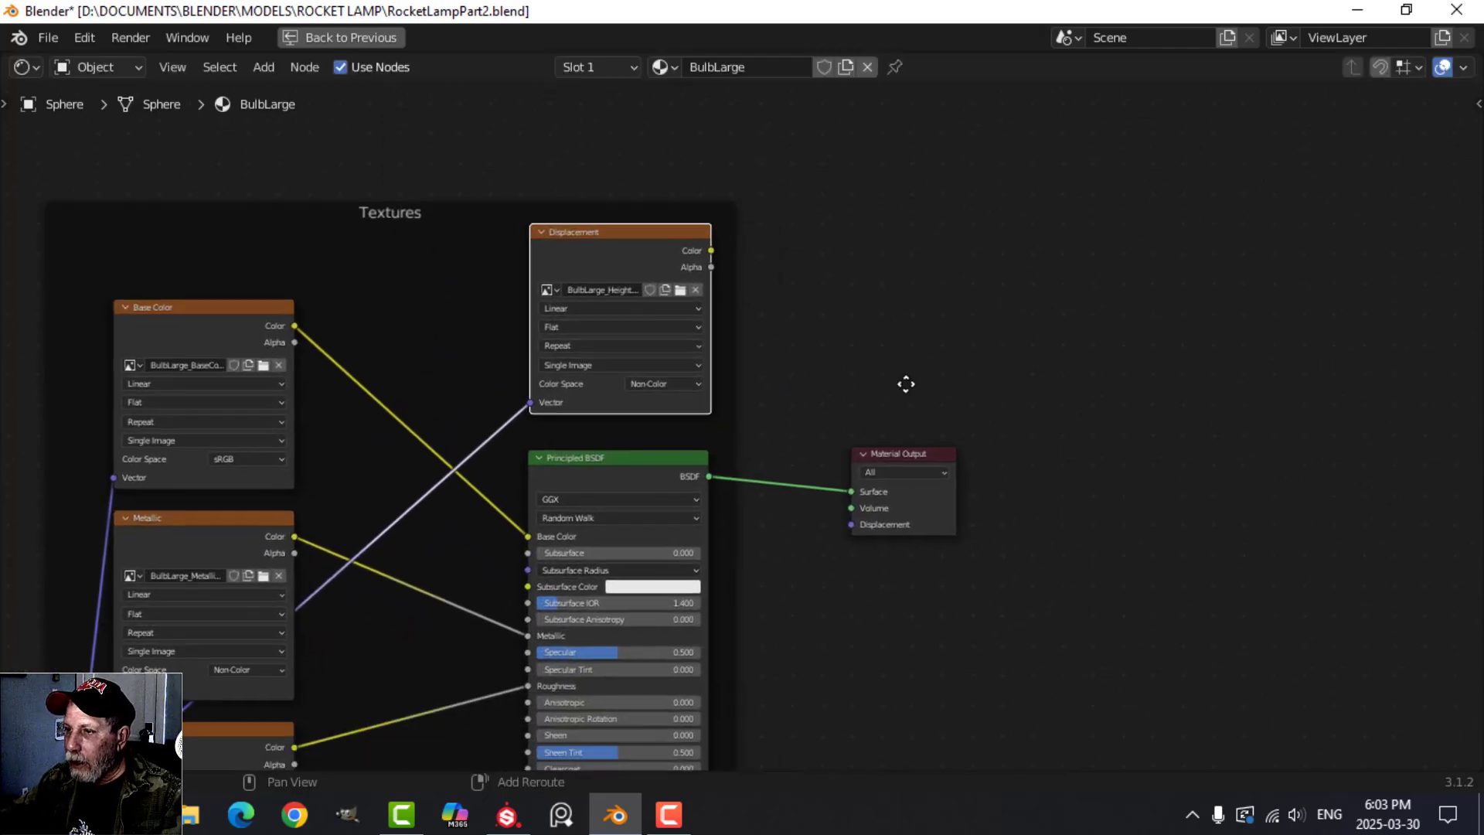
key(n)
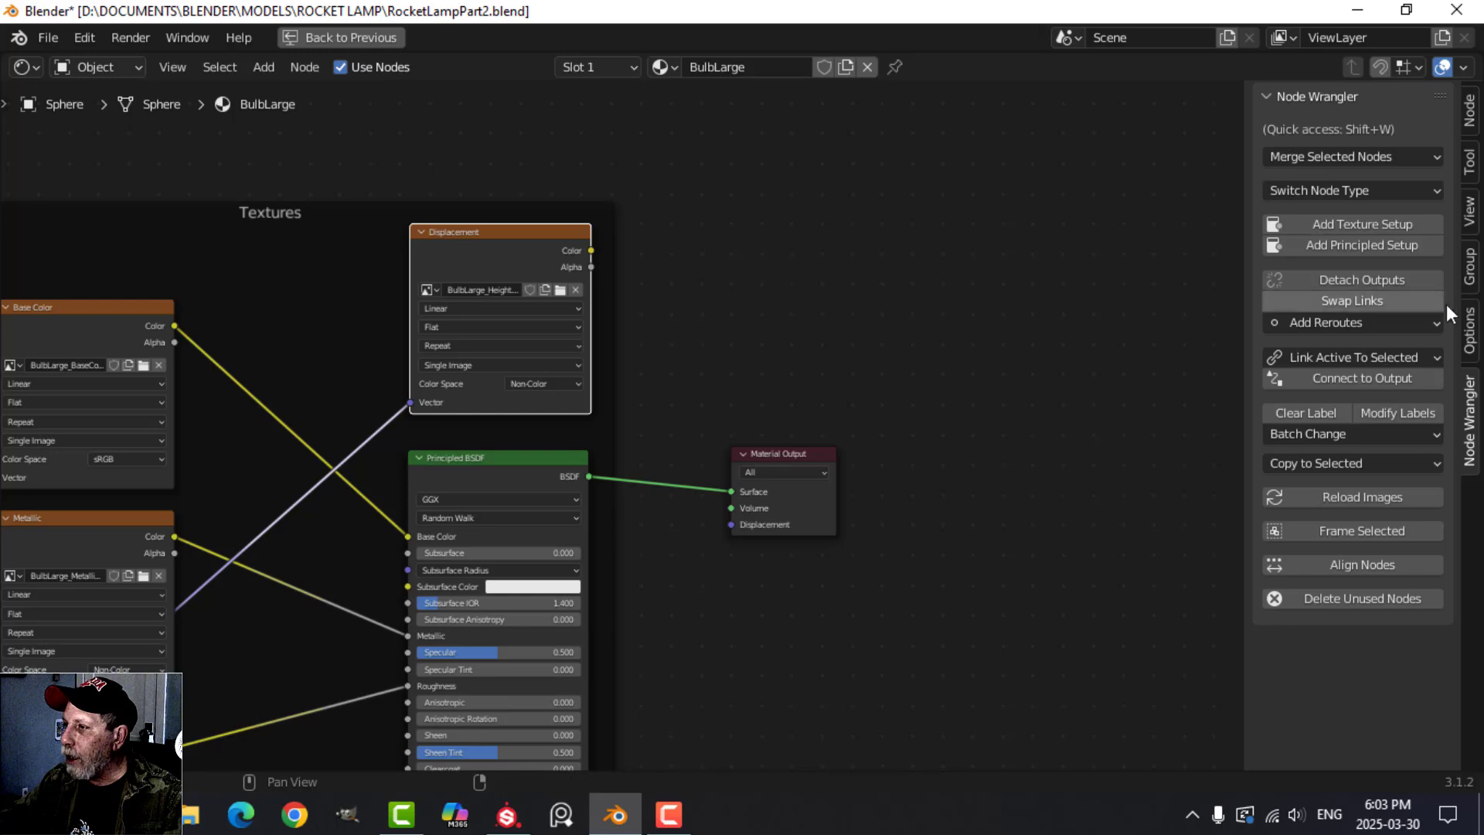
click(1470, 110)
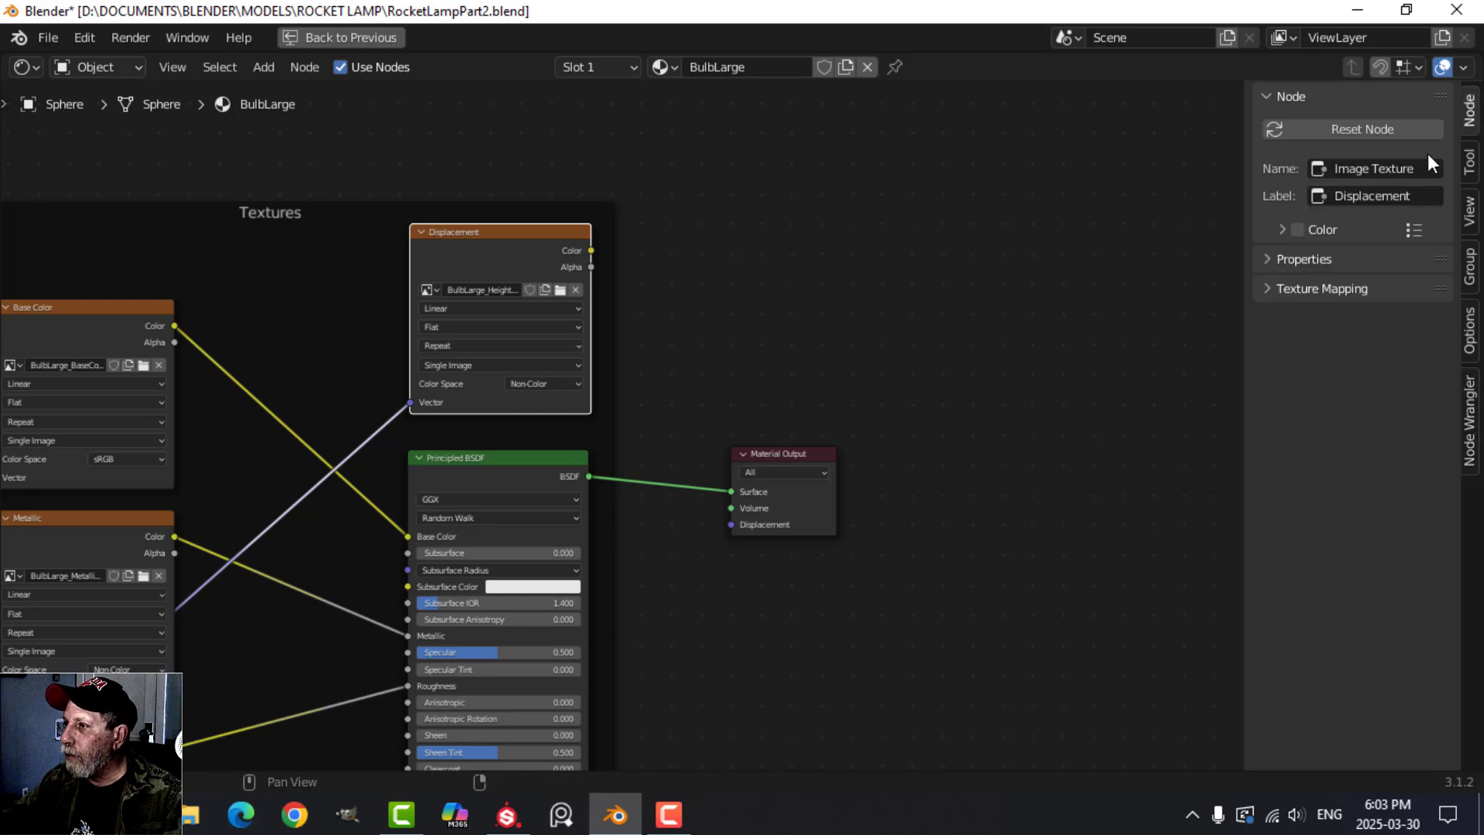
click(1396, 195)
text(Opacity)
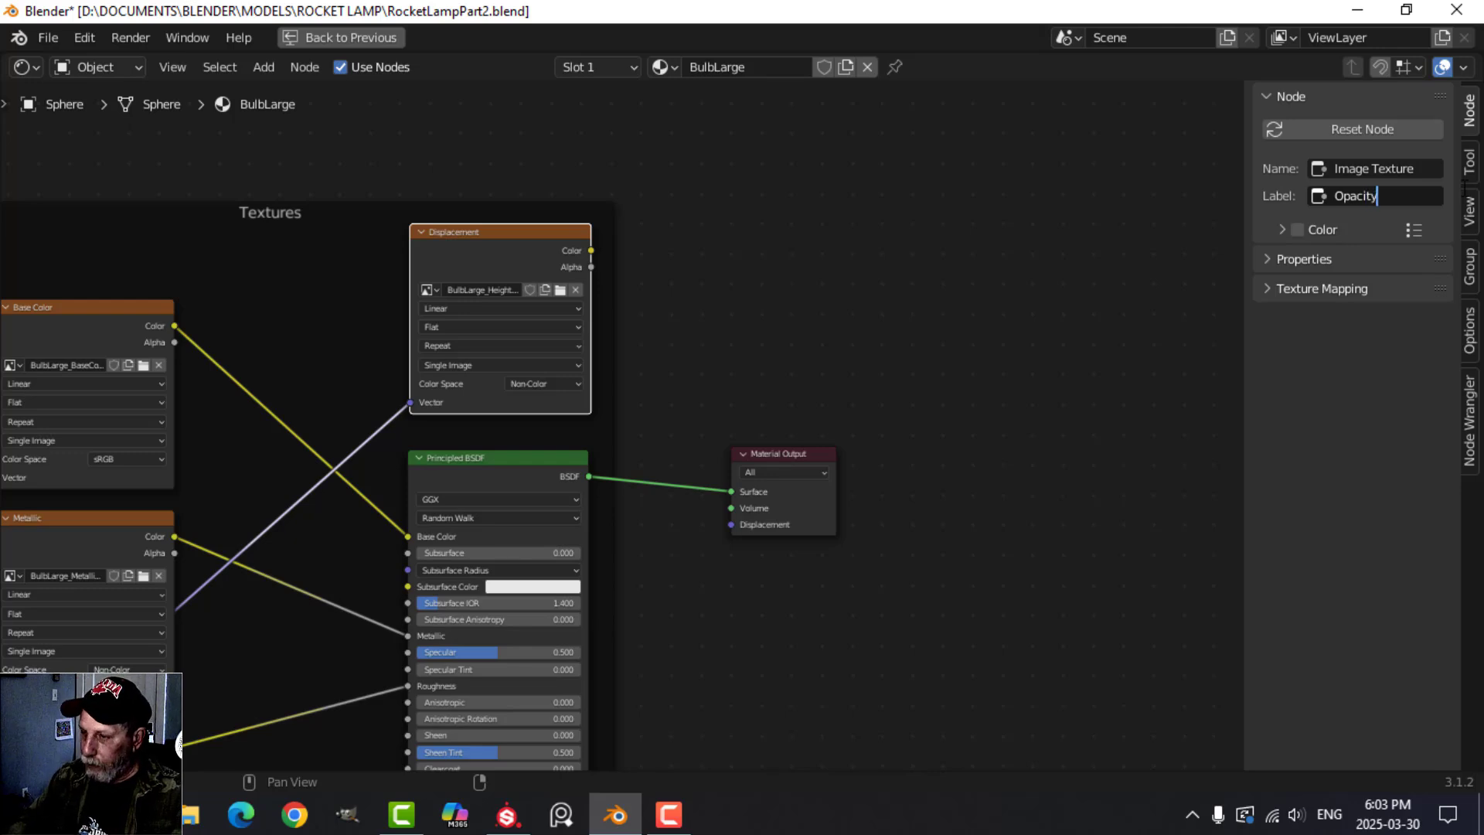
key(Return)
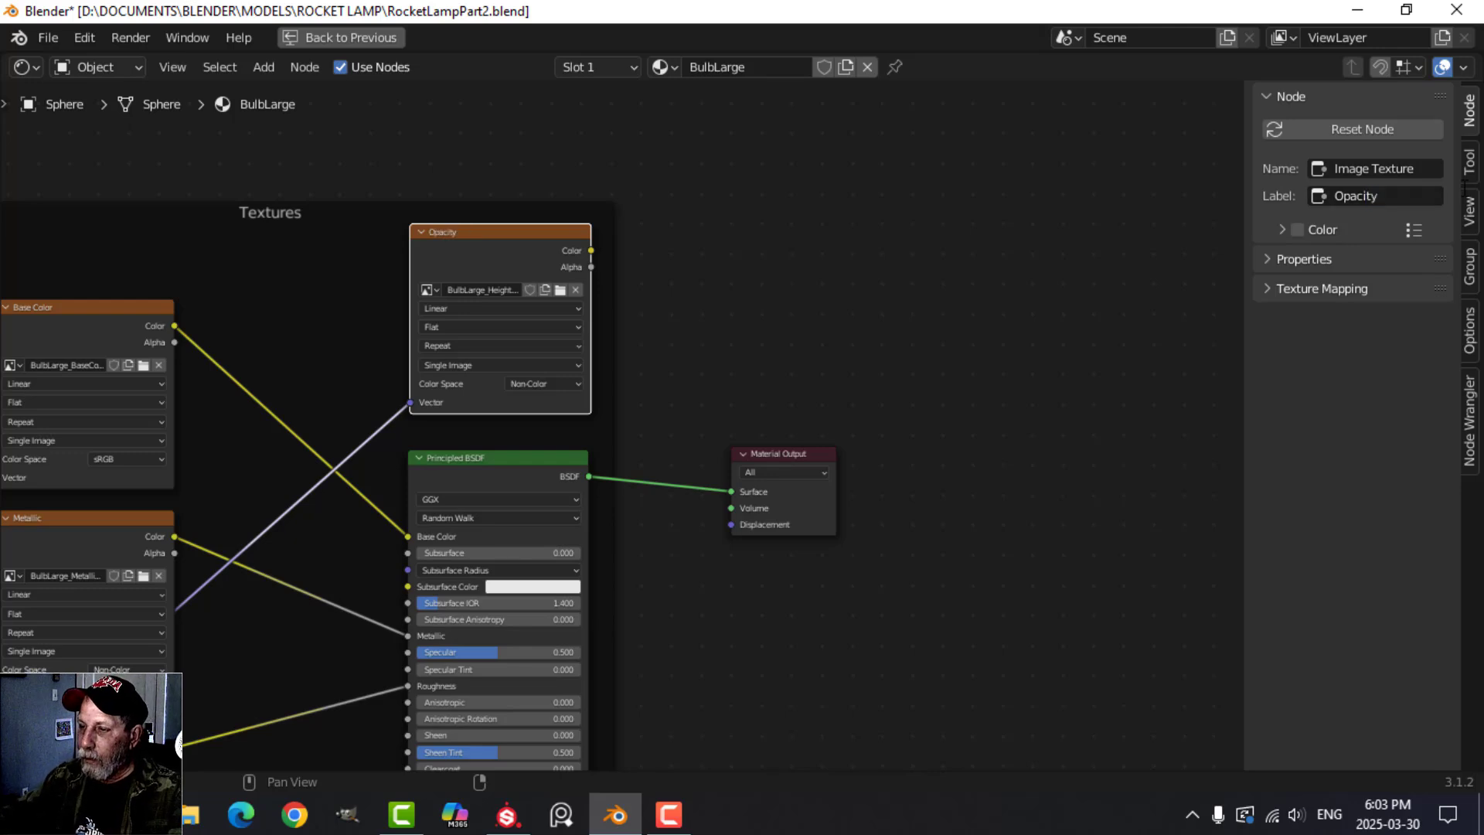
key(n)
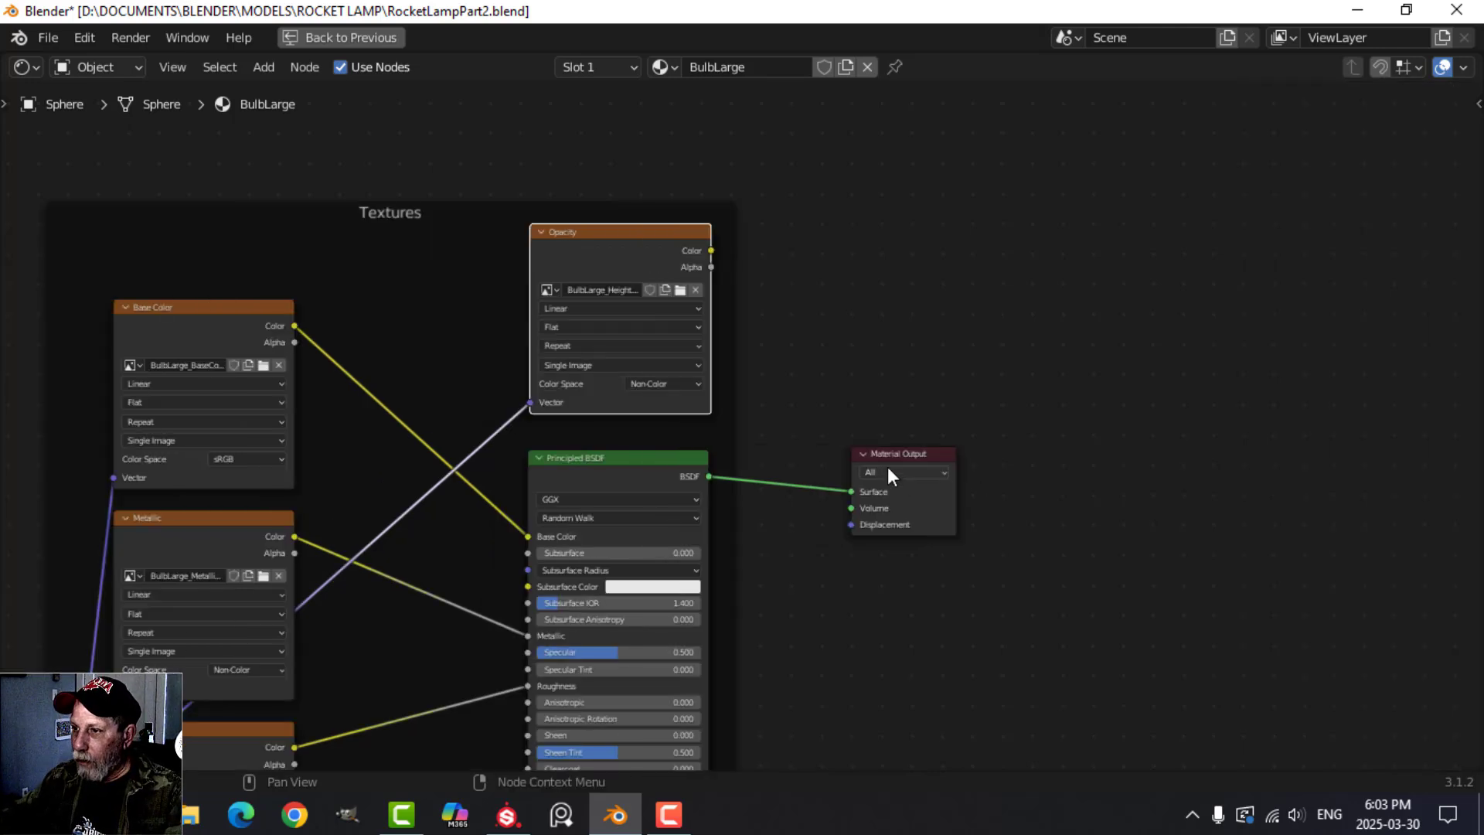
Move the Material Output farther from the Principled BSDF and insert a Mix Shader on the link between them.
drag(901, 455, 1326, 442)
middle_drag(1082, 549, 854, 512)
drag(1120, 403, 1215, 397)
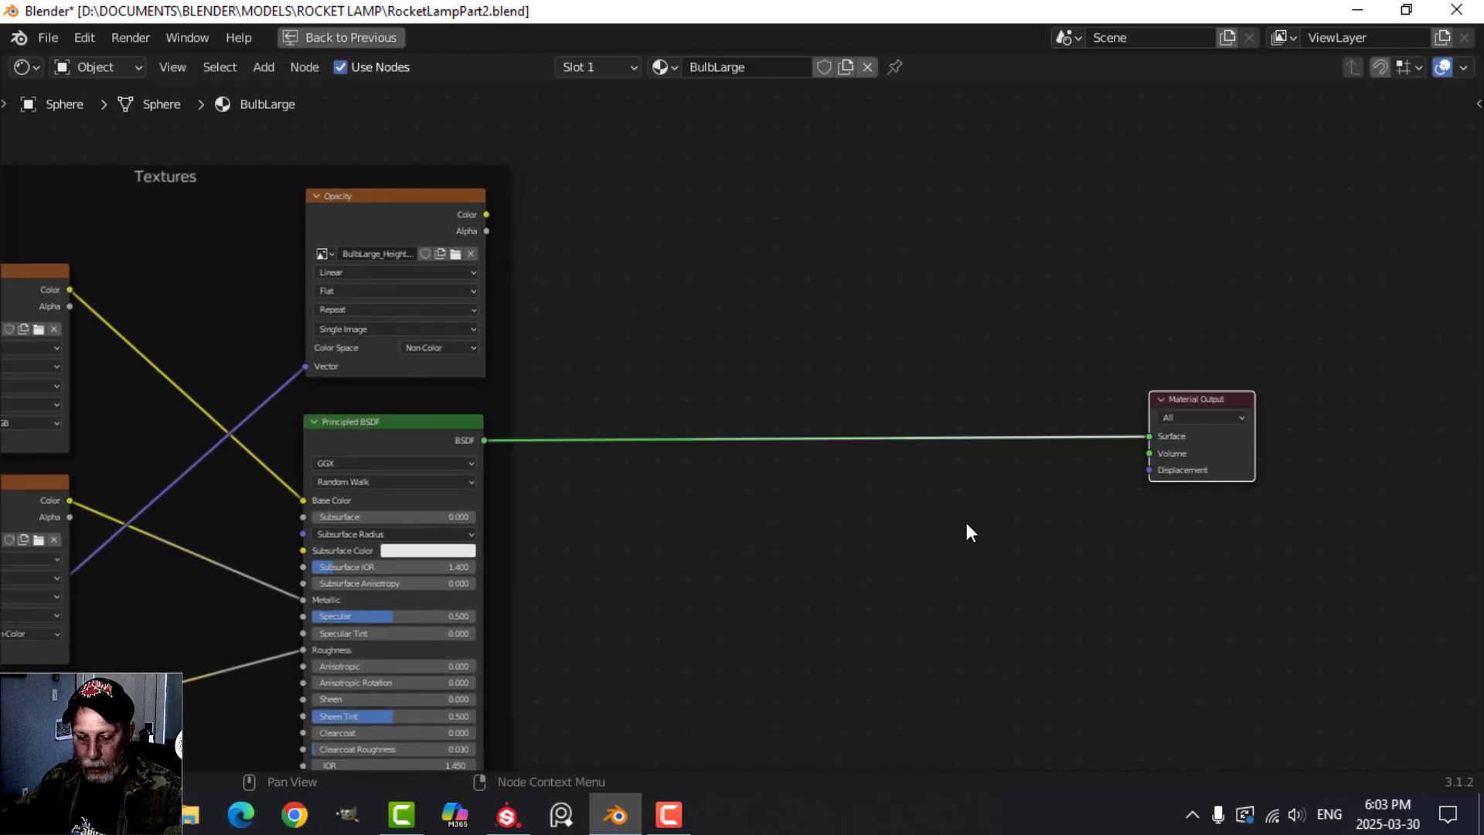
key(shift+a)
mouse_move(946, 595)
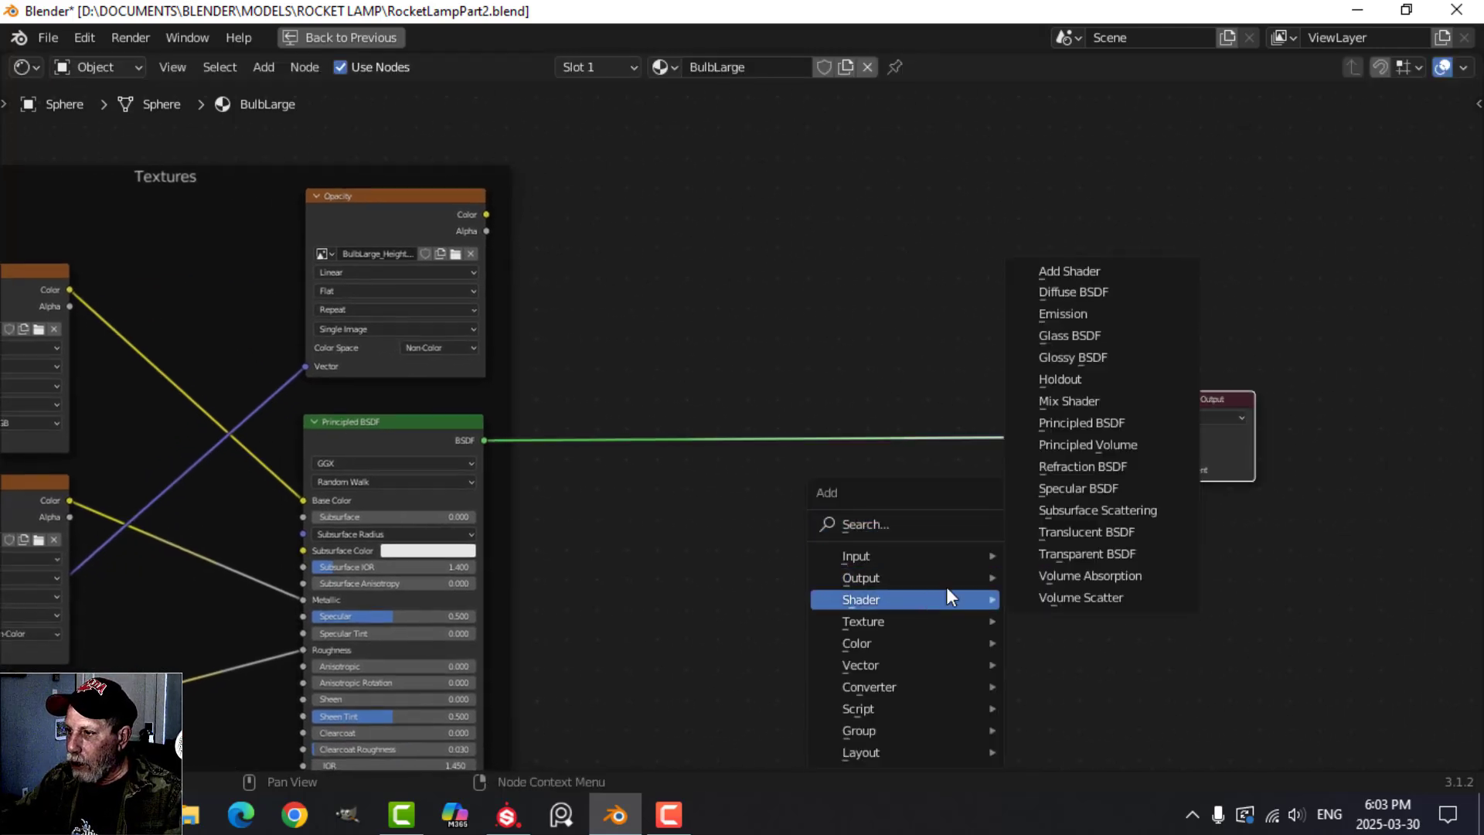
click(1092, 400)
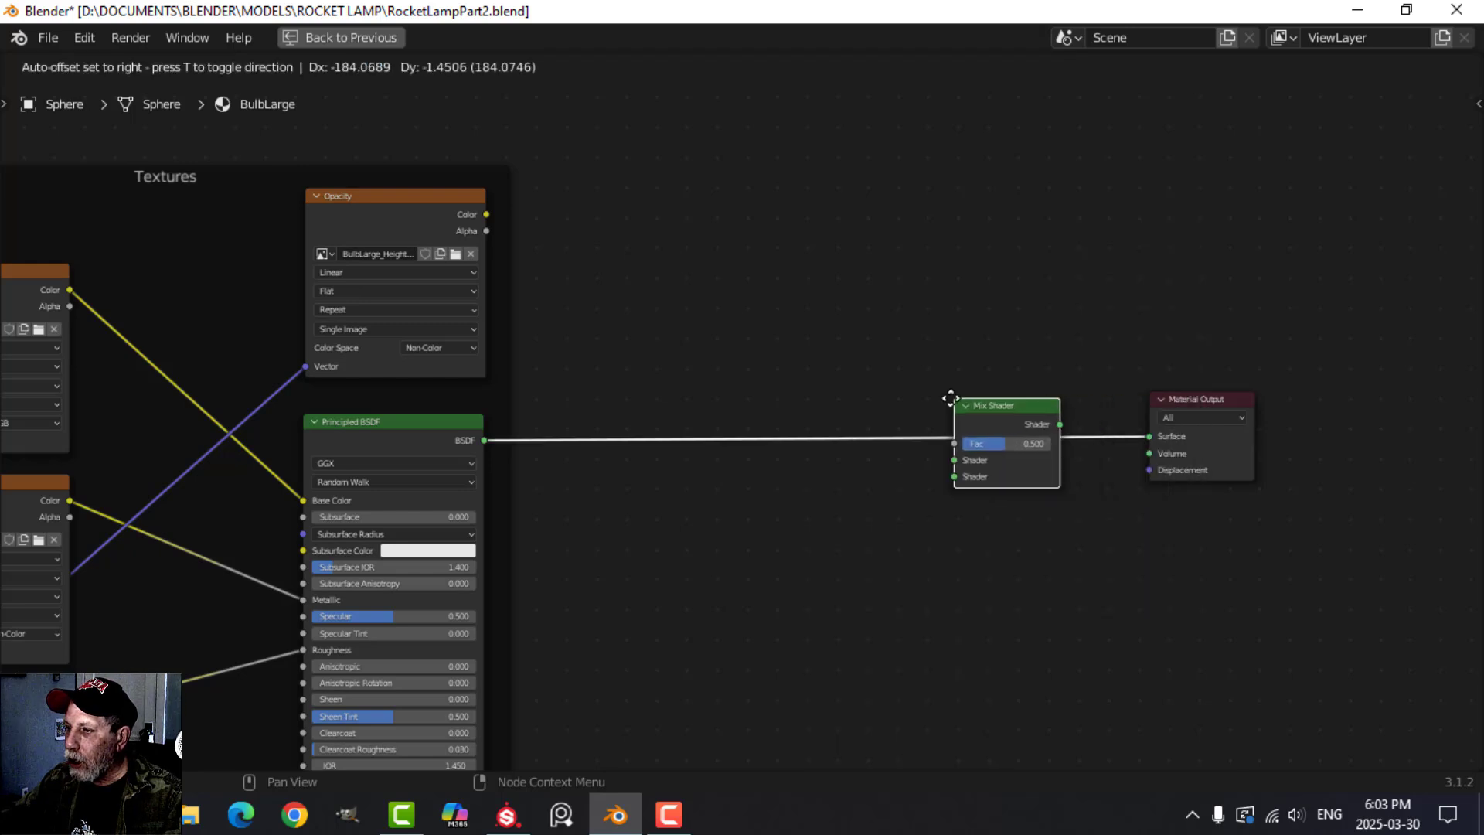
click(944, 398)
Add a Transparent BSDF below the main link and connect it to the Mix Shader's second Shader input.
scroll(932, 558, up, 1)
middle_drag(933, 558, 850, 492)
key(shift+a)
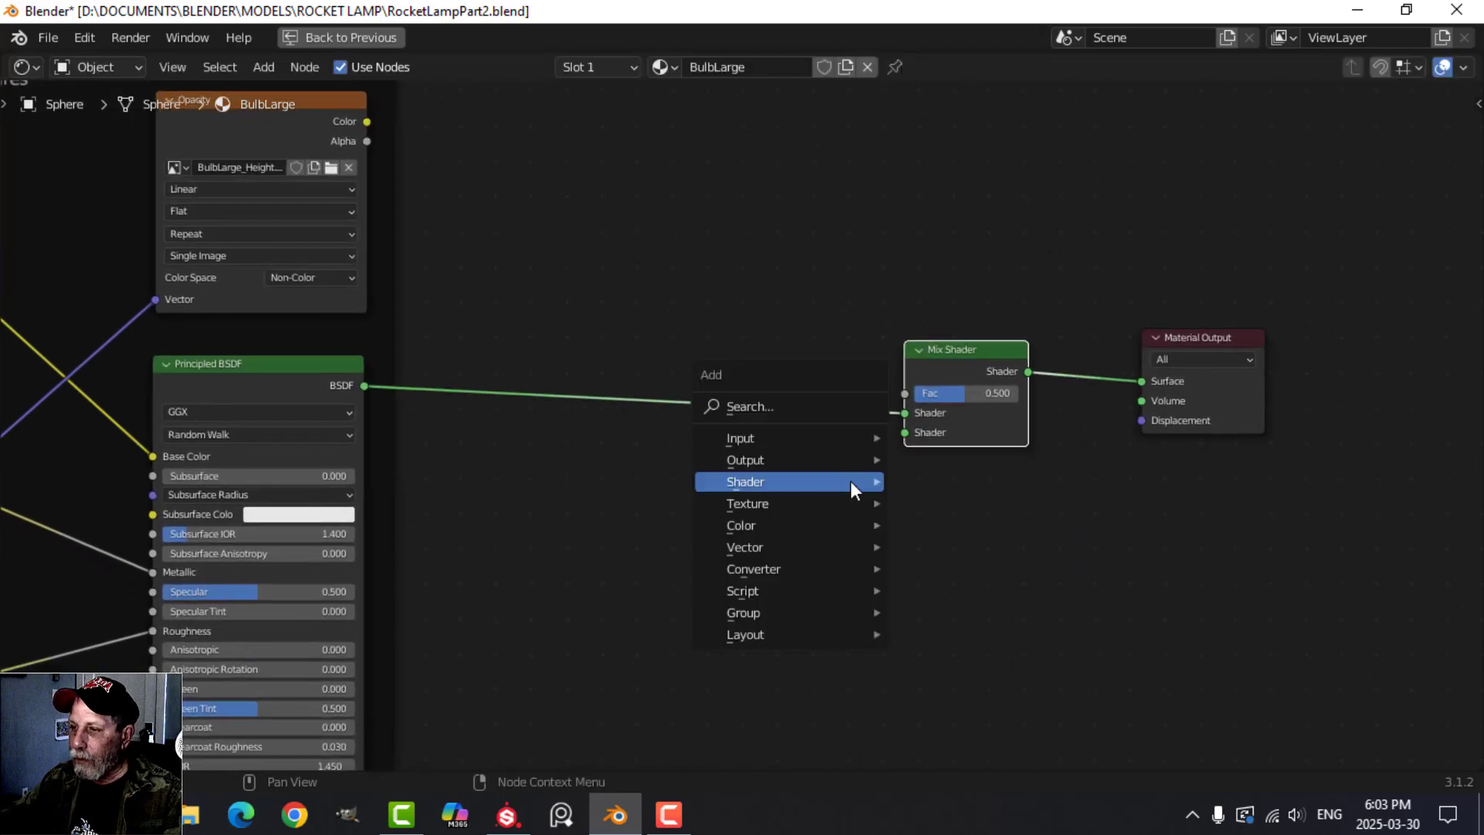
mouse_move(832, 484)
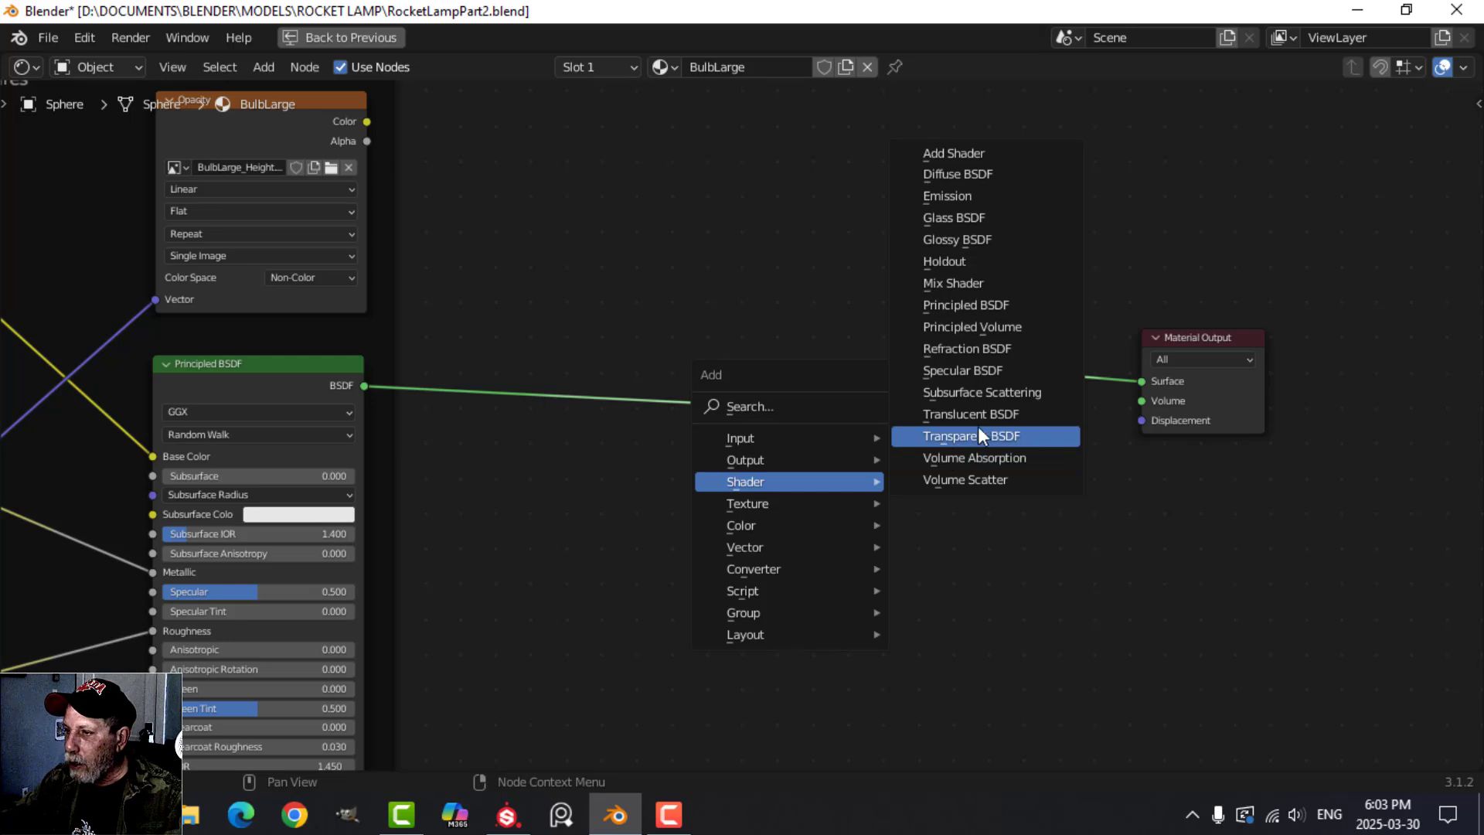
mouse_move(779, 504)
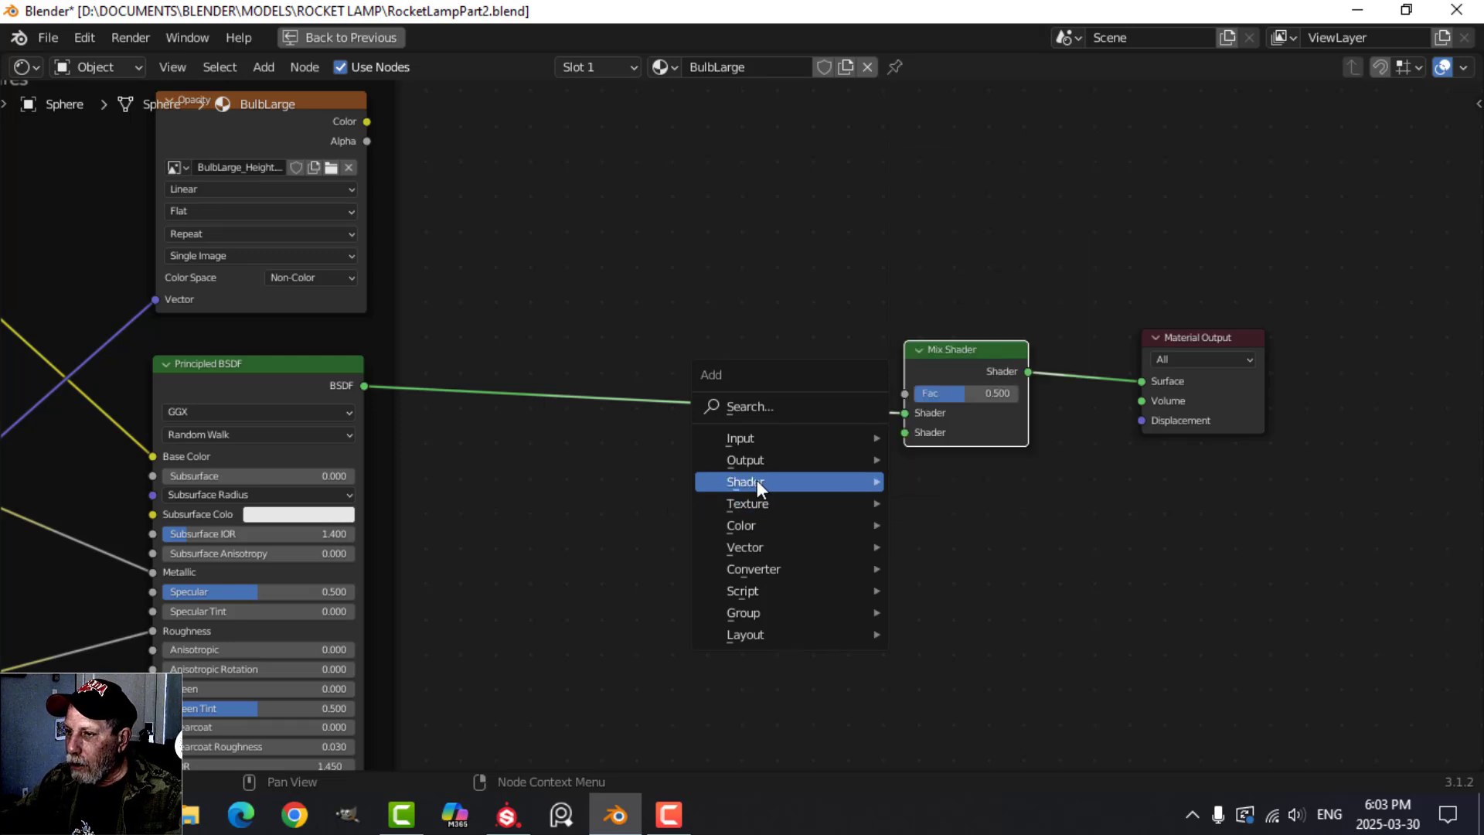
mouse_move(749, 481)
click(944, 434)
click(717, 490)
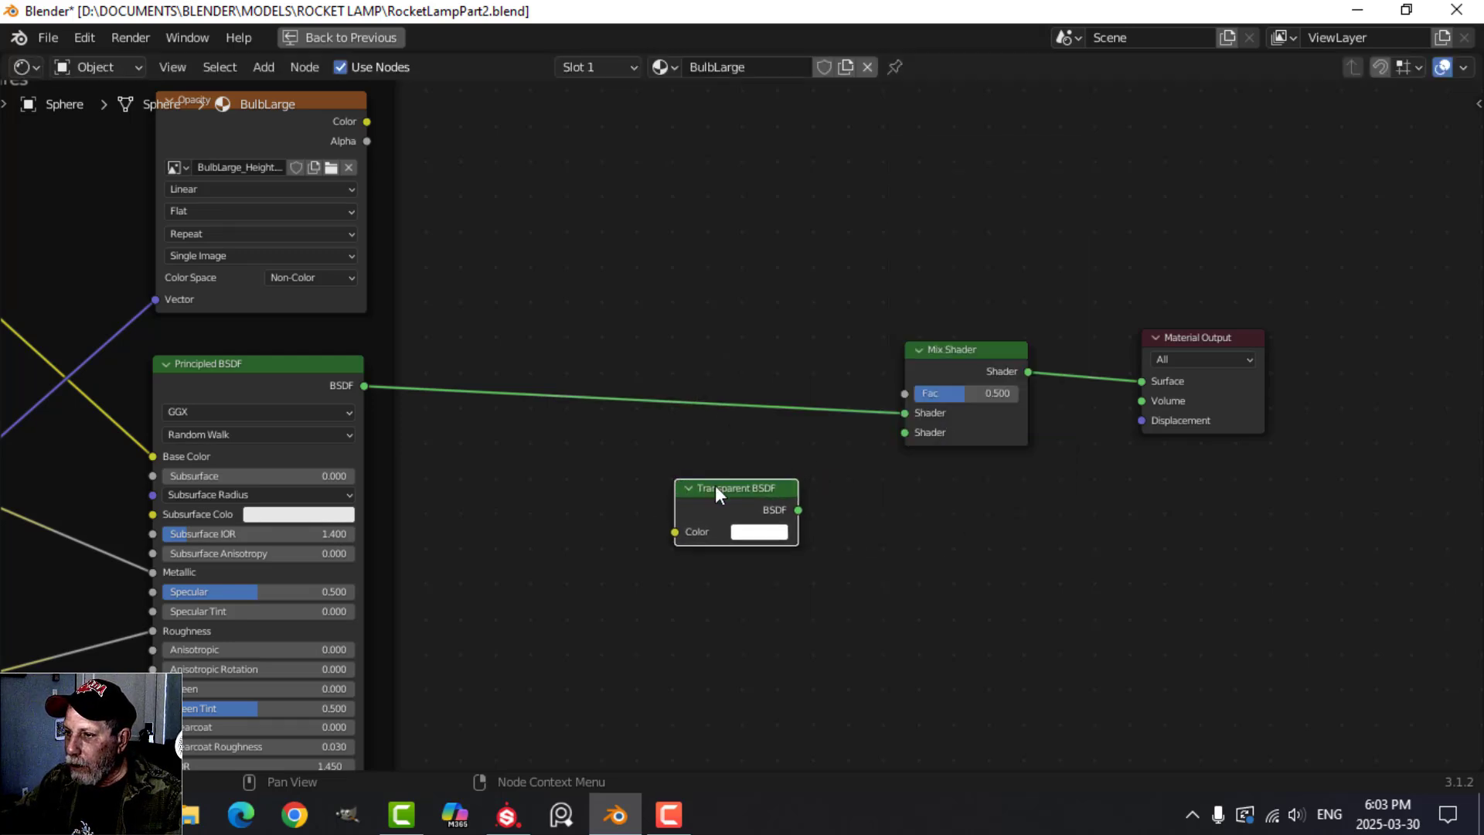
drag(797, 510, 905, 432)
Connect the Opacity texture's Color output to the Mix Shader's Fac and restore the full Shading layout to view the bulb.
scroll(683, 378, up, 3)
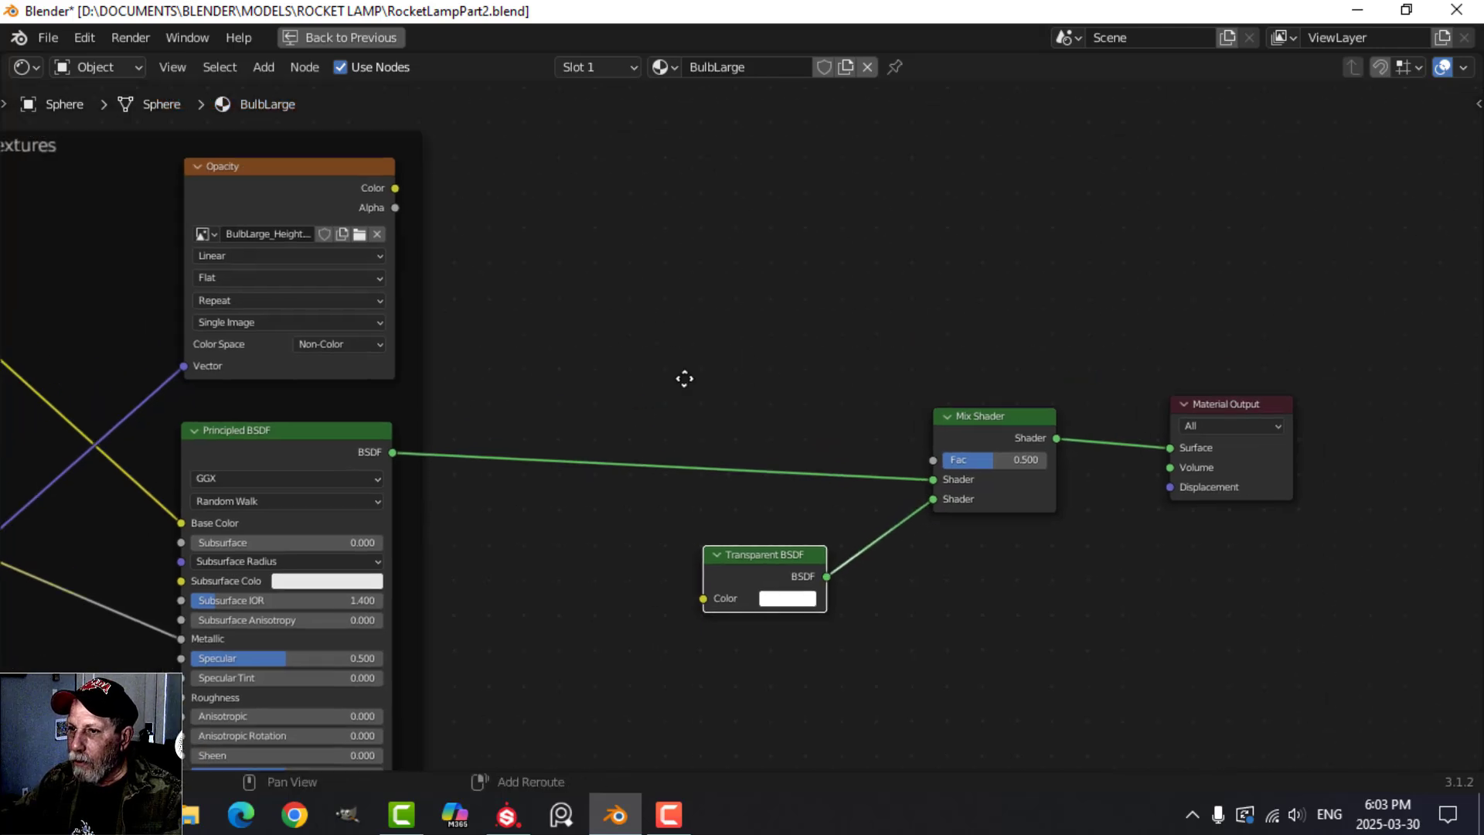
drag(410, 221, 956, 488)
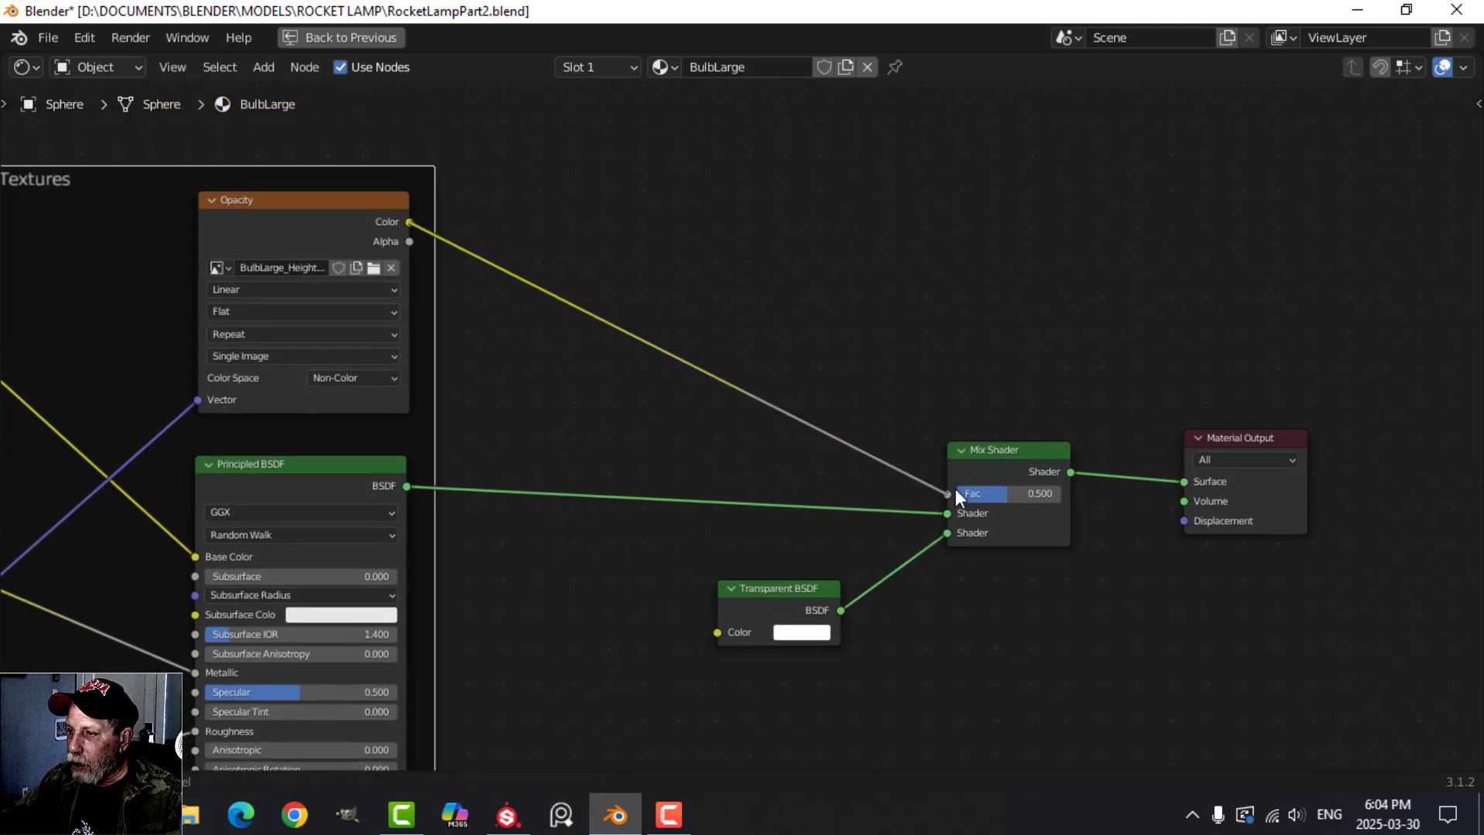
click(388, 36)
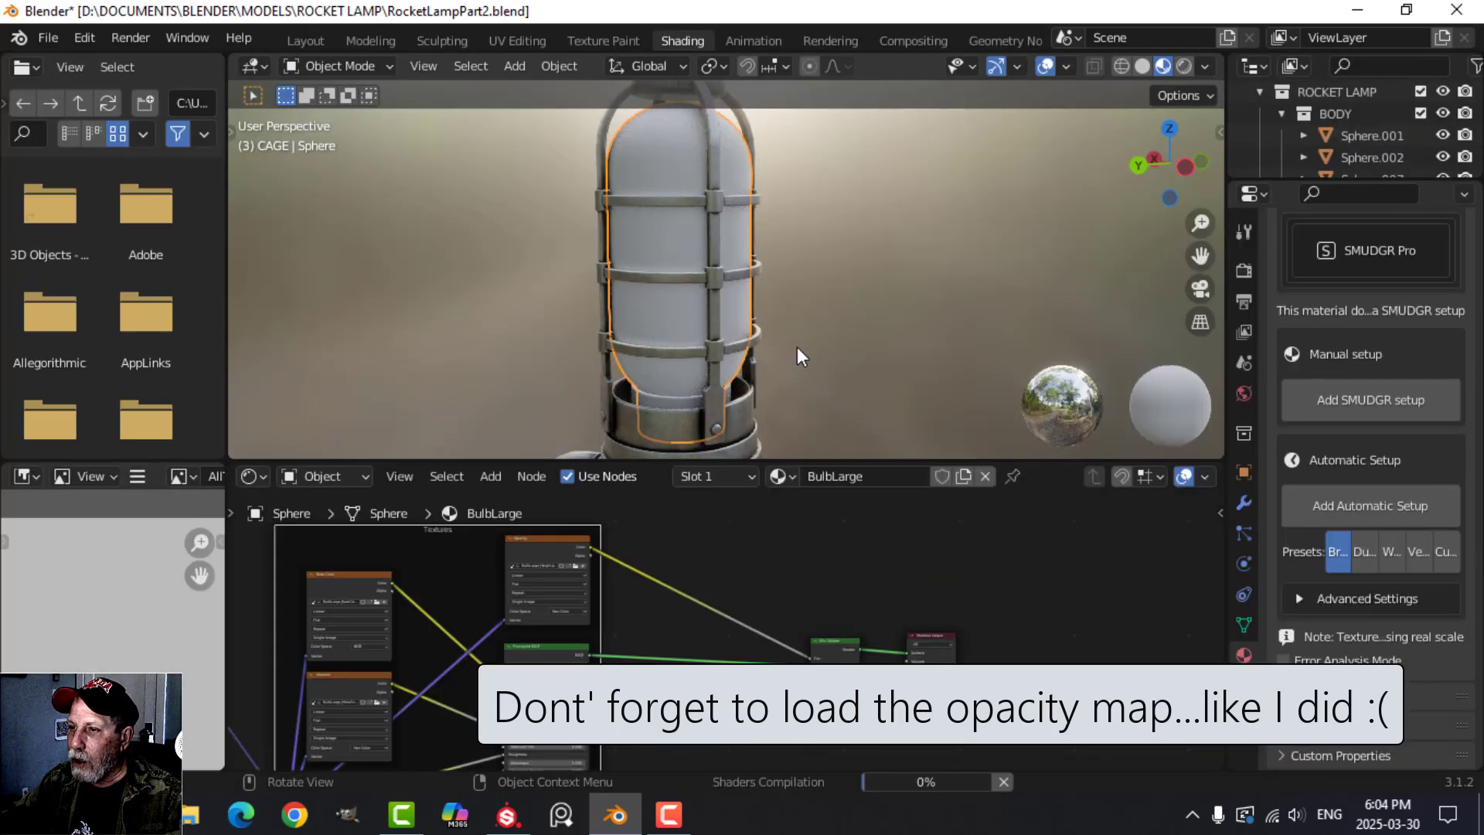
scroll(798, 349, down, 2)
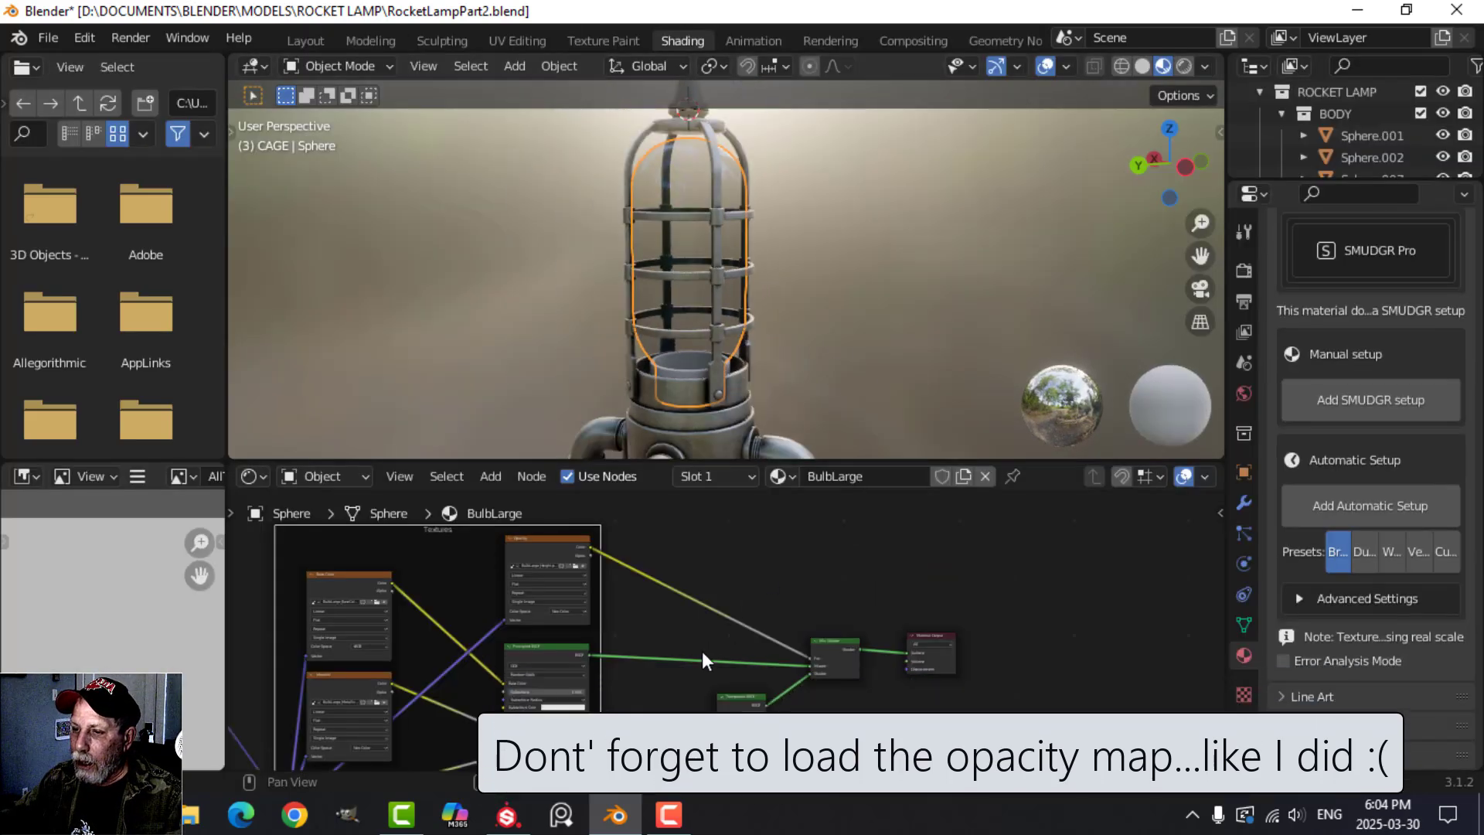
Set the color space of the large bulb's Opacity image texture to sRGB.
scroll(702, 650, up, 4)
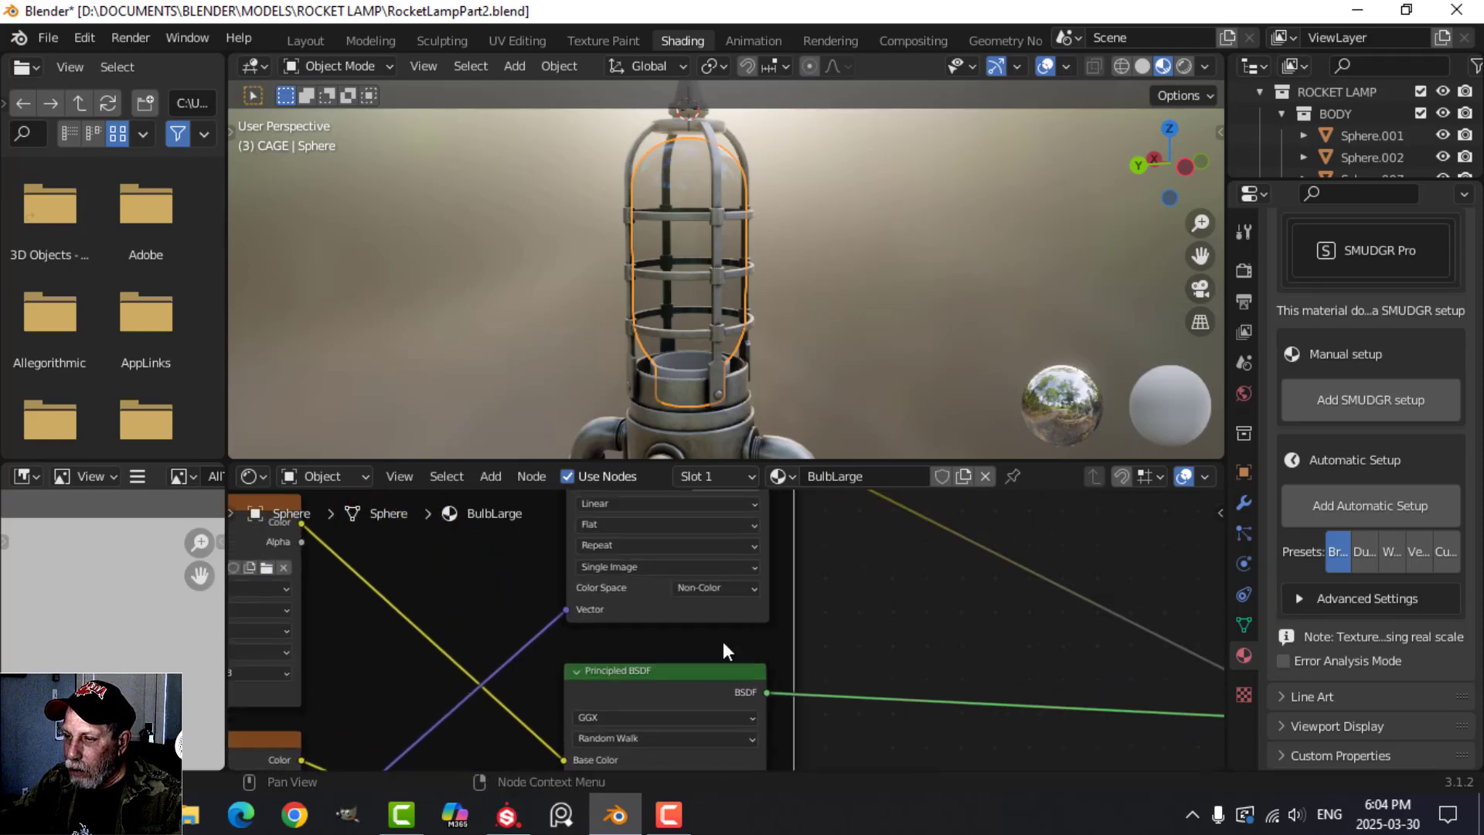
scroll(722, 641, up, 1)
click(716, 582)
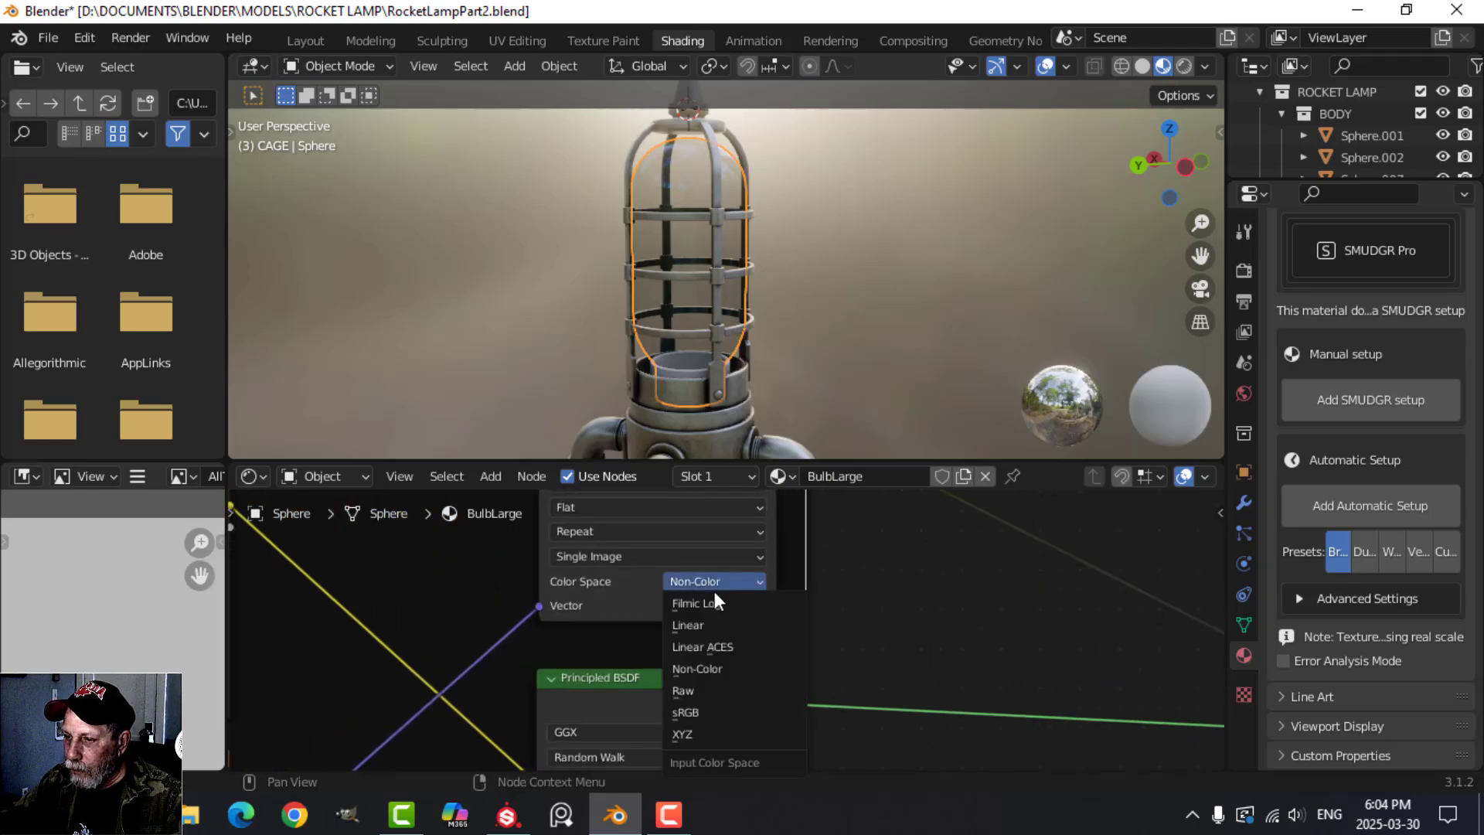
click(692, 712)
Select one of the small bulbs under the engine pipes and maximize the node editor showing its BulbSmall material.
click(782, 316)
middle_drag(782, 316, 729, 299)
scroll(696, 304, down, 5)
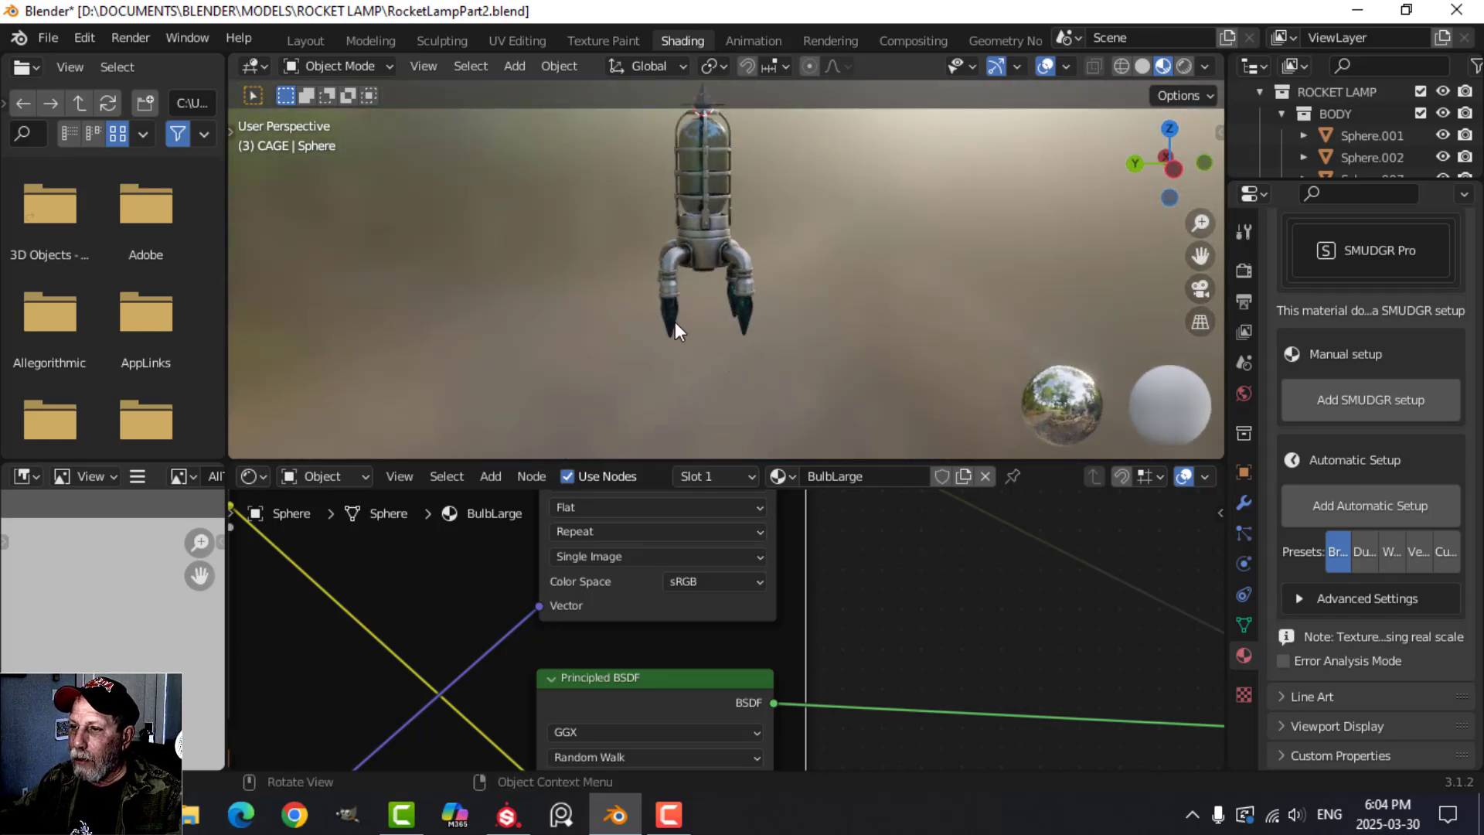
click(670, 317)
scroll(763, 628, down, 3)
middle_drag(763, 628, 874, 440)
key(ctrl+space)
scroll(850, 589, down, 3)
scroll(827, 572, down, 1)
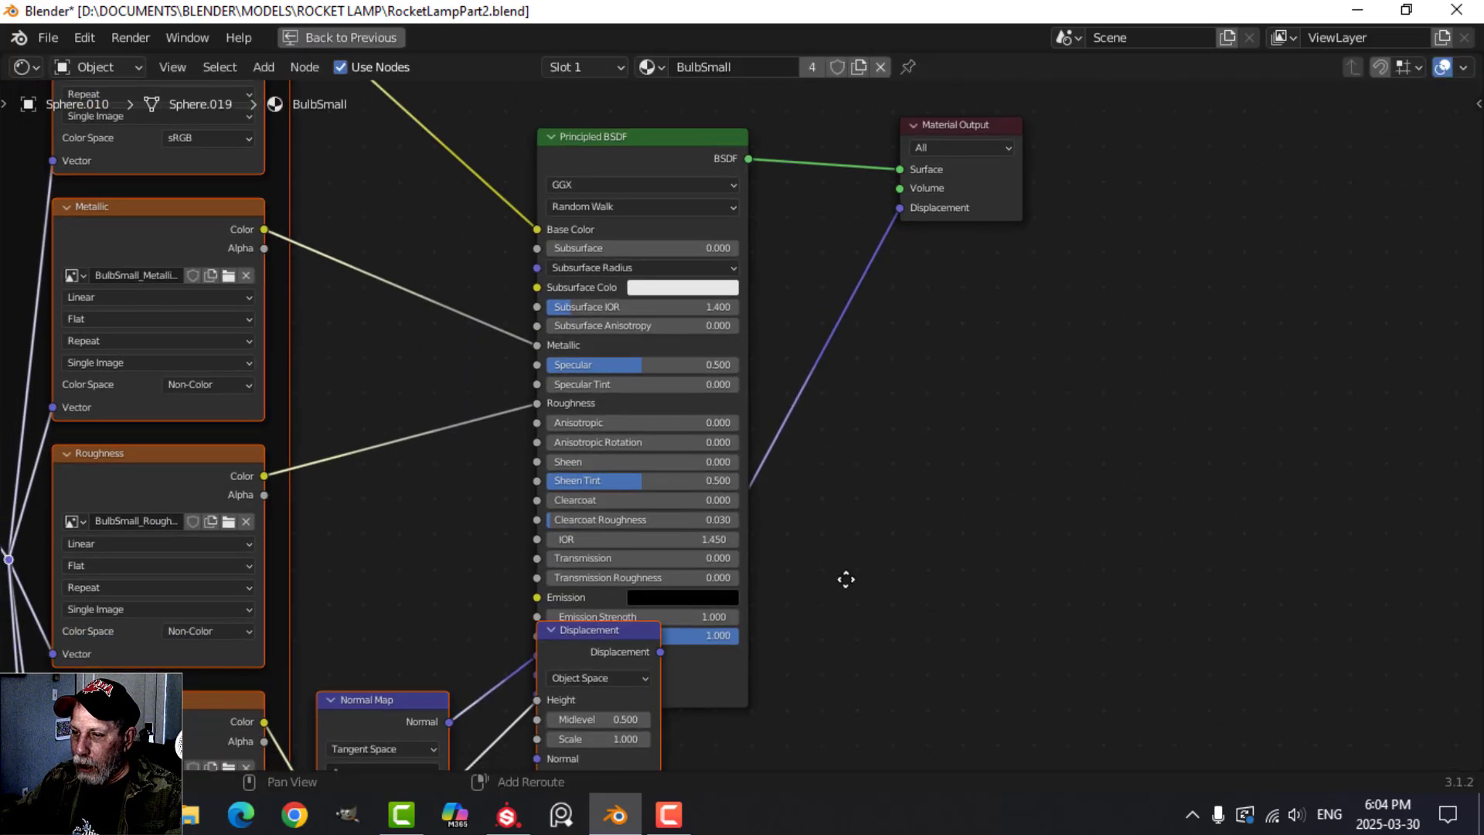
Delete the Displacement vector node and move the Displacement image texture above the Principled BSDF.
scroll(754, 627, up, 2)
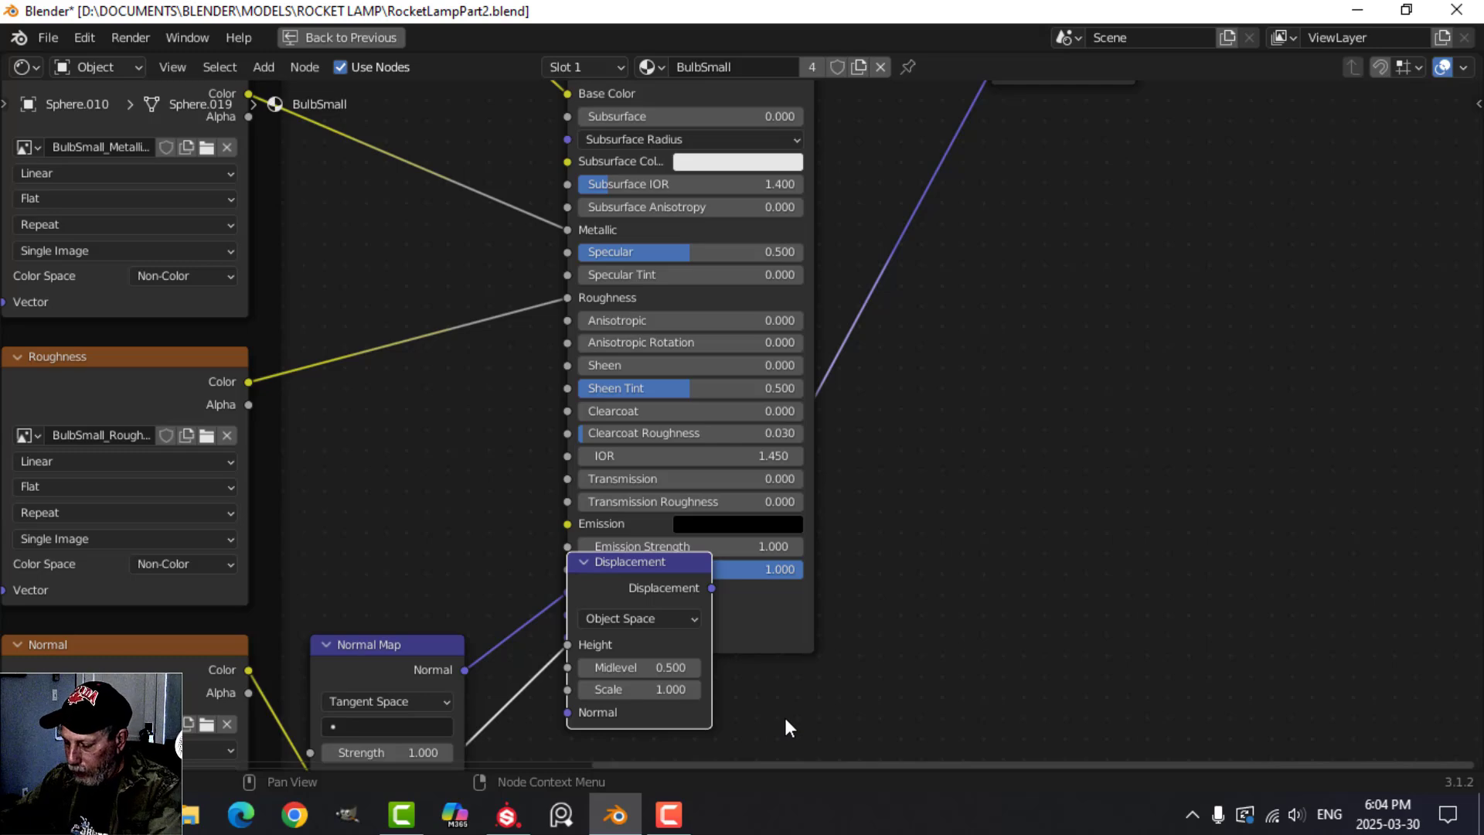
key(x)
scroll(785, 717, down, 3)
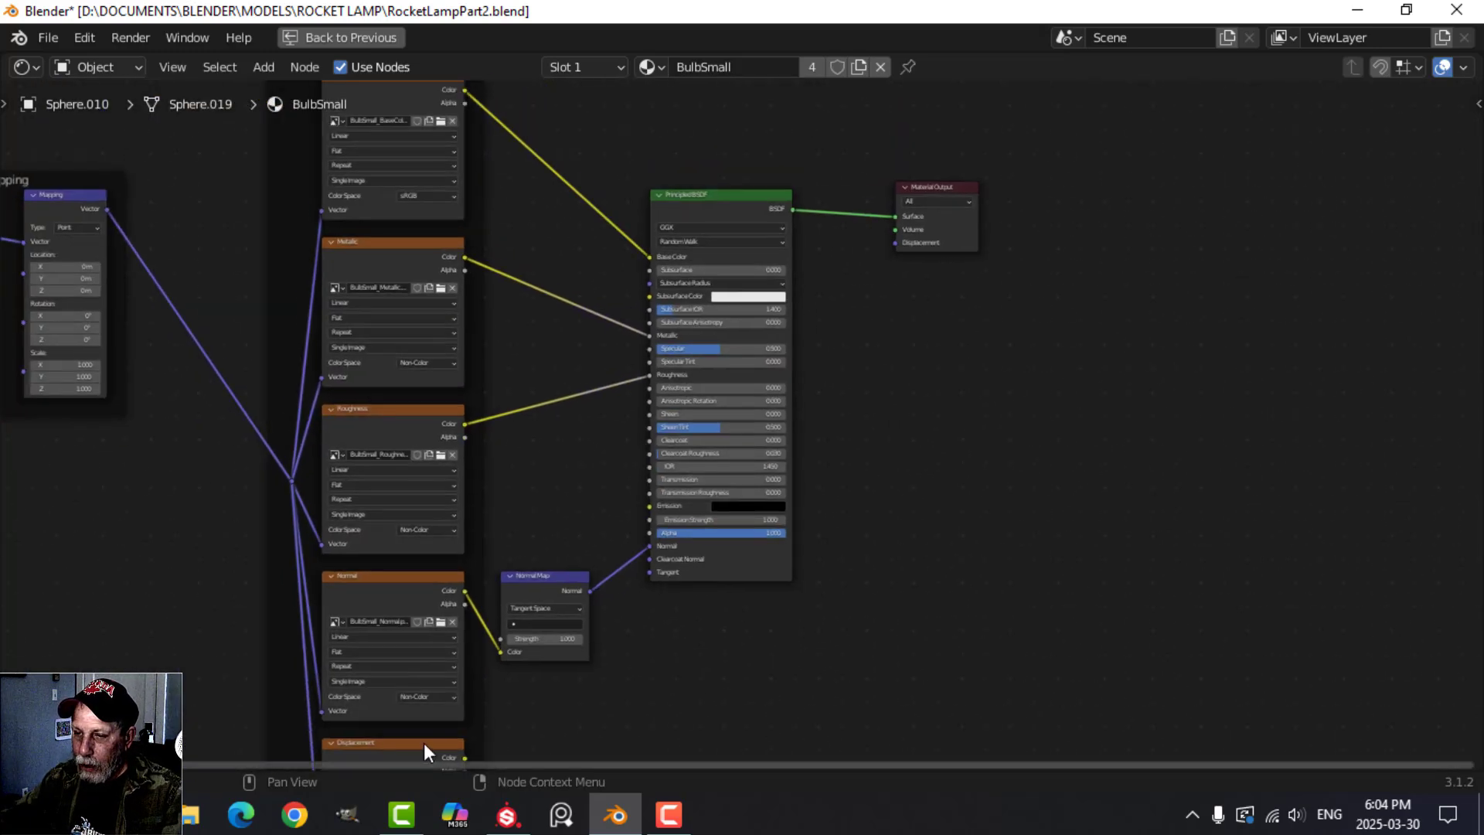
drag(423, 744, 745, 163)
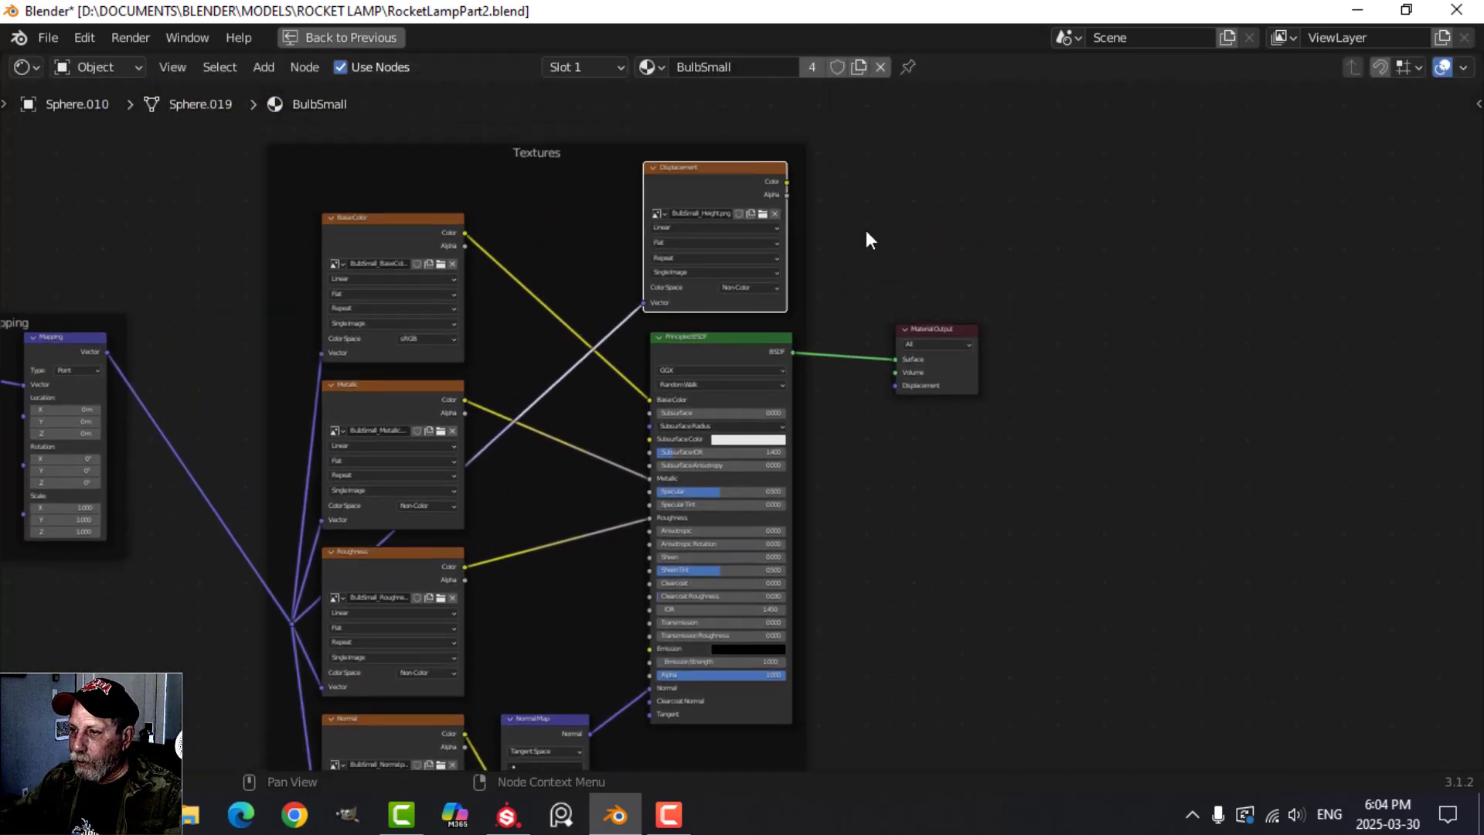
Move the Material Output farther from the Principled BSDF and insert a Mix Shader on the BulbSmall material's main link.
drag(939, 332, 1328, 324)
middle_drag(1243, 370, 991, 402)
key(shift+a)
mouse_move(951, 409)
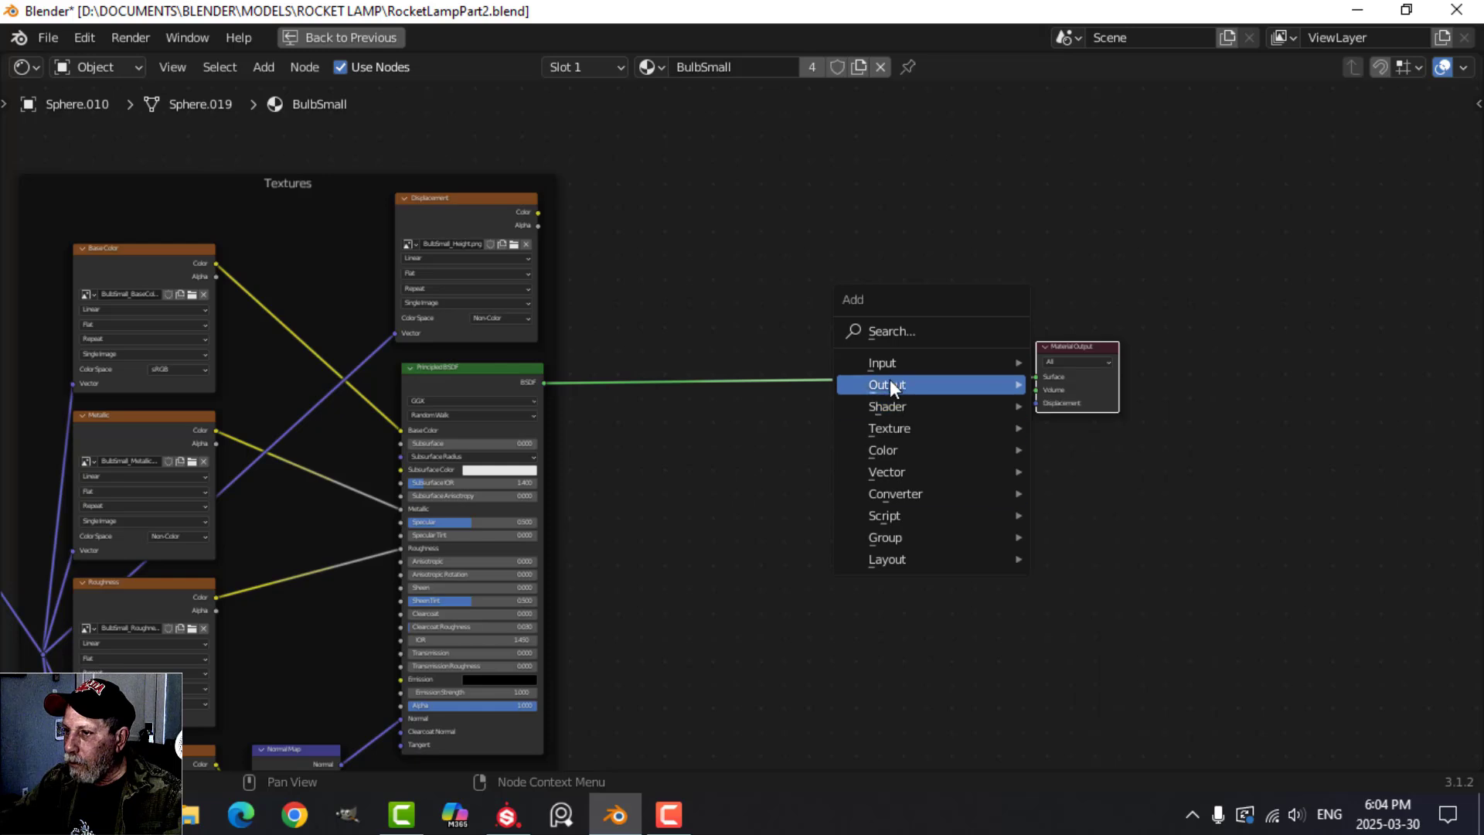
mouse_move(923, 462)
mouse_move(902, 410)
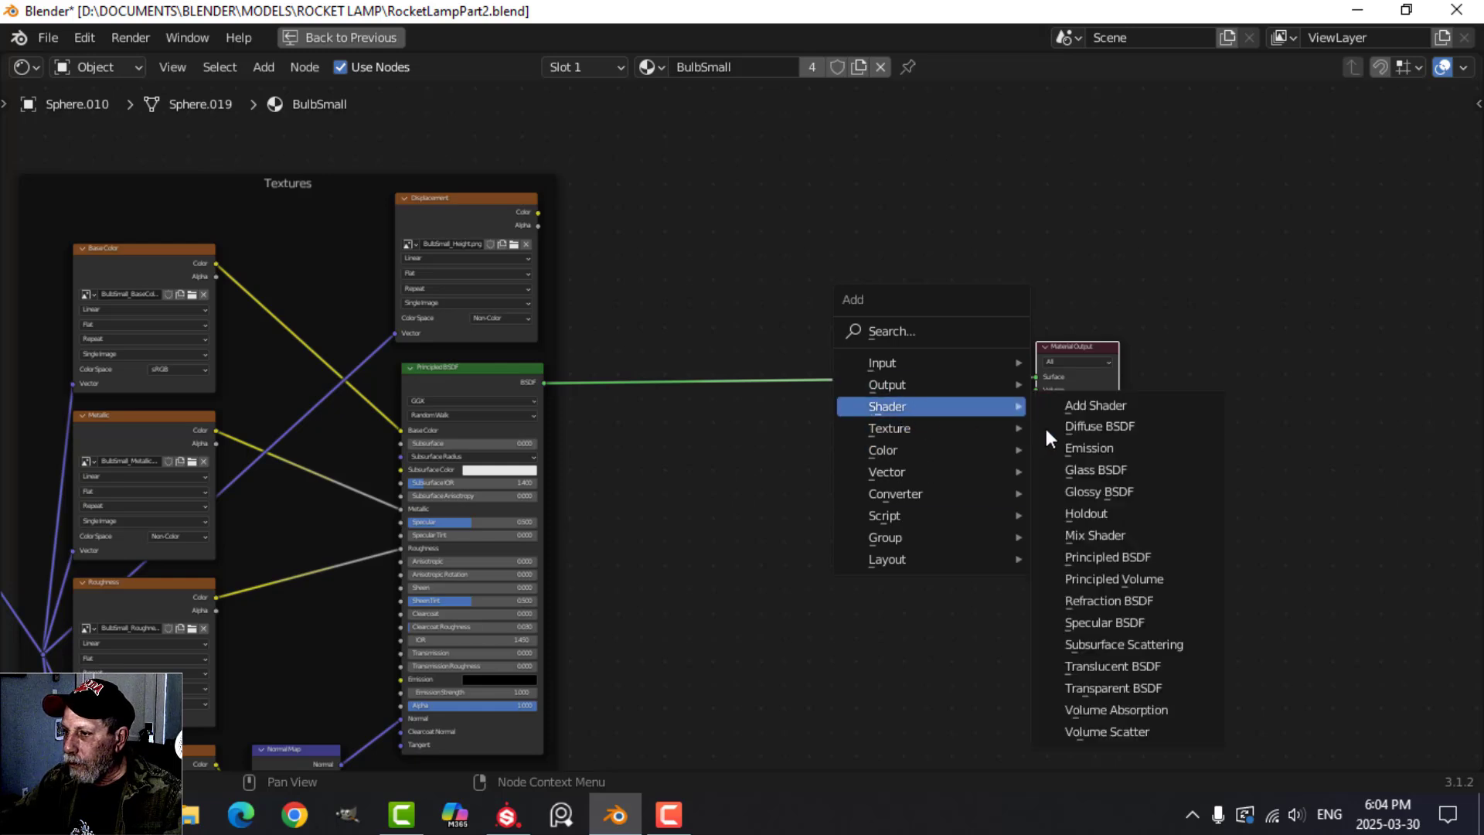
click(1082, 531)
click(883, 343)
Add a Transparent BSDF below the main link of the BulbSmall material and connect it to the Mix Shader's second Shader input.
scroll(810, 516, up, 1)
key(shift+a)
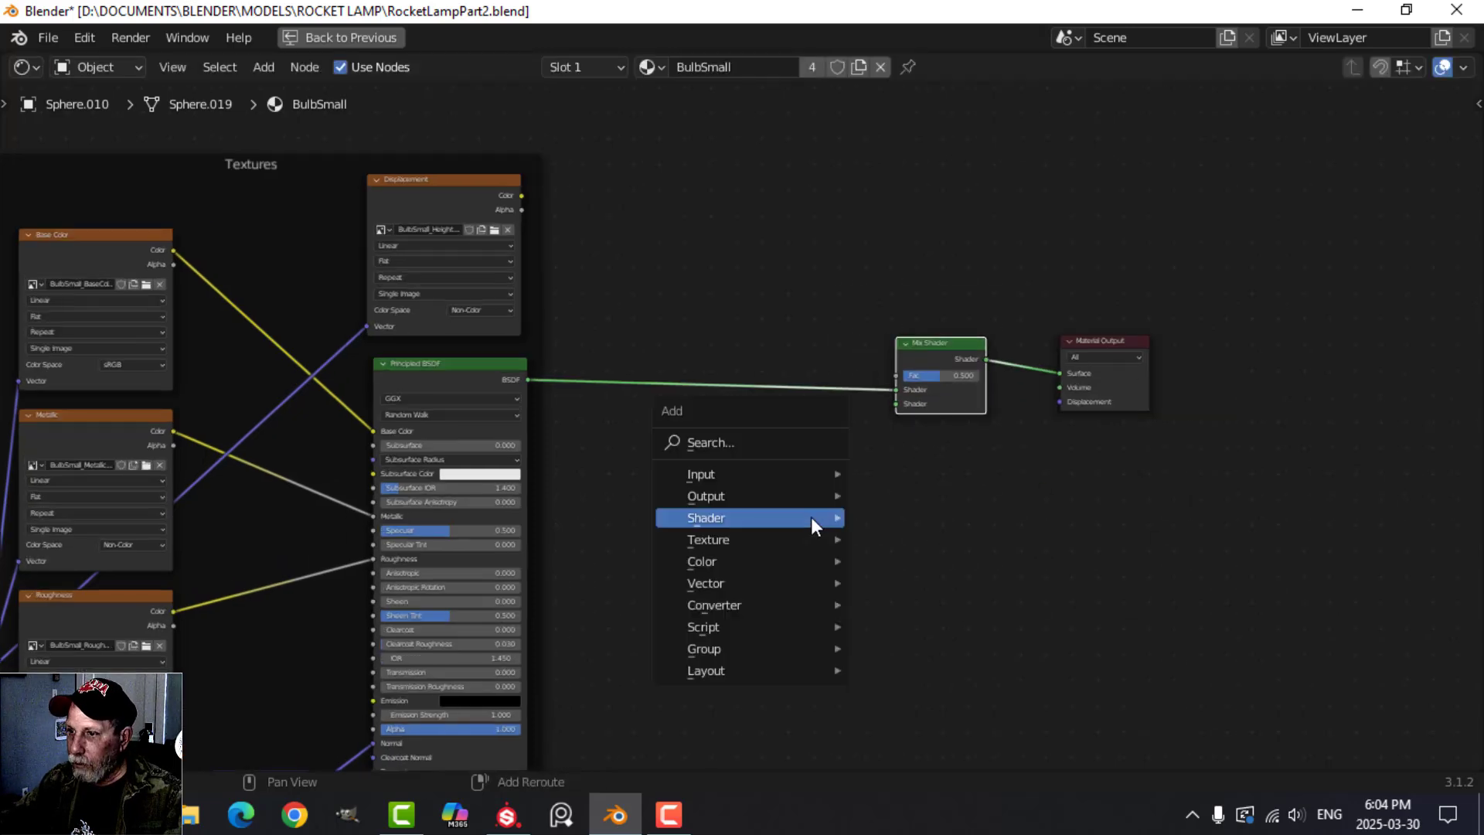
mouse_move(754, 517)
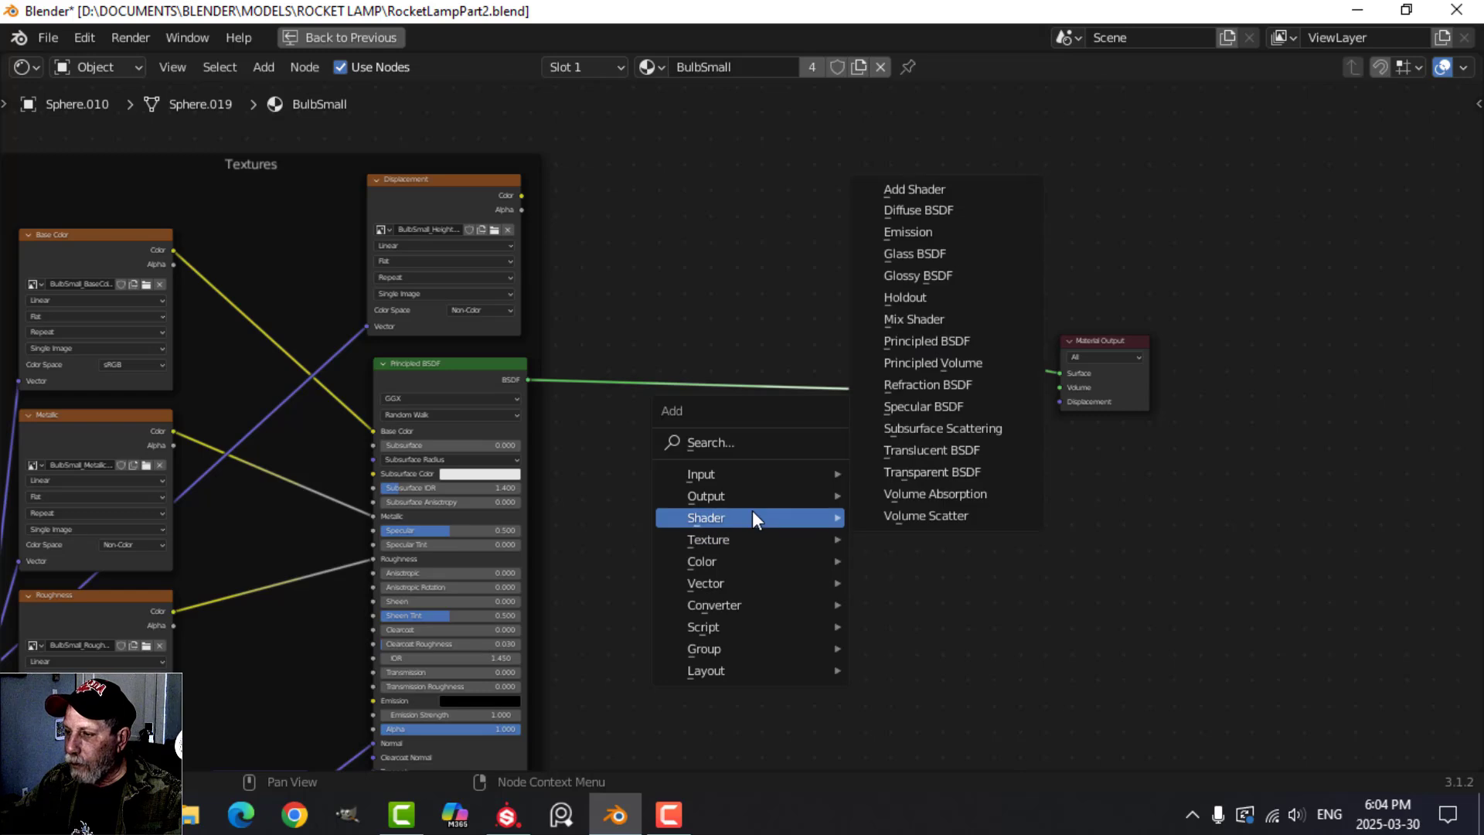
click(929, 471)
click(736, 466)
scroll(738, 463, up, 1)
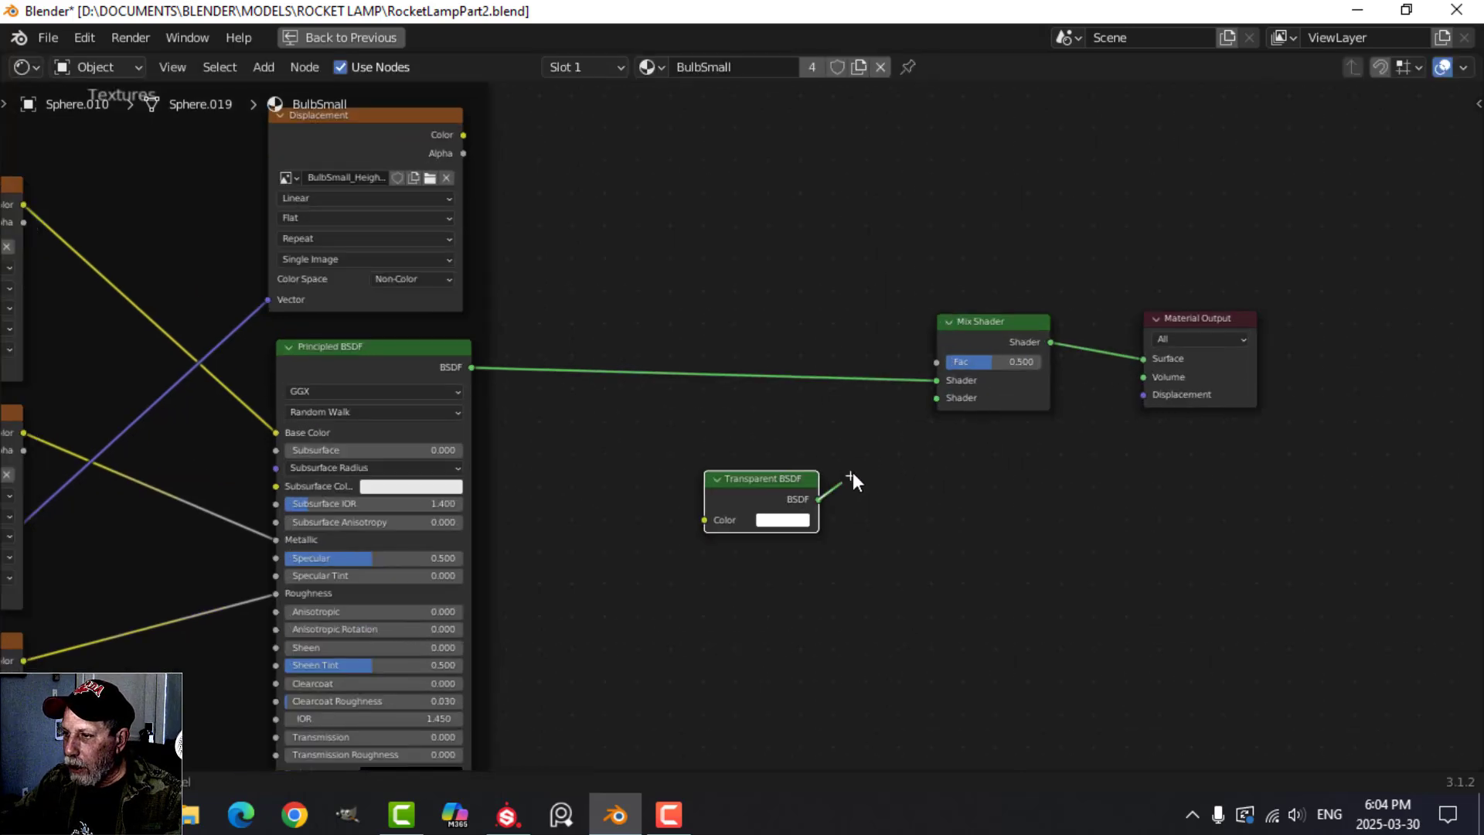
Set the moved Displacement texture's color space to sRGB and load BulbSmall_Opacity.png into it.
middle_drag(473, 275, 541, 381)
click(479, 384)
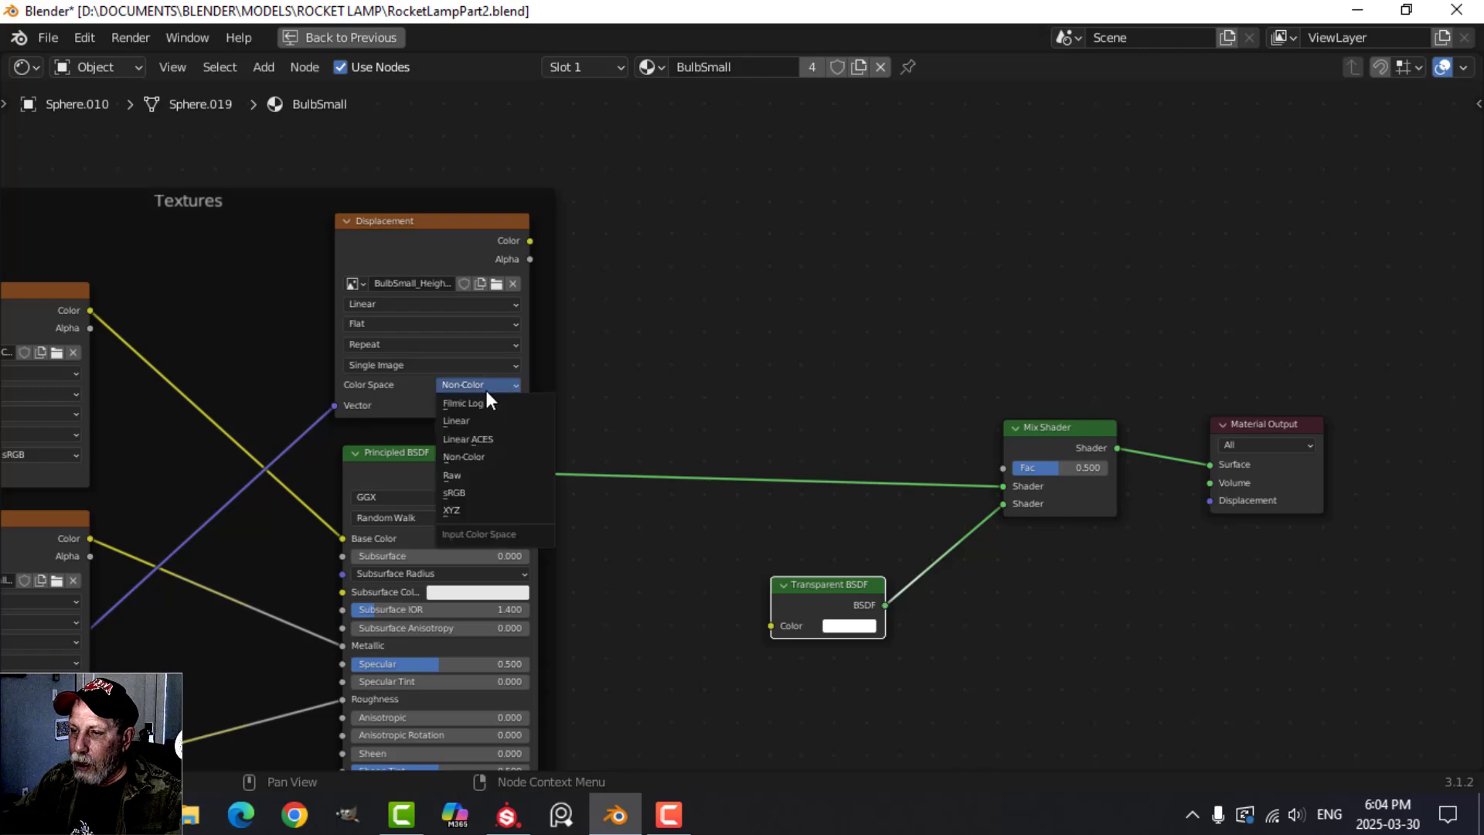
click(473, 491)
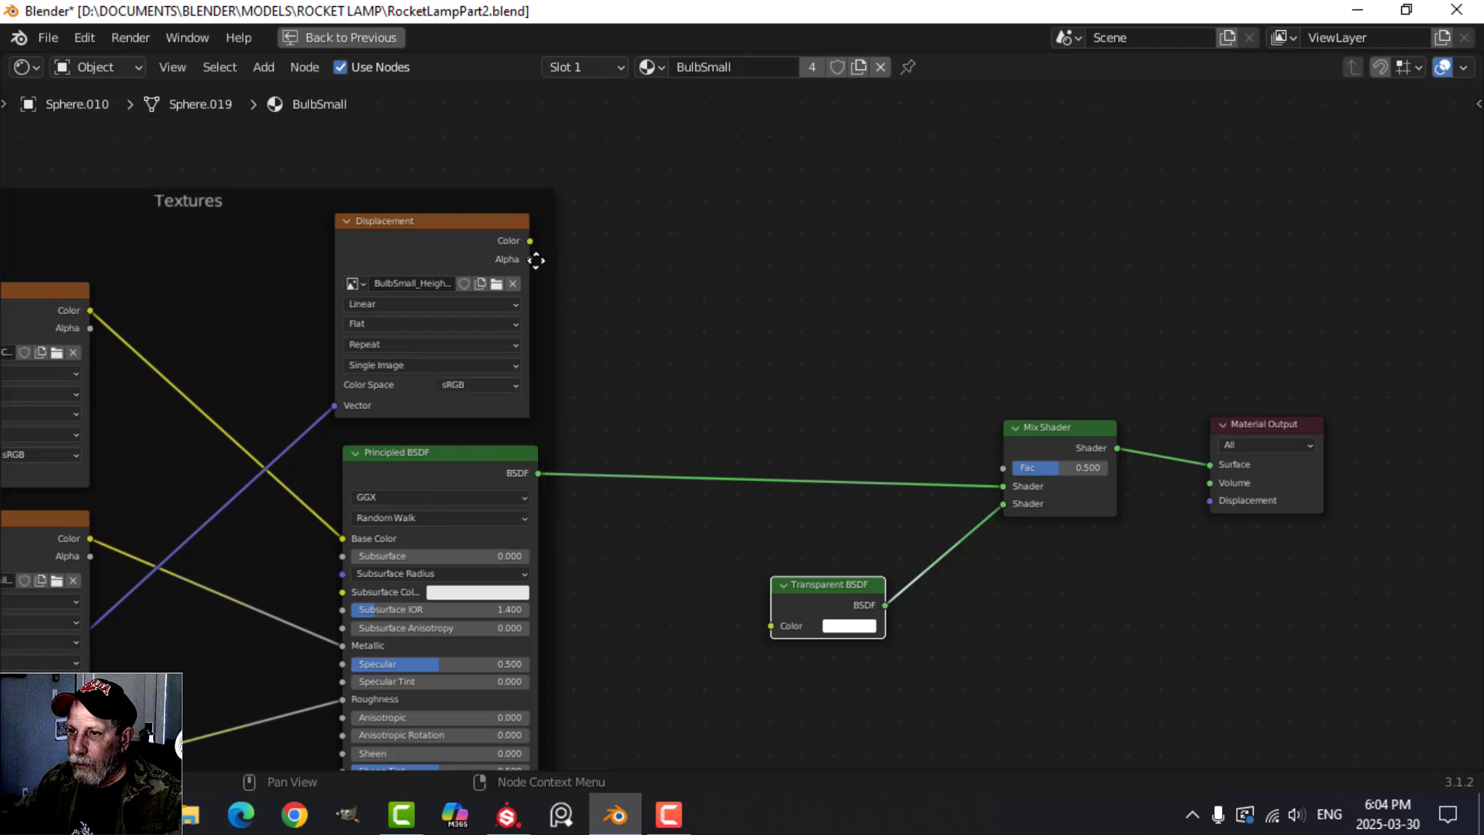
click(496, 284)
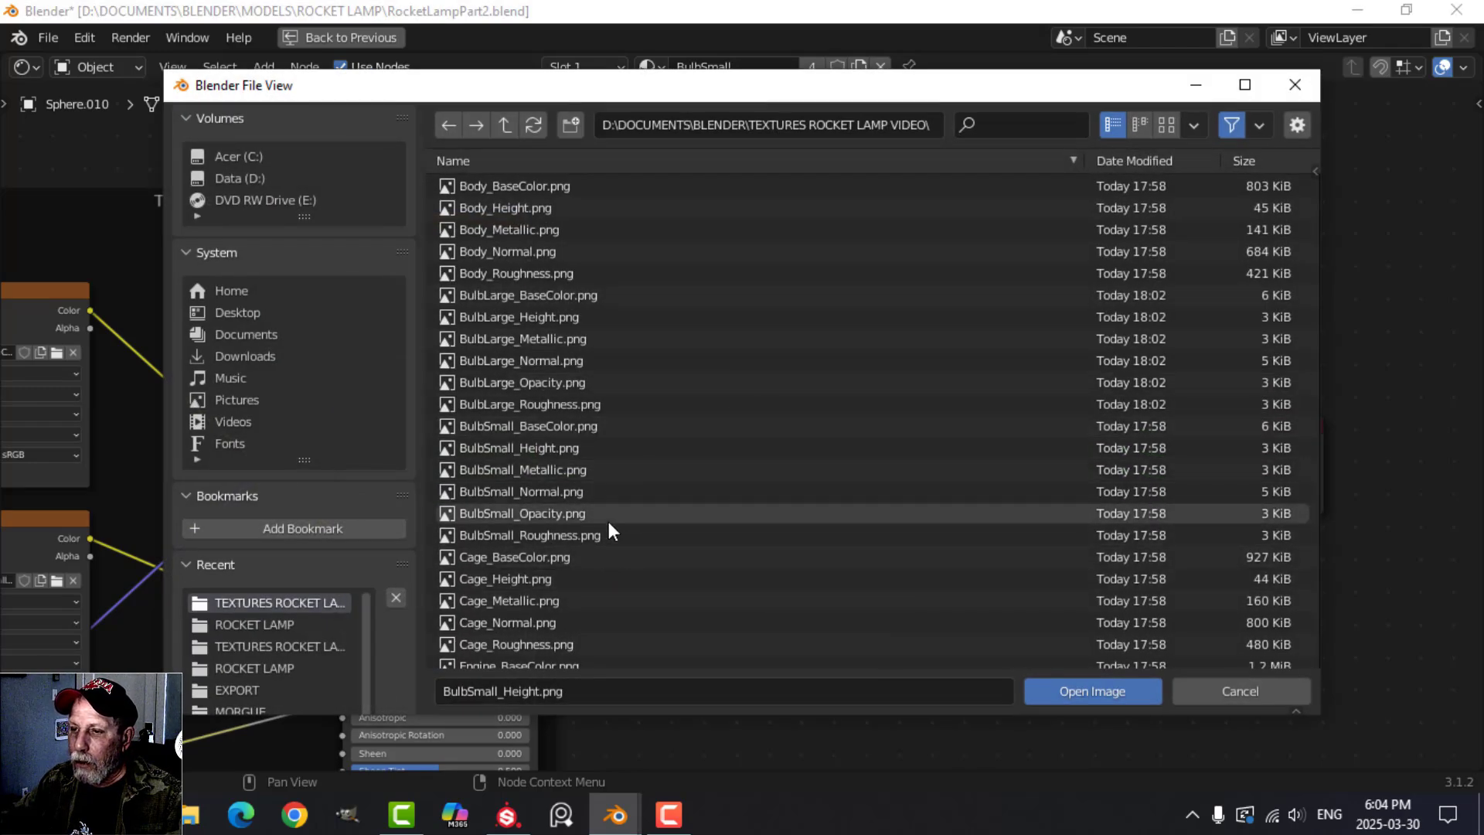
click(527, 514)
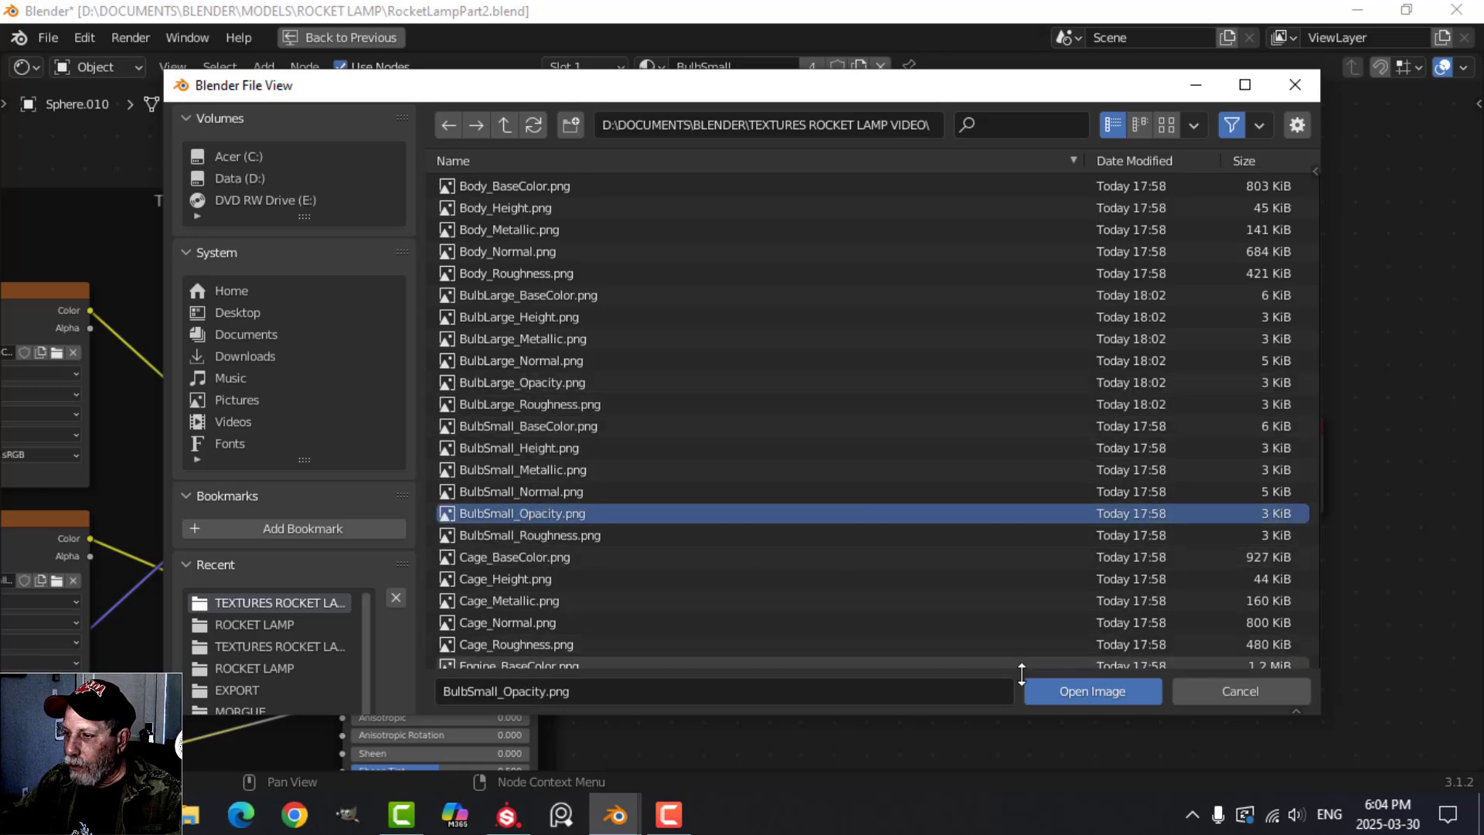
click(1092, 691)
Connect the small bulb opacity texture's Color output to the Mix Shader's Fac, restore the full layout, and deselect everything.
drag(530, 241, 1002, 469)
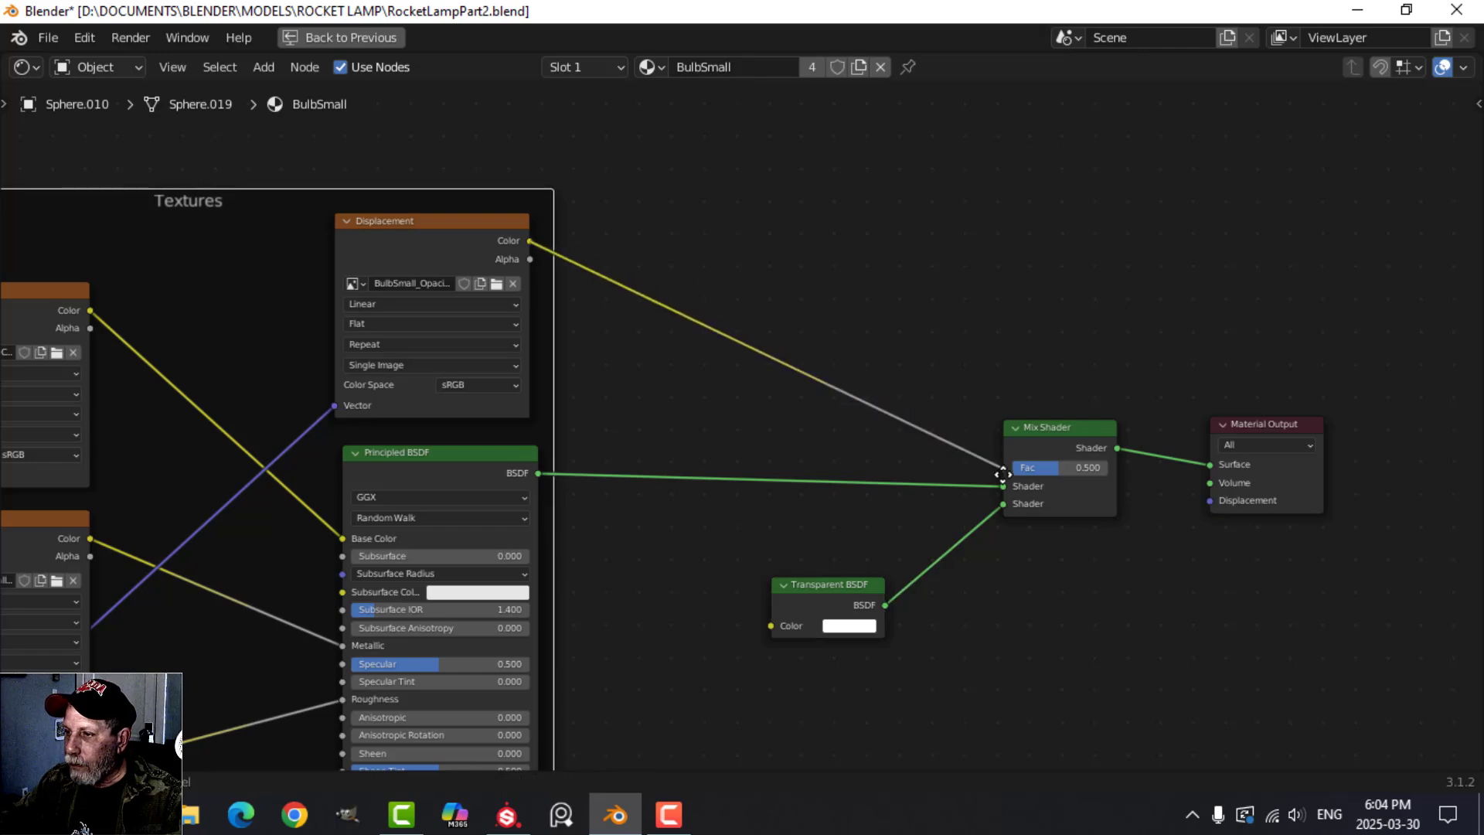
click(381, 39)
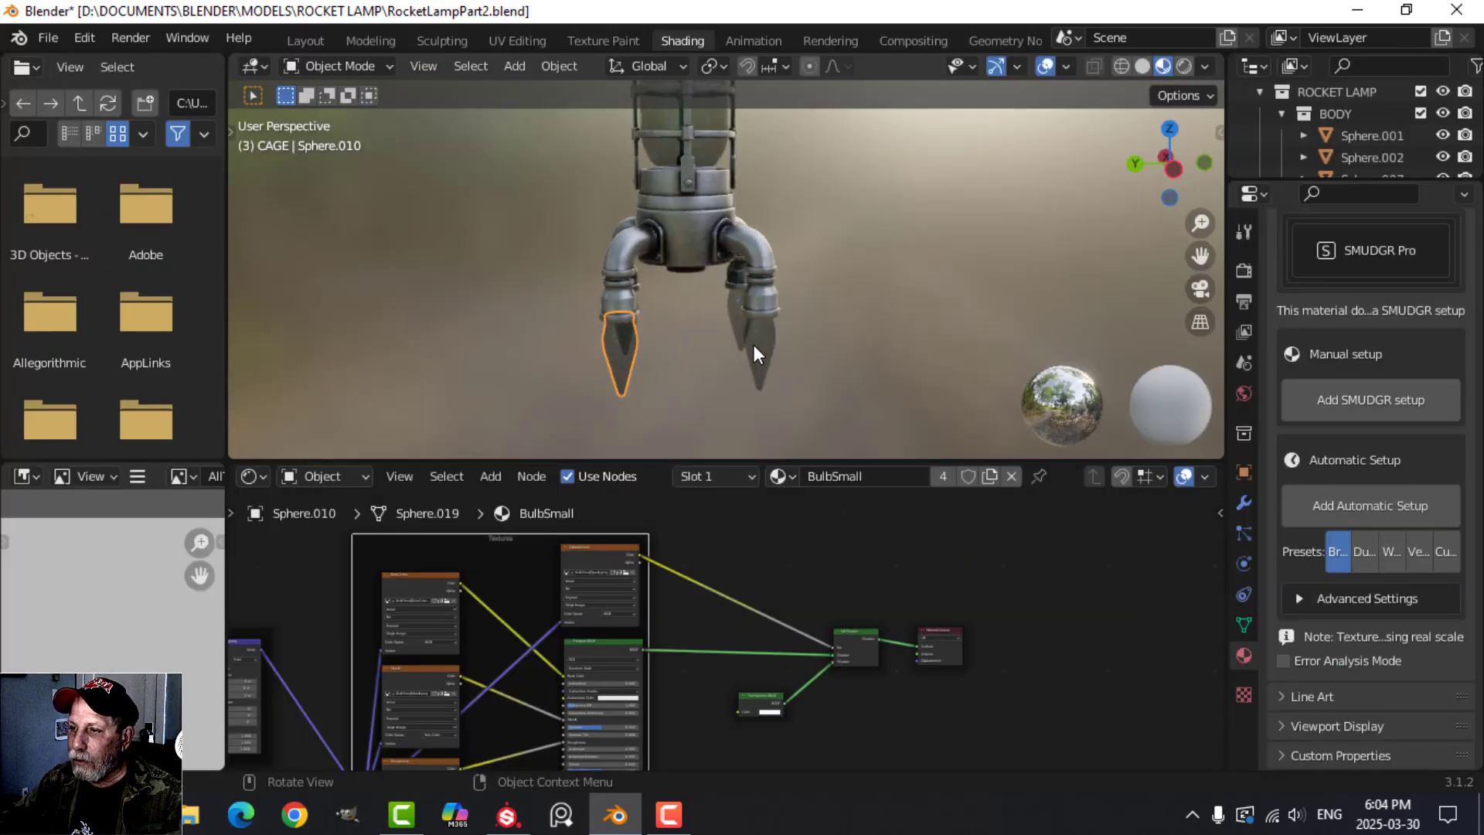
scroll(804, 369, up, 4)
key(alt+a)
shift+middle_drag(767, 411, 751, 271)
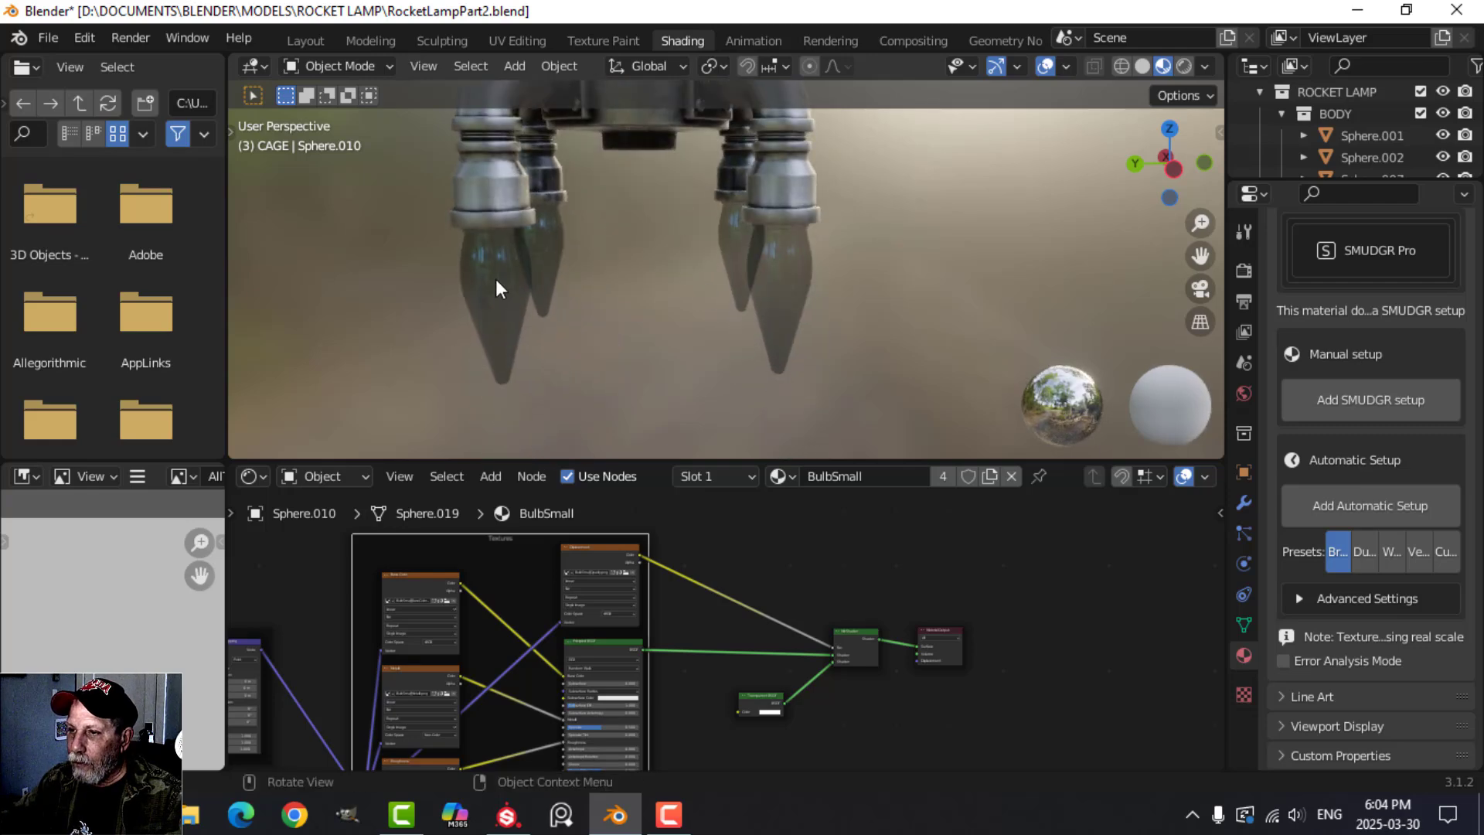
scroll(696, 286, down, 6)
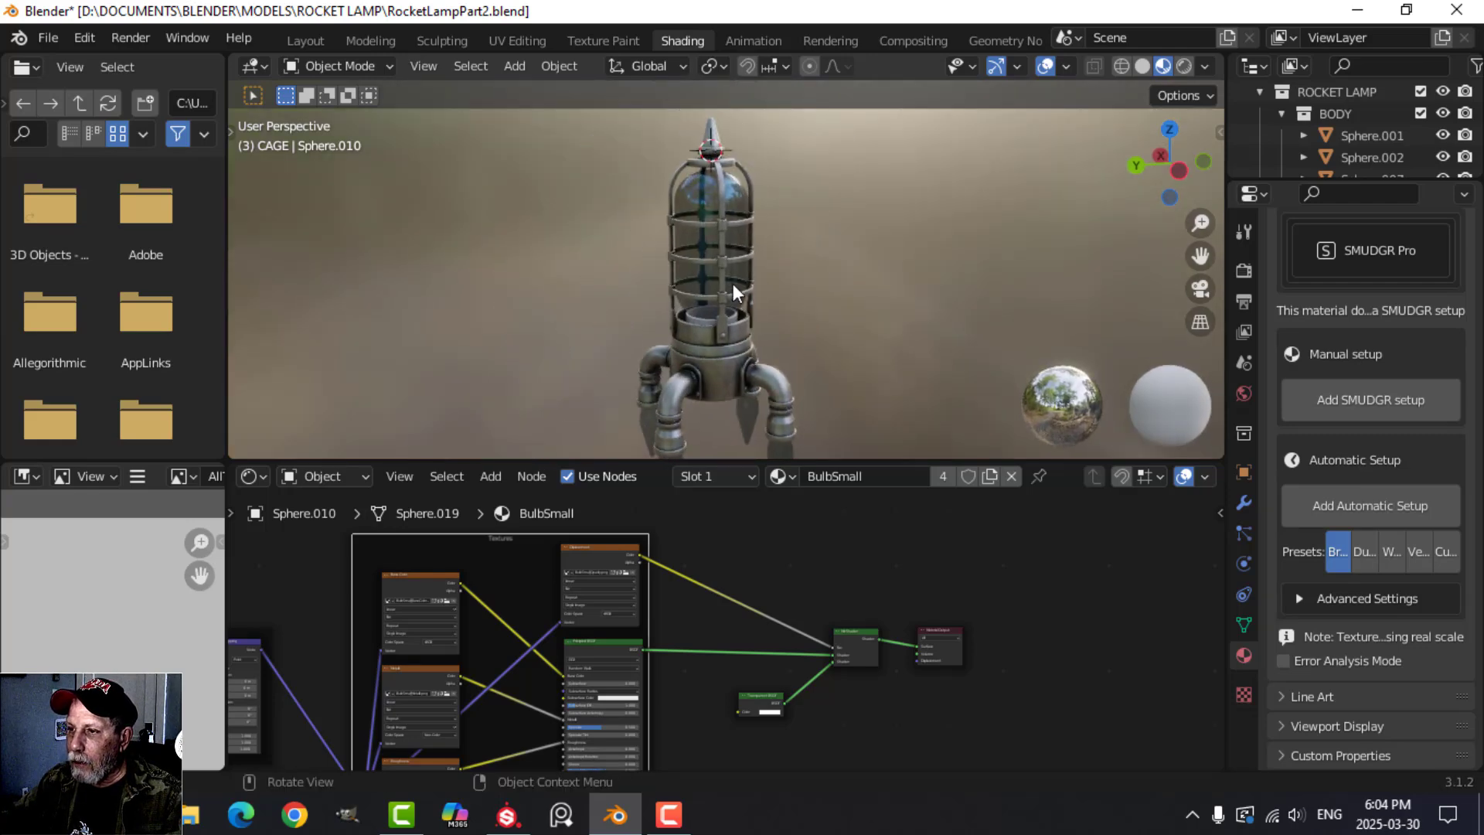
Select the large bulb and load BulbLarge_Opacity.png into its Opacity image texture node.
click(698, 203)
middle_drag(768, 618, 675, 486)
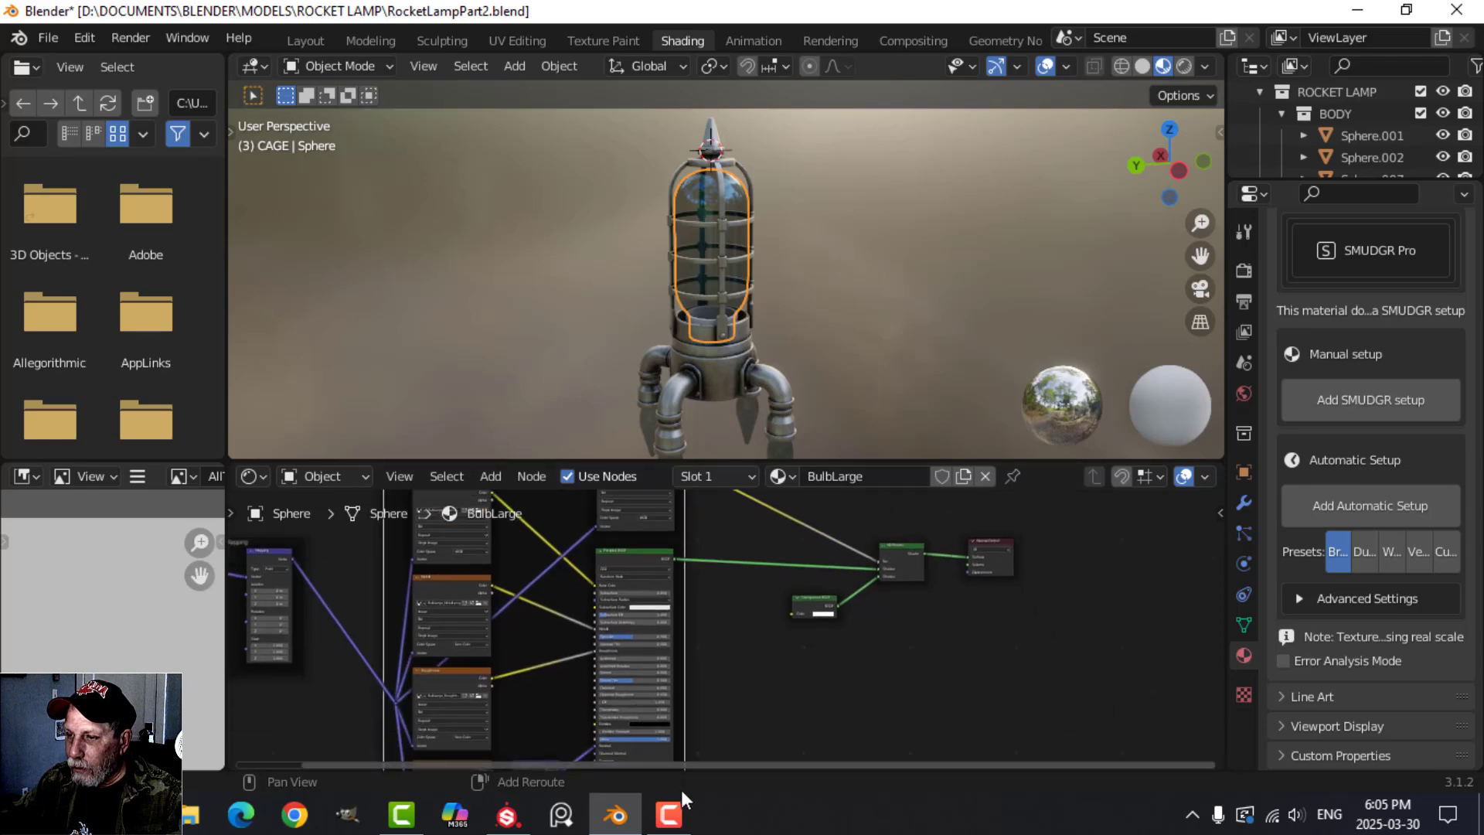
middle_drag(690, 604, 796, 538)
scroll(801, 674, up, 5)
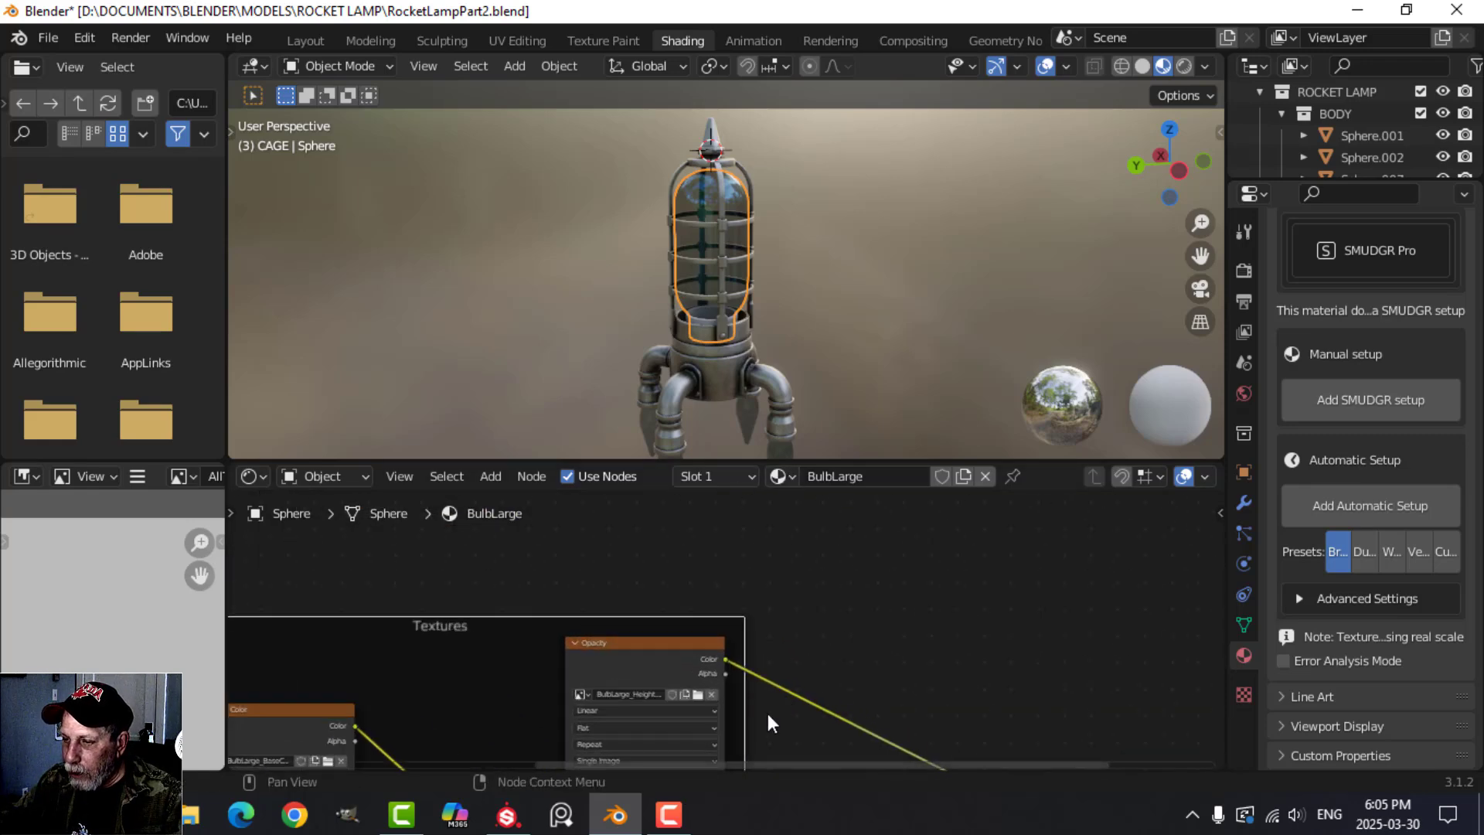
click(687, 575)
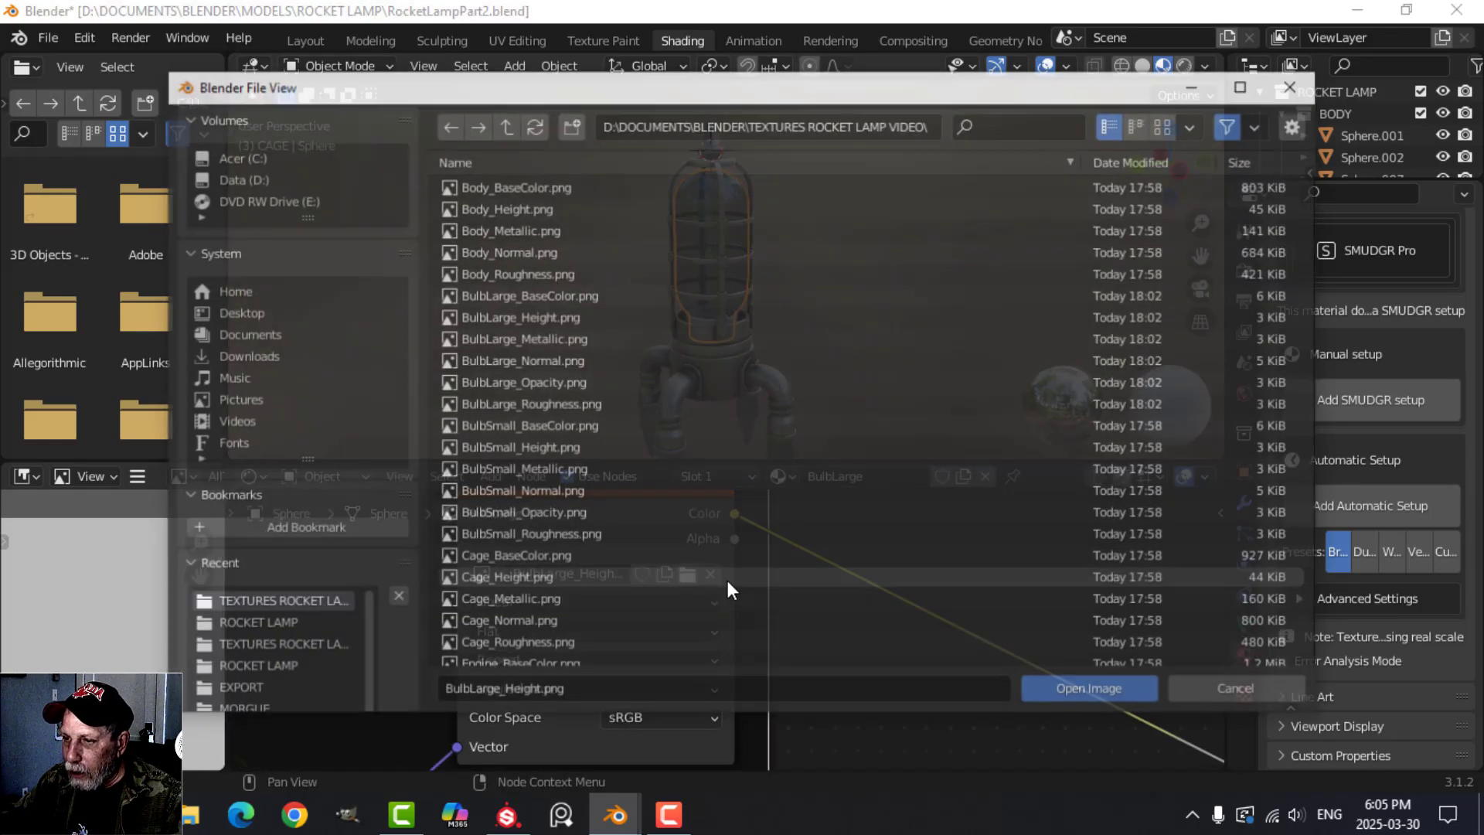
click(526, 381)
click(1047, 690)
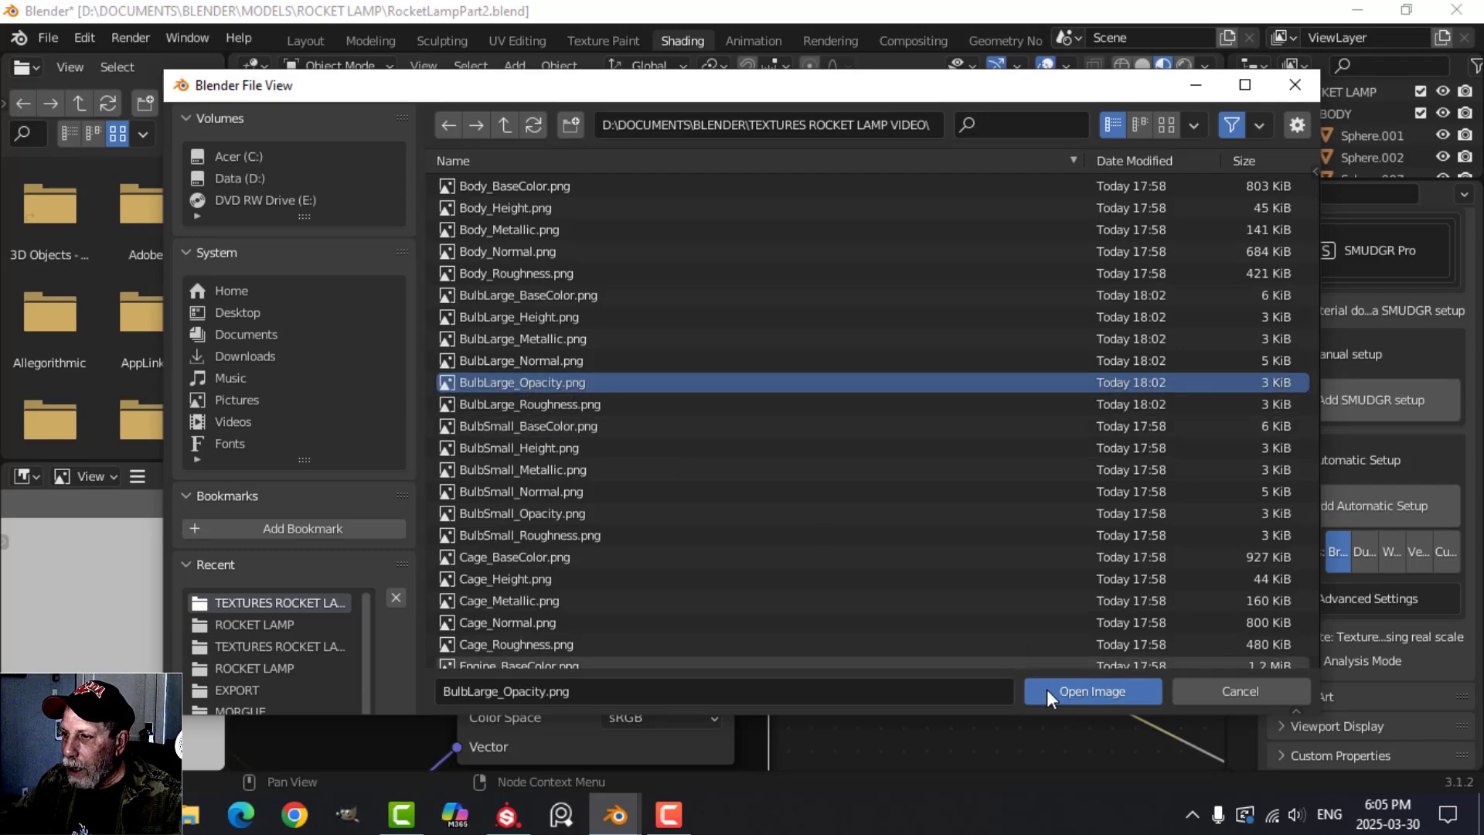
Switch to the Layout workspace and inspect the textured lamp and its transparent glass from several angles.
click(306, 41)
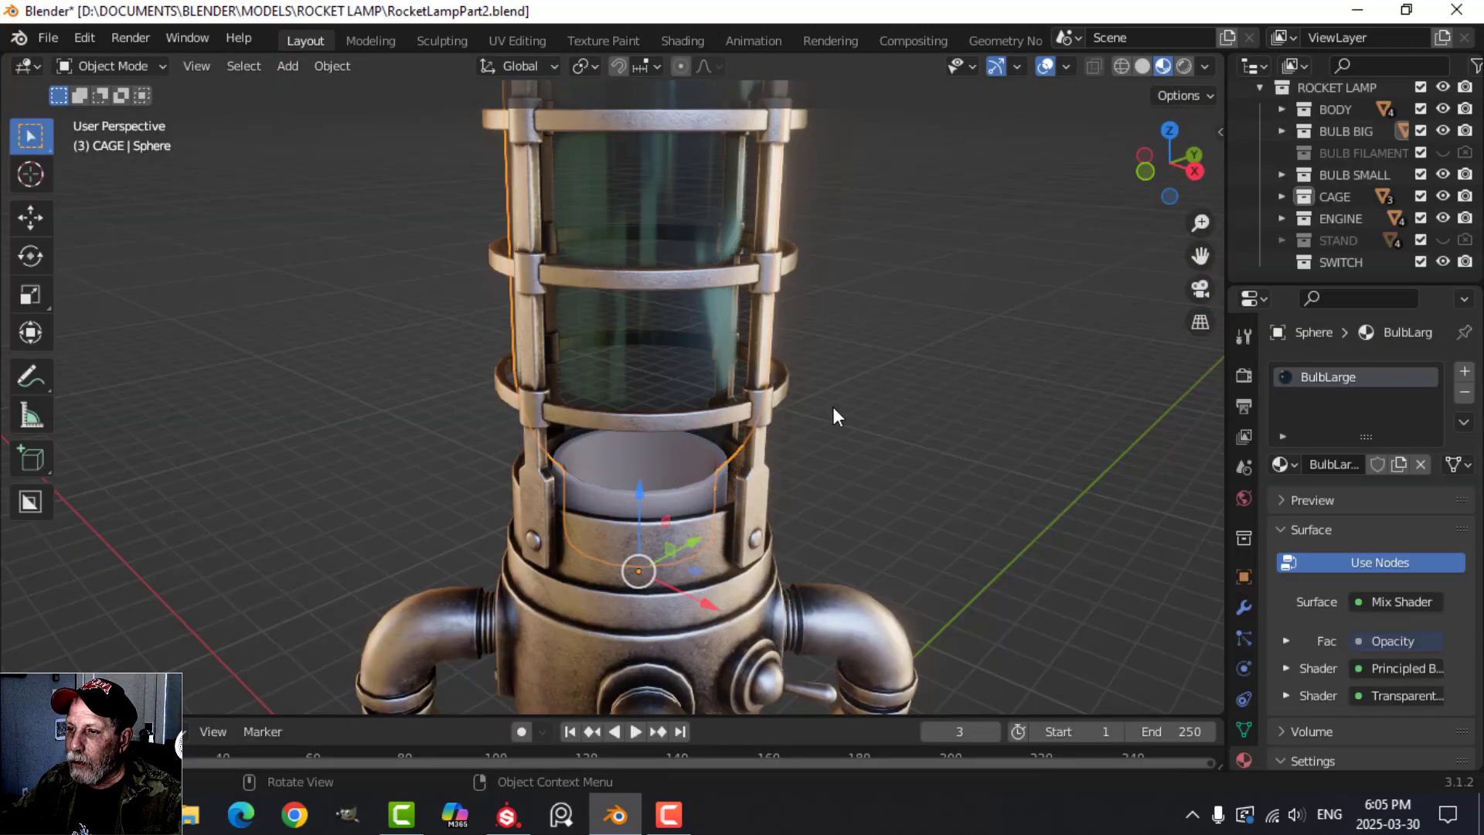
scroll(833, 406, down, 5)
mouse_move(800, 433)
middle_down()
mouse_move(757, 438)
mouse_move(708, 402)
mouse_move(790, 420)
middle_up()
scroll(719, 392, up, 3)
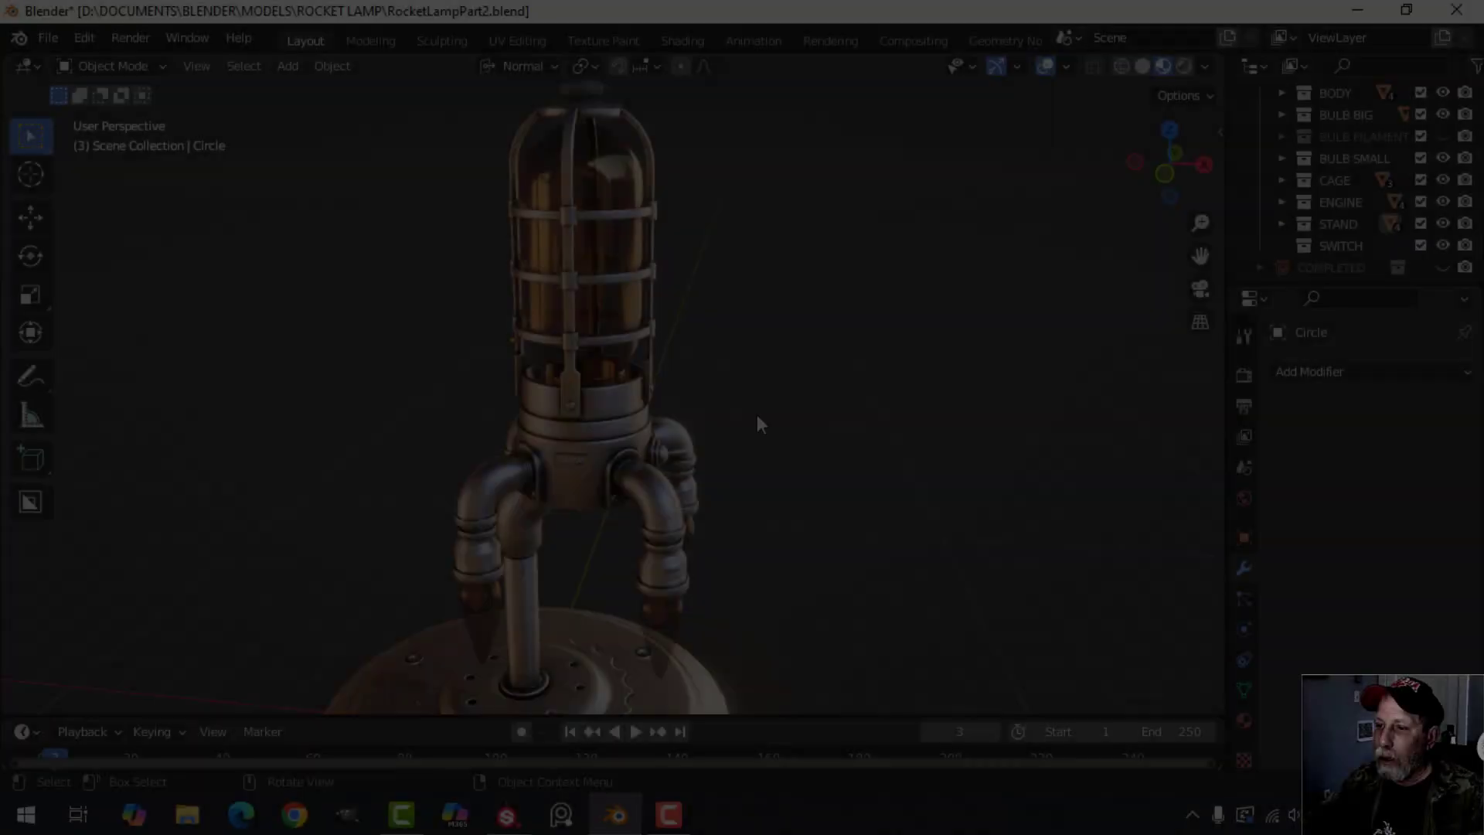
middle_drag(758, 414, 711, 403)
scroll(815, 443, up, 3)
middle_drag(625, 391, 897, 399)
scroll(667, 397, down, 2)
scroll(618, 378, up, 1)
scroll(657, 366, up, 2)
scroll(699, 352, down, 3)
scroll(789, 431, down, 3)
mouse_move(771, 423)
shift+middle_down()
mouse_move(798, 359)
mouse_move(790, 403)
shift+middle_up()
scroll(773, 511, up, 3)
Examine the textured stand base, its pole and the small glass bulbs up close and from around the lamp.
scroll(728, 511, up, 2)
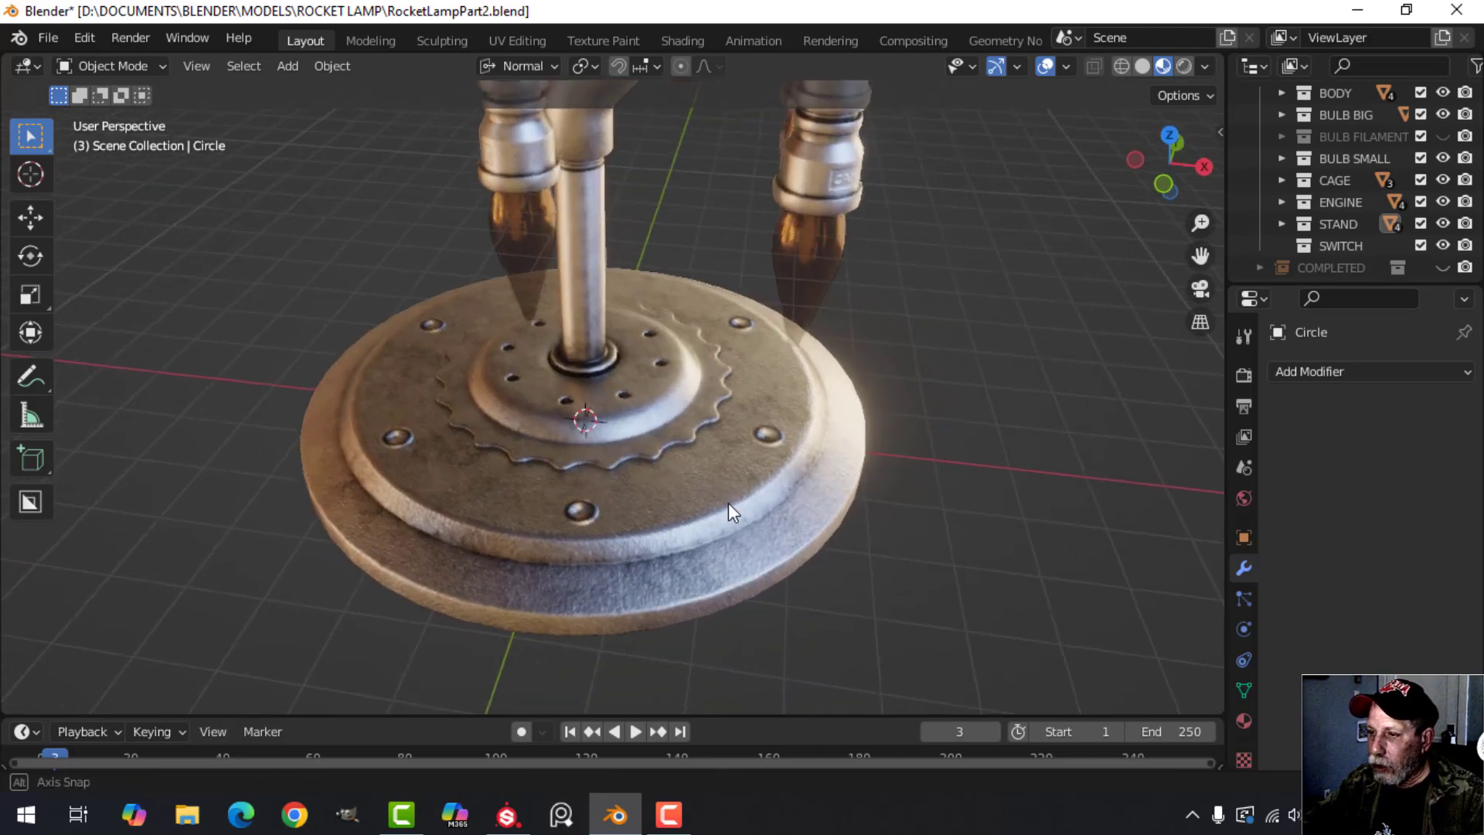
scroll(734, 502, up, 1)
scroll(711, 494, down, 4)
middle_drag(708, 493, 479, 455)
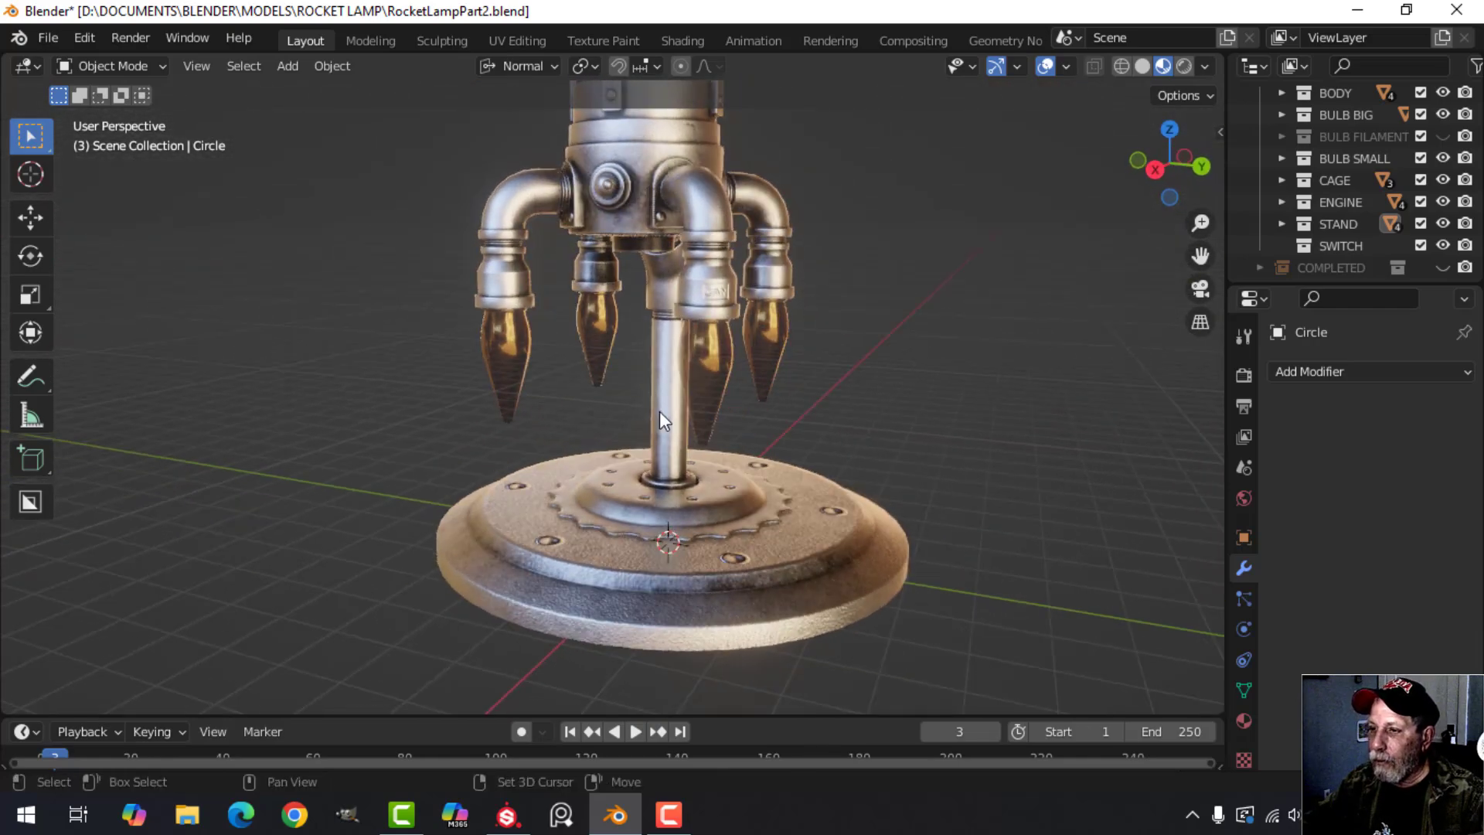
shift+middle_drag(660, 411, 734, 505)
scroll(711, 421, down, 2)
scroll(693, 441, up, 2)
scroll(670, 378, down, 1)
shift+middle_drag(670, 378, 859, 358)
scroll(779, 416, down, 1)
scroll(844, 358, up, 2)
scroll(838, 387, down, 1)
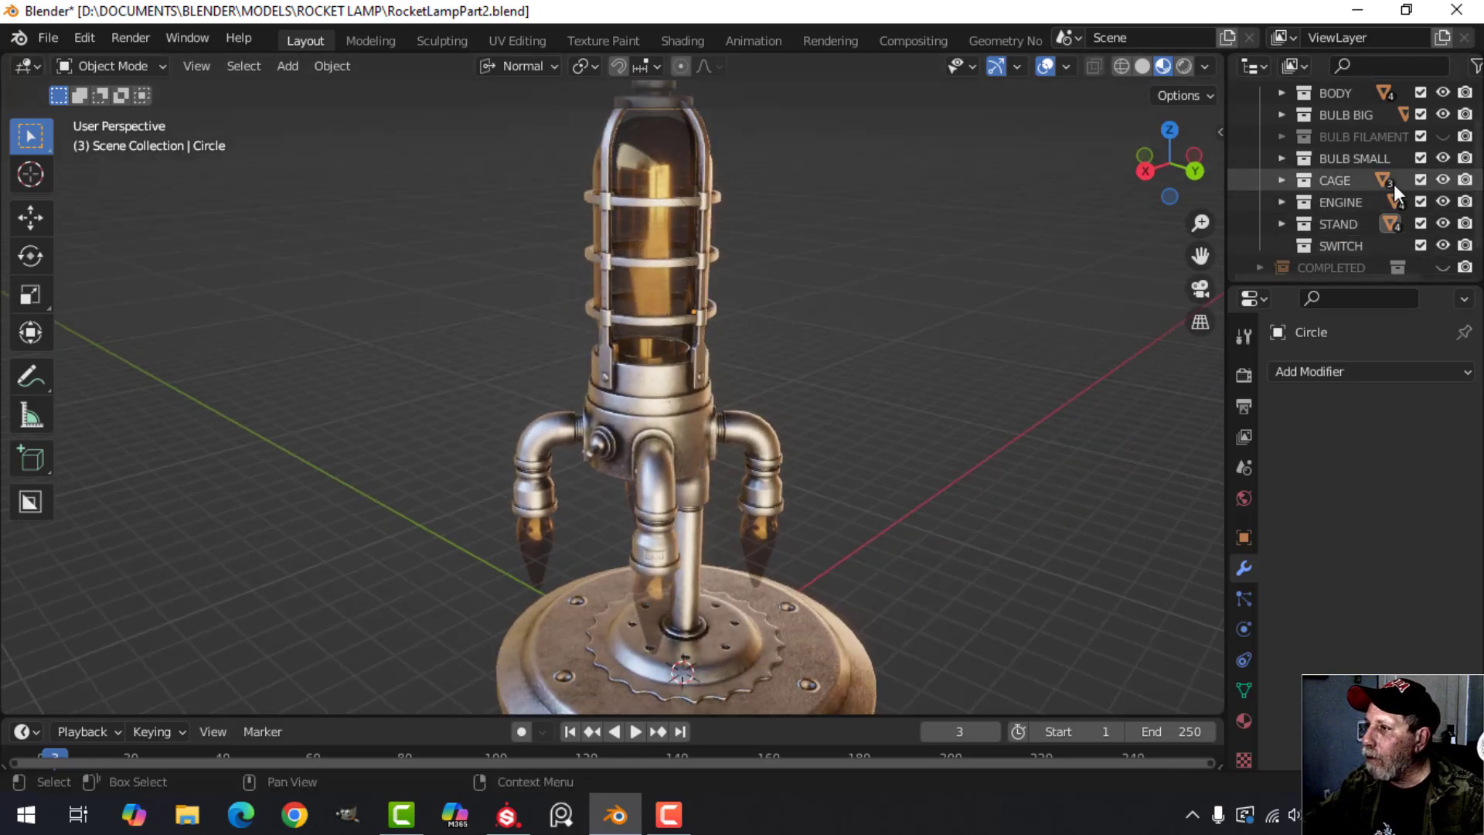
Make the BULB FILAMENT collection visible in the viewport.
click(1443, 136)
scroll(761, 433, down, 1)
scroll(742, 462, up, 3)
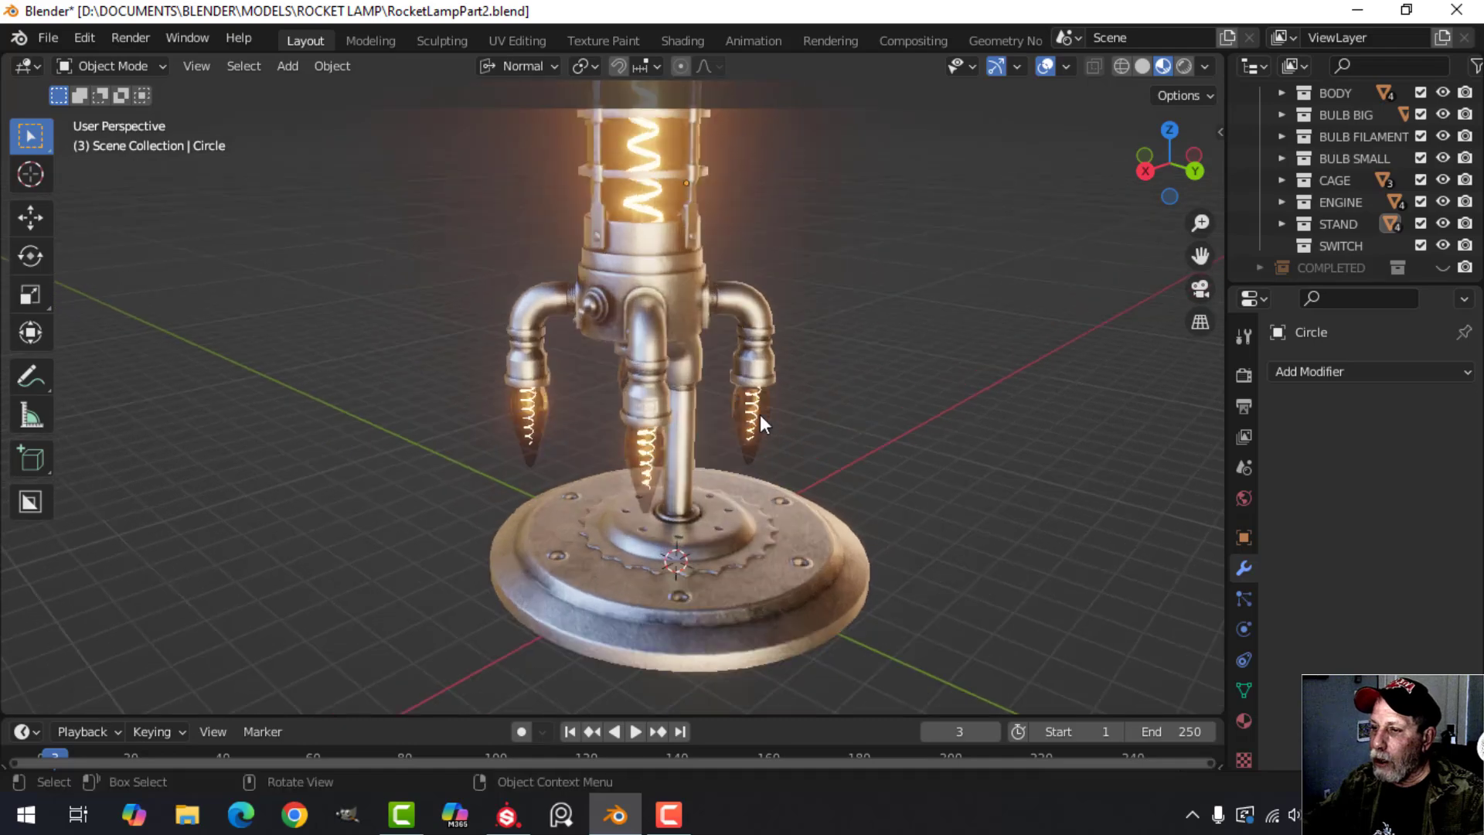
Examine the filaments through the glass of the small bulbs and the large caged bulb.
scroll(719, 414, up, 2)
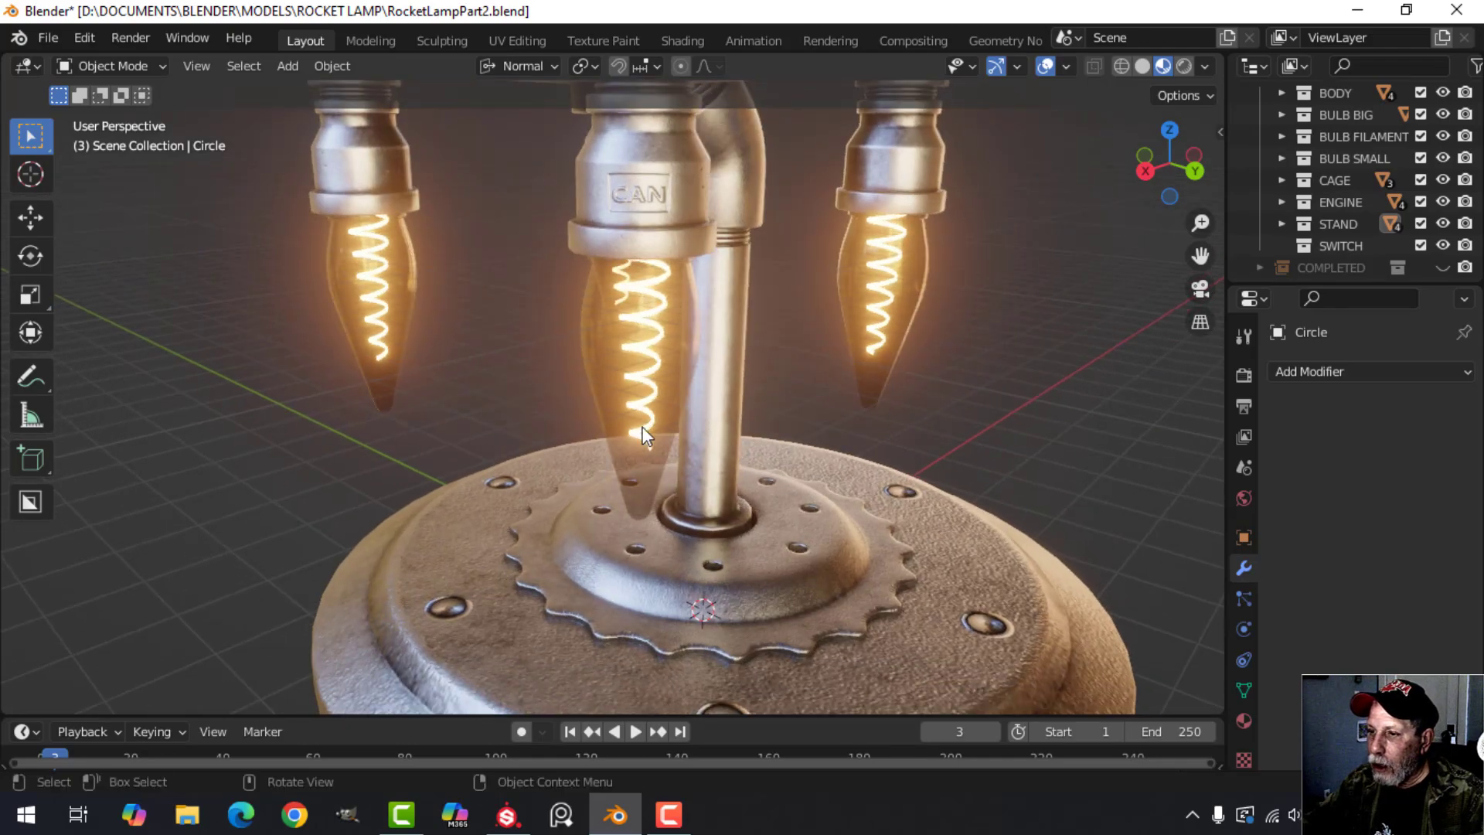
scroll(653, 462, down, 5)
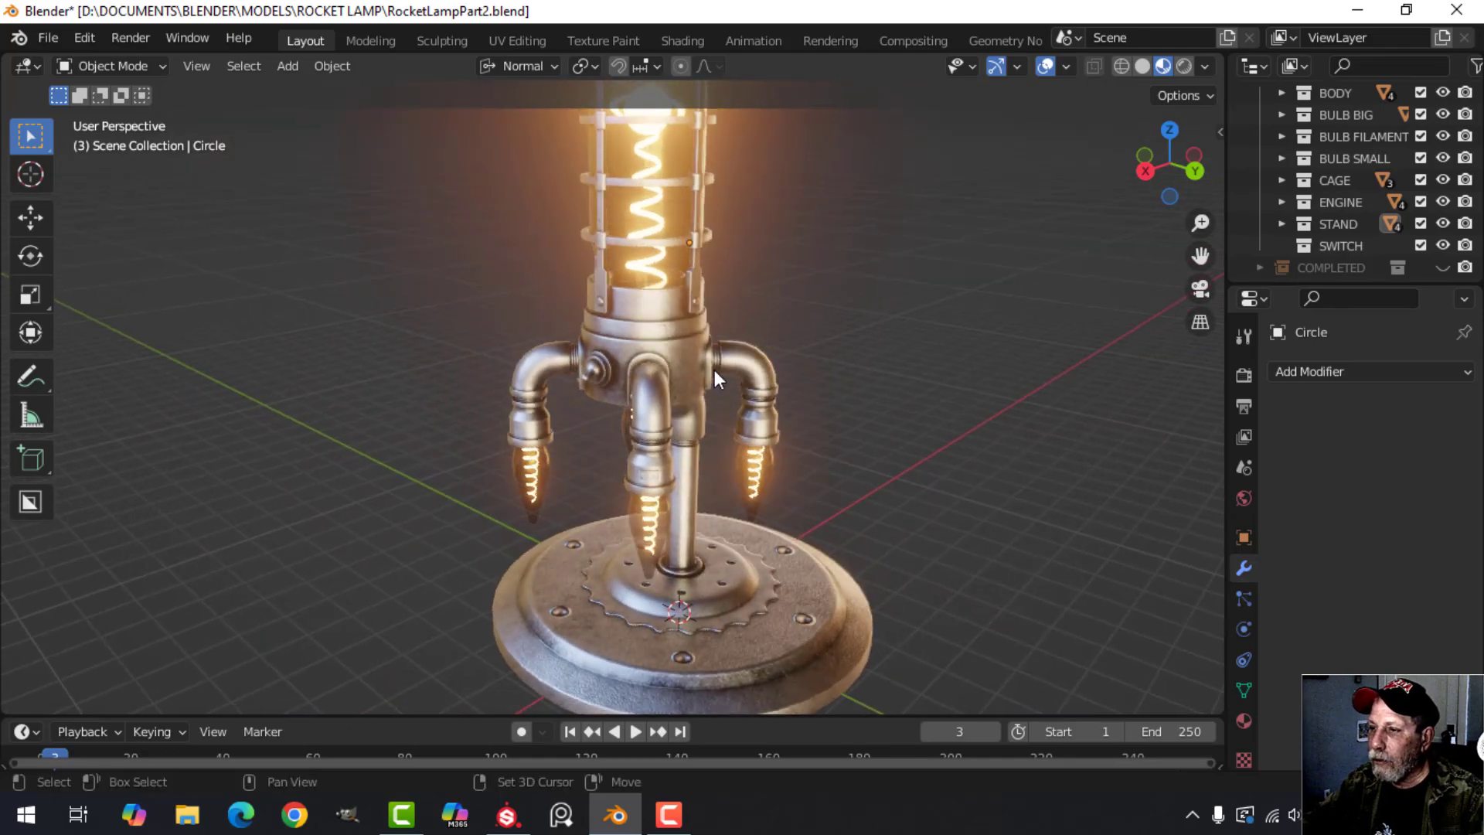
scroll(671, 392, up, 2)
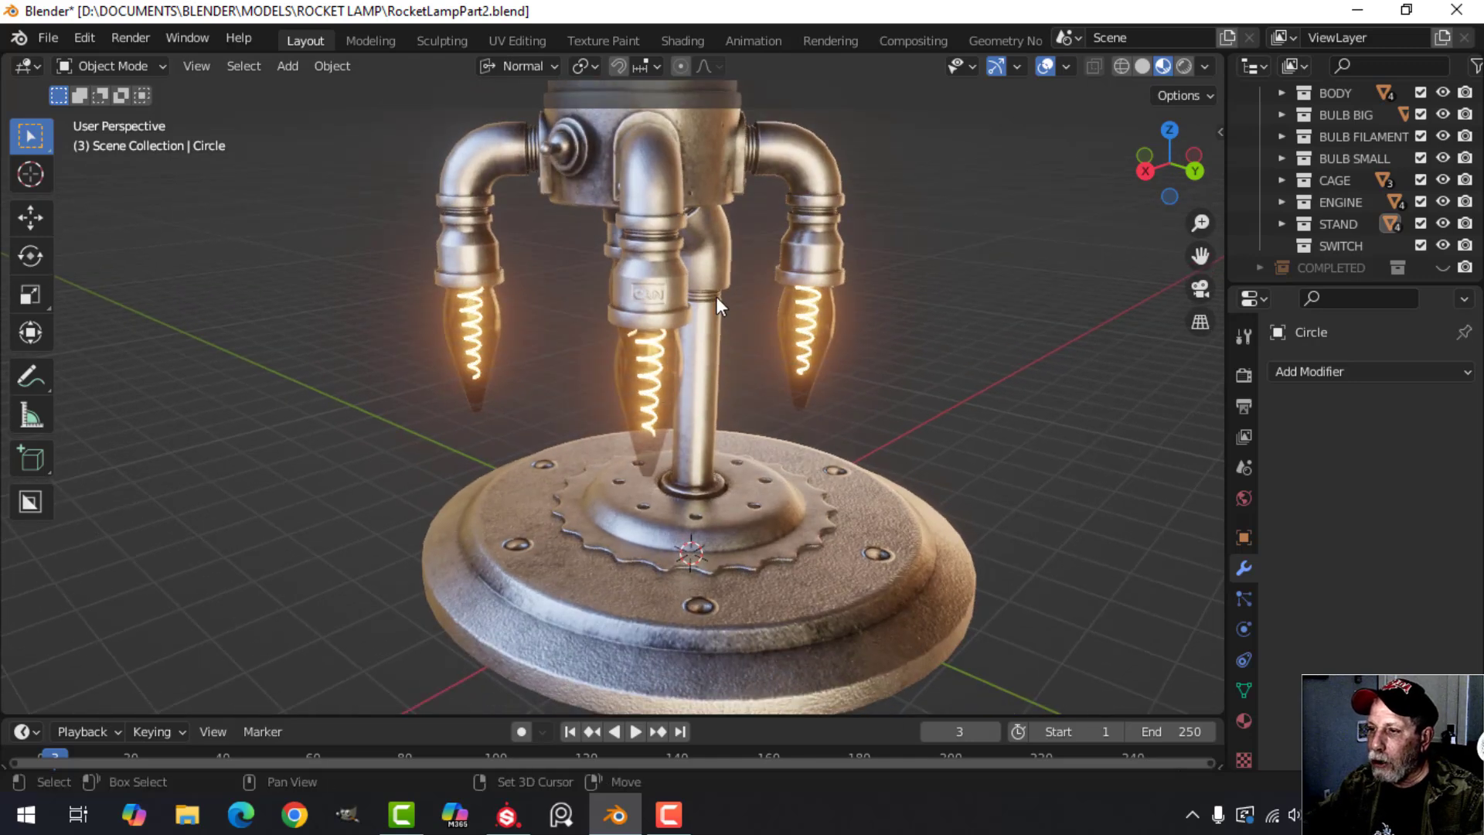
shift+middle_drag(716, 295, 720, 397)
shift+middle_drag(722, 231, 727, 492)
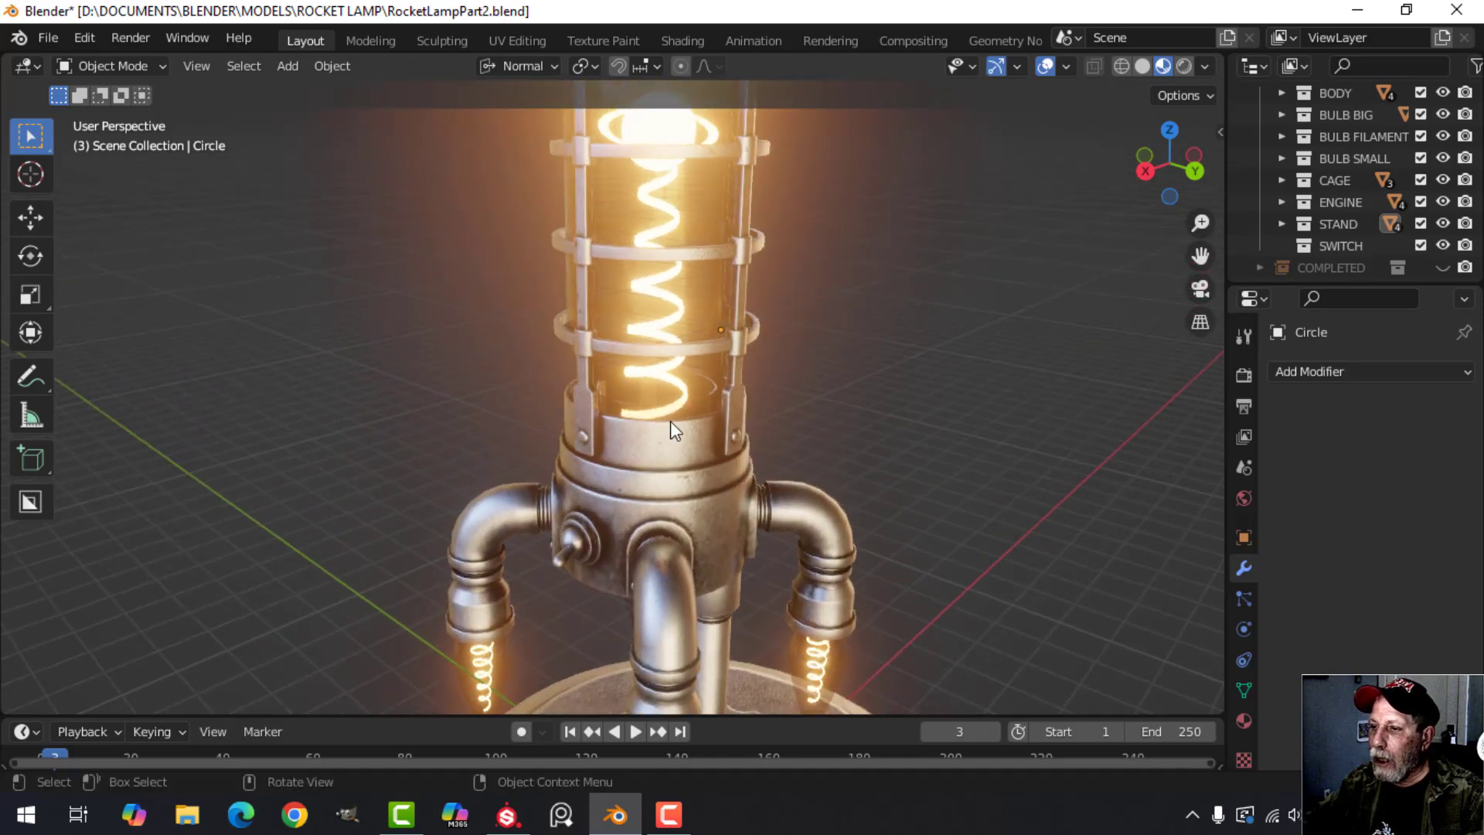
shift+middle_drag(663, 319, 625, 236)
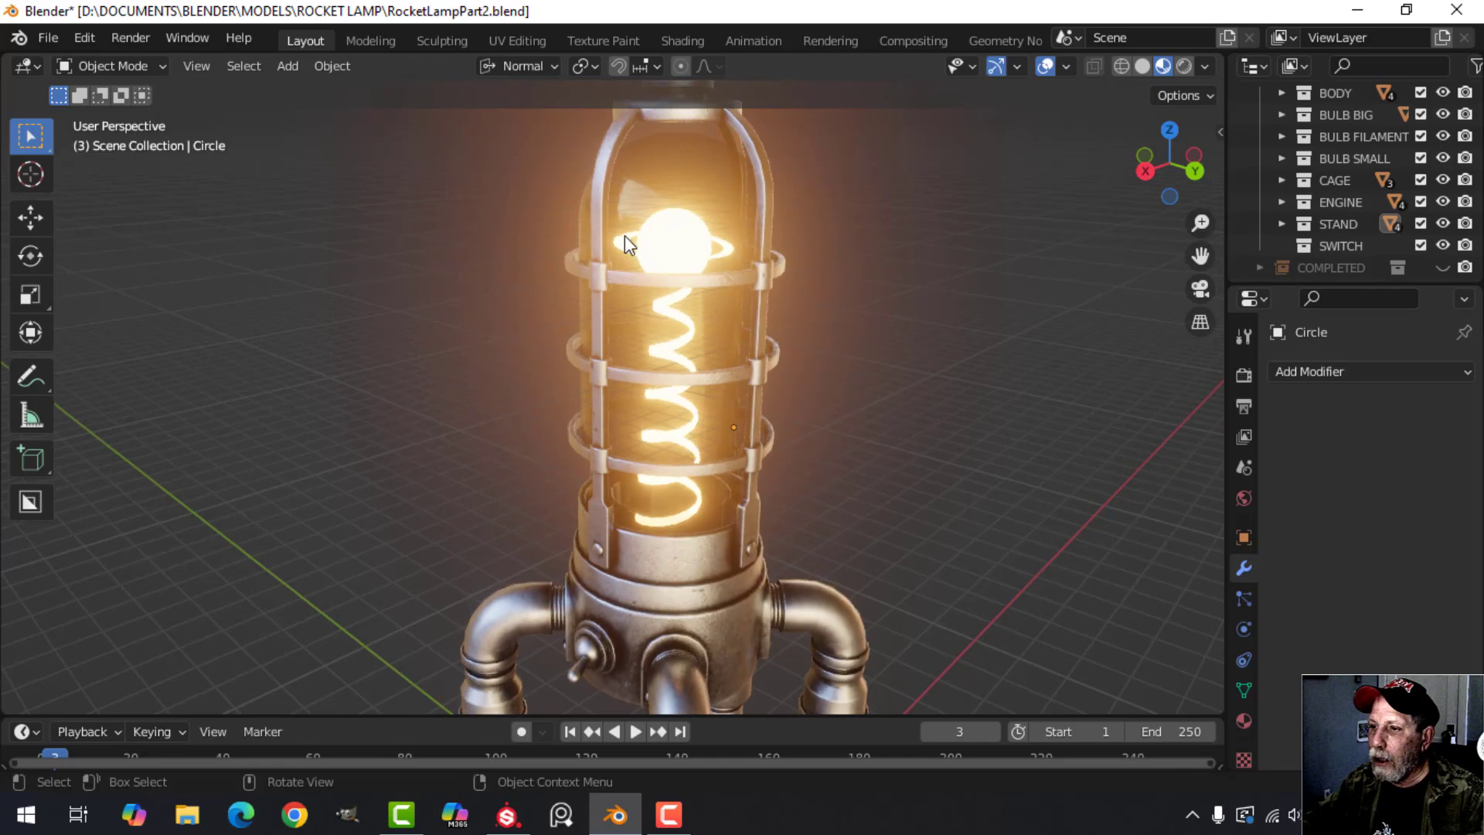
scroll(665, 259, down, 4)
shift+middle_drag(698, 350, 753, 289)
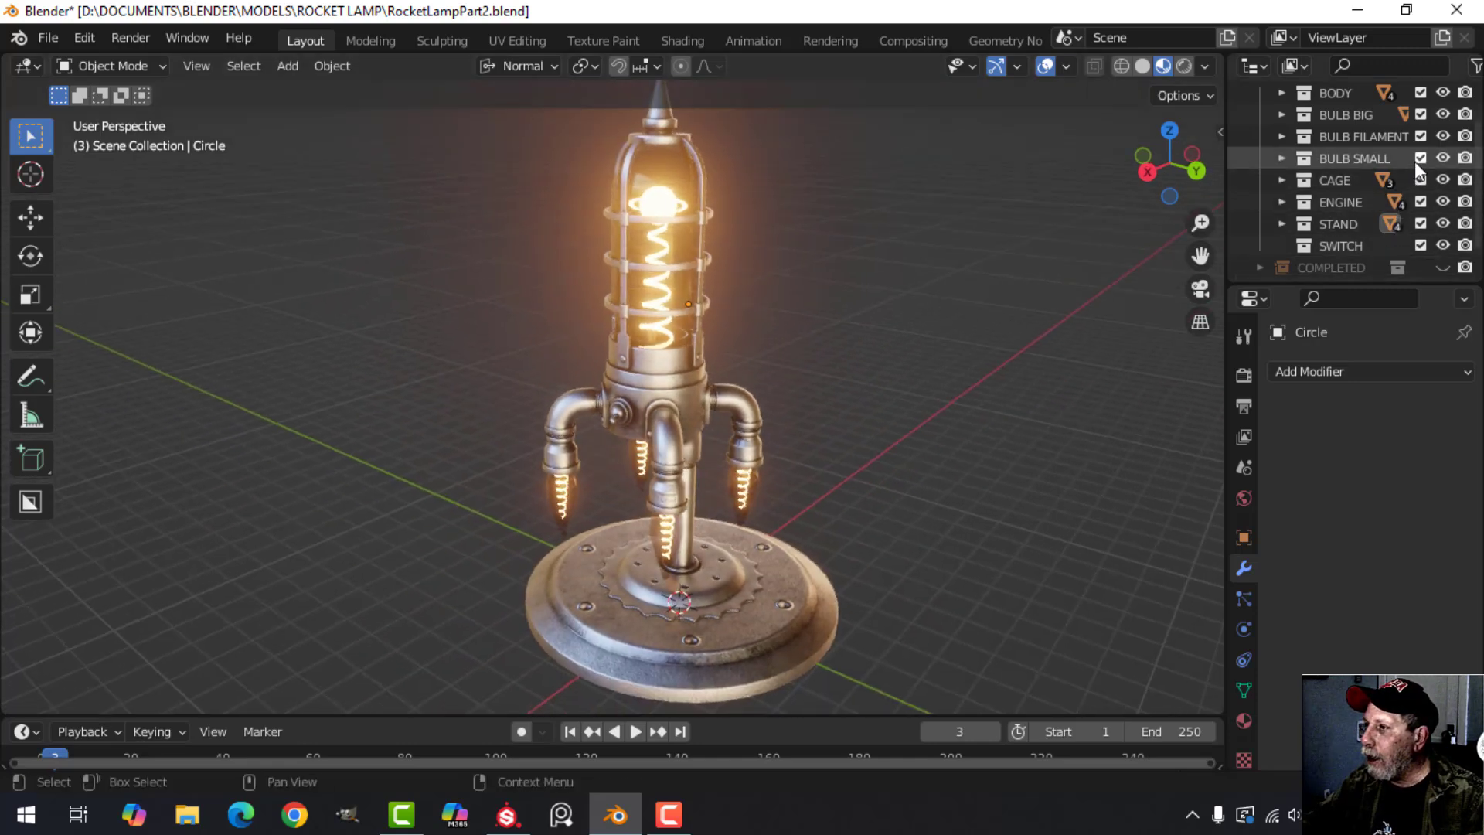
Switch the viewport to solid shading and hide the stand's base, gear plate and pole.
click(1143, 66)
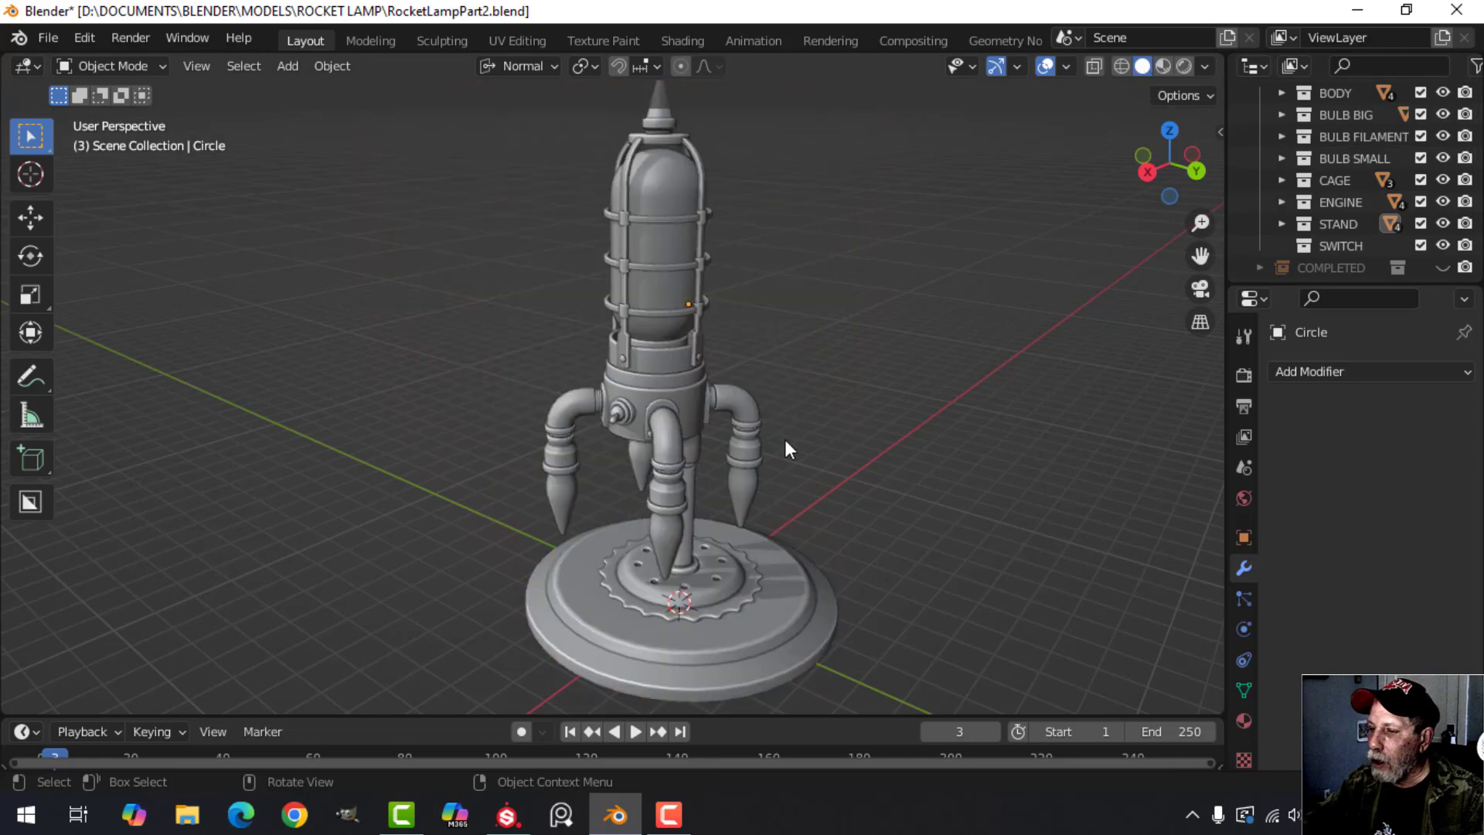
scroll(802, 481, down, 2)
middle_drag(757, 484, 840, 468)
key(KP_1)
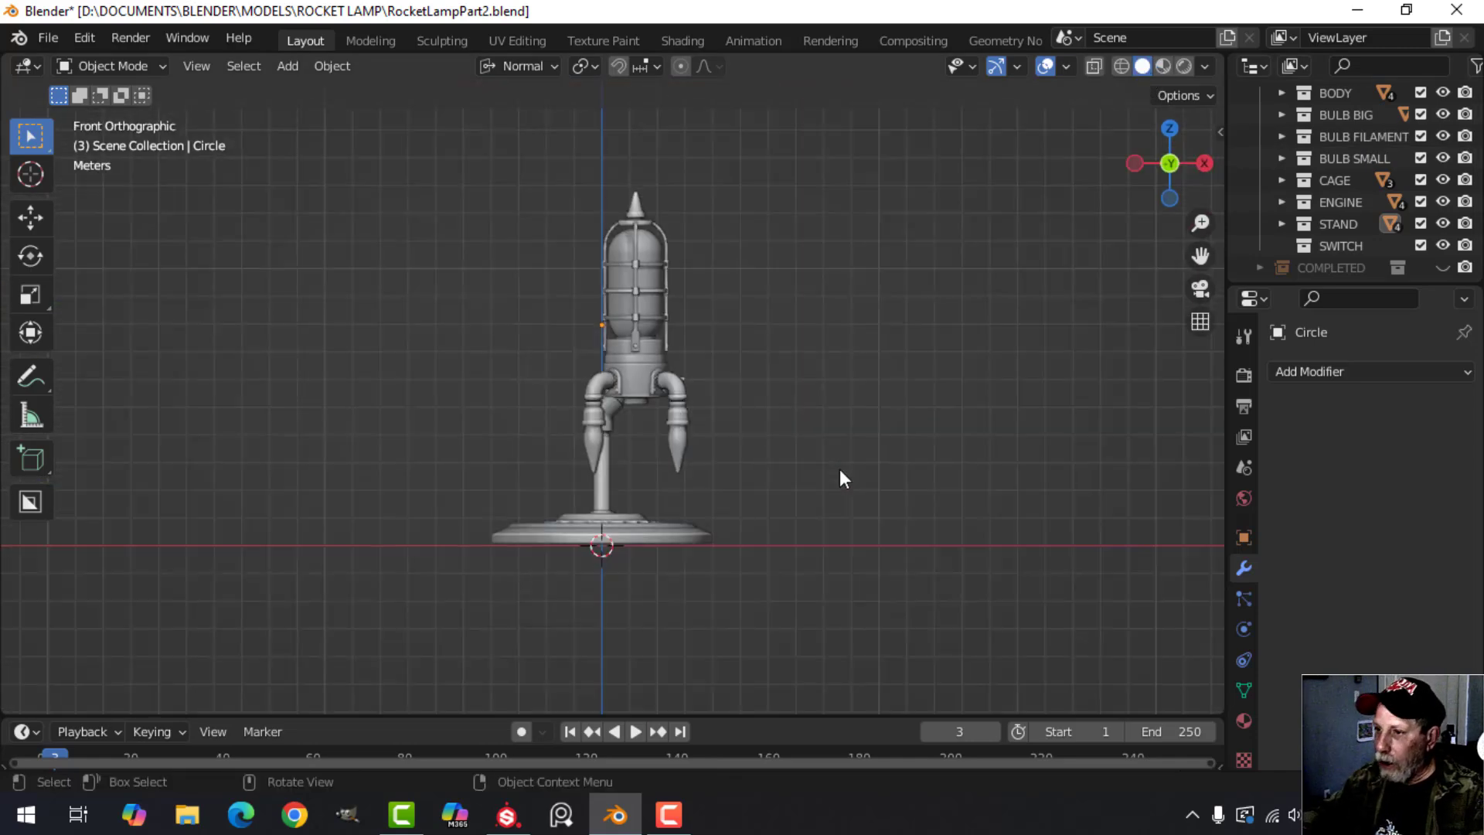
scroll(843, 467, up, 3)
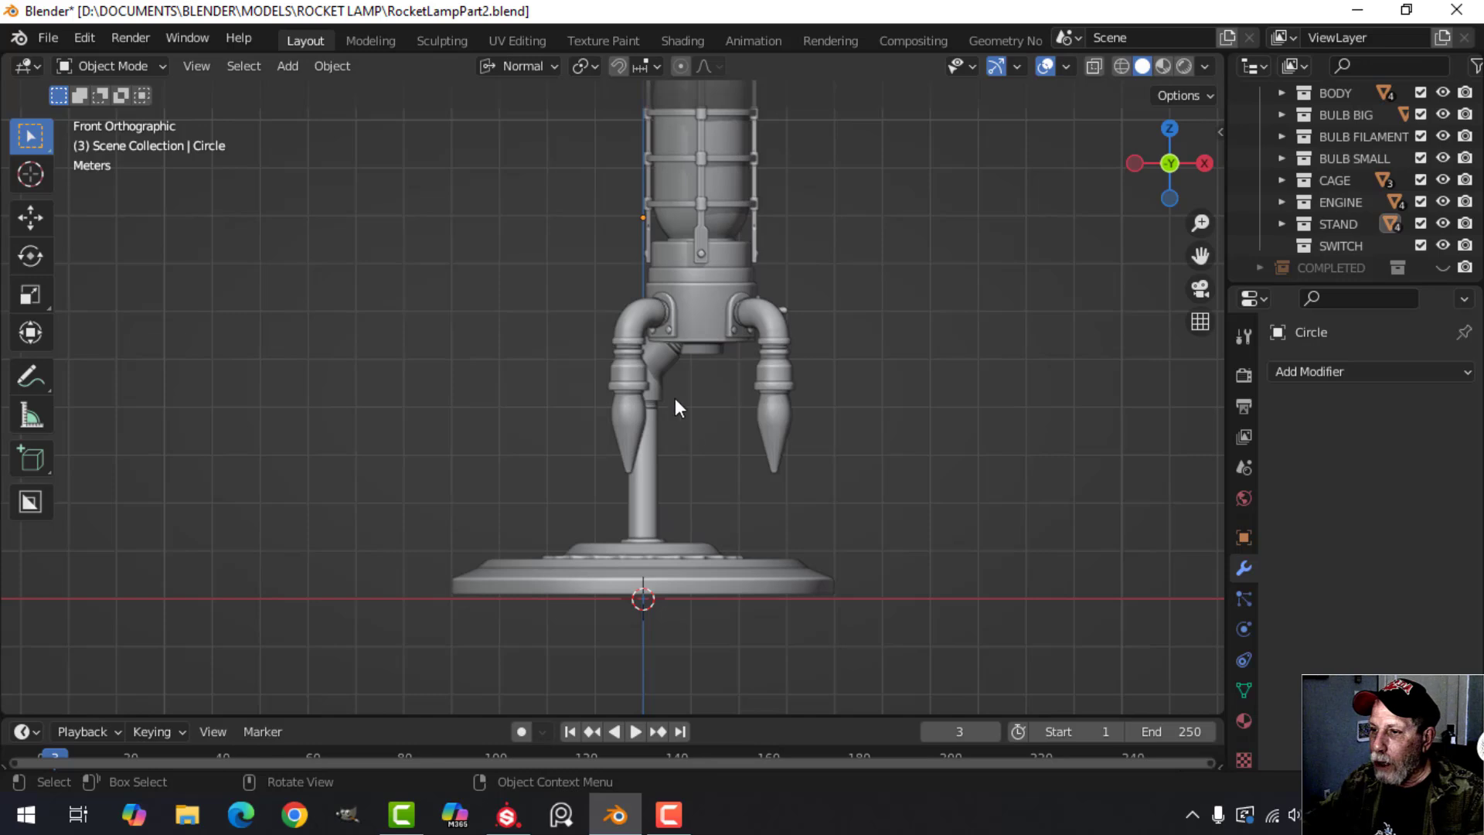
click(684, 562)
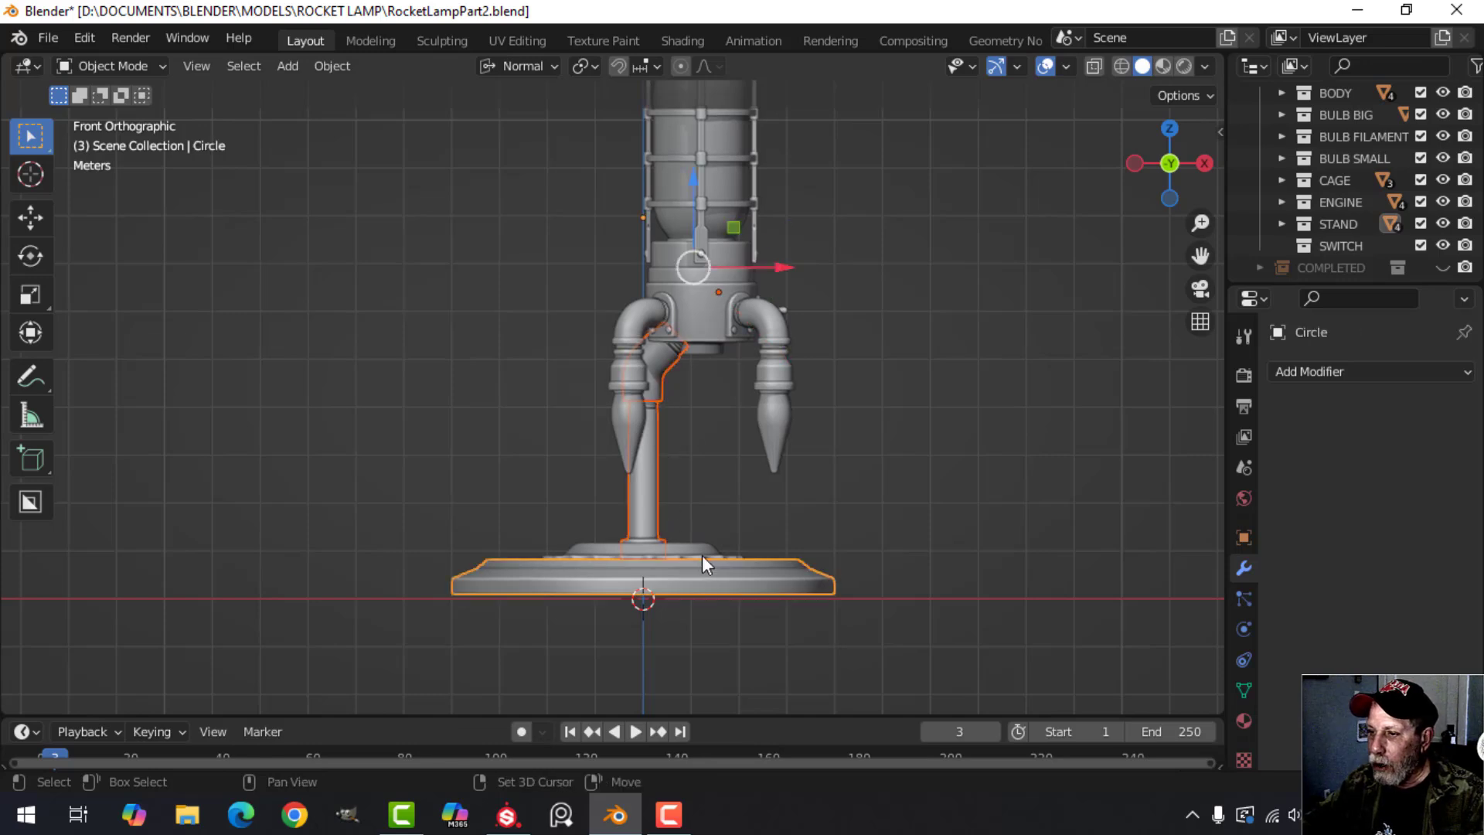
middle_drag(702, 558, 754, 584)
click(670, 528)
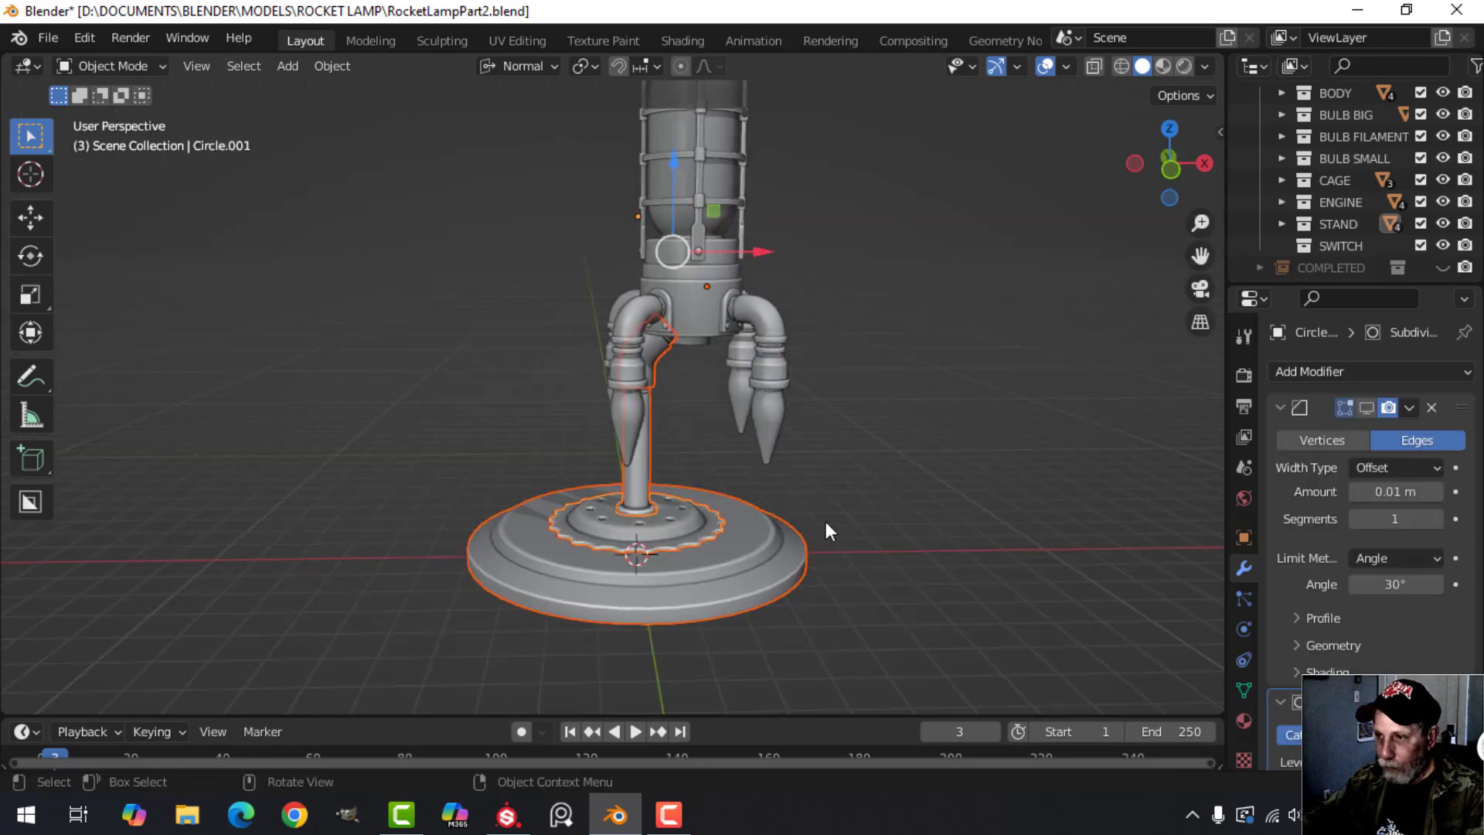
key(h)
Set the transform orientation to Global and rotate all remaining rocket parts 45° in the front view.
key(KP_1)
key(a)
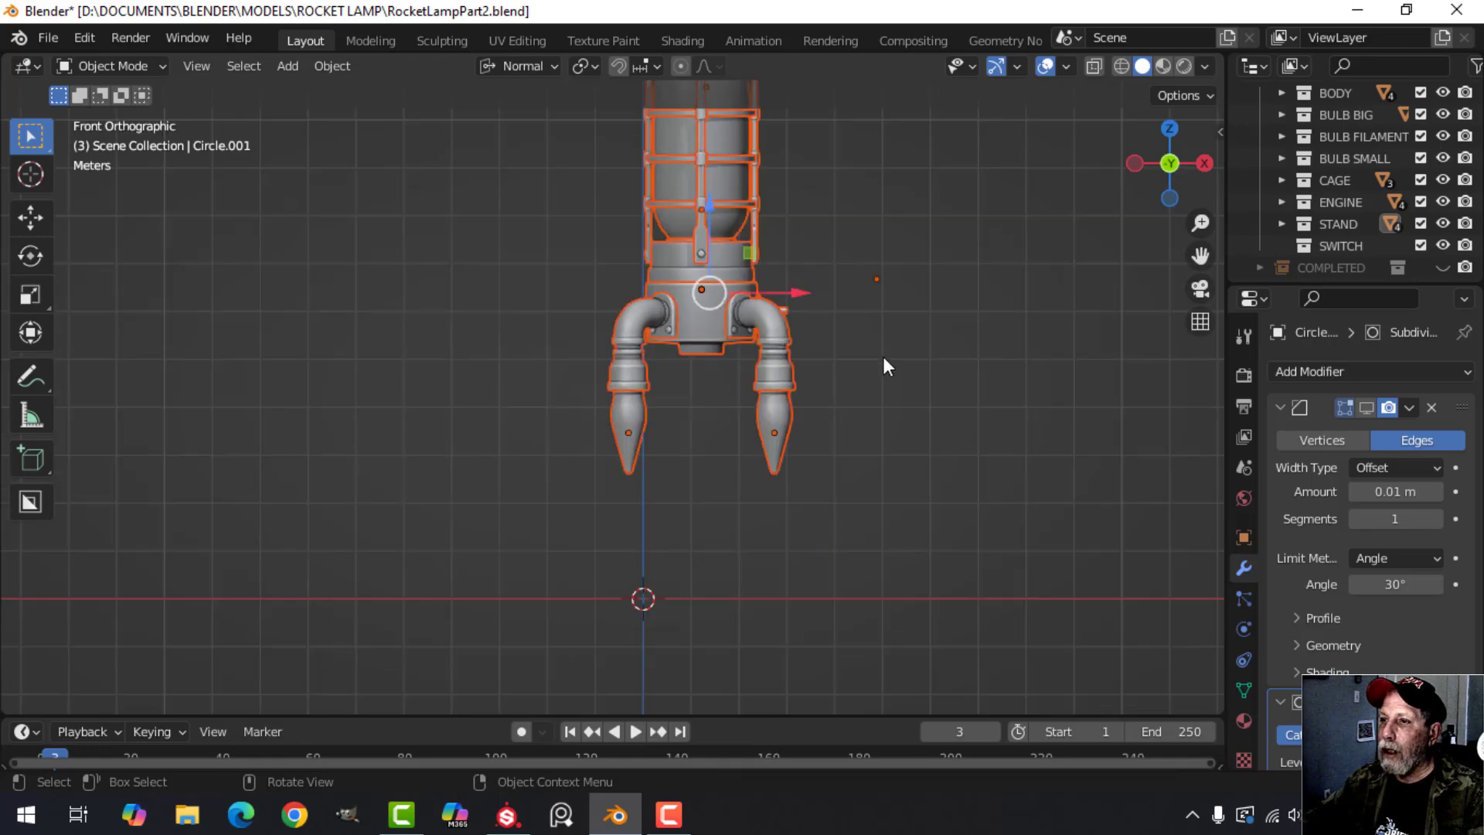
scroll(872, 354, down, 2)
shift+middle_drag(854, 349, 847, 428)
click(516, 67)
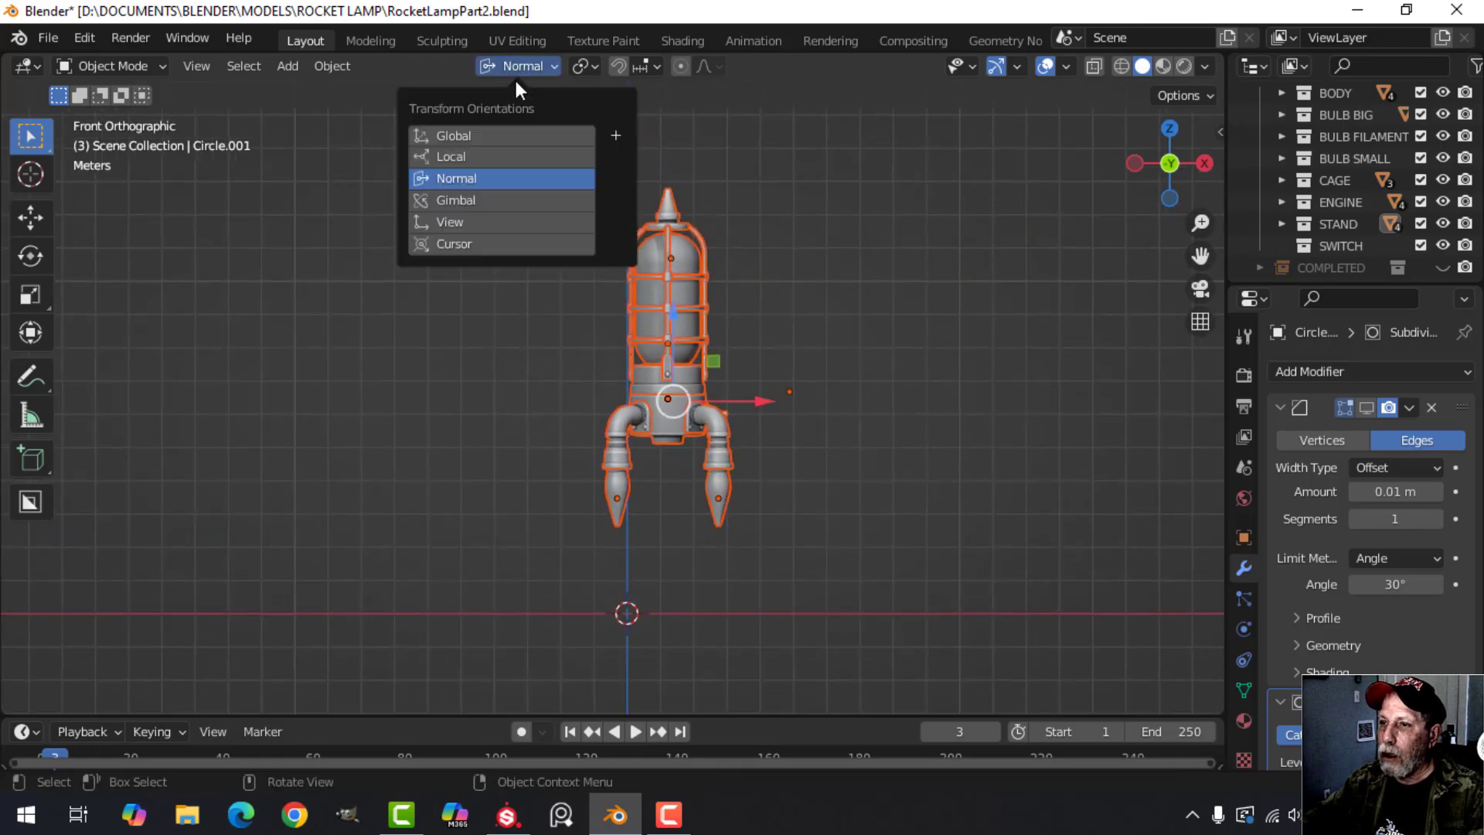
click(490, 132)
text(r)
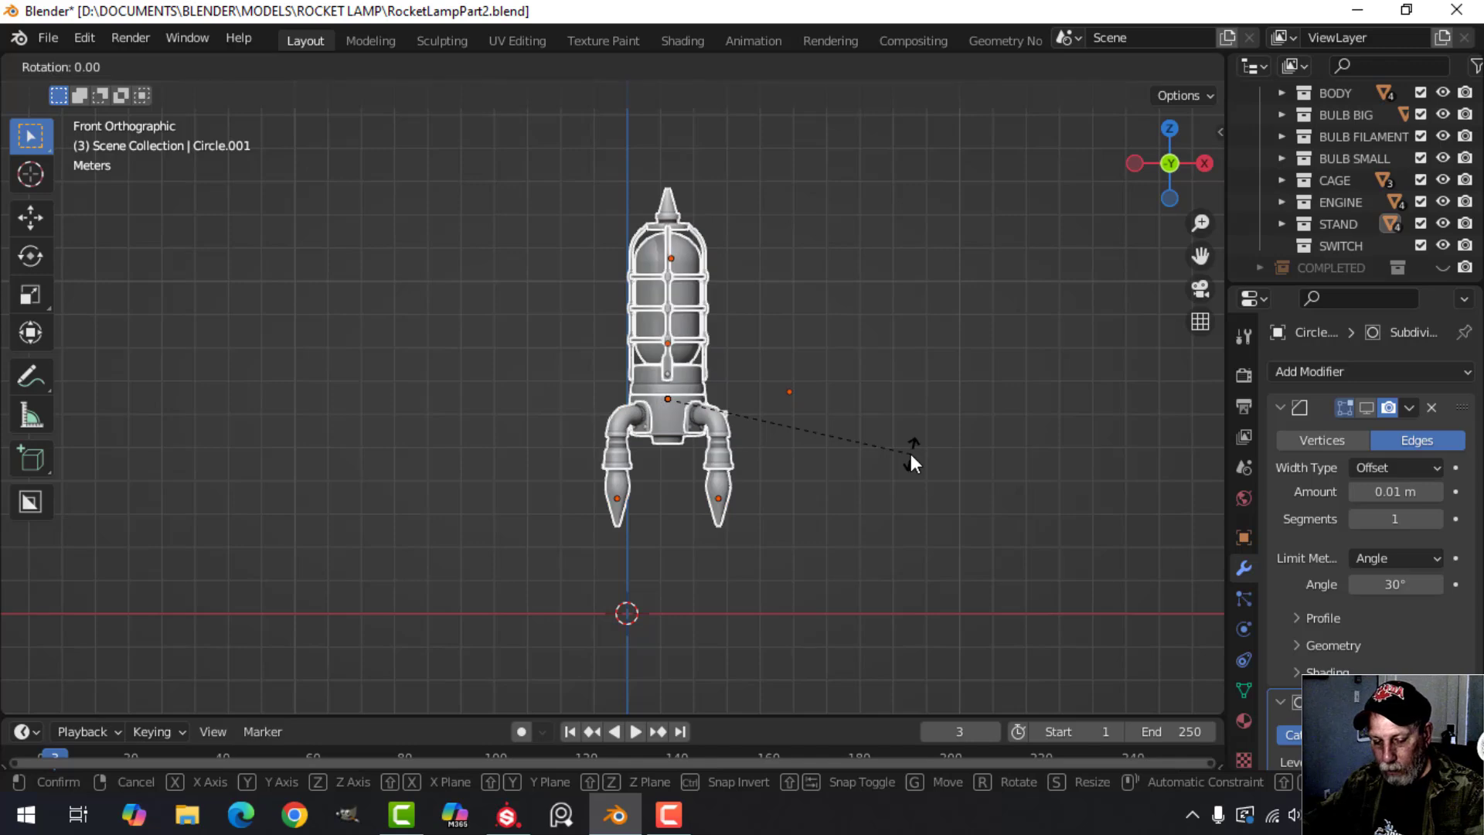
text(45)
key(Return)
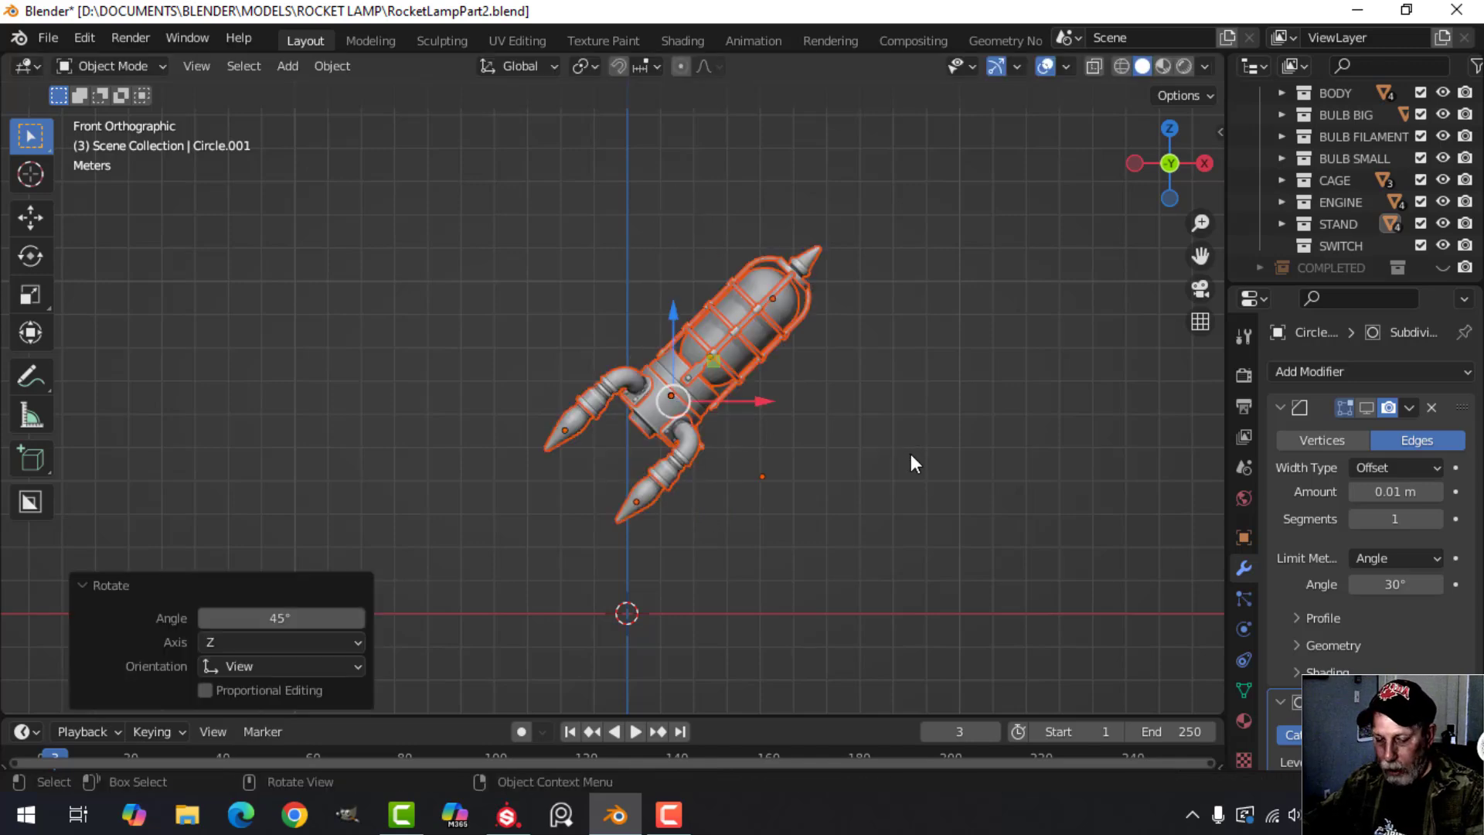
Unhide the stand and move its elbow pole, gear plate and base about -0.39 m along X.
key(alt+h)
click(712, 485)
middle_drag(713, 485, 757, 410)
scroll(754, 495, up, 3)
middle_drag(757, 409, 742, 356)
scroll(722, 425, up, 2)
scroll(705, 421, up, 2)
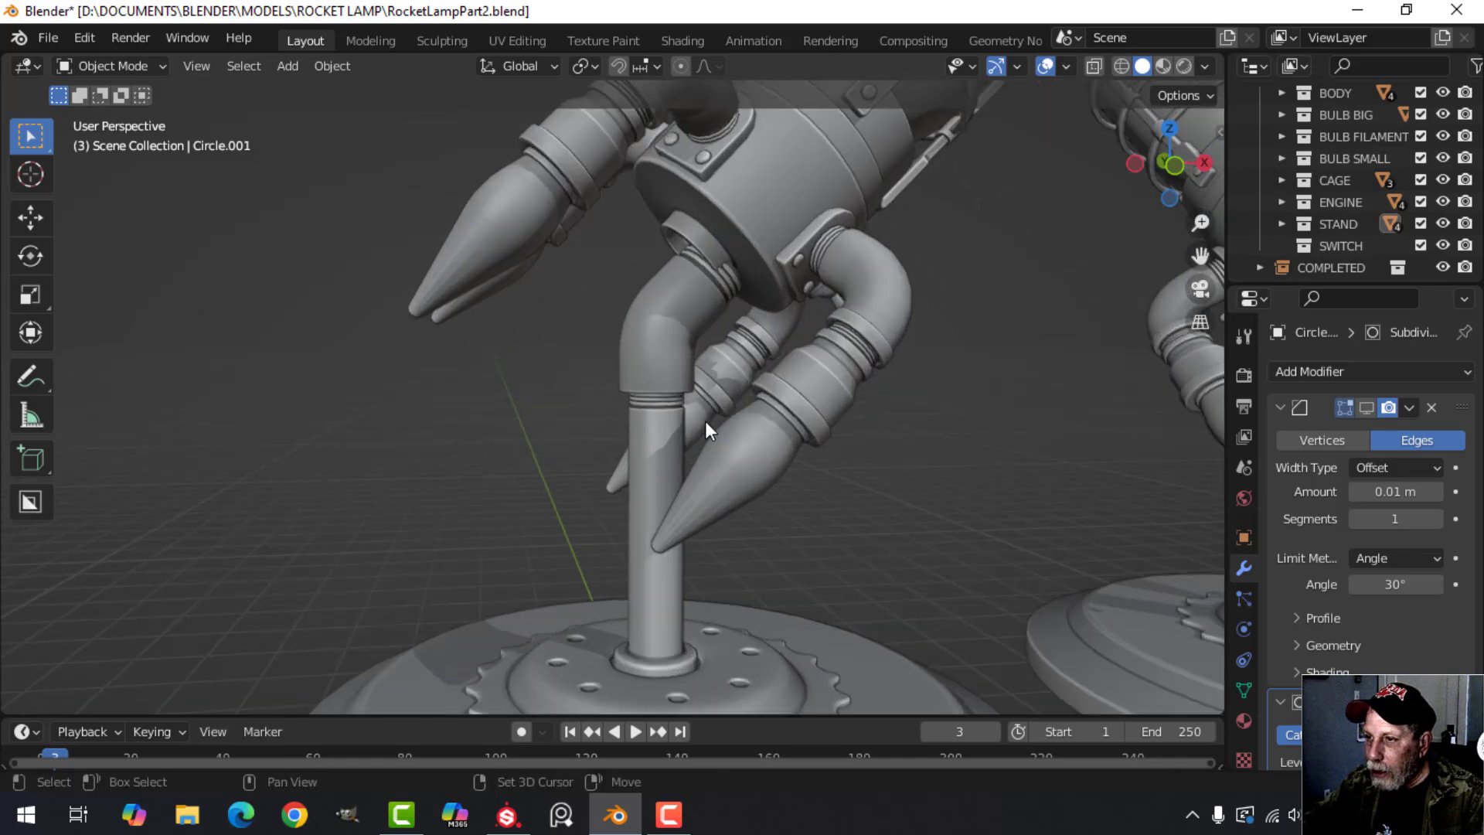
click(683, 340)
shift+click(744, 649)
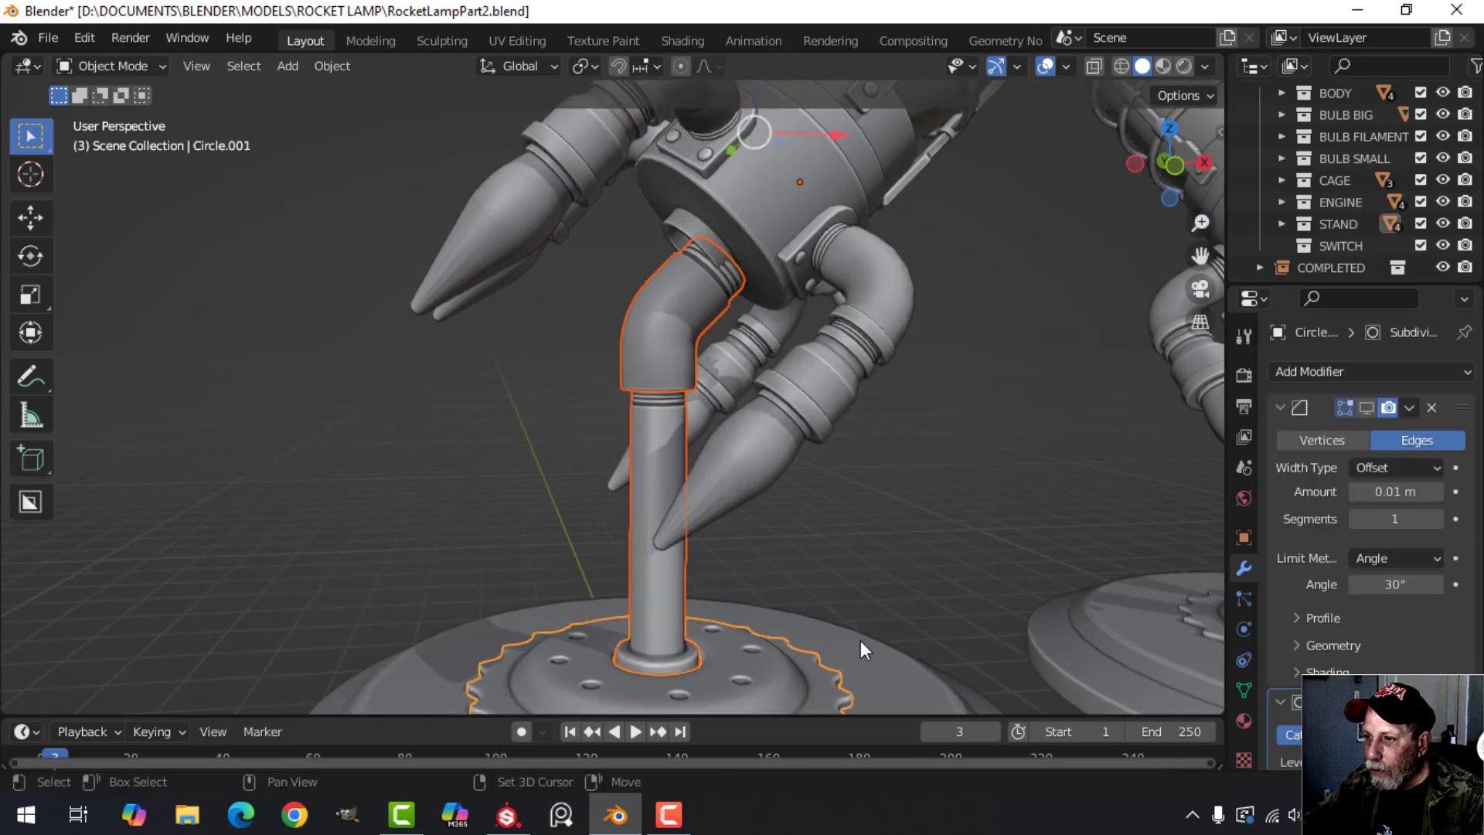
shift+click(860, 642)
middle_drag(783, 378, 822, 461)
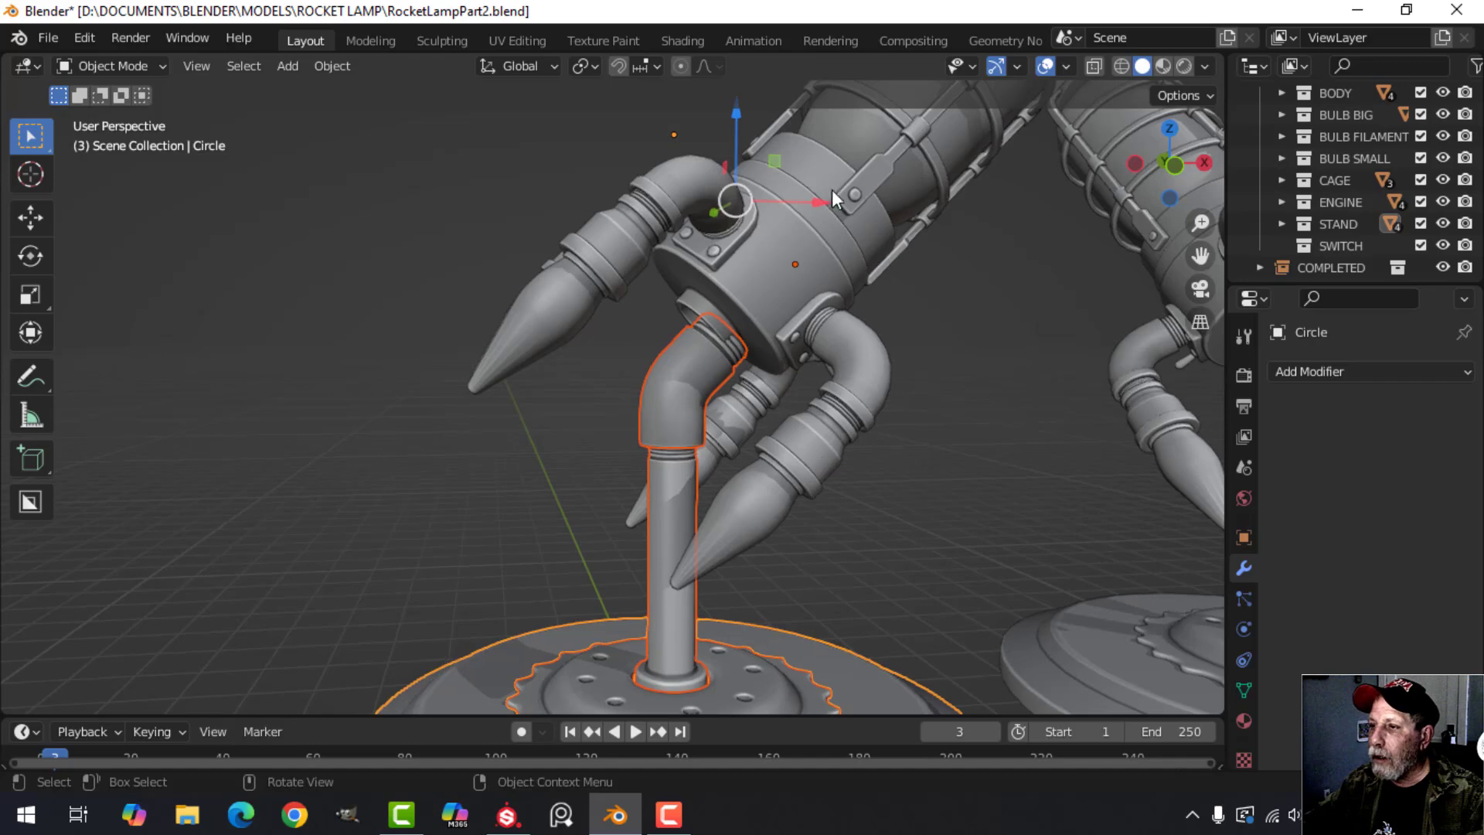
drag(814, 196, 785, 198)
Move the stand about 0.107 m in X and 0.13 m in Z so the elbow meets the rocket's socket.
key(KP_1)
scroll(1005, 329, up, 3)
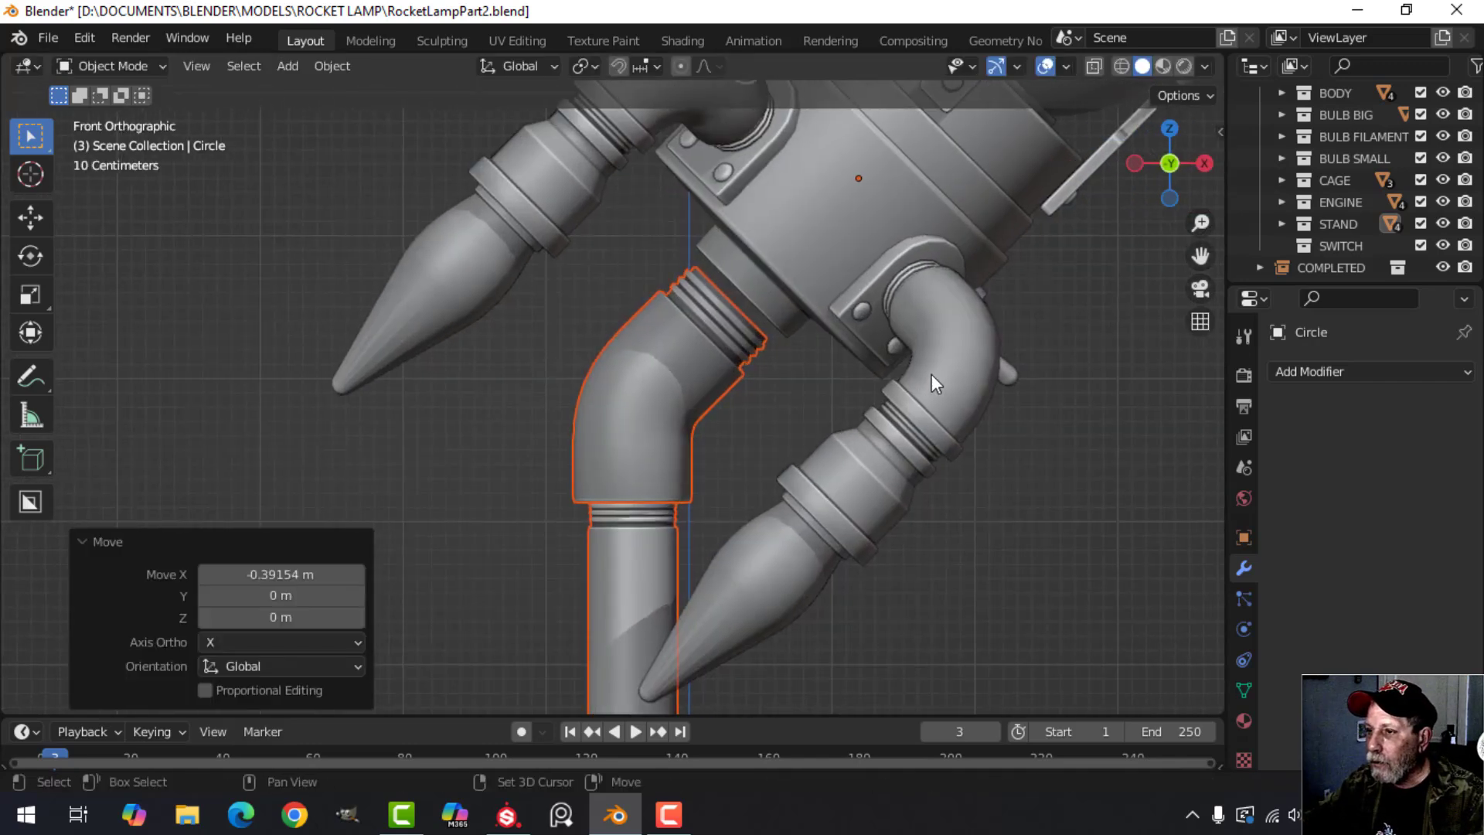
key(g)
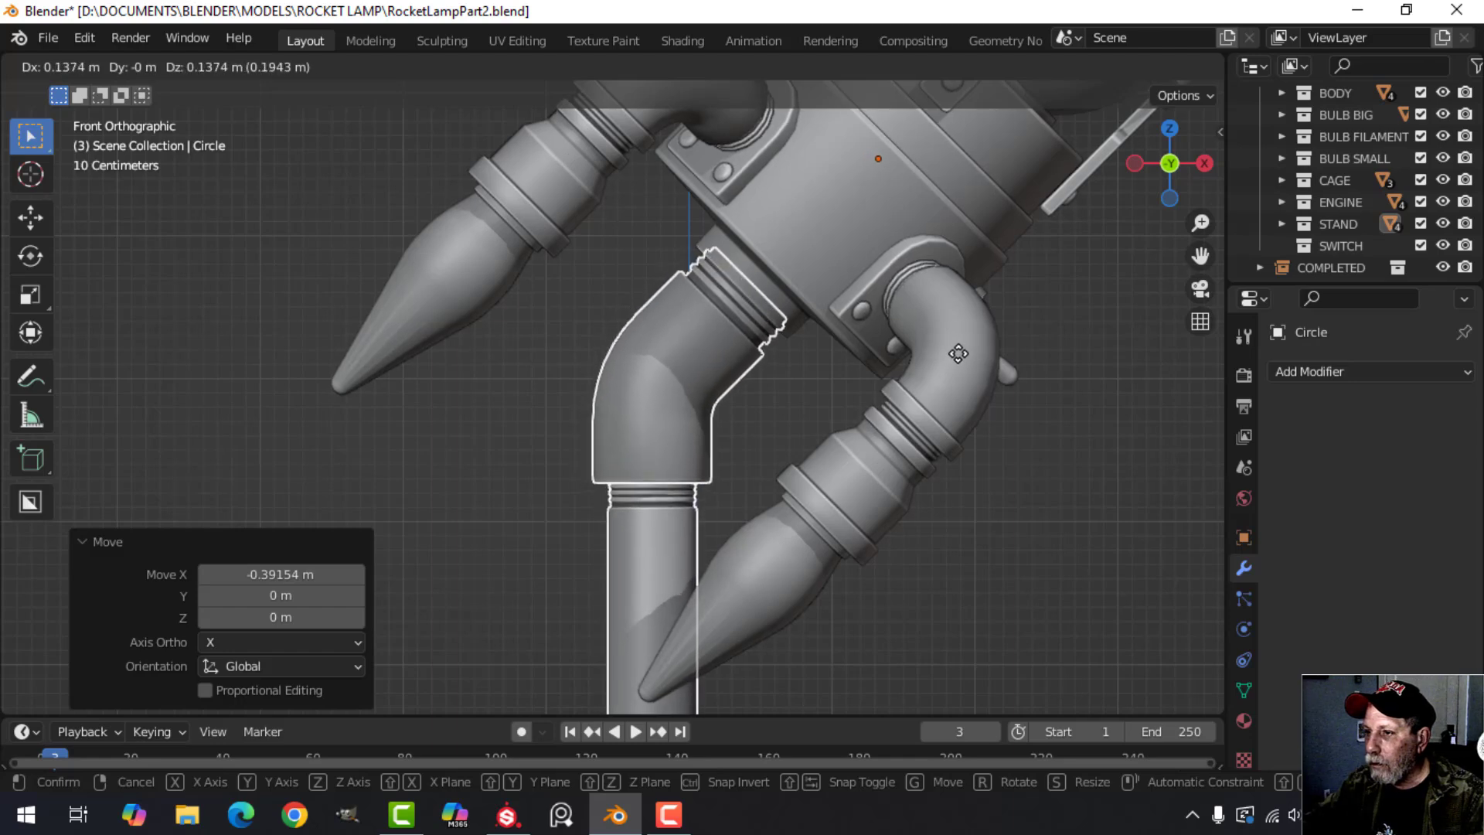
click(957, 354)
scroll(797, 419, down, 4)
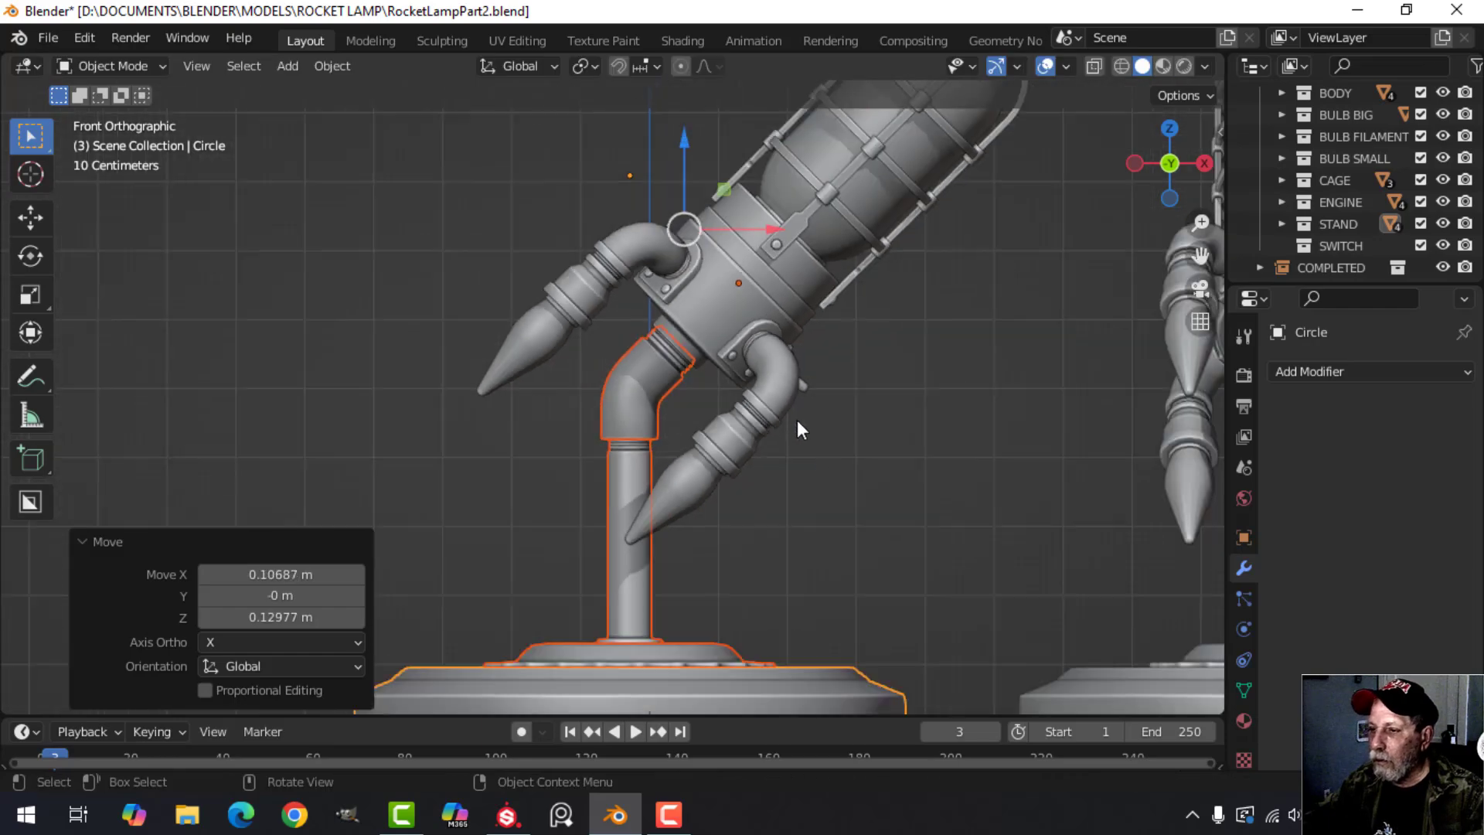
Deselect everything and examine the tilted lamp beside its two copies from several angles.
shift+middle_drag(796, 420, 754, 275)
key(alt+a)
scroll(806, 415, down, 4)
middle_drag(764, 430, 796, 443)
scroll(932, 388, up, 3)
shift+middle_drag(932, 388, 769, 445)
scroll(708, 446, up, 3)
scroll(708, 446, down, 5)
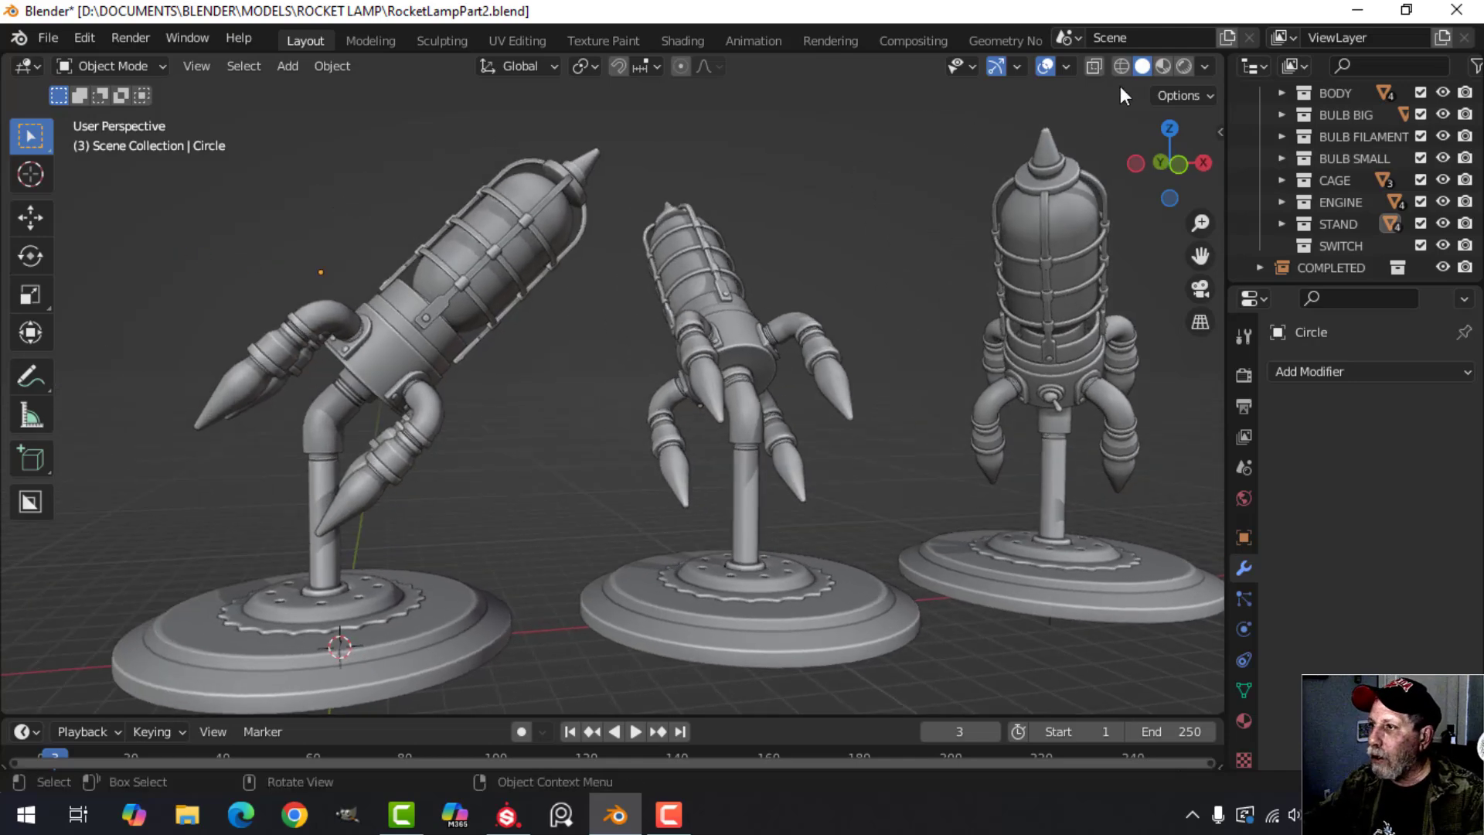
Switch to Material Preview shading and examine the three lamps with their glowing filaments.
click(1164, 68)
scroll(539, 378, down, 1)
middle_drag(646, 408, 692, 412)
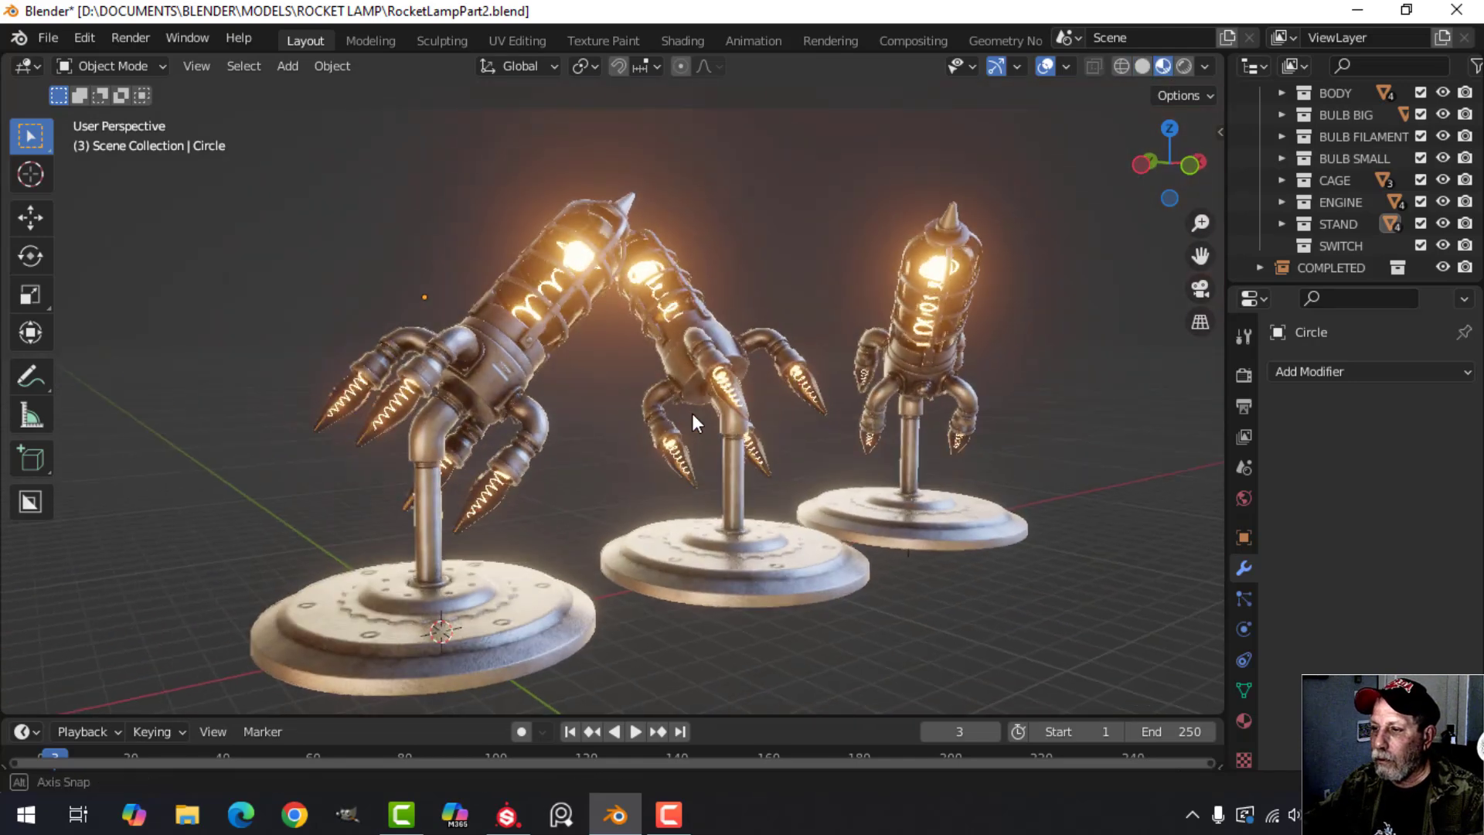
scroll(680, 416, up, 1)
scroll(680, 415, up, 1)
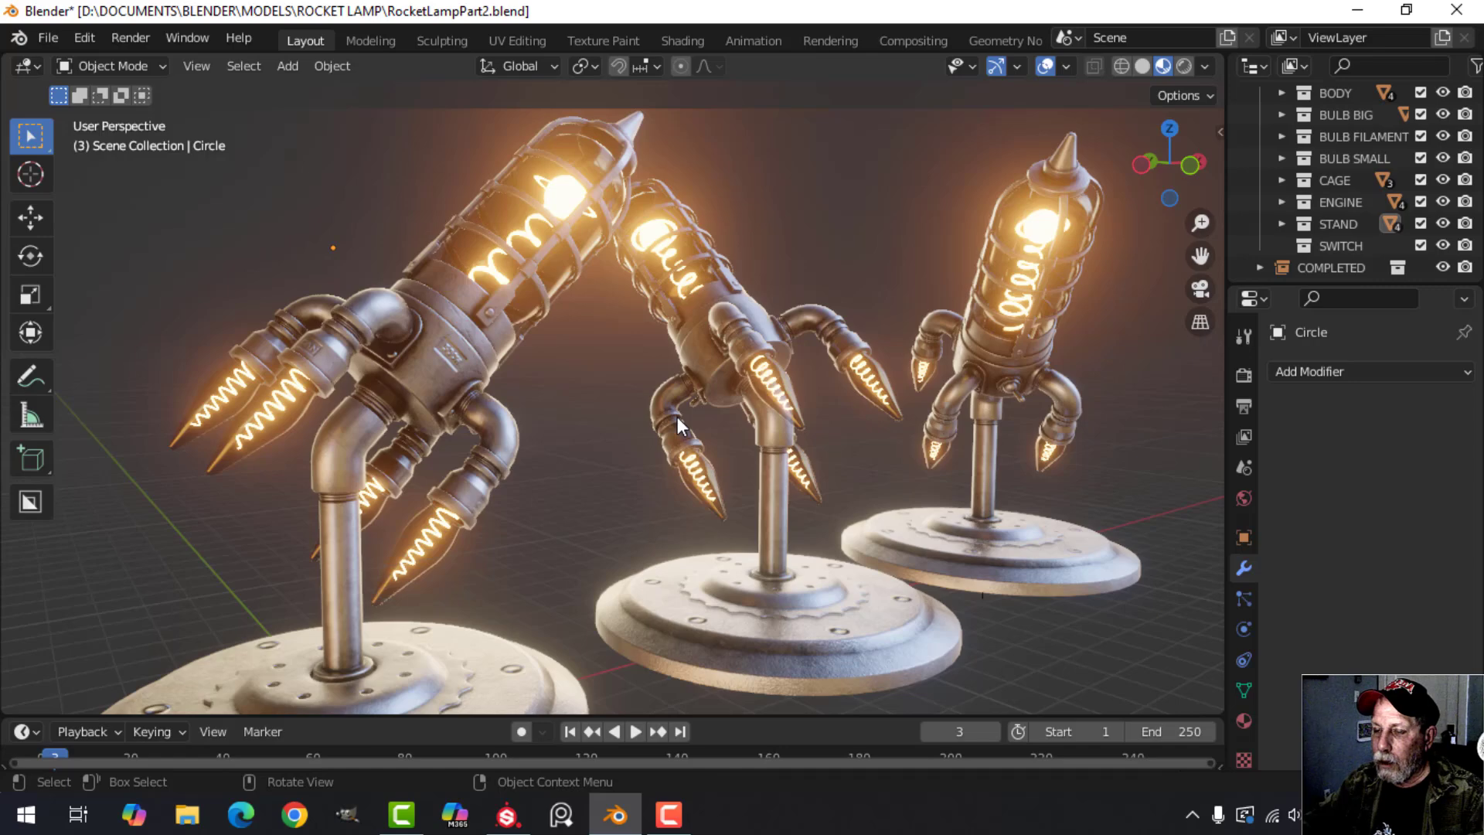
scroll(676, 416, down, 1)
shift+middle_drag(675, 415, 607, 408)
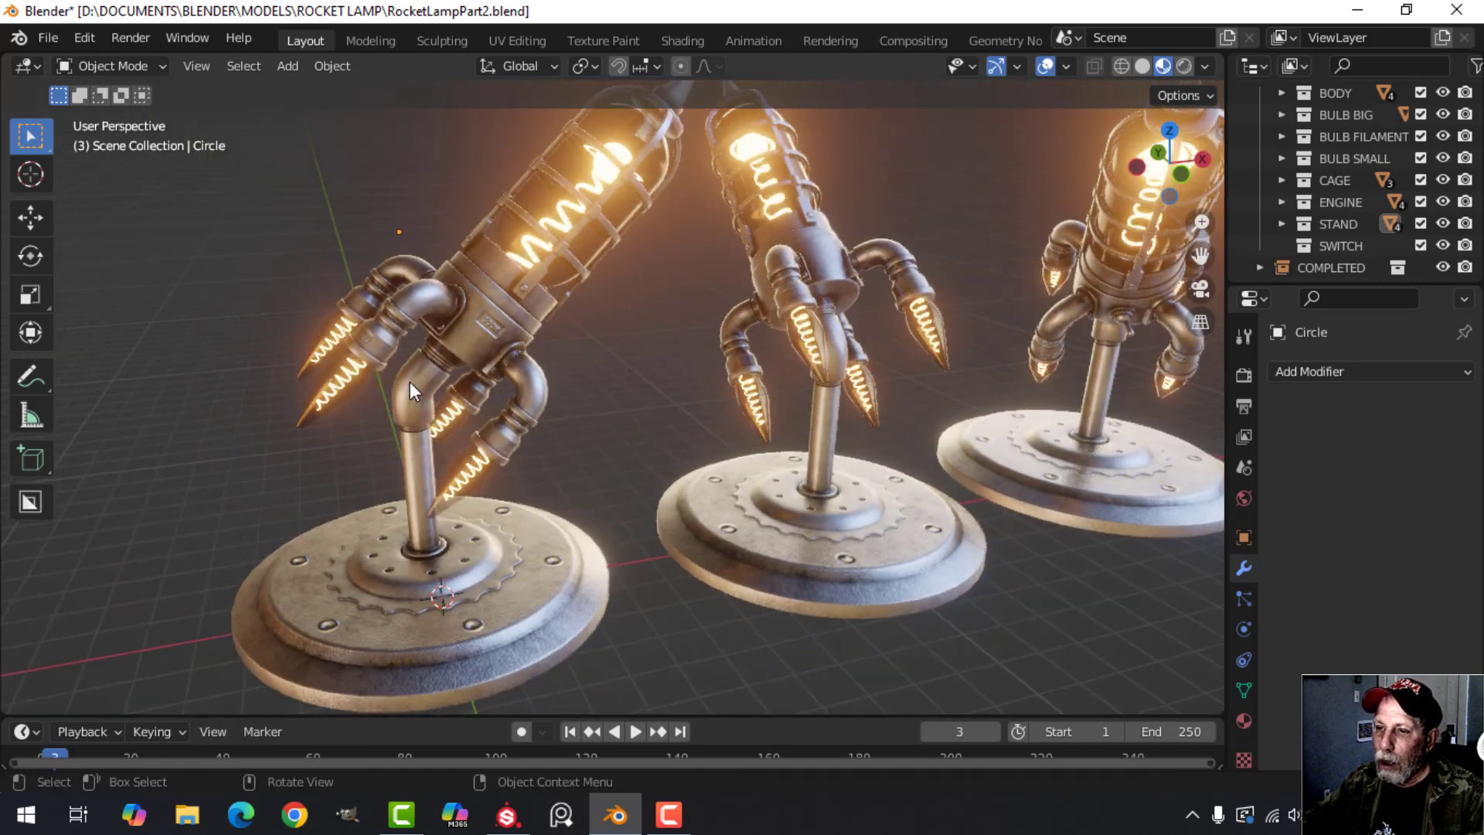
Examine the tilted lamp's metal textures and bulbs up close, and all three lamps together.
scroll(410, 382, up, 1)
shift+middle_drag(454, 382, 494, 368)
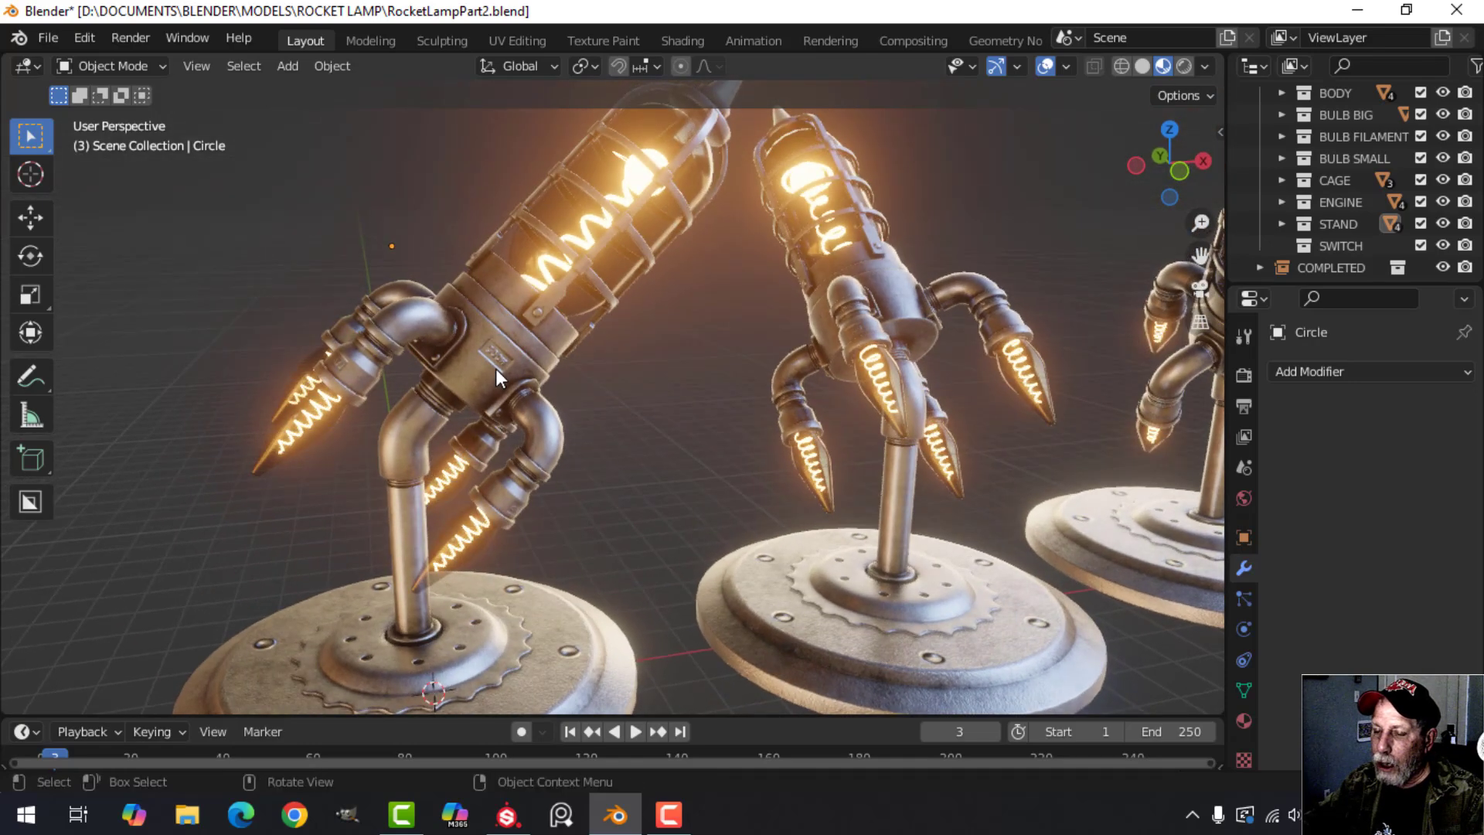
scroll(495, 368, up, 3)
scroll(397, 329, down, 5)
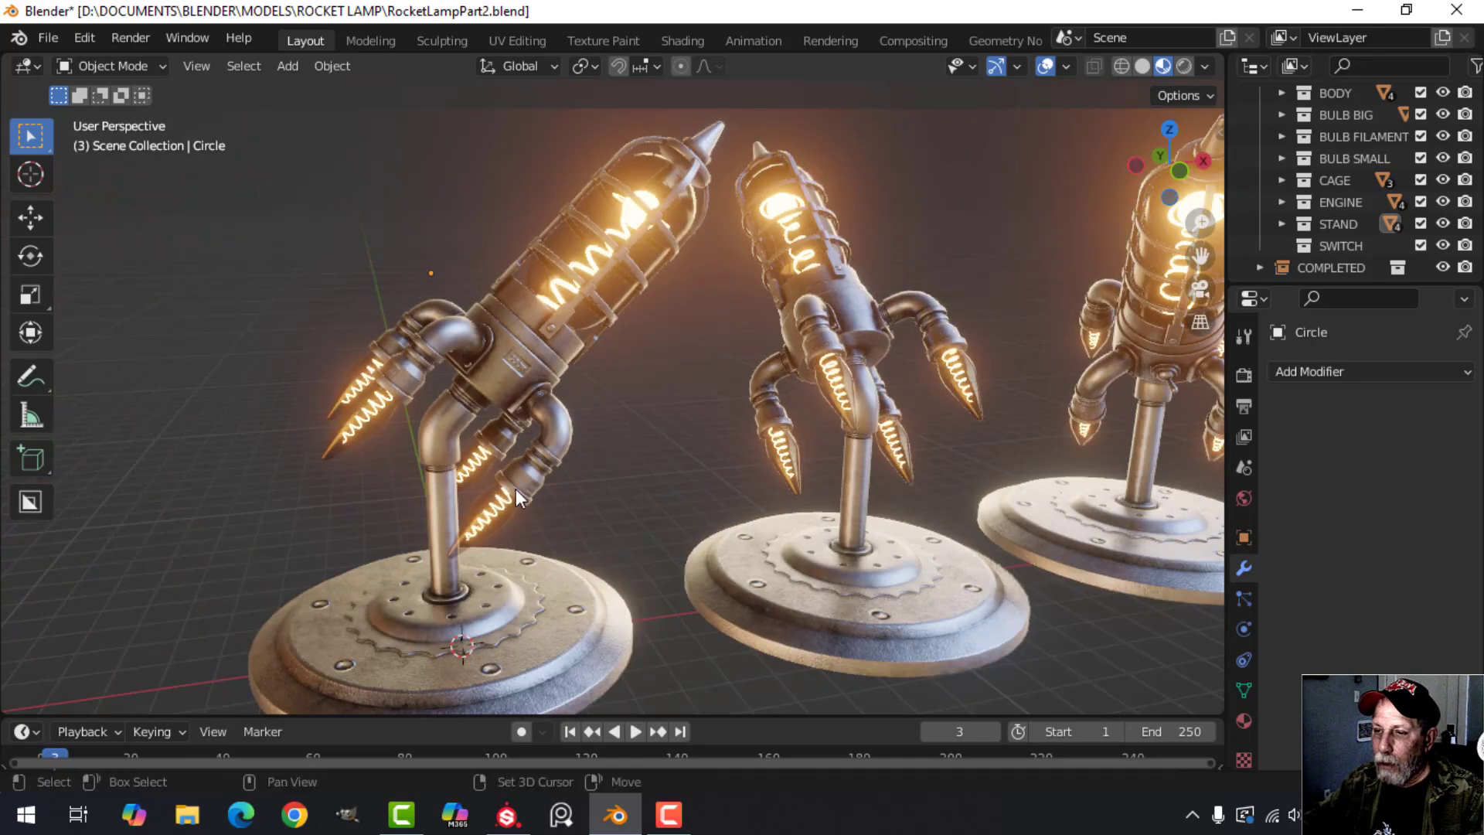
shift+middle_drag(516, 489, 535, 407)
scroll(684, 395, down, 2)
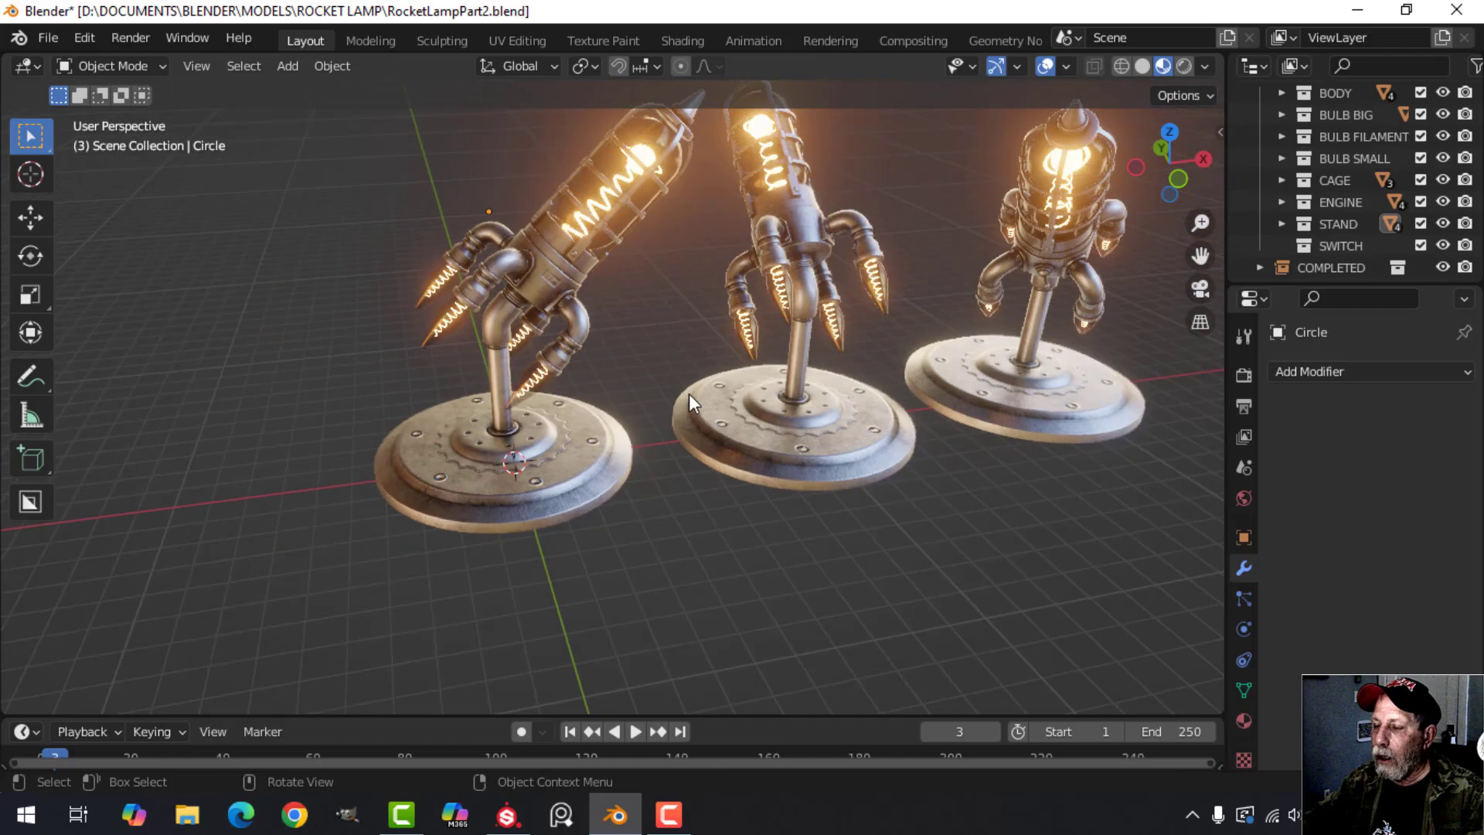
shift+middle_drag(689, 392, 689, 466)
scroll(680, 461, up, 1)
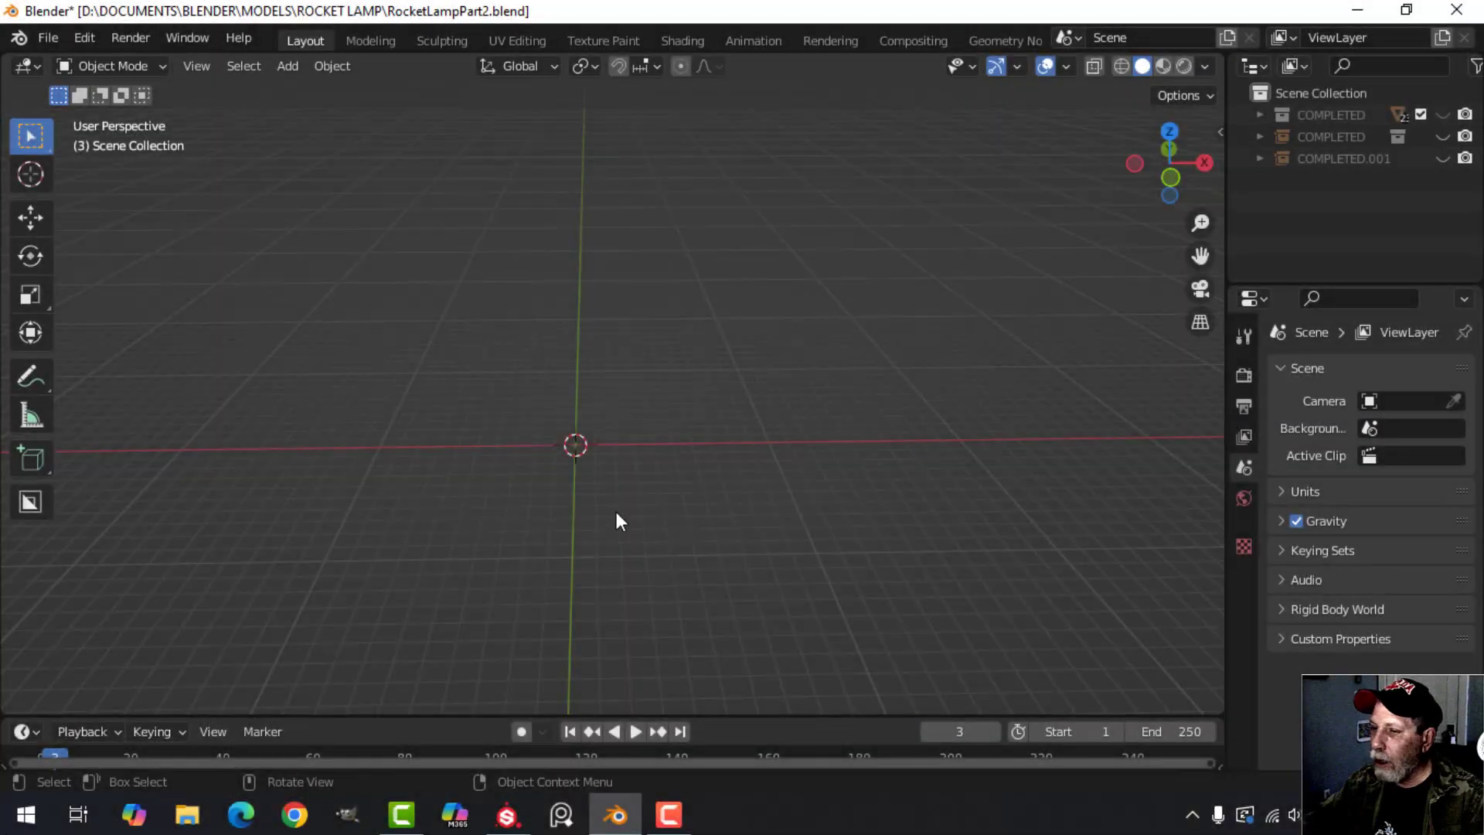
mouse_move(615, 512)
middle_down()
mouse_move(590, 447)
mouse_move(569, 464)
mouse_move(622, 485)
middle_up()
Add a plane to the empty scene and merge its vertices at center in Edit Mode.
key(shift+a)
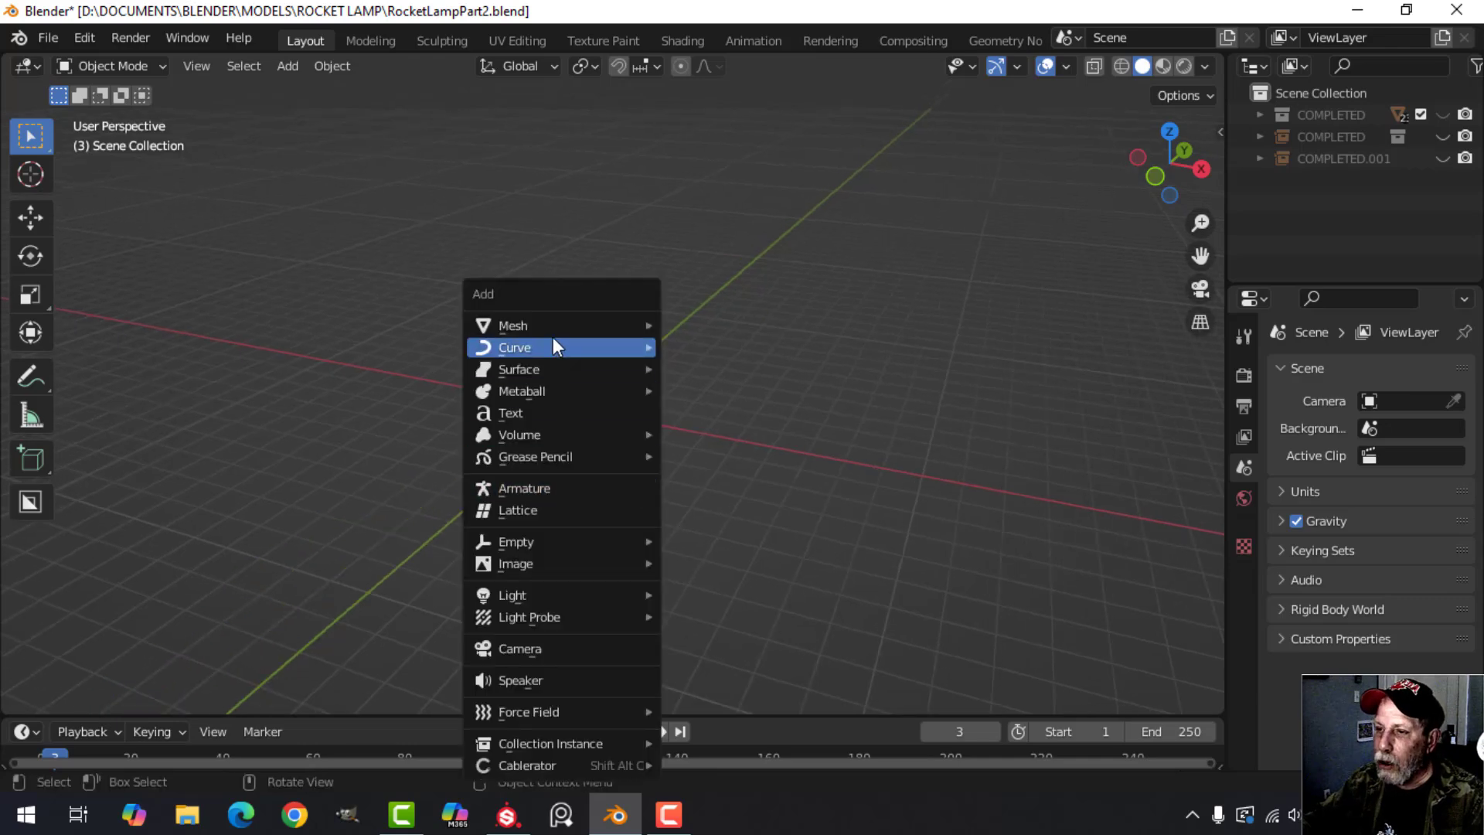
mouse_move(553, 328)
click(683, 322)
key(Tab)
scroll(562, 448, up, 2)
middle_drag(543, 429, 652, 467)
scroll(652, 467, up, 2)
key(m)
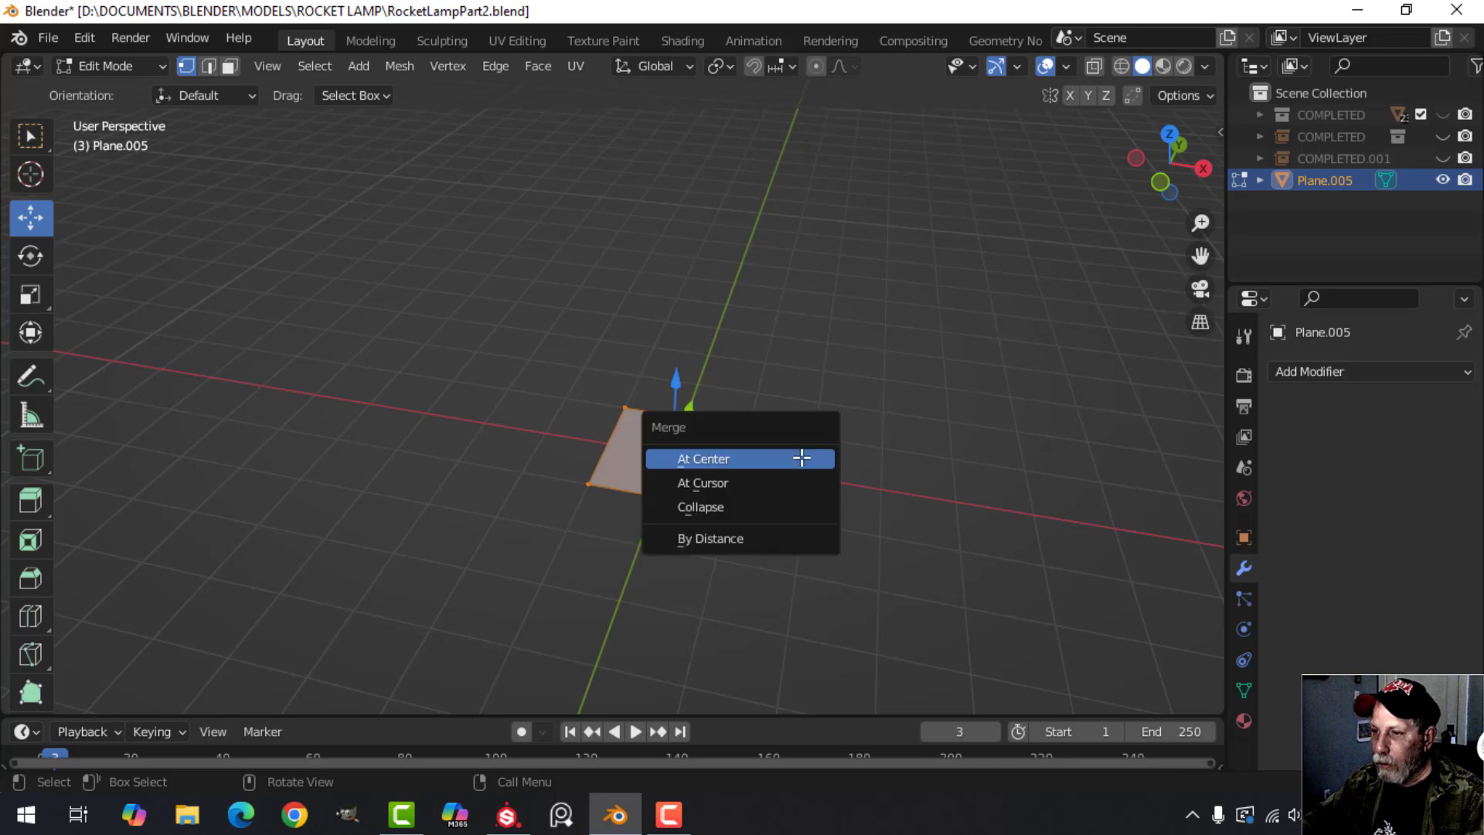
click(802, 459)
Move the merged vertex 0.3846 m along the X axis, away from the object's origin.
key(g)
key(x)
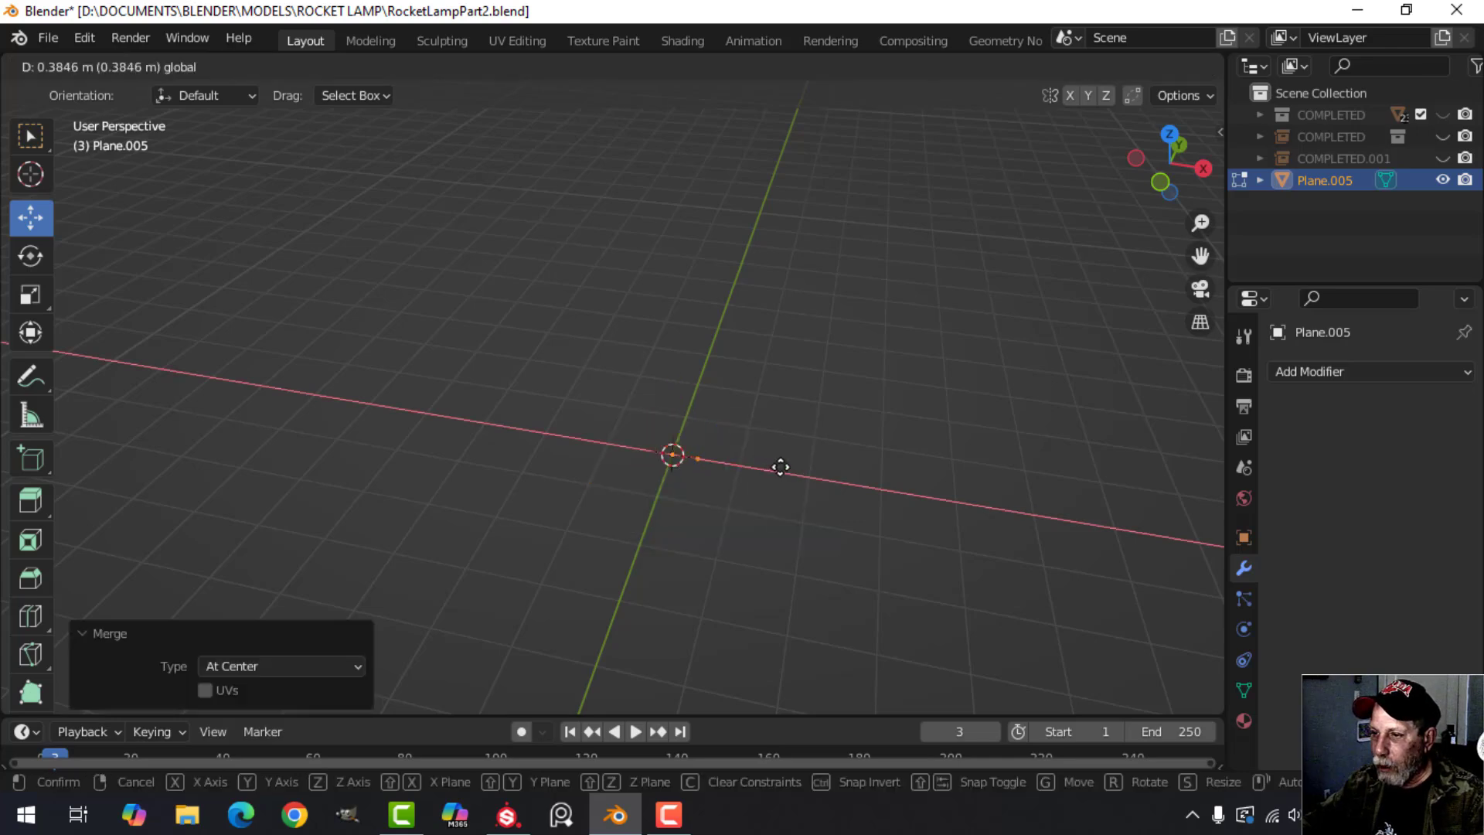
click(778, 464)
middle_drag(778, 464, 823, 479)
Add a Screw modifier to the vertex with 5 iterations and a screw height of 0.35 m.
click(1324, 371)
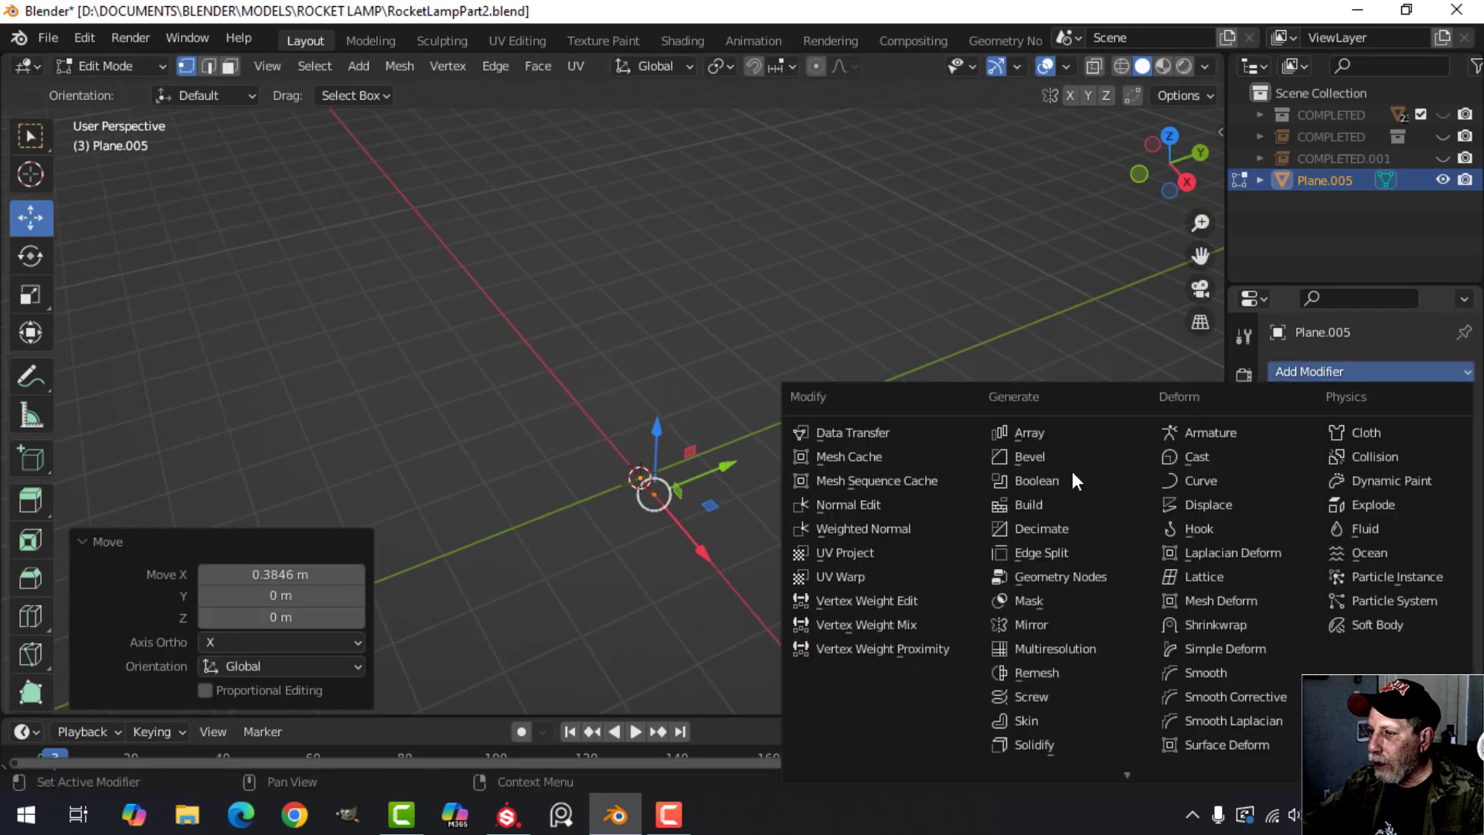
click(1055, 696)
middle_drag(845, 560, 727, 402)
click(1439, 490)
click(1440, 489)
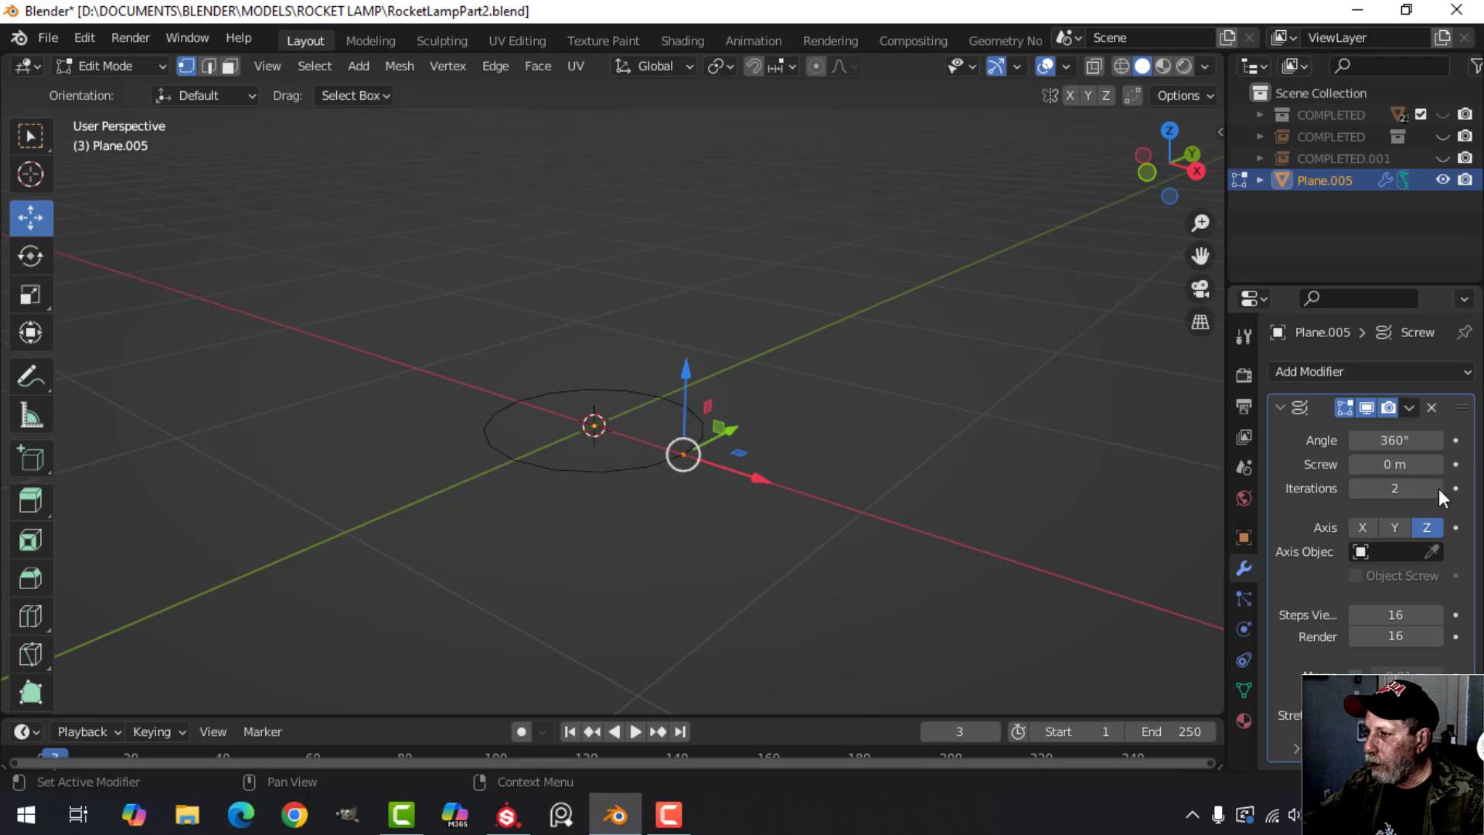
click(1439, 489)
click(1439, 490)
drag(1387, 464, 1450, 464)
Return to Object Mode and apply the Screw modifier to the coil.
middle_drag(820, 433, 1100, 483)
key(Tab)
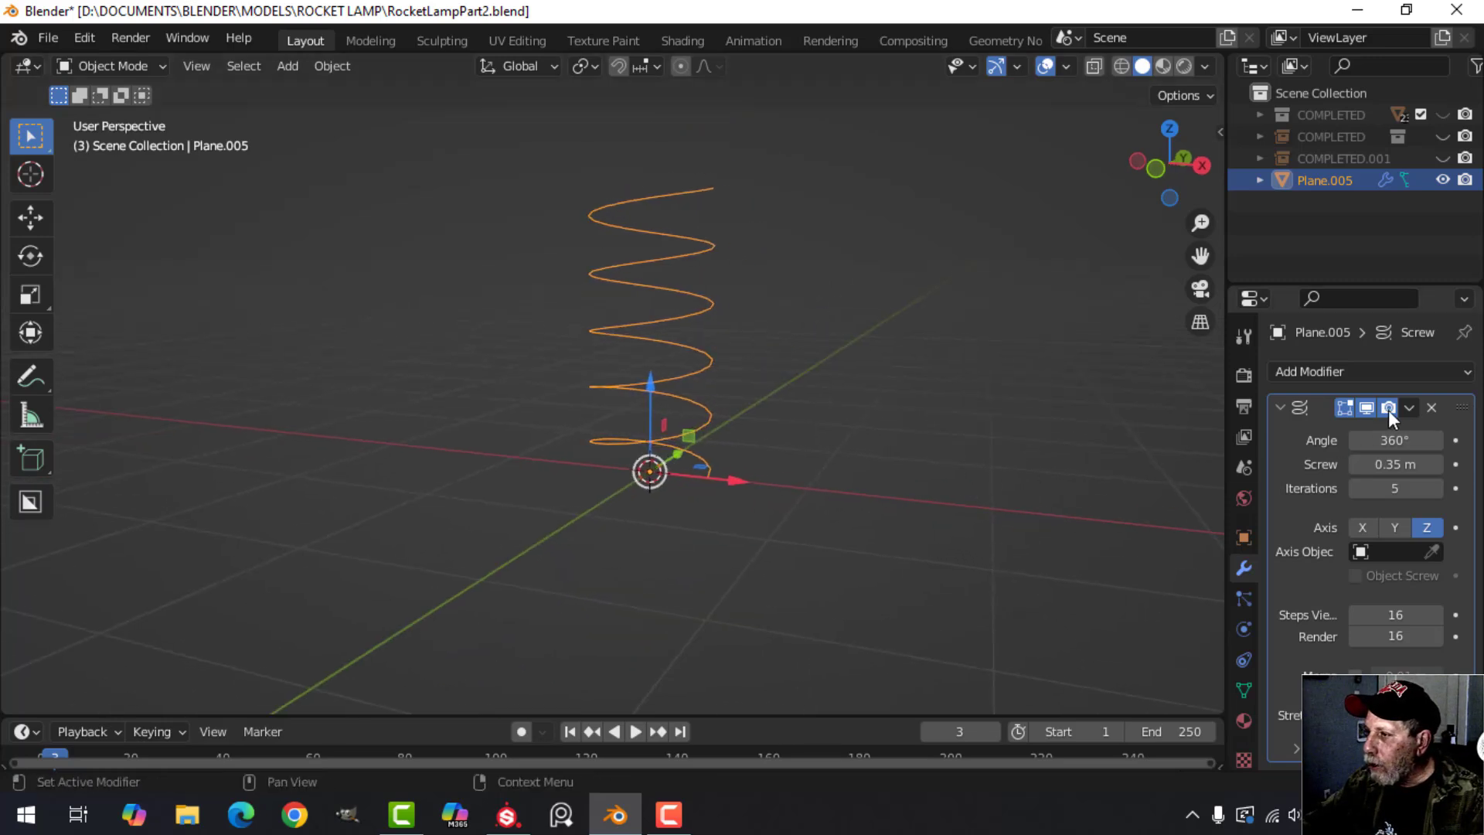
click(1410, 407)
click(1377, 428)
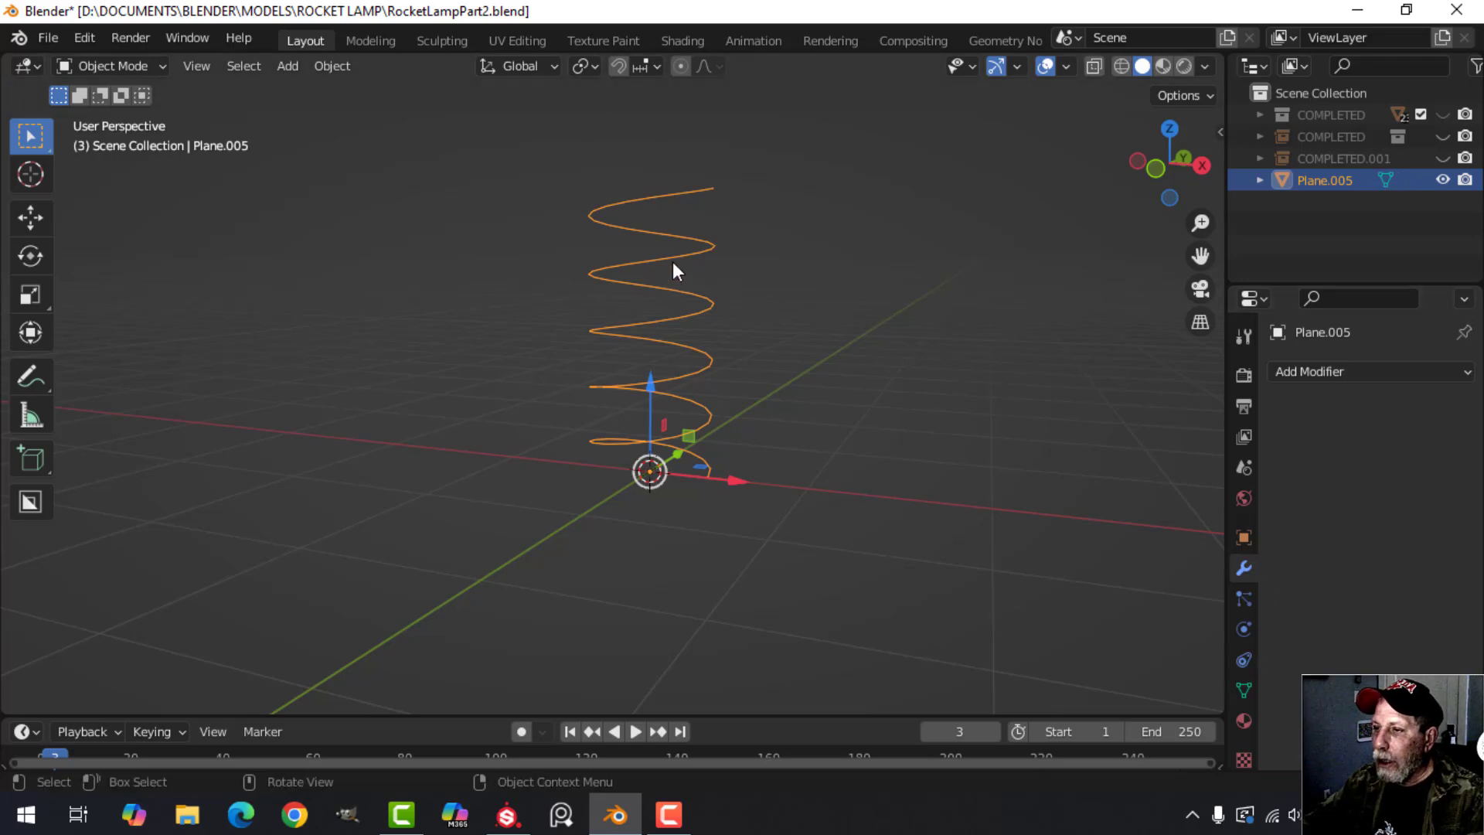
Add a Simple Deform modifier to the coil, set to Taper along the Z axis.
click(1328, 374)
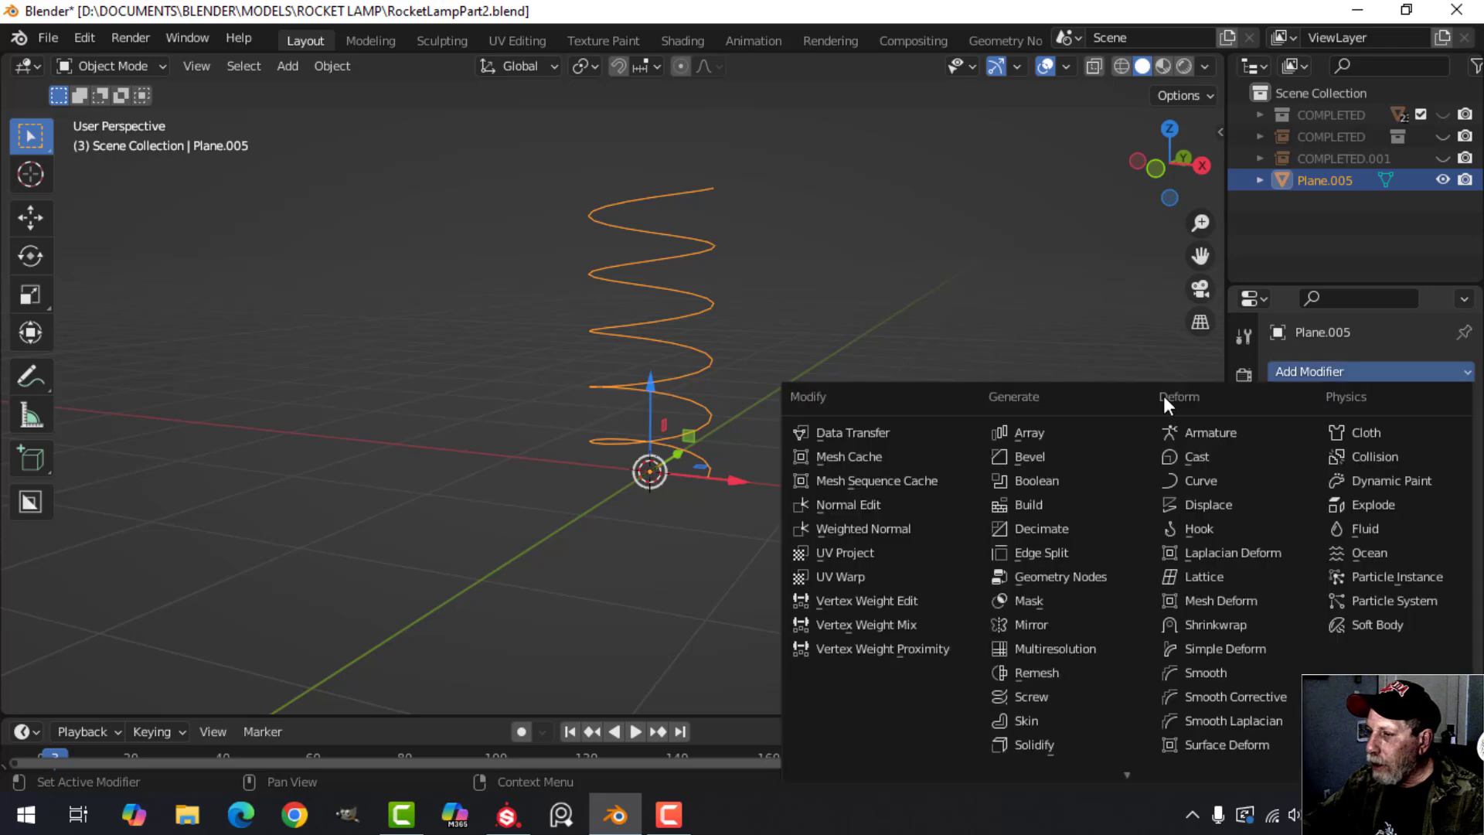
click(1232, 648)
click(1394, 441)
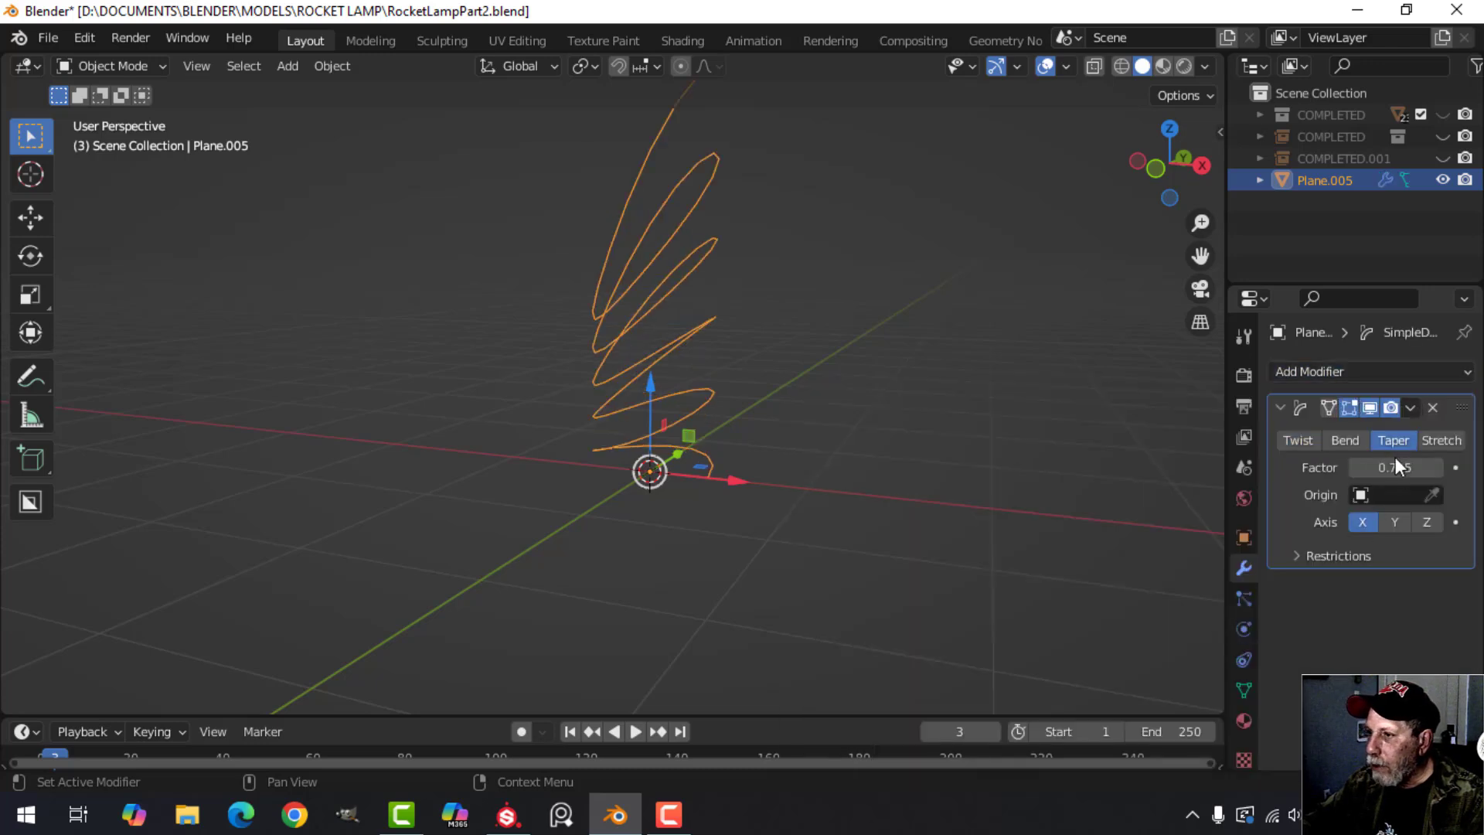
click(1395, 519)
click(1426, 523)
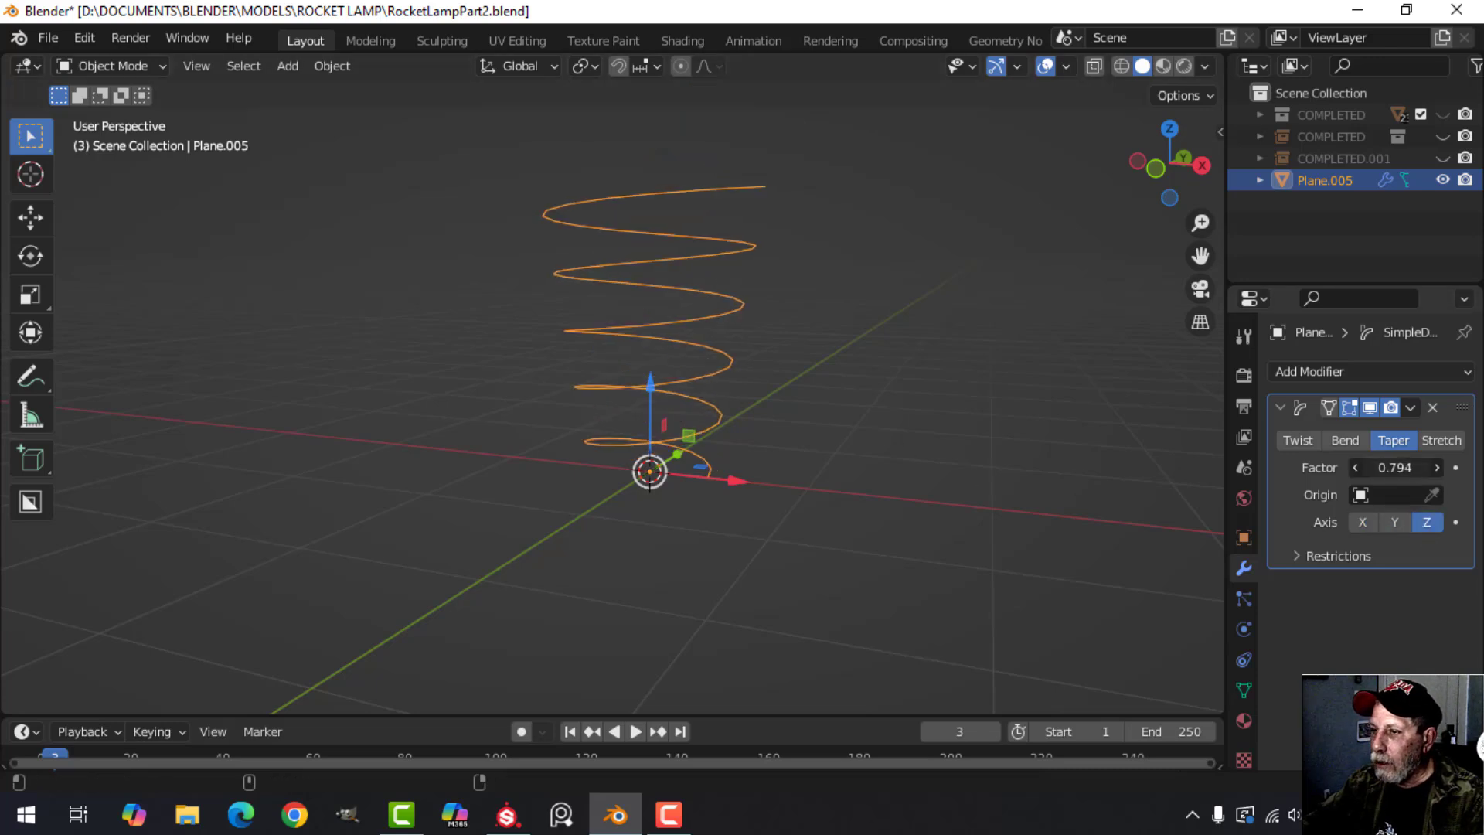
Set the taper factor to about -0.8 so the coil narrows upwards, and apply the Simple Deform modifier.
drag(1395, 467, 1348, 467)
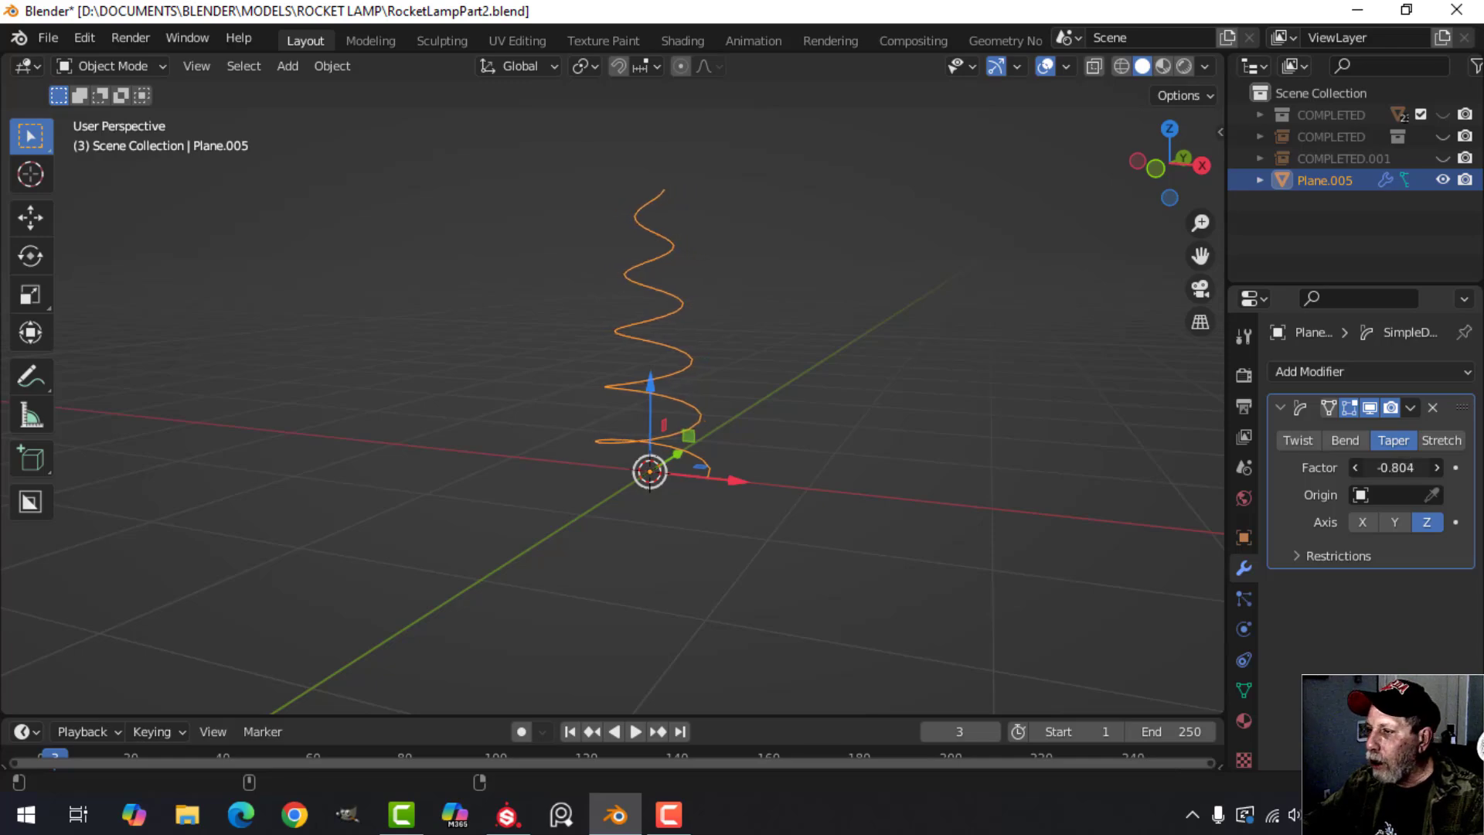
drag(1395, 468, 1392, 468)
middle_drag(1031, 413, 700, 368)
click(1411, 408)
click(1391, 430)
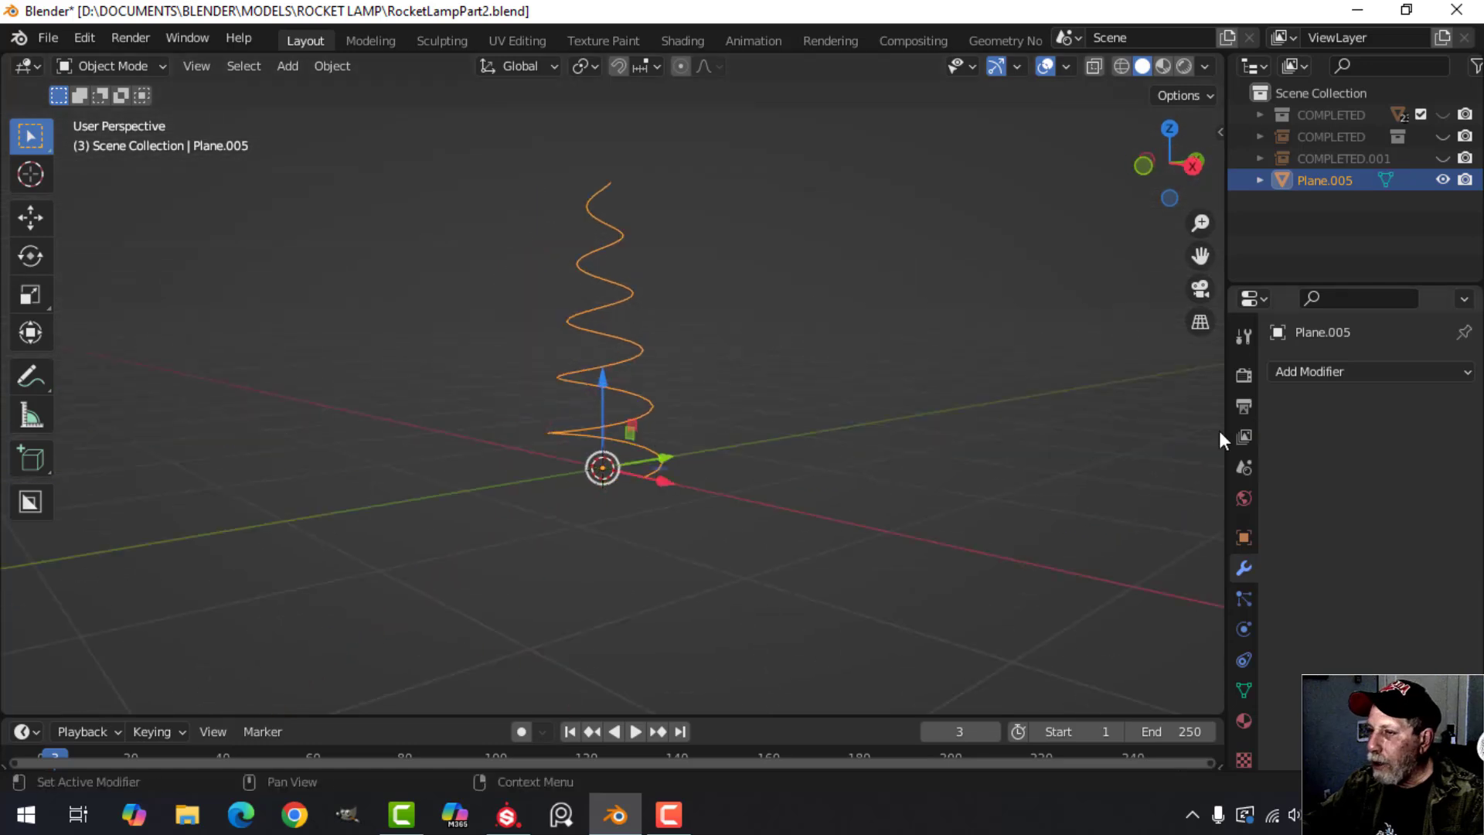
Convert the tapered spiral coil from a mesh to a curve.
right_click(596, 280)
mouse_move(596, 280)
mouse_move(547, 258)
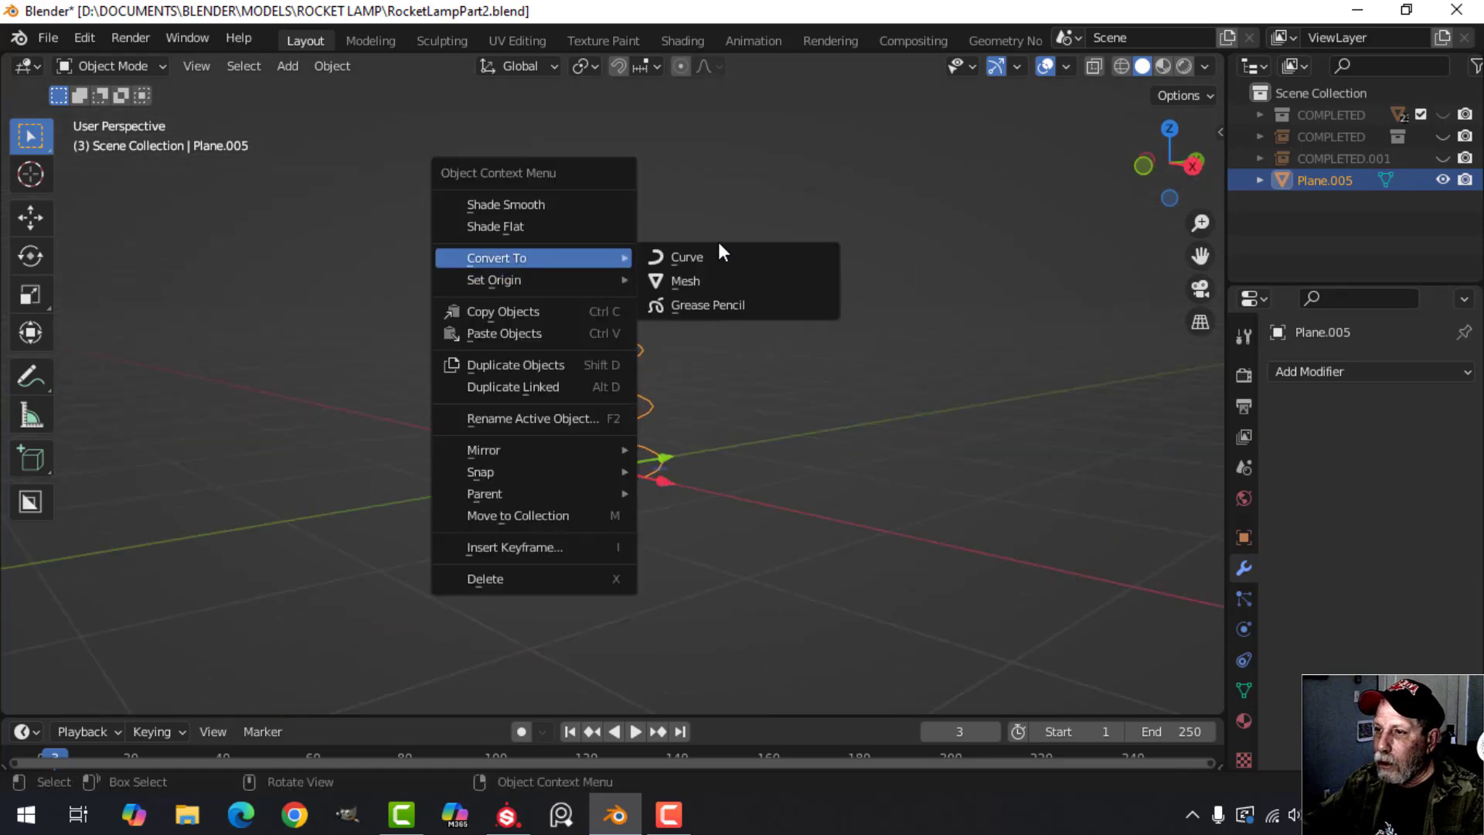
click(713, 258)
Thicken the coil curve with a round bevel depth of 0.006 m.
click(1250, 661)
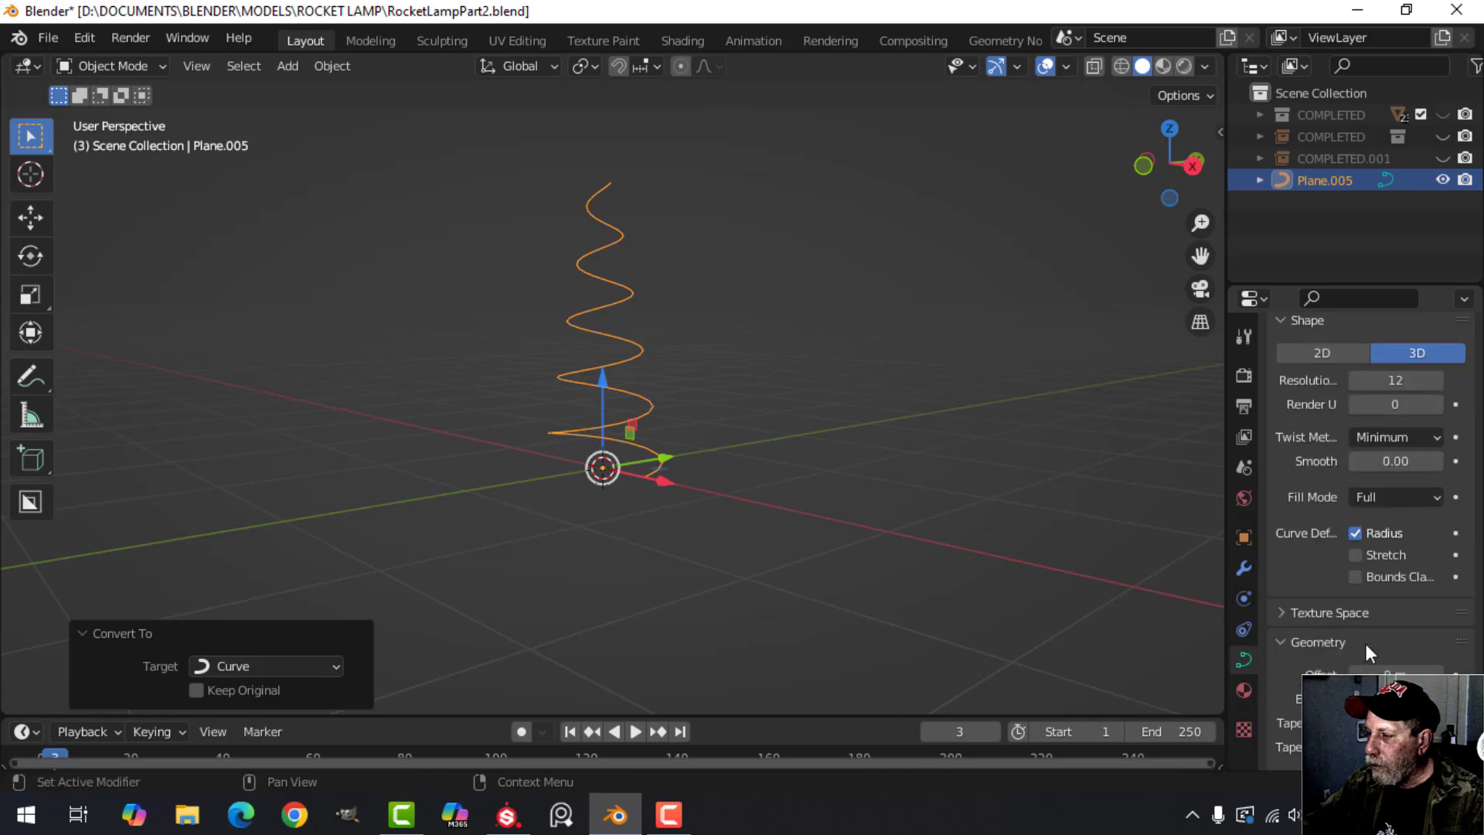
scroll(1368, 640, down, 8)
drag(1381, 604, 1392, 603)
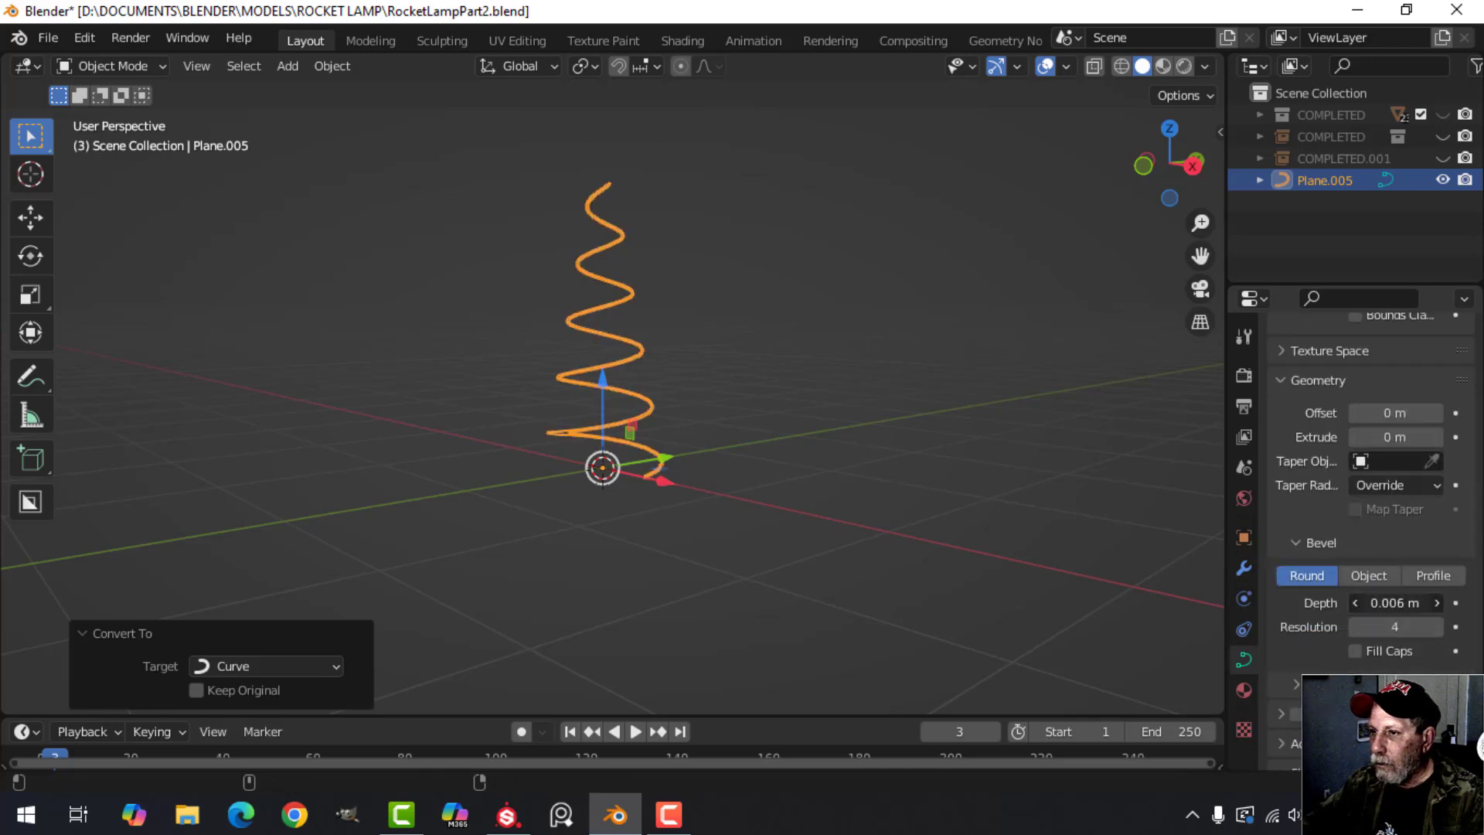
click(761, 369)
Shade the thickened coil curve smooth.
middle_drag(732, 354, 759, 372)
scroll(756, 373, up, 3)
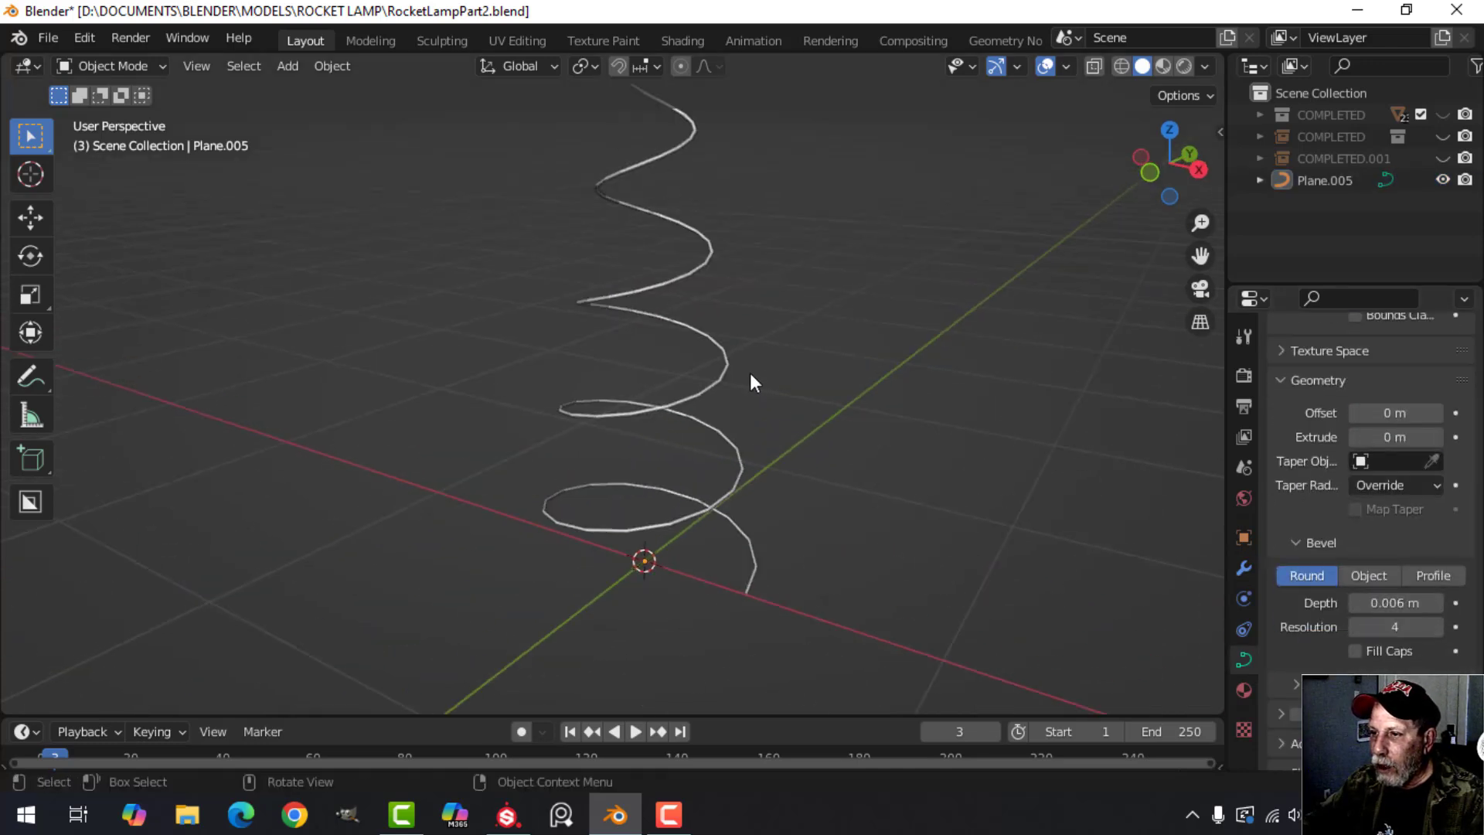
click(722, 351)
right_click(720, 350)
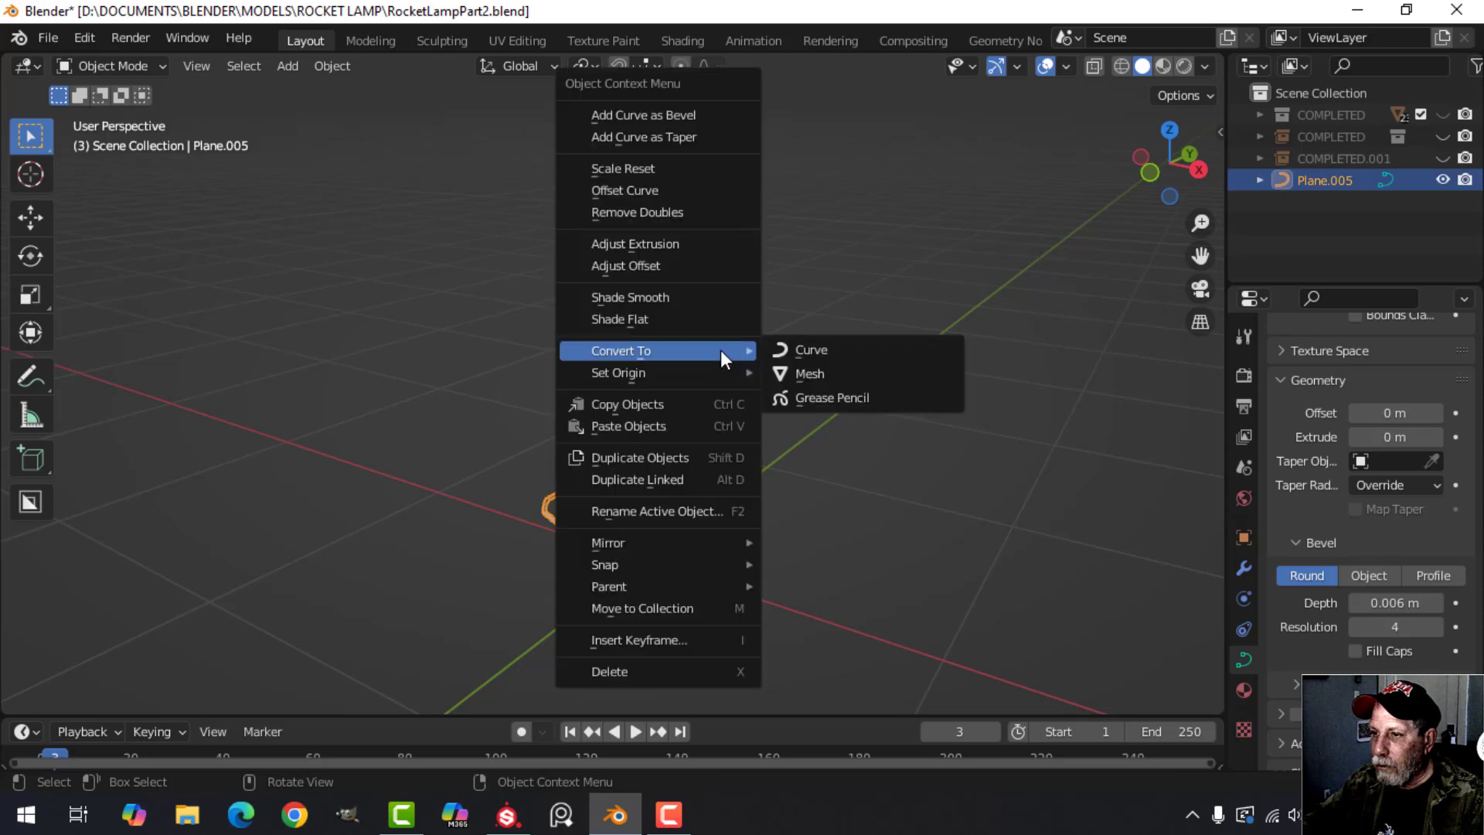
click(680, 299)
click(785, 343)
Add a level 1 Subdivision Surface modifier to the coil.
click(669, 340)
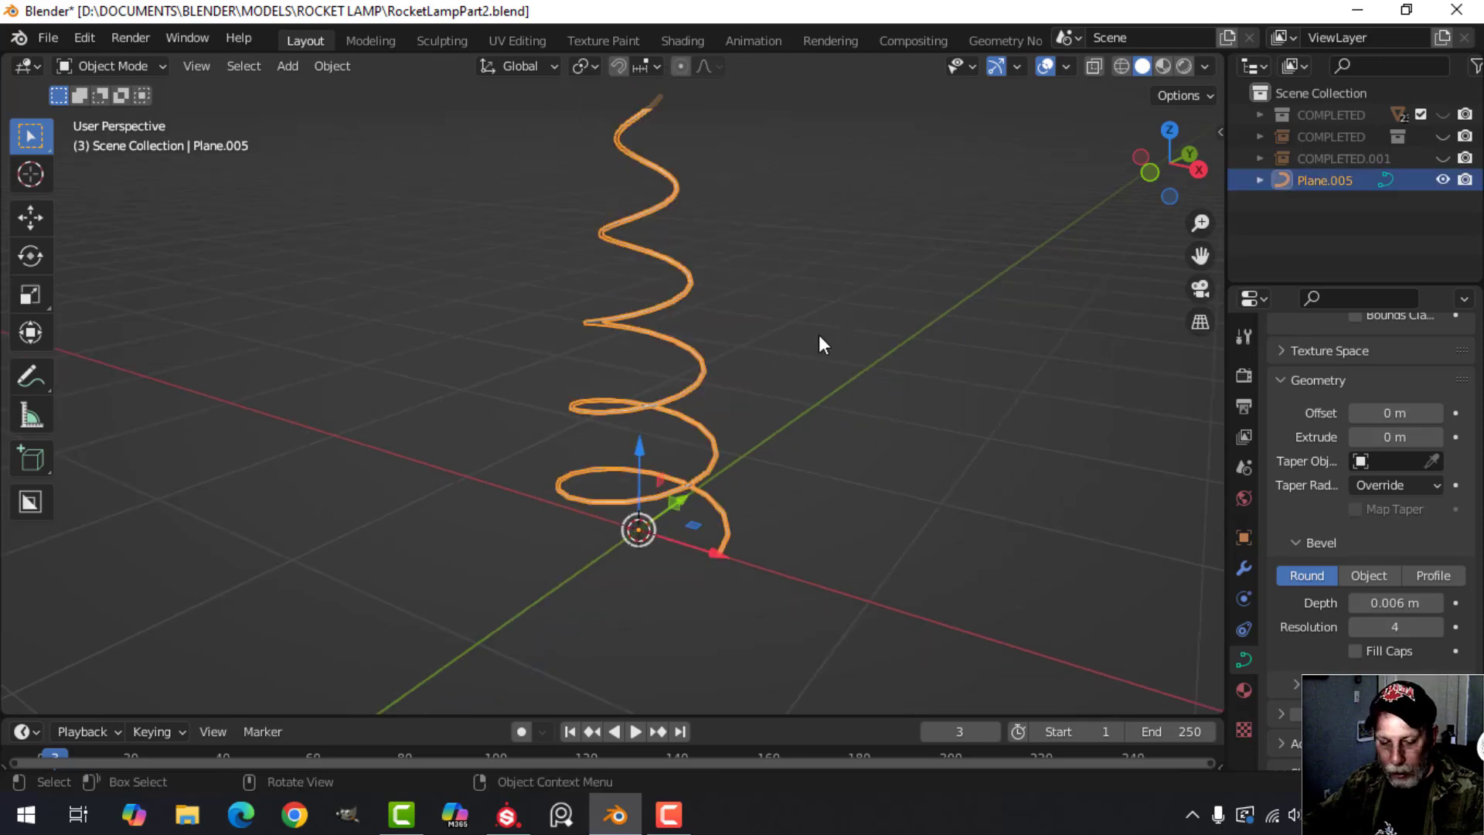
key(ctrl+1)
click(819, 335)
middle_drag(830, 362, 700, 382)
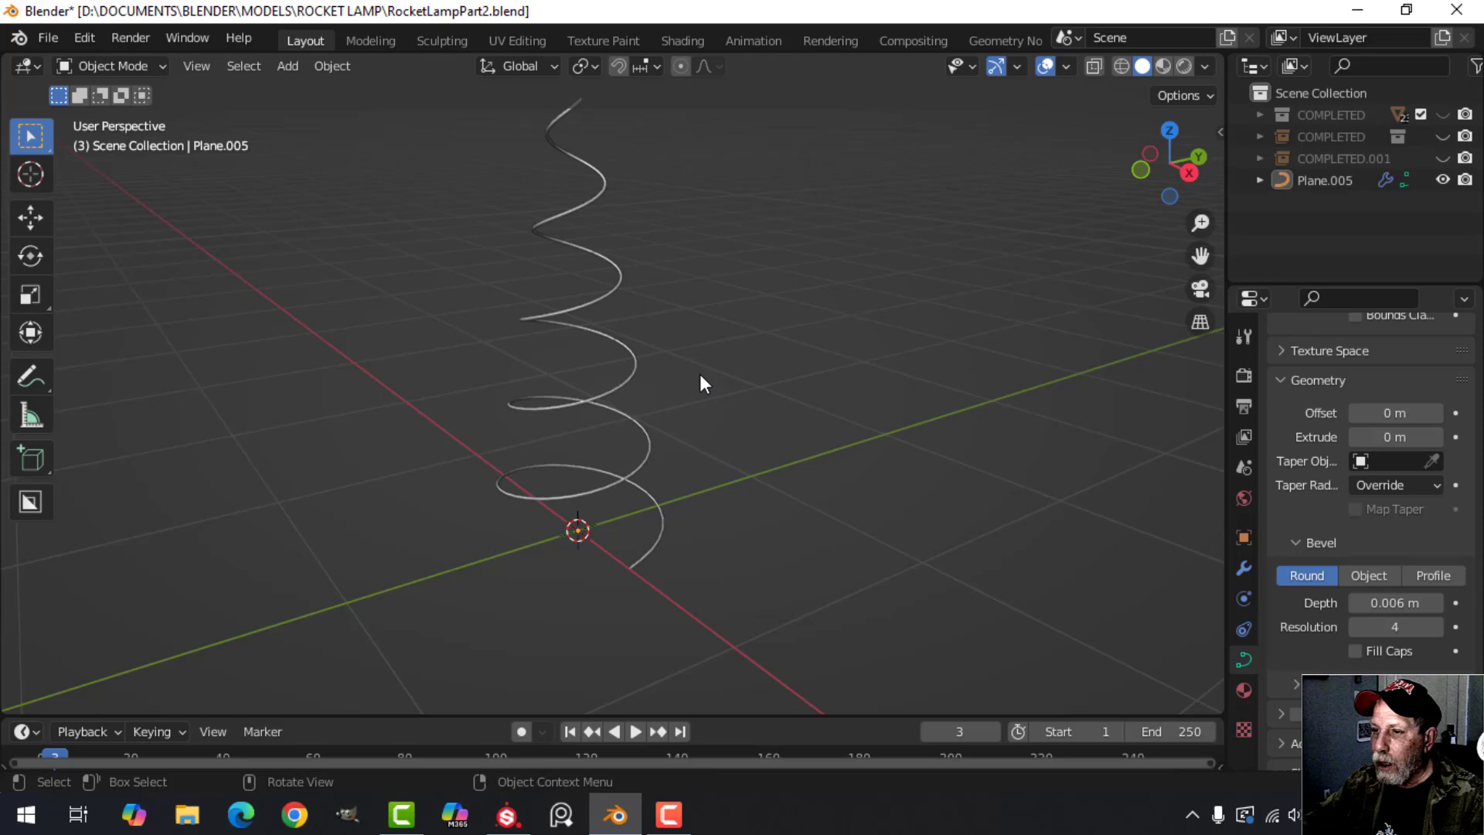
Assign the existing EmissionSmallBulb material to the coil.
click(625, 350)
click(1244, 689)
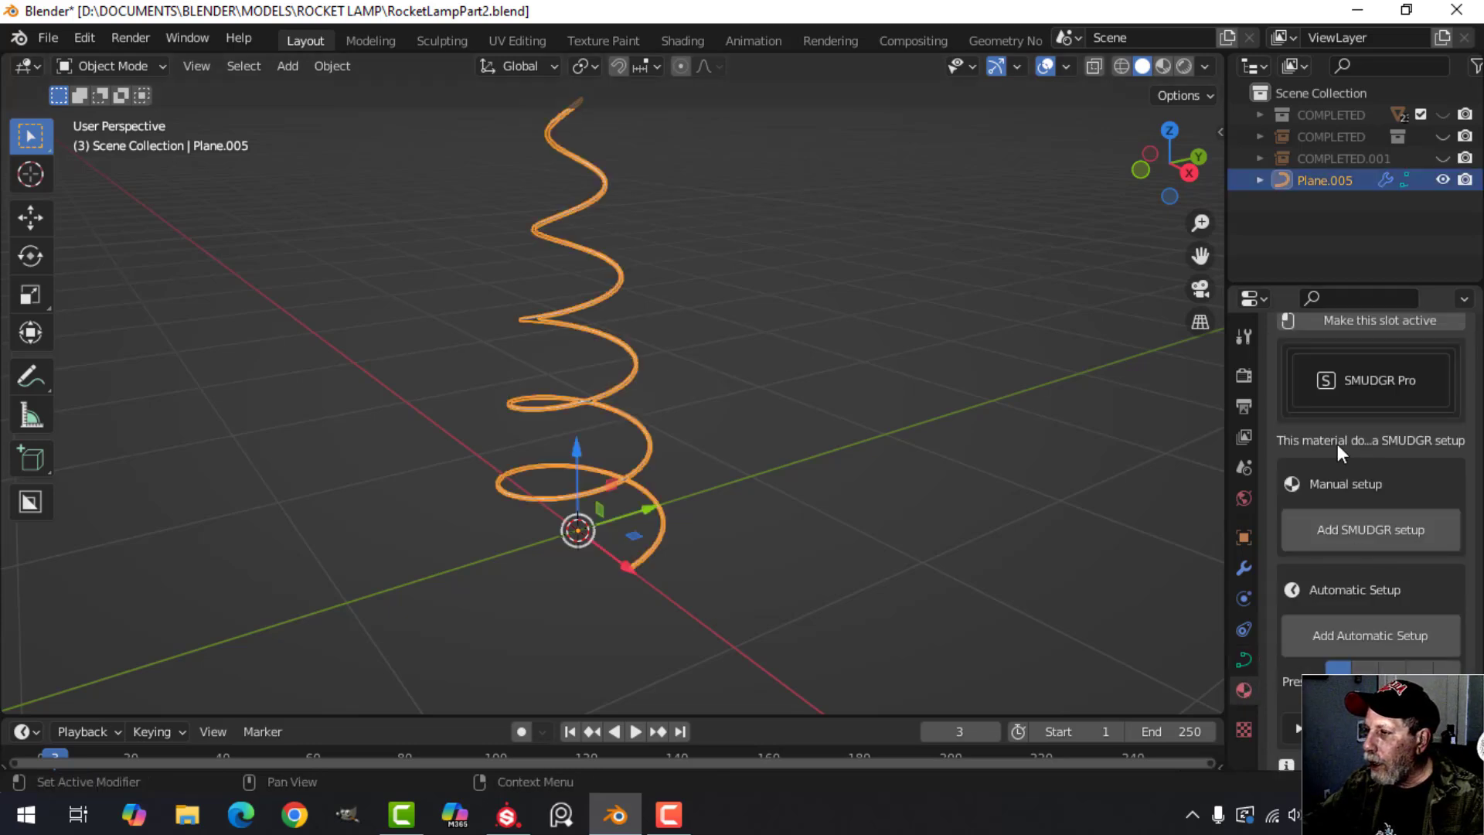
scroll(1333, 447, up, 10)
click(1283, 464)
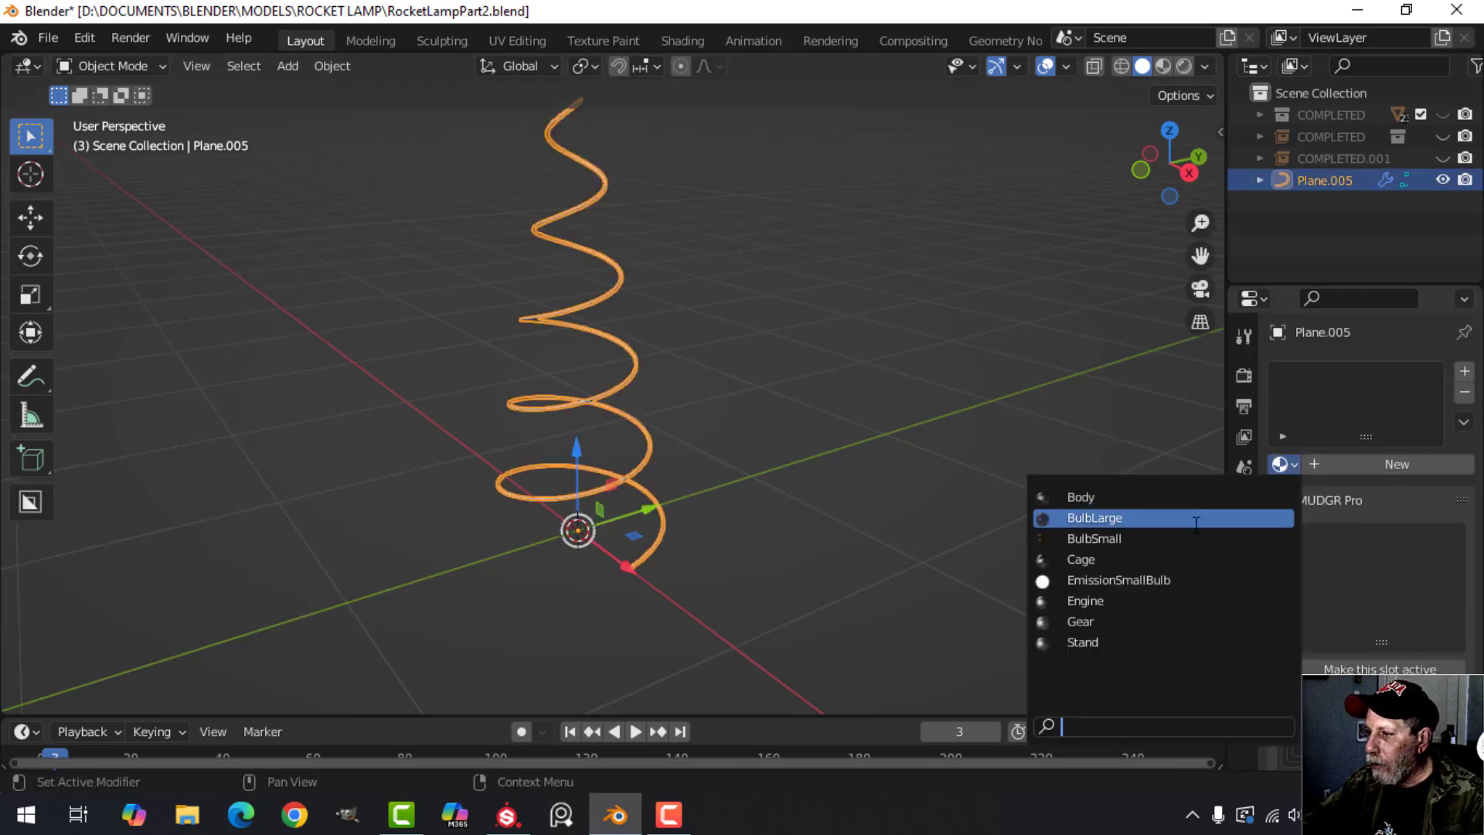
click(1120, 580)
Move the coil about -4.02 m along the Y axis and show the viewport in Material Preview shading.
scroll(654, 450, down, 3)
middle_drag(654, 450, 823, 433)
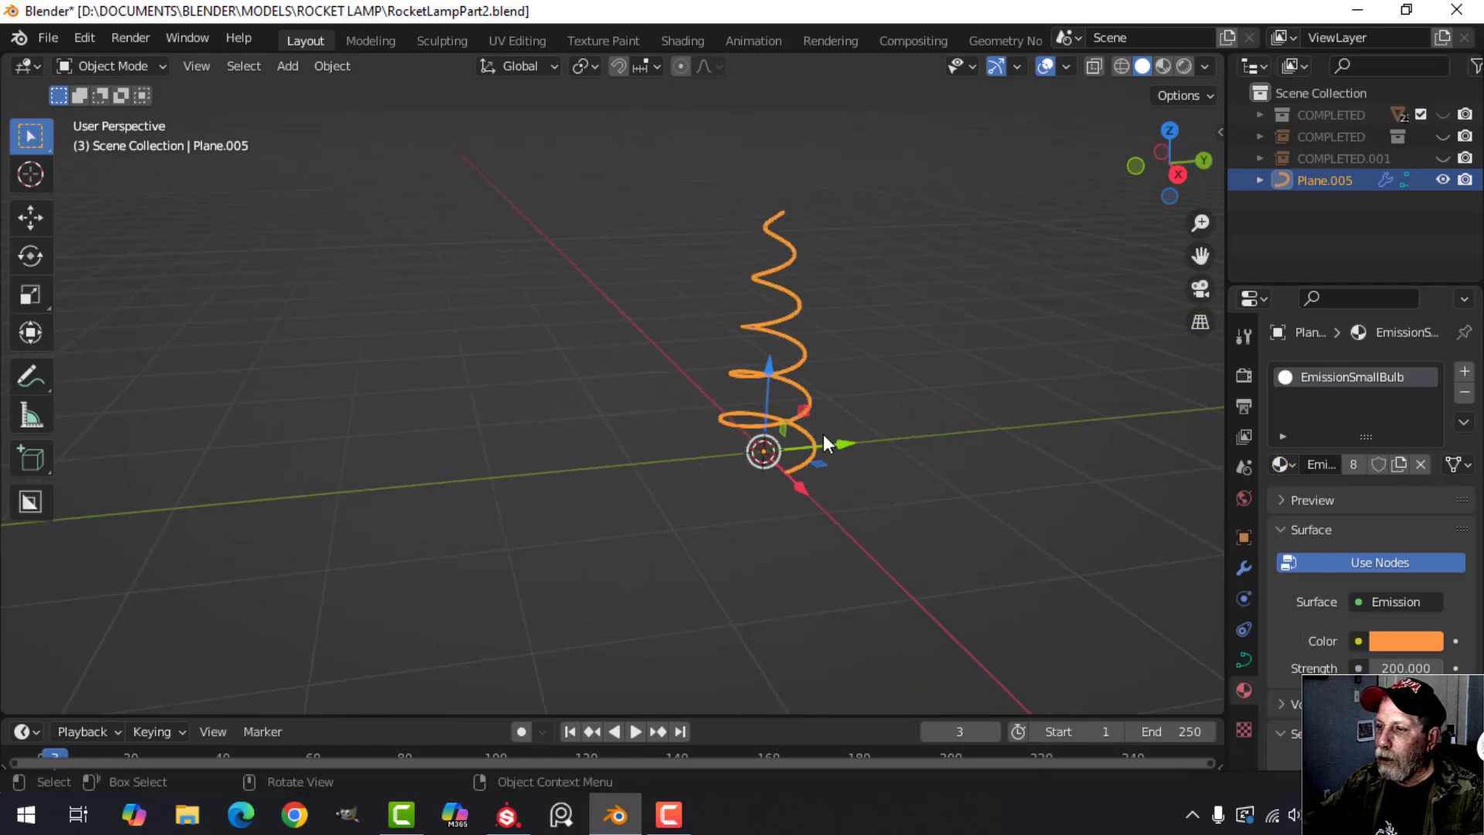
drag(803, 442, 233, 427)
scroll(328, 418, down, 4)
shift+middle_drag(471, 402, 655, 408)
scroll(655, 408, up, 2)
click(1162, 66)
scroll(743, 419, up, 4)
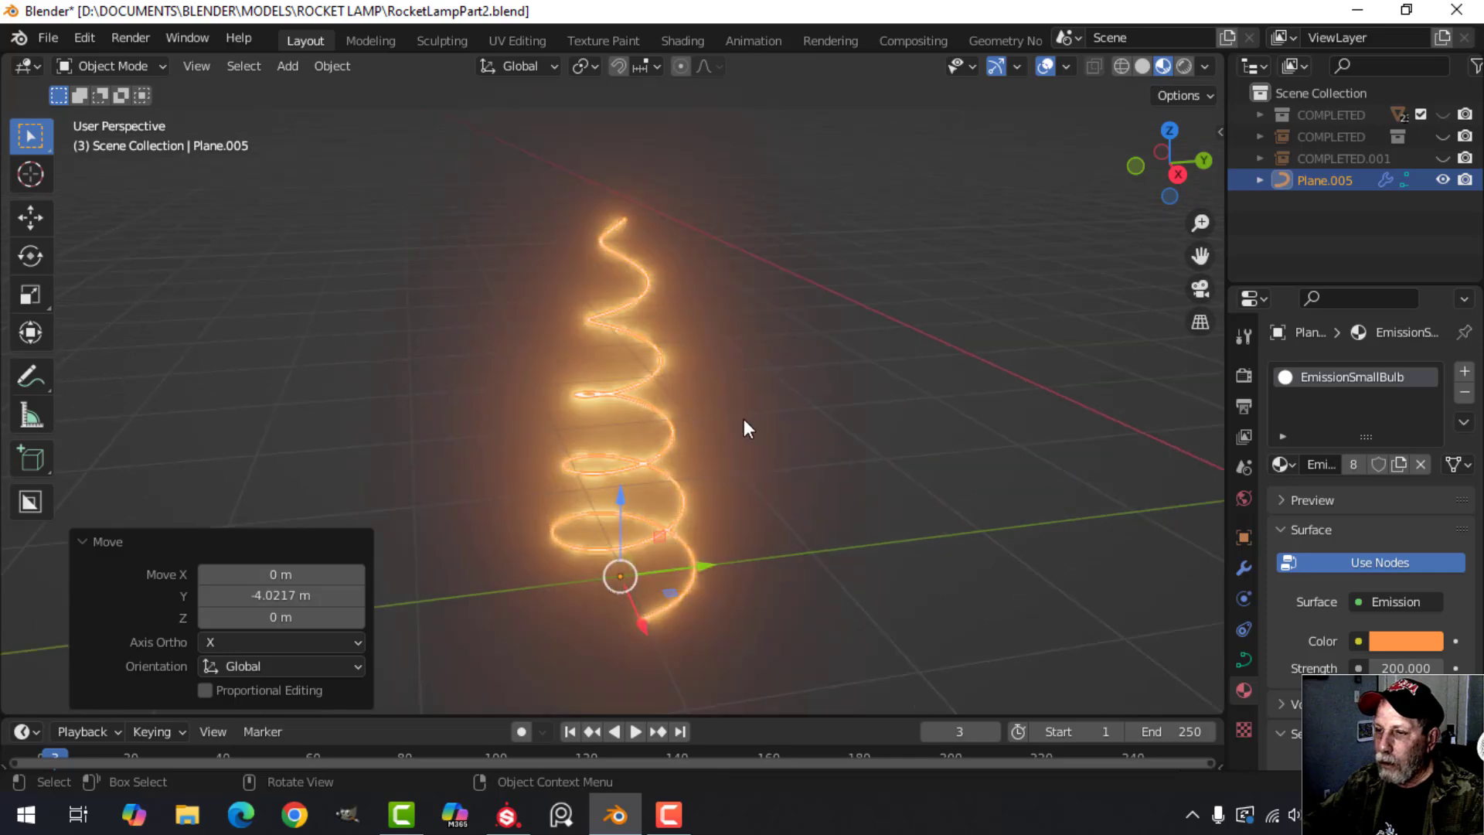
Delete the demonstration coil from the scene with the rocket lamps.
click(744, 419)
middle_drag(744, 419, 771, 399)
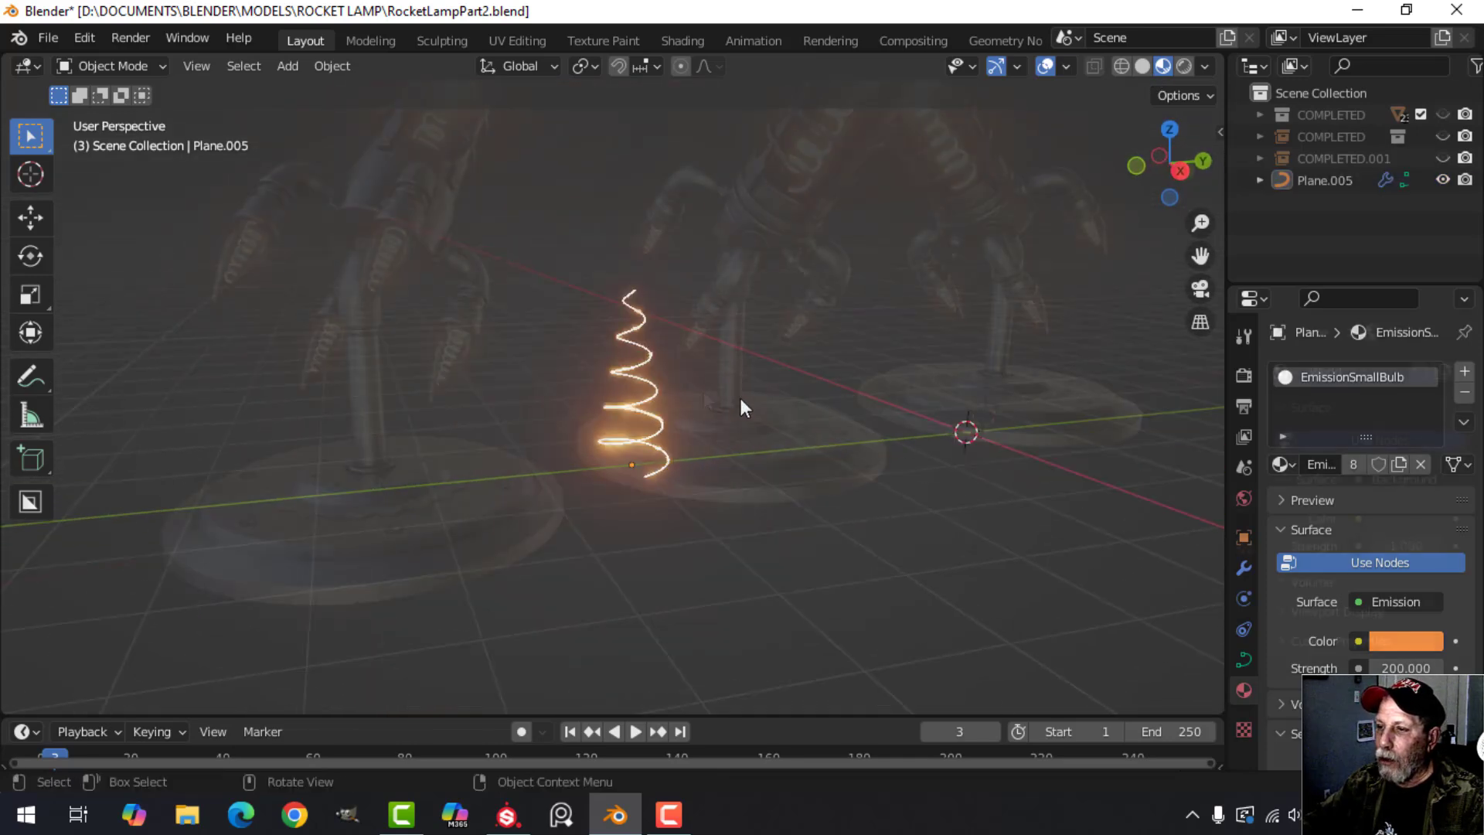
key(x)
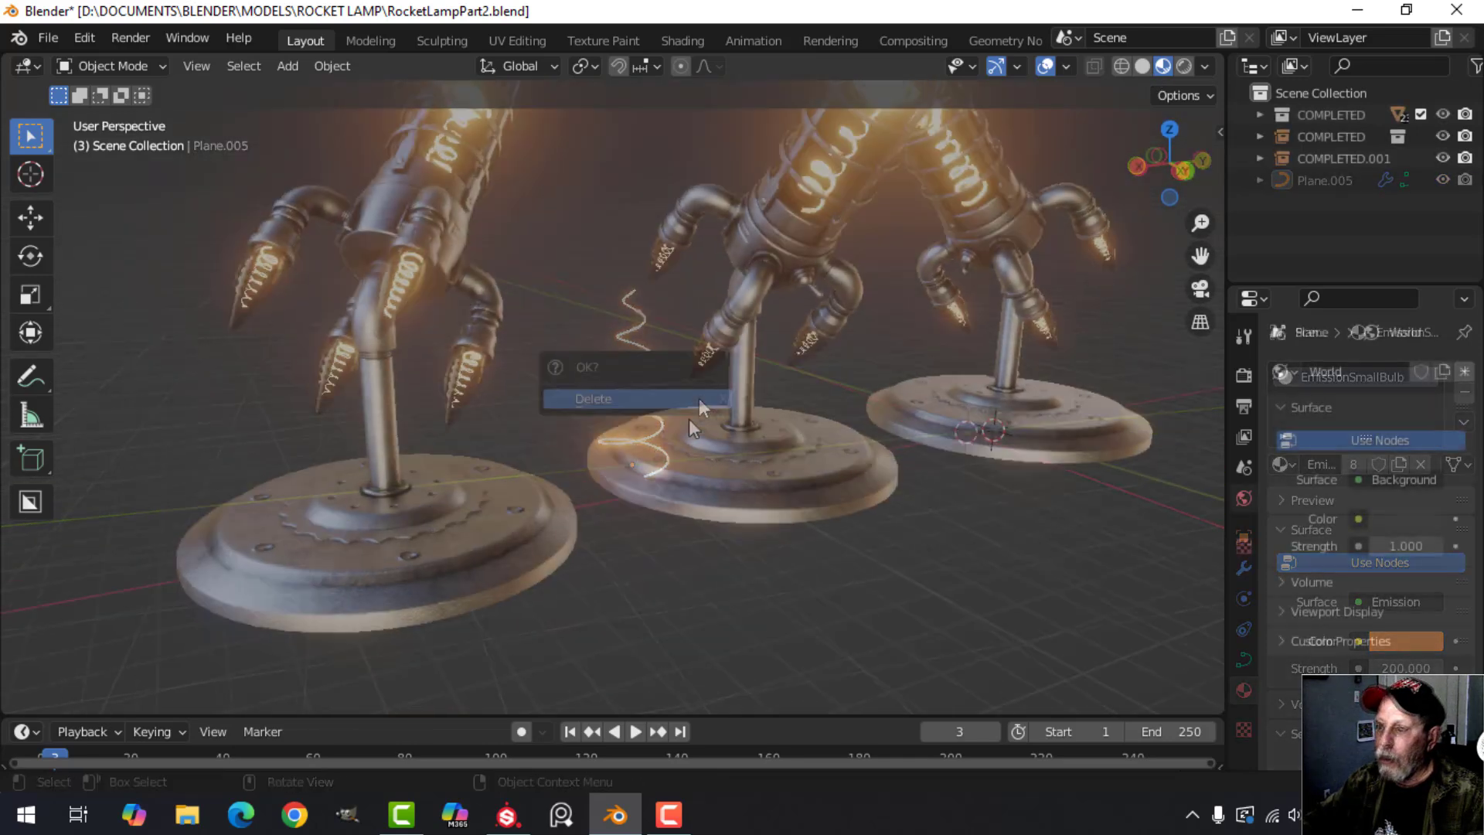
click(699, 399)
Examine the three posed rocket lamps and their glowing filaments from several angles and distances.
middle_drag(864, 419, 773, 418)
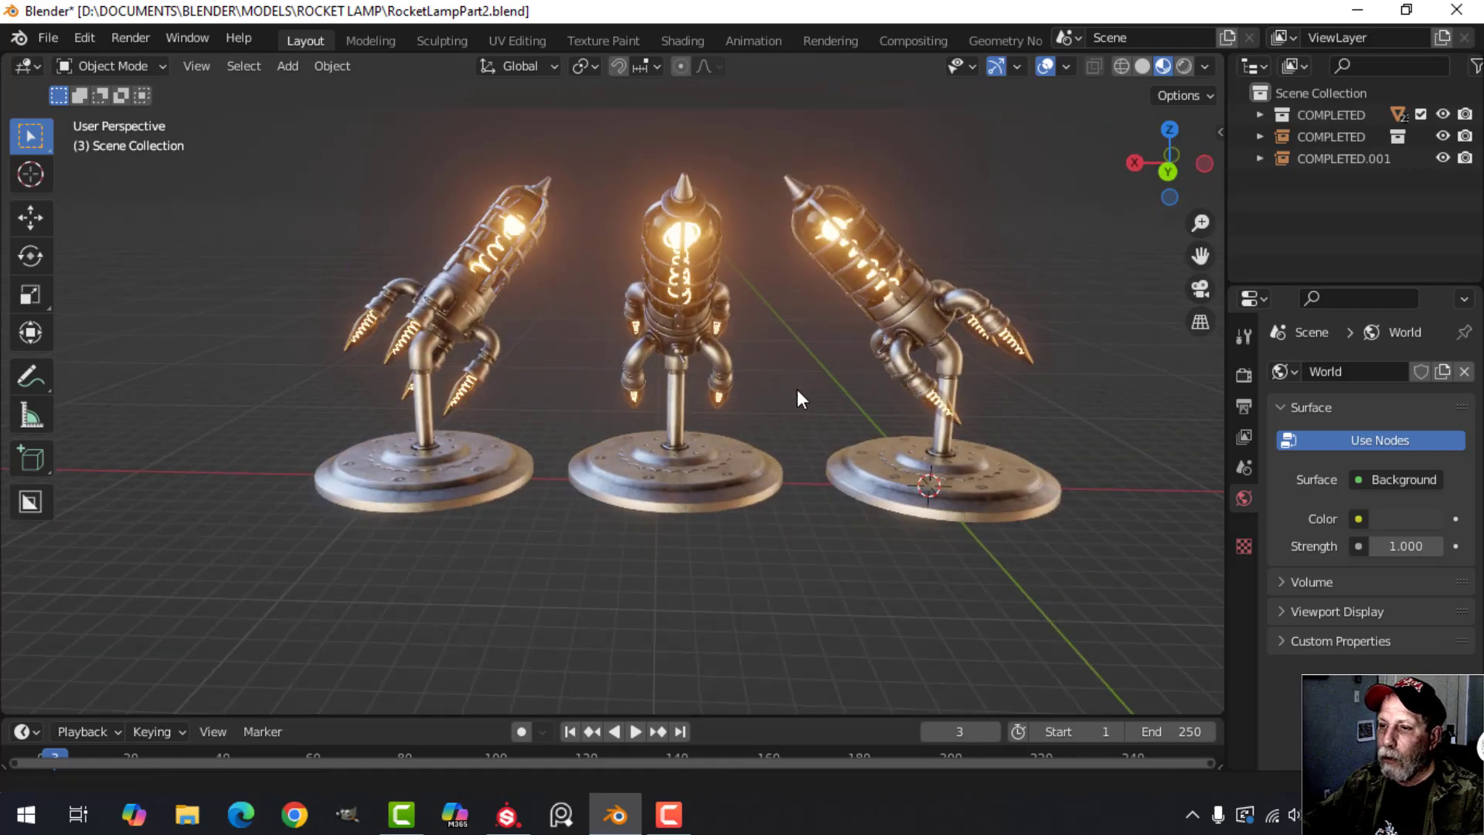
scroll(796, 388, up, 3)
shift+middle_drag(590, 386, 504, 400)
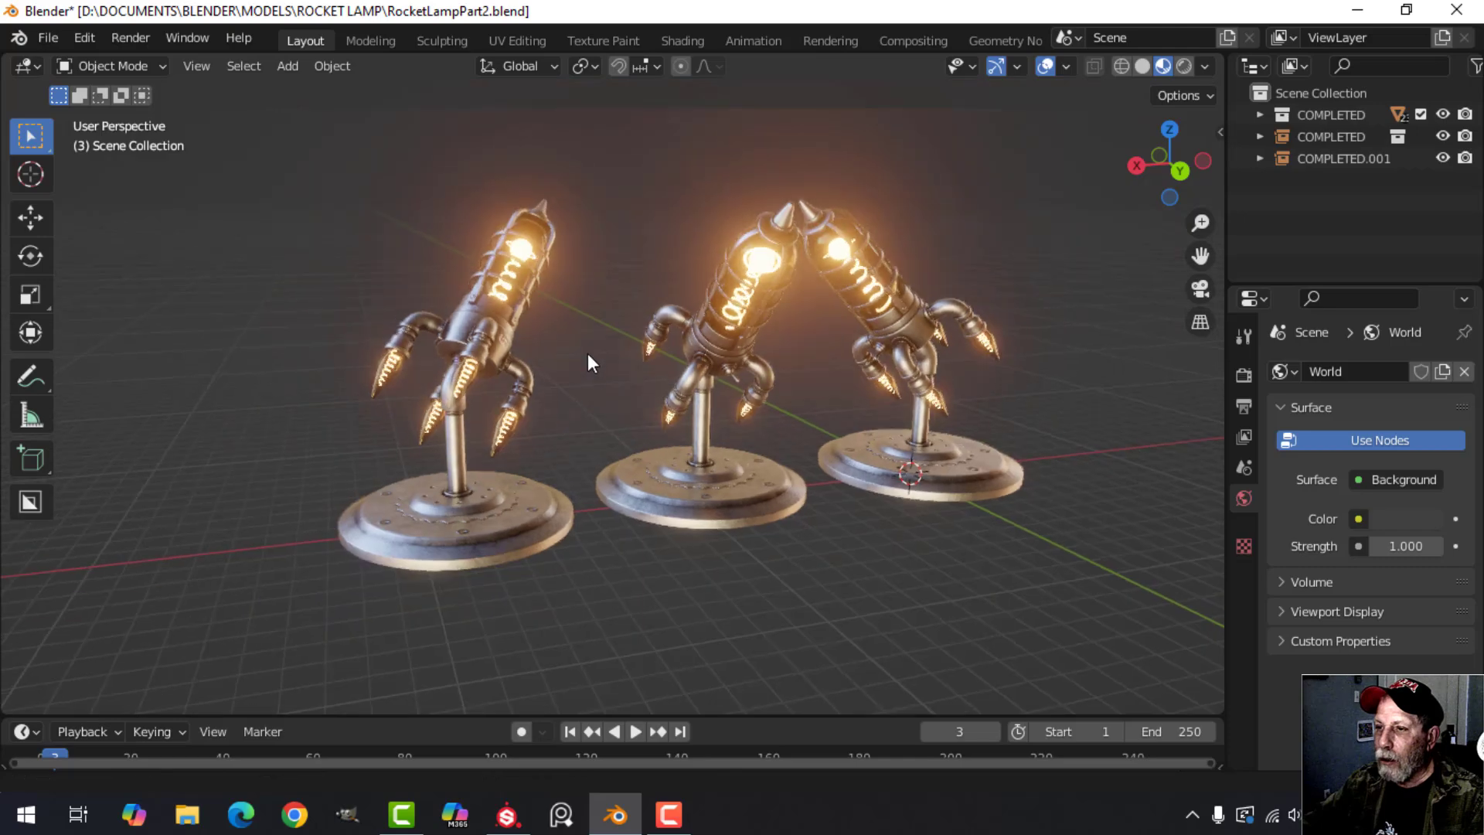
scroll(587, 354, up, 4)
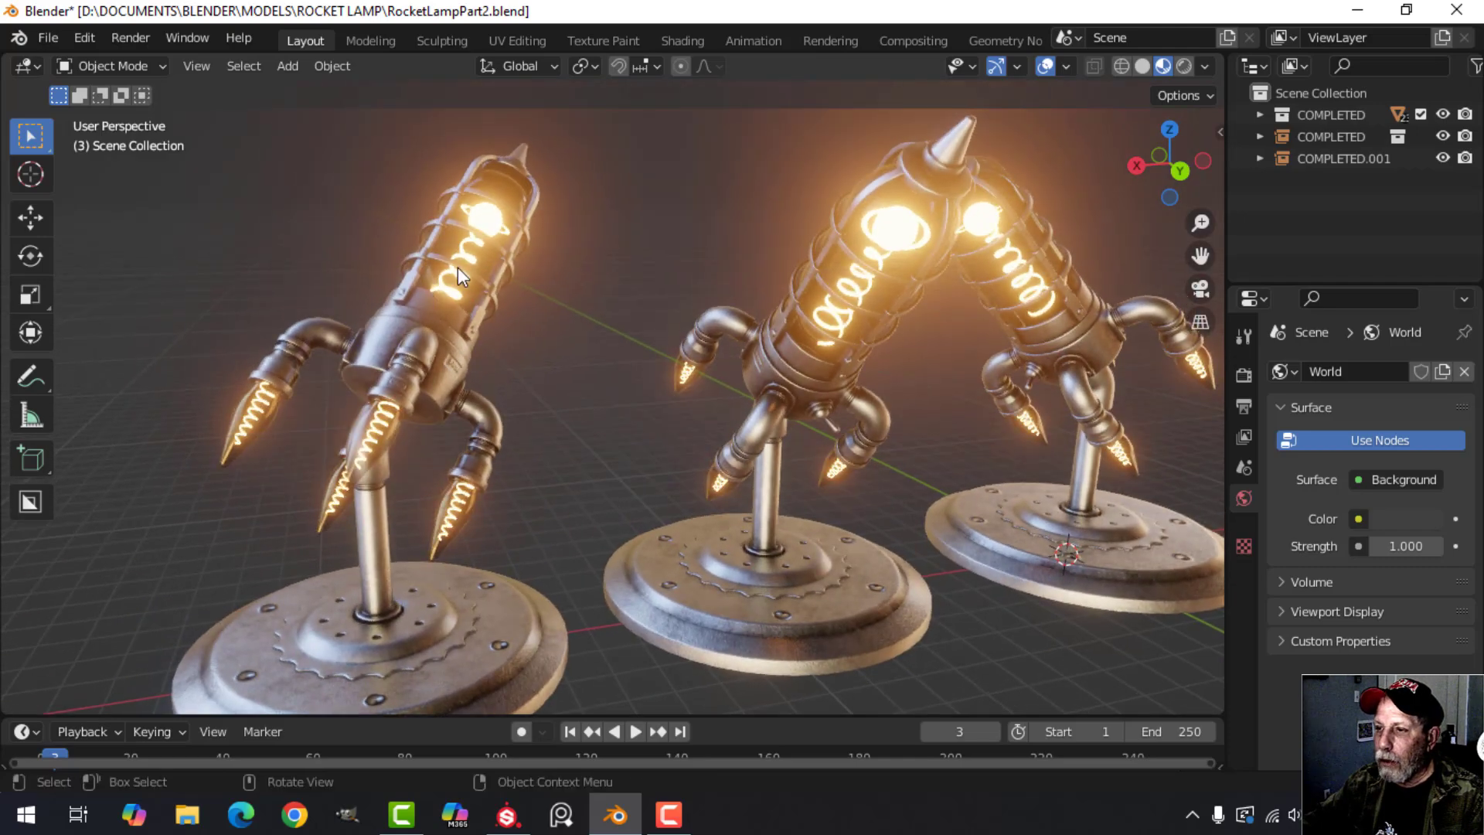
scroll(665, 400, down, 3)
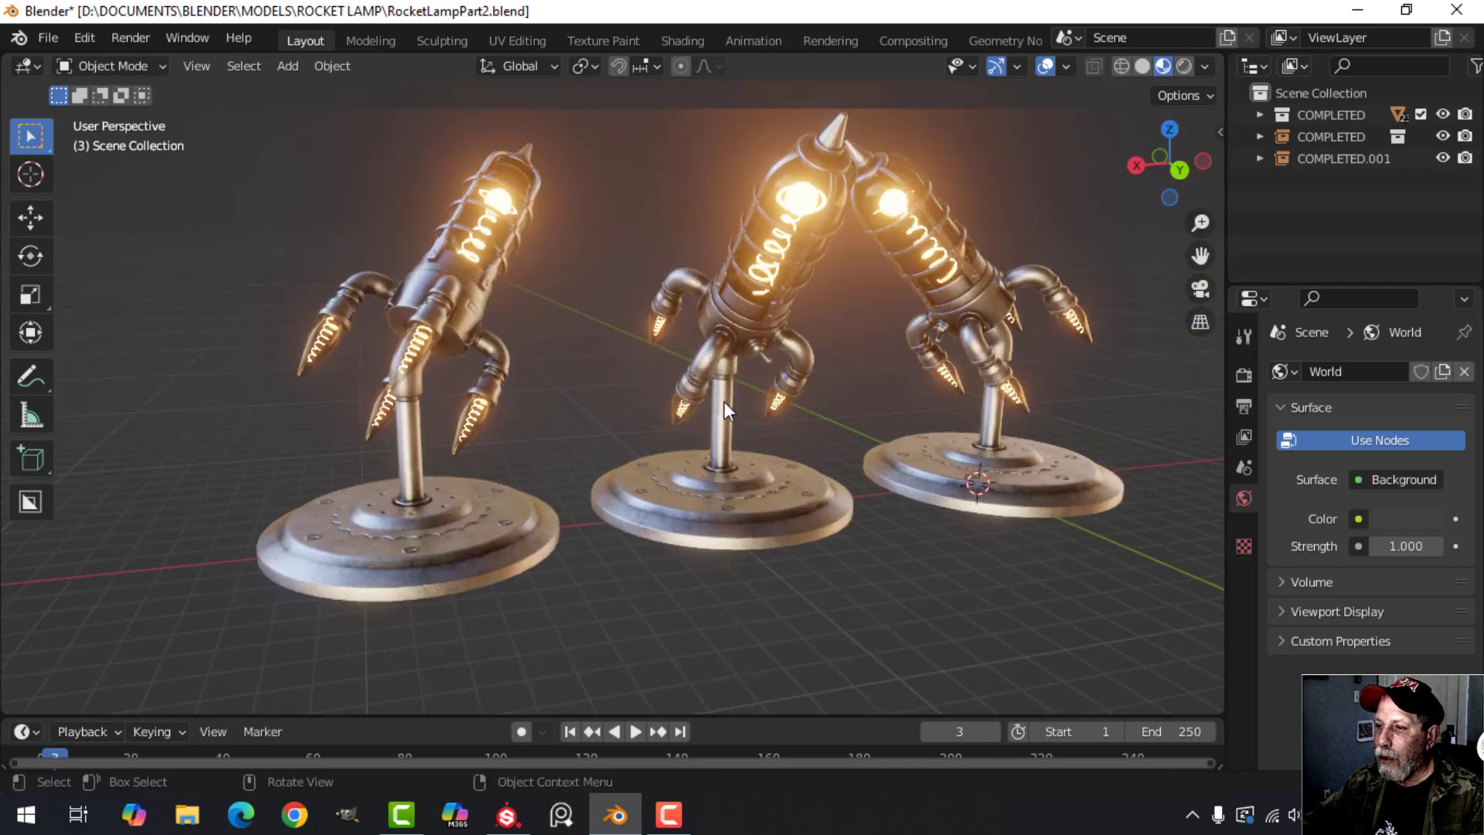
middle_drag(680, 442, 664, 433)
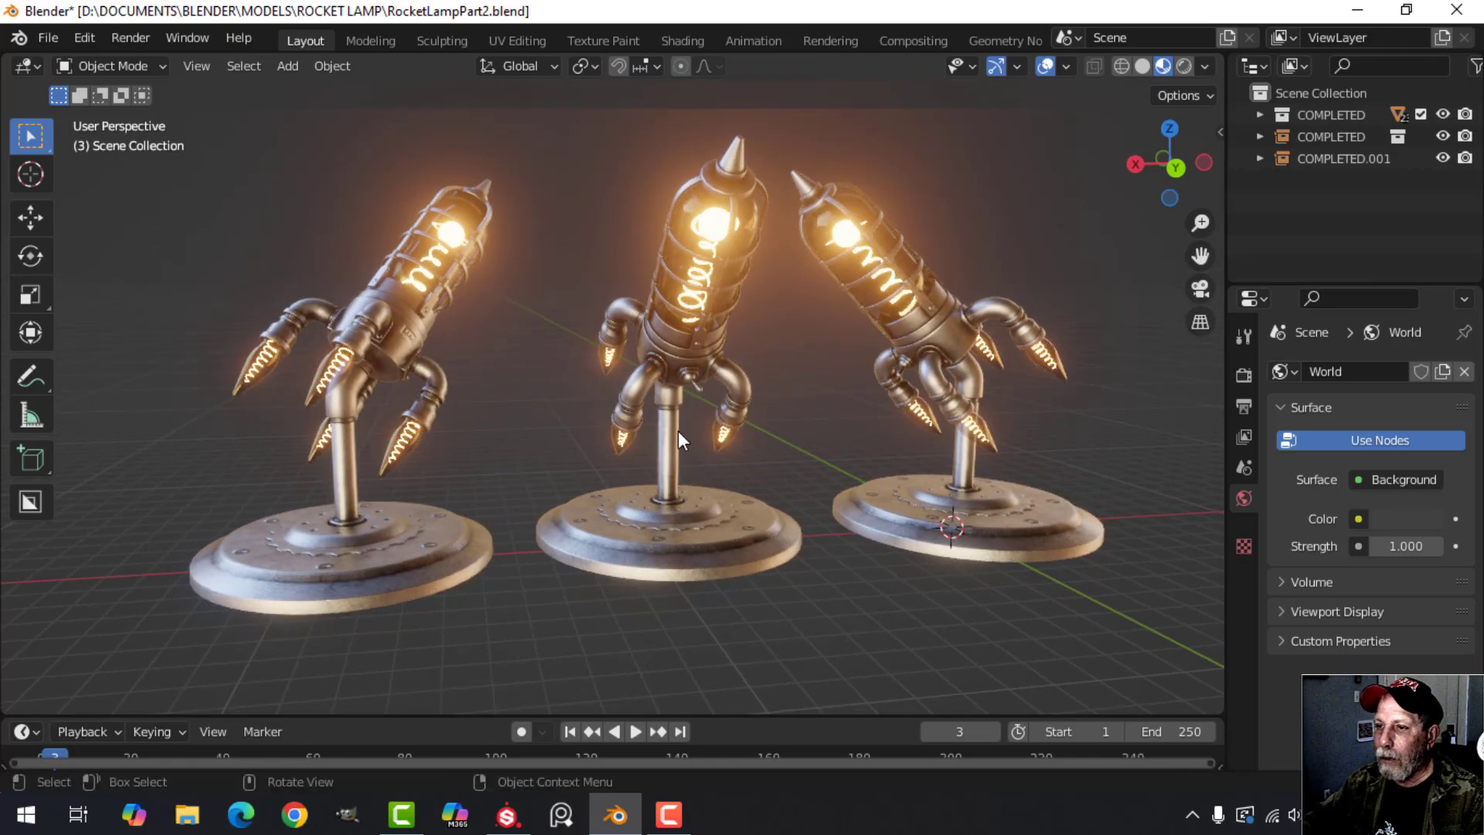